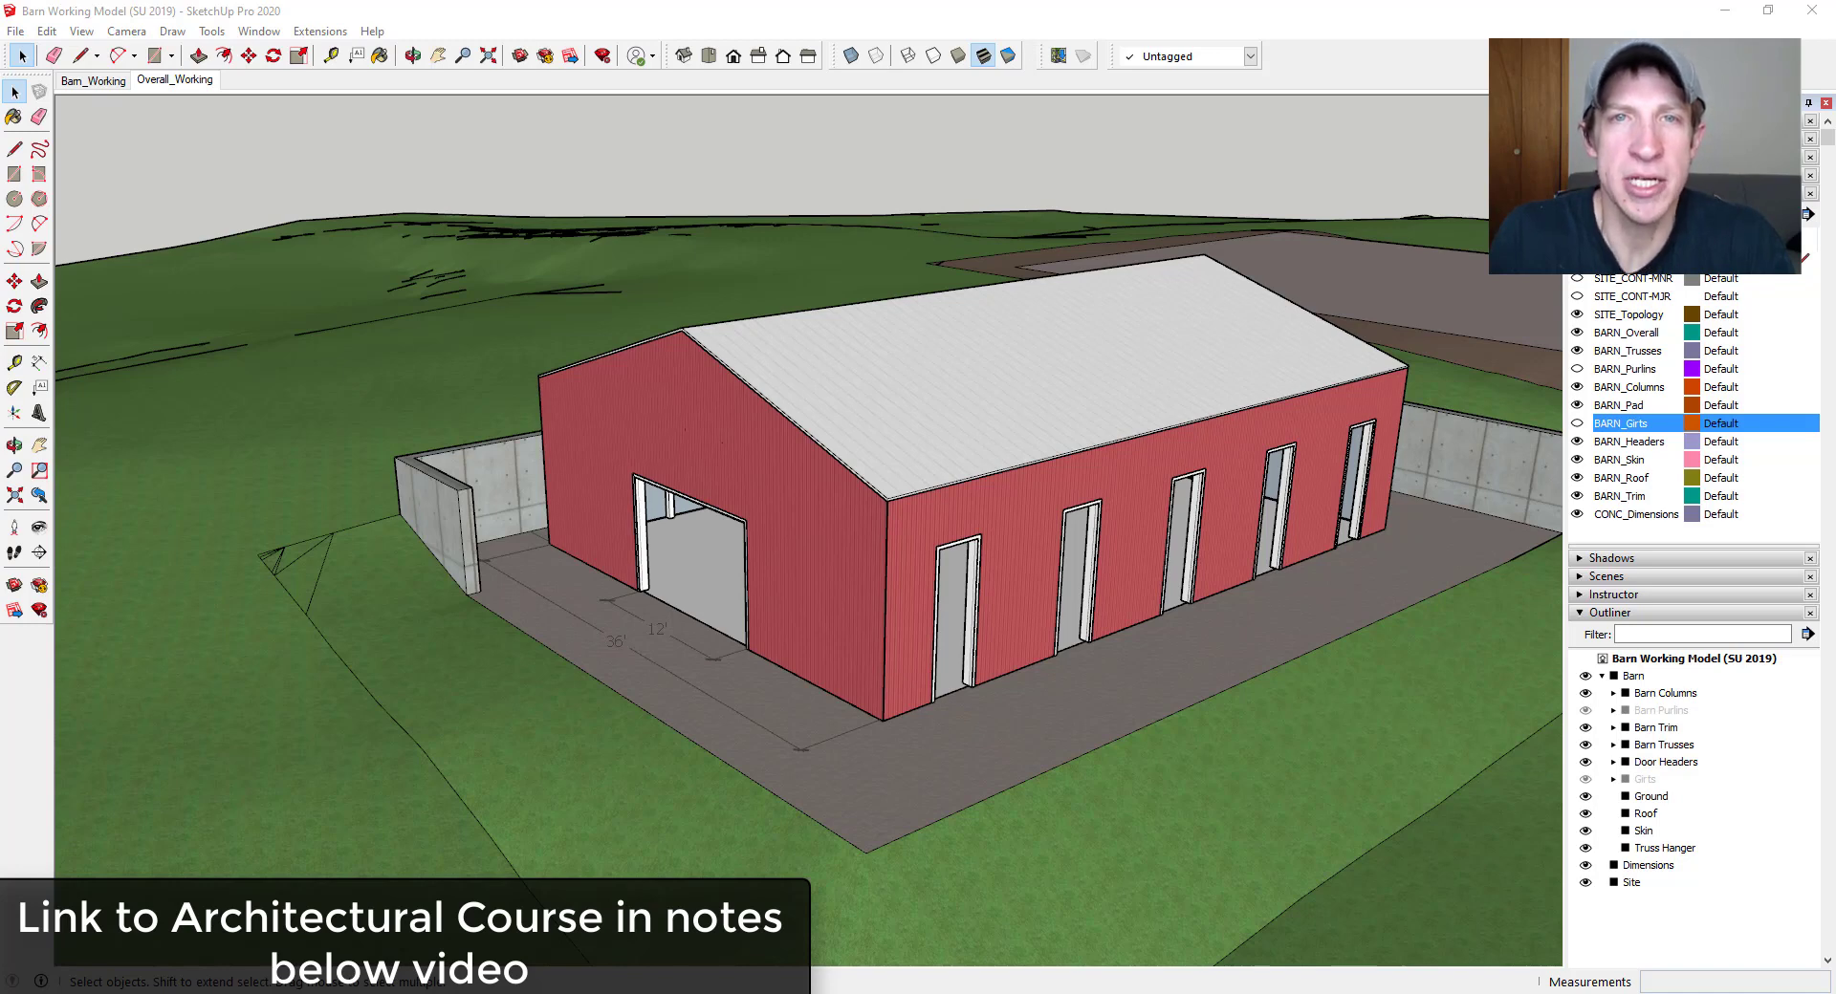
Step: Hide the BARN_Skin, BARN_Roof and BARN_Trim tags and show the BARN_Girts and BARN_Purlins tags
{"action": "middle_click_drag", "start_coordinate": [1356, 525], "coordinate": [1209, 516]}
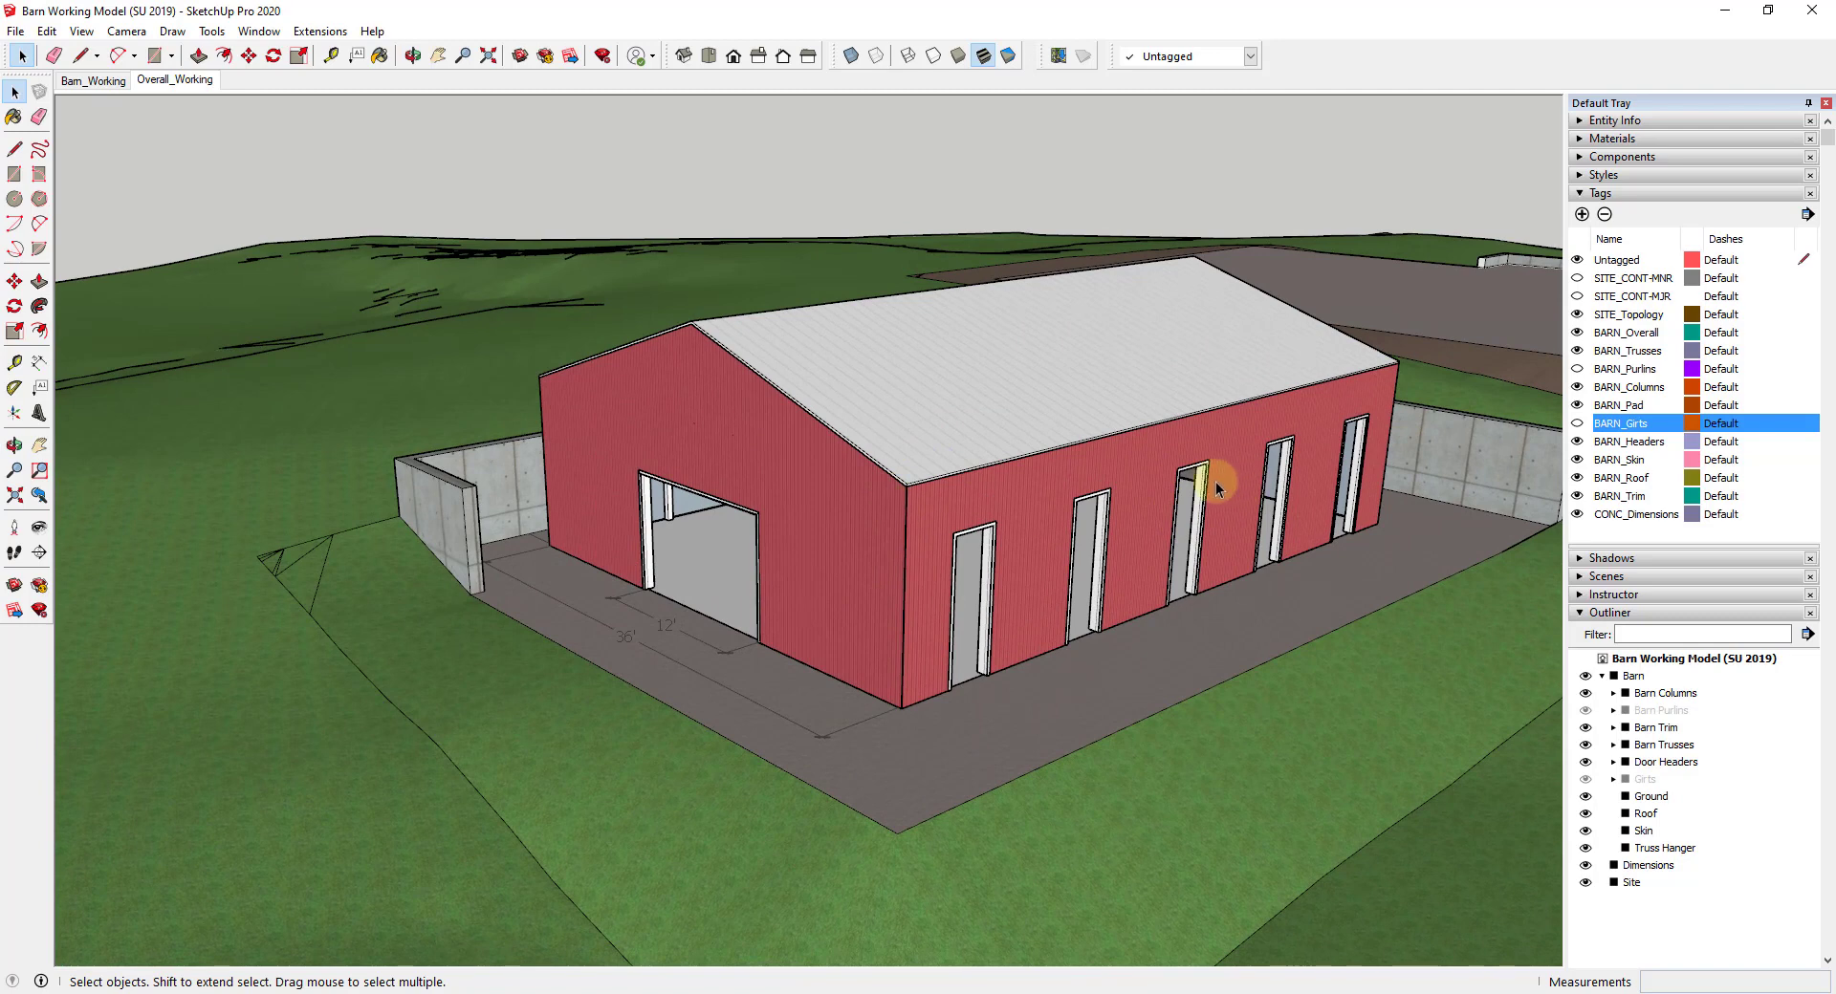
{"action": "left_click", "coordinate": [1577, 460]}
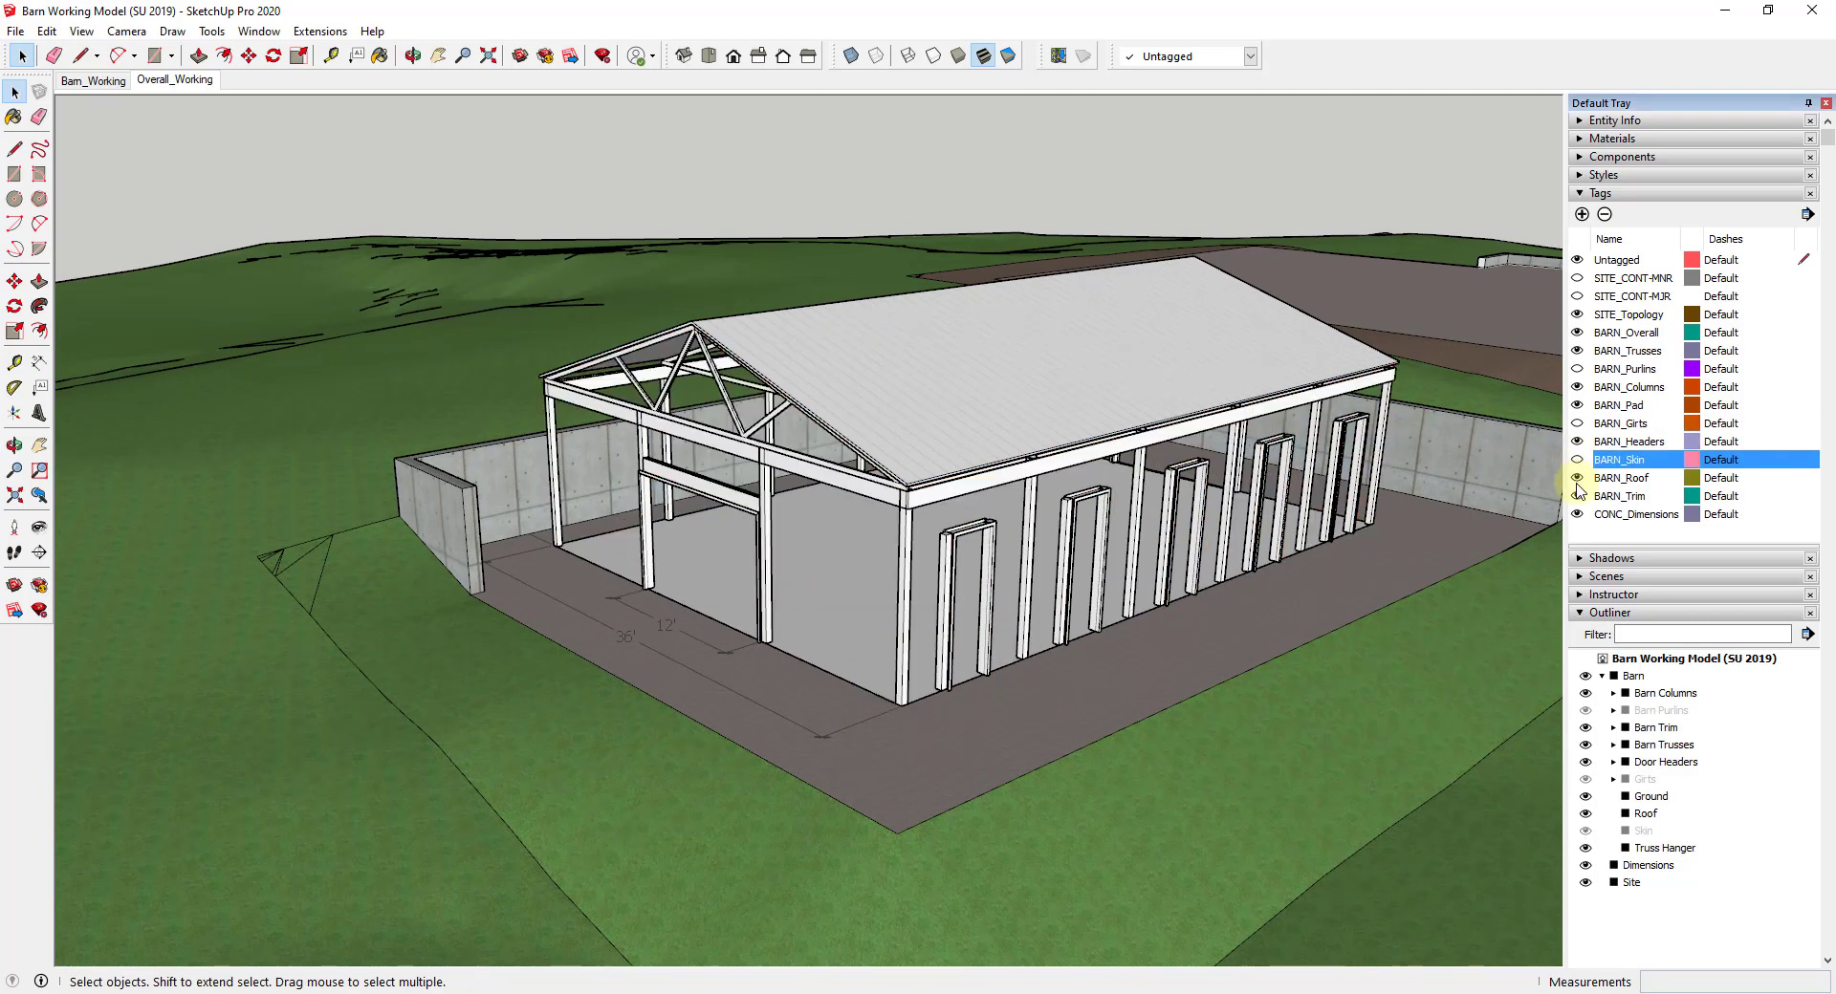
{"action": "left_click", "coordinate": [1576, 478]}
{"action": "scroll", "coordinate": [820, 397], "scroll_direction": "up", "scroll_amount": 5}
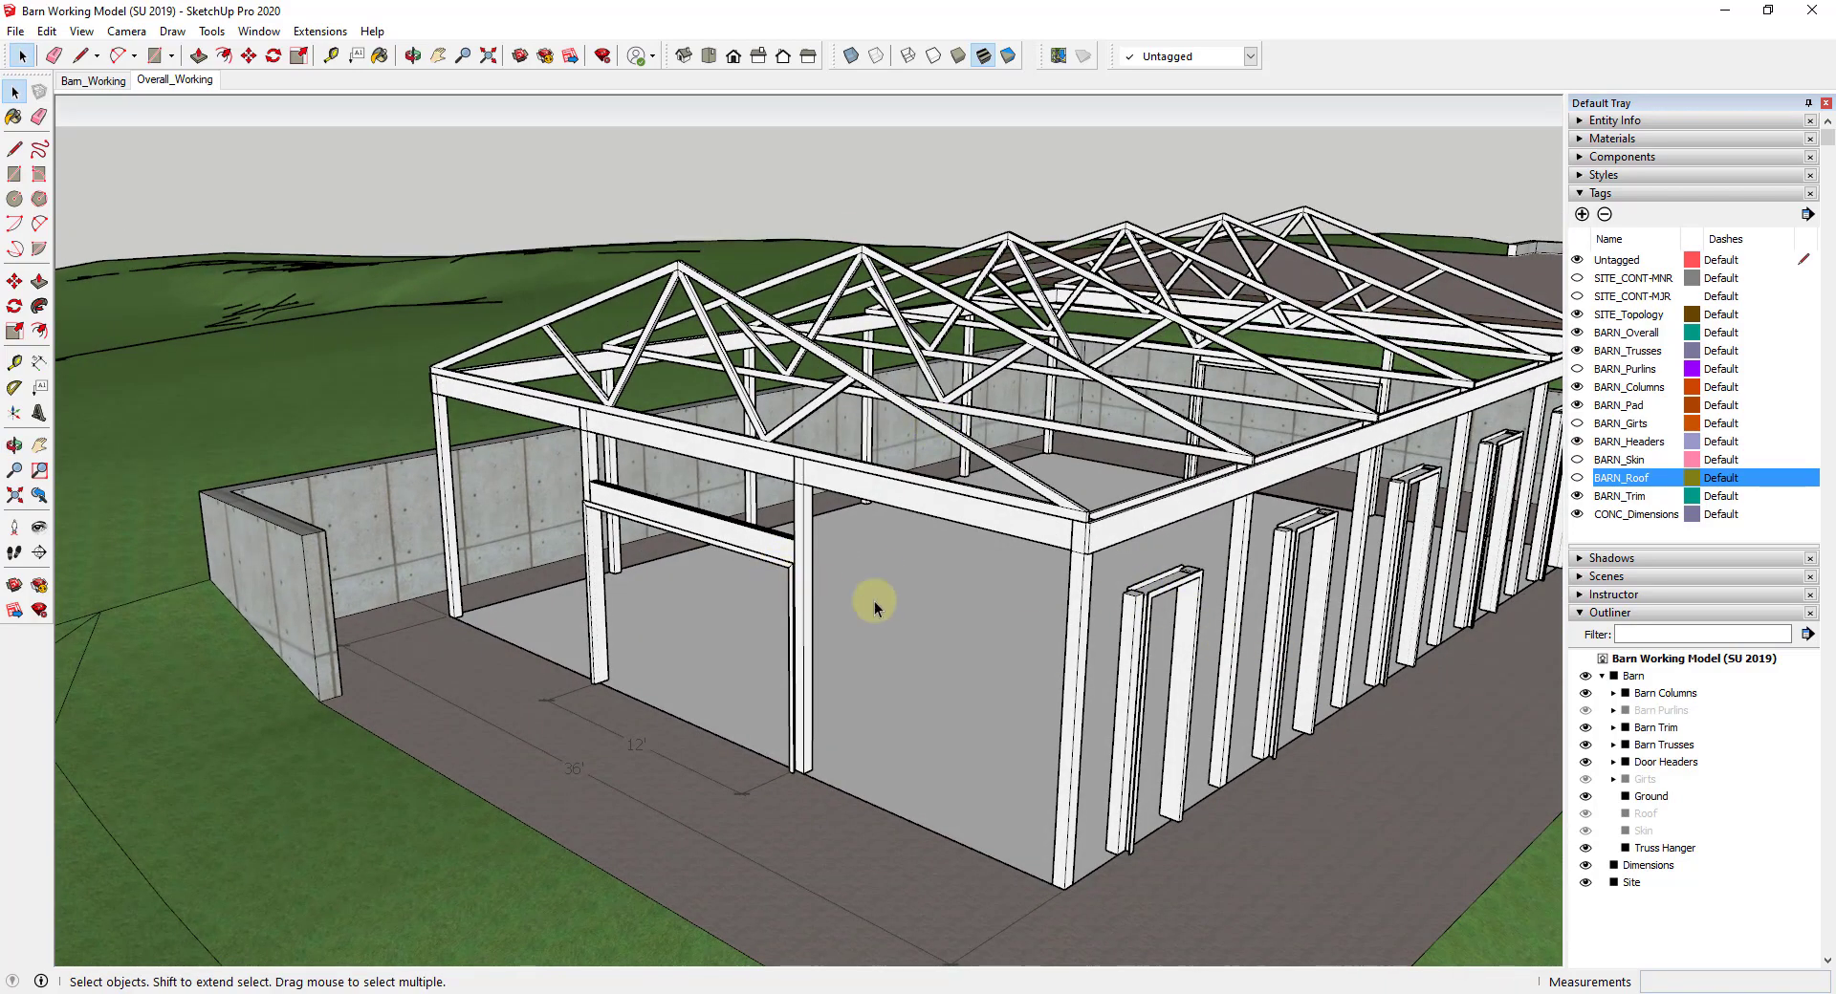
{"action": "left_click", "coordinate": [1576, 496]}
{"action": "scroll", "coordinate": [1212, 472], "scroll_direction": "down", "scroll_amount": 3}
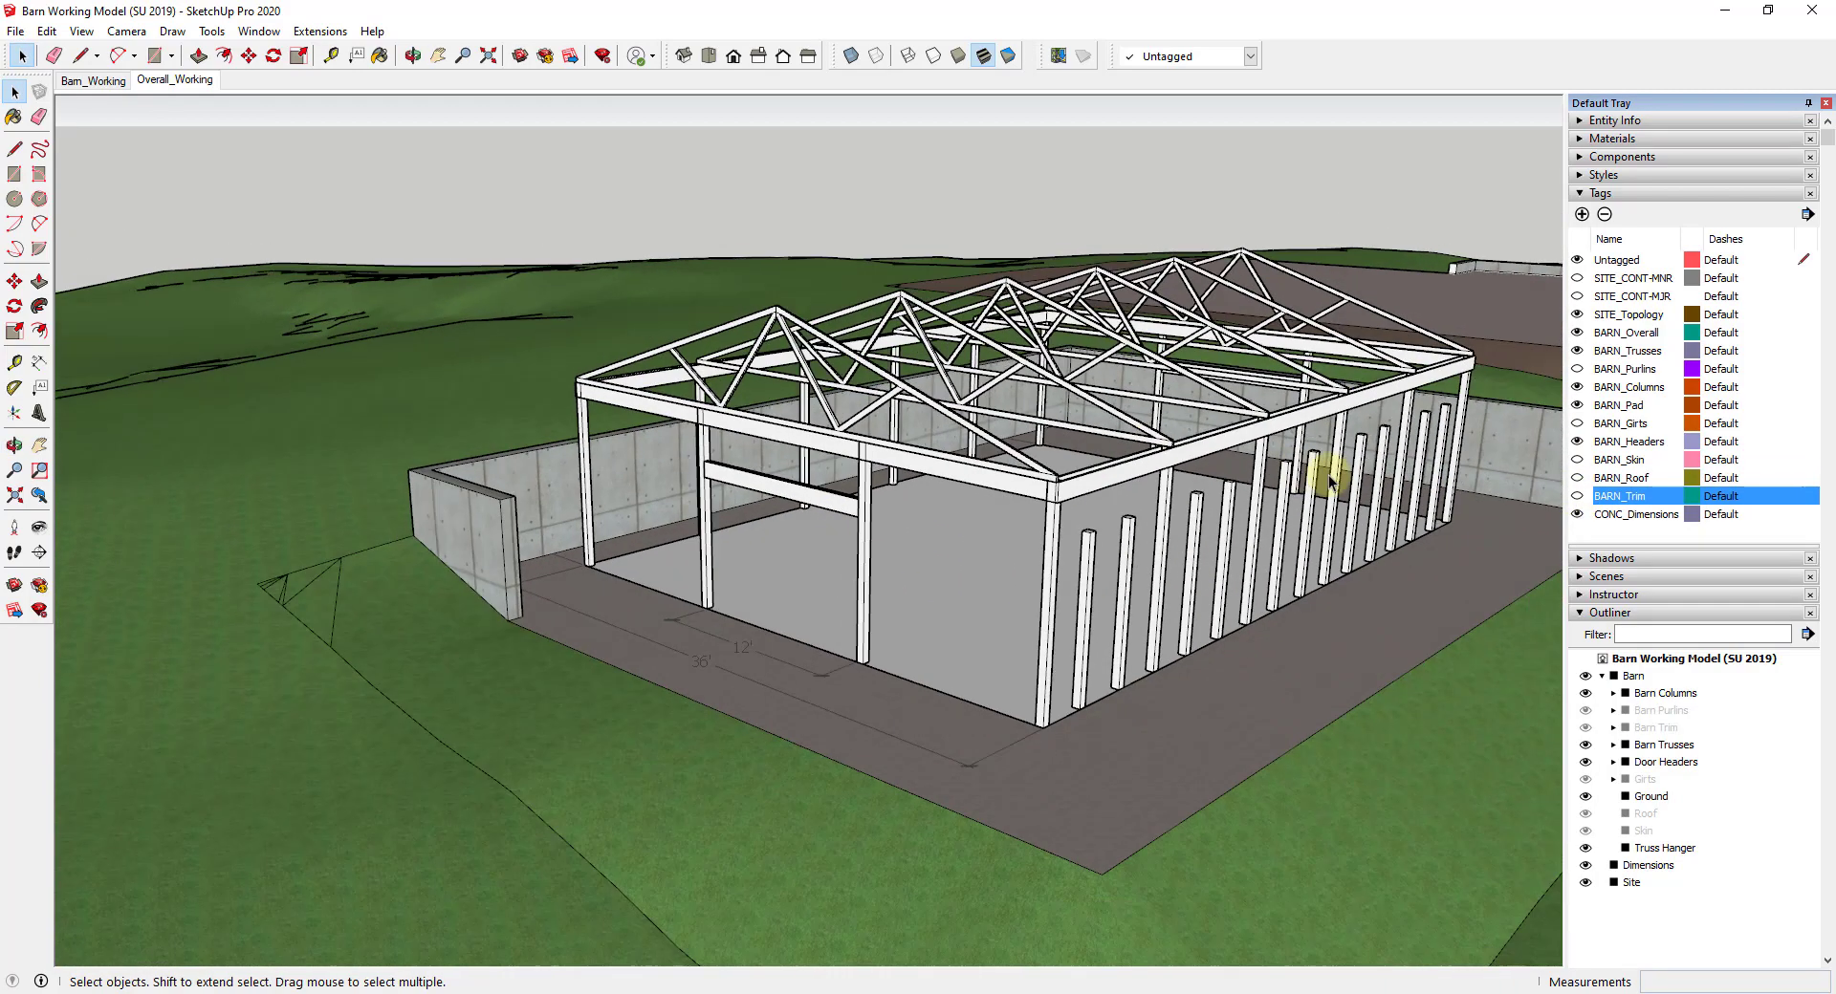
{"action": "left_click", "coordinate": [1577, 424]}
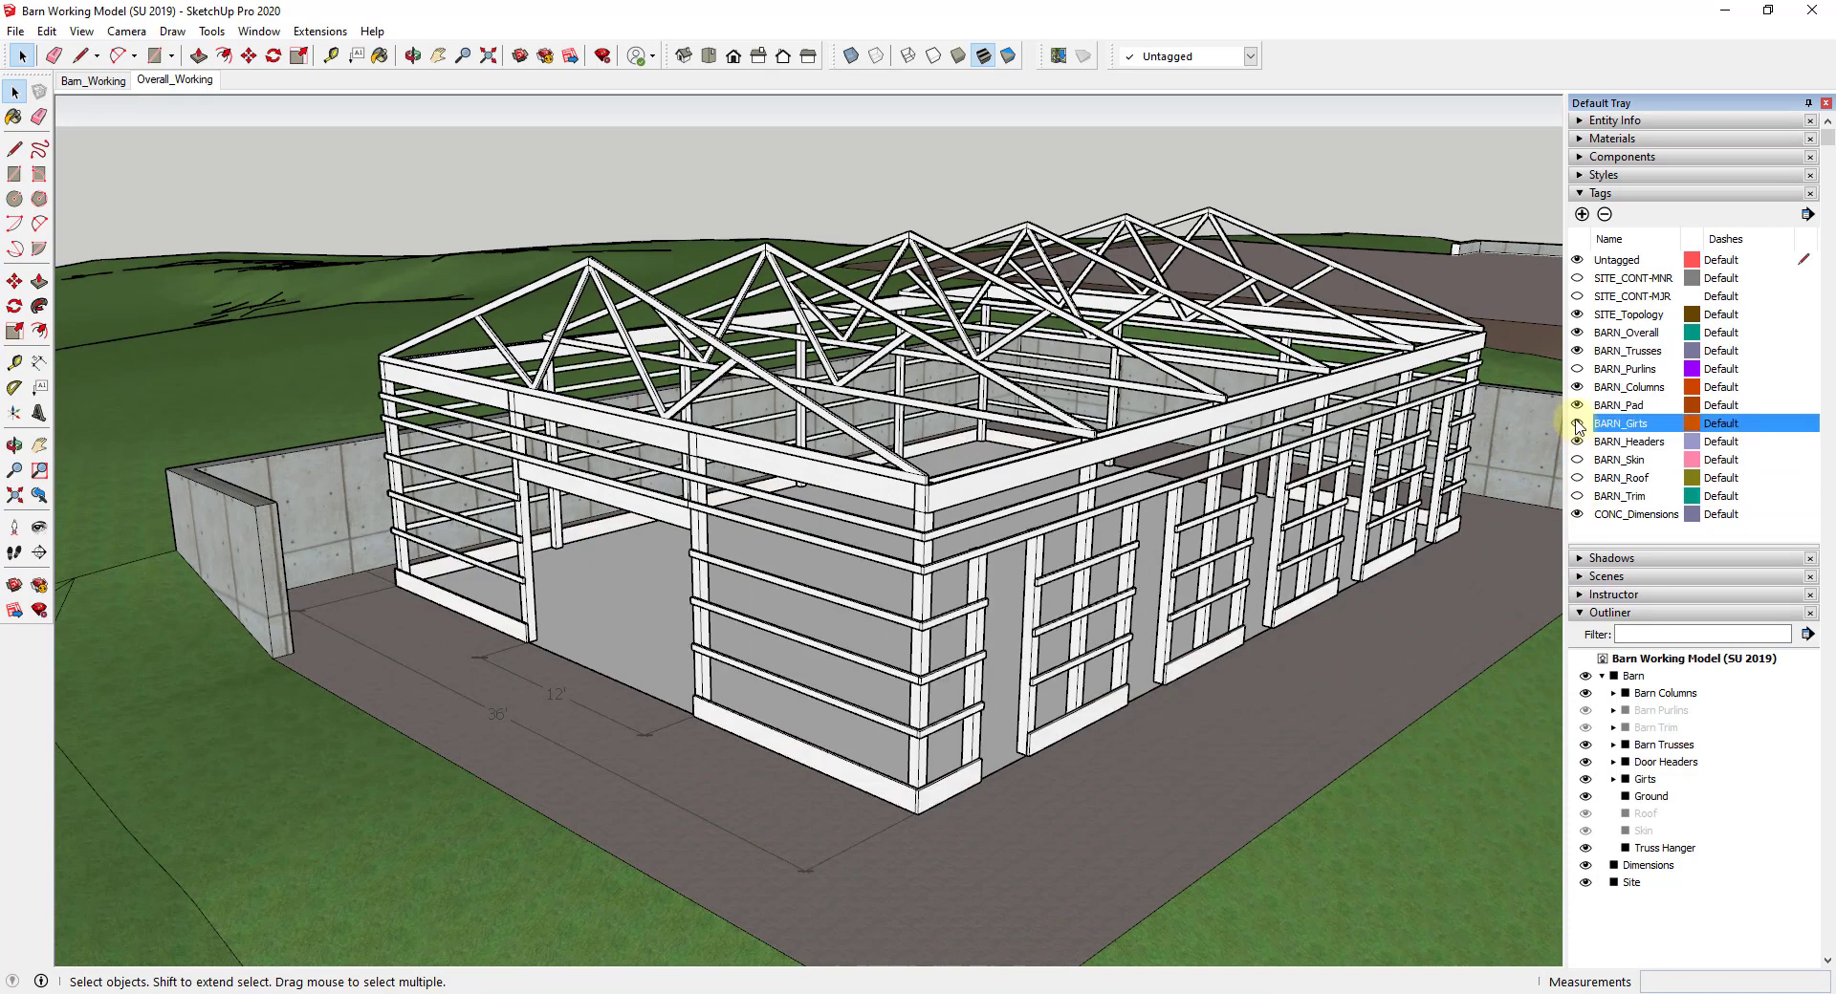
{"action": "left_click", "coordinate": [1576, 369]}
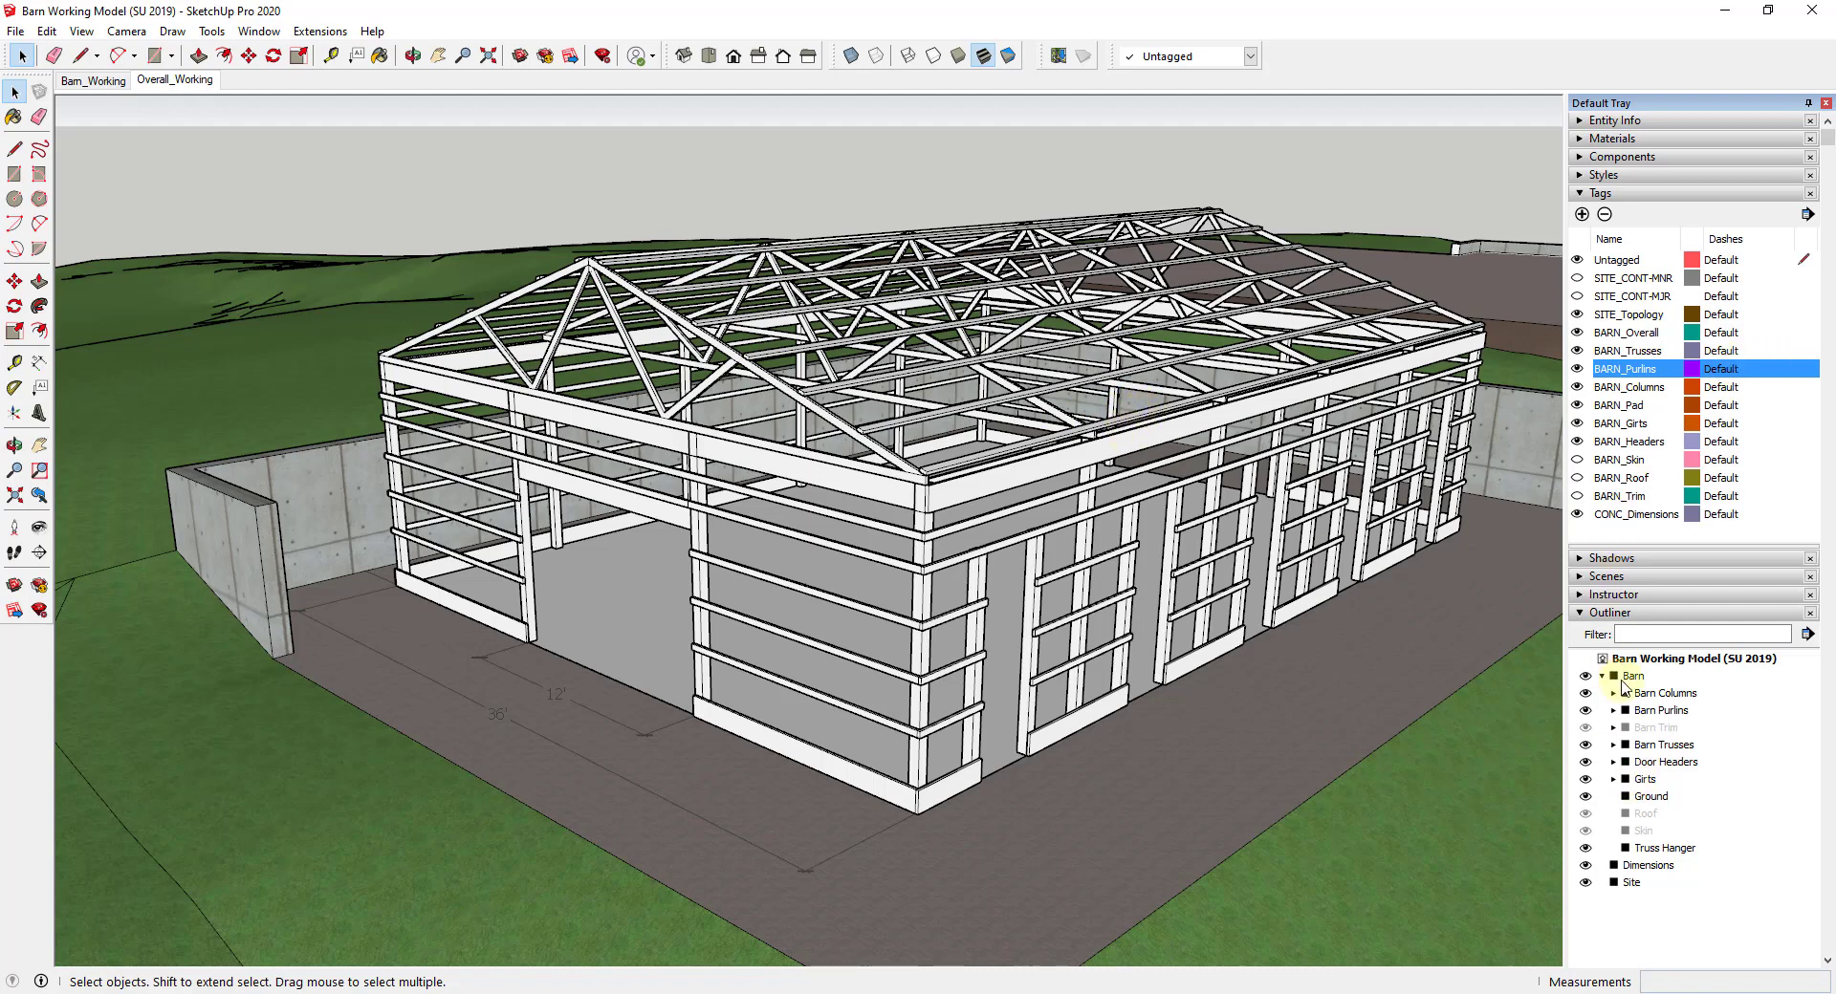
Step: Open the Barn group and inspect its girts, purlins and trusses, toggling the BARN_Trusses tag off and back on
{"action": "left_click", "coordinate": [1060, 583]}
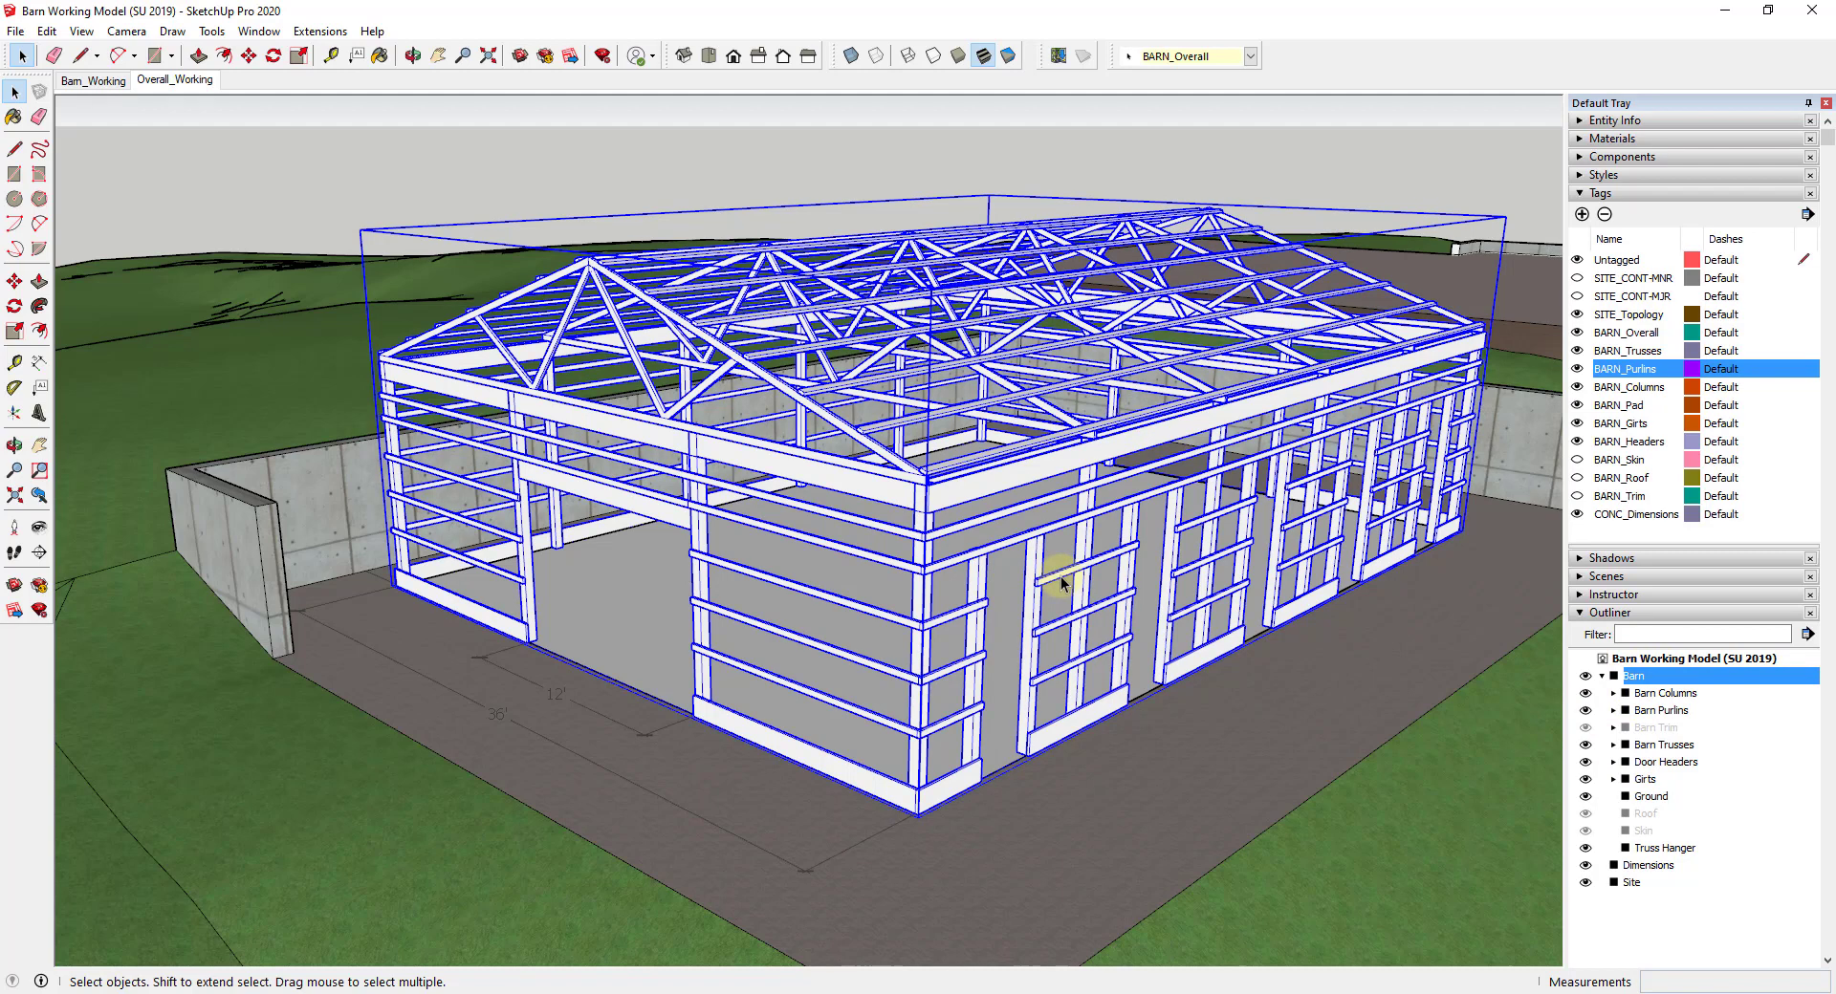
{"action": "double_click", "coordinate": [1061, 581]}
{"action": "left_click", "coordinate": [1061, 582]}
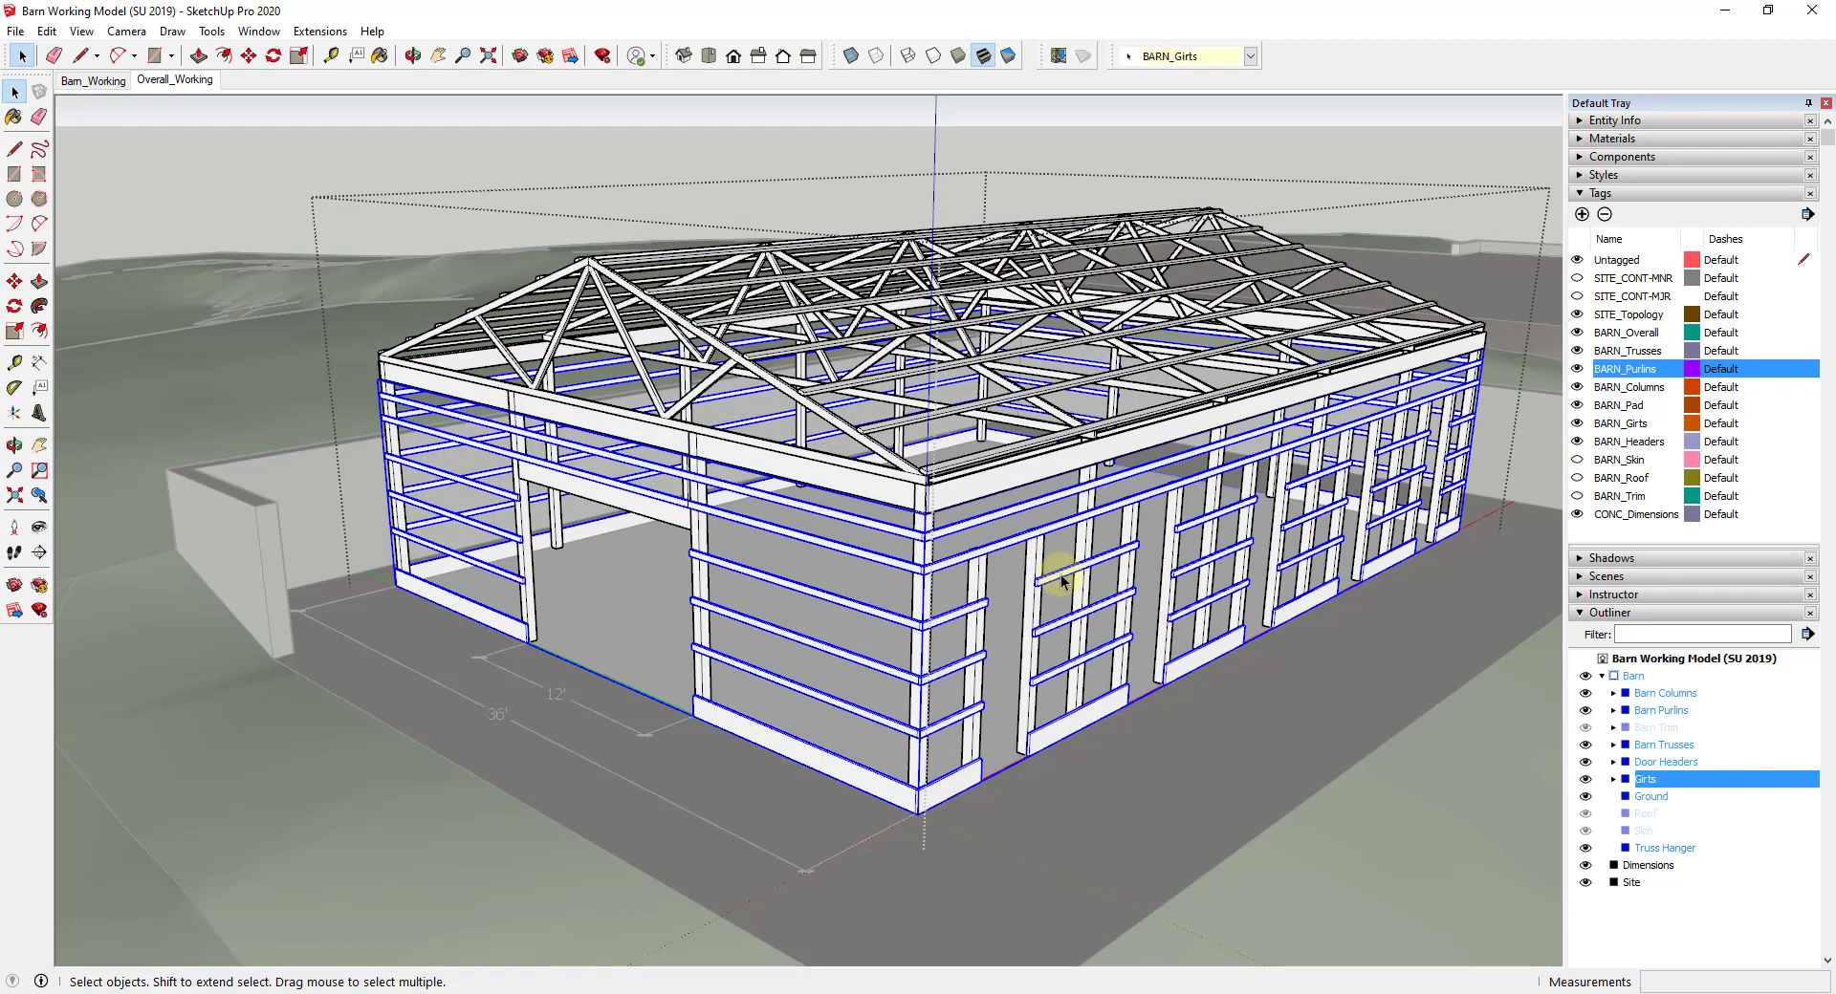
{"action": "left_click", "coordinate": [981, 453]}
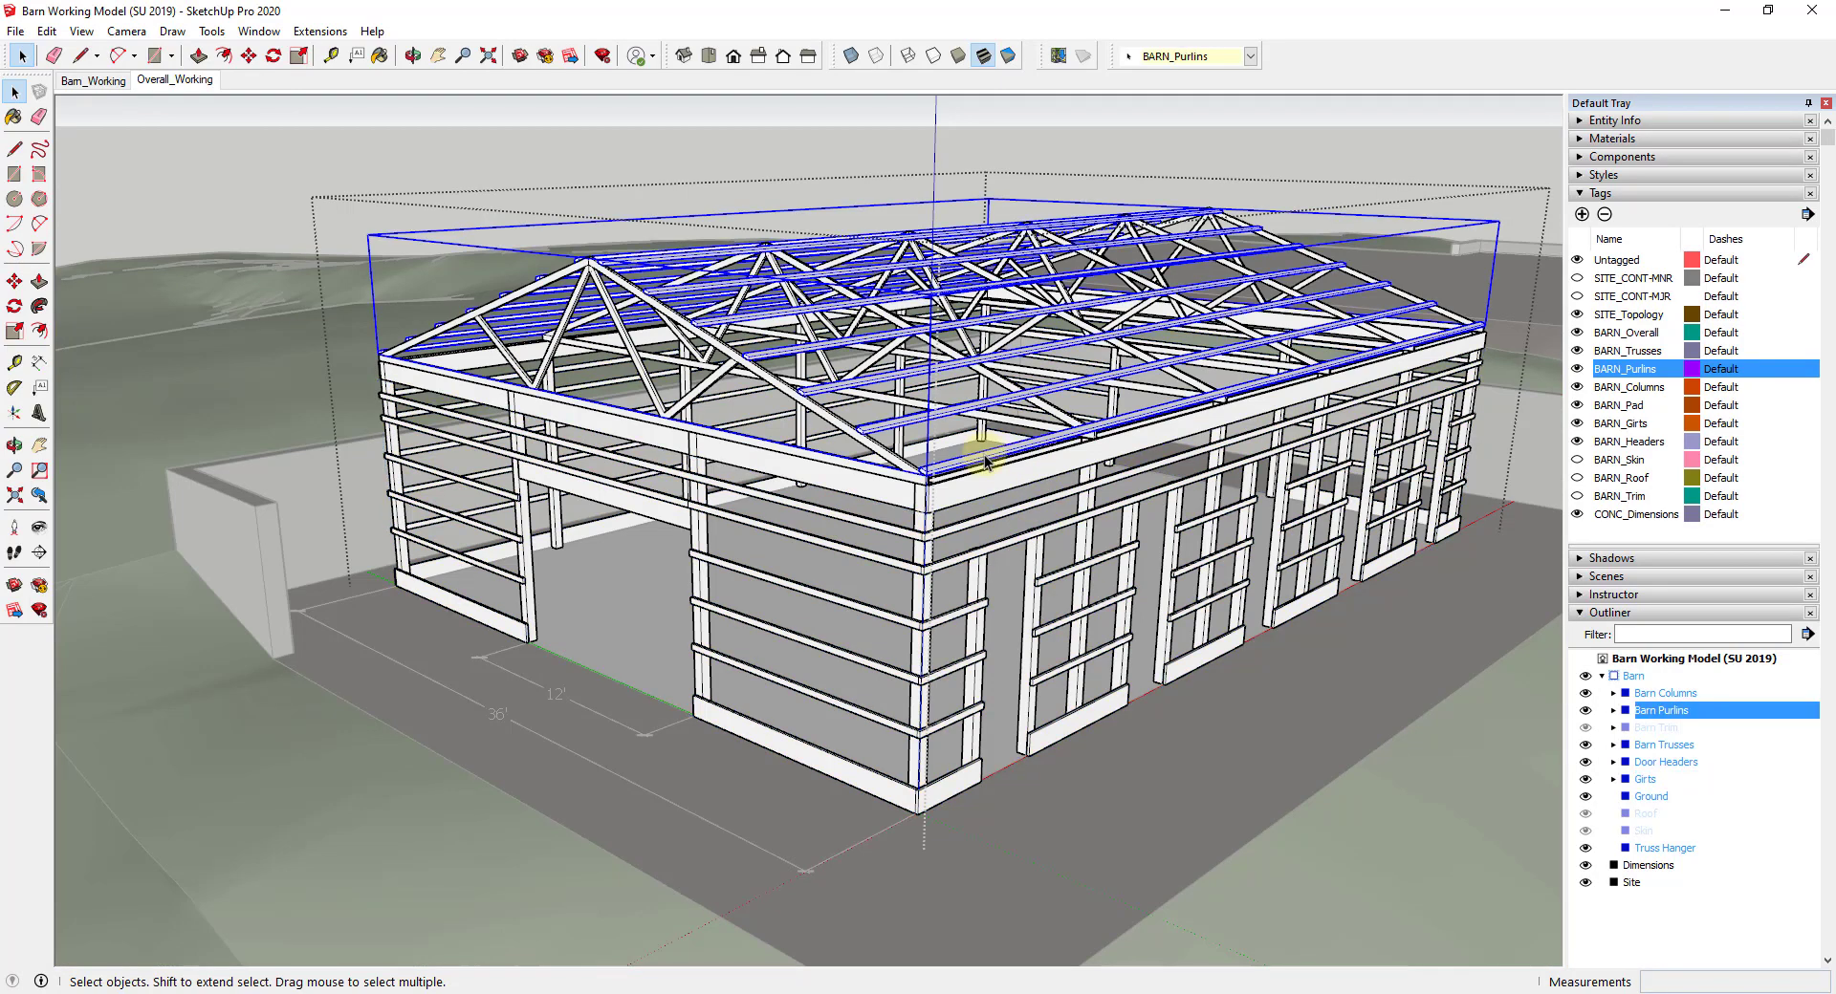
{"action": "left_click", "coordinate": [881, 459]}
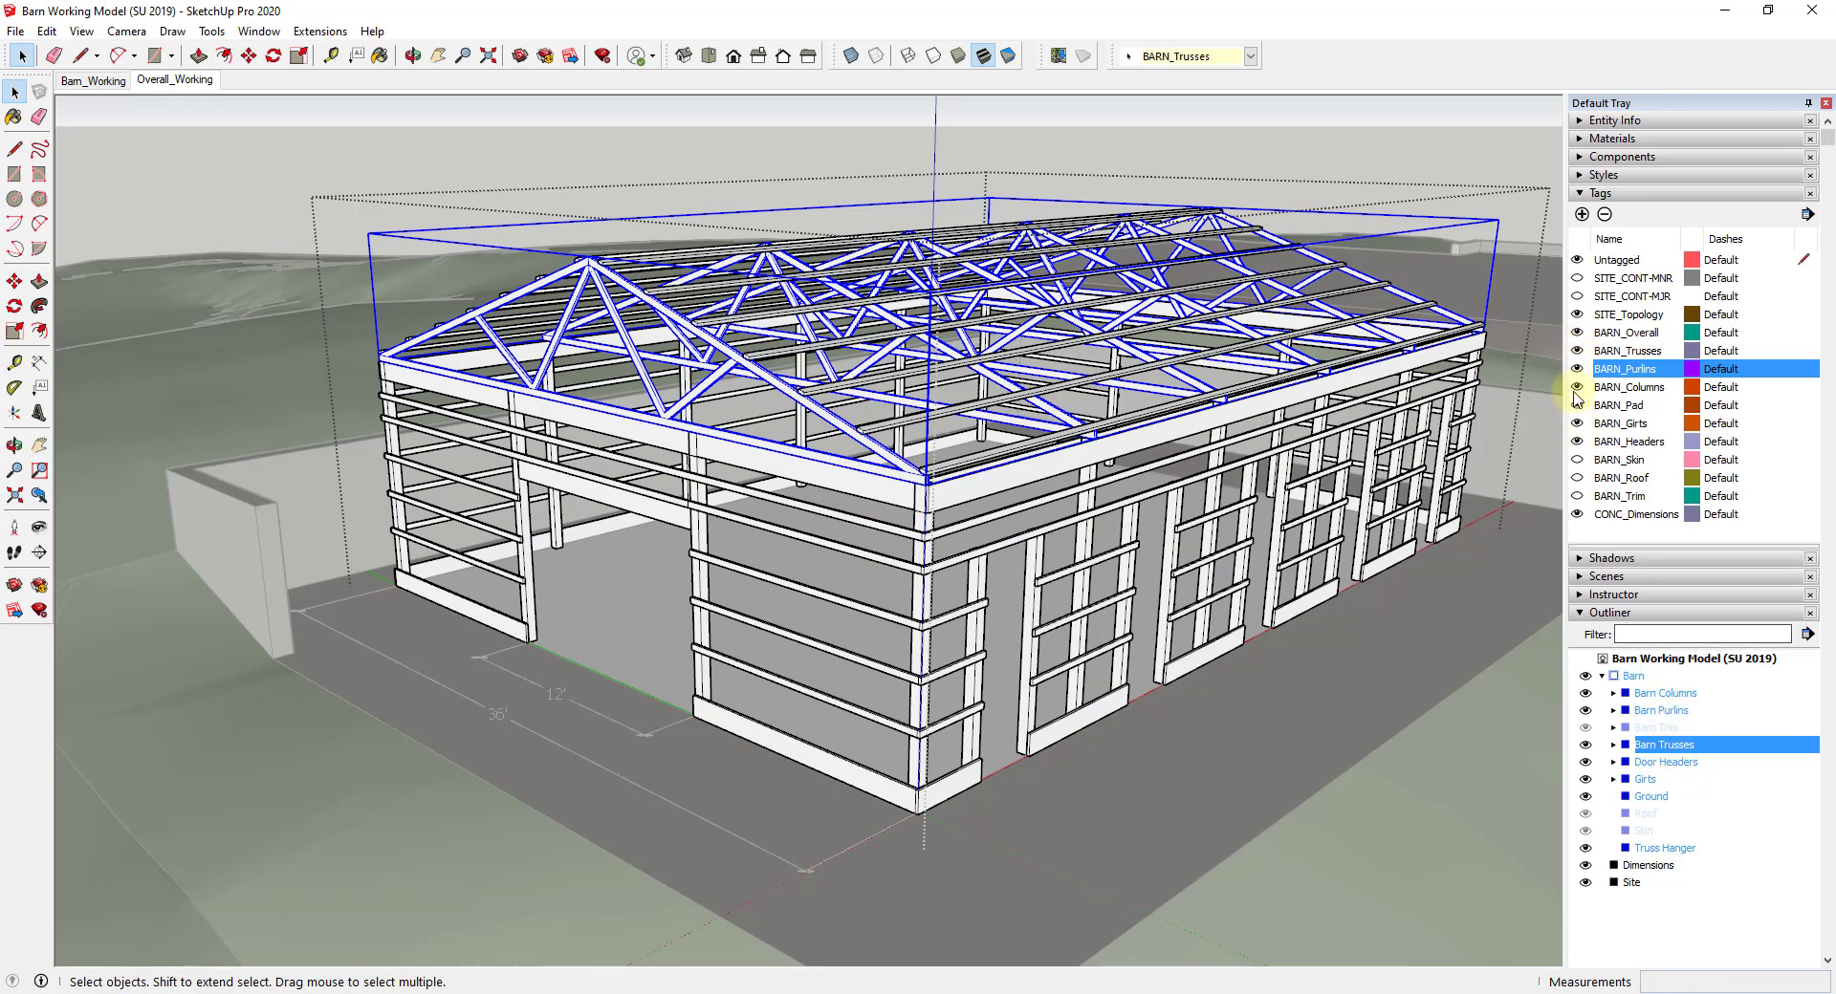
{"action": "left_click", "coordinate": [1576, 351]}
{"action": "left_click", "coordinate": [1577, 351]}
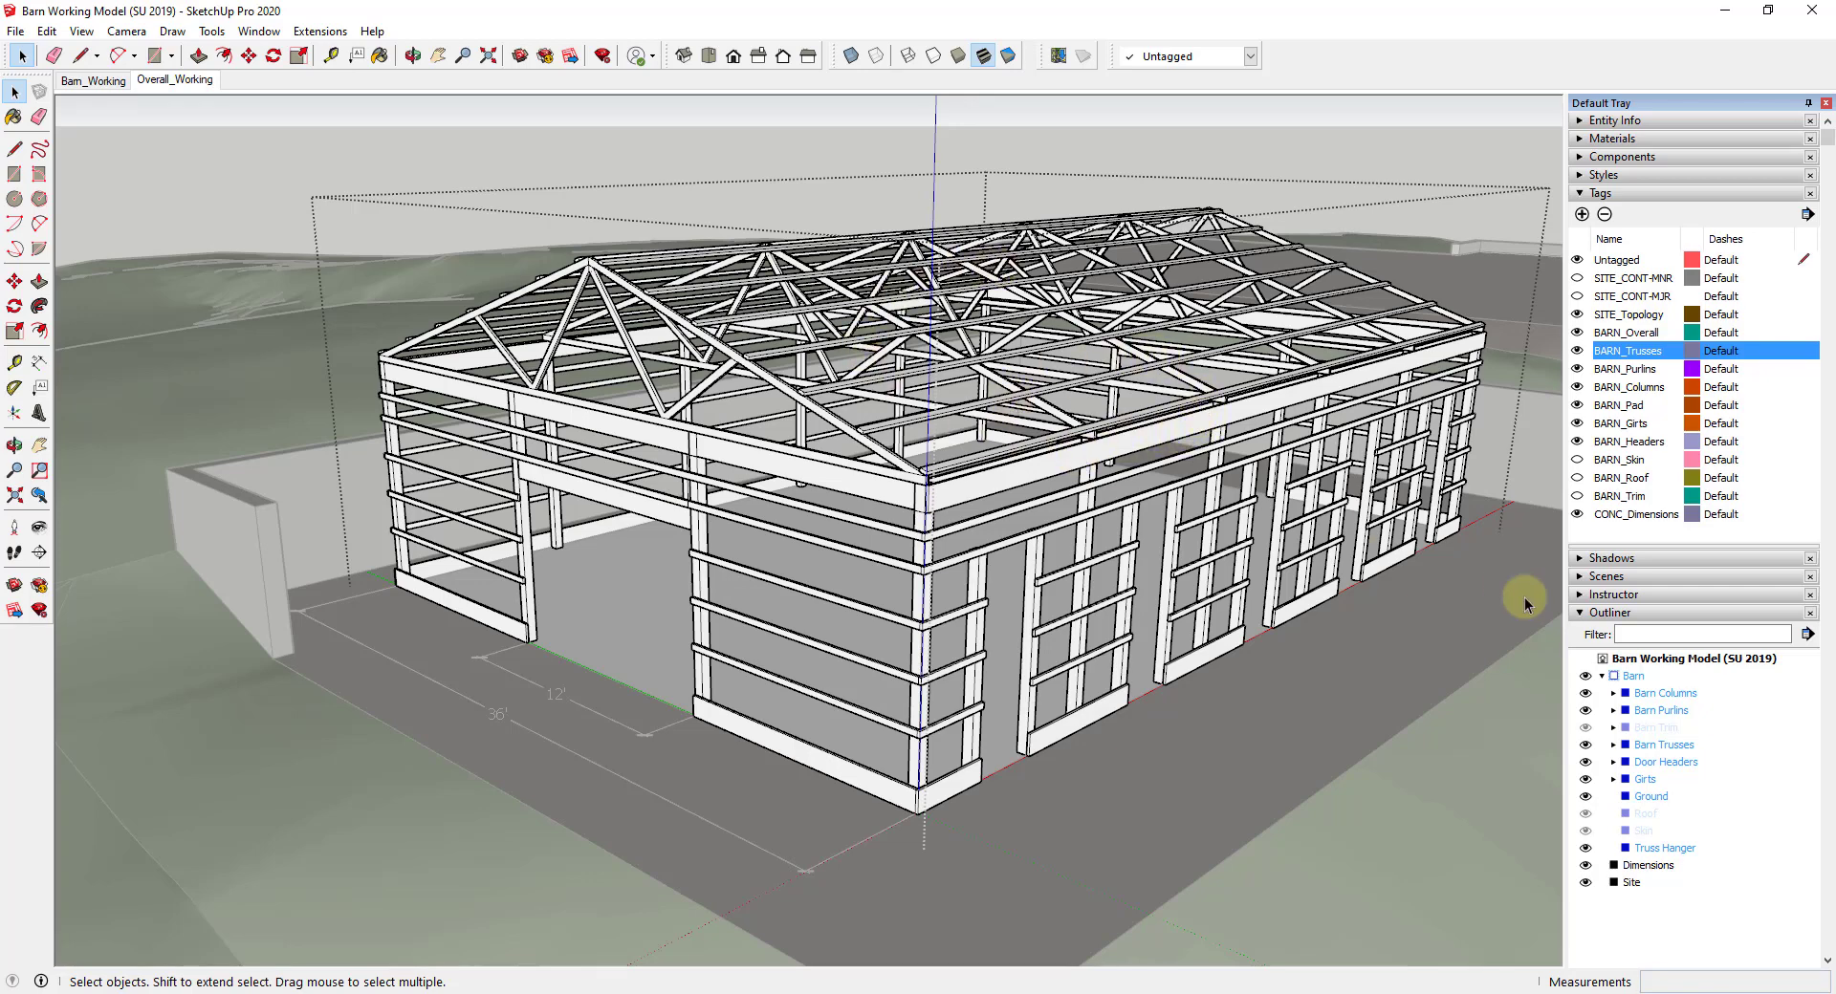
Step: Show the BARN_Skin, BARN_Roof and BARN_Trim tags again and exit the Barn group
{"action": "left_click", "coordinate": [1577, 462]}
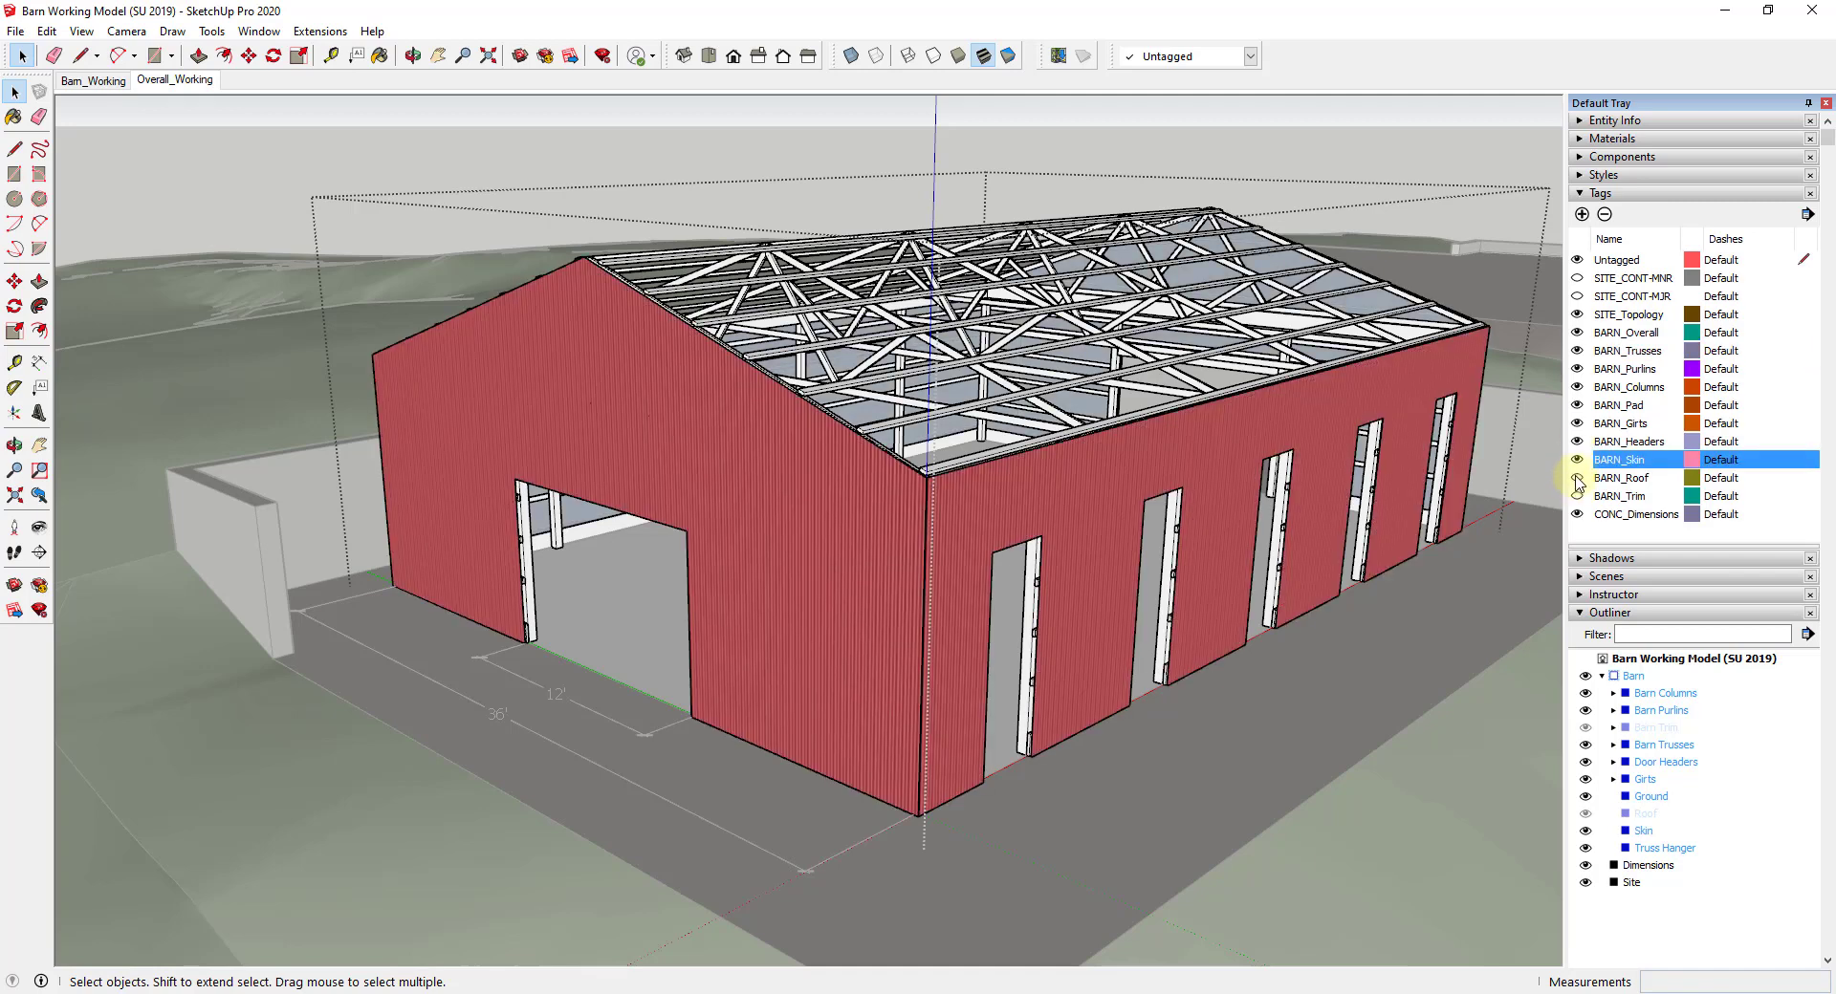
{"action": "left_click", "coordinate": [1577, 478]}
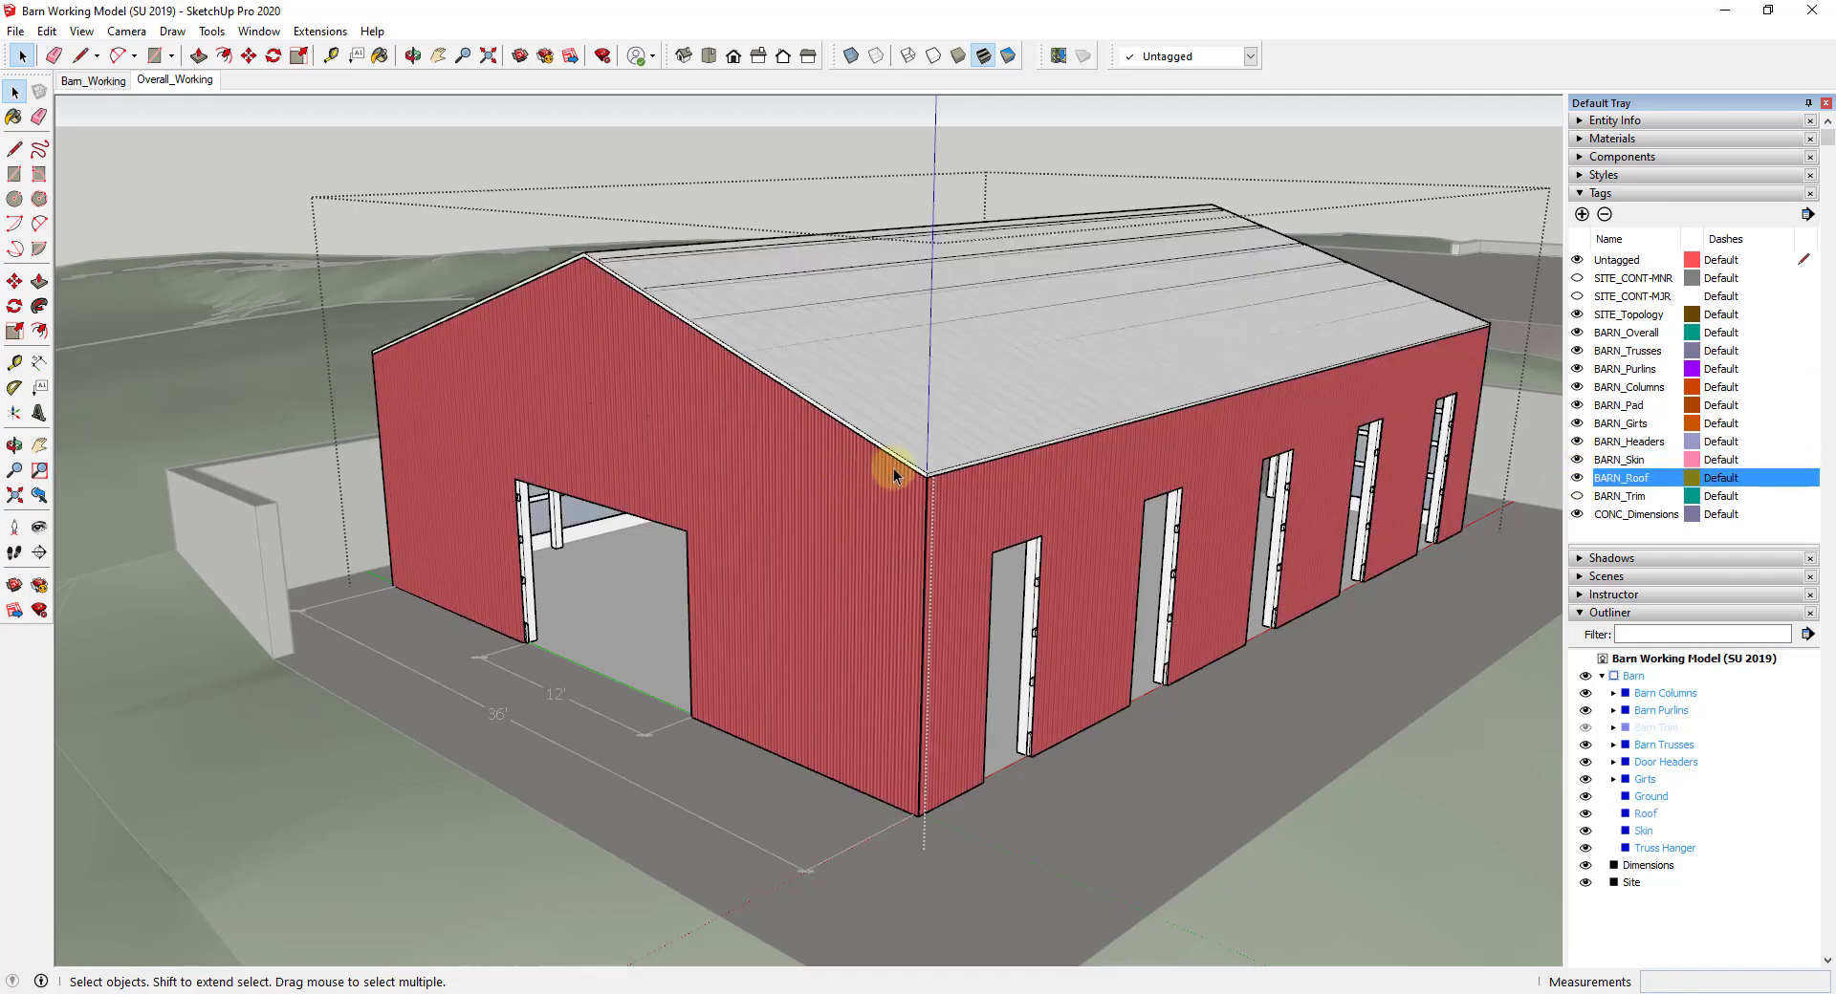
{"action": "left_click", "coordinate": [1575, 495]}
{"action": "left_click", "coordinate": [996, 194]}
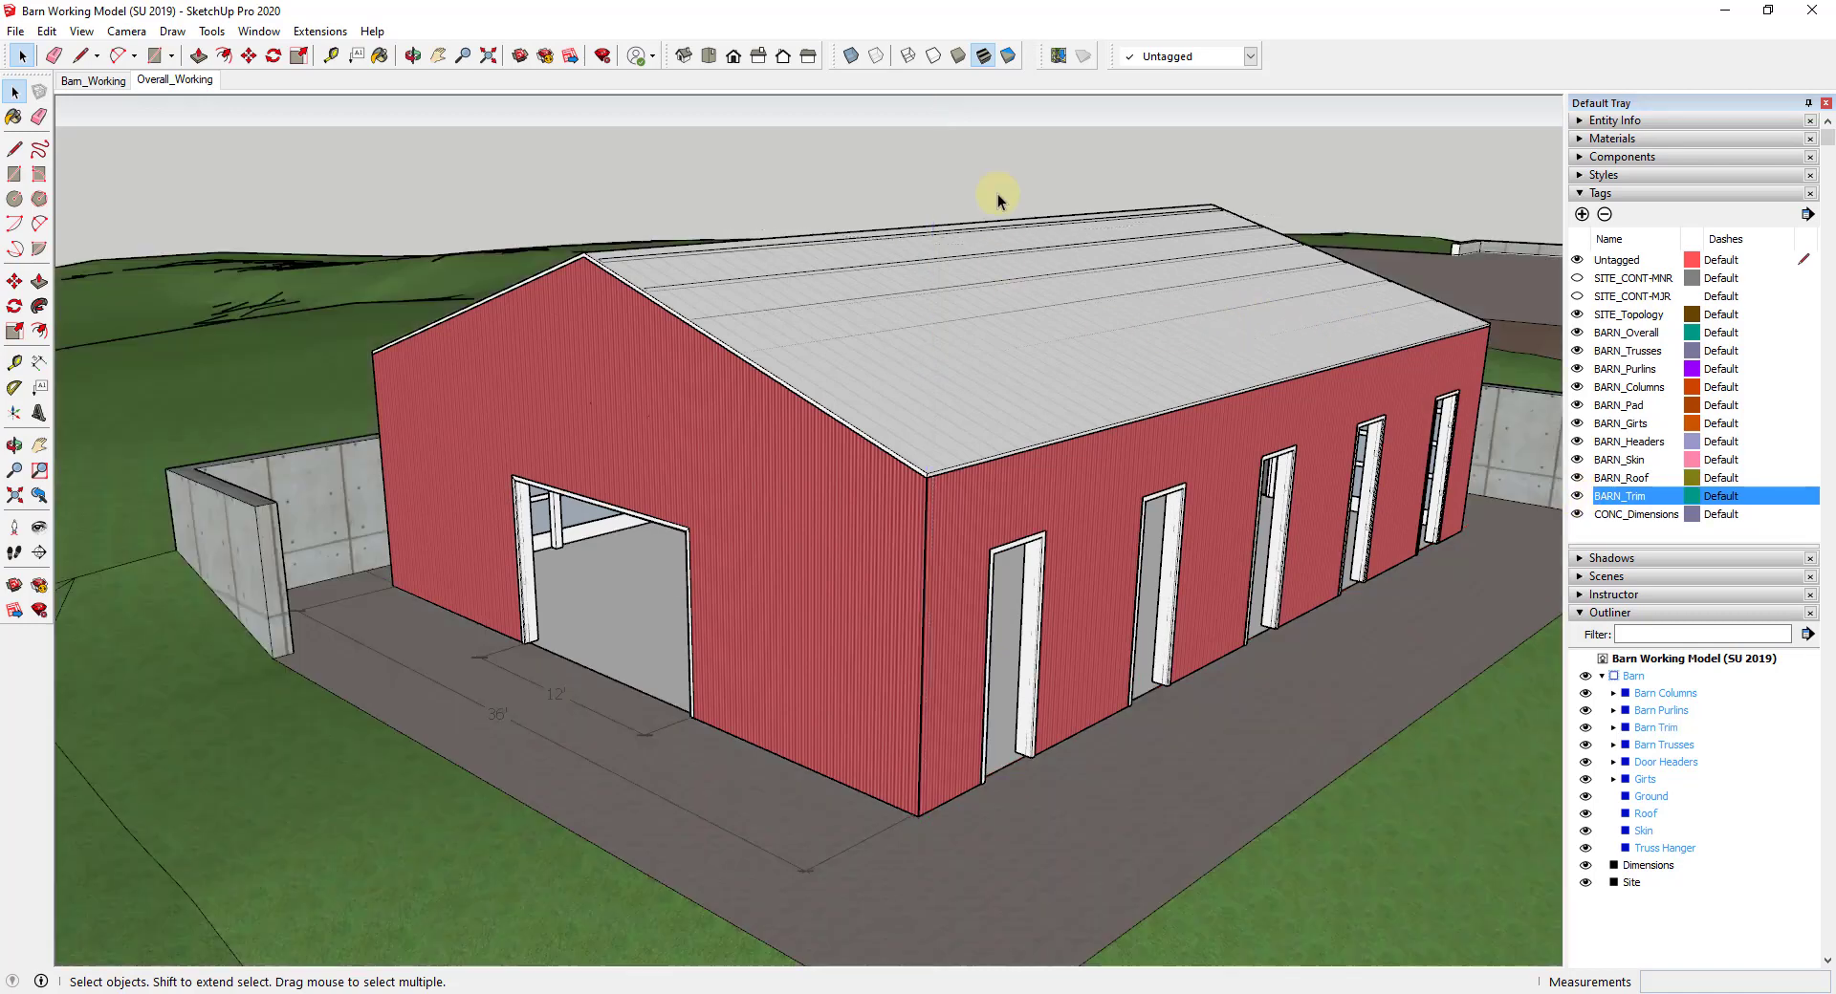
Step: Compare the Barn_Working and Overall_Working scenes, ending on Barn_Working
{"action": "middle_click_drag", "start_coordinate": [835, 260], "coordinate": [1159, 304]}
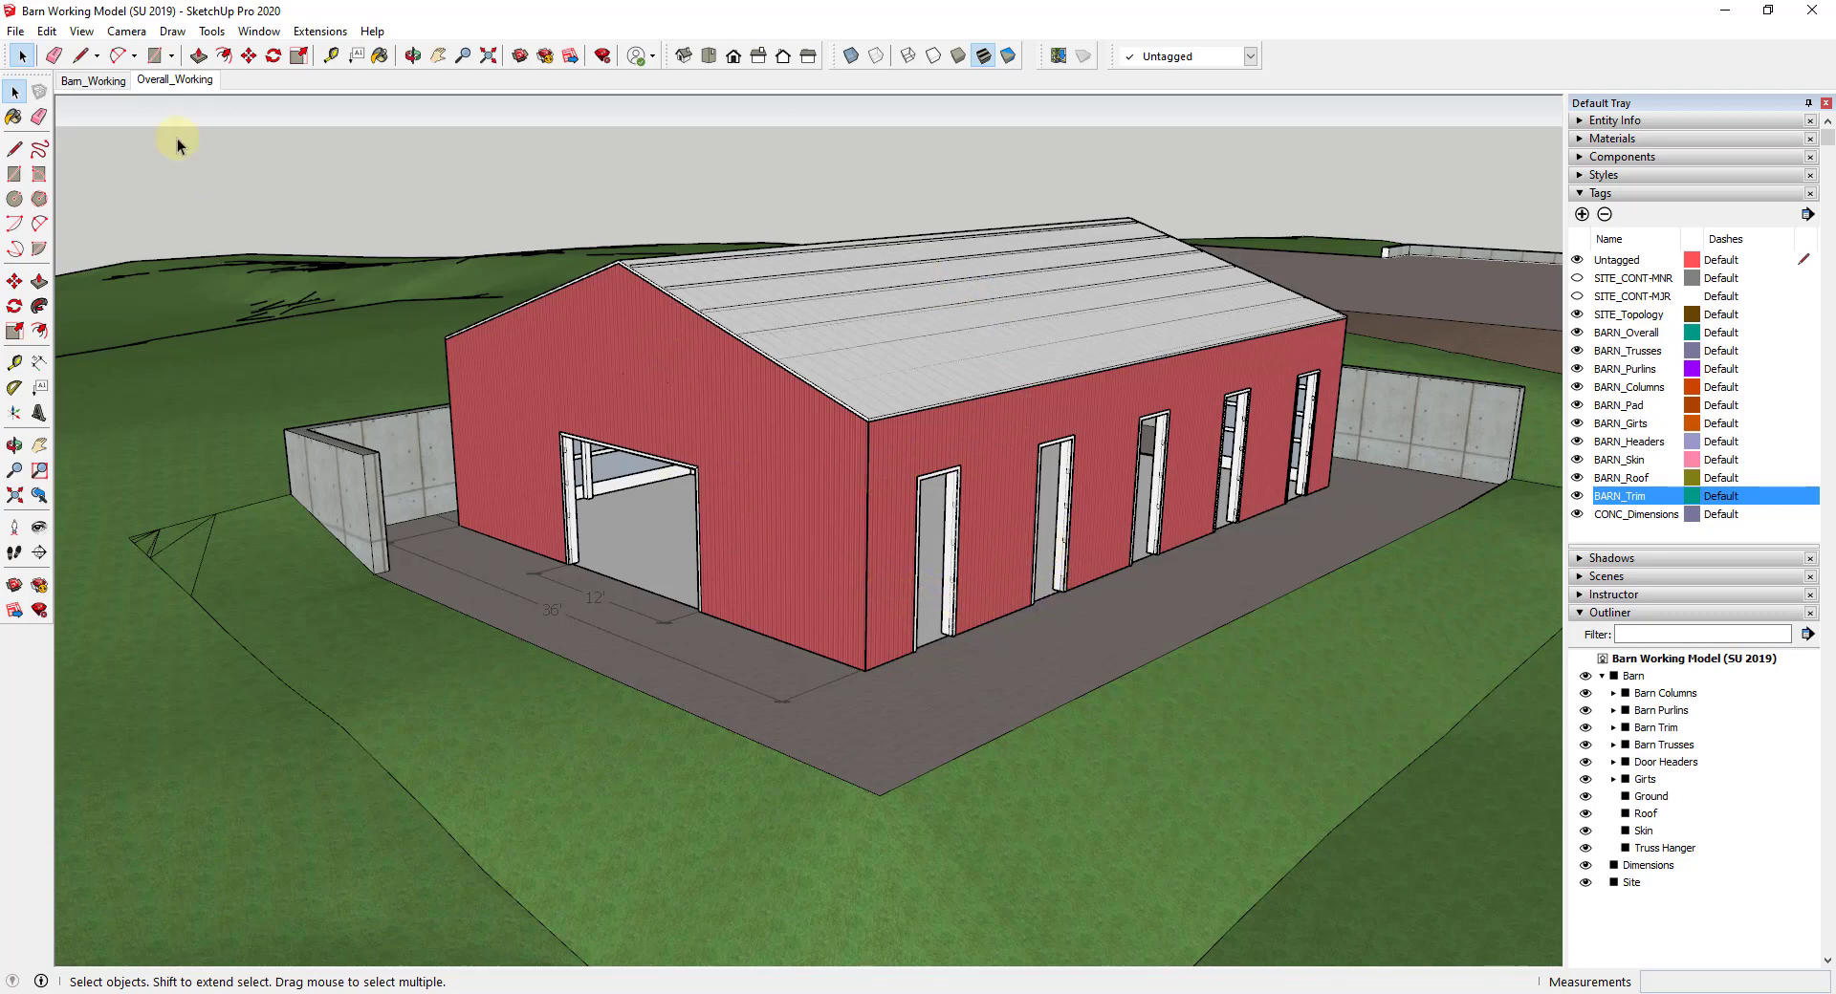
{"action": "left_click", "coordinate": [82, 83]}
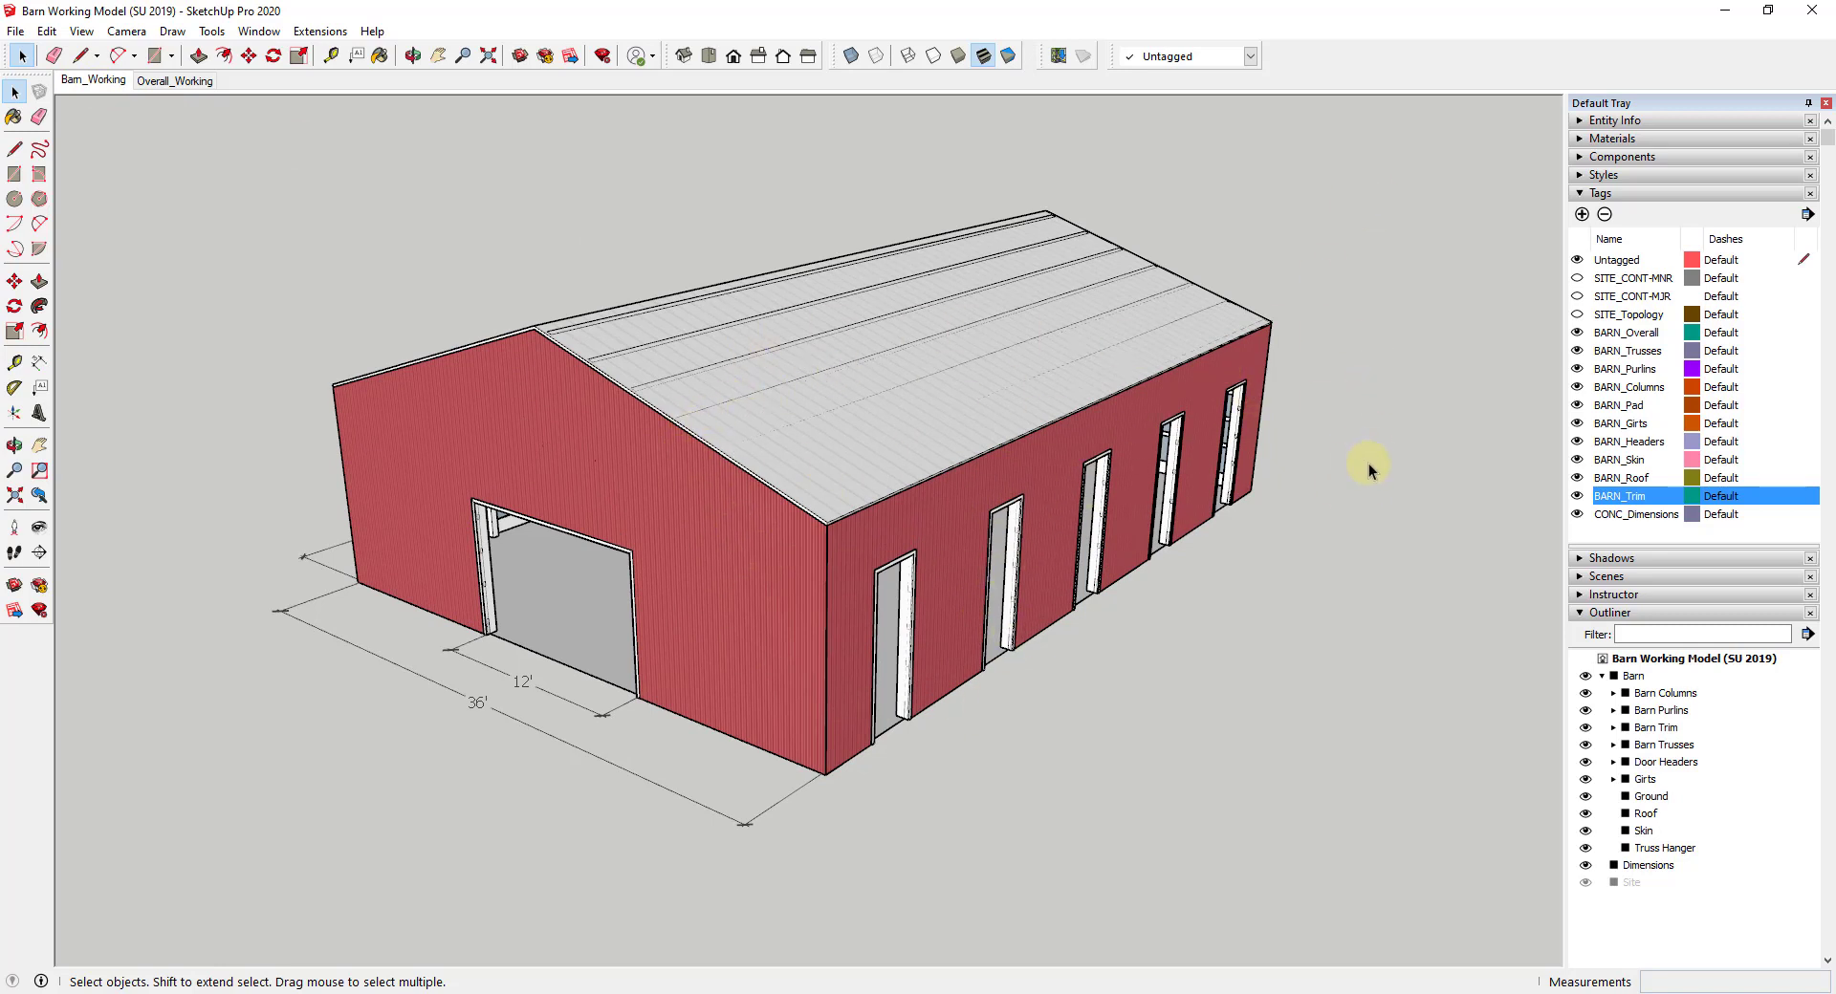
{"action": "left_click", "coordinate": [178, 81]}
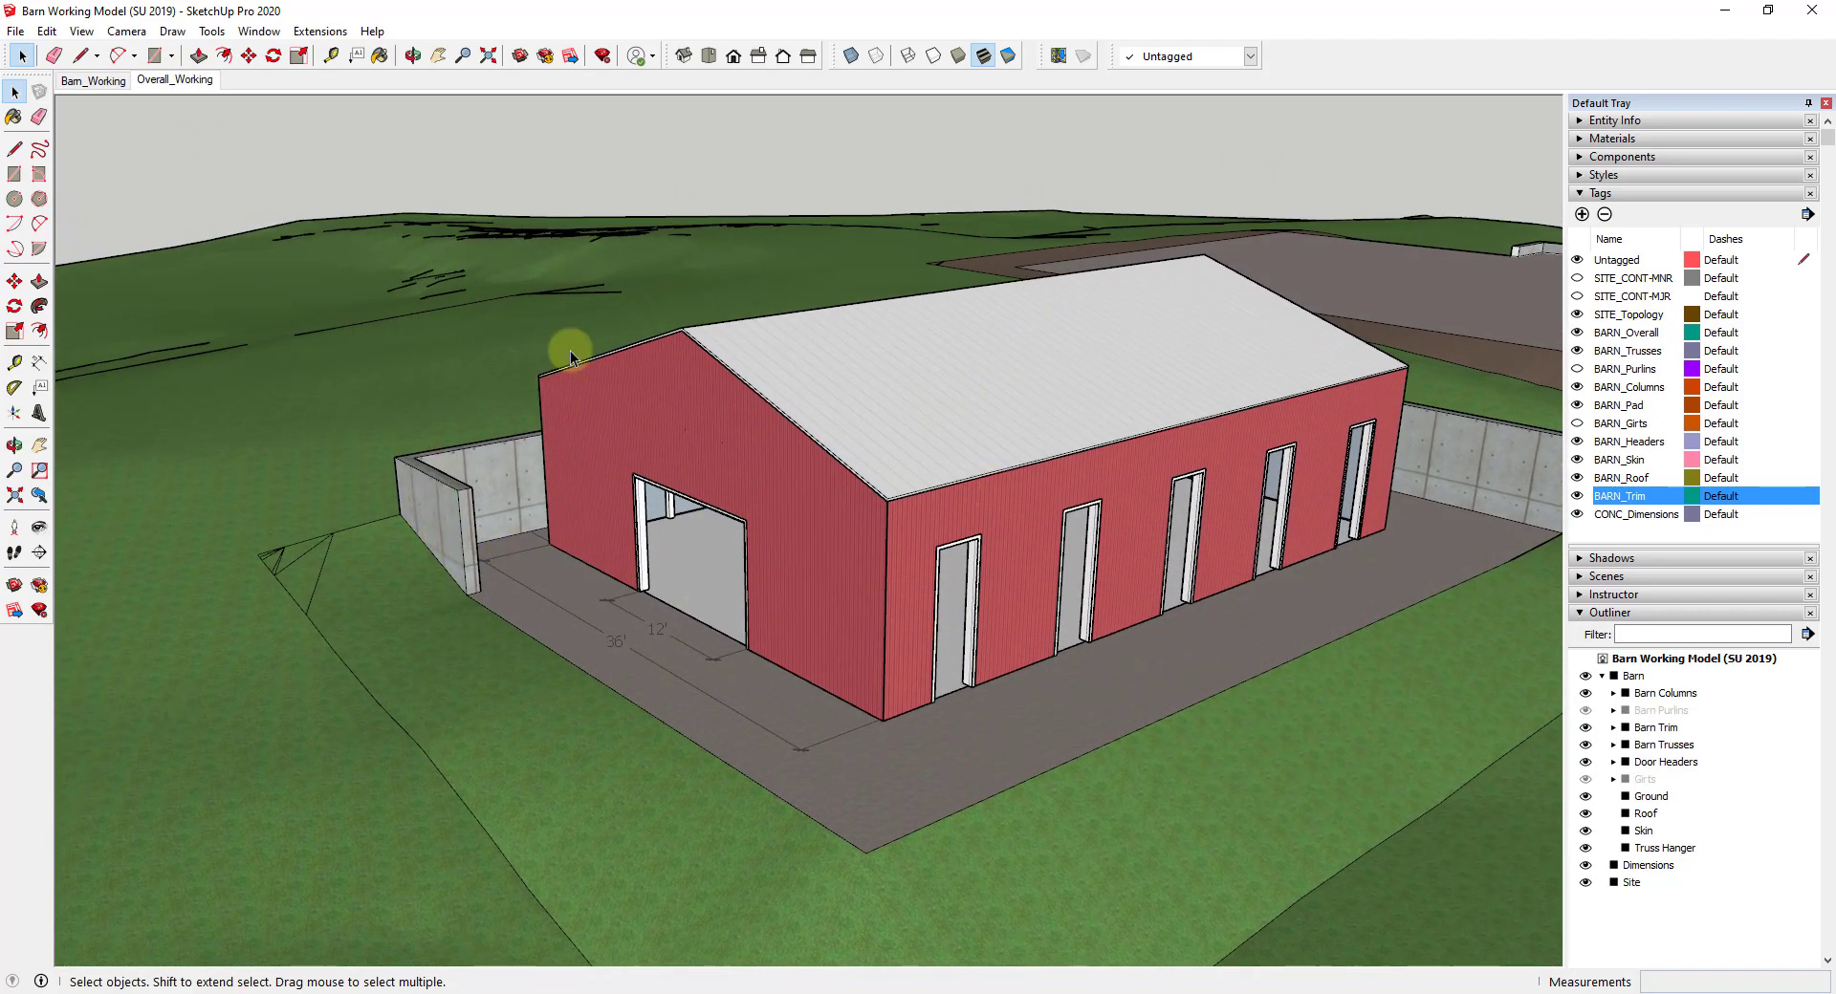
{"action": "left_click", "coordinate": [96, 80]}
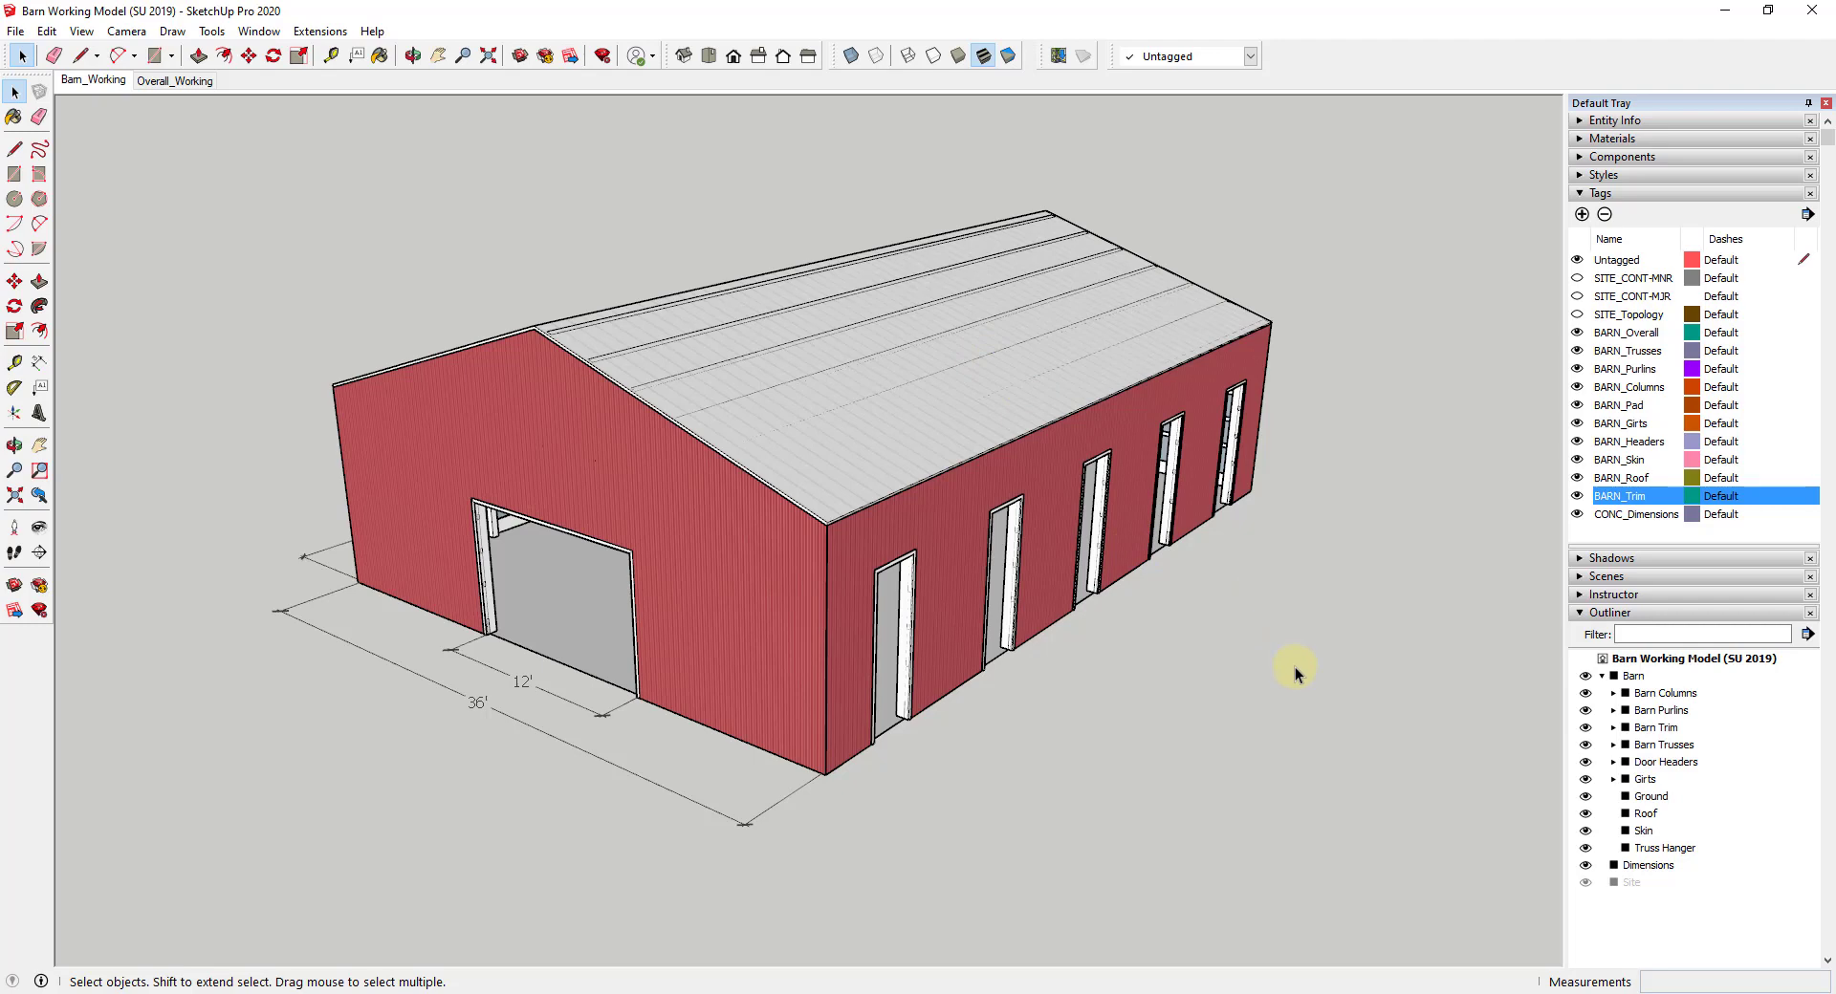
Step: Hide the BARN_Skin, BARN_Roof and BARN_Trim tags to expose the structural framing in the Barn_Working view
{"action": "left_click", "coordinate": [1577, 460]}
{"action": "left_click", "coordinate": [1577, 478]}
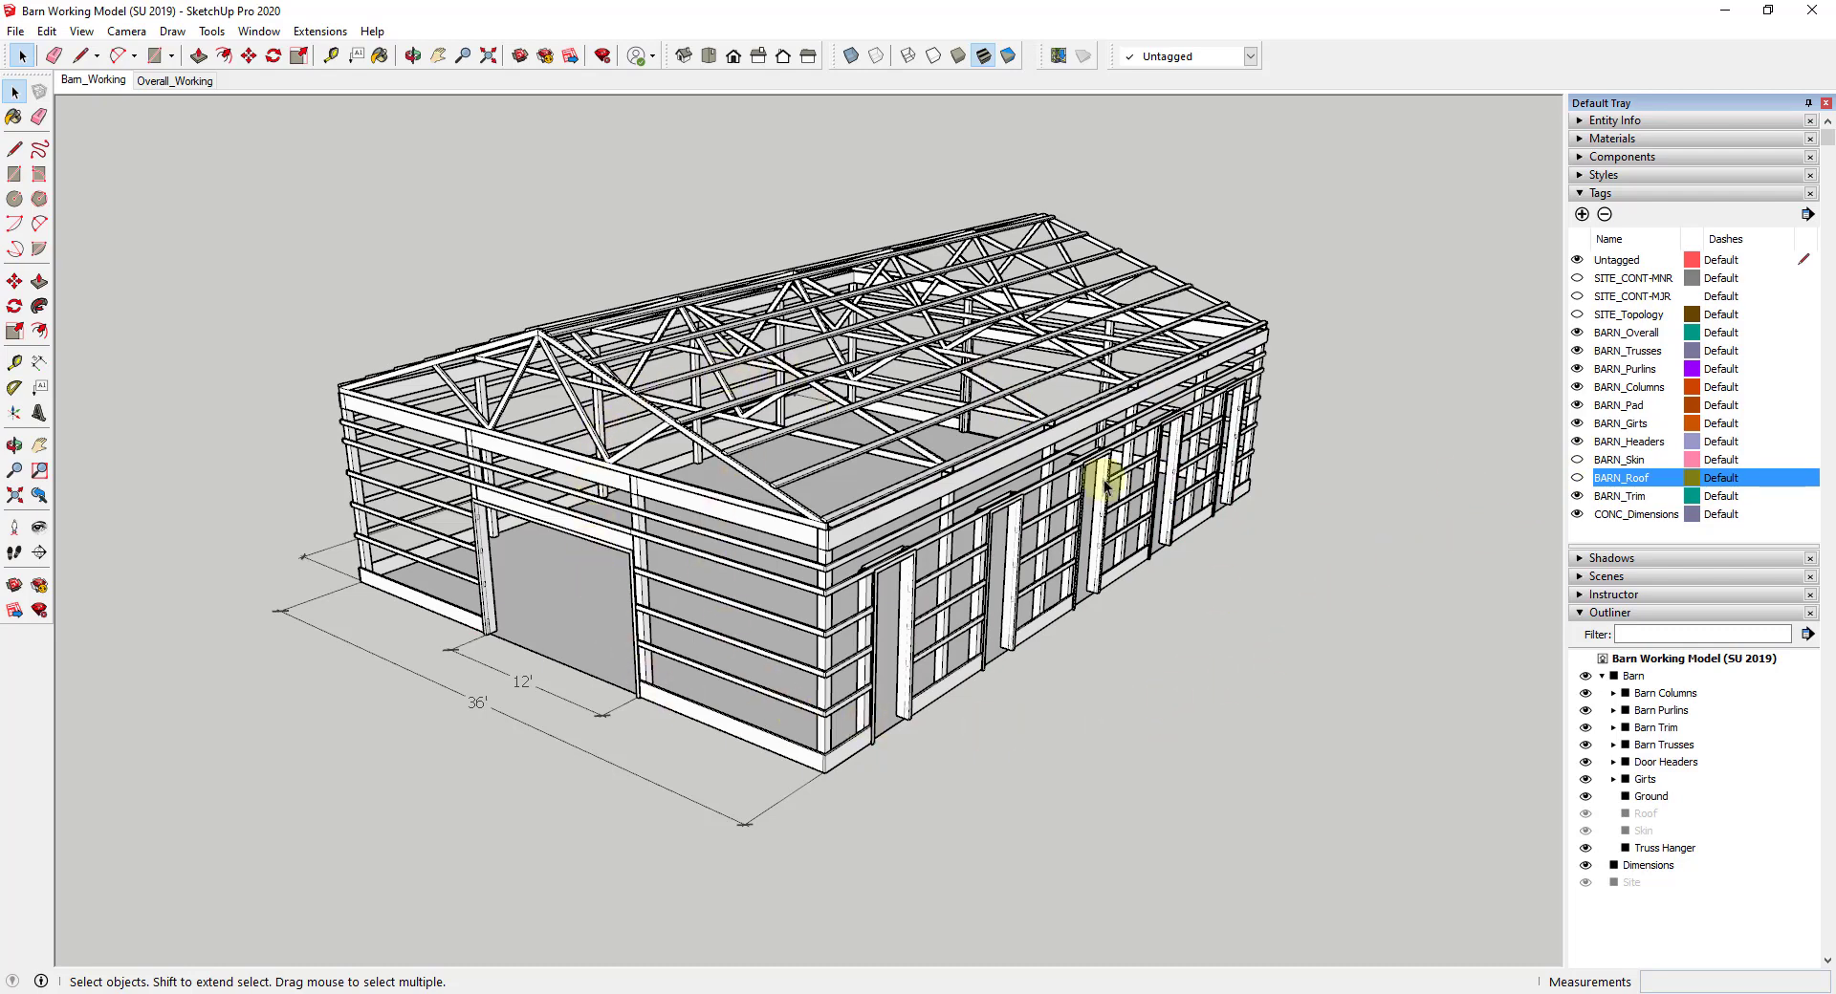
{"action": "left_click", "coordinate": [1577, 497]}
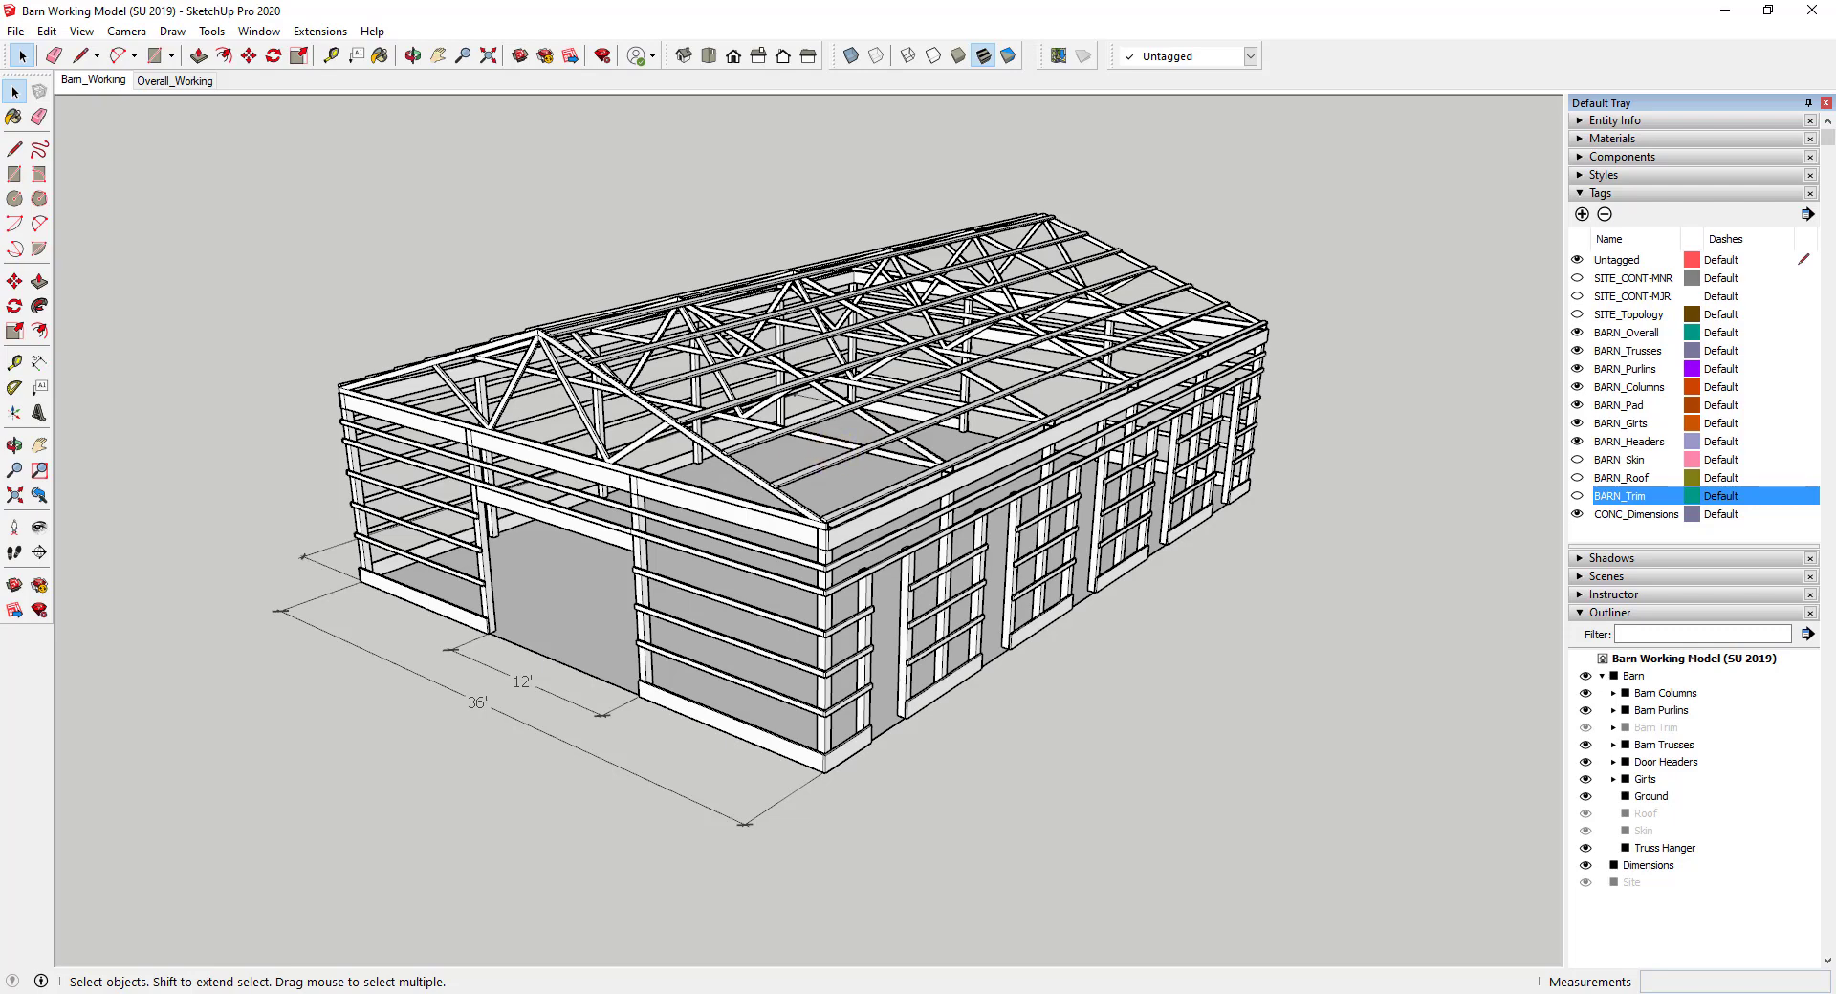
Step: Add a new scene from the current framing view and name it Barn_Iso
{"action": "right_click", "coordinate": [84, 84]}
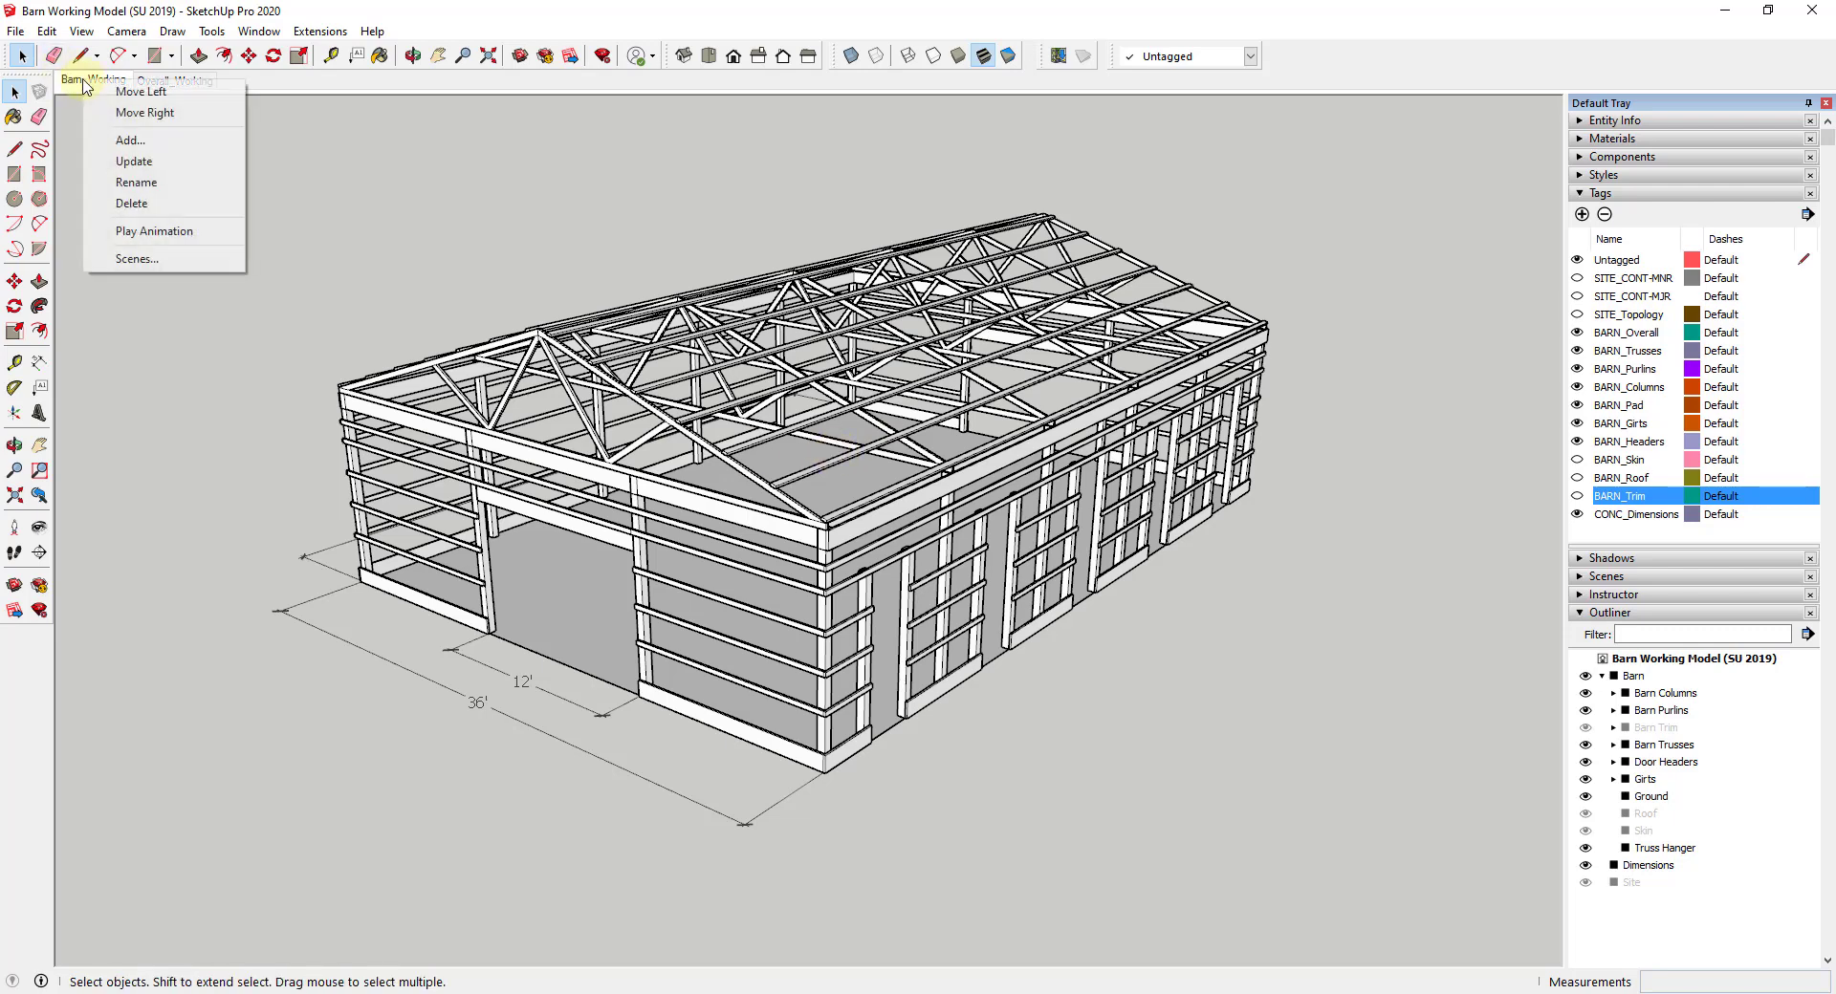
{"action": "left_click", "coordinate": [131, 140]}
{"action": "right_click", "coordinate": [158, 84]}
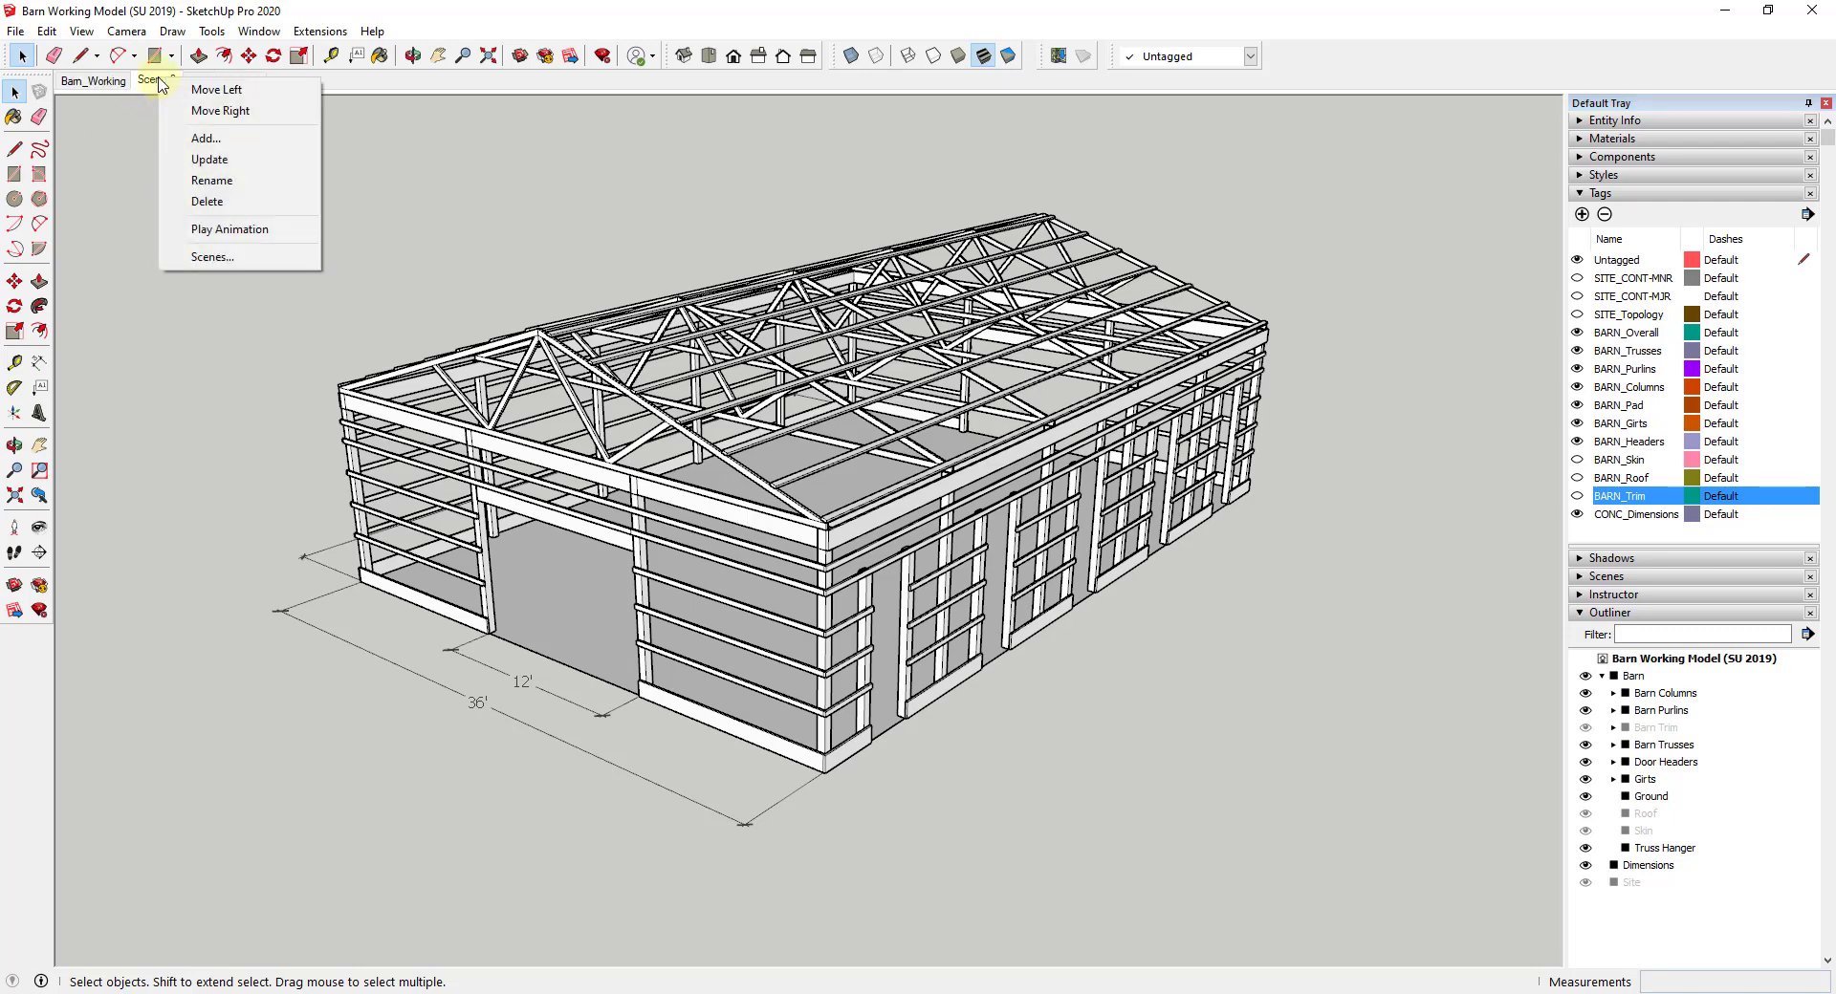
{"action": "left_click", "coordinate": [212, 179]}
{"action": "type", "text": "Barn_"}
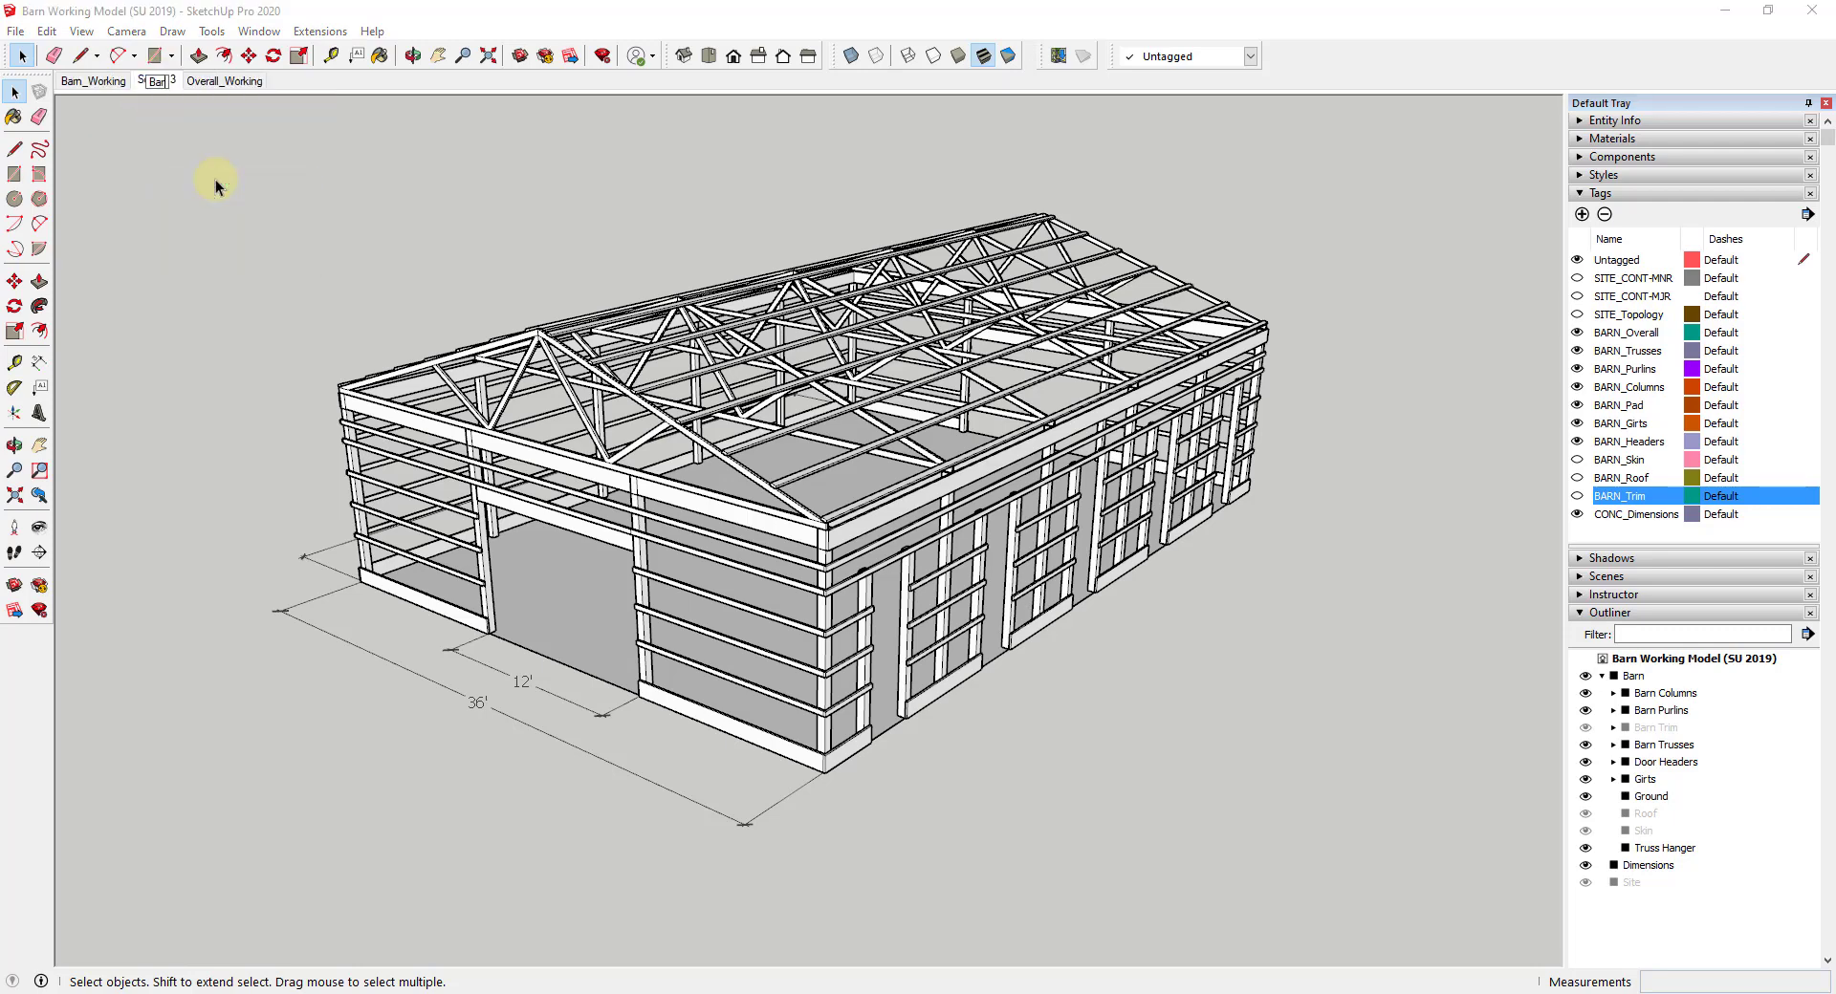
{"action": "type", "text": "Iso"}
{"action": "key", "text": "Return"}
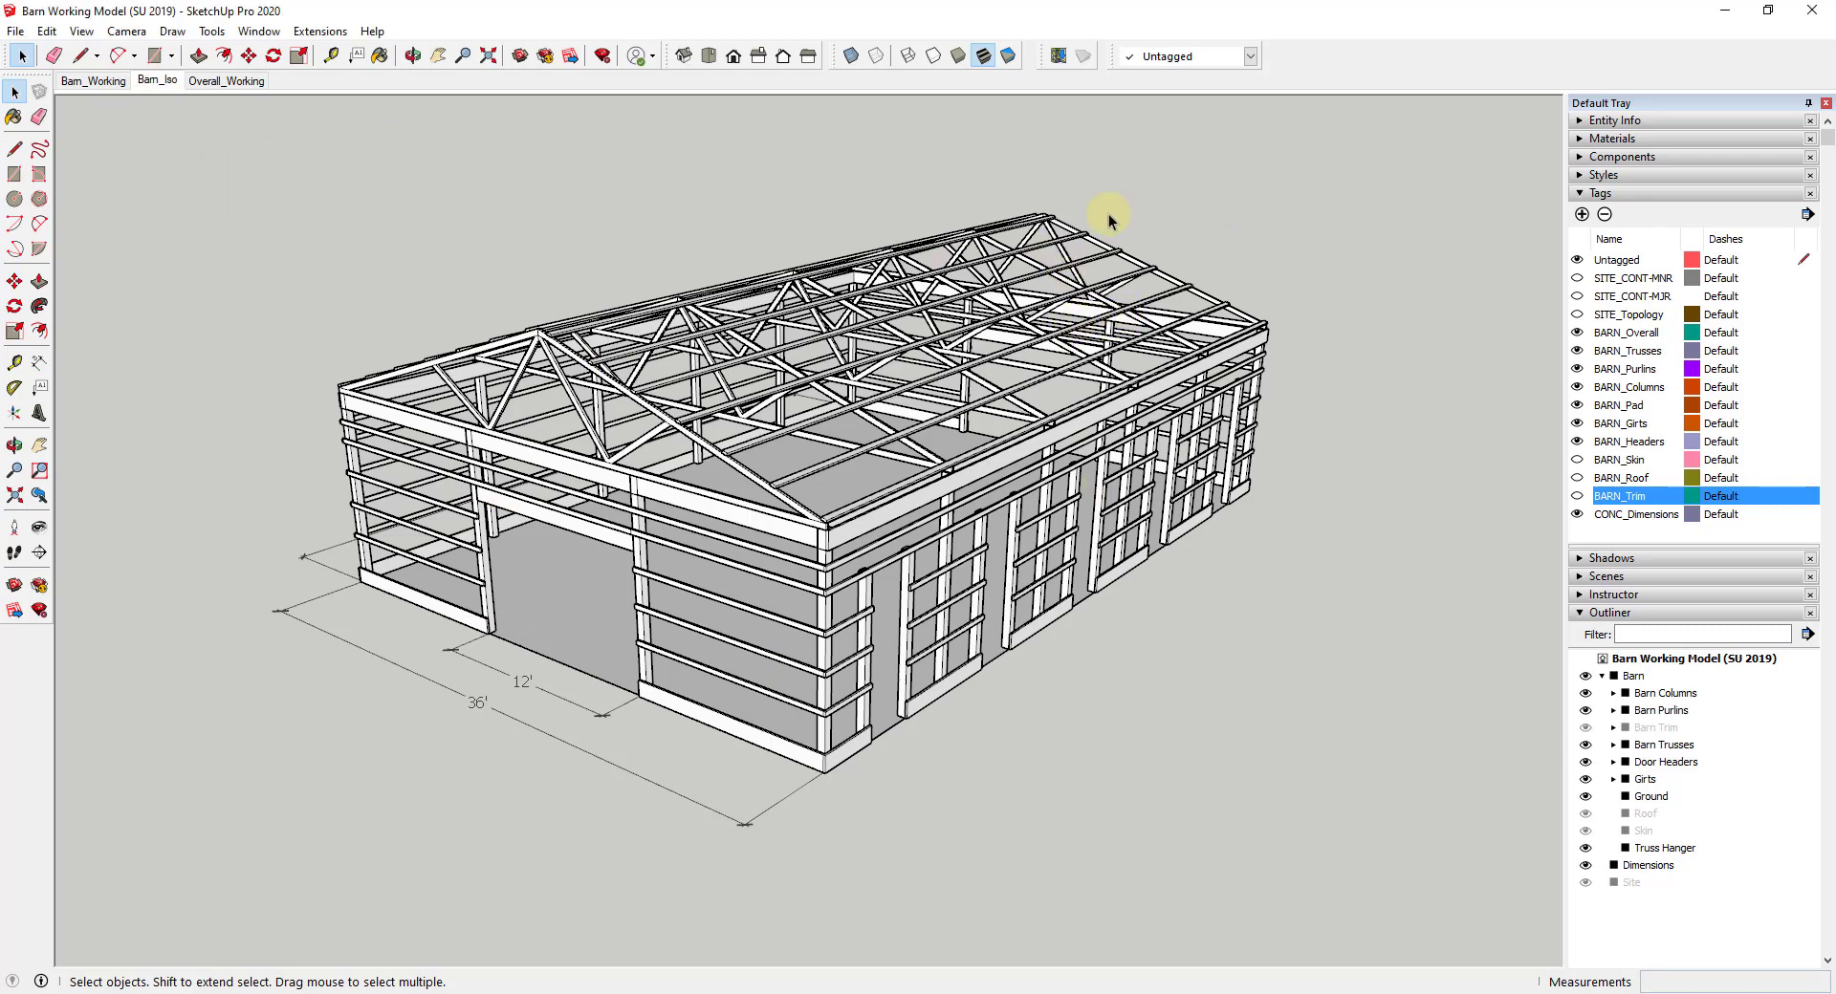
Step: Rename the Barn_Iso scene to Barn_StrucIso
{"action": "right_click", "coordinate": [158, 81]}
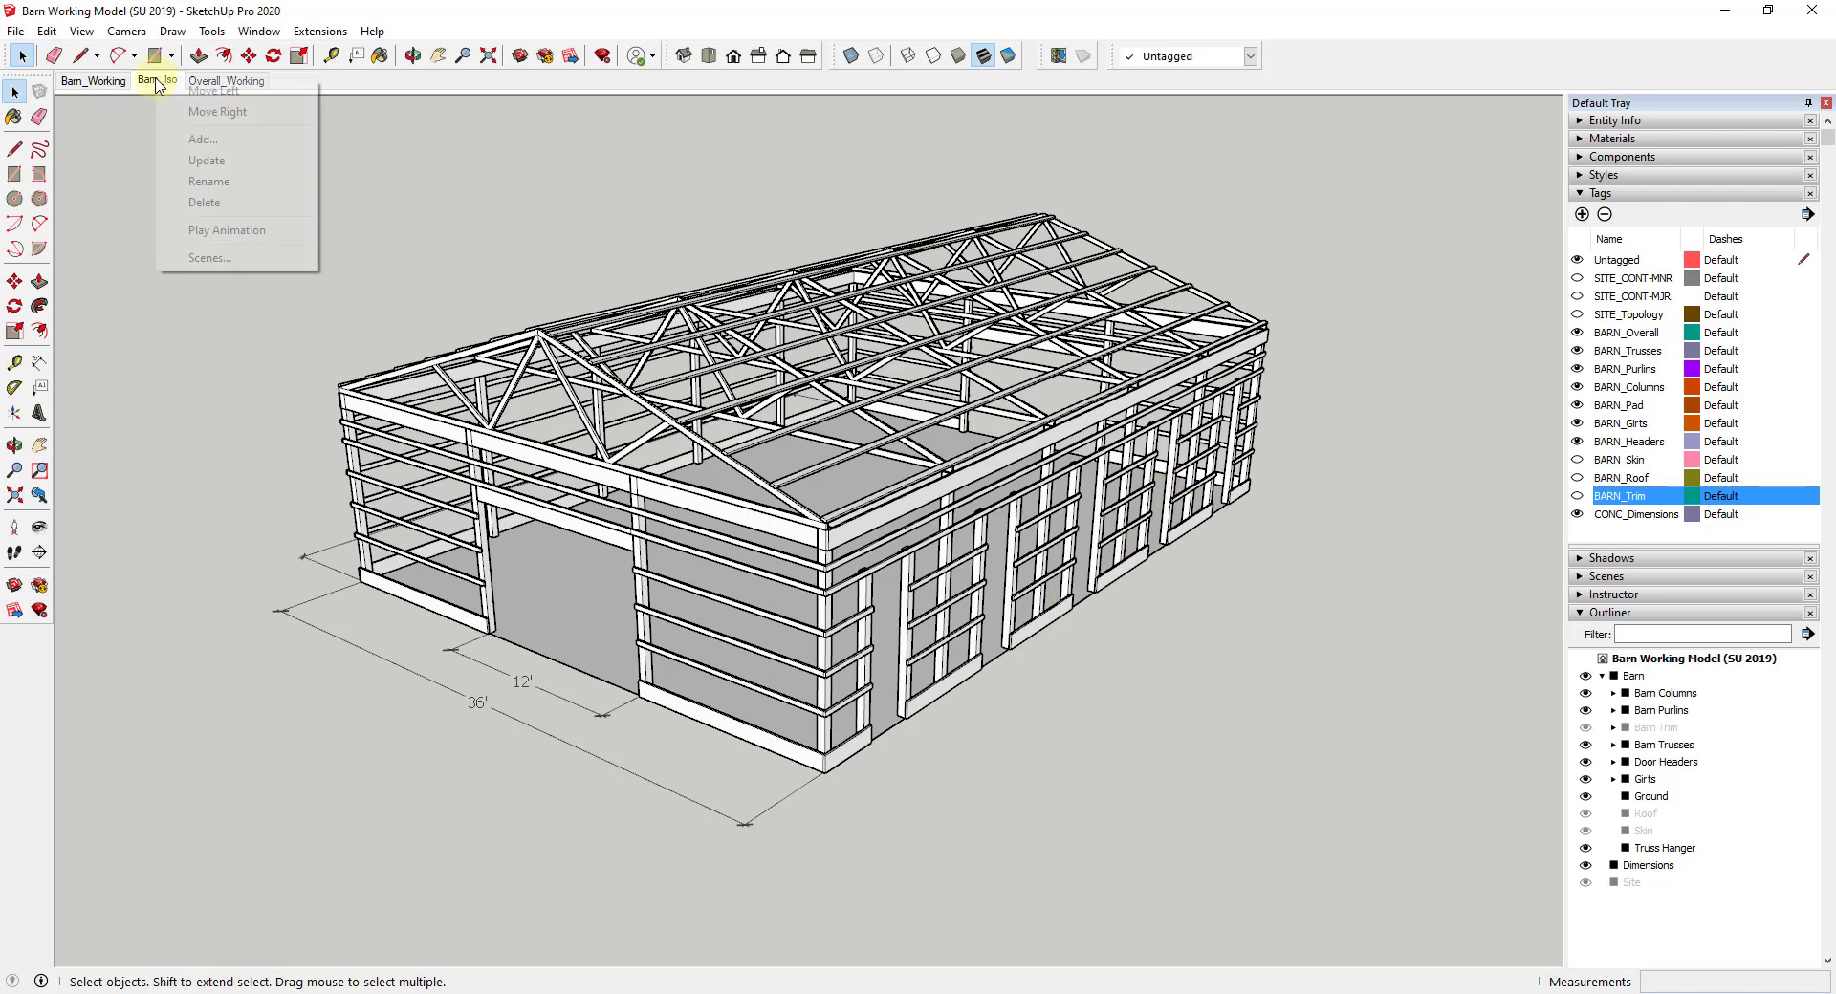
{"action": "left_click", "coordinate": [208, 181]}
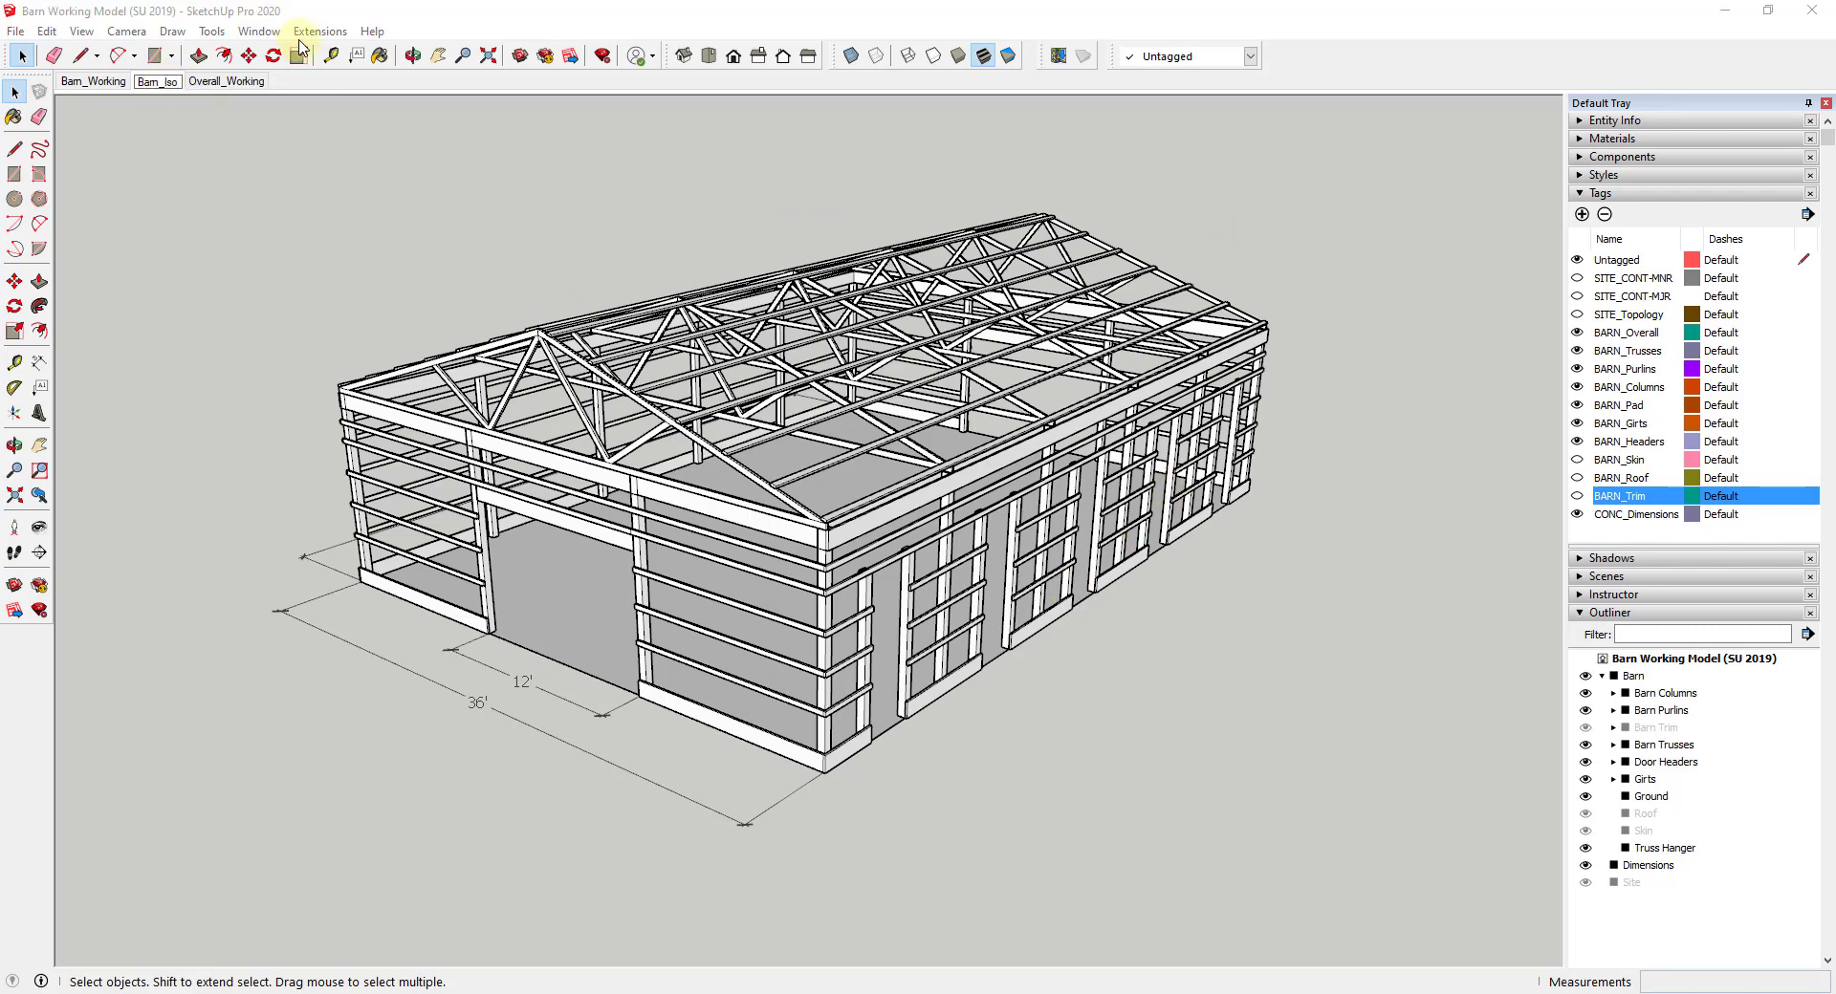
{"action": "type", "text": "Struc"}
{"action": "key", "text": "Return"}
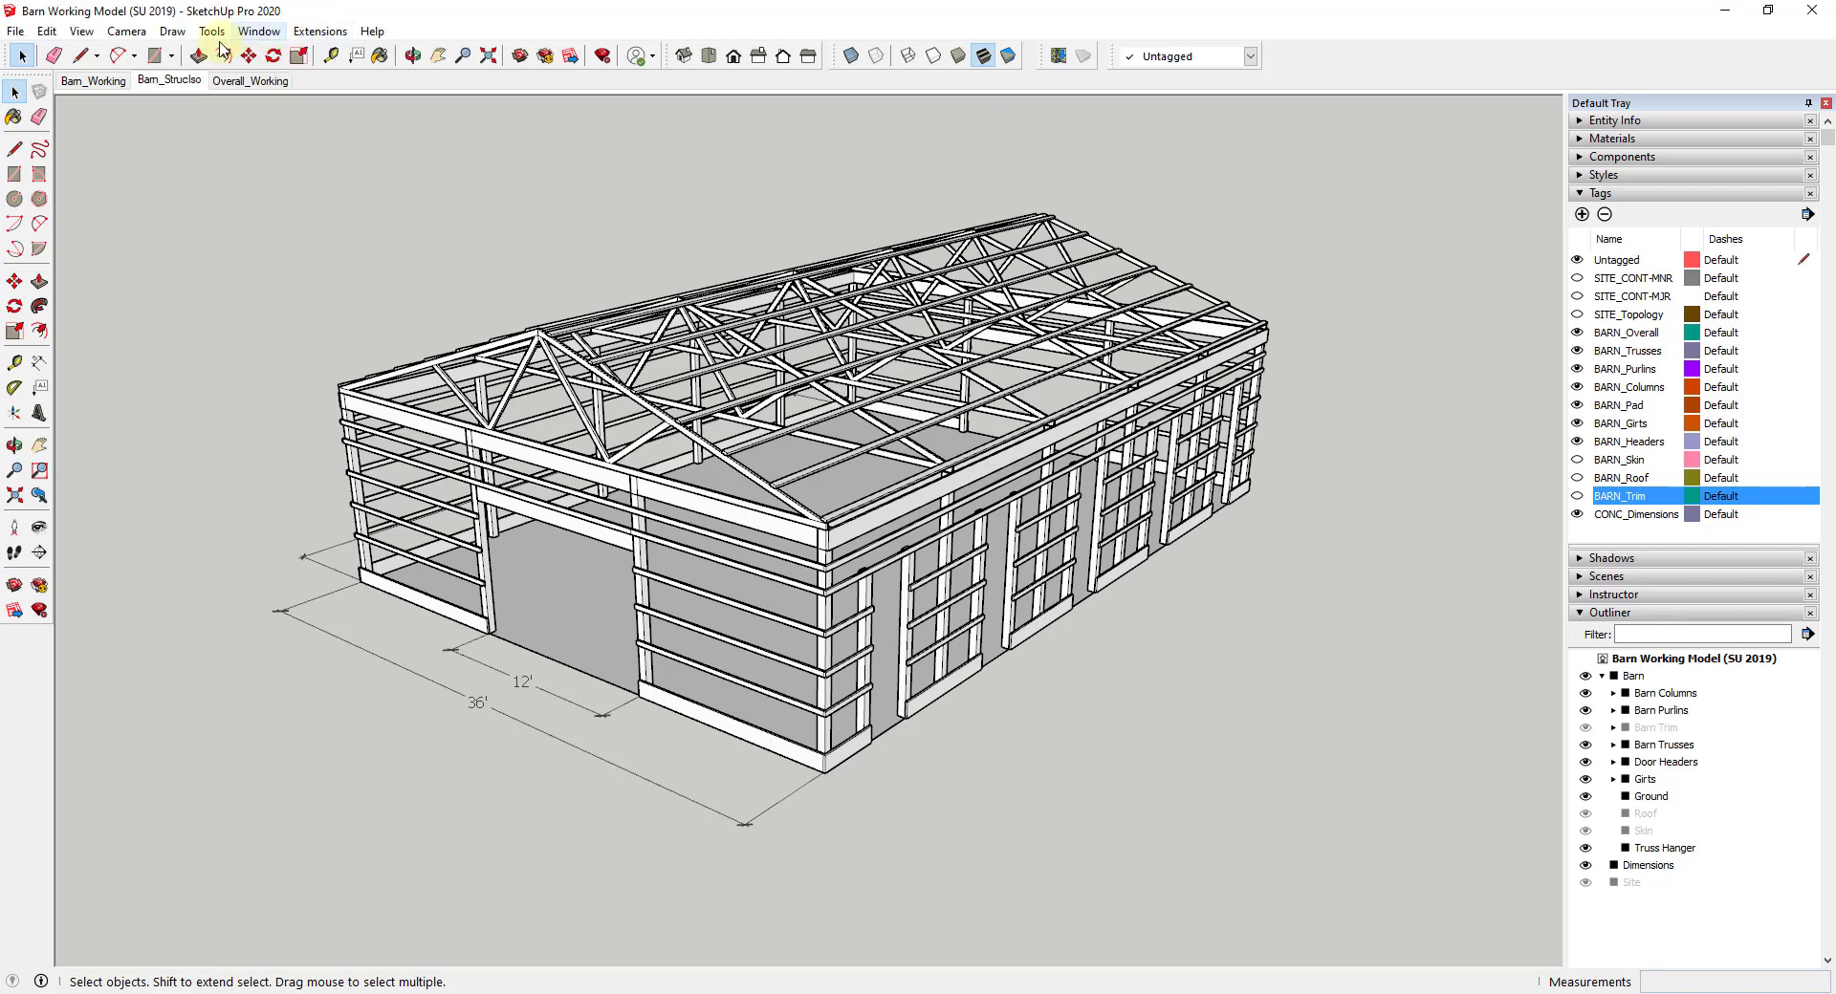
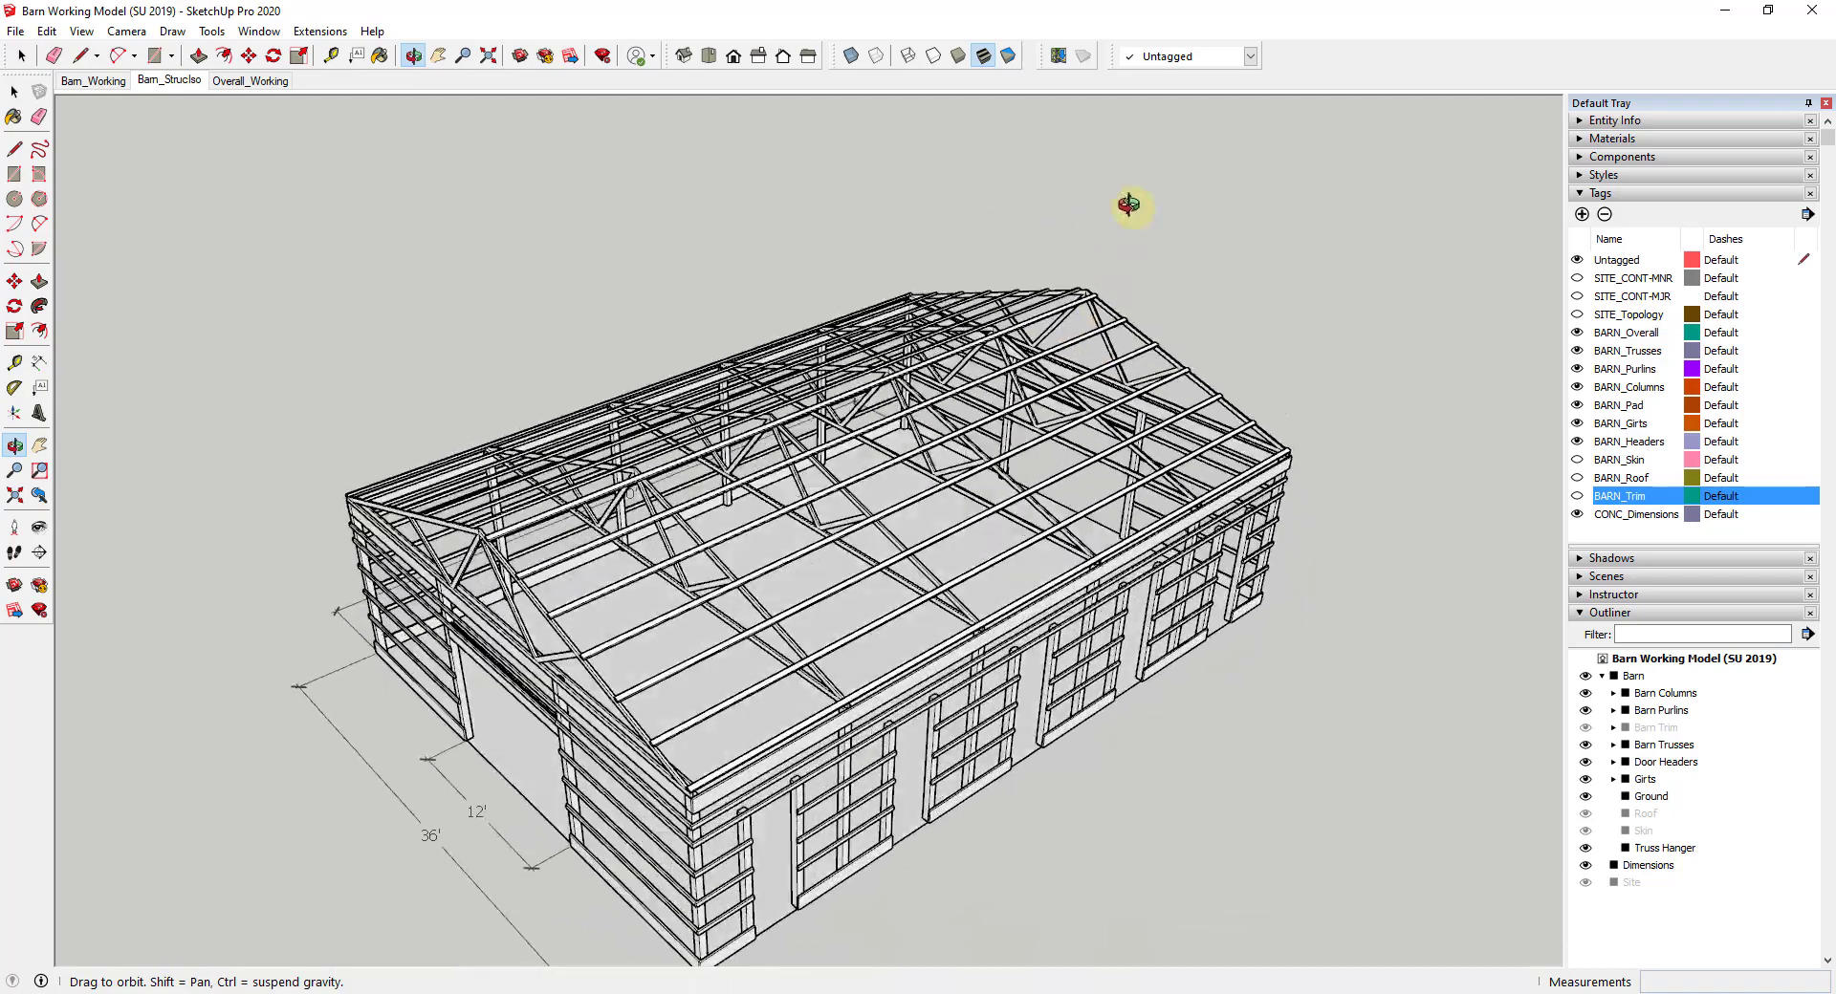
Step: Place a horizontal section plane on the barn's floor slab, within the door opening
{"action": "key", "text": "space"}
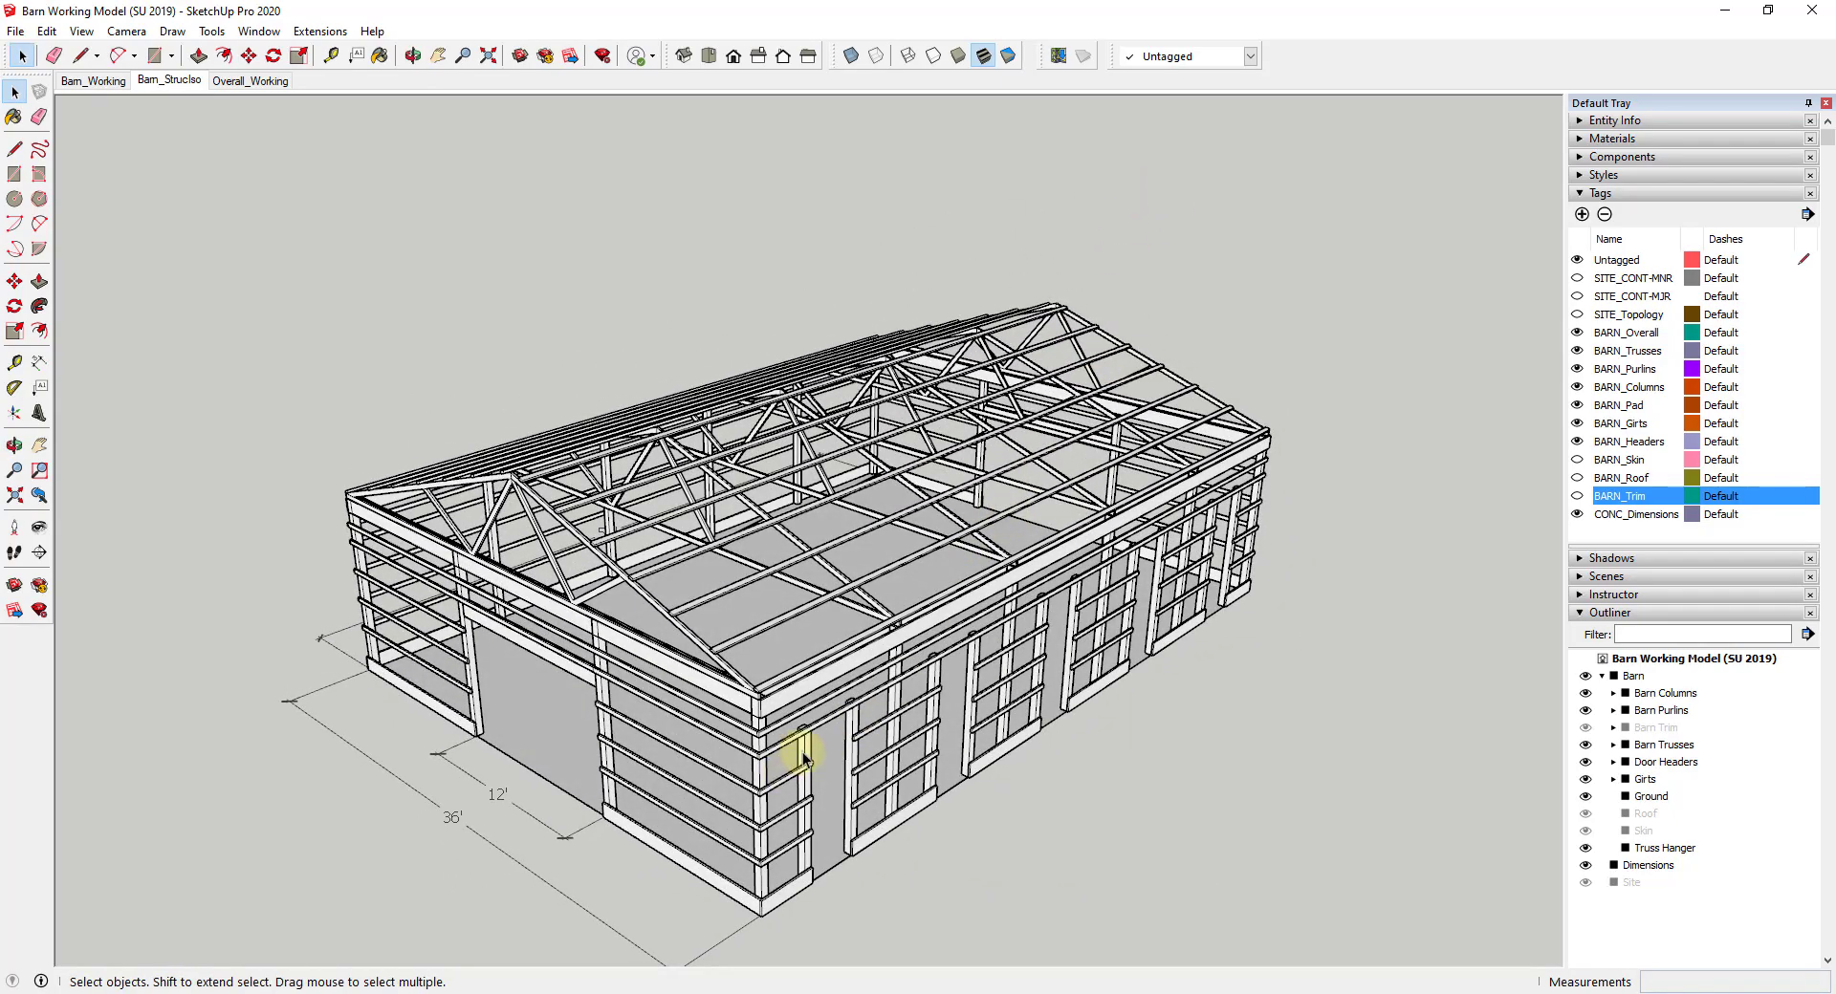
{"action": "scroll", "coordinate": [574, 670], "scroll_direction": "up", "scroll_amount": 5}
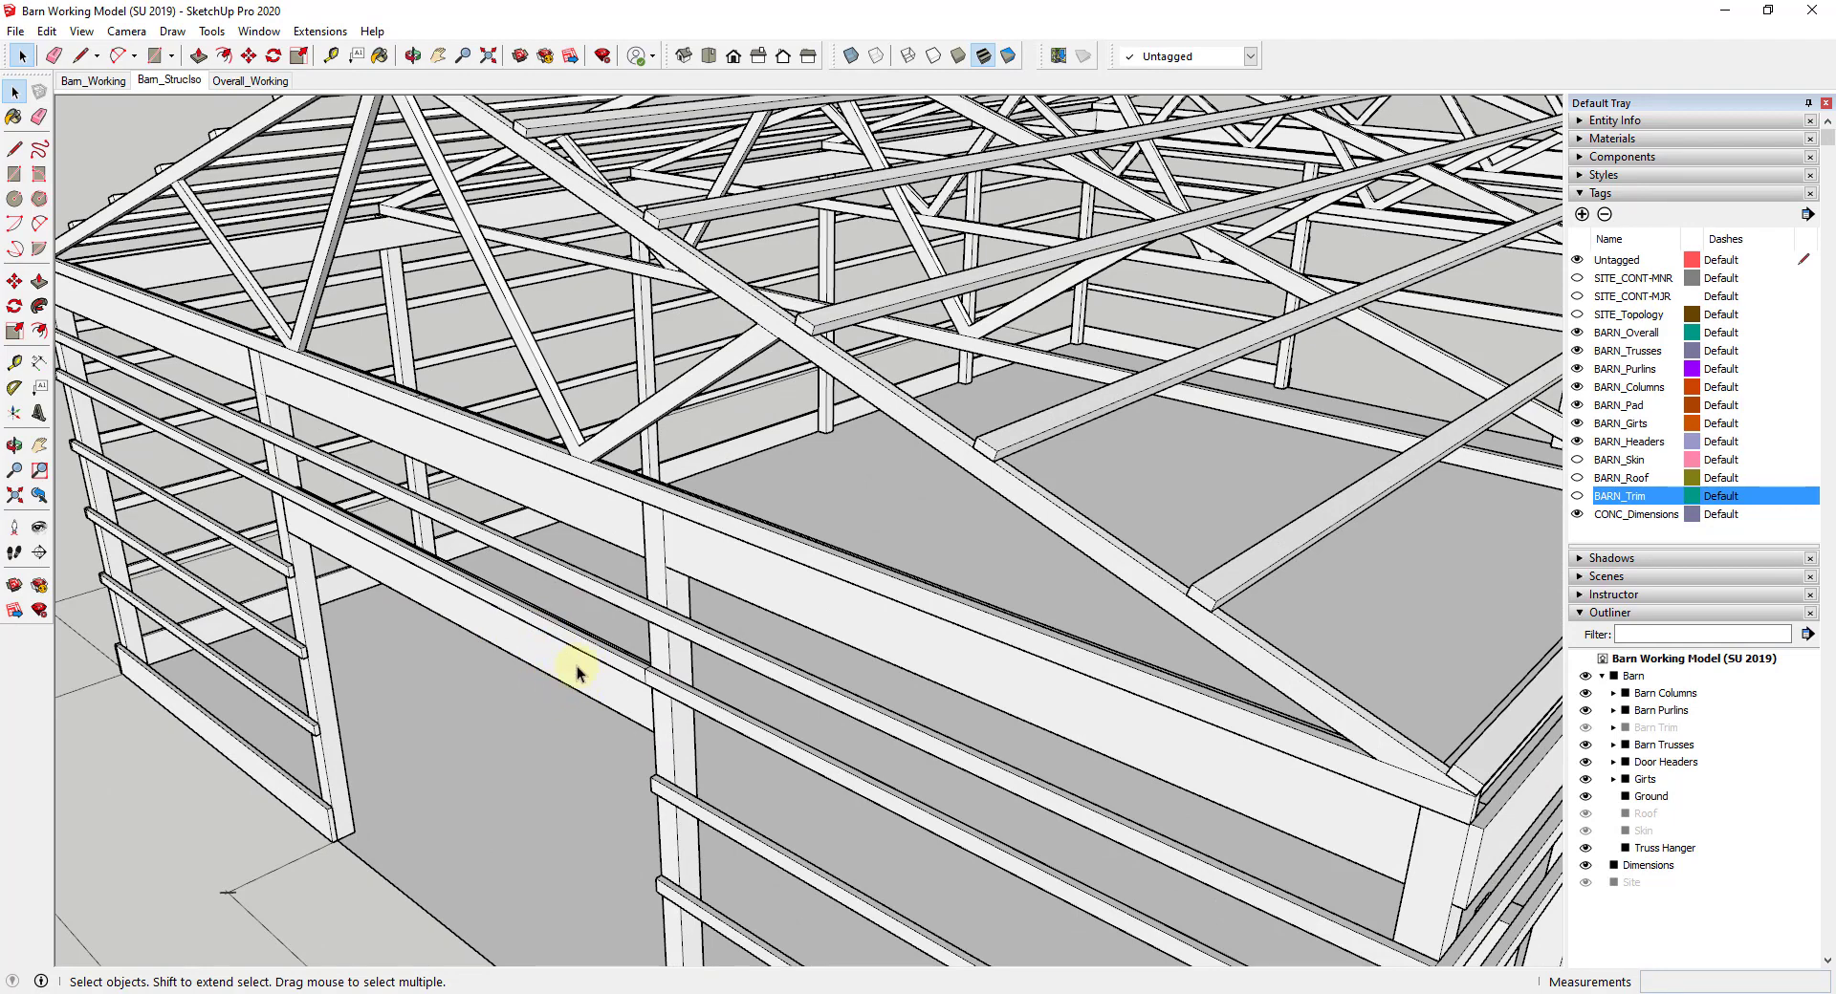
{"action": "scroll", "coordinate": [601, 688], "scroll_direction": "down", "scroll_amount": 5}
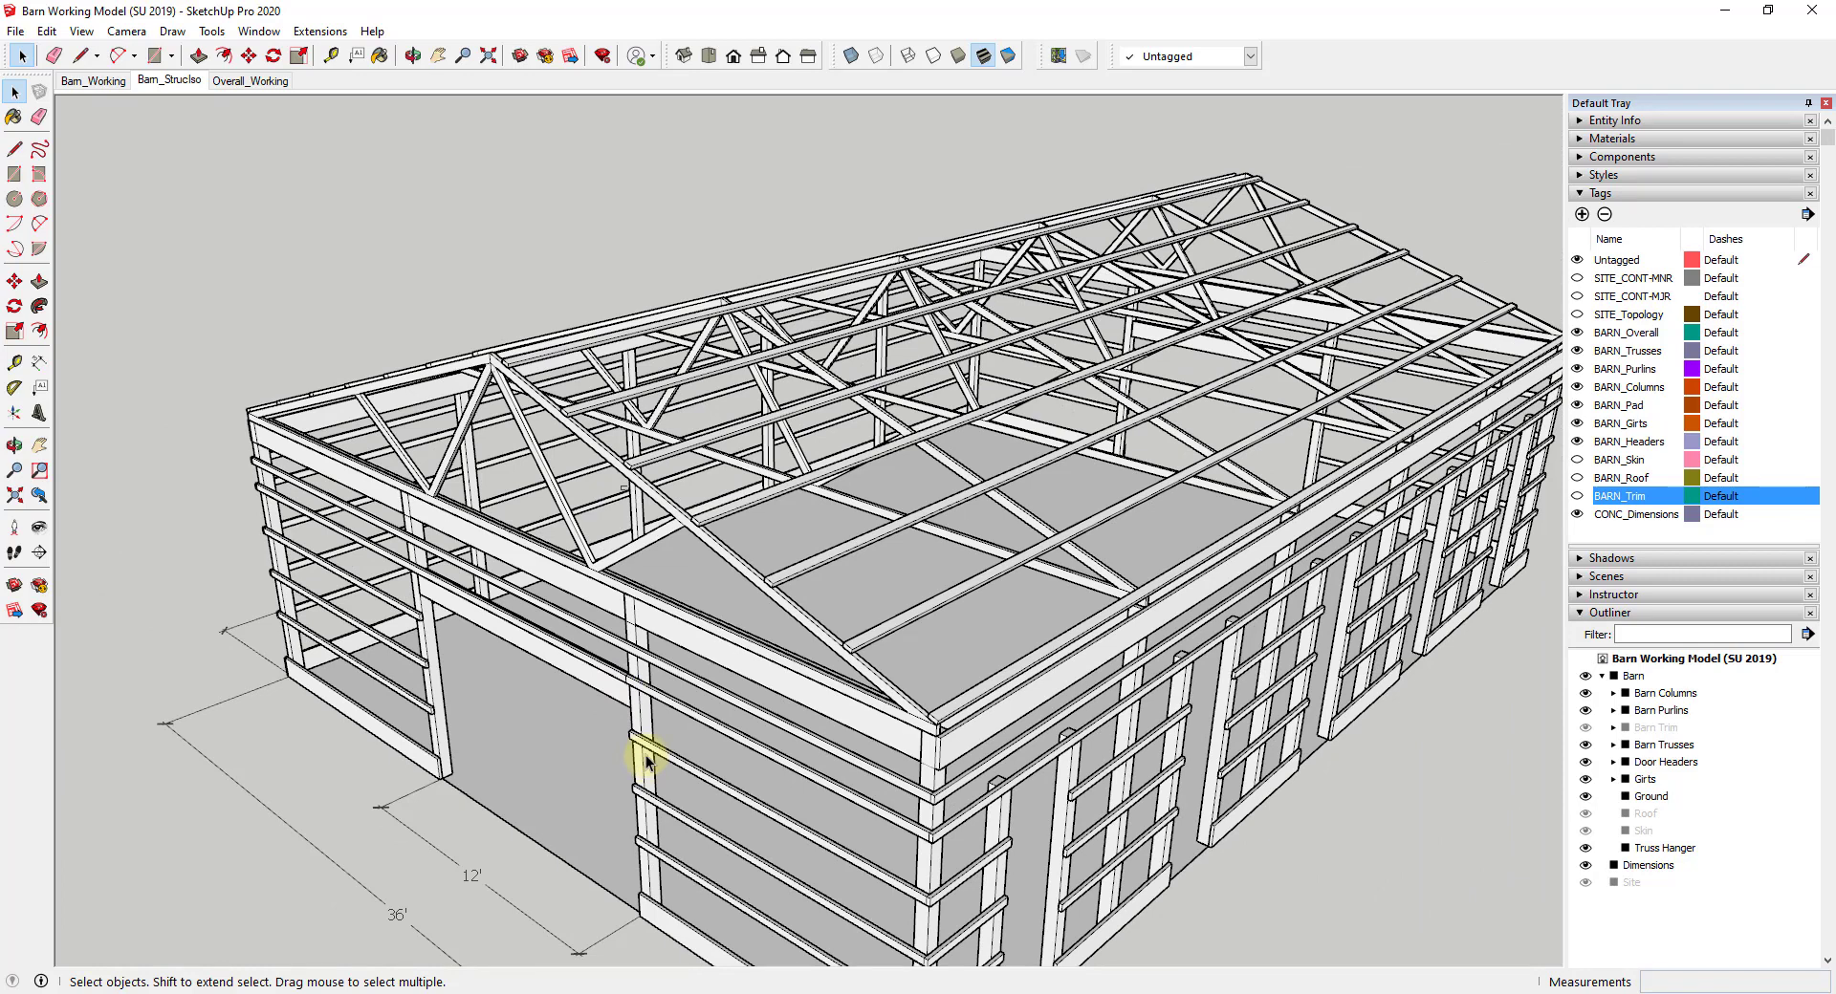
{"action": "left_click", "coordinate": [40, 555]}
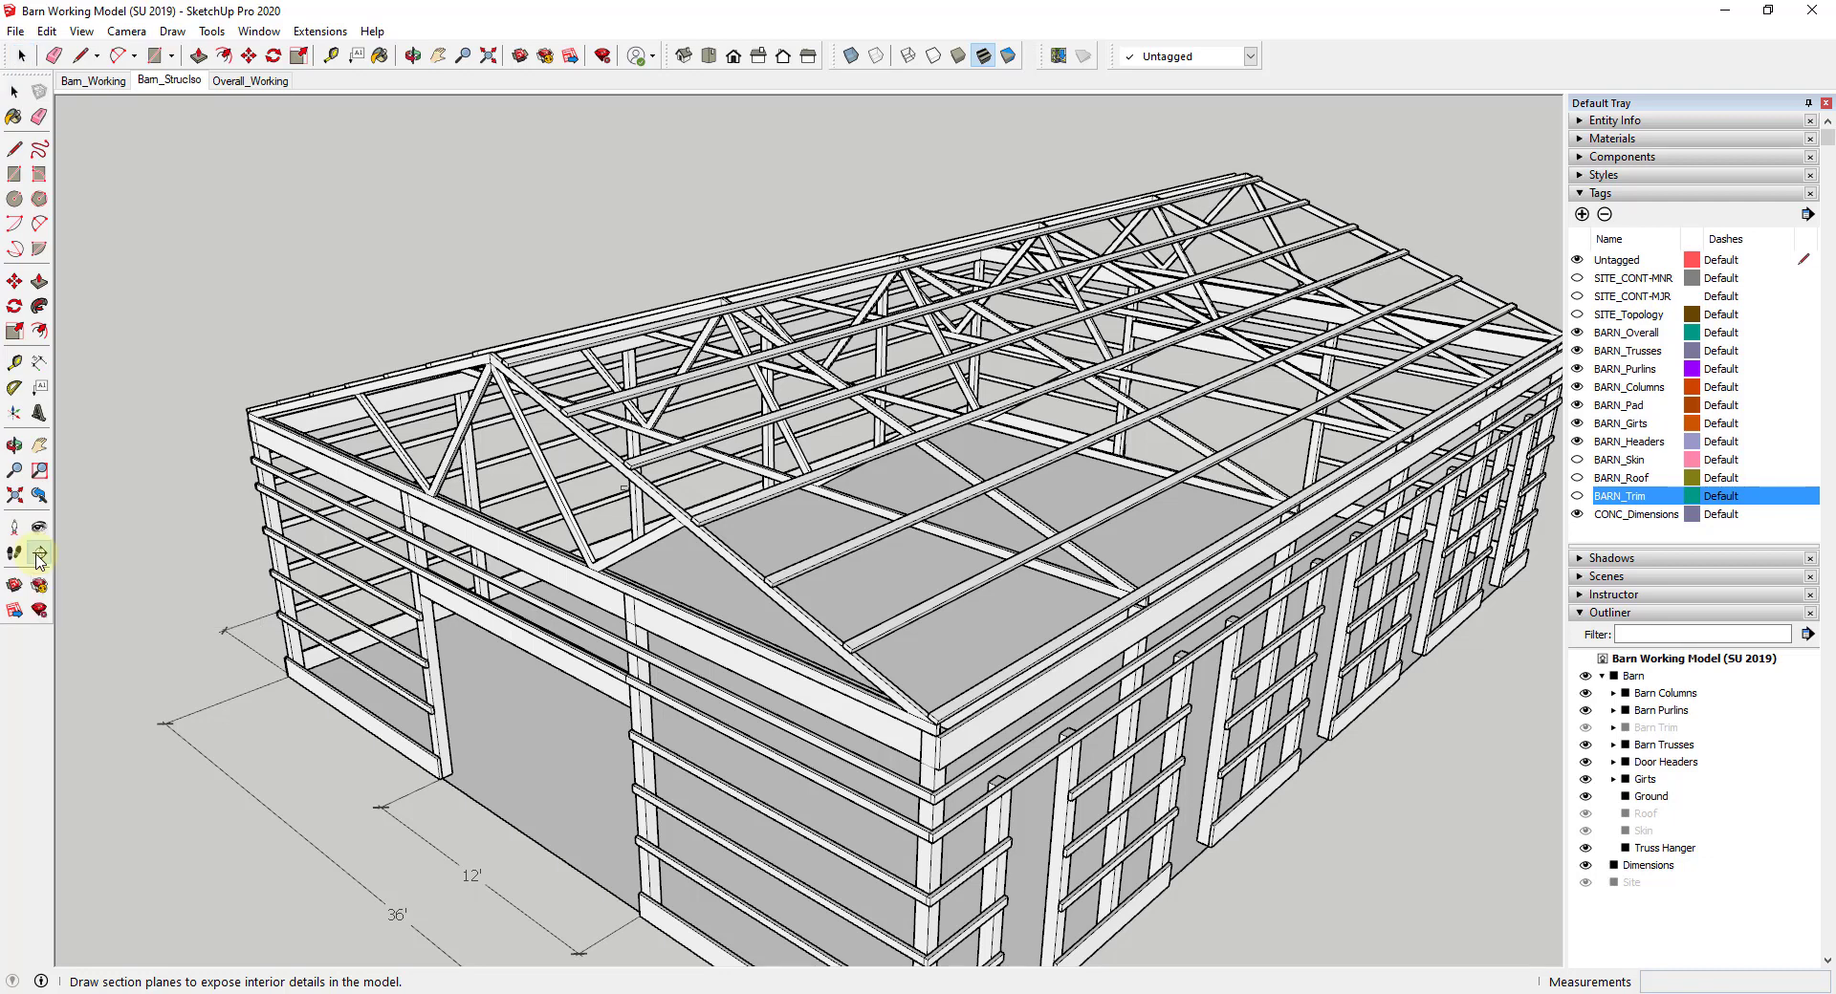
{"action": "left_click", "coordinate": [575, 720]}
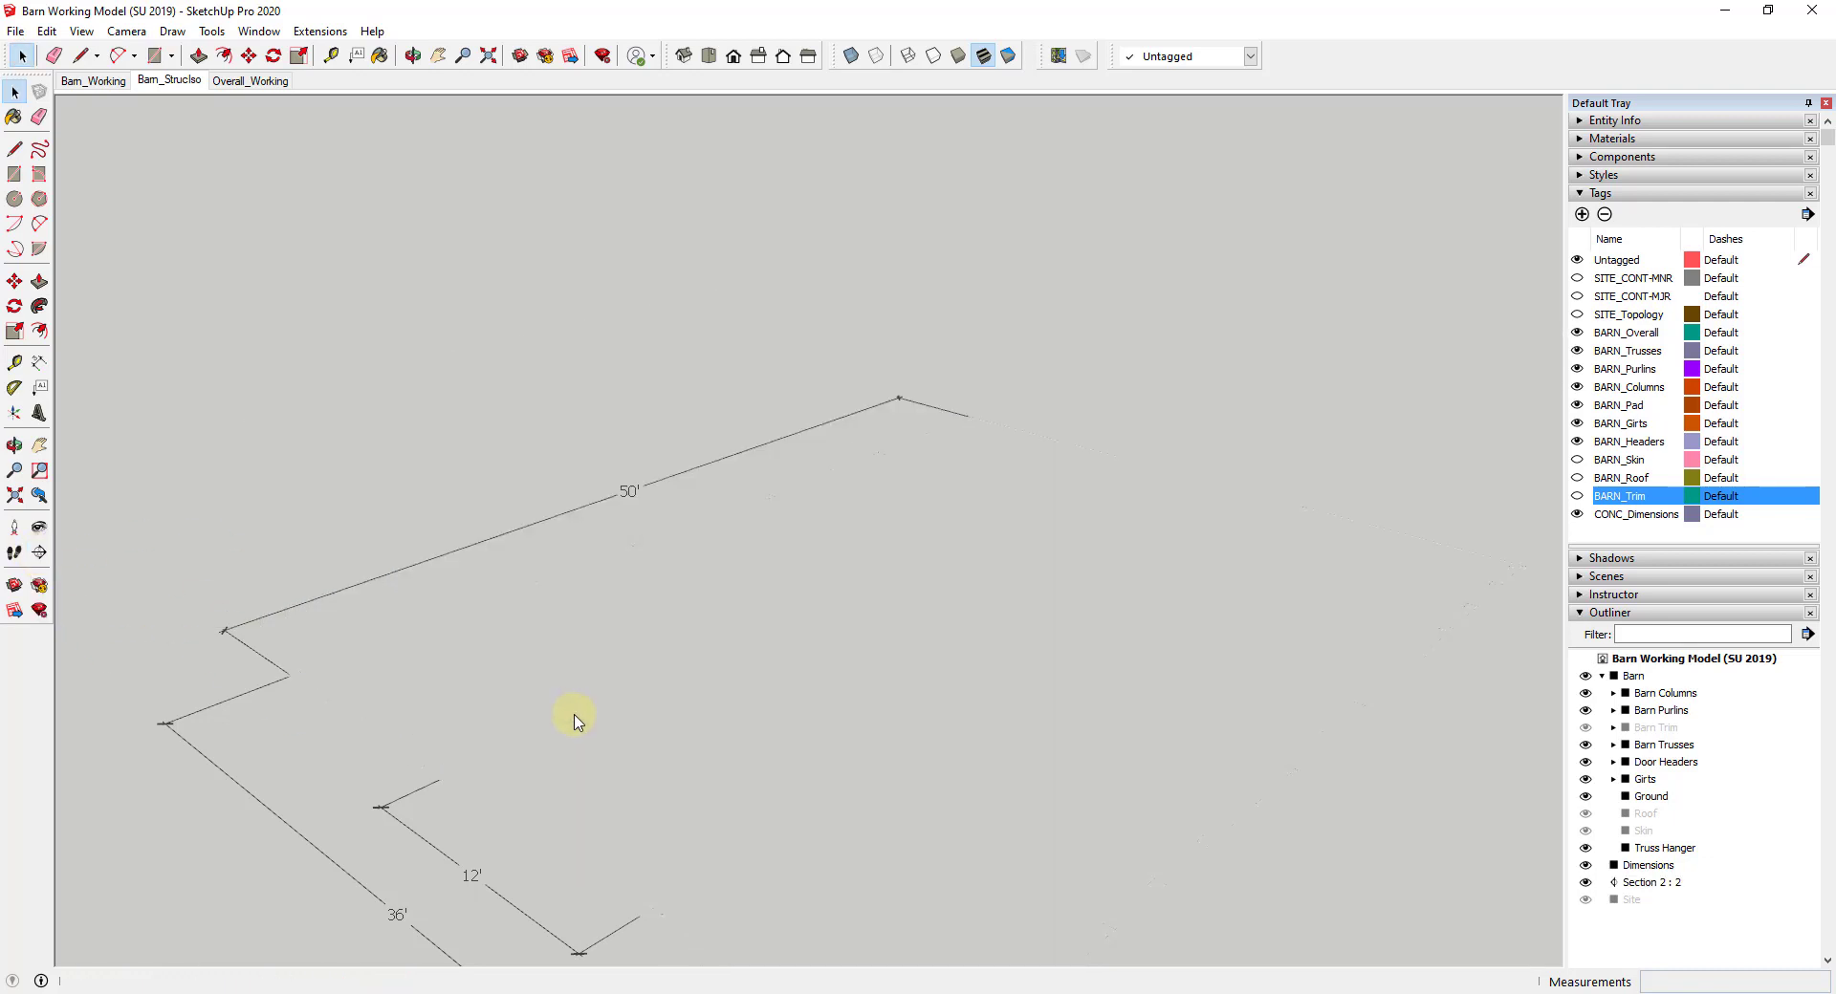
{"action": "scroll", "coordinate": [585, 705], "scroll_direction": "down", "scroll_amount": 4}
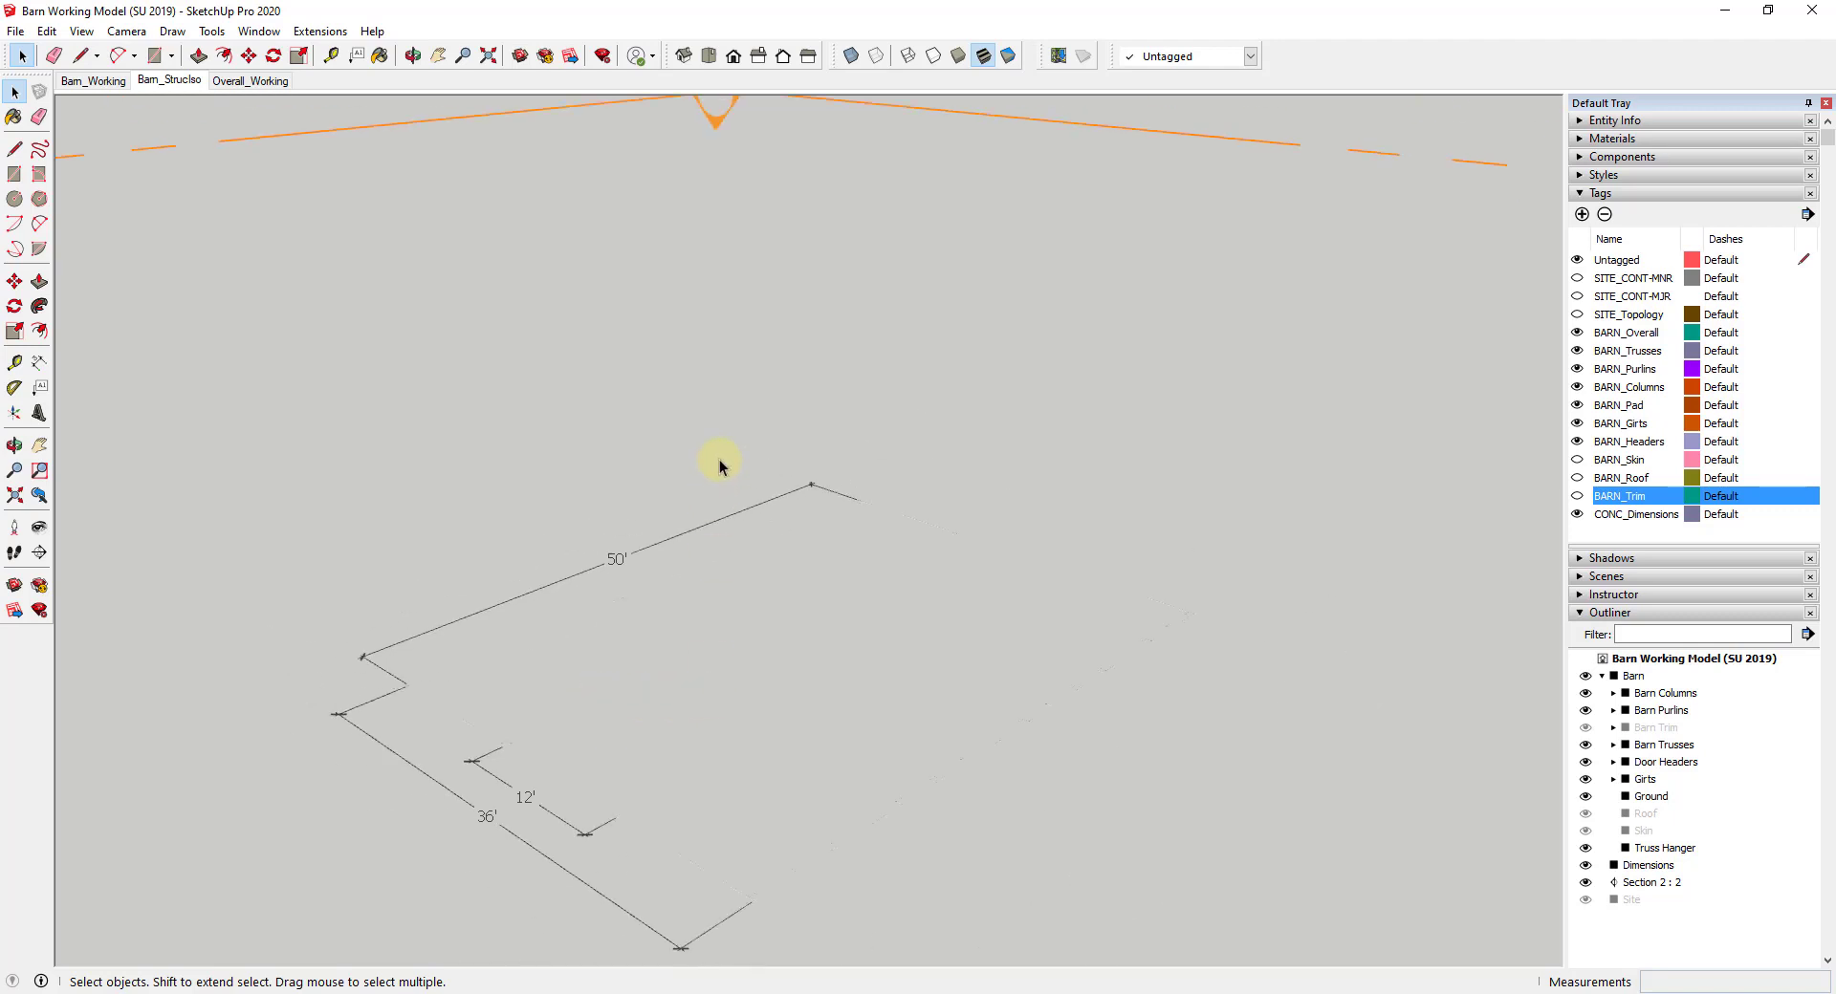
{"action": "scroll", "coordinate": [719, 465], "scroll_direction": "down", "scroll_amount": 2}
{"action": "key", "text": "o"}
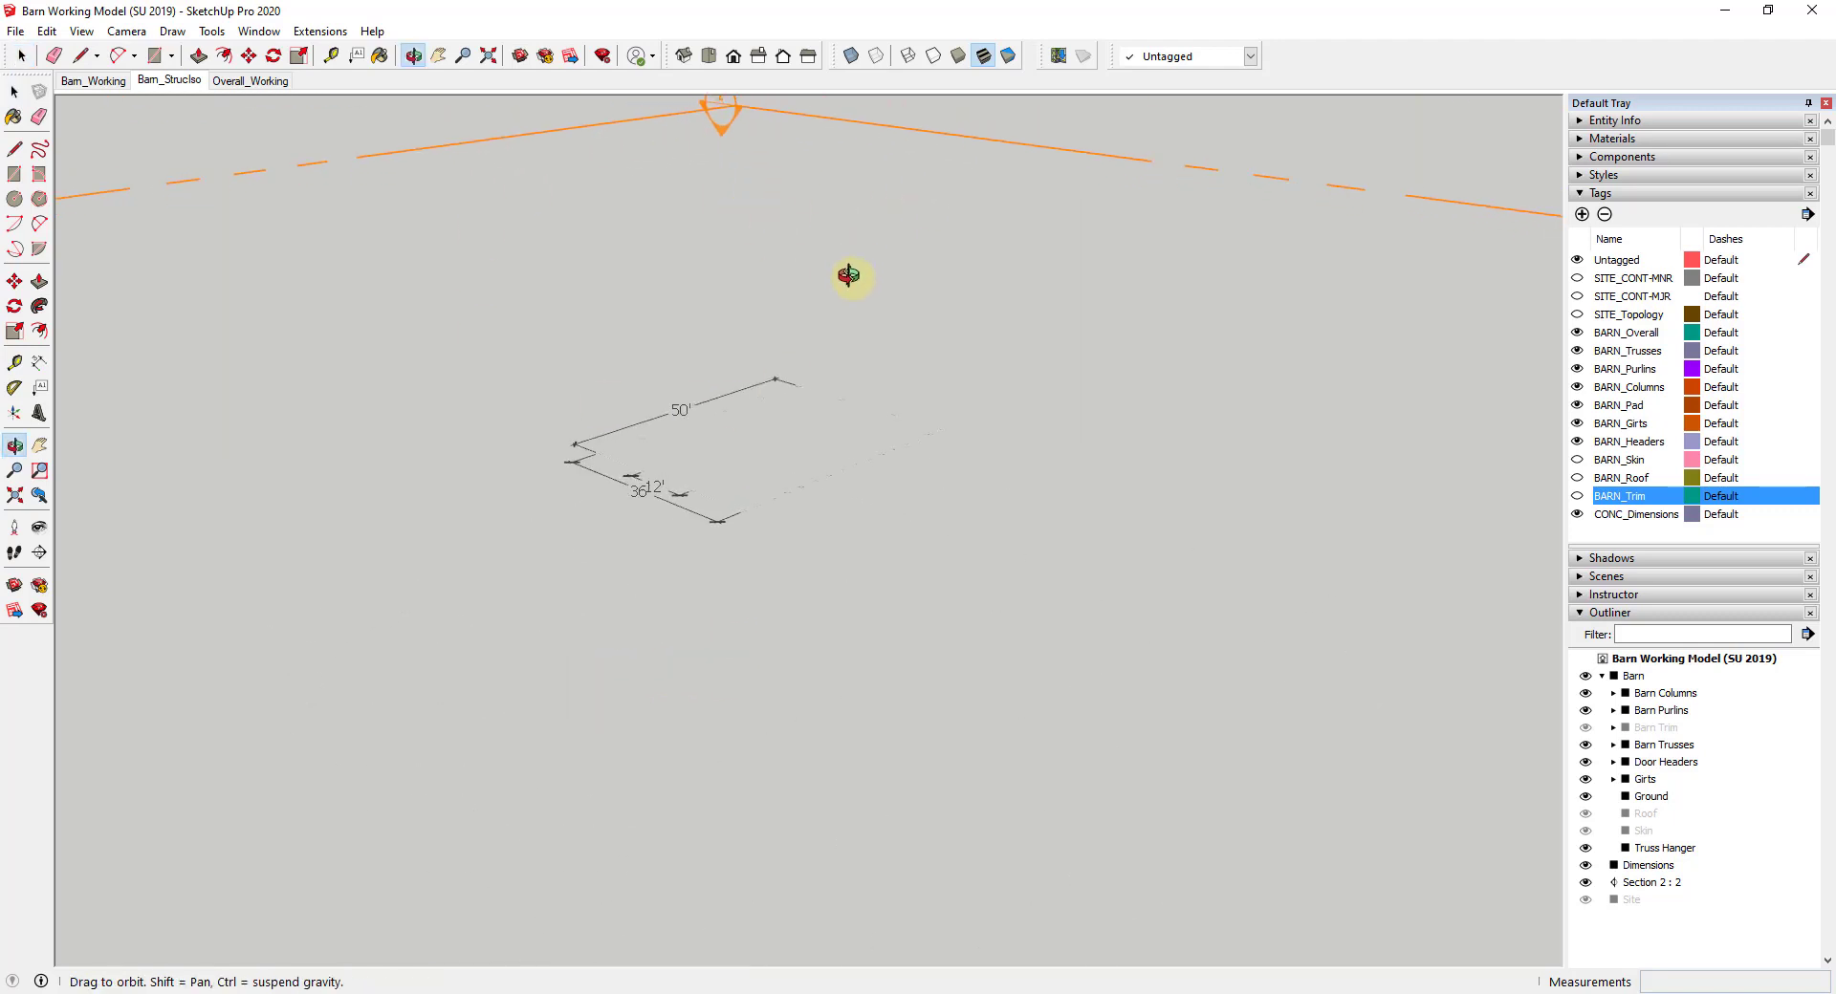
Step: Raise the horizontal section plane about 7' along the blue axis so it cuts through the barn walls
{"action": "key", "text": "space"}
{"action": "middle_click_drag", "start_coordinate": [848, 275], "coordinate": [904, 207]}
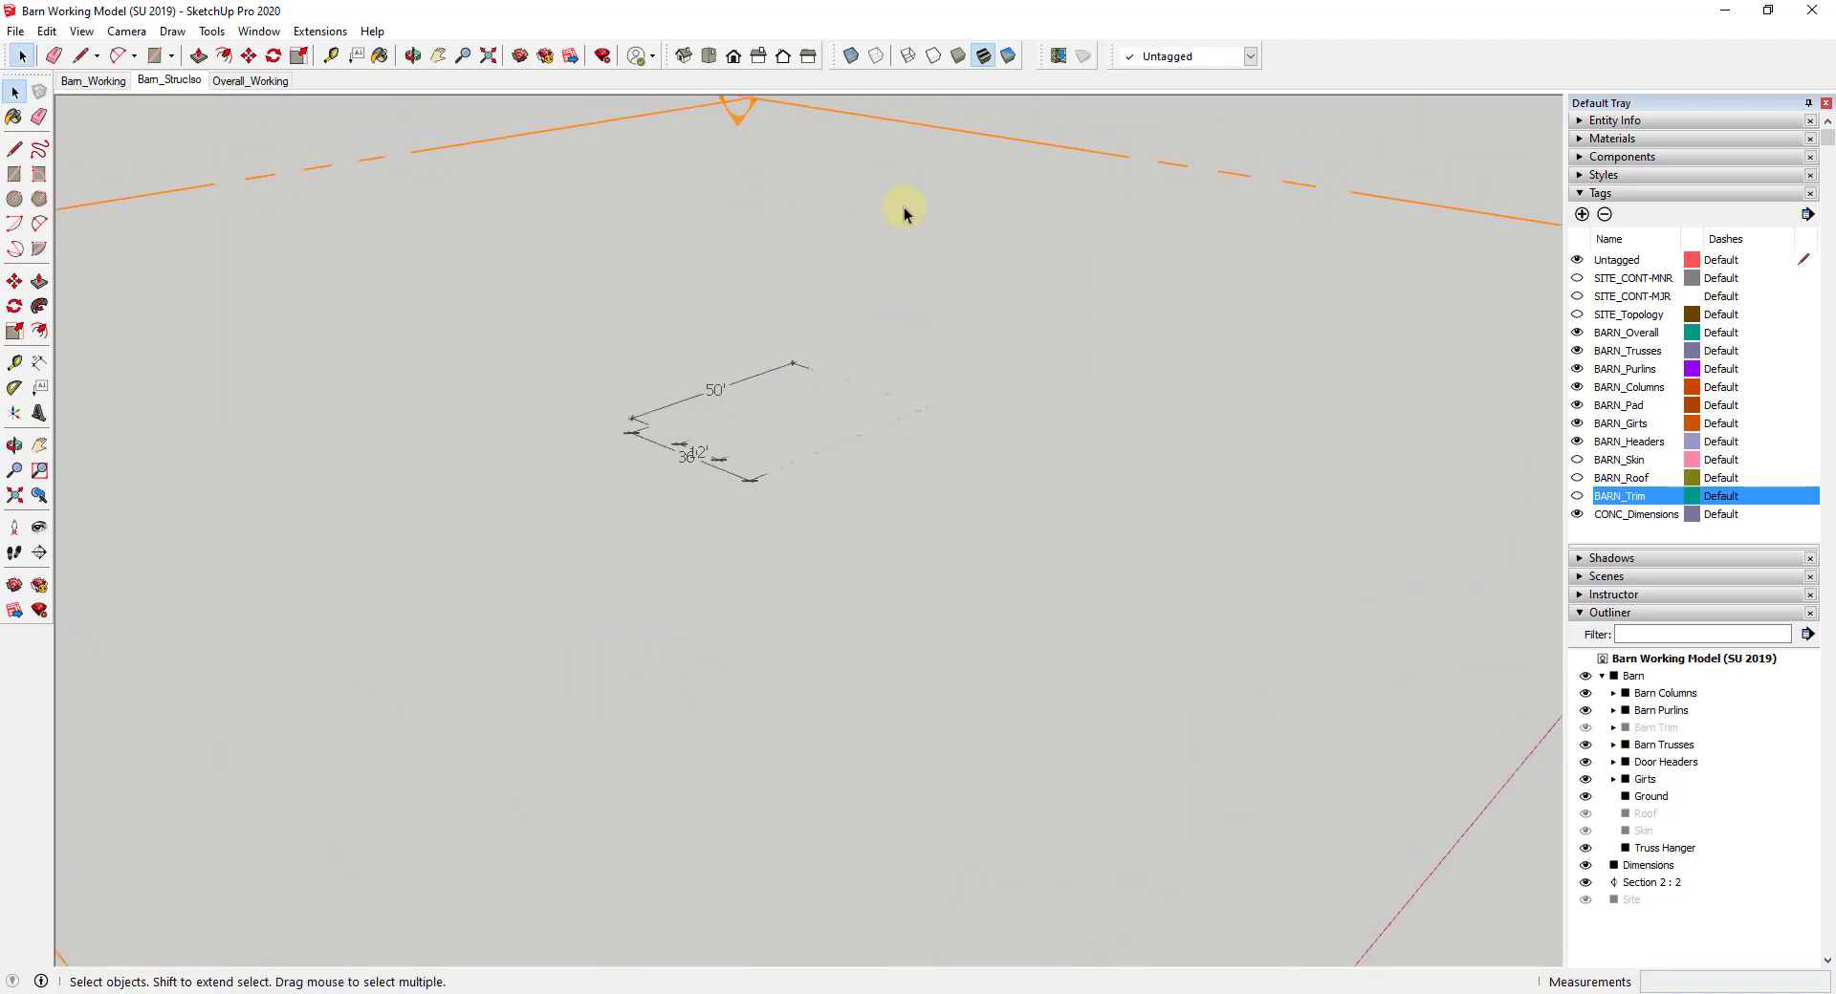
{"action": "left_click", "coordinate": [904, 208]}
{"action": "key", "text": "m"}
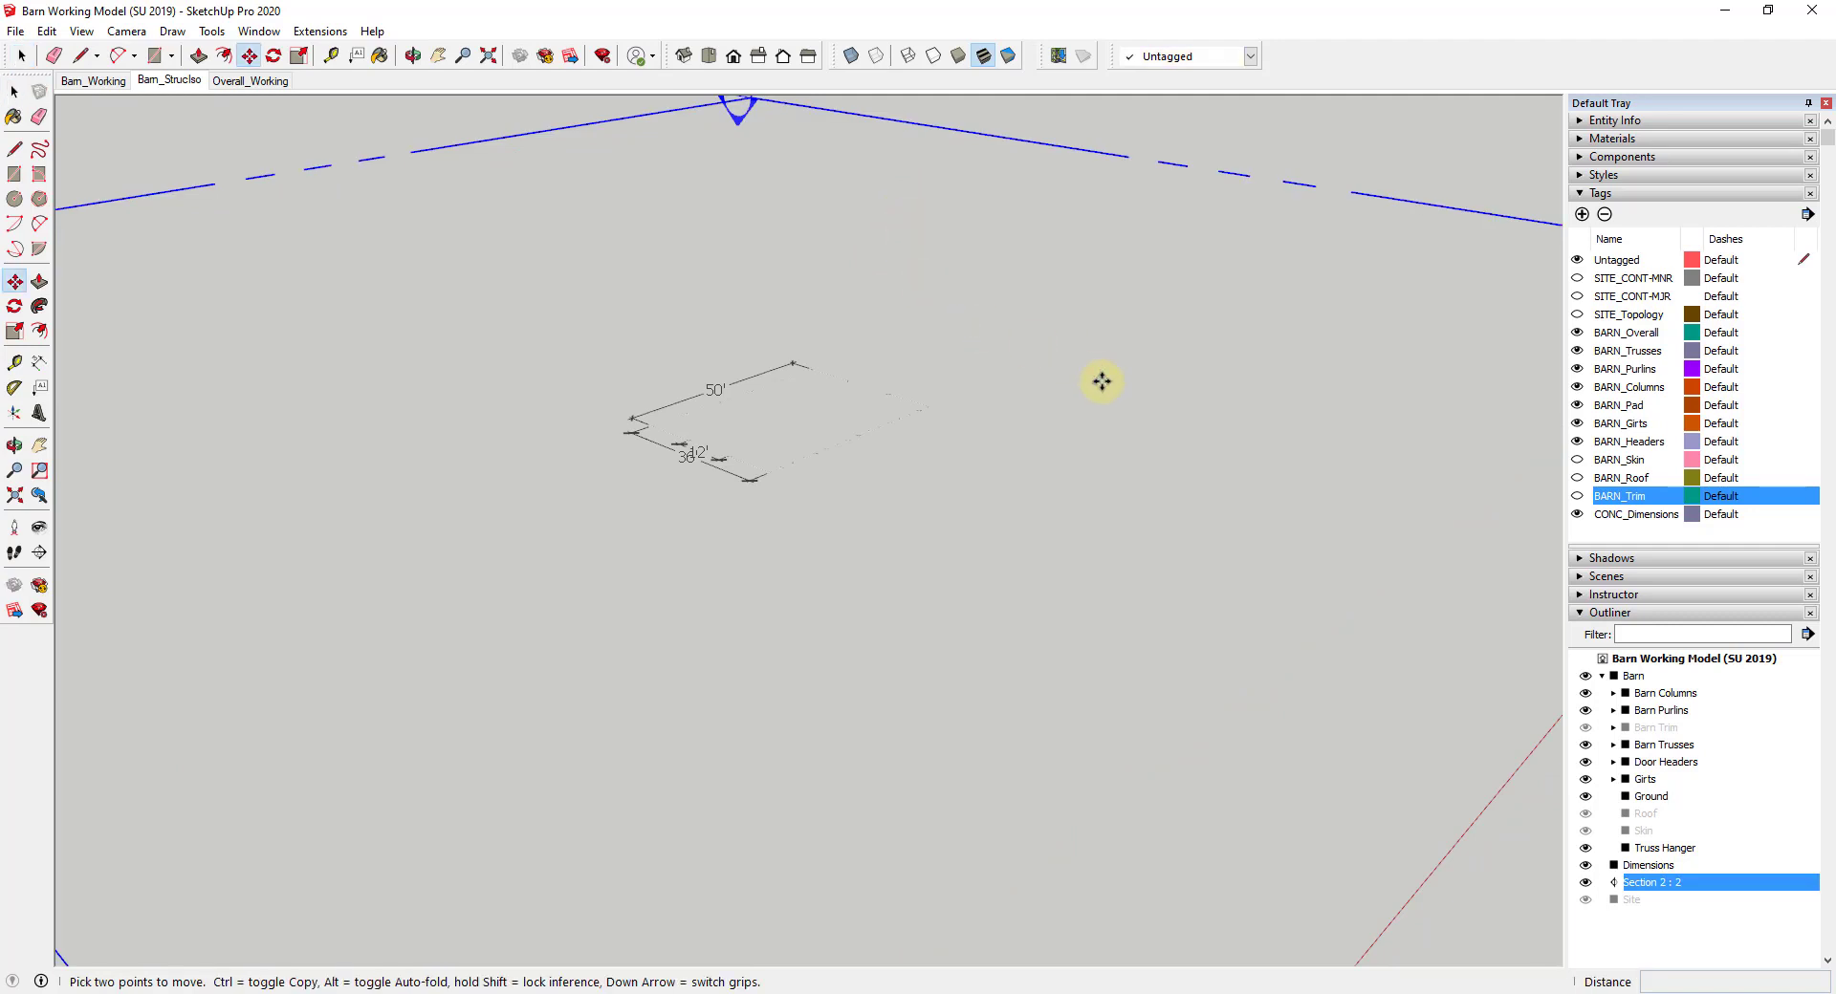
{"action": "left_click", "coordinate": [1102, 381]}
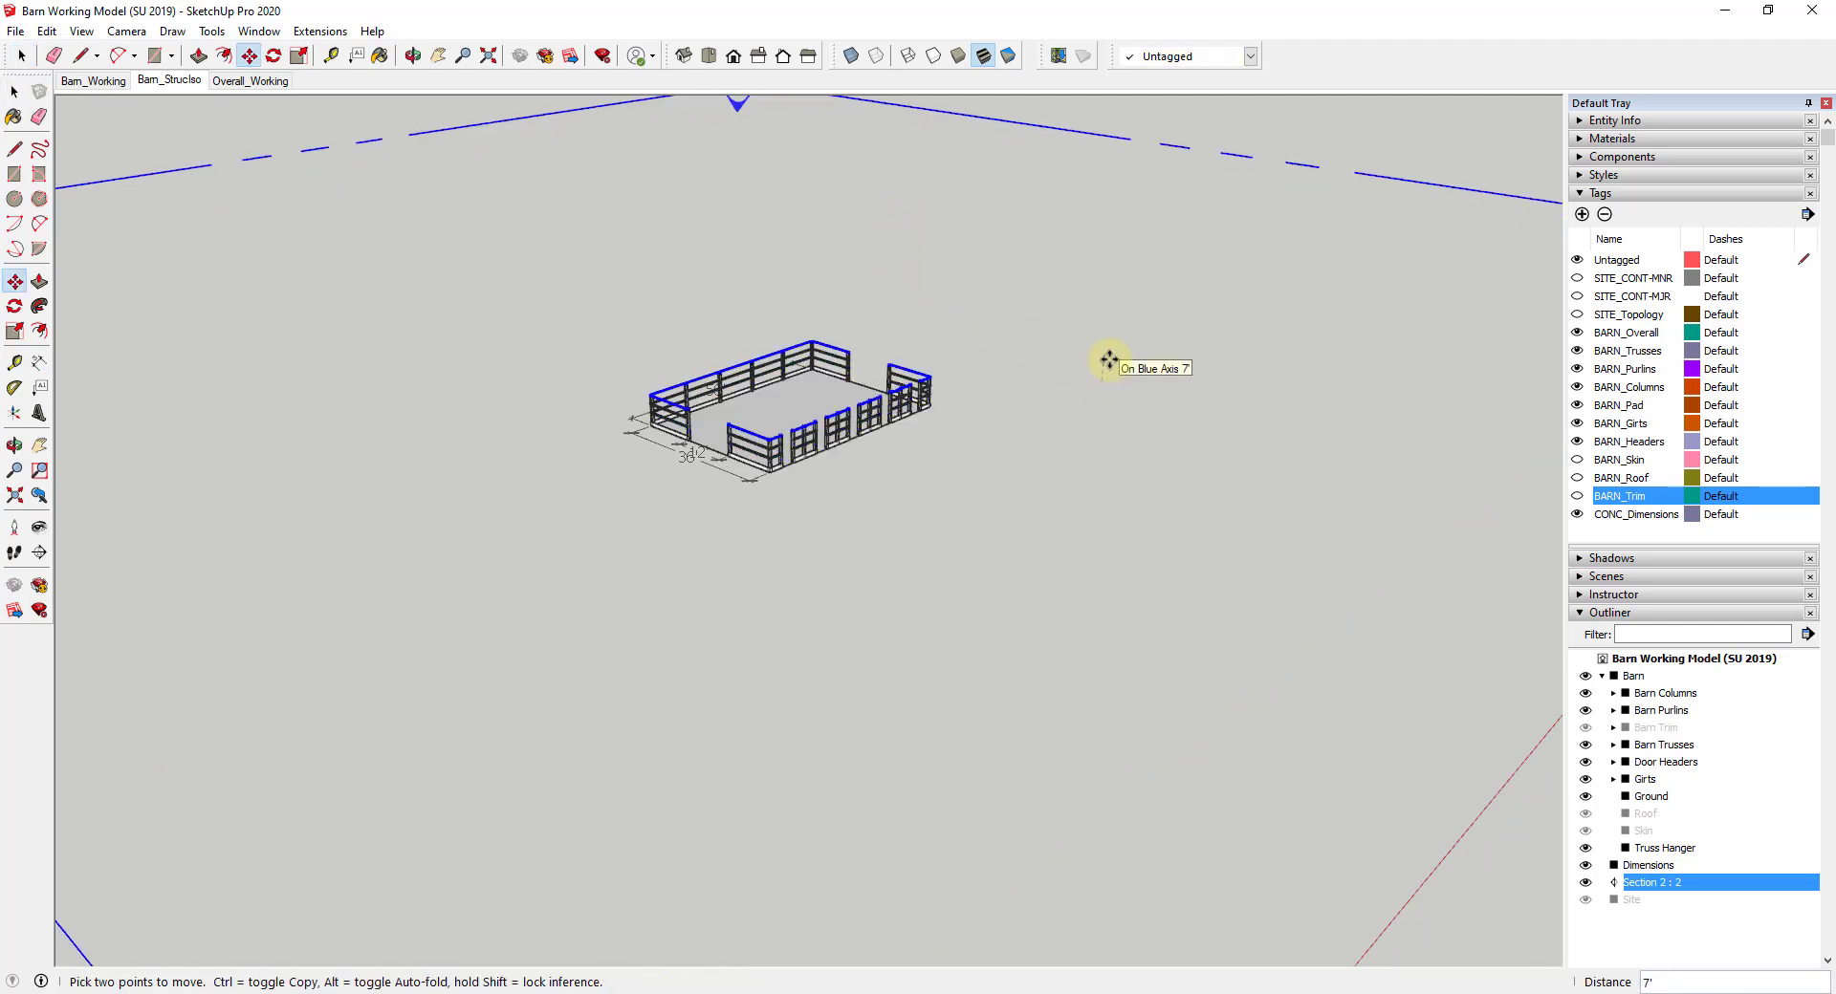
{"action": "left_click", "coordinate": [1109, 360]}
{"action": "scroll", "coordinate": [676, 504], "scroll_direction": "up", "scroll_amount": 8}
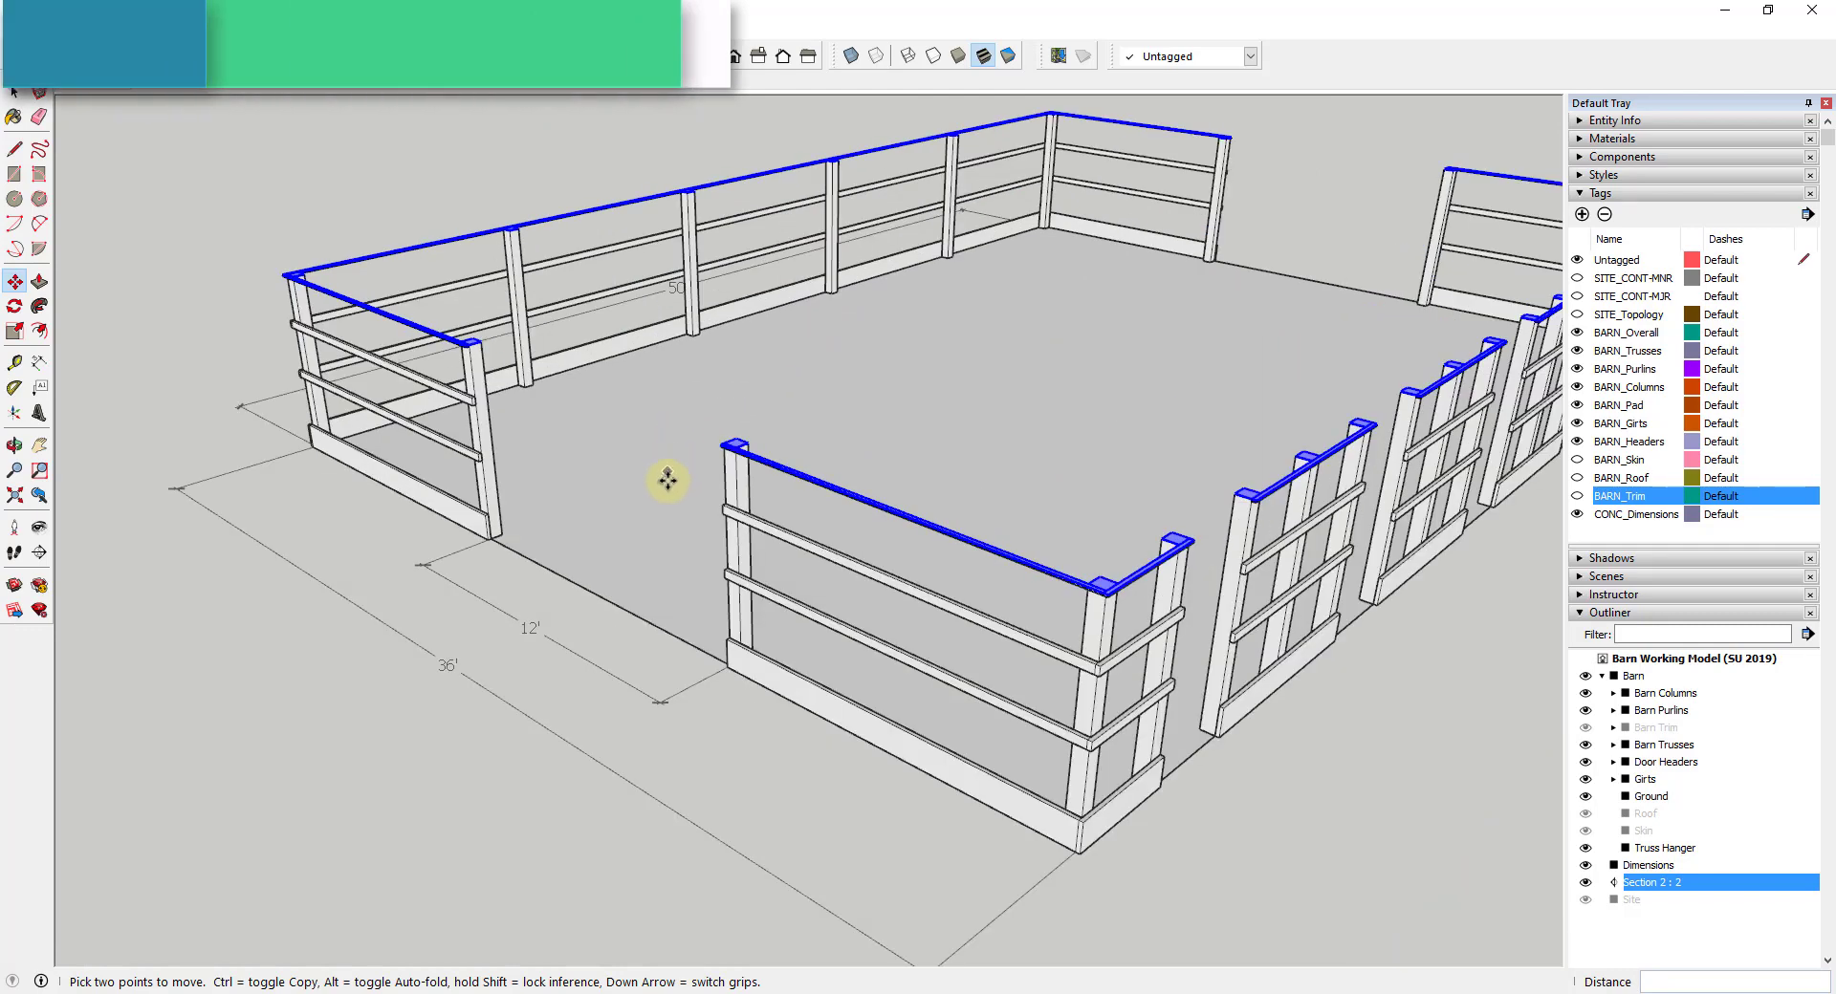
Step: Raise the section plane about 1' 8" further so it cuts through the door headers
{"action": "left_click", "coordinate": [671, 478]}
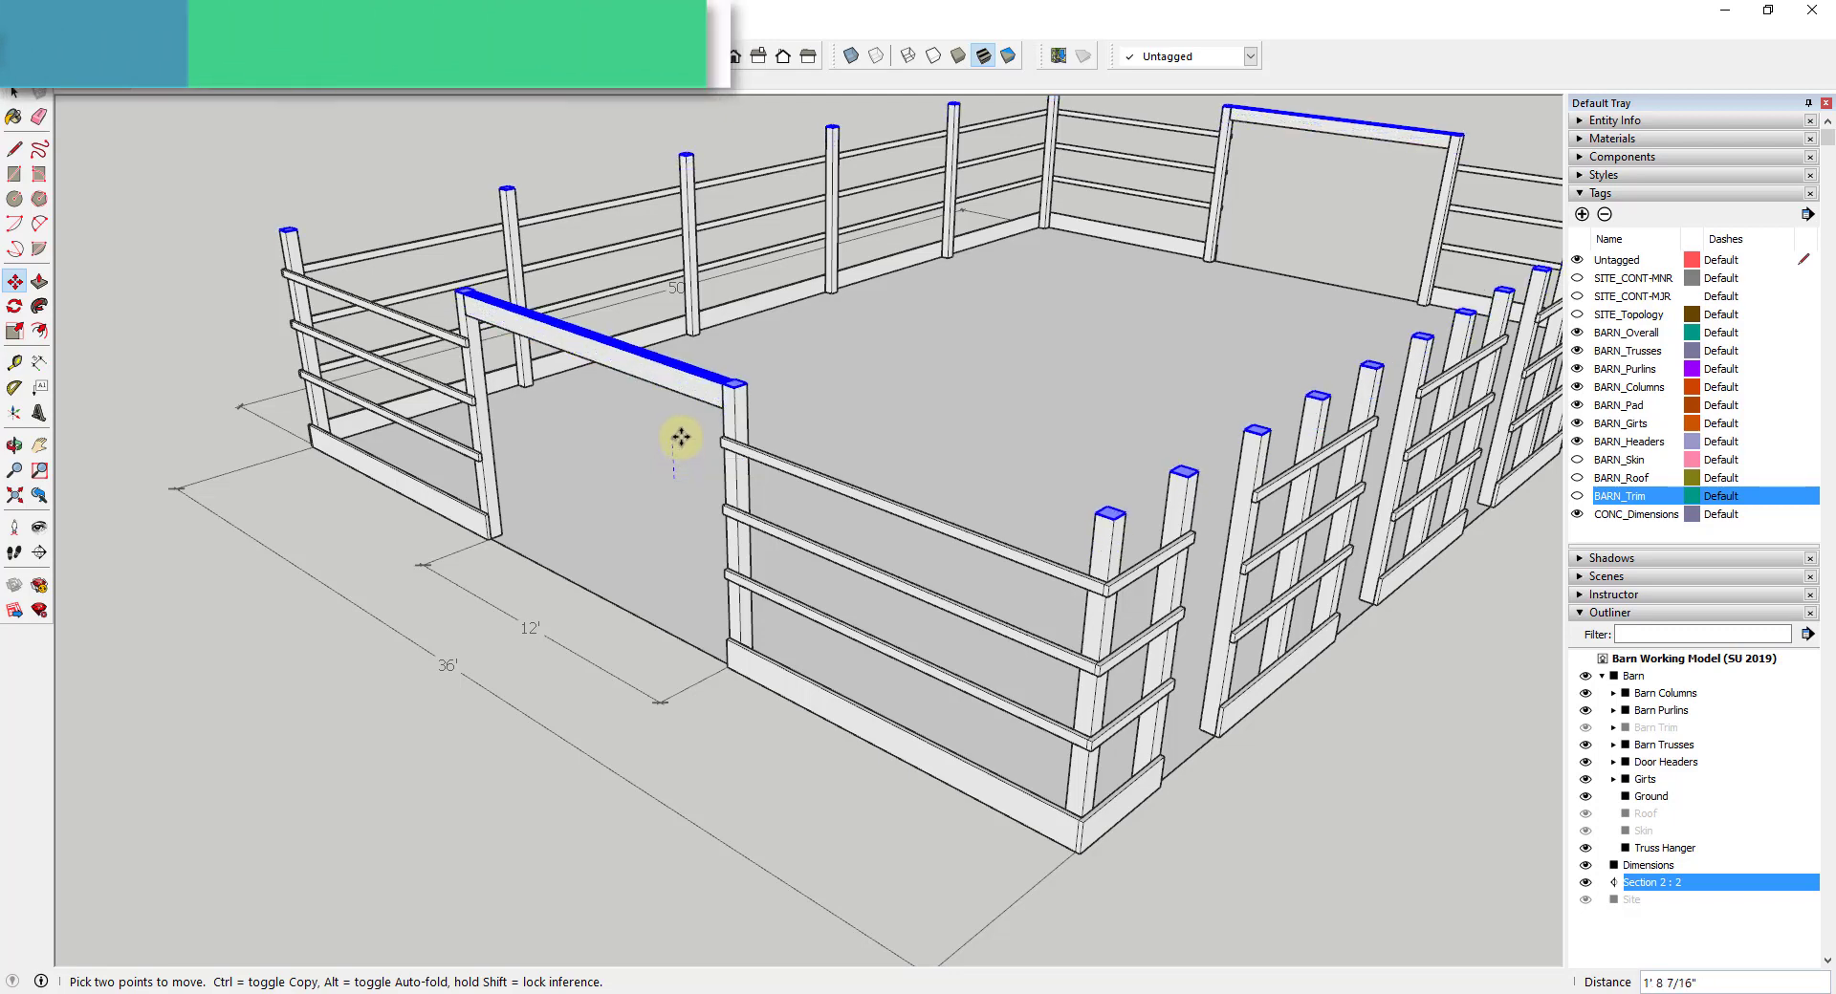
{"action": "left_click", "coordinate": [680, 438]}
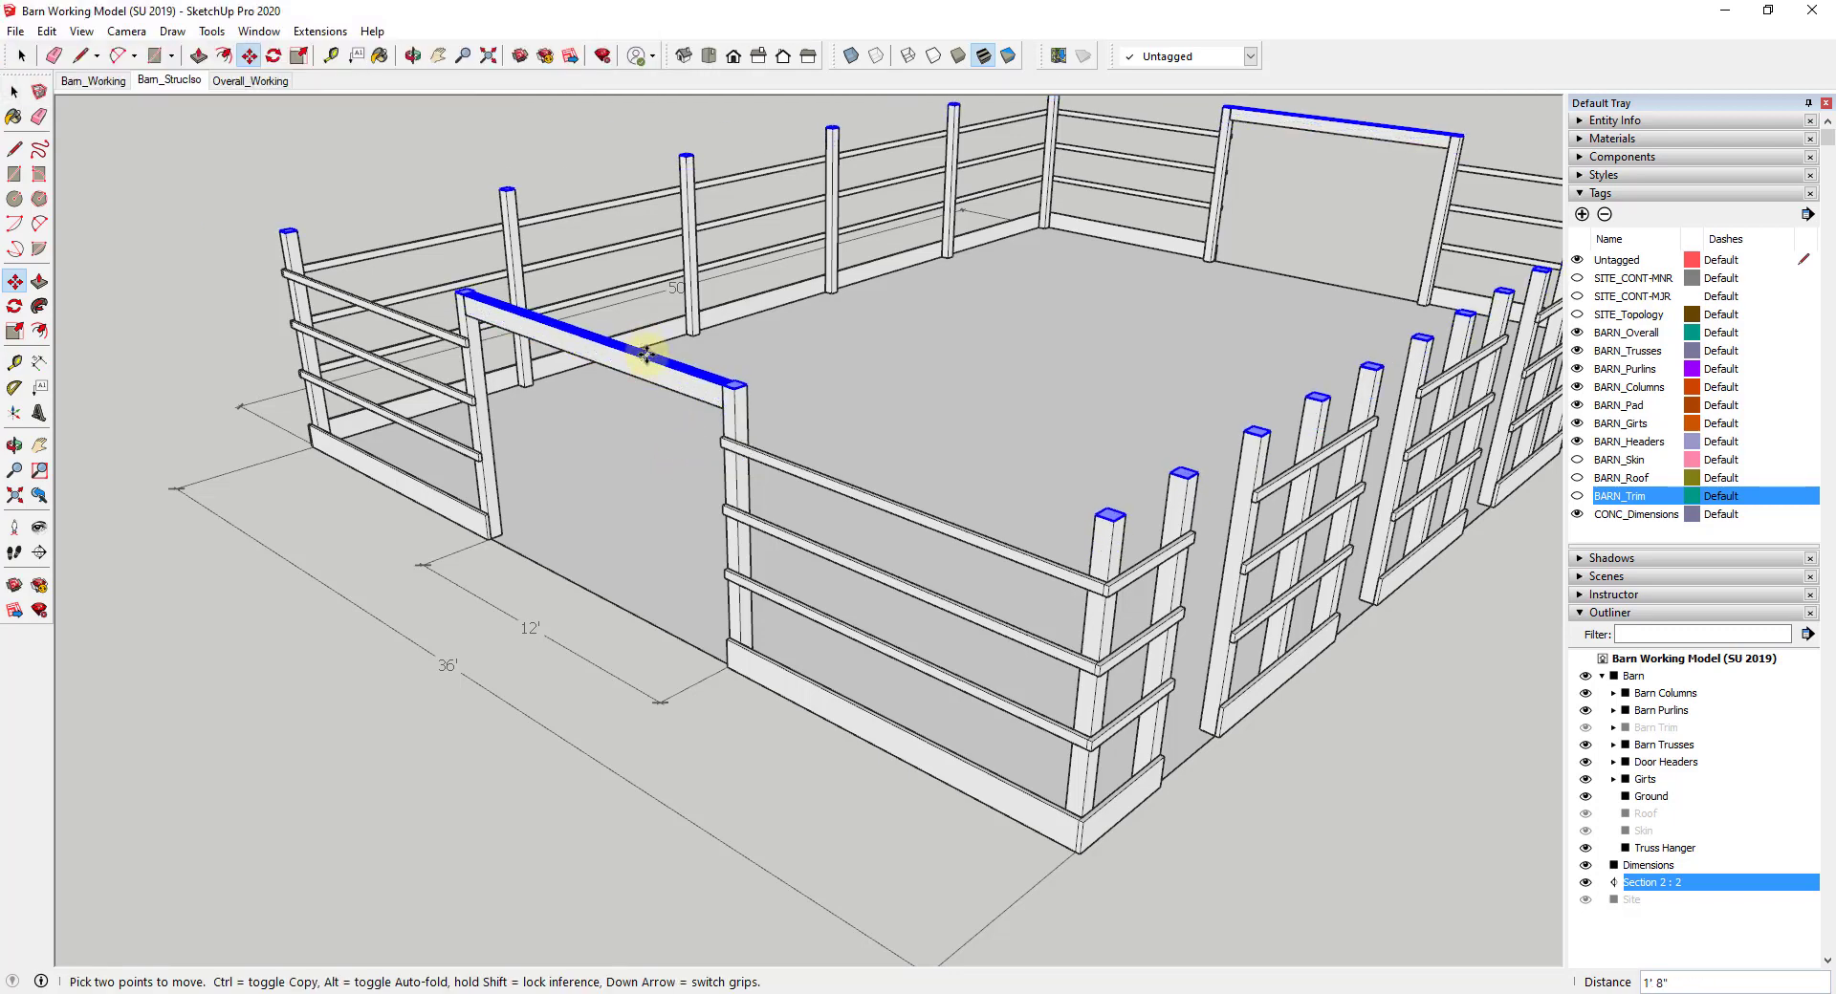
{"action": "middle_click_drag", "start_coordinate": [707, 382], "coordinate": [647, 474]}
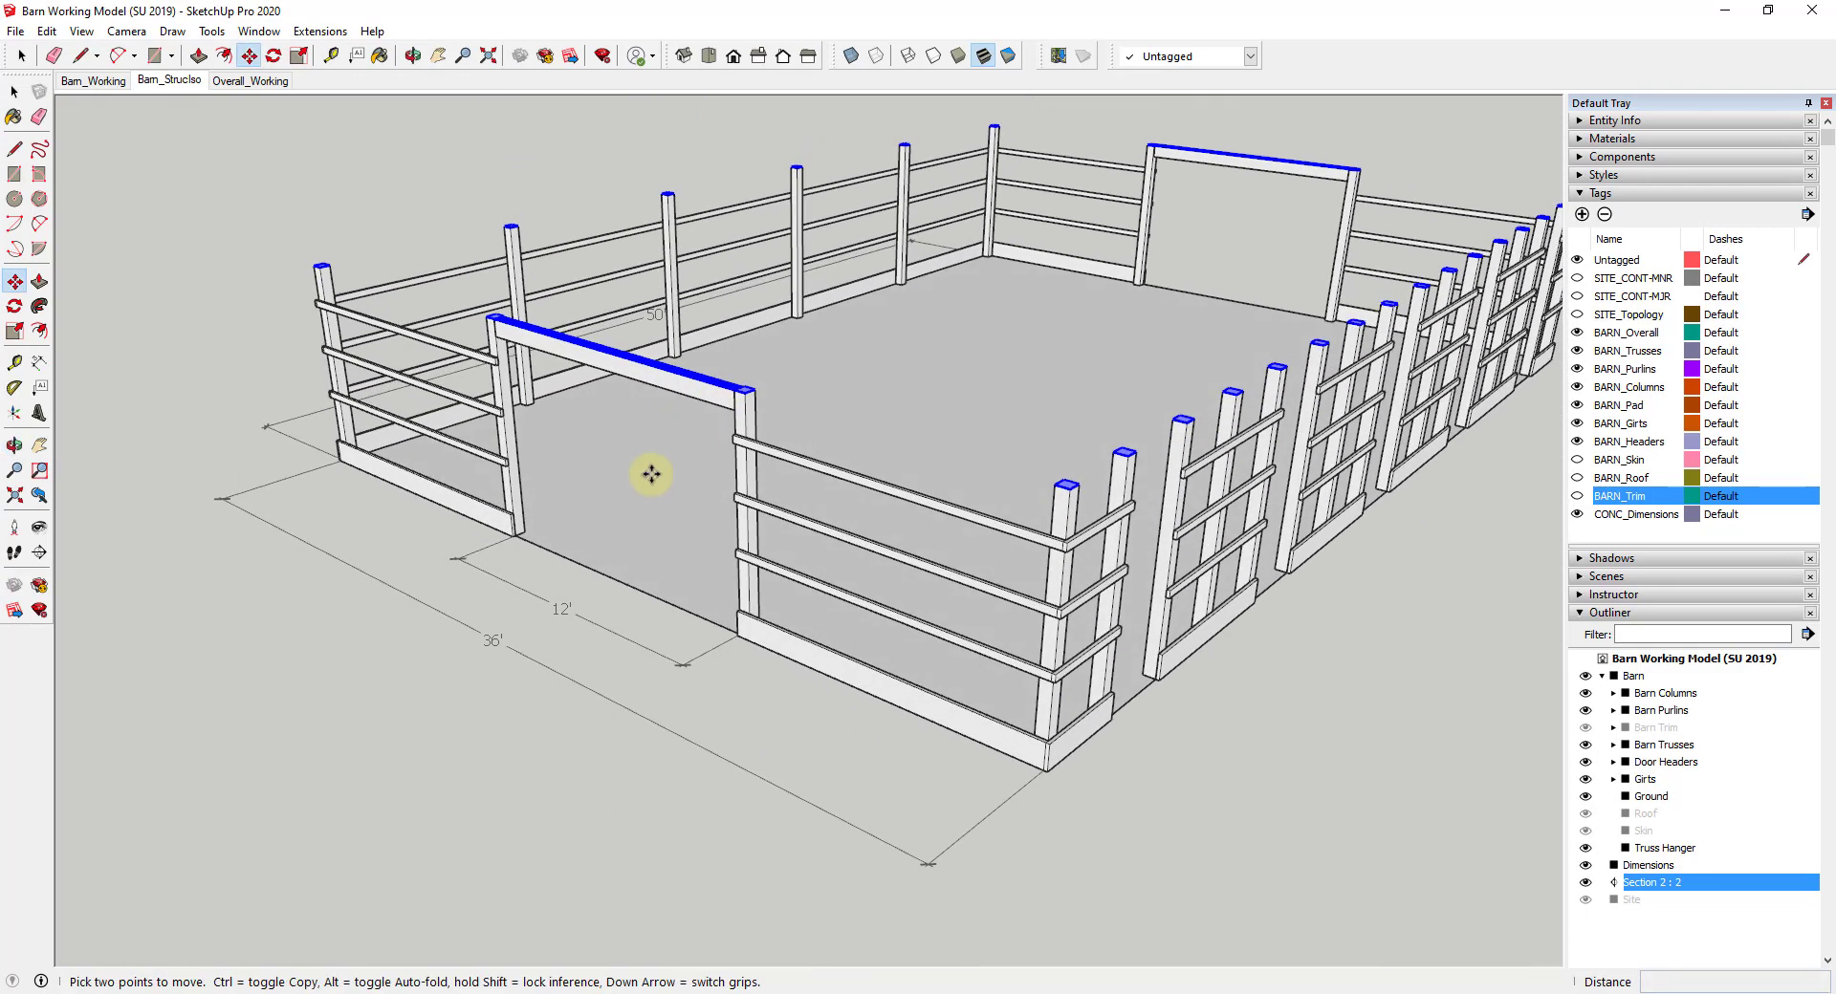
Step: Lower the section plane about 2' 6 7/8" so it cuts the columns below the door headers
{"action": "left_click", "coordinate": [648, 483]}
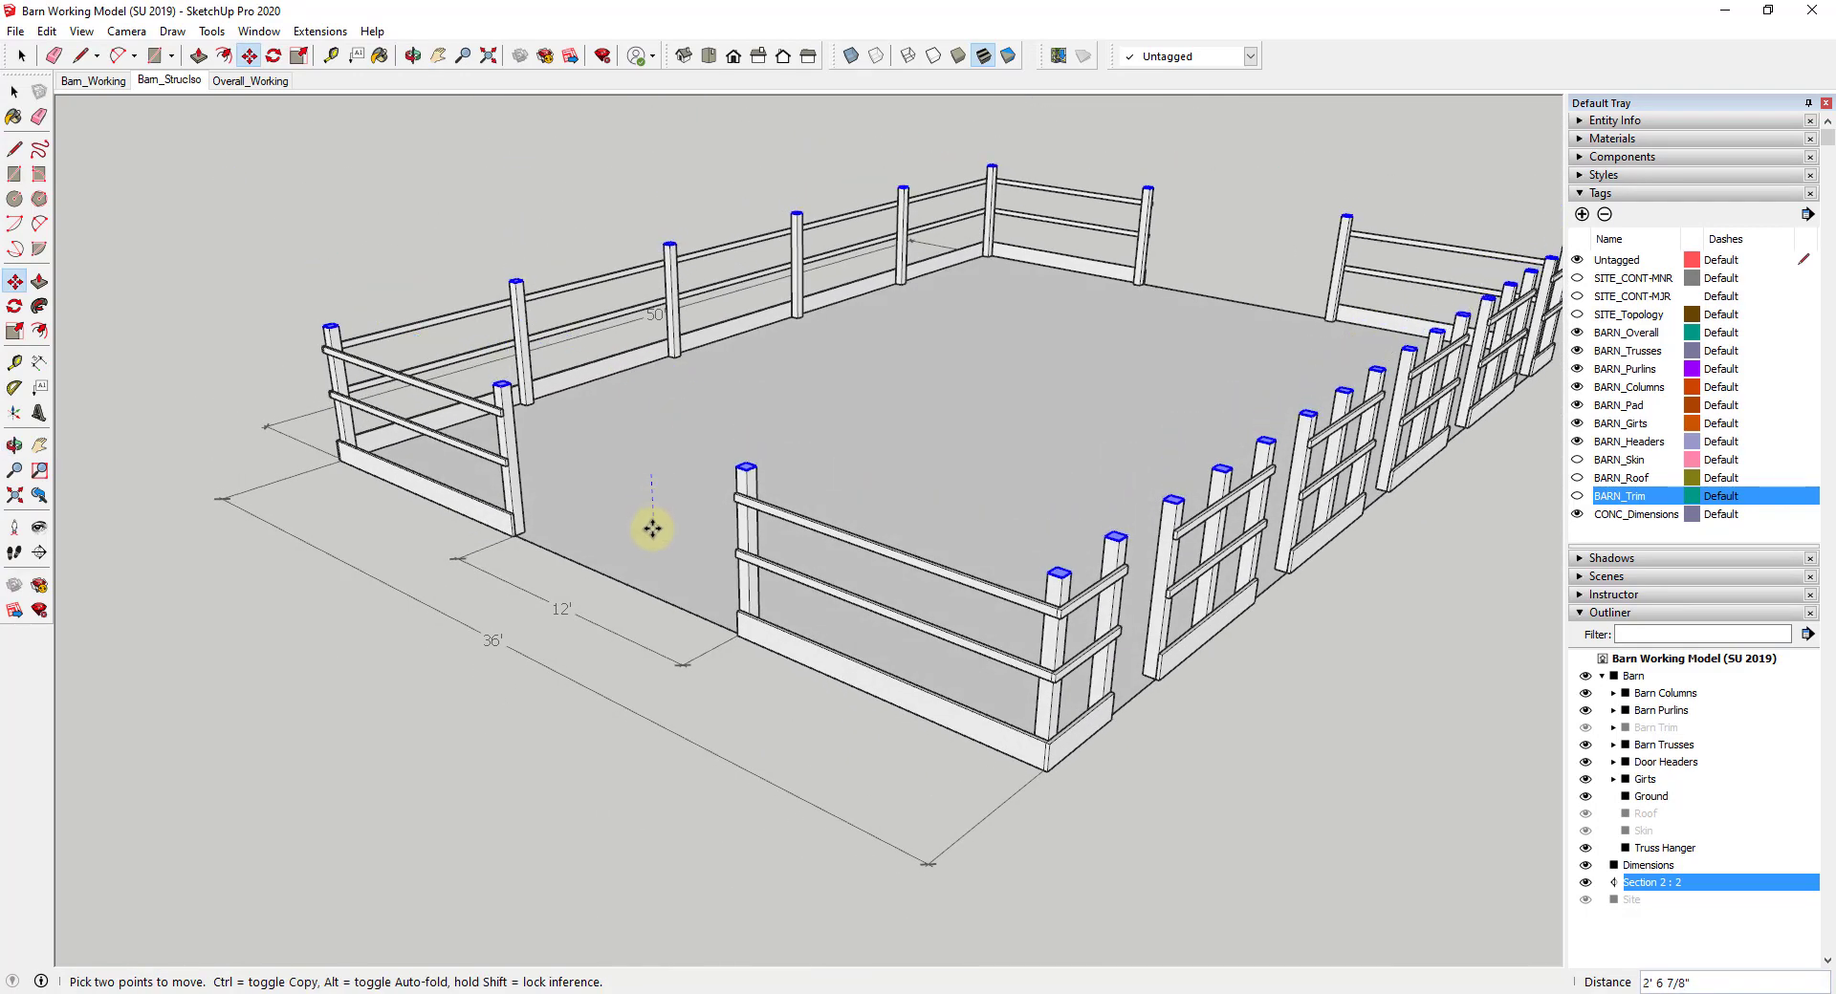
{"action": "left_click", "coordinate": [651, 529]}
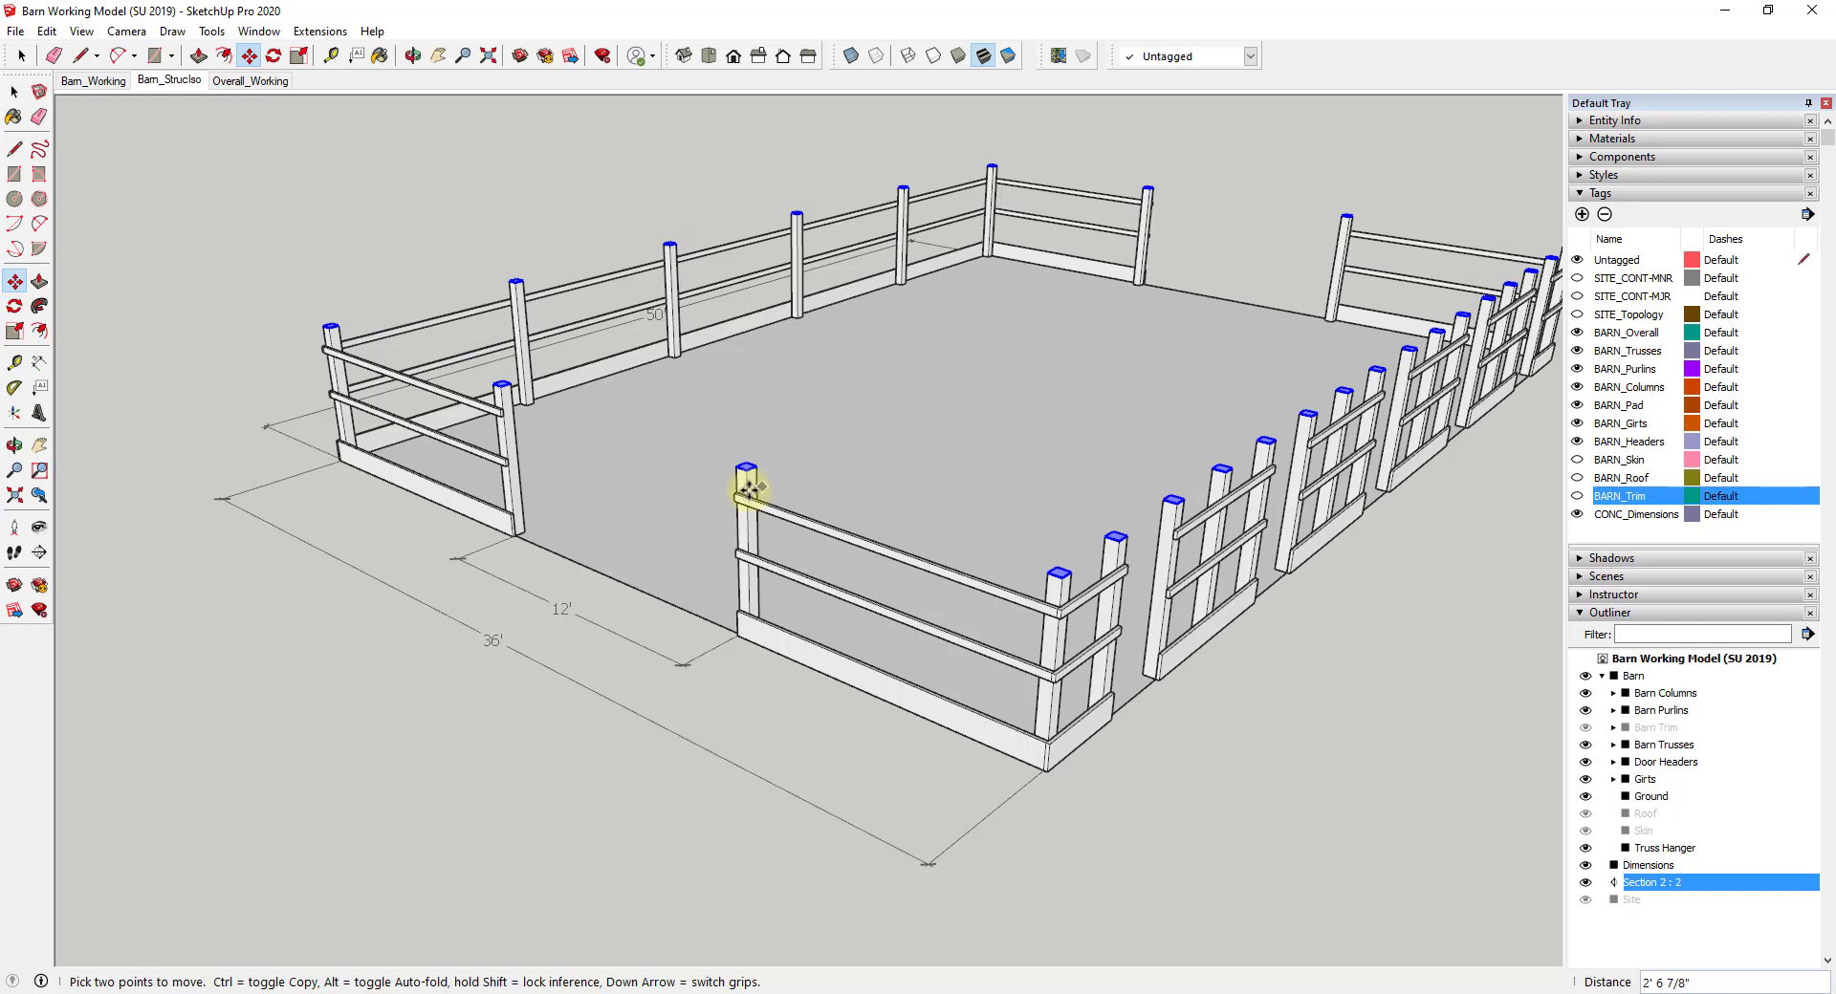
{"action": "key", "text": "space"}
{"action": "scroll", "coordinate": [779, 497], "scroll_direction": "down", "scroll_amount": 3}
{"action": "scroll", "coordinate": [779, 497], "scroll_direction": "down", "scroll_amount": 4}
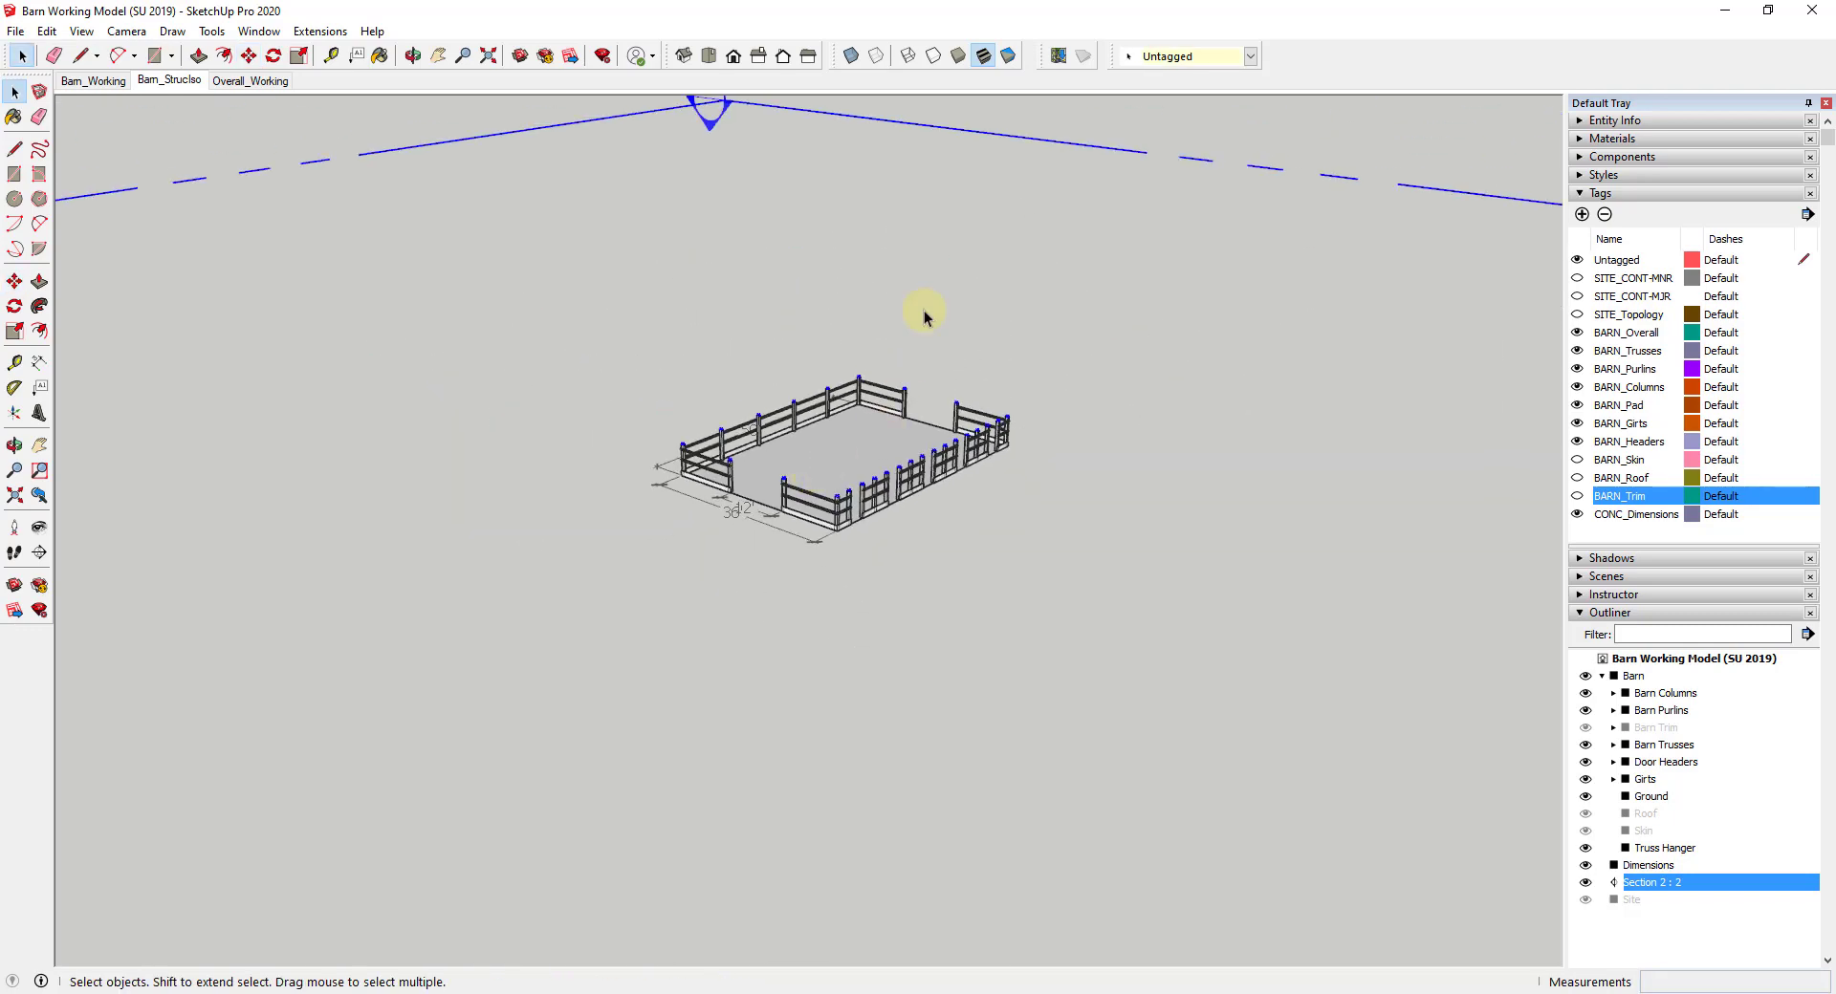
{"action": "scroll", "coordinate": [832, 499], "scroll_direction": "up", "scroll_amount": 3}
{"action": "scroll", "coordinate": [779, 392], "scroll_direction": "up", "scroll_amount": 1}
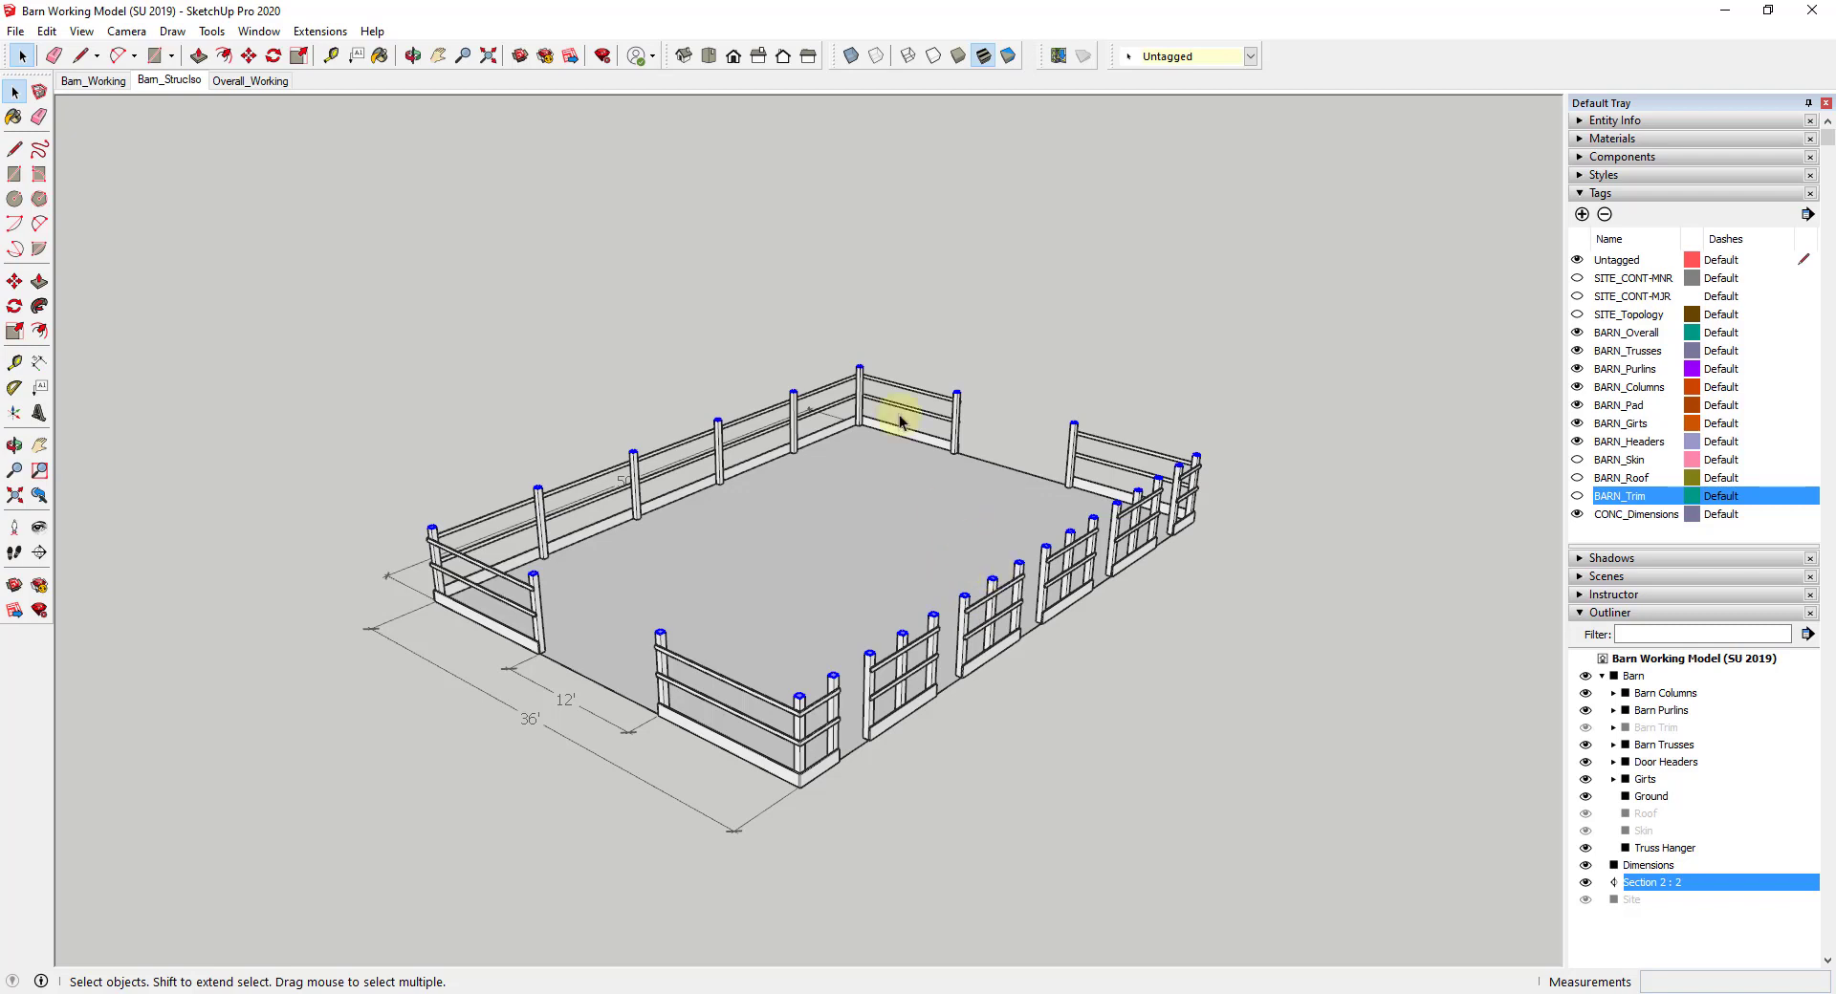
Step: Show the cut framing from the top and set the camera to Parallel Projection
{"action": "left_click", "coordinate": [708, 59]}
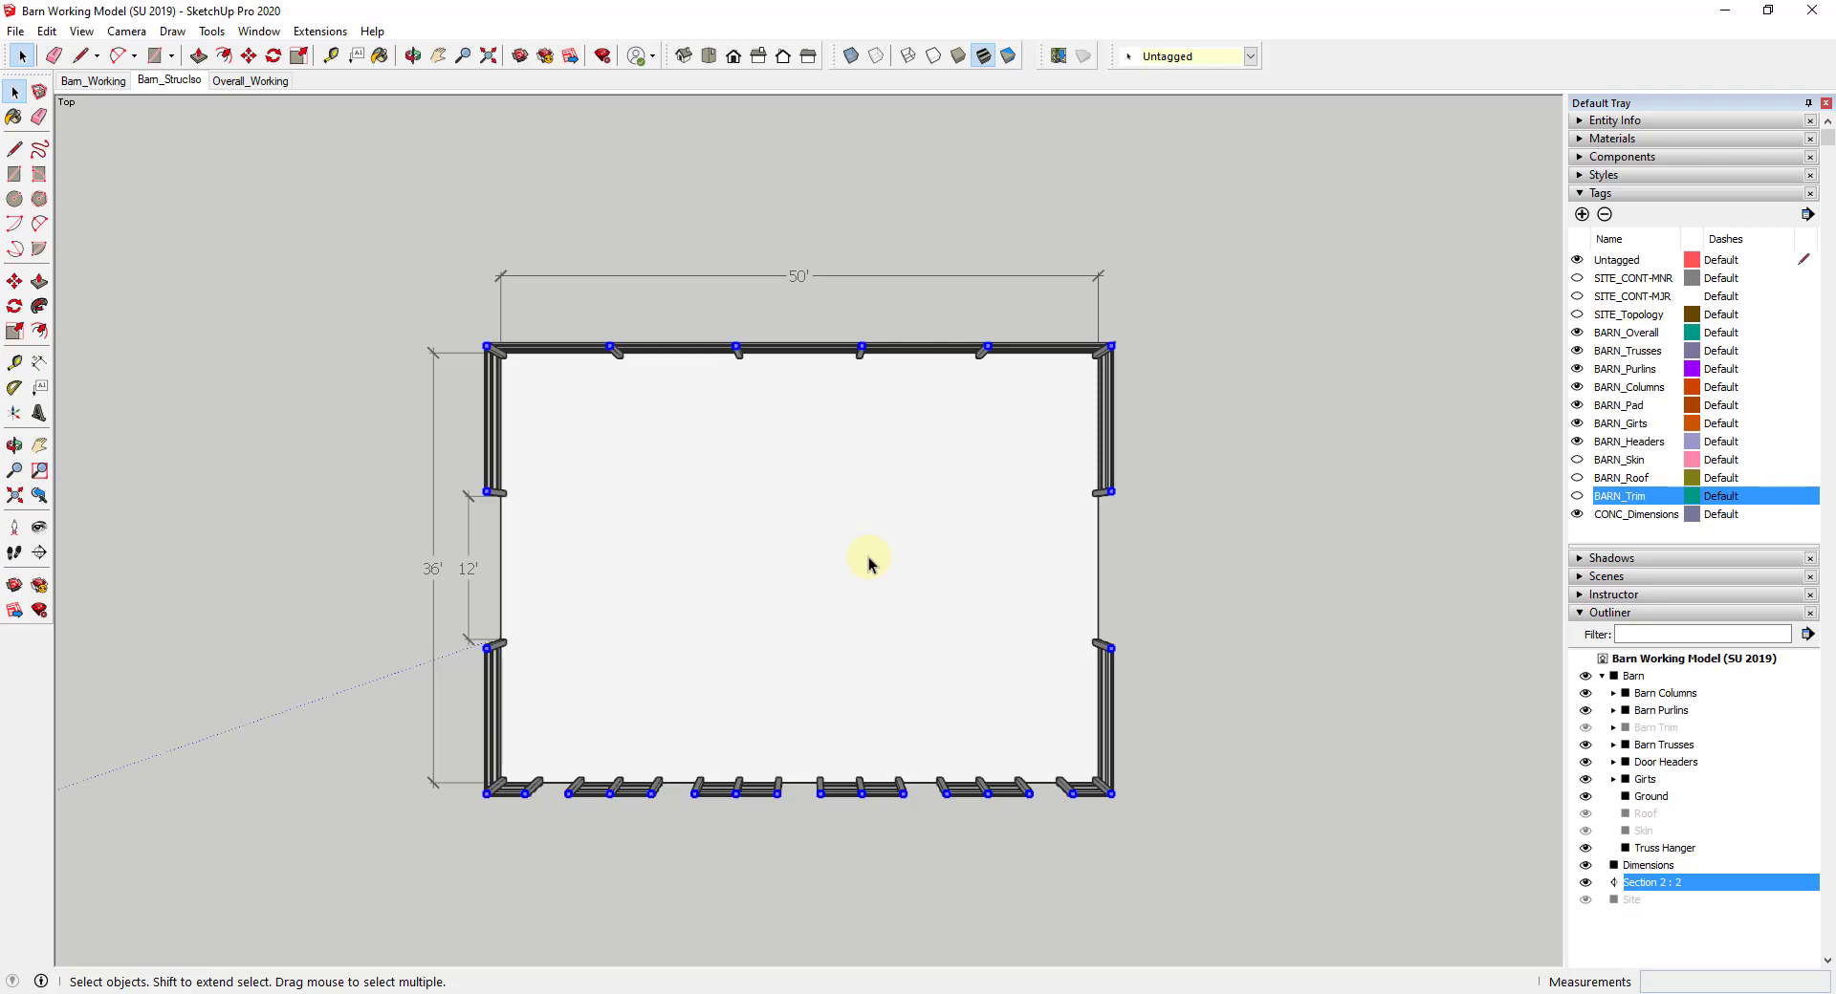
{"action": "left_click", "coordinate": [126, 31]}
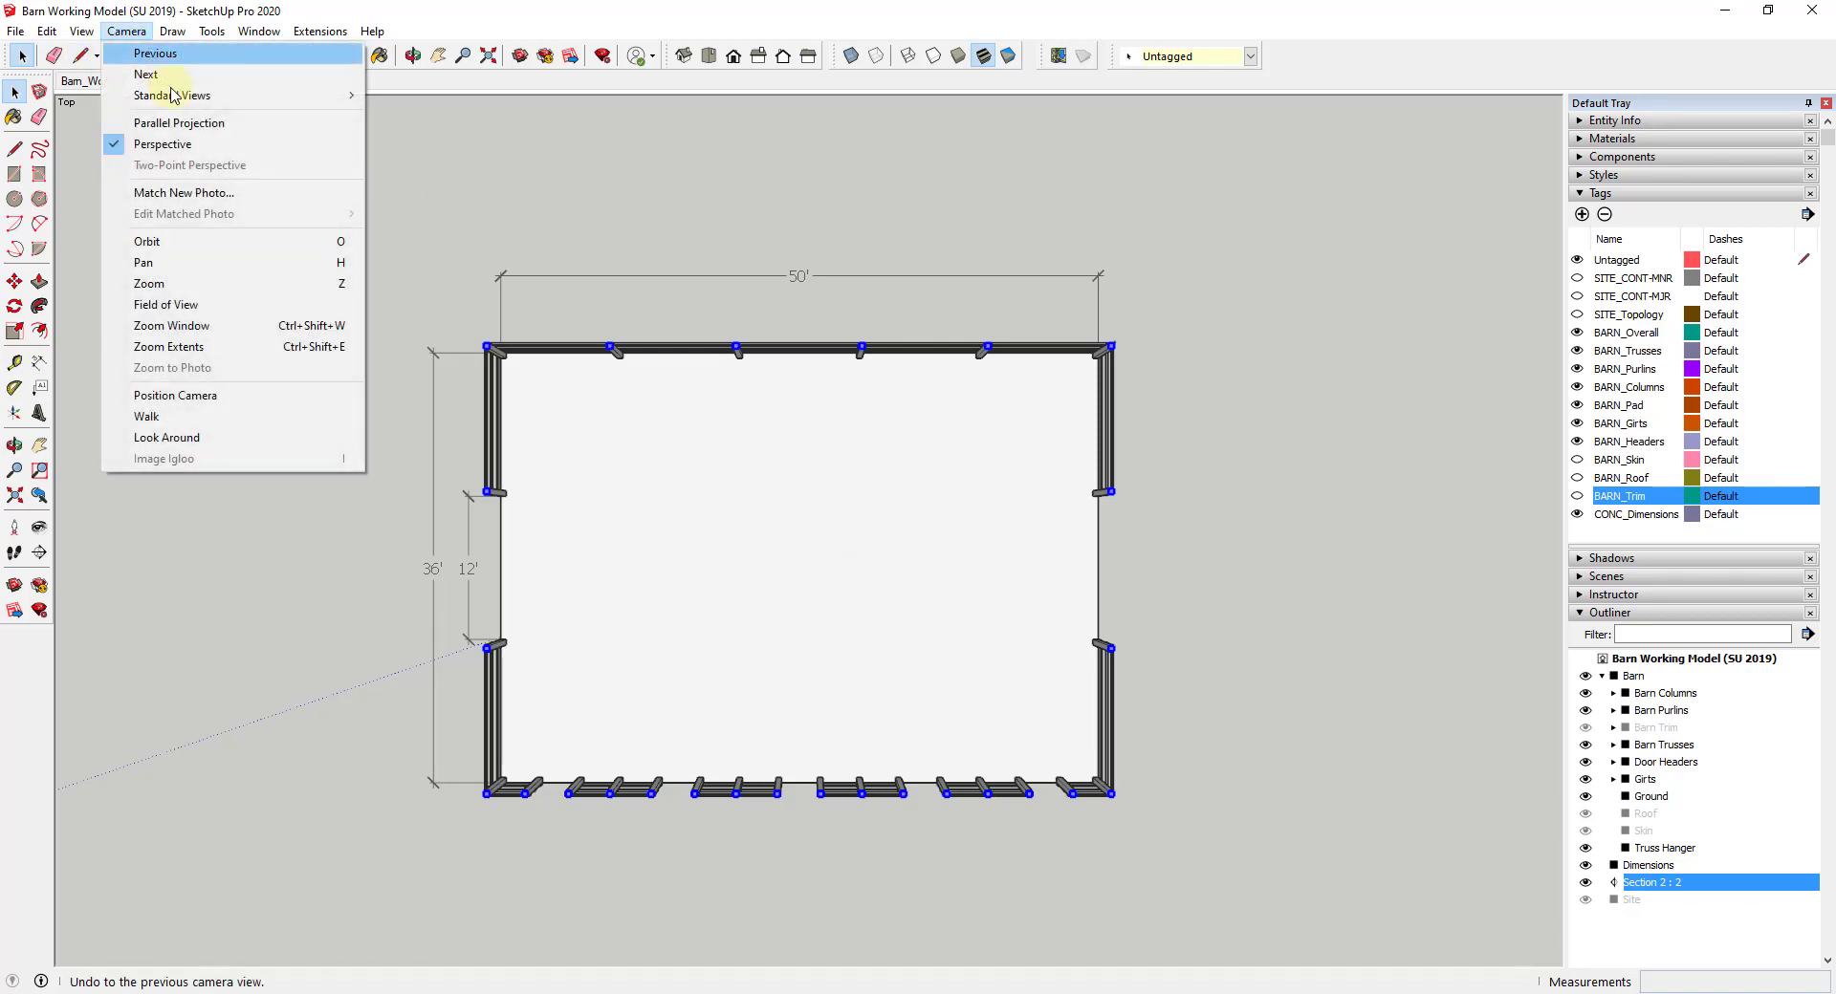
{"action": "left_click", "coordinate": [204, 129]}
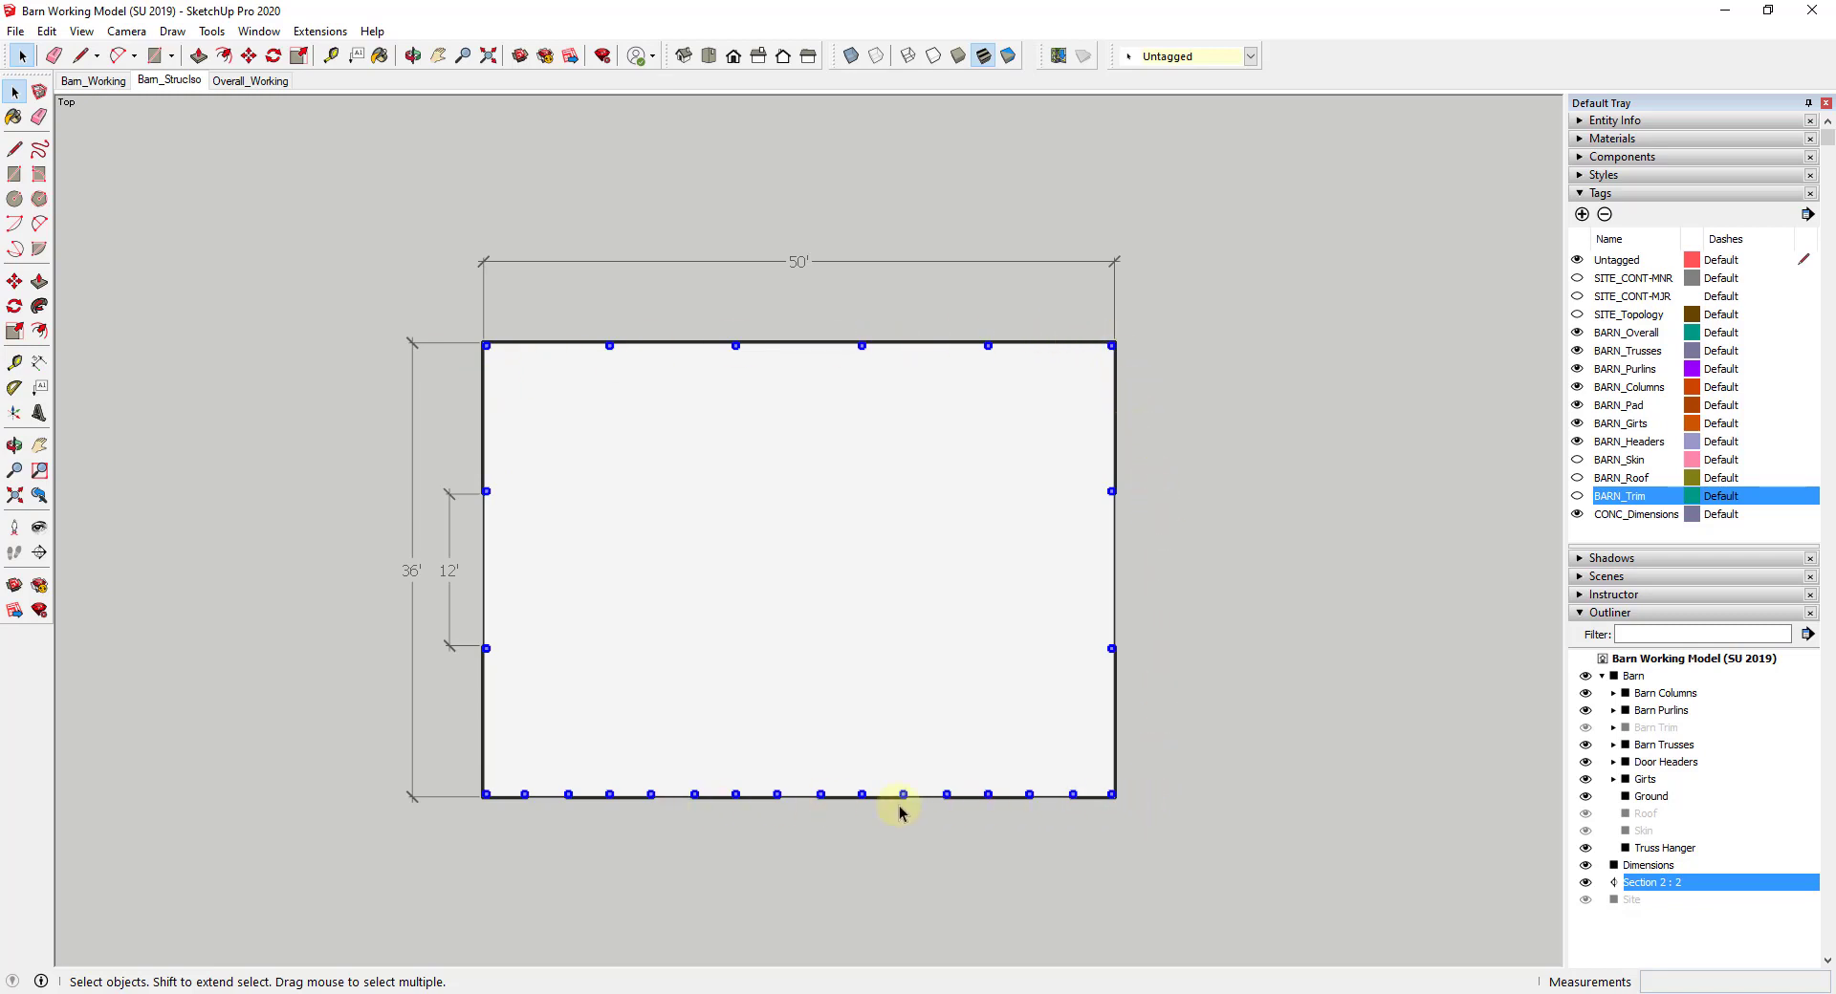
Step: Examine the cut columns and the girts beside them along the barn walls, up close and at an angle
{"action": "scroll", "coordinate": [899, 811], "scroll_direction": "up", "scroll_amount": 10}
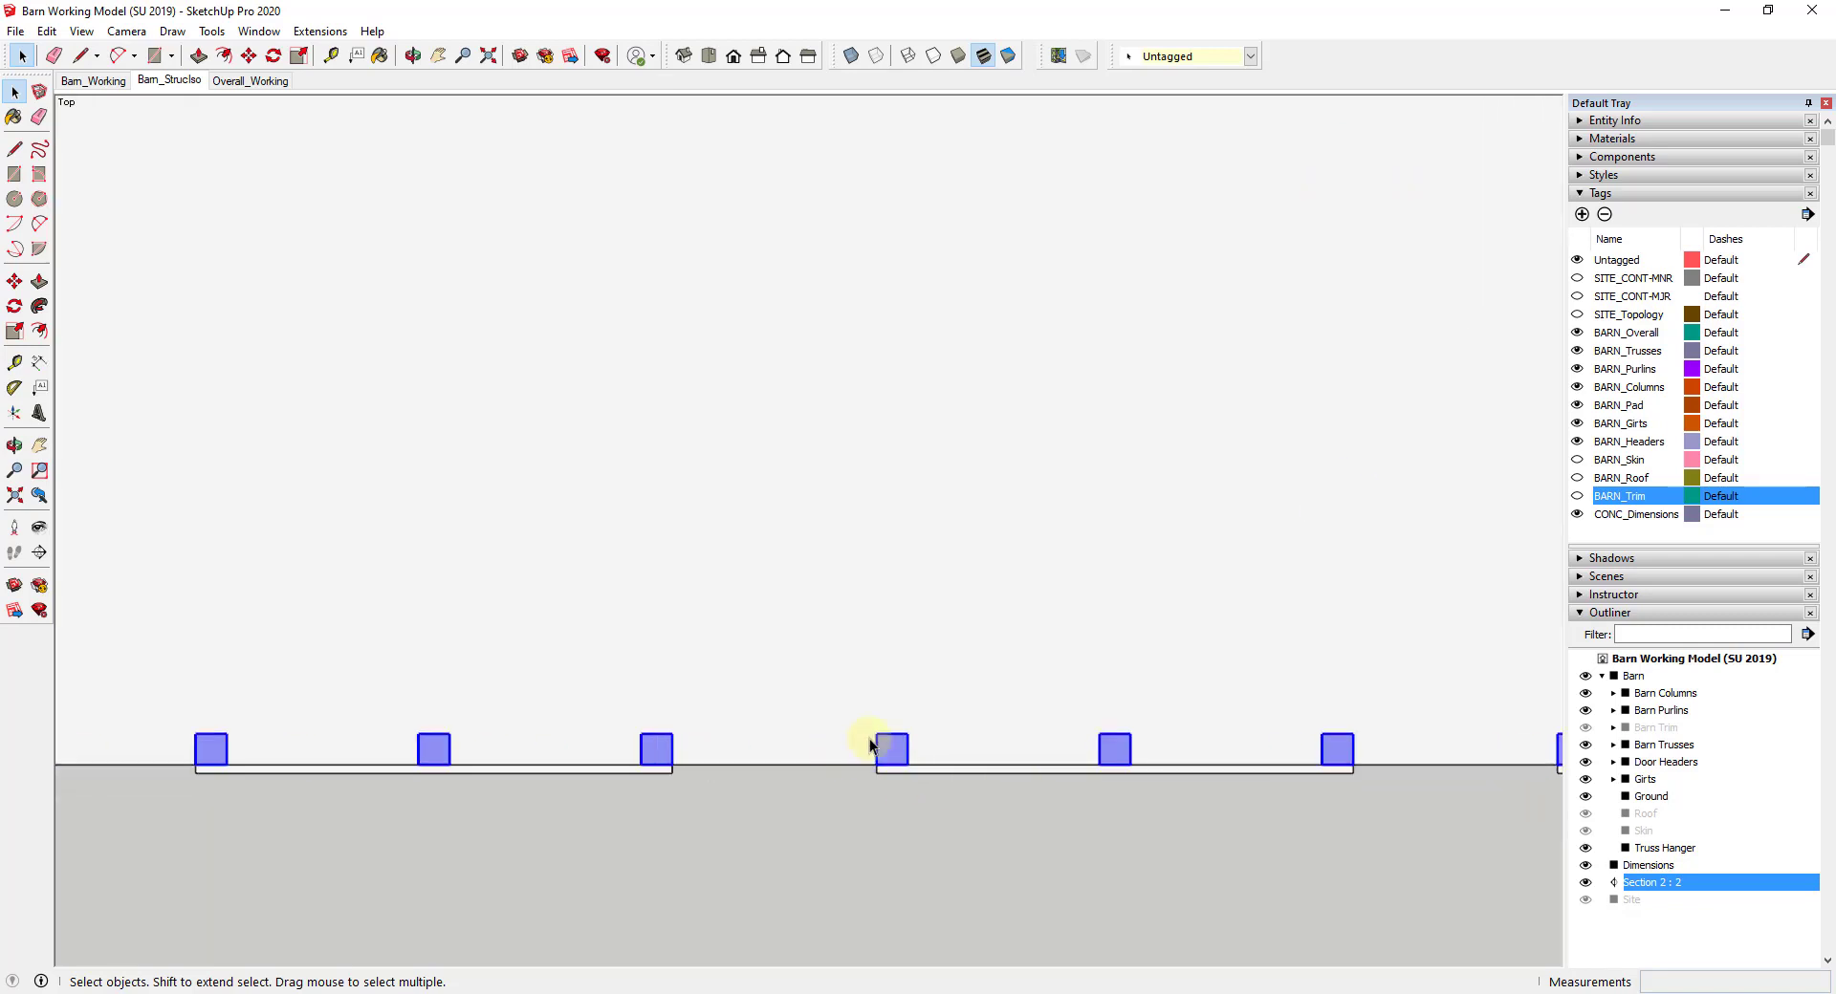
{"action": "scroll", "coordinate": [869, 743], "scroll_direction": "down", "scroll_amount": 8}
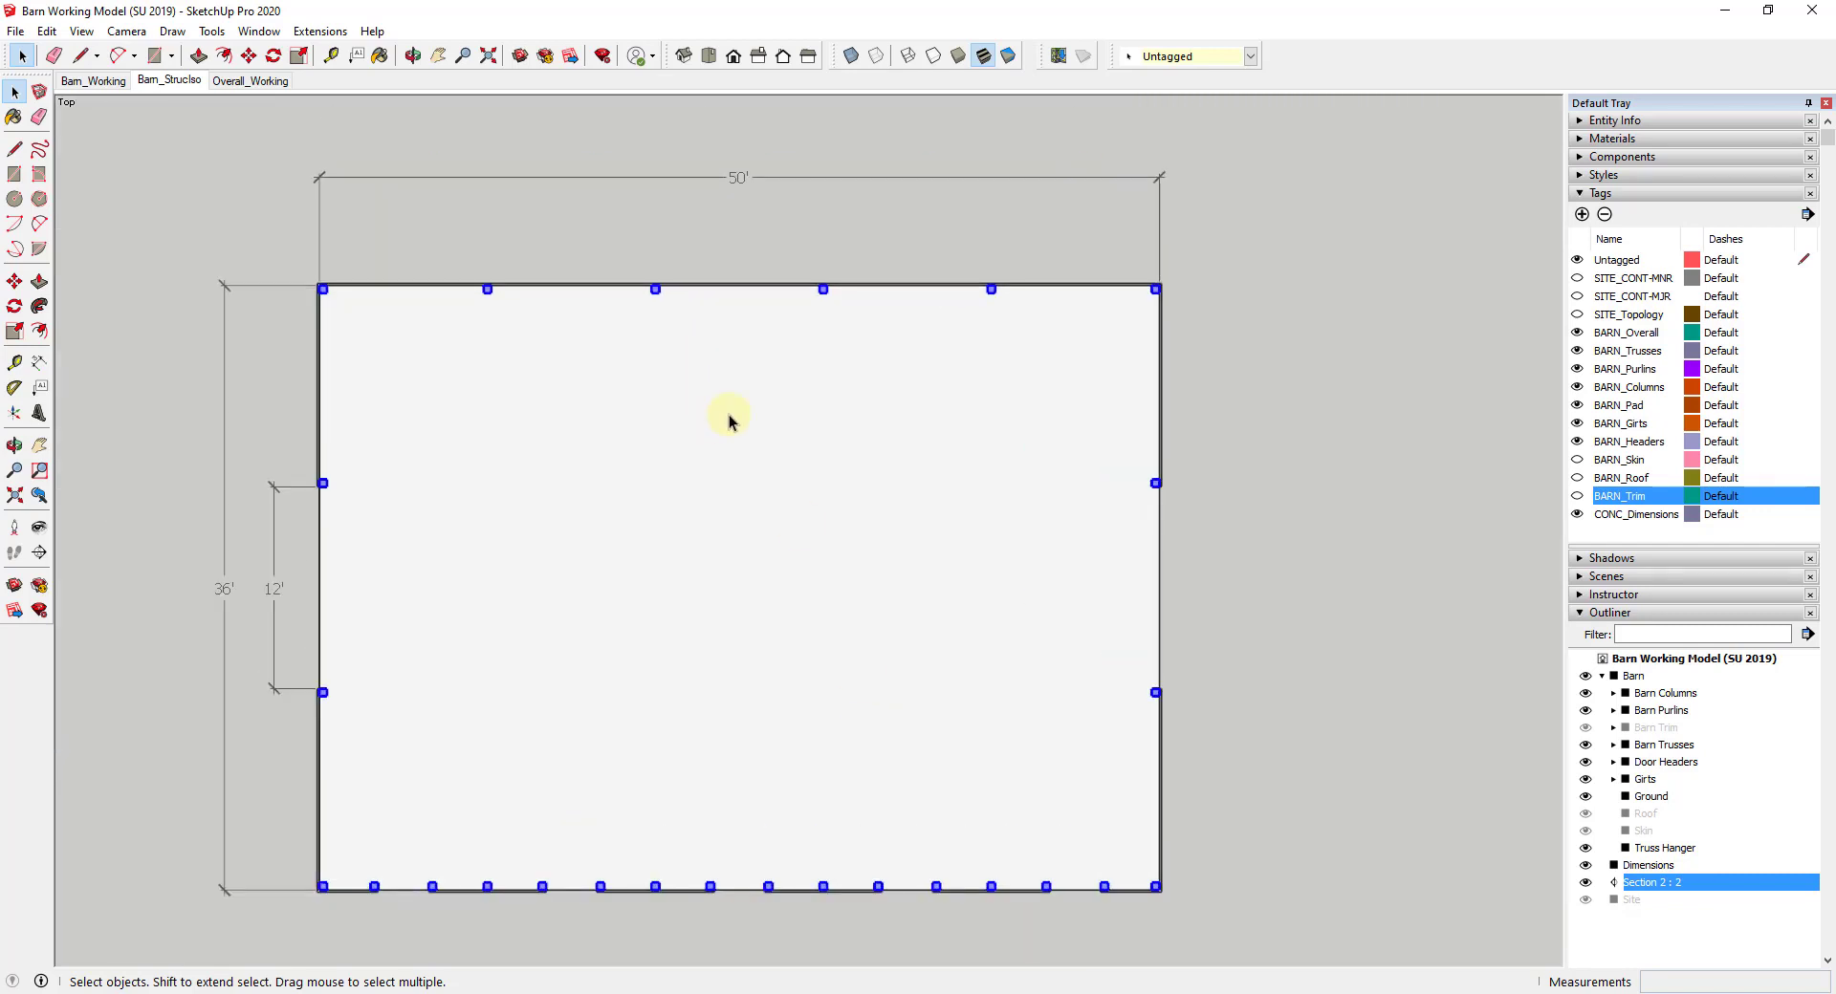
{"action": "scroll", "coordinate": [766, 366], "scroll_direction": "down", "scroll_amount": 1}
{"action": "scroll", "coordinate": [706, 401], "scroll_direction": "up", "scroll_amount": 2}
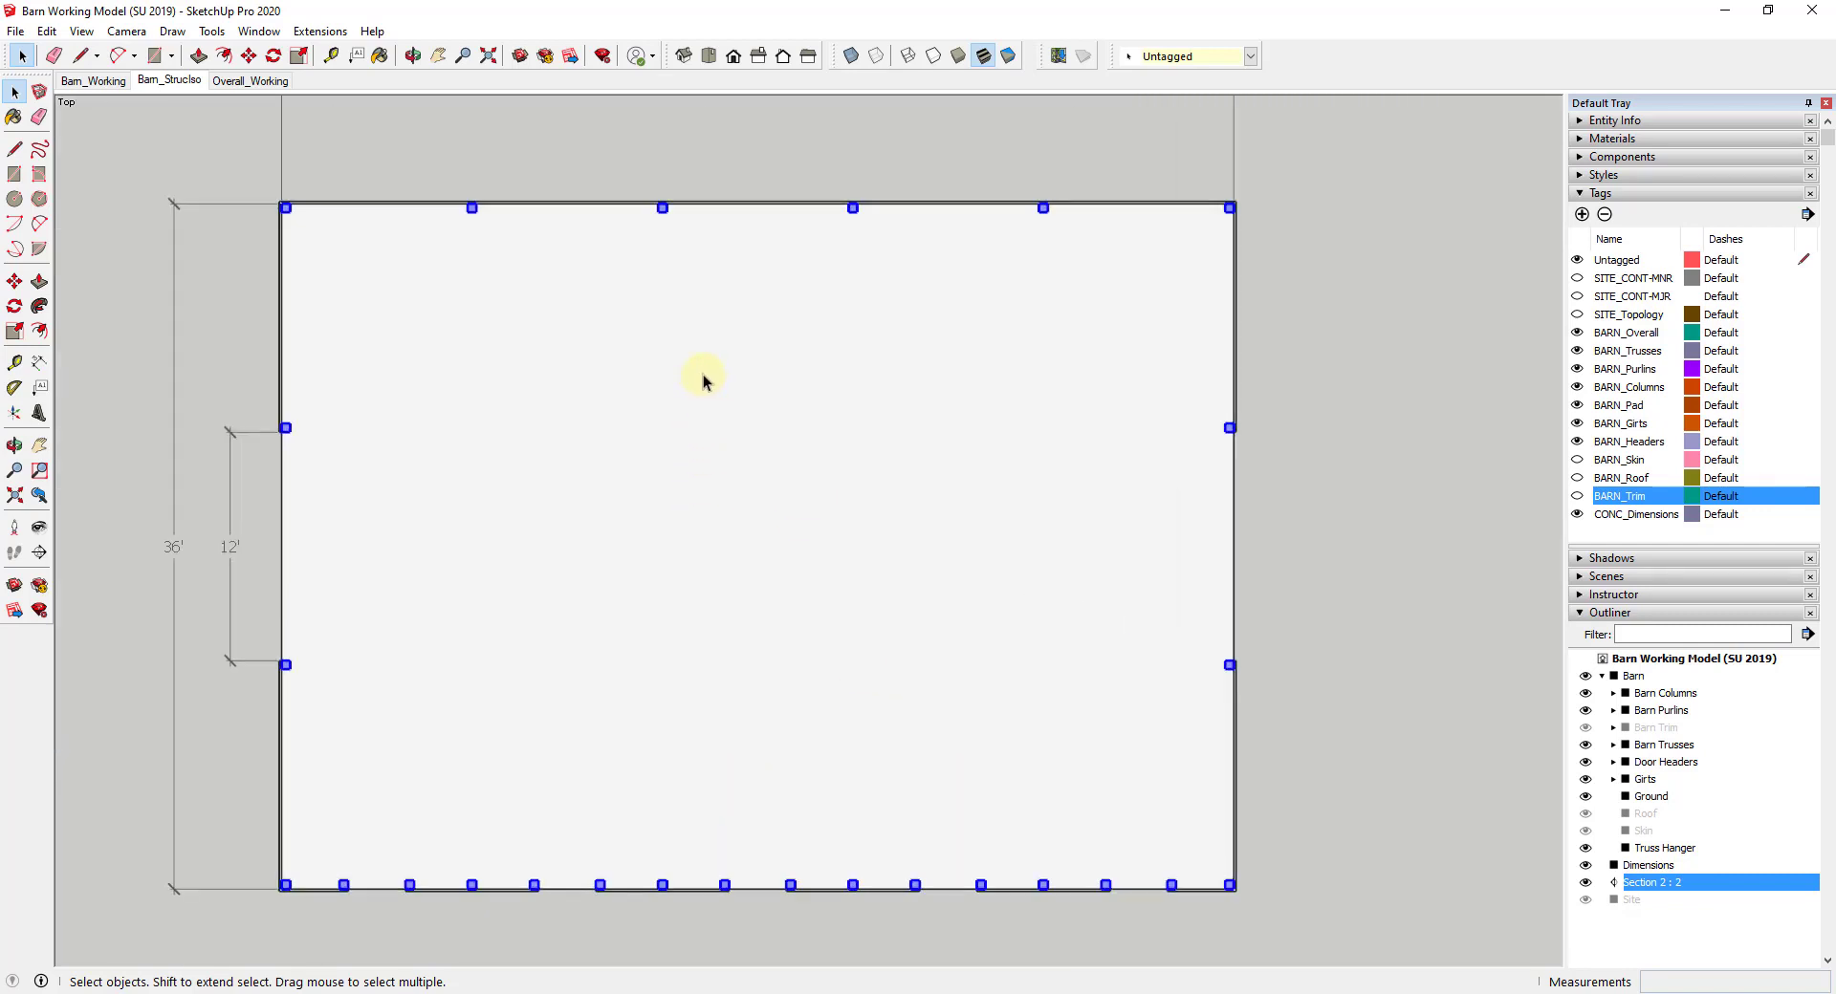
{"action": "scroll", "coordinate": [1227, 430], "scroll_direction": "up", "scroll_amount": 3}
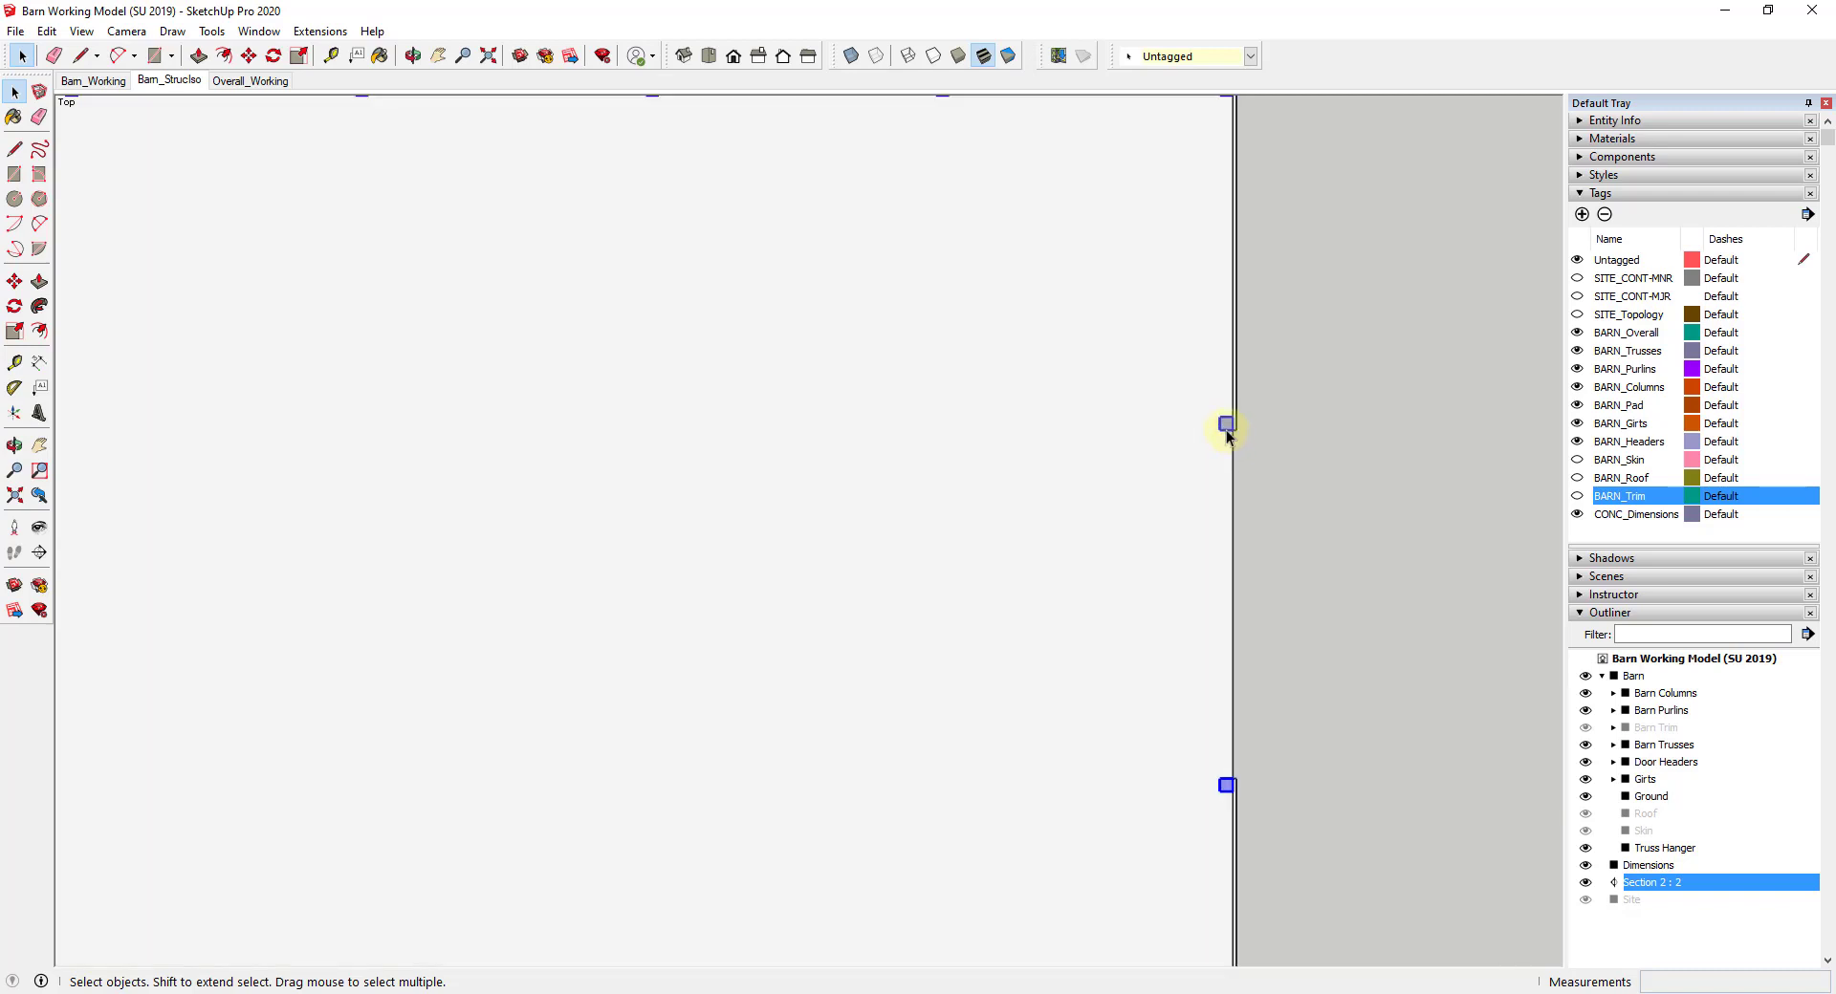
{"action": "scroll", "coordinate": [1225, 429], "scroll_direction": "up", "scroll_amount": 3}
{"action": "scroll", "coordinate": [1176, 428], "scroll_direction": "down", "scroll_amount": 1}
{"action": "middle_click_drag", "start_coordinate": [1156, 426], "coordinate": [1234, 502]}
{"action": "scroll", "coordinate": [1233, 500], "scroll_direction": "up", "scroll_amount": 1}
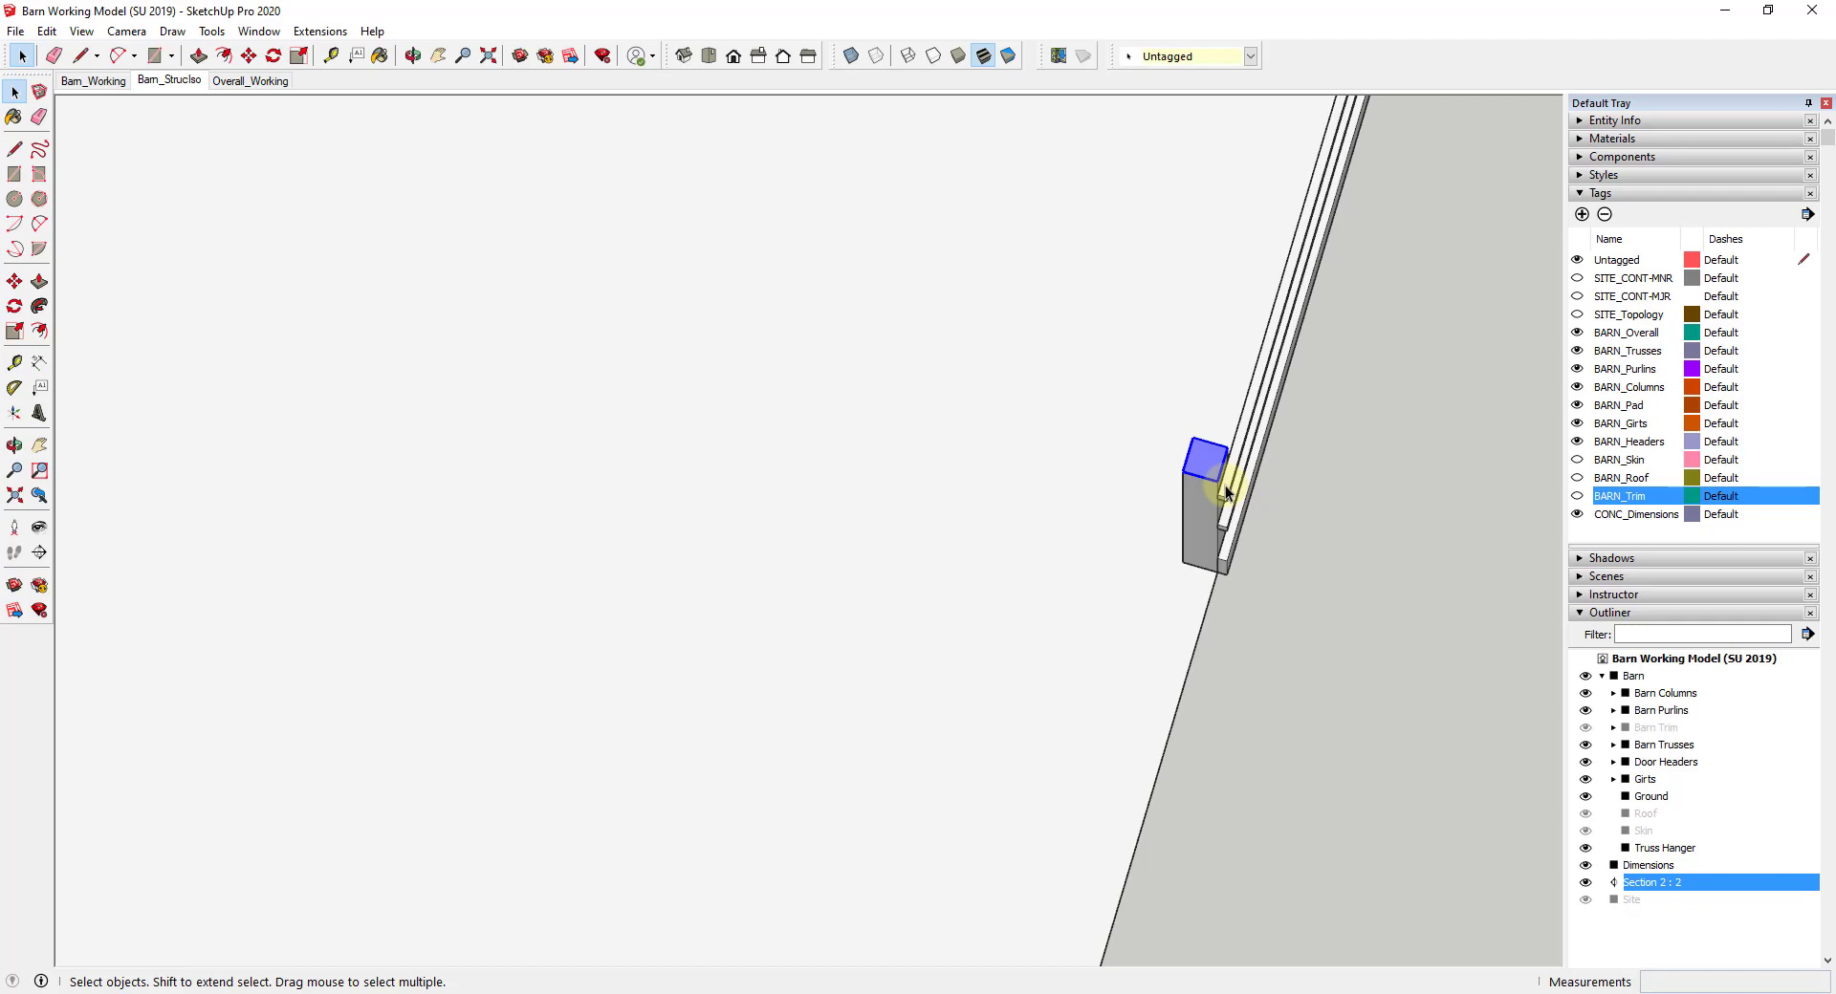
{"action": "scroll", "coordinate": [1226, 492], "scroll_direction": "down", "scroll_amount": 4}
Step: Return to the top view and frame the whole barn floor plan in the drawing area
{"action": "left_click", "coordinate": [708, 54]}
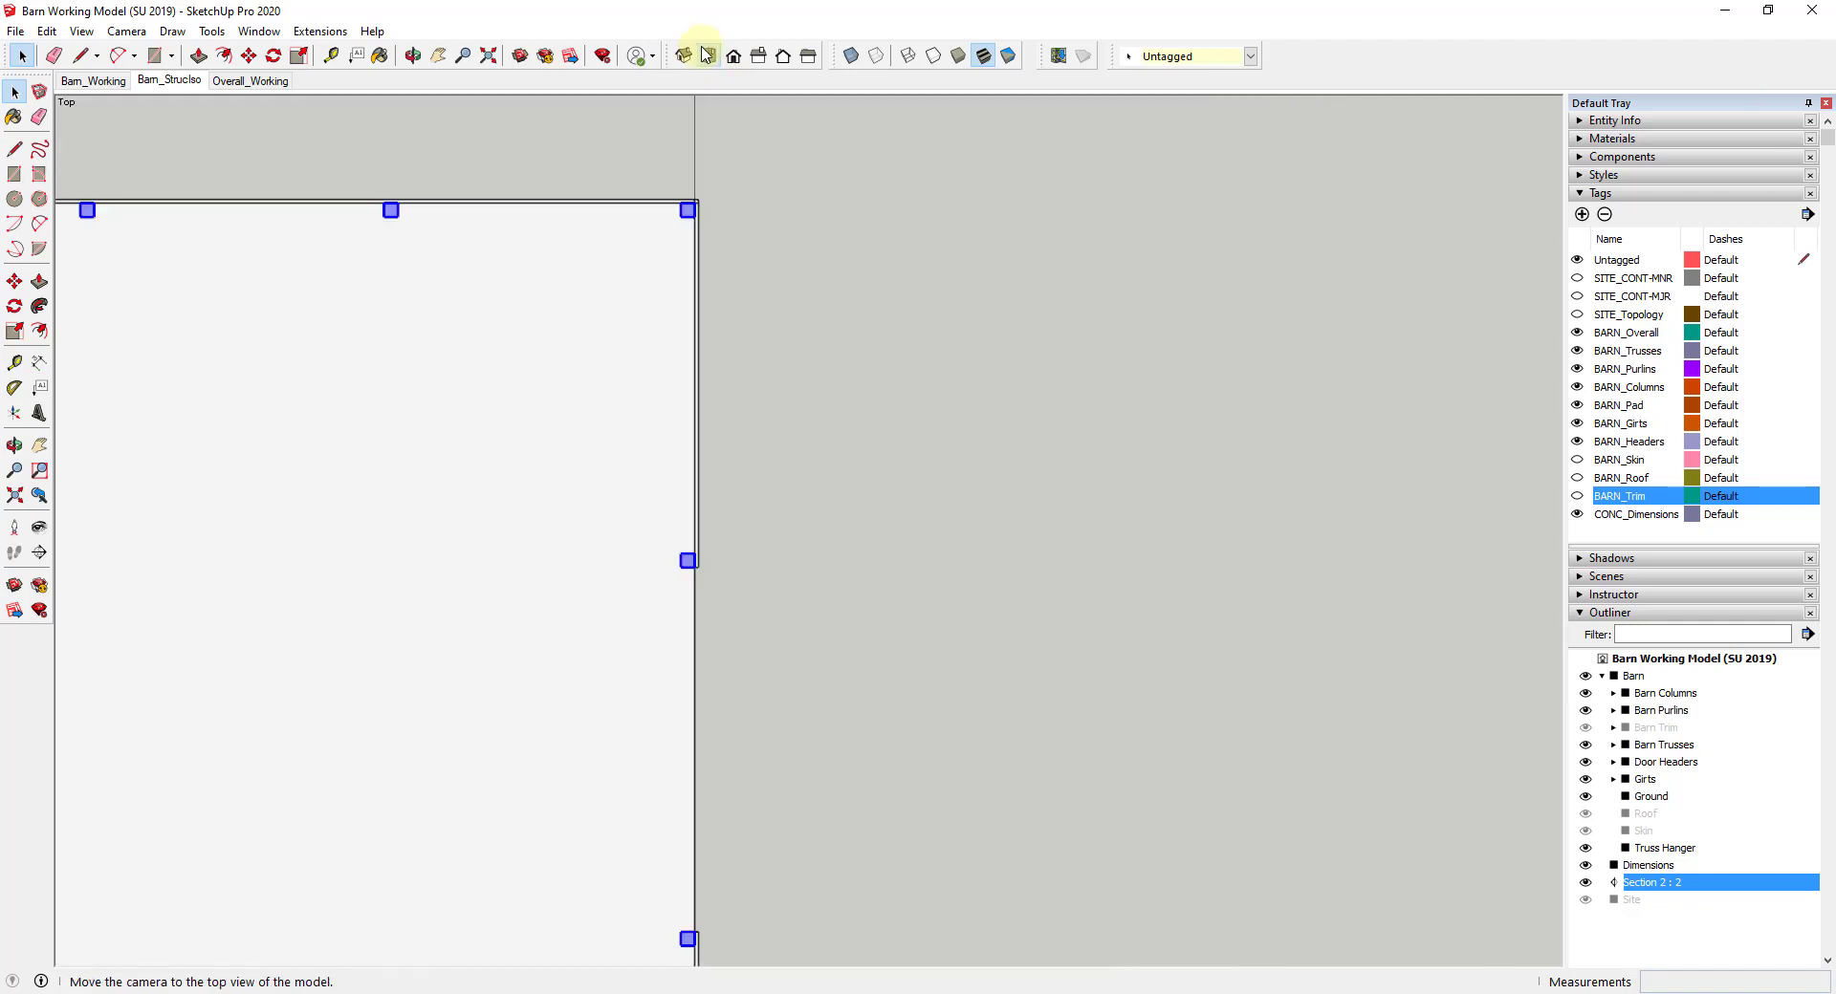
{"action": "scroll", "coordinate": [1127, 369], "scroll_direction": "down", "scroll_amount": 3}
{"action": "scroll", "coordinate": [682, 399], "scroll_direction": "up", "scroll_amount": 2}
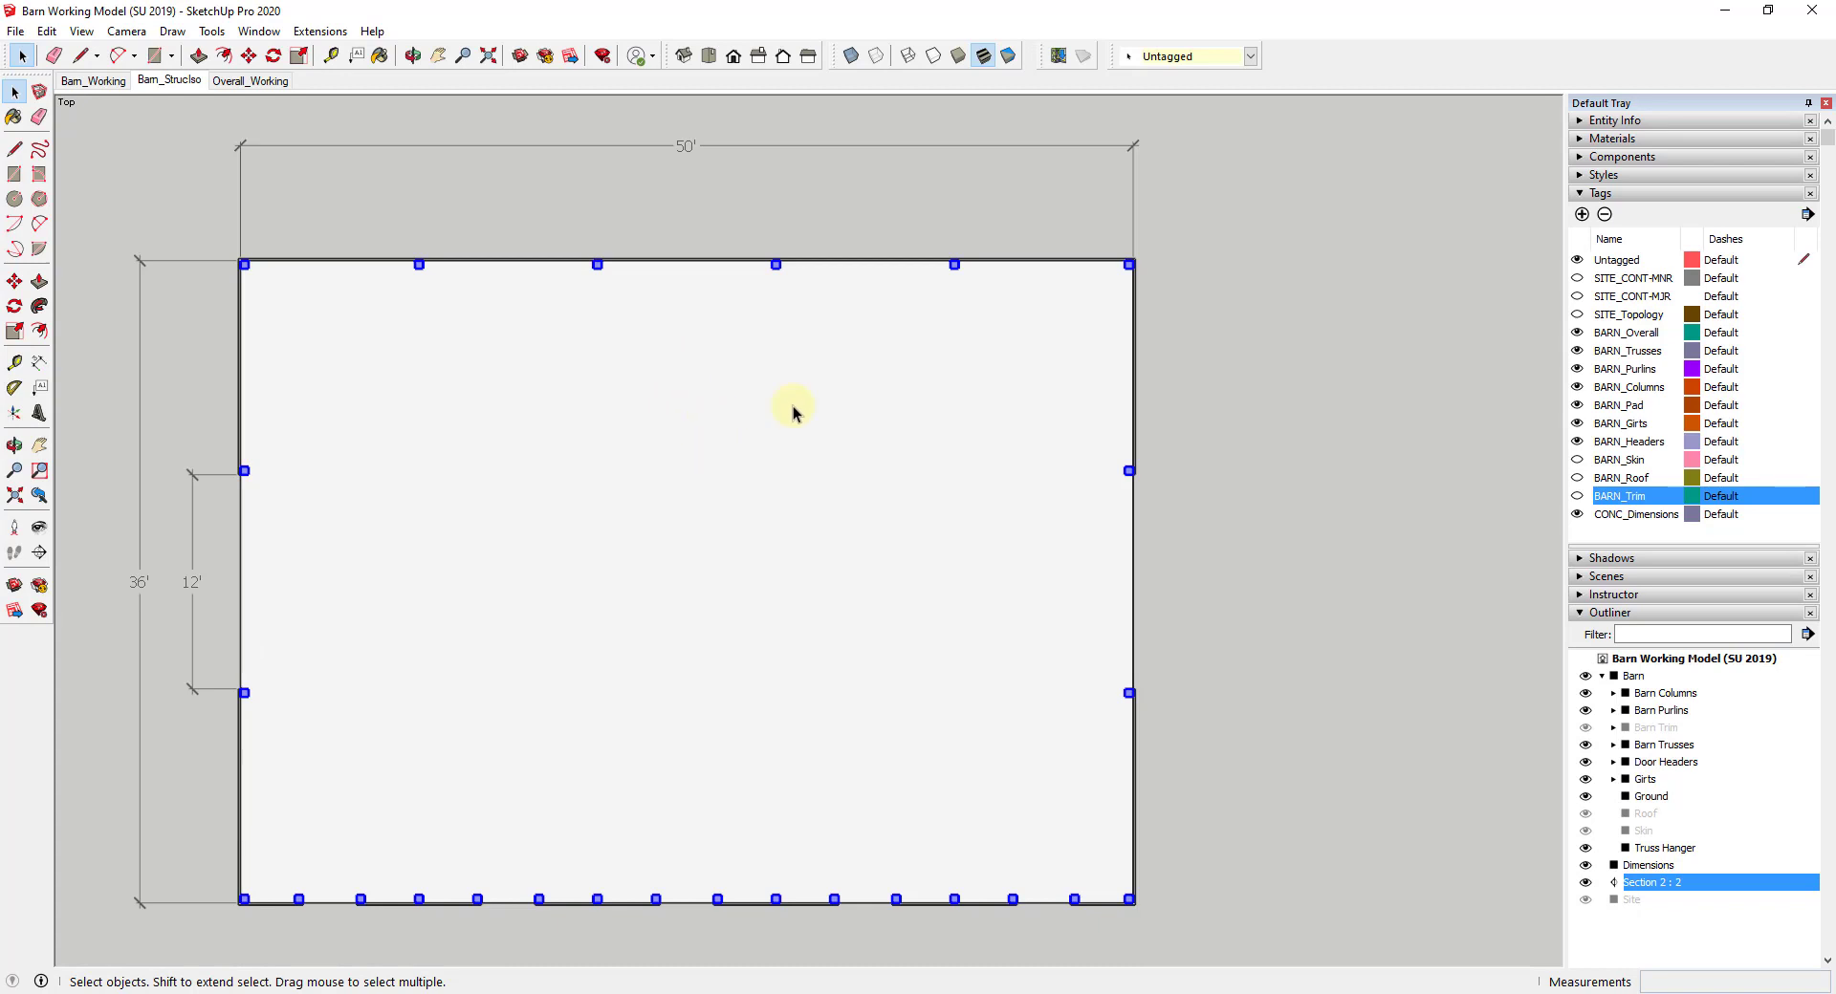
{"action": "scroll", "coordinate": [612, 382], "scroll_direction": "down", "scroll_amount": 2}
{"action": "scroll", "coordinate": [365, 450], "scroll_direction": "up", "scroll_amount": 2}
{"action": "scroll", "coordinate": [639, 264], "scroll_direction": "down", "scroll_amount": 1}
{"action": "scroll", "coordinate": [638, 263], "scroll_direction": "down", "scroll_amount": 1}
{"action": "scroll", "coordinate": [435, 538], "scroll_direction": "up", "scroll_amount": 3}
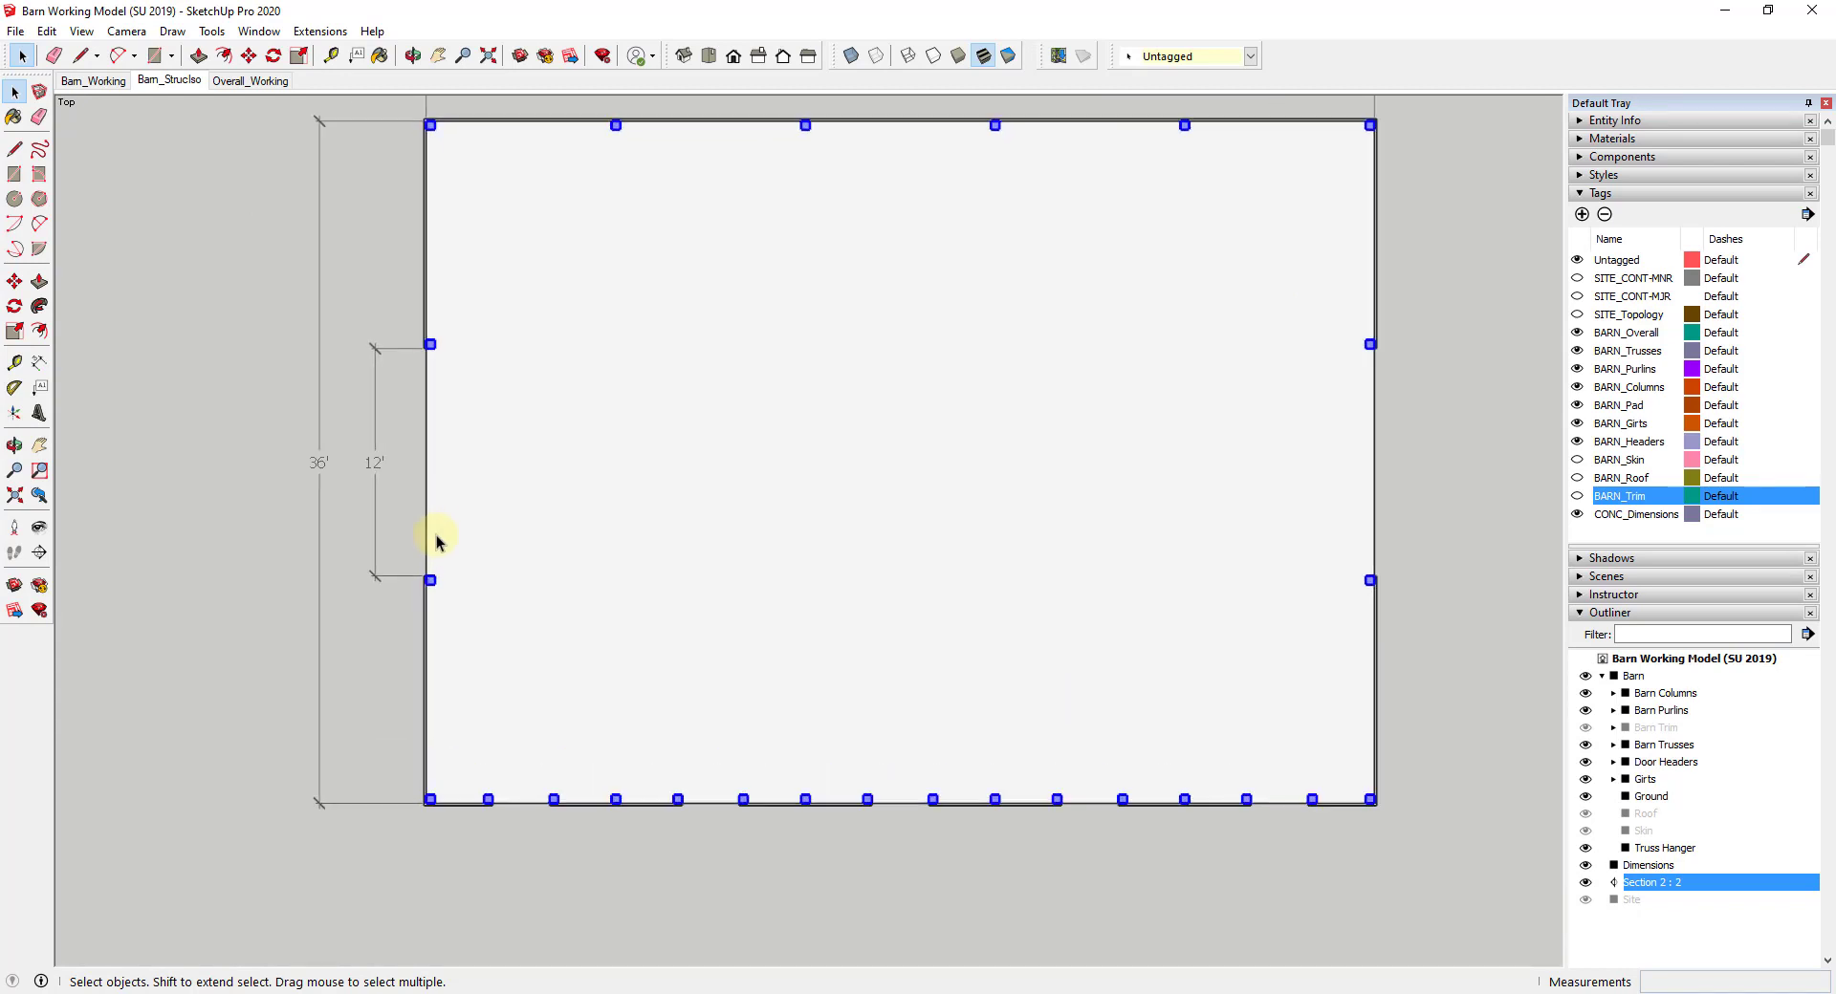
{"action": "scroll", "coordinate": [705, 330], "scroll_direction": "down", "scroll_amount": 1}
{"action": "scroll", "coordinate": [904, 115], "scroll_direction": "up", "scroll_amount": 1}
{"action": "scroll", "coordinate": [736, 734], "scroll_direction": "down", "scroll_amount": 1}
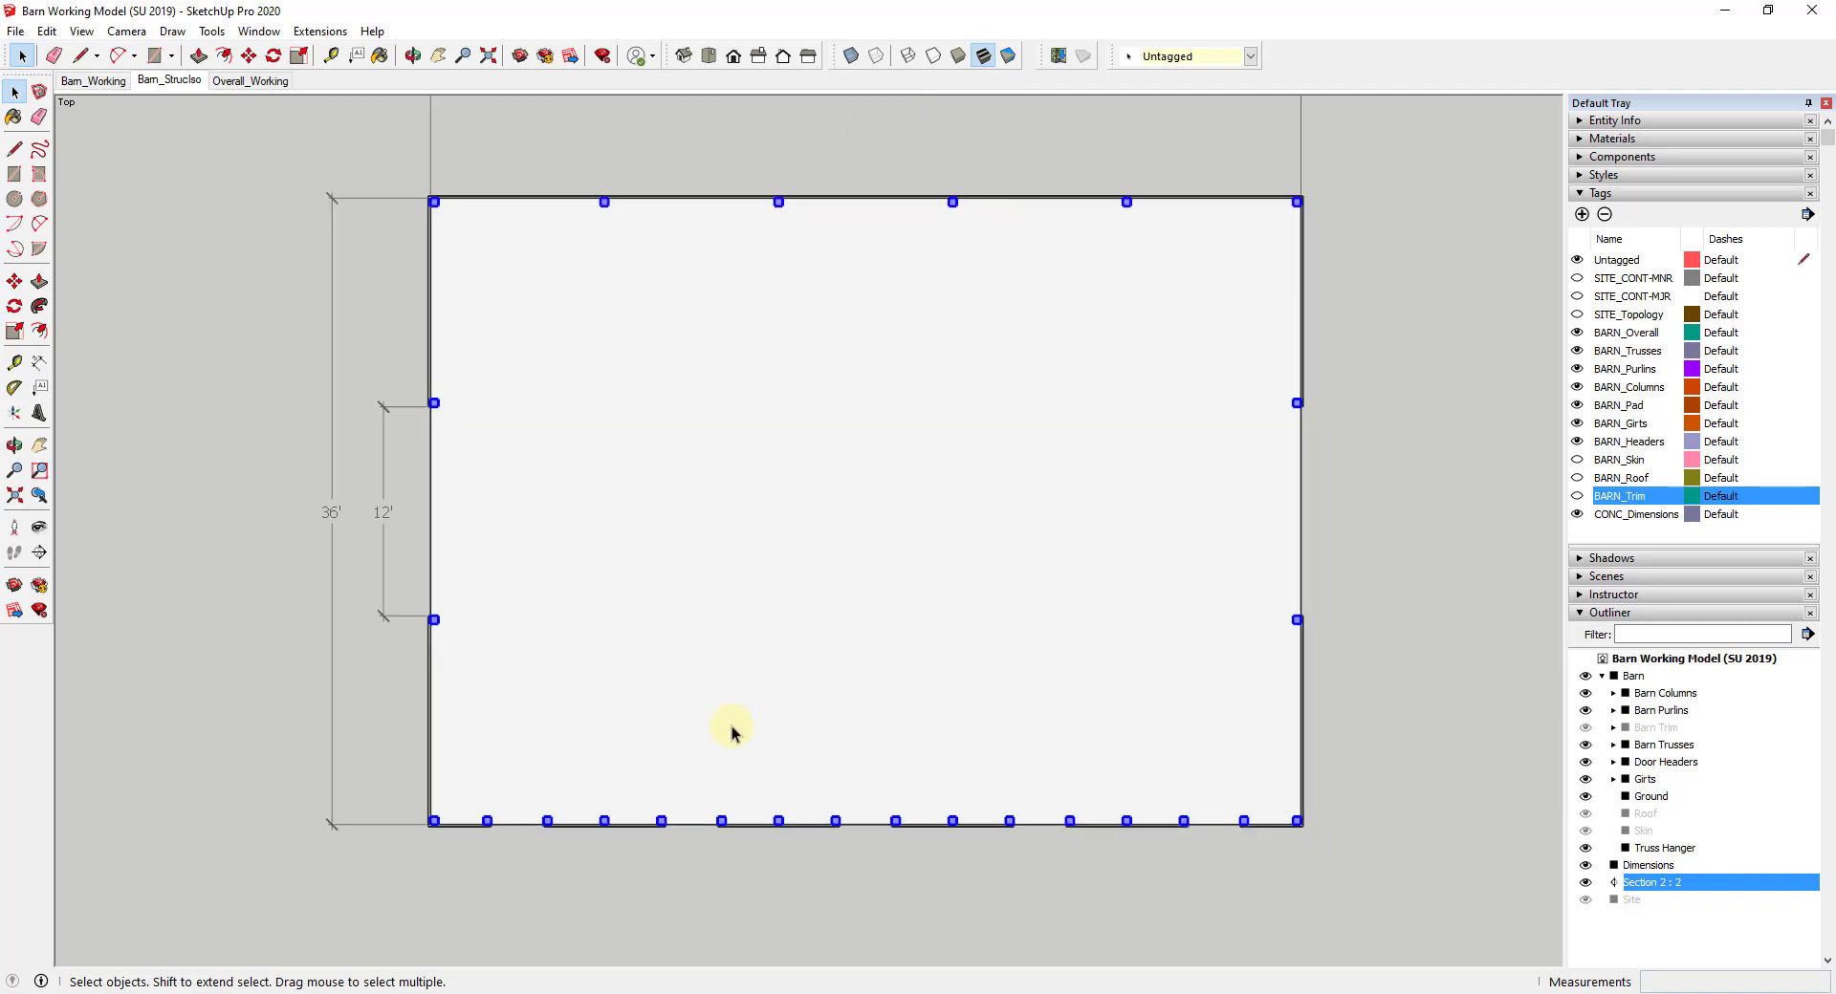
{"action": "scroll", "coordinate": [830, 433], "scroll_direction": "up", "scroll_amount": 1}
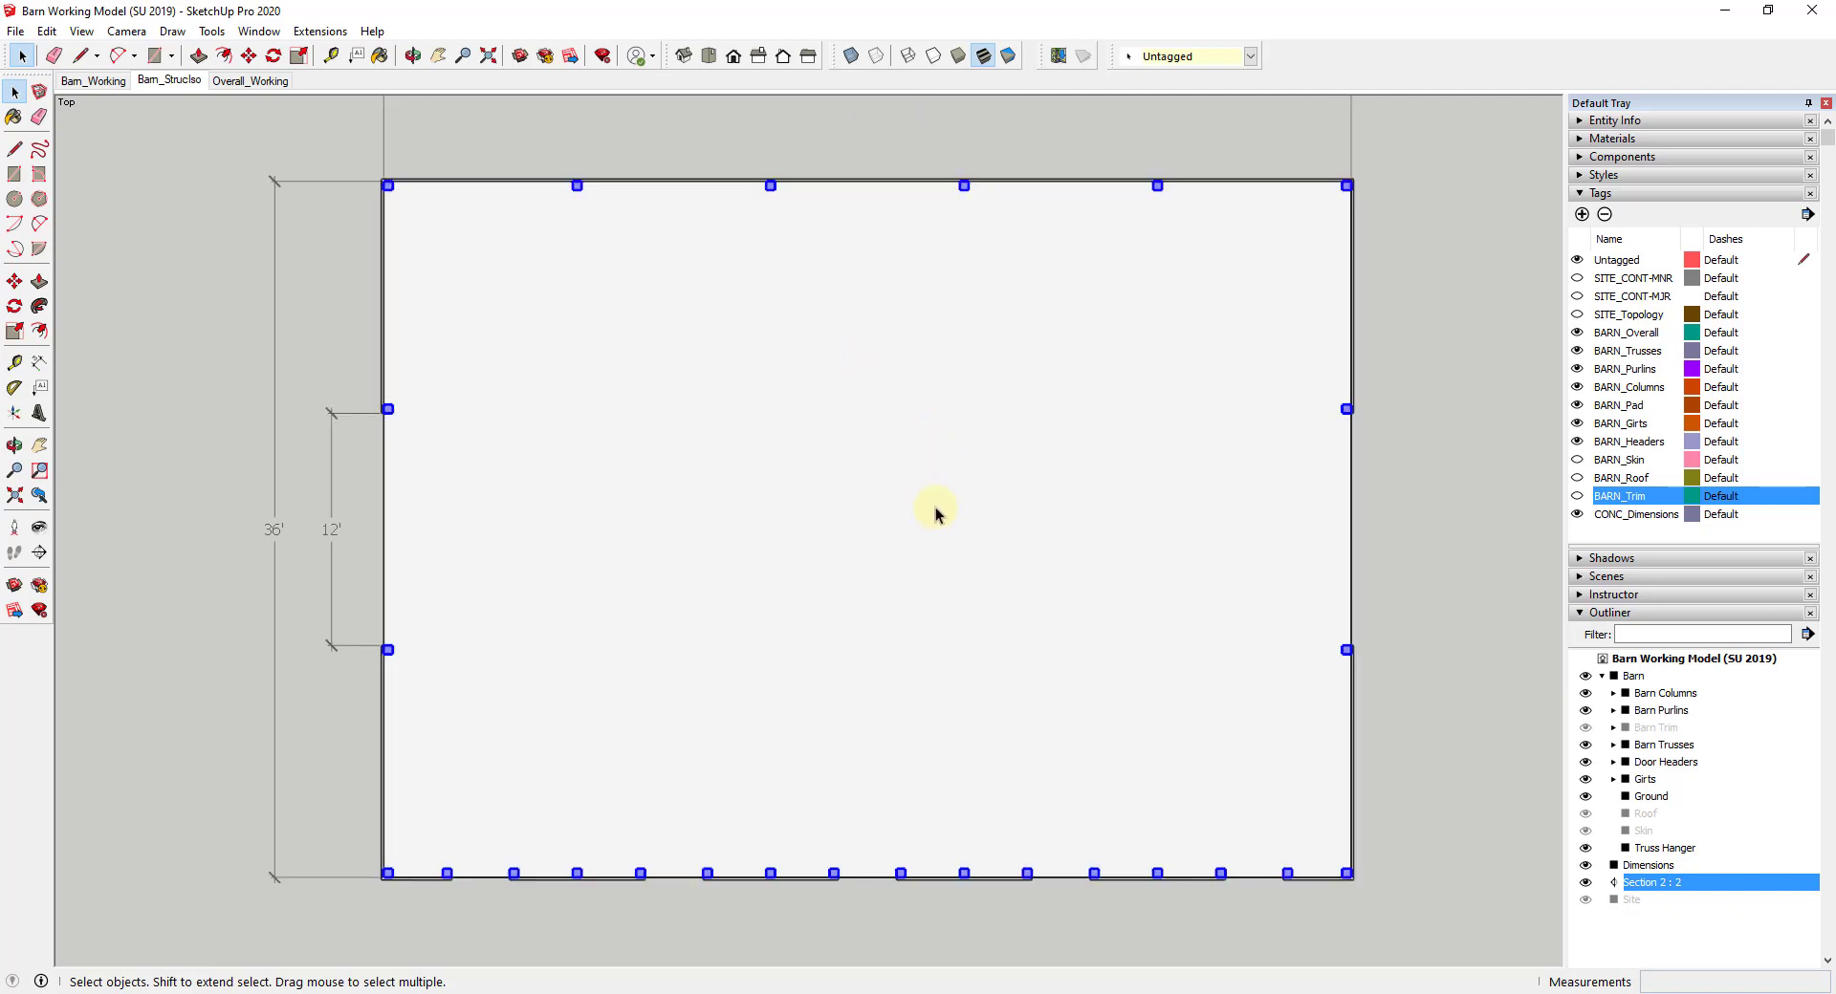
{"action": "scroll", "coordinate": [932, 509], "scroll_direction": "up", "scroll_amount": 1}
{"action": "scroll", "coordinate": [932, 508], "scroll_direction": "down", "scroll_amount": 1}
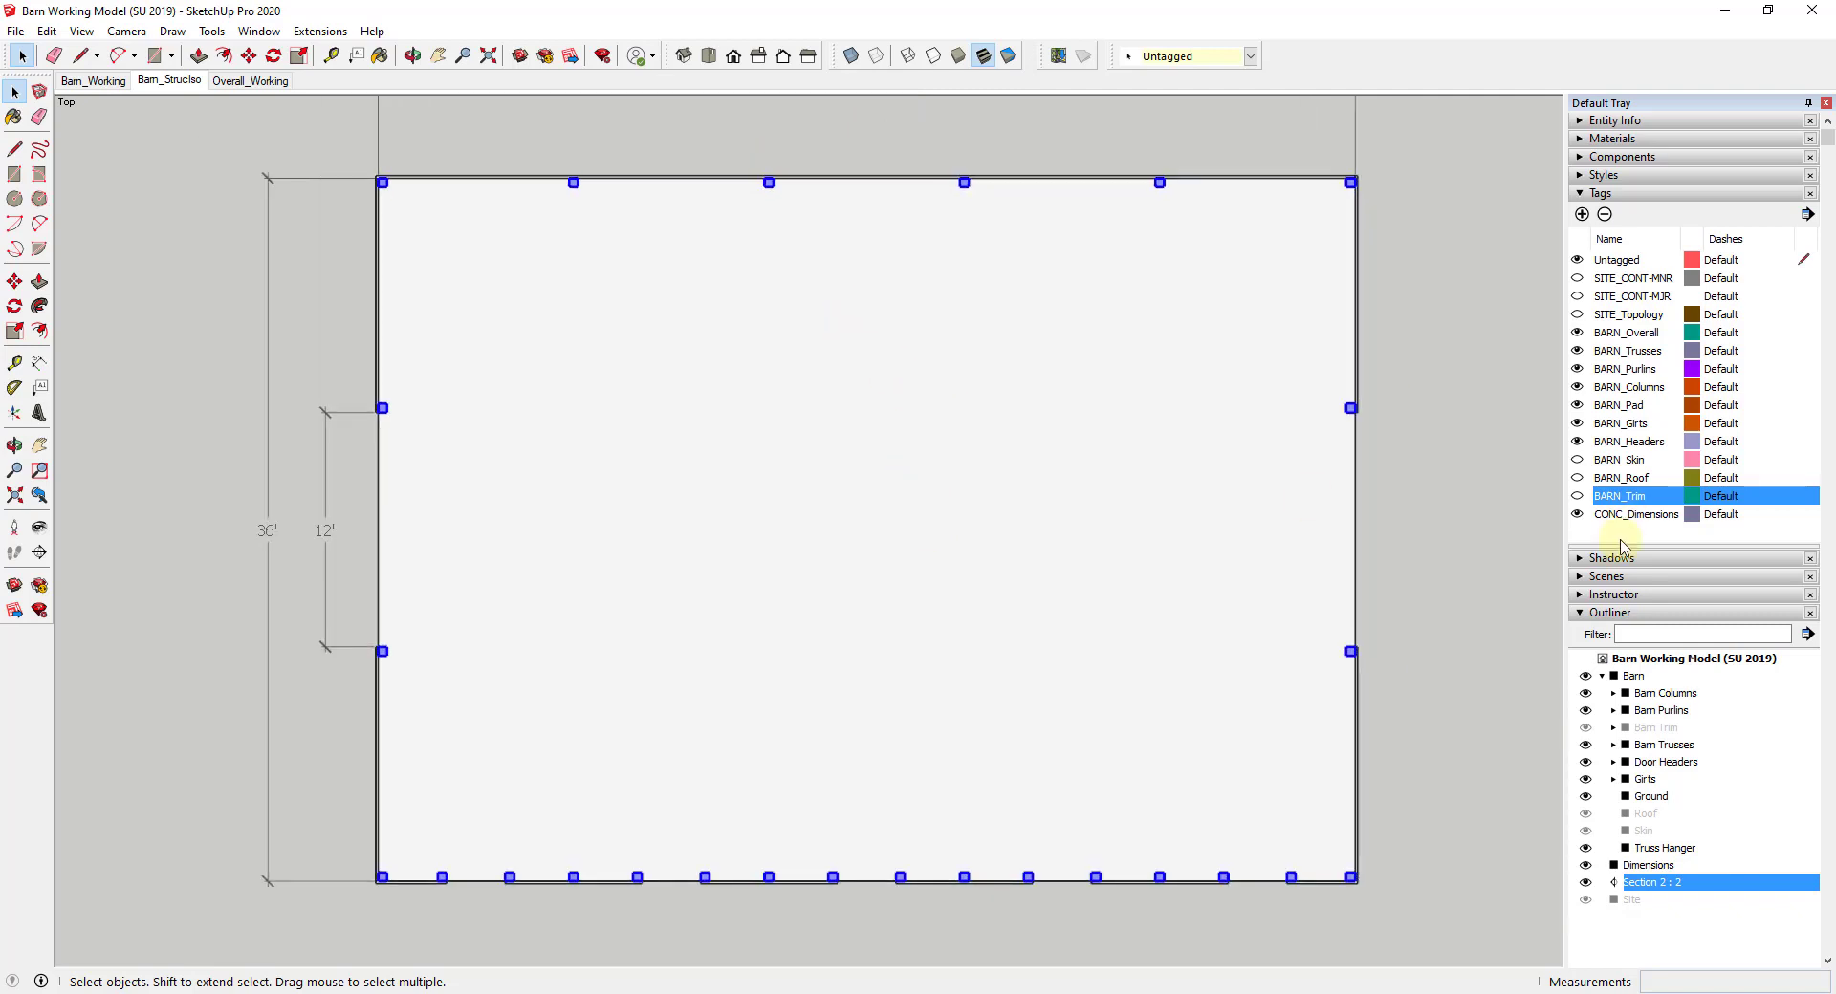
Step: Hide the dimensions in the plan view by turning off the CONC_Dimensions tag
{"action": "left_click", "coordinate": [328, 525]}
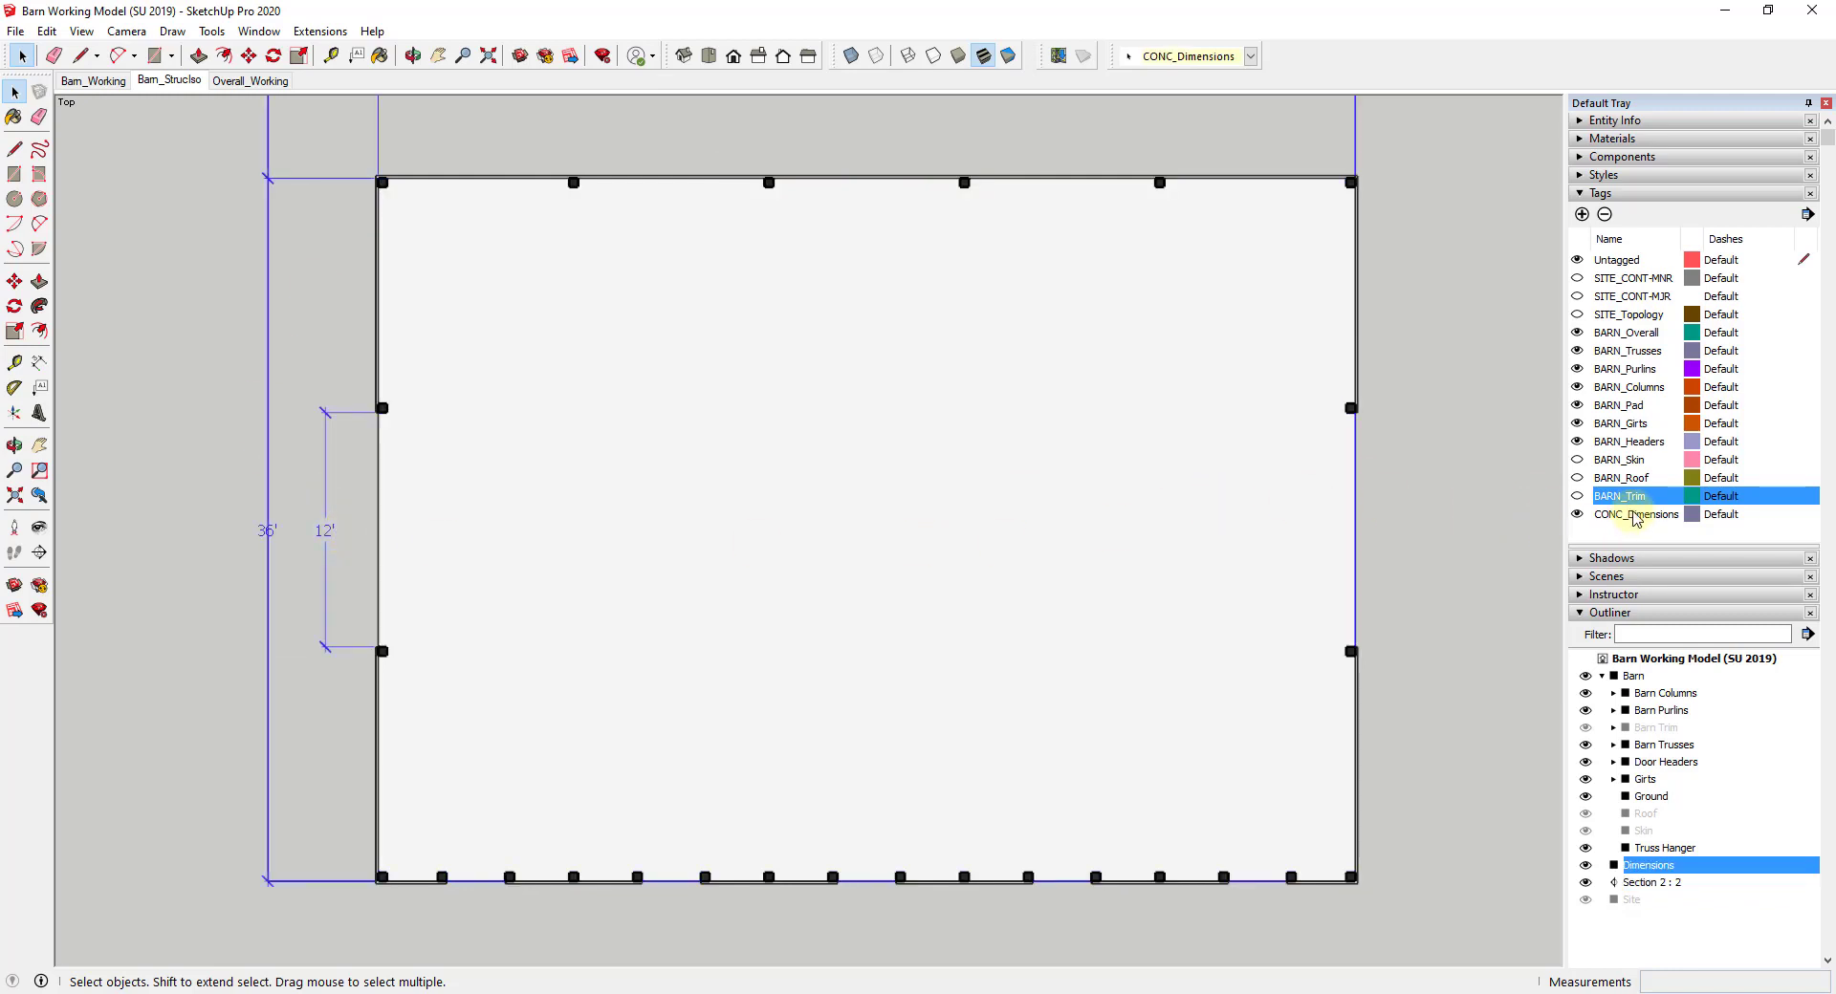
{"action": "left_click", "coordinate": [1576, 516]}
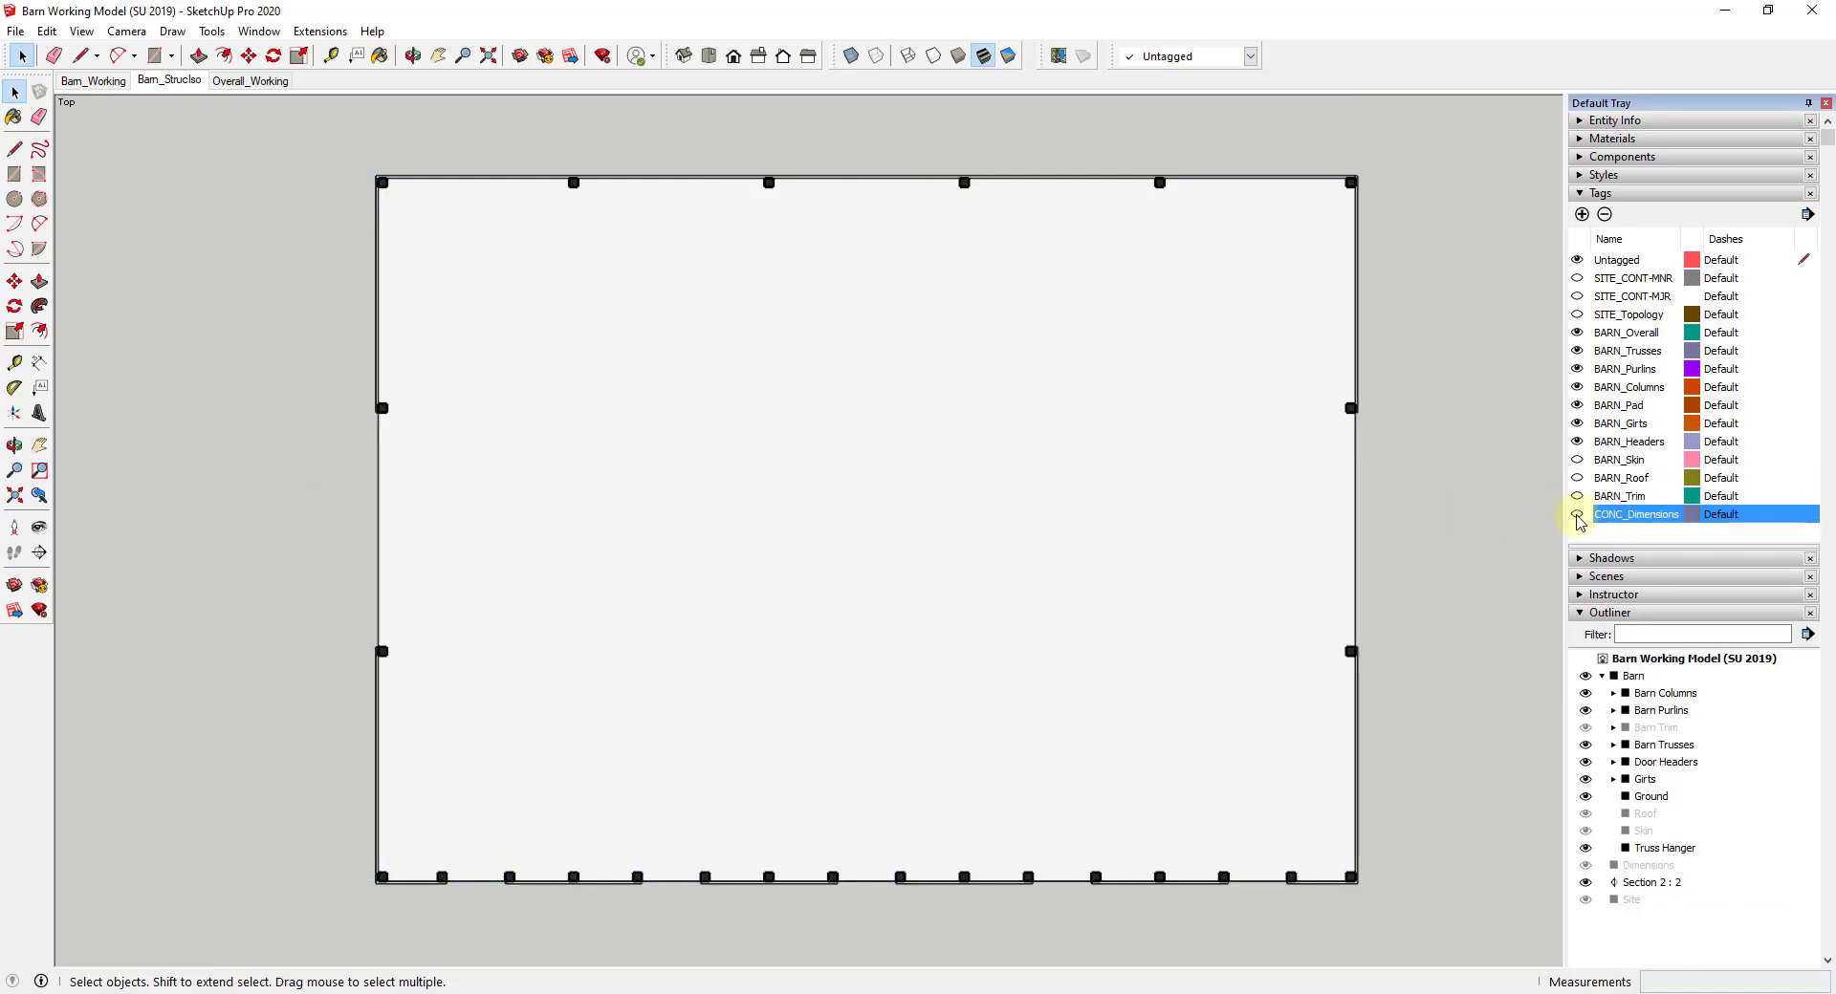
{"action": "left_click", "coordinate": [1448, 498]}
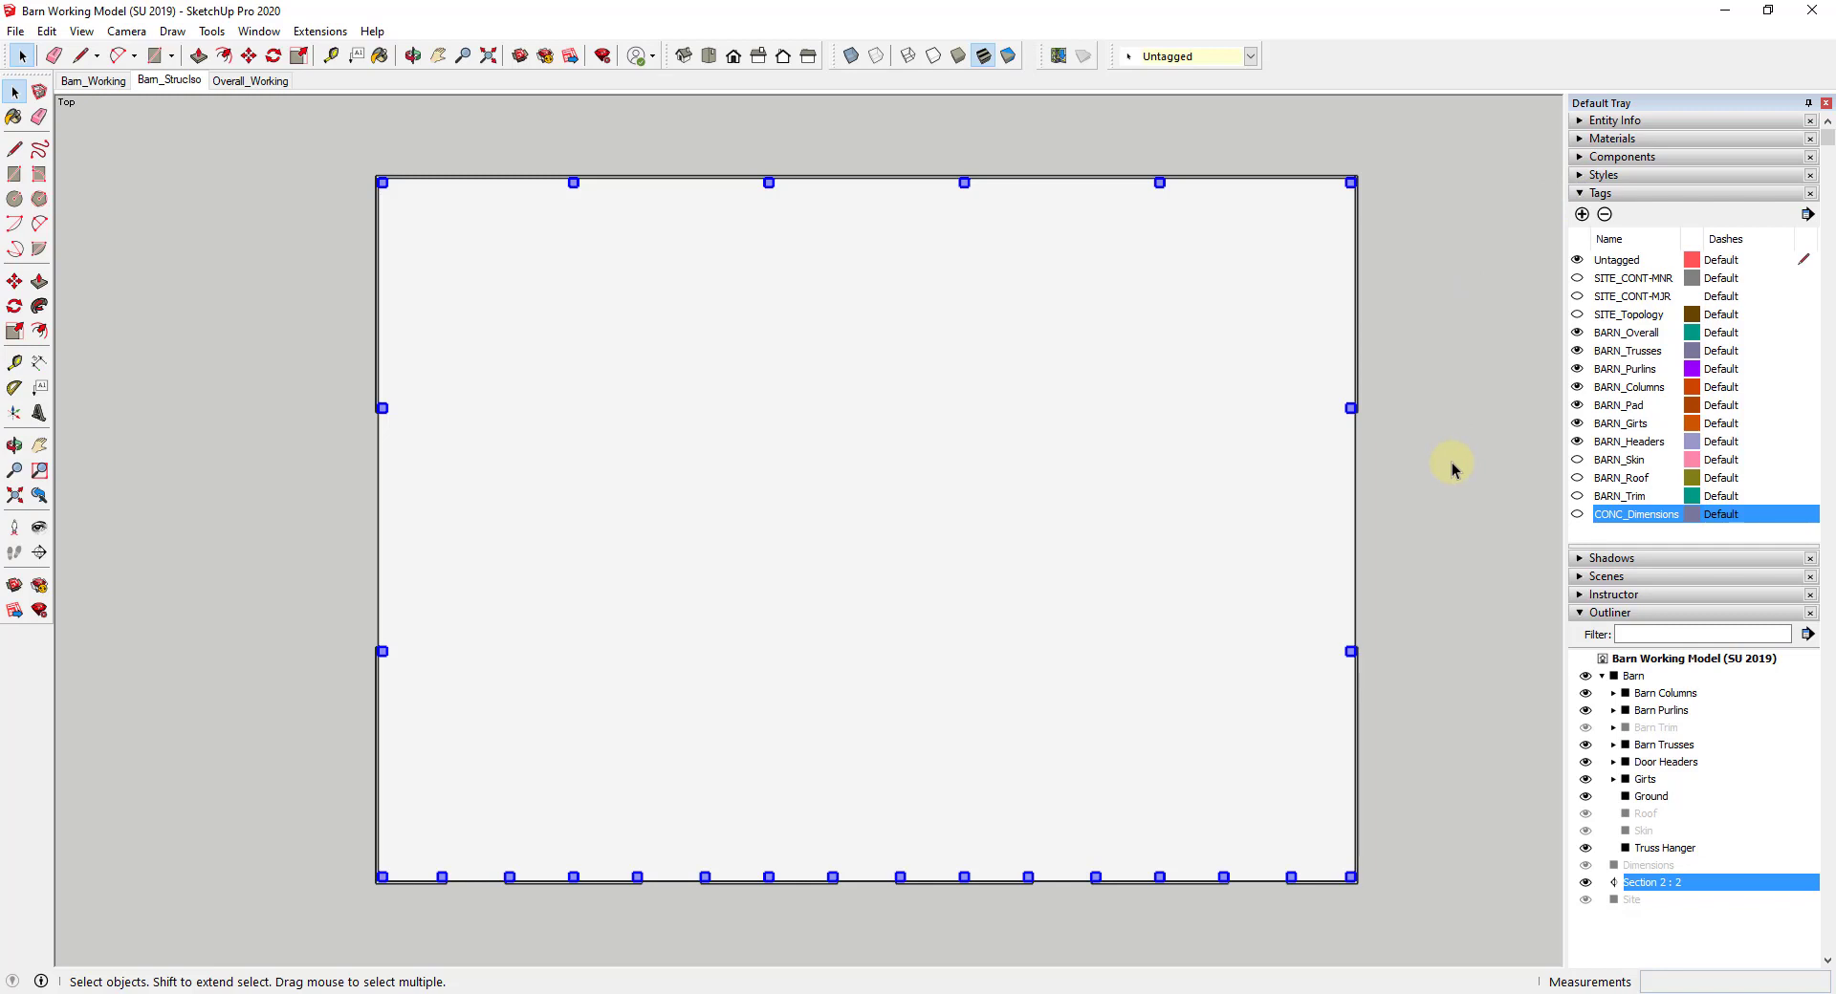
Step: Apply the HiddenLine style from the Default Styles collection to the plan view
{"action": "left_click", "coordinate": [1596, 175]}
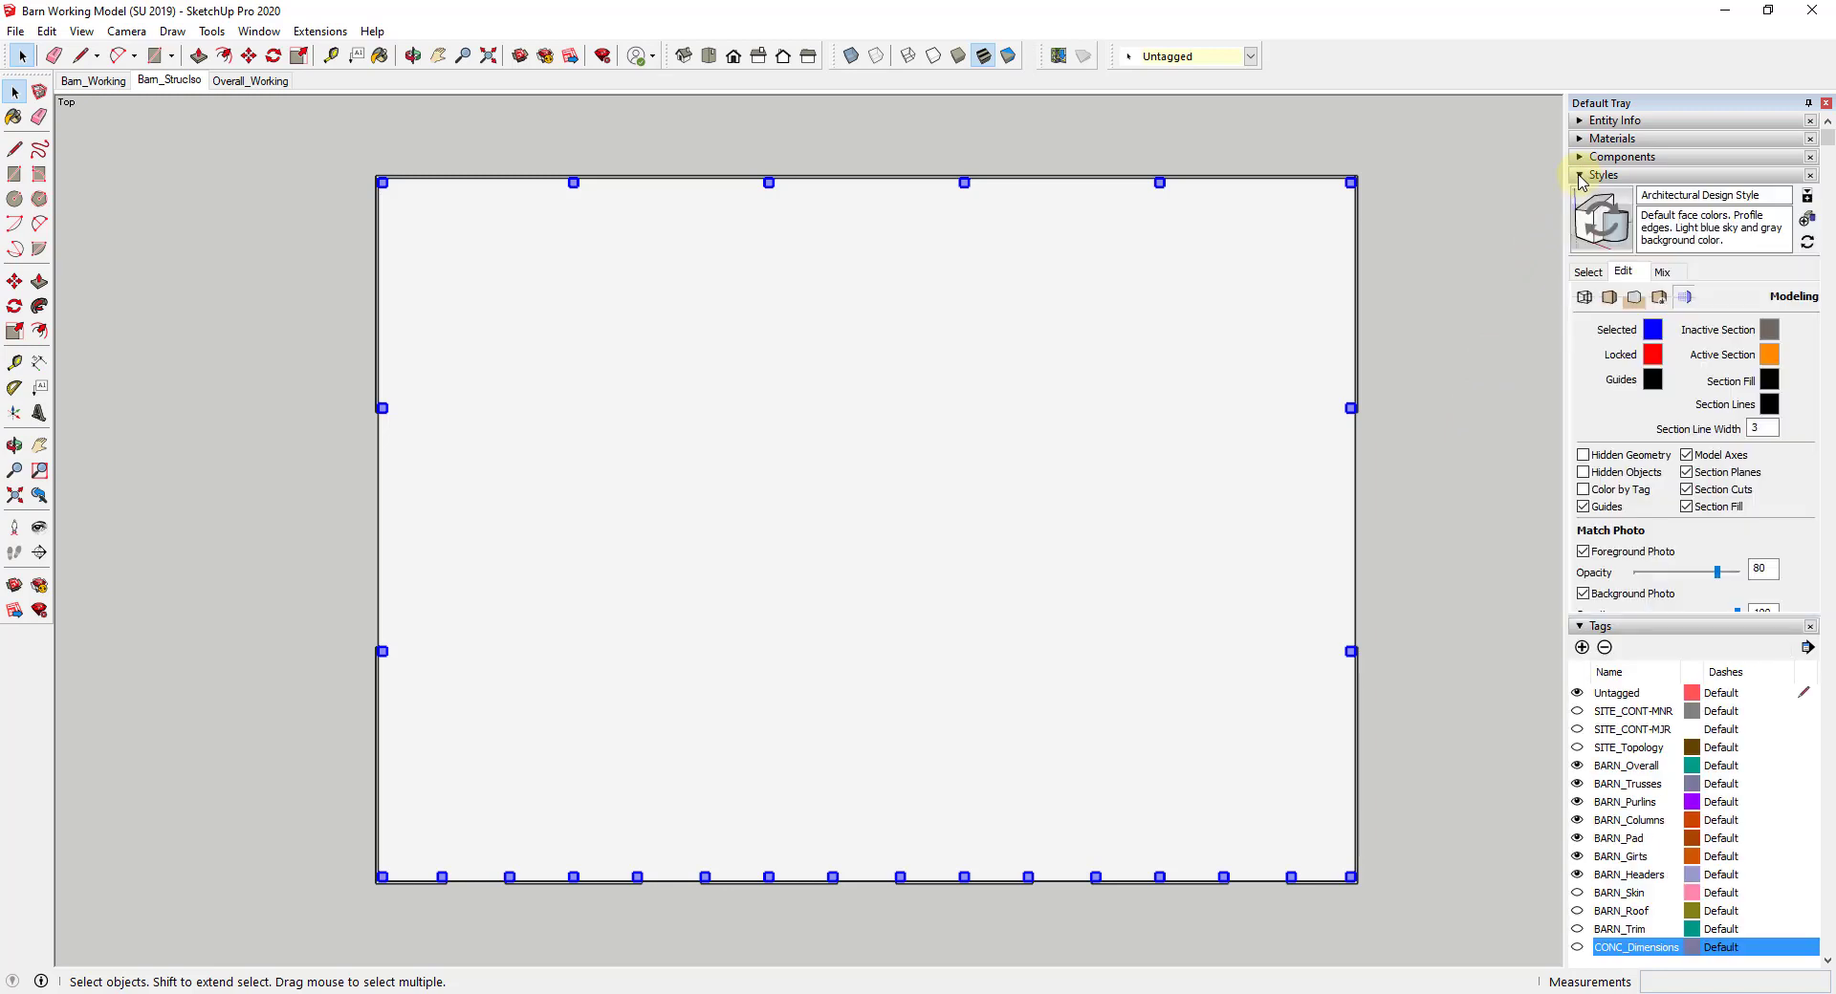
{"action": "left_click", "coordinate": [1587, 274]}
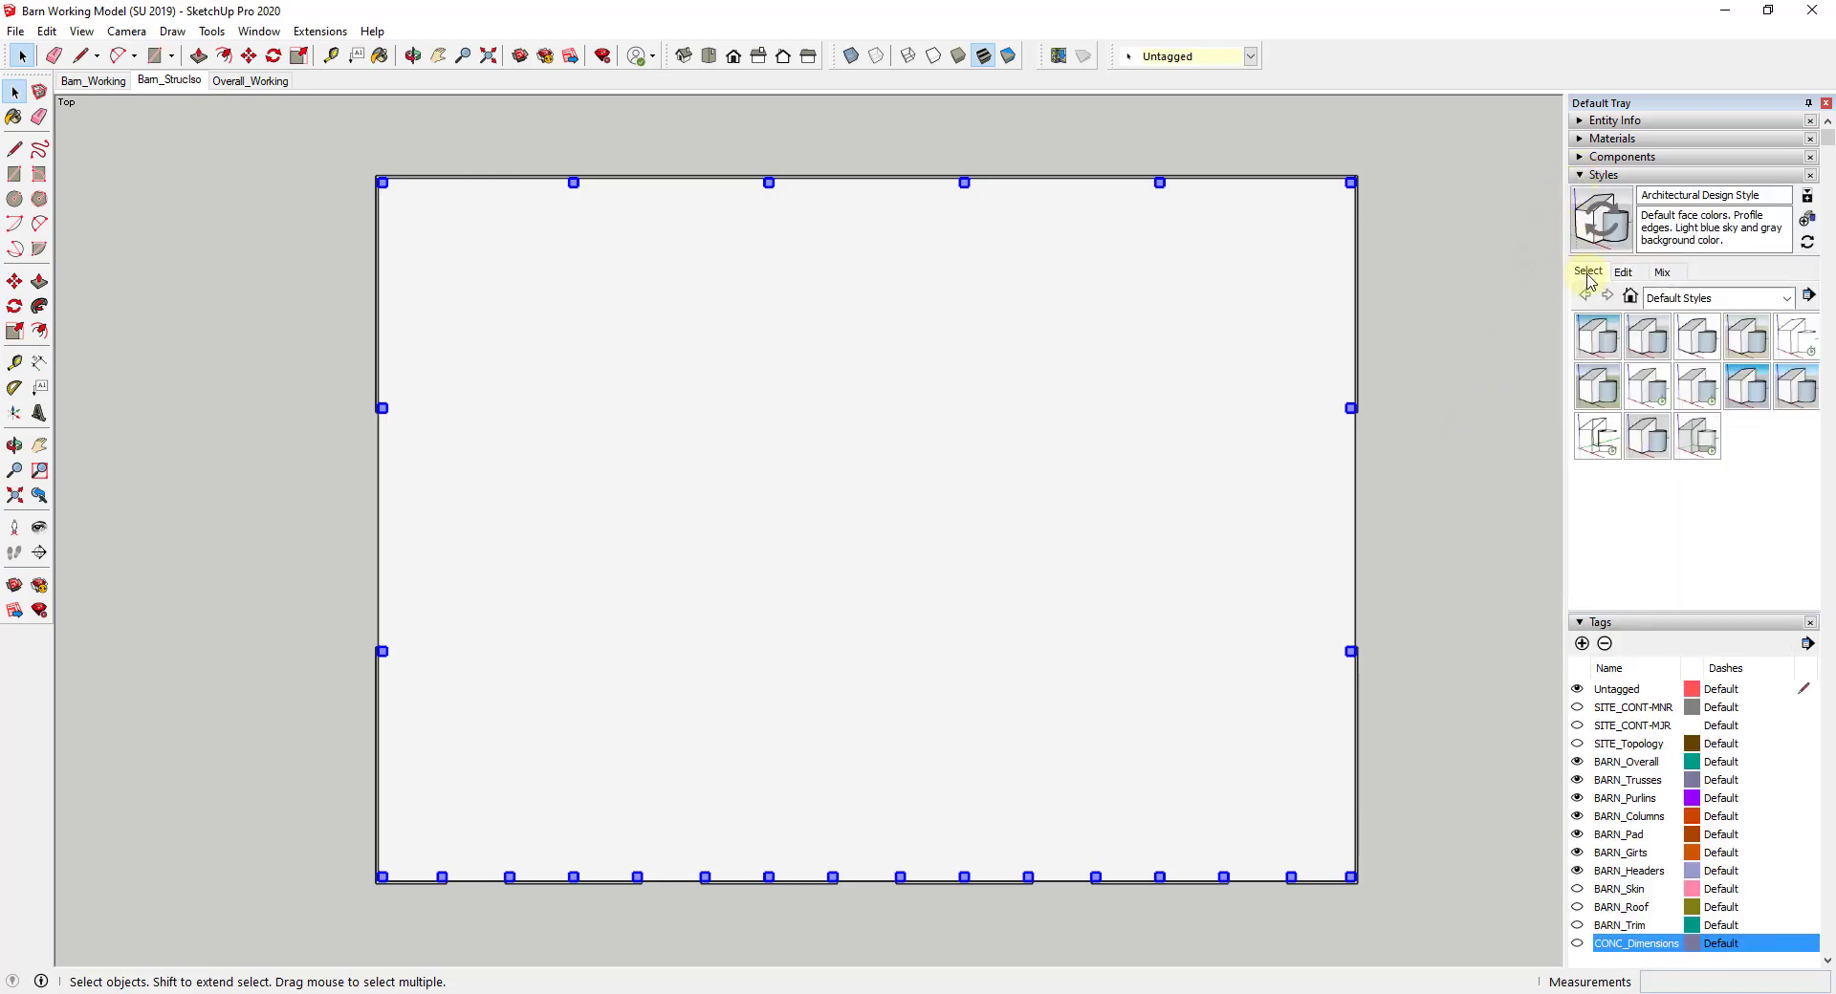
{"action": "left_click", "coordinate": [1798, 348]}
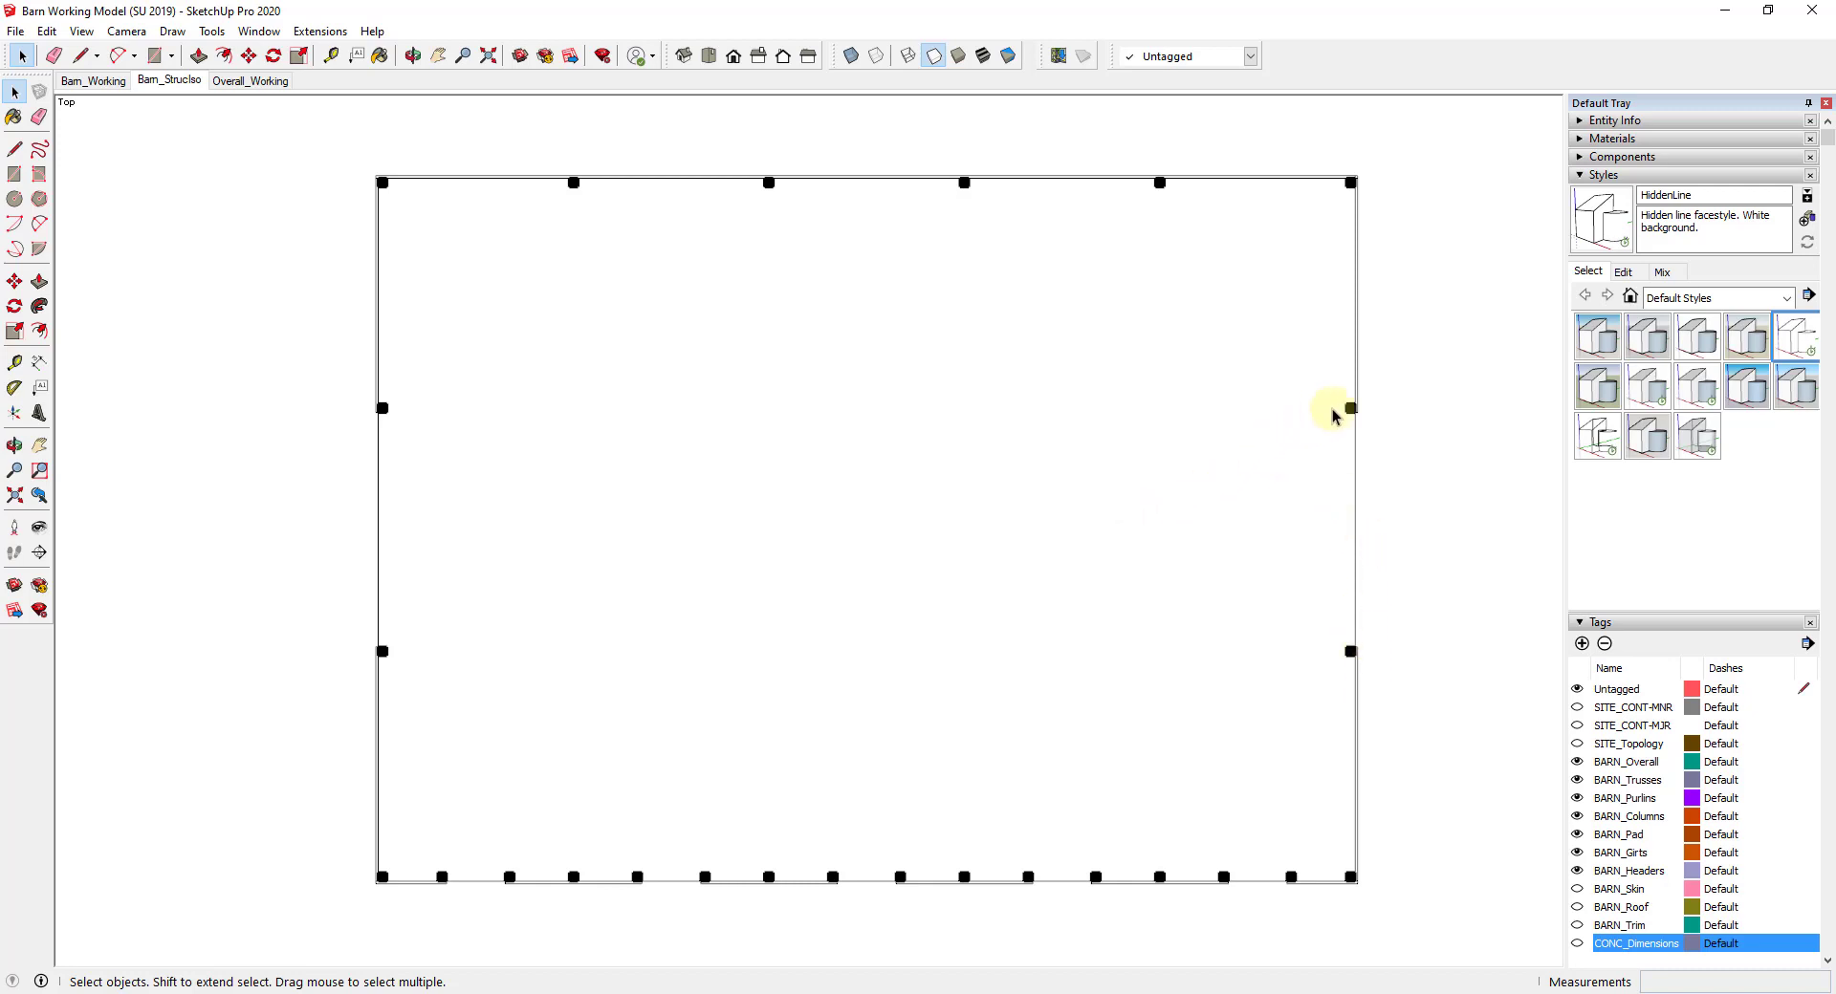
Step: Turn off Section Fill in the HiddenLine style and set the section line width to 5
{"action": "scroll", "coordinate": [1344, 411], "scroll_direction": "up", "scroll_amount": 5}
{"action": "scroll", "coordinate": [1319, 413], "scroll_direction": "up", "scroll_amount": 2}
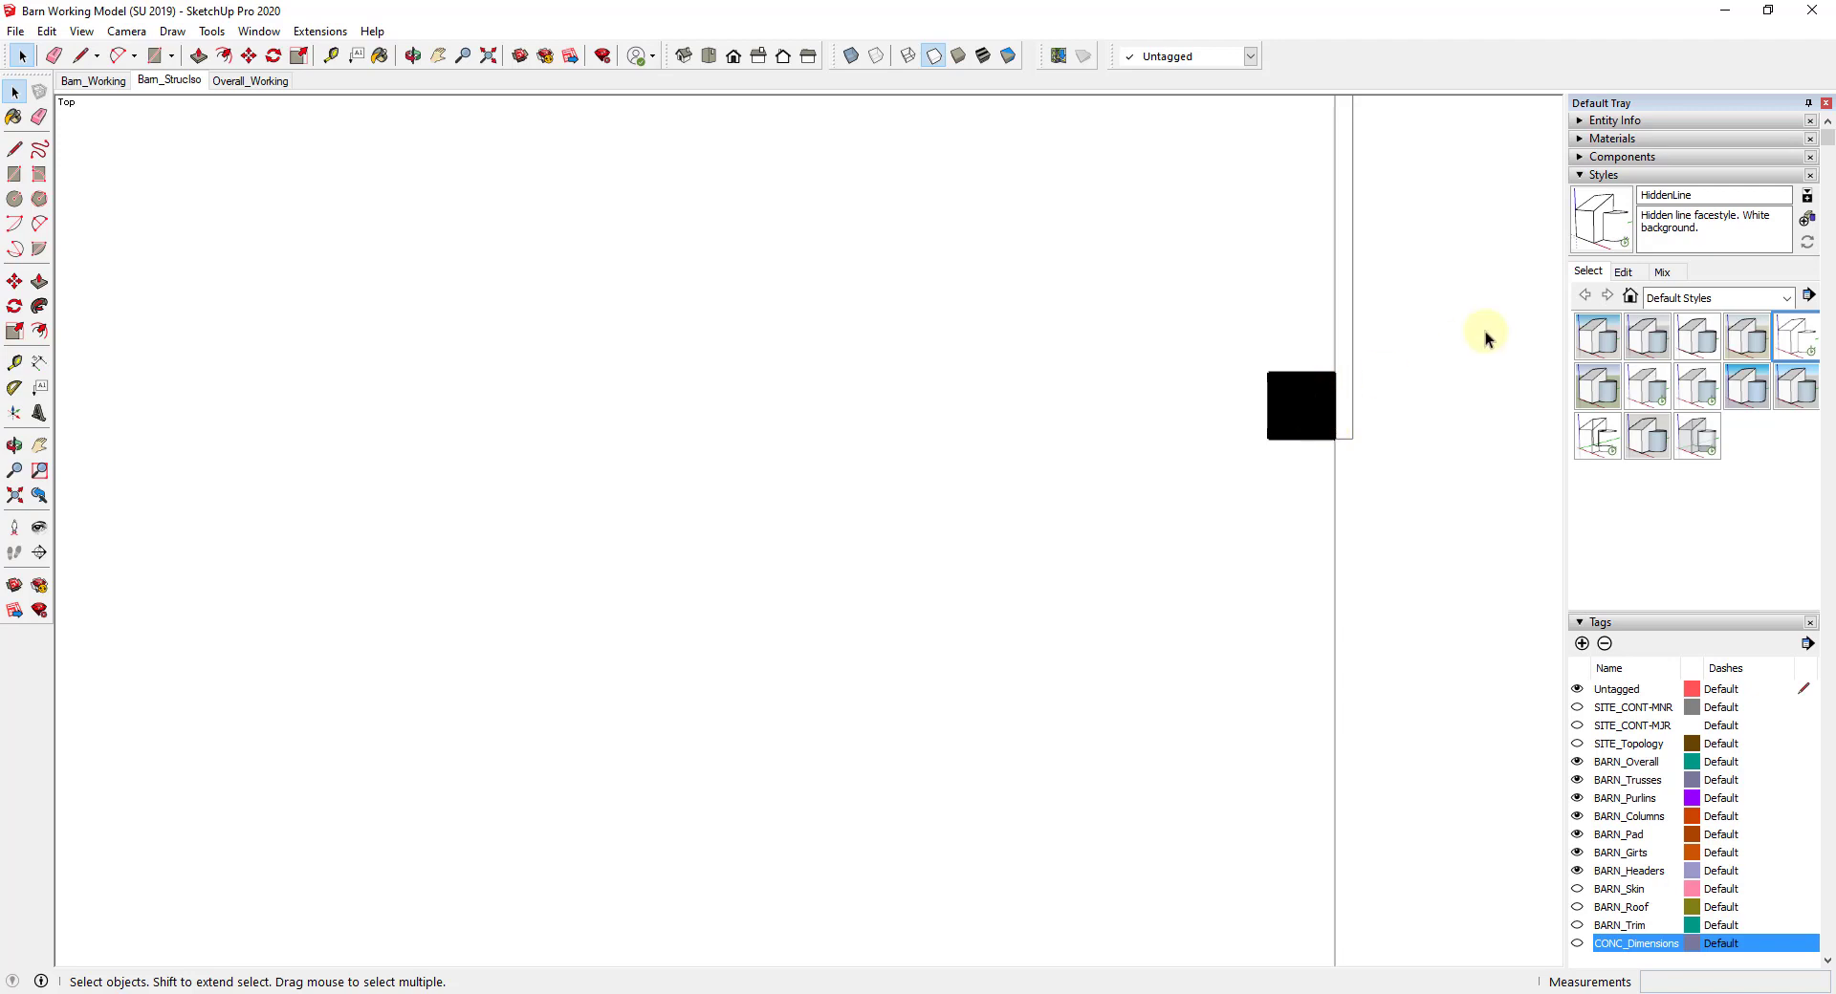
{"action": "left_click", "coordinate": [1635, 274]}
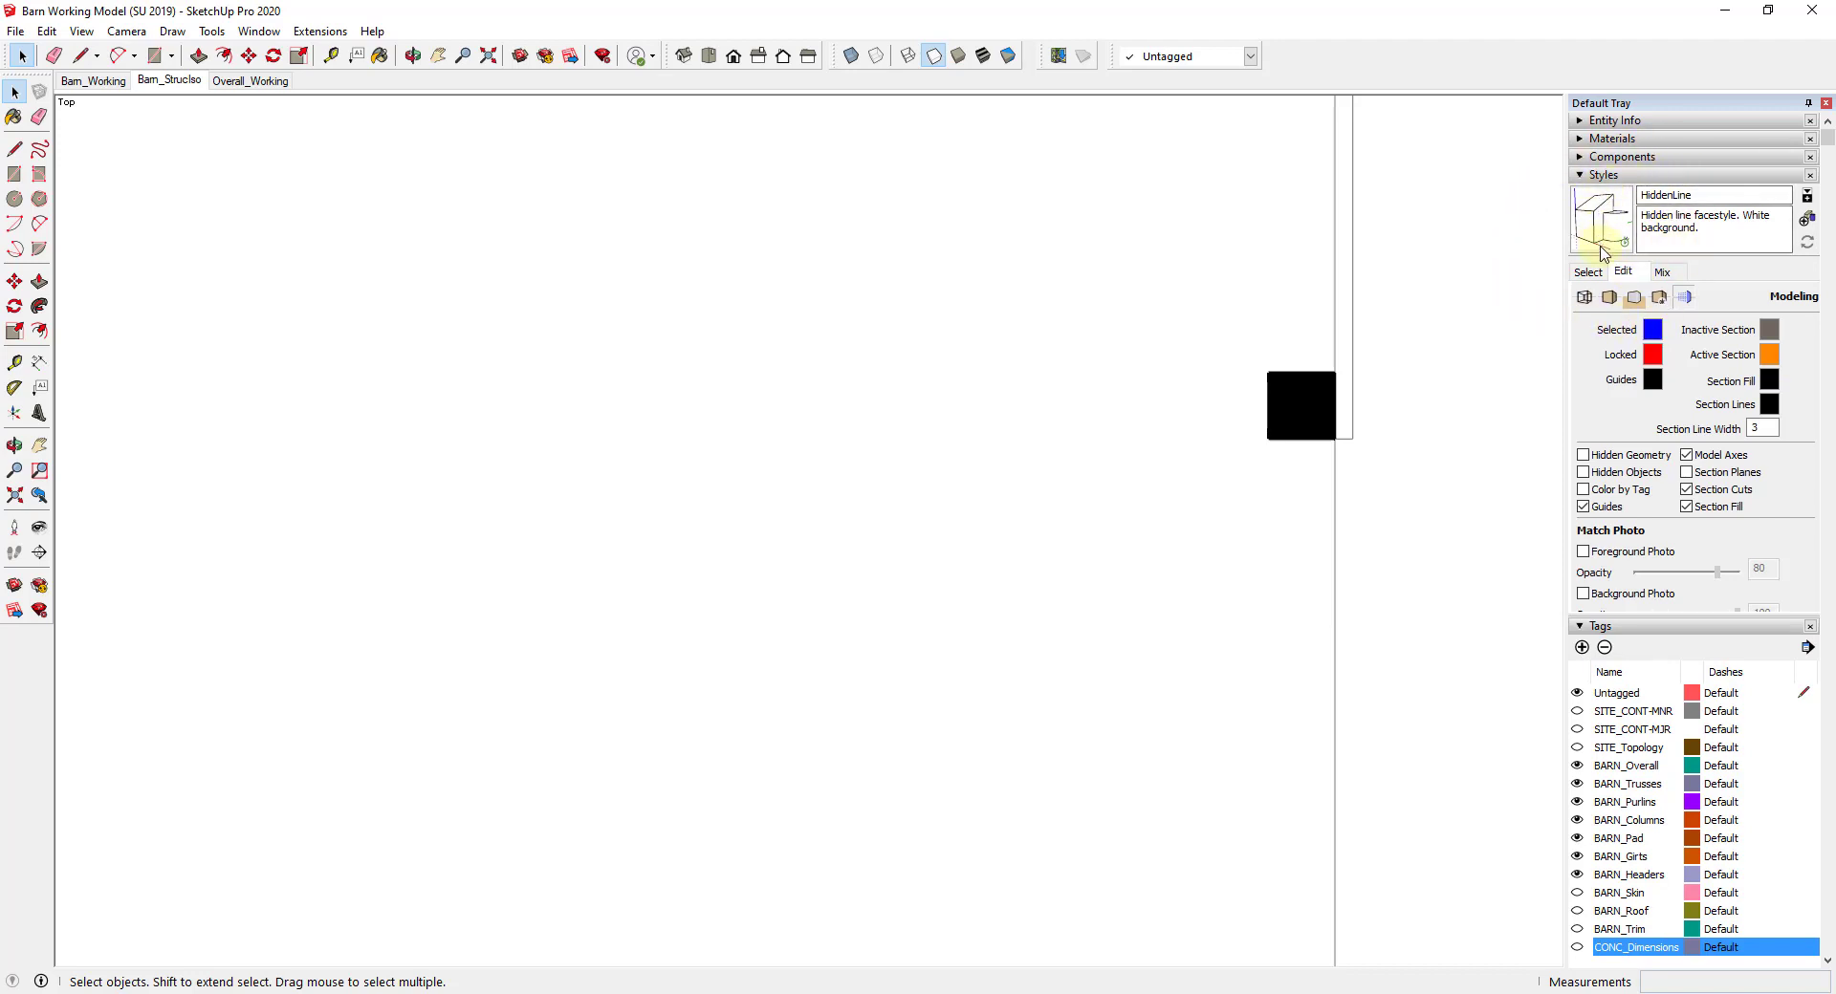
{"action": "left_click", "coordinate": [1686, 507]}
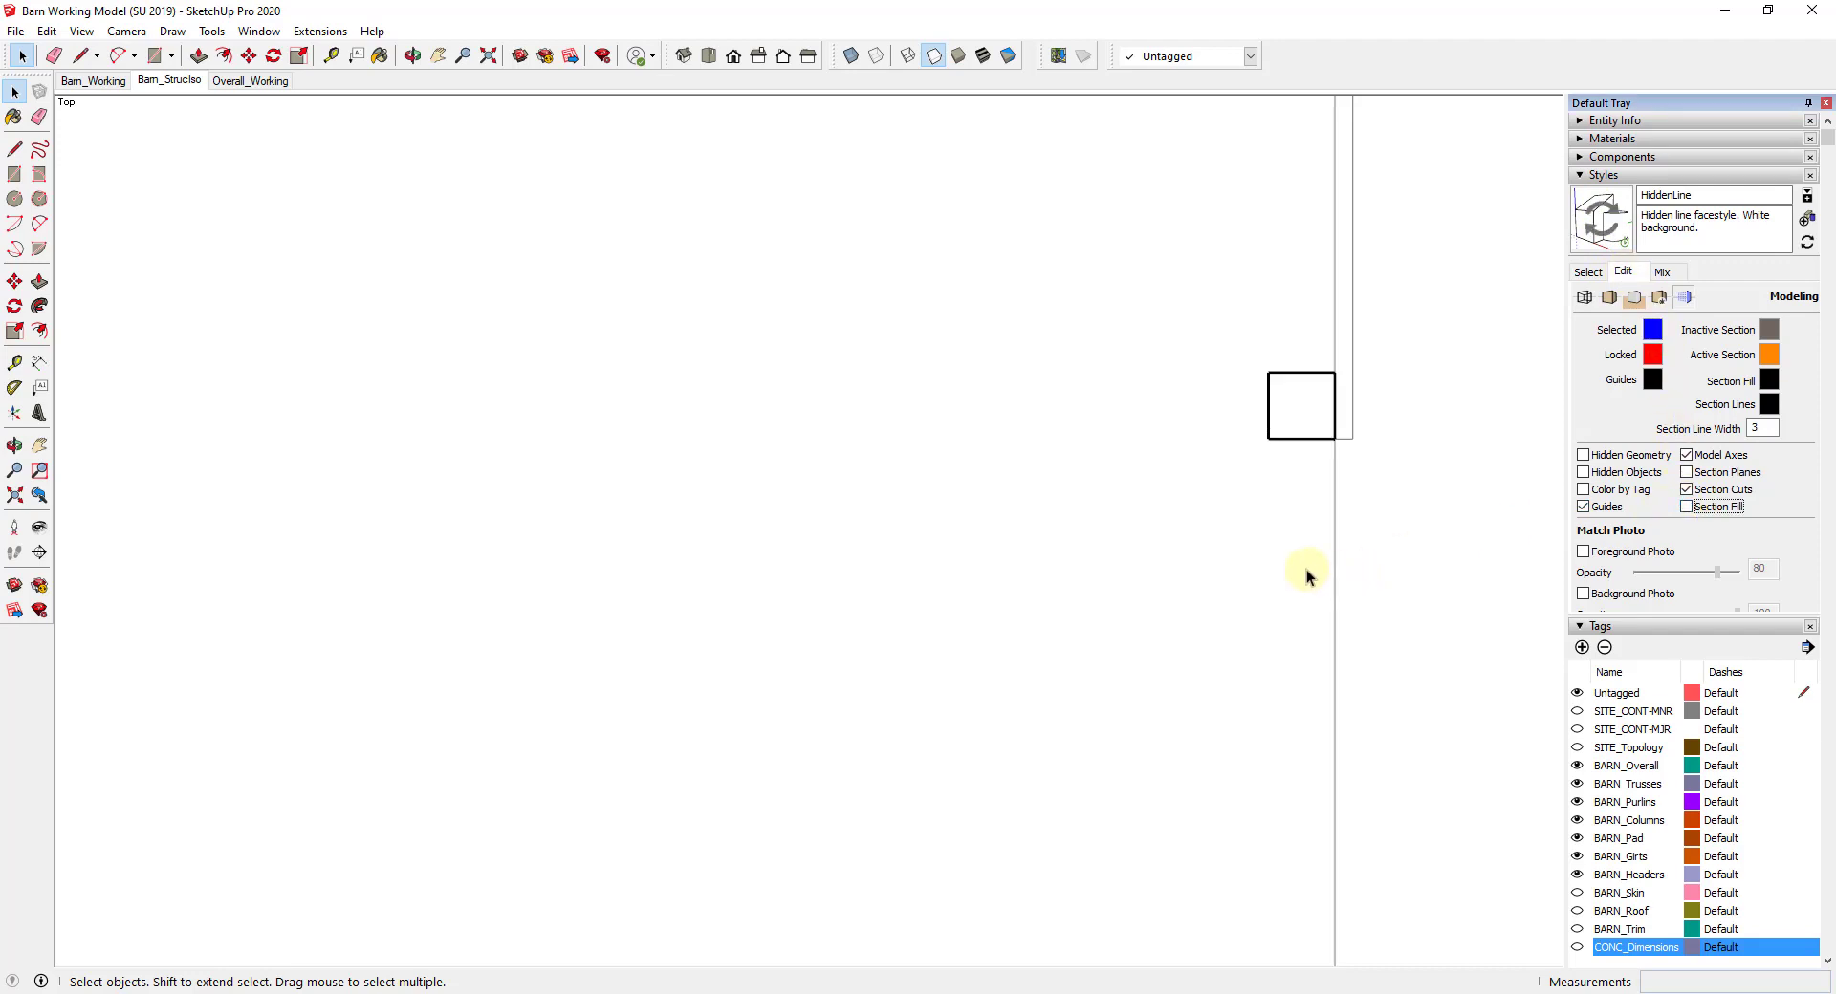
{"action": "left_click", "coordinate": [1767, 428]}
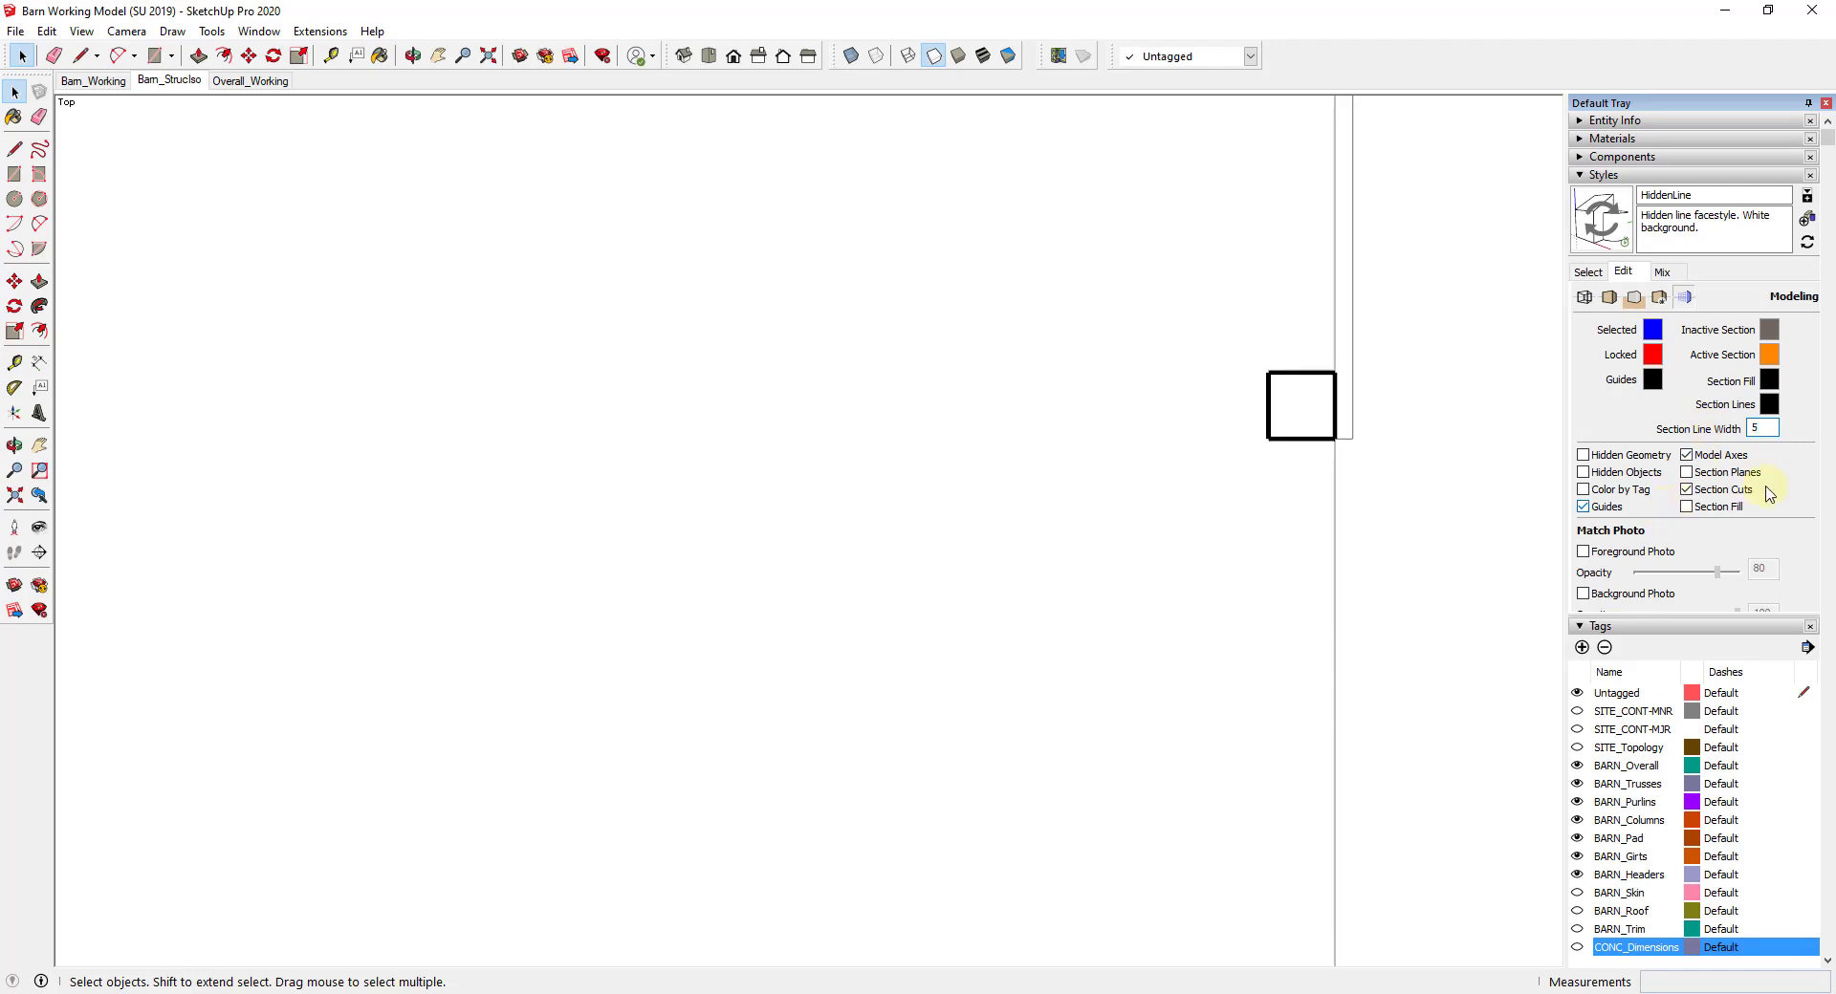
Step: Set the HiddenLine style's section line width to 1 and update the style with the changes
{"action": "left_click", "coordinate": [1764, 428]}
{"action": "type", "text": "1"}
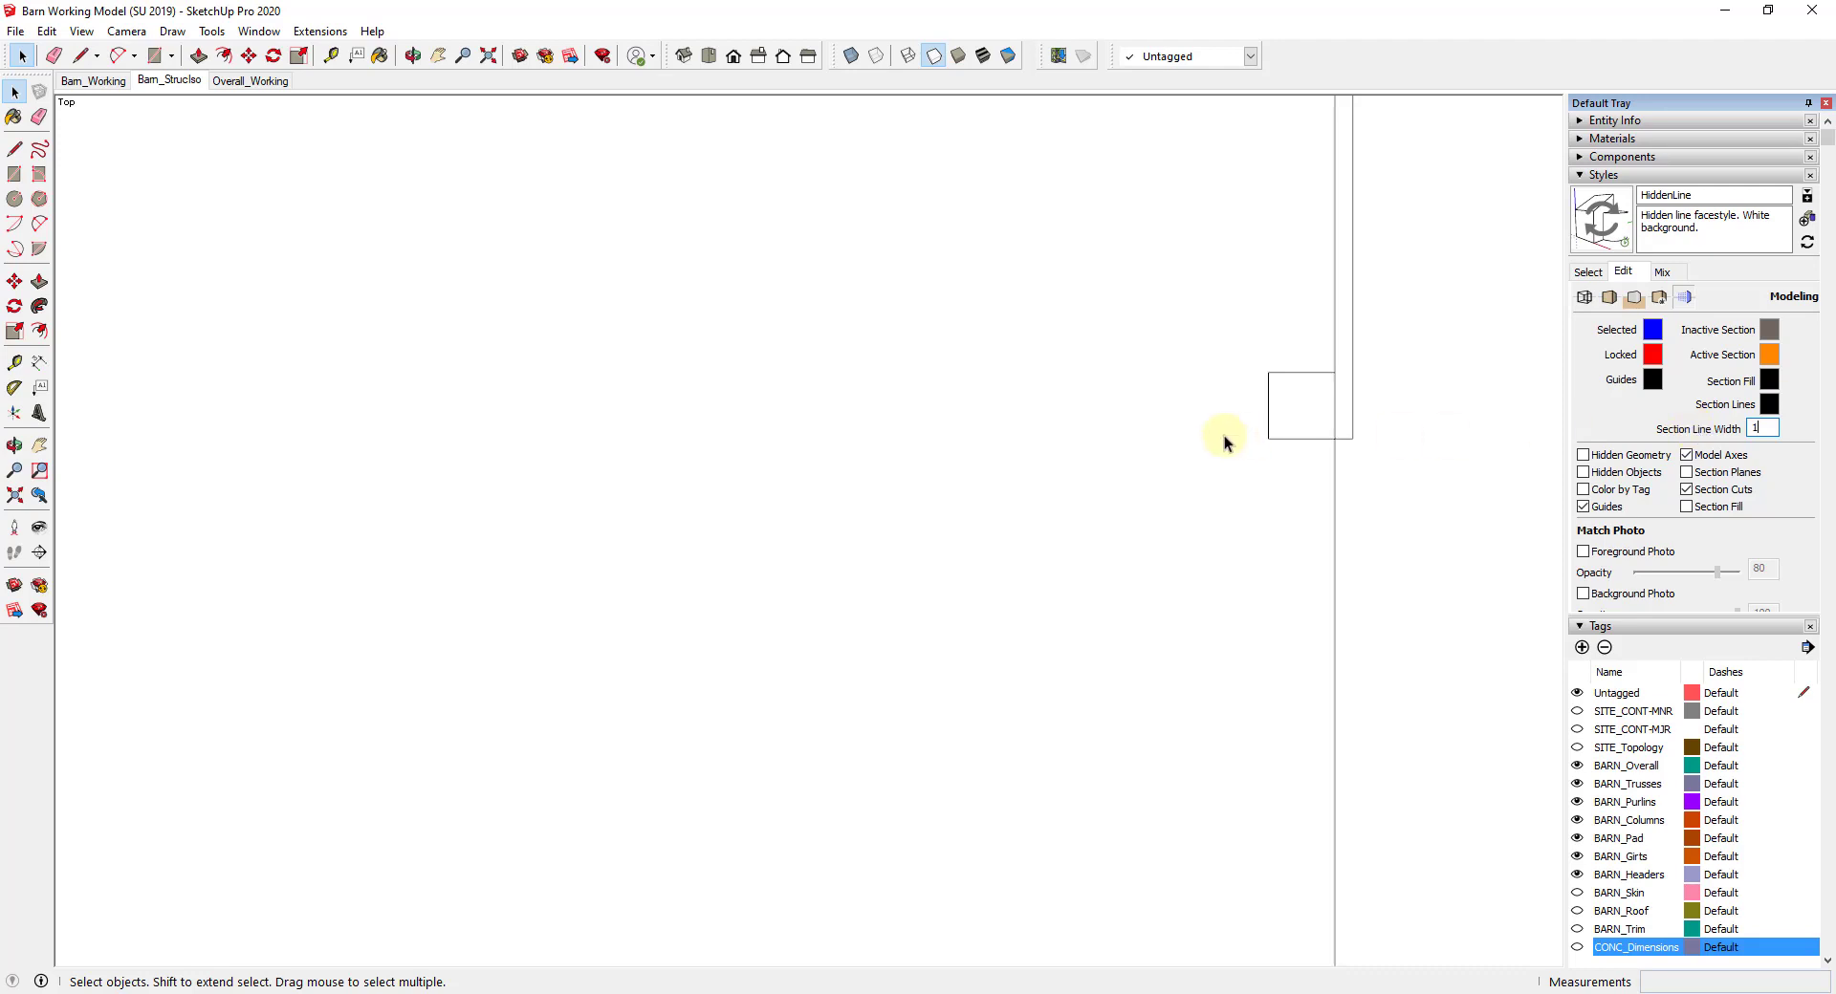
{"action": "scroll", "coordinate": [1221, 439], "scroll_direction": "down", "scroll_amount": 6}
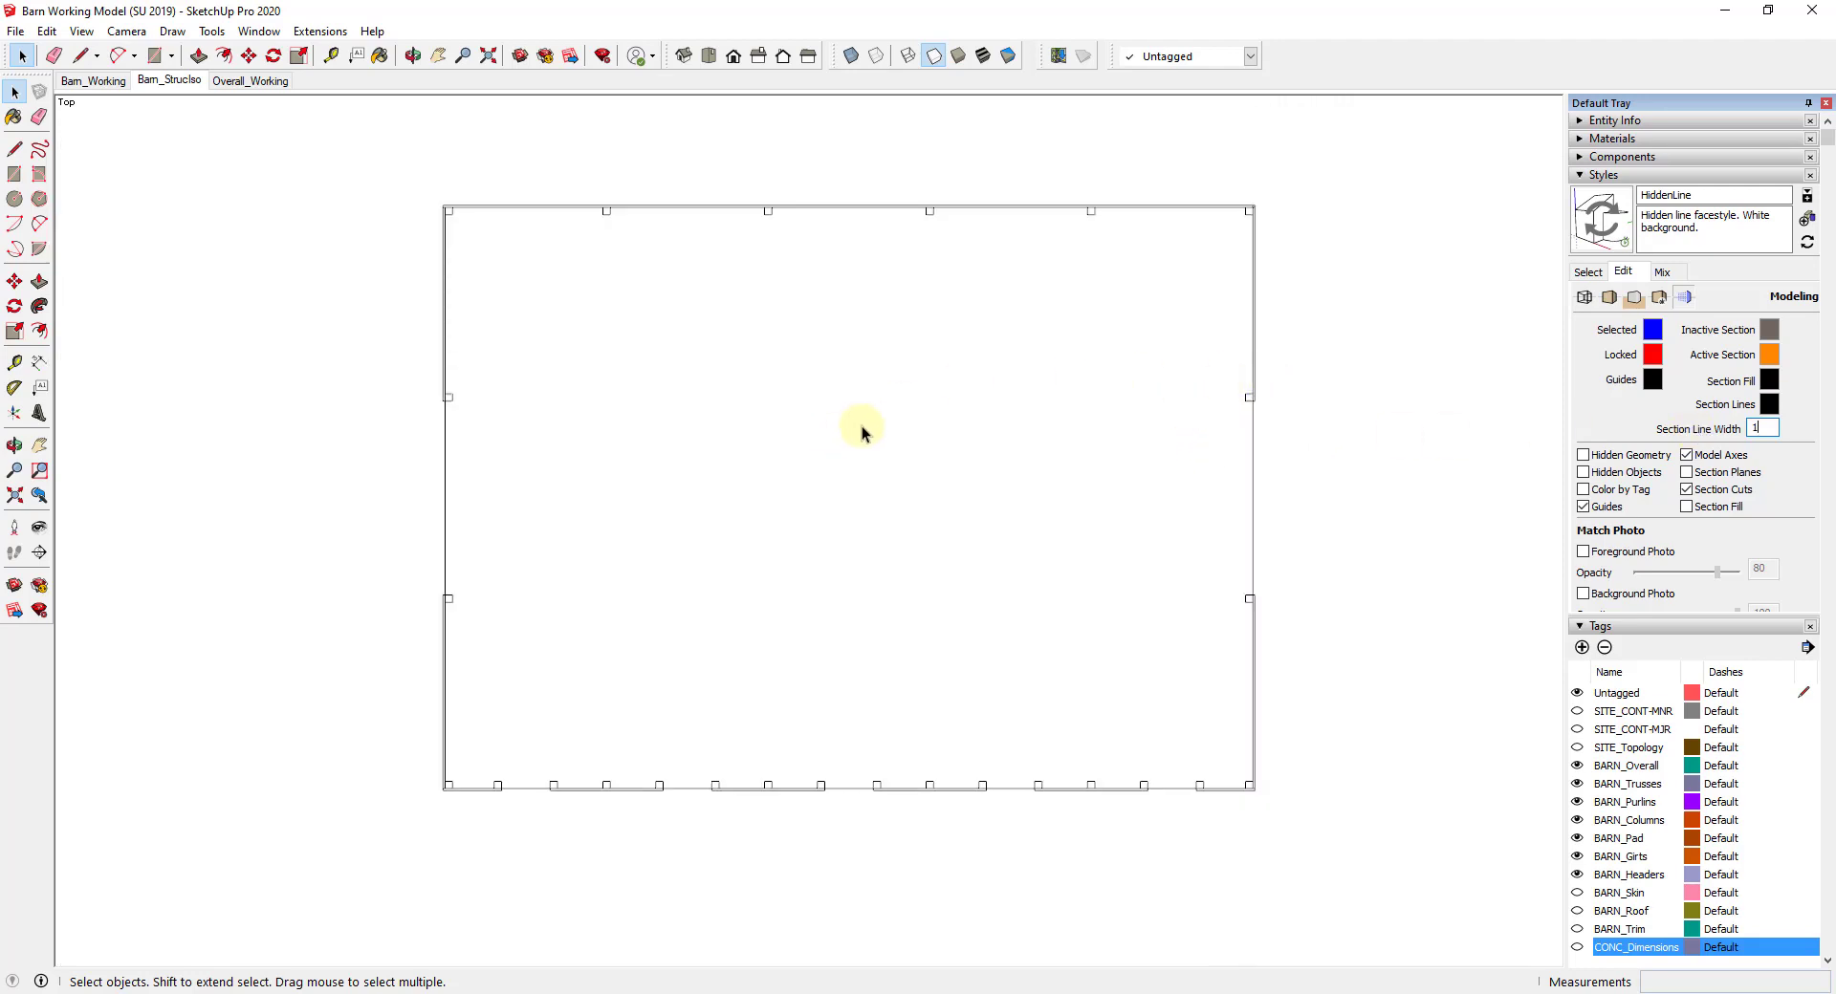
{"action": "scroll", "coordinate": [856, 426], "scroll_direction": "up", "scroll_amount": 2}
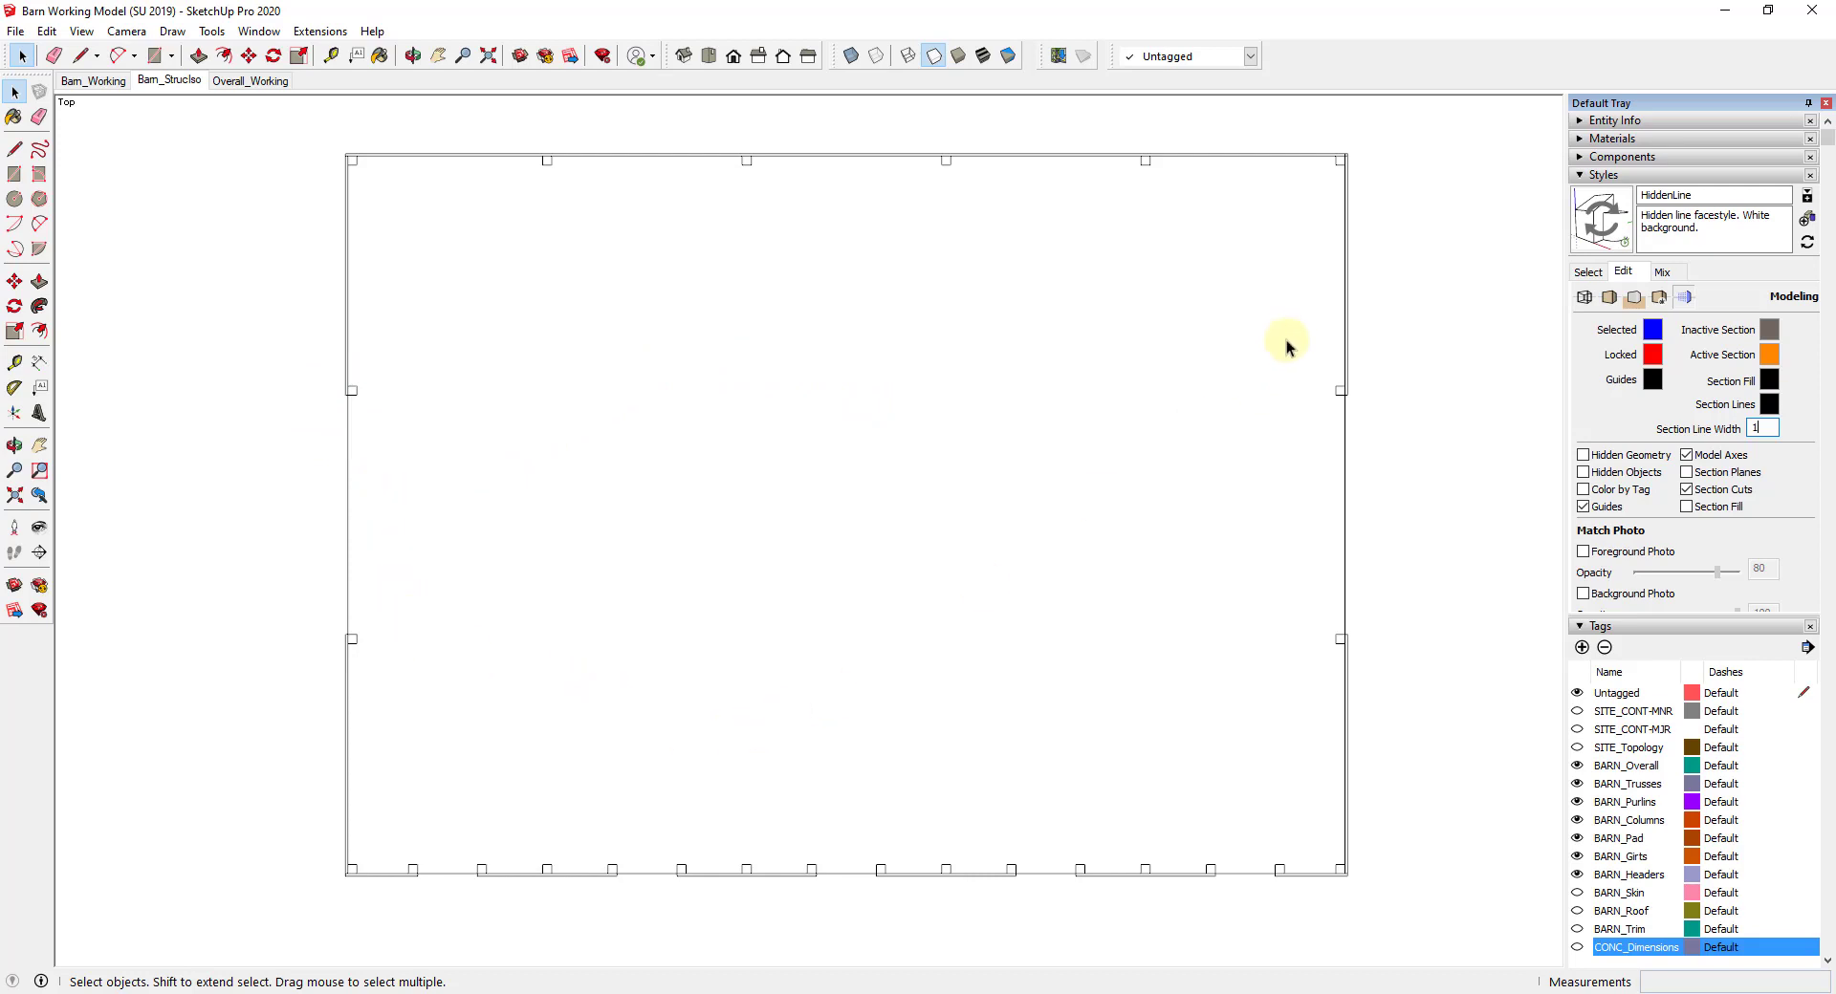
{"action": "left_click", "coordinate": [1603, 222]}
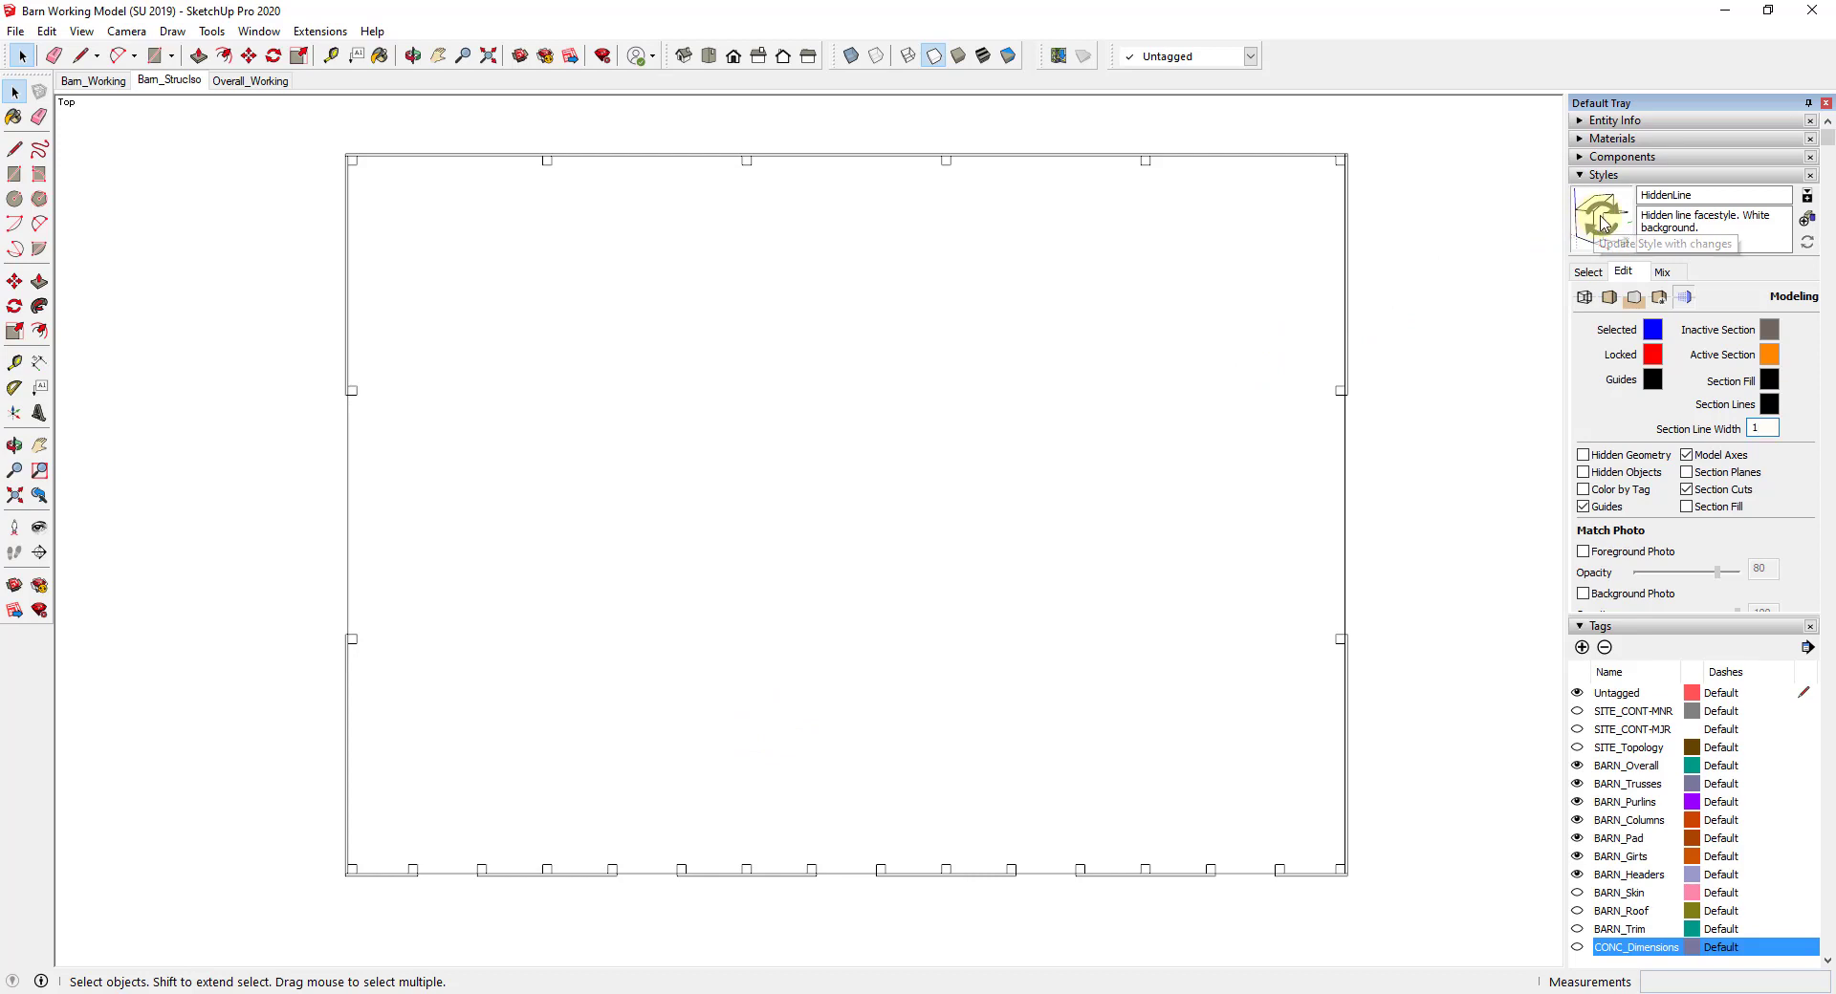
Step: Save the current plan view as a new scene named Barn_StrucFP, placed after Barn_StrucIso
{"action": "right_click", "coordinate": [159, 86]}
{"action": "left_click", "coordinate": [200, 138]}
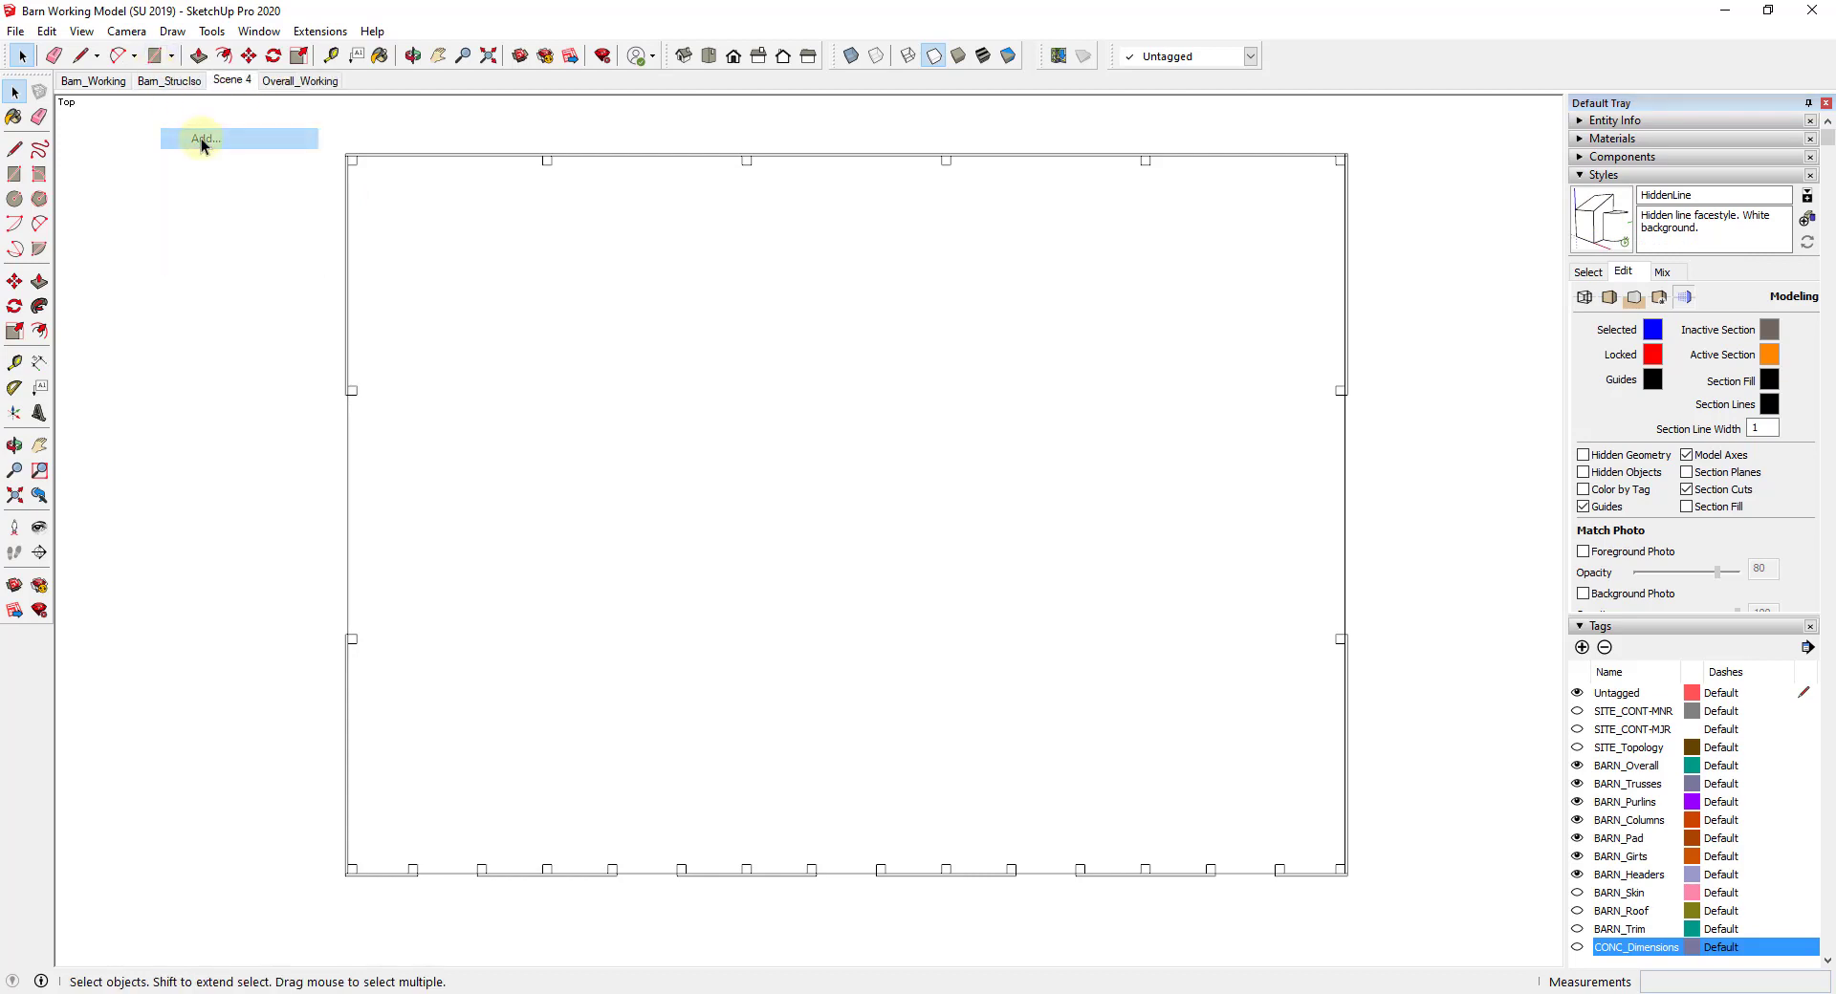
{"action": "right_click", "coordinate": [231, 80]}
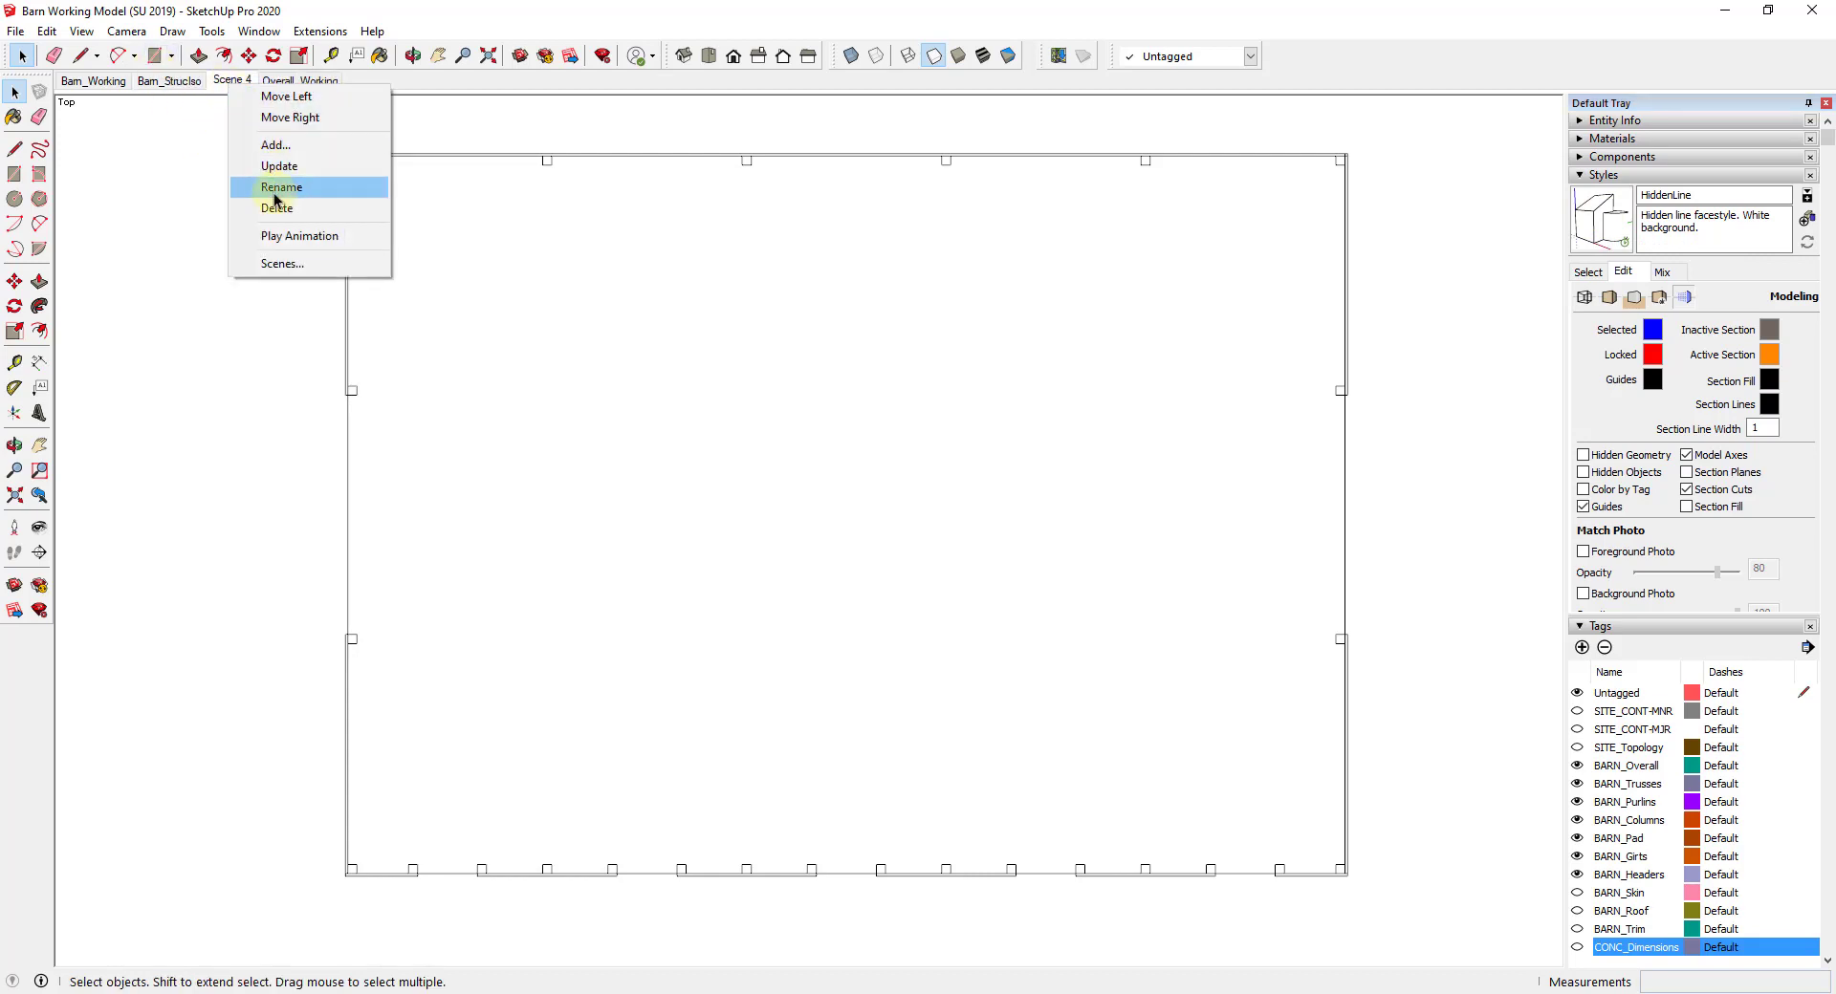
{"action": "left_click", "coordinate": [274, 189]}
{"action": "type", "text": "Bar"}
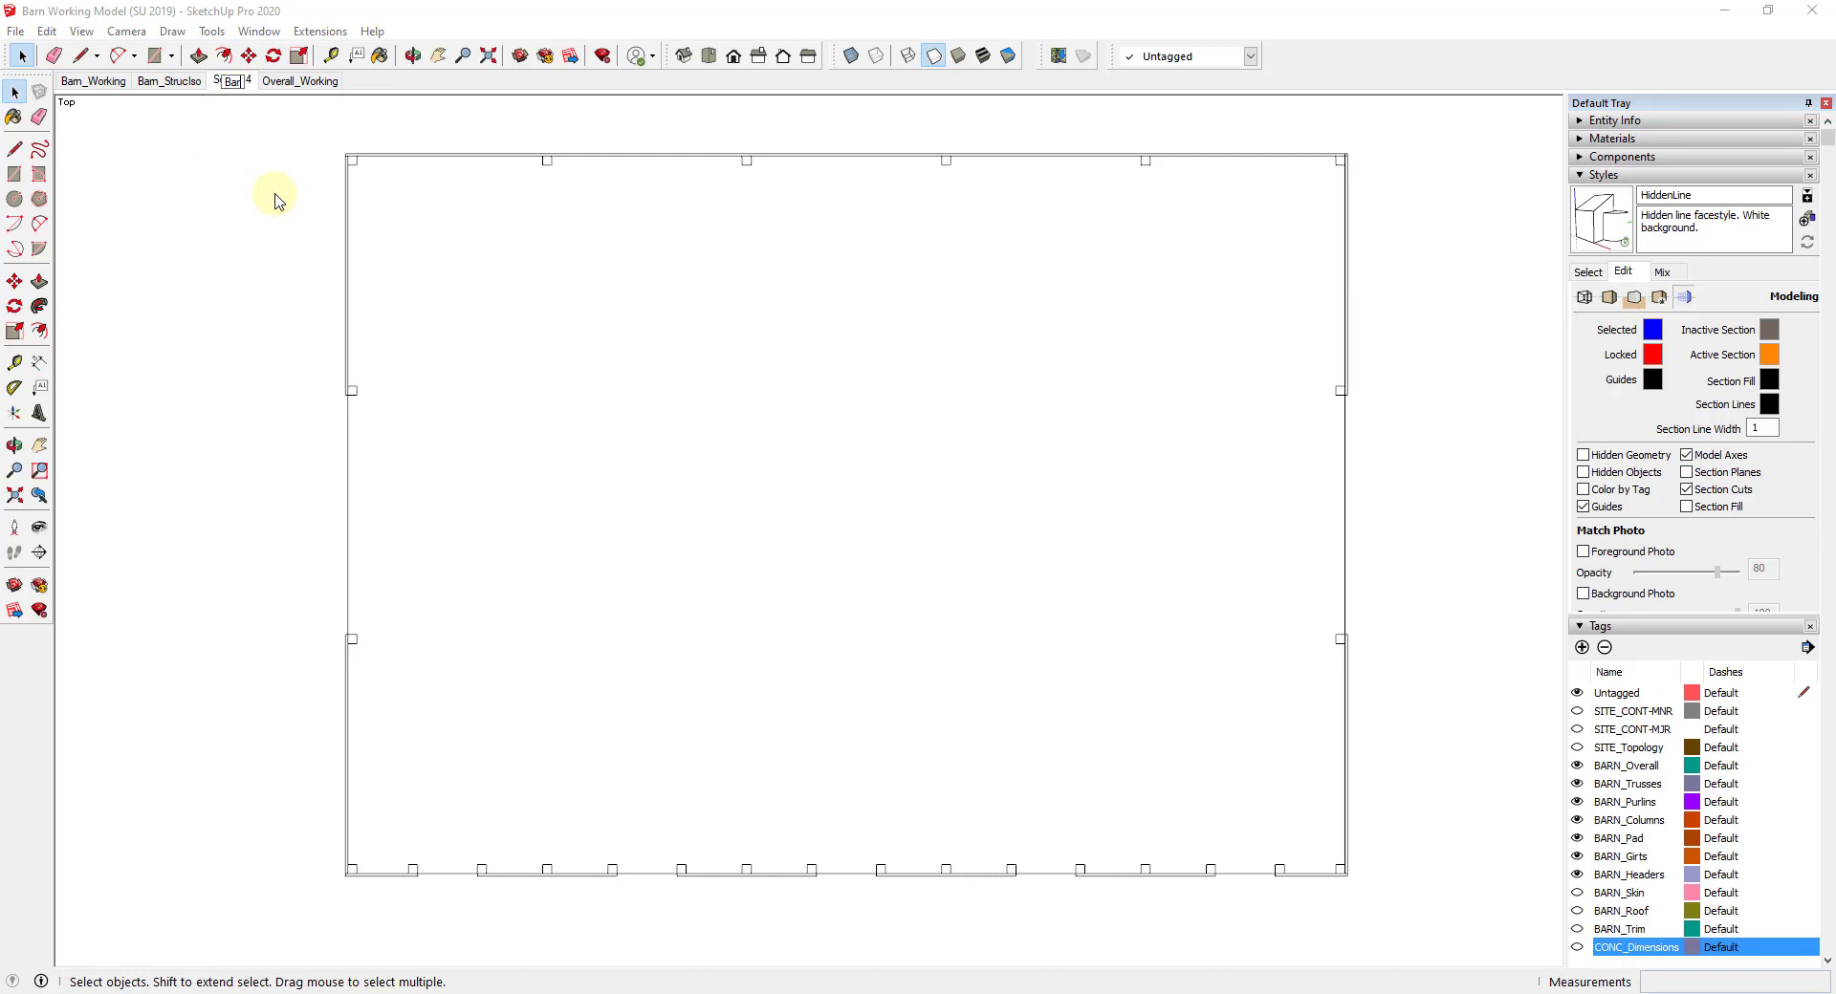
{"action": "type", "text": "n_StrucFP"}
{"action": "key", "text": "Return"}
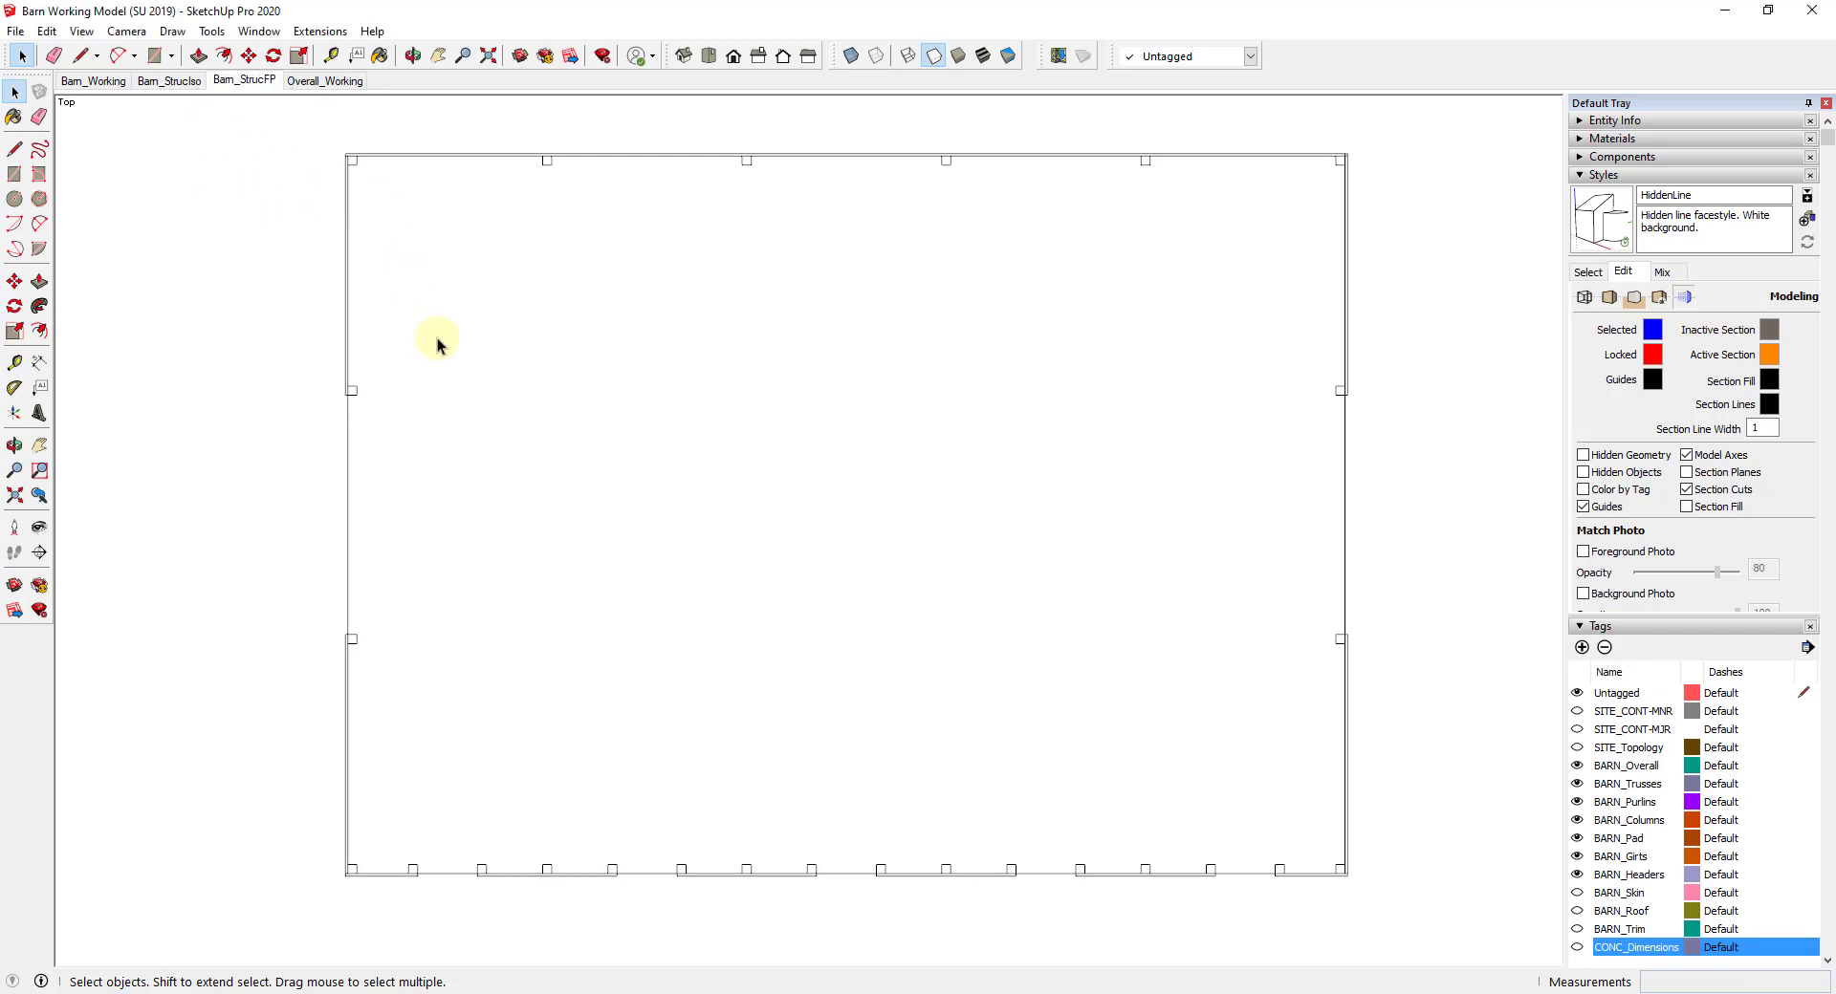
Step: Review the Barn_Working, Barn_StrucIso and Barn_StrucFP scenes, ending on Barn_Working
{"action": "left_click", "coordinate": [96, 82]}
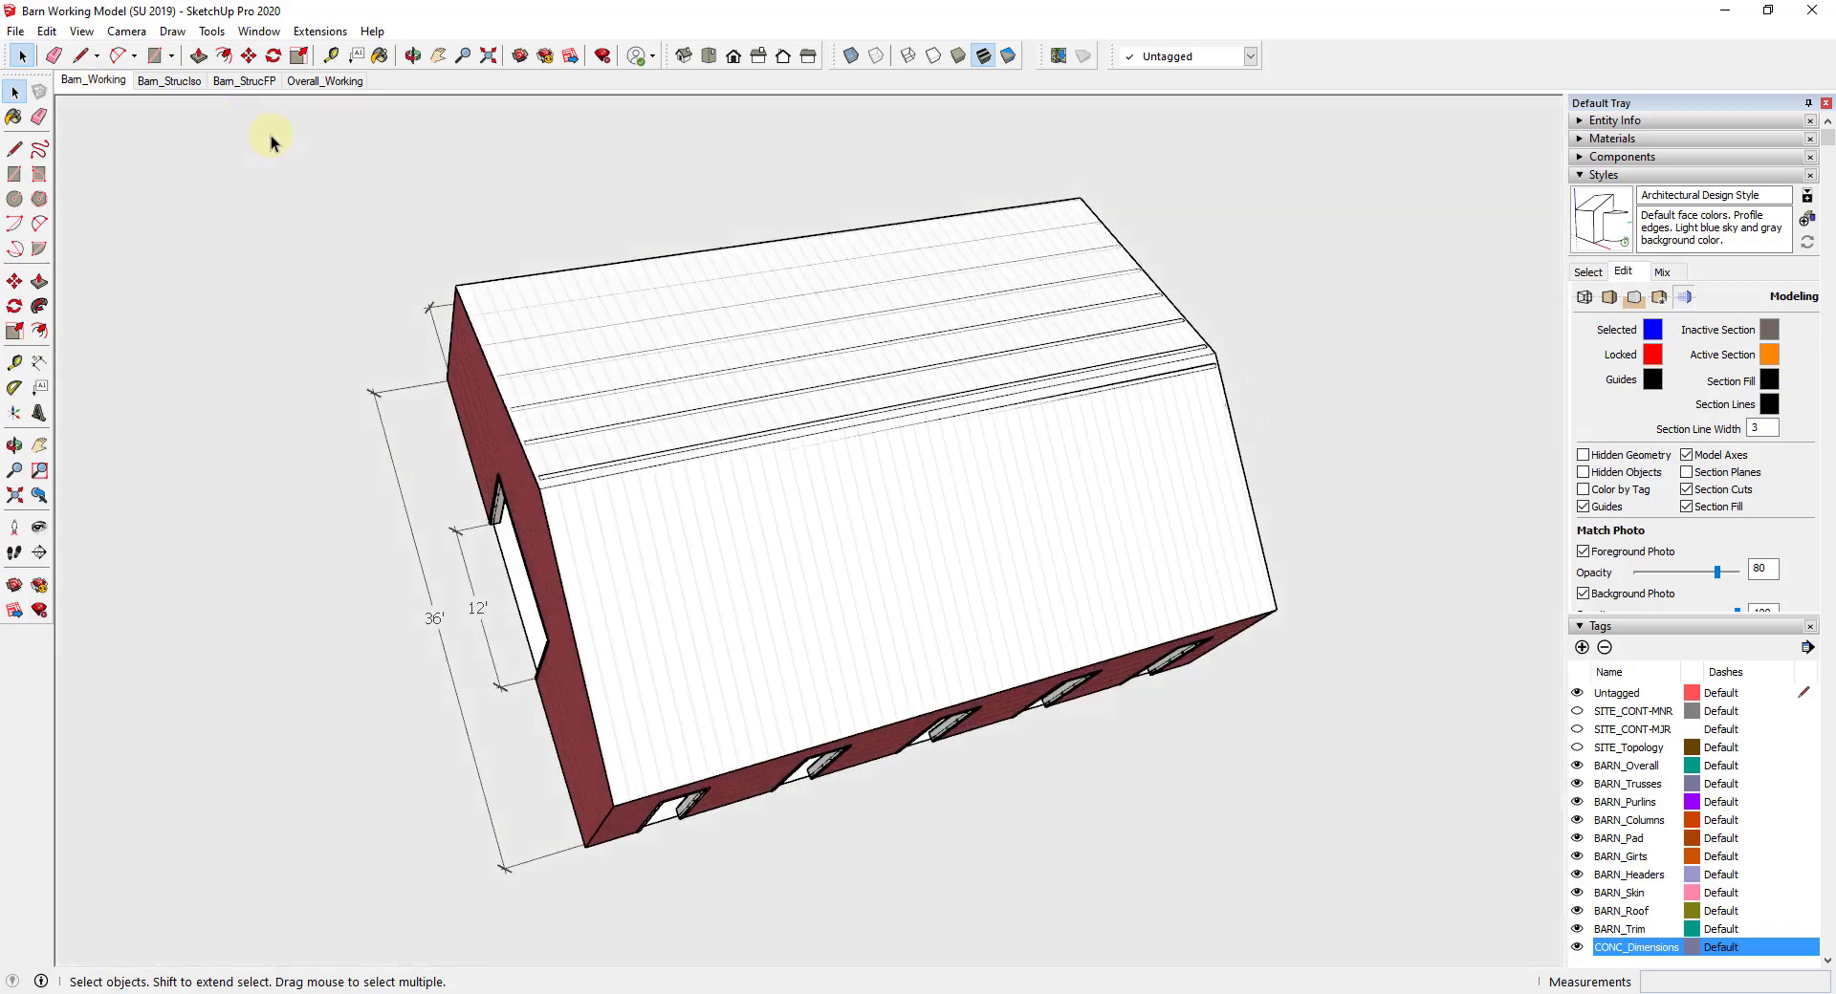
{"action": "left_click", "coordinate": [163, 82]}
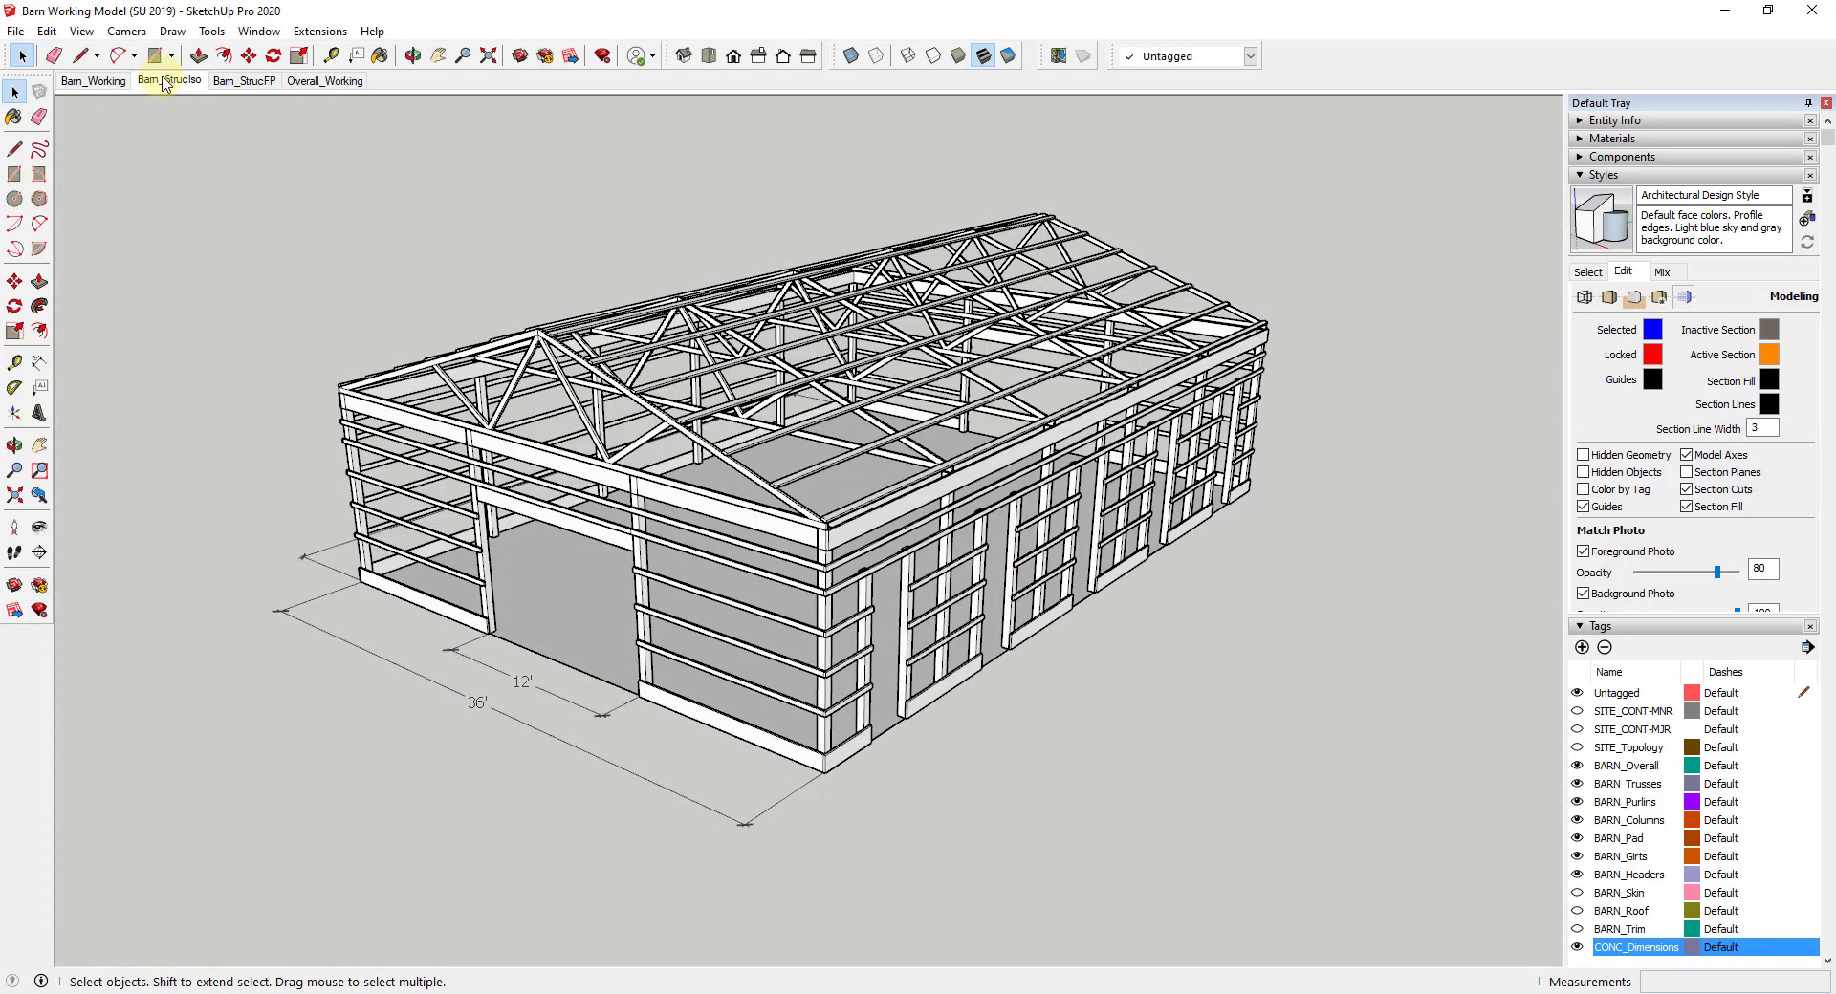
{"action": "left_click", "coordinate": [246, 81]}
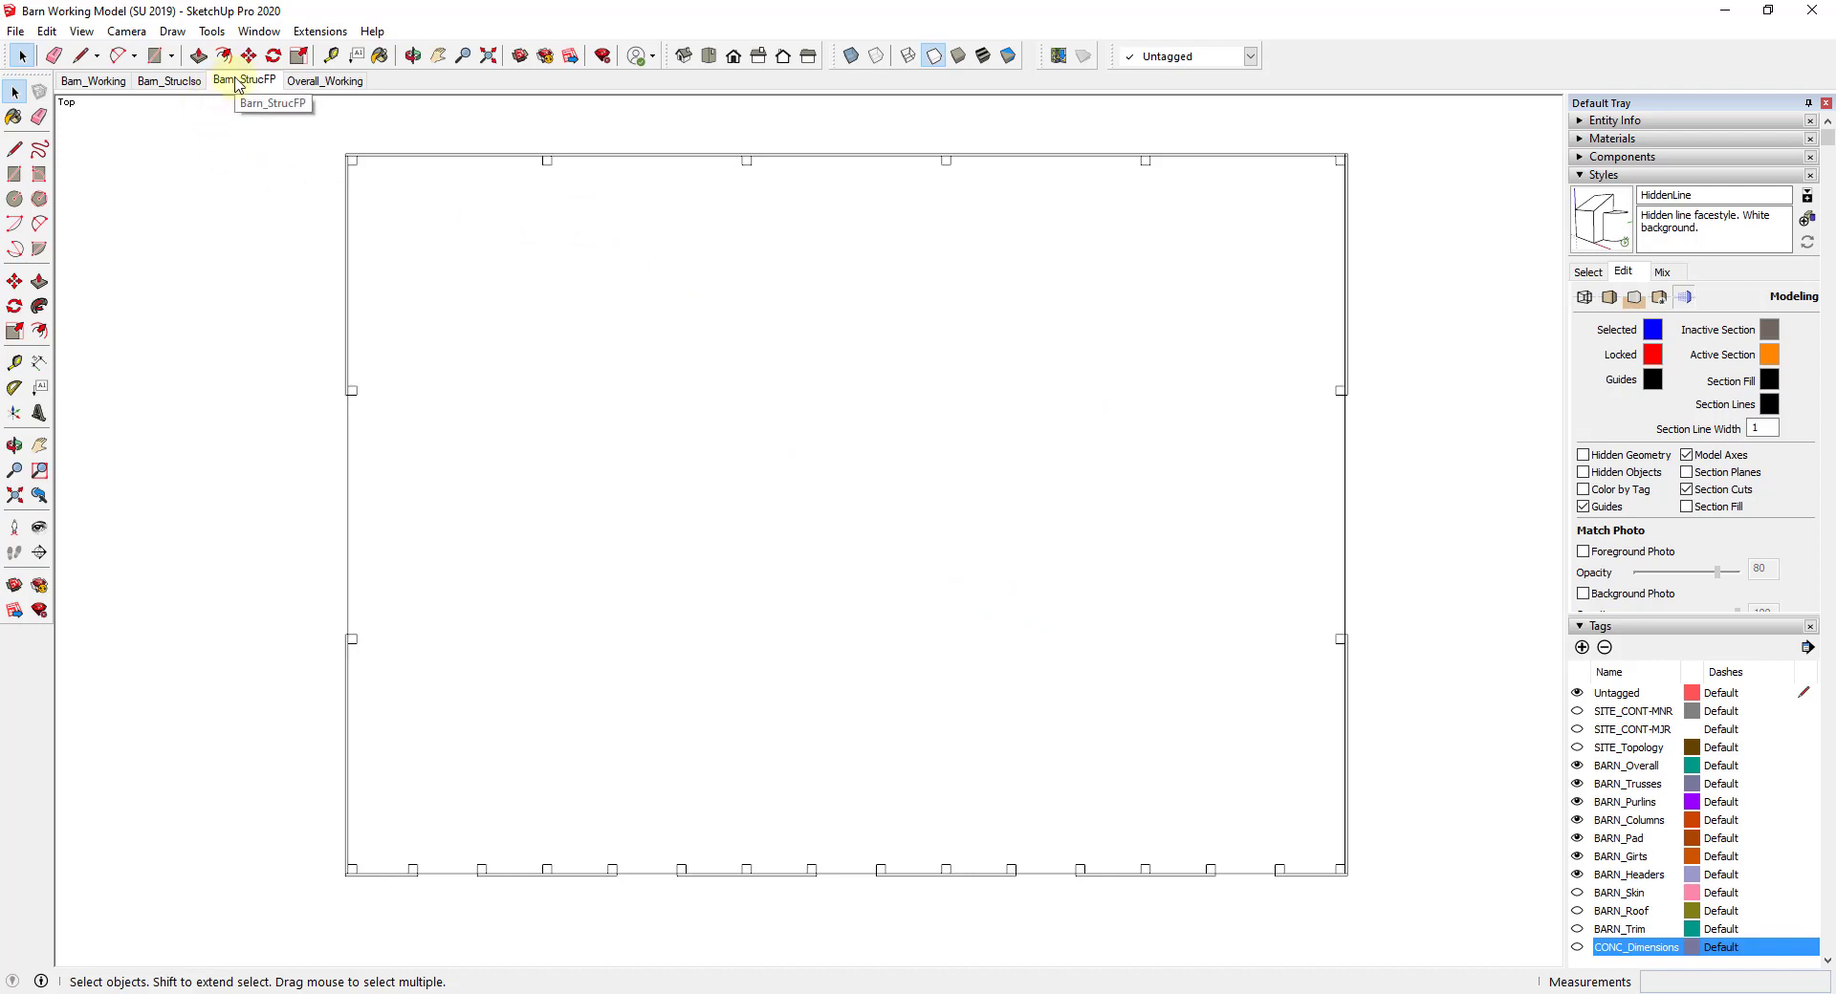
{"action": "left_click", "coordinate": [104, 82]}
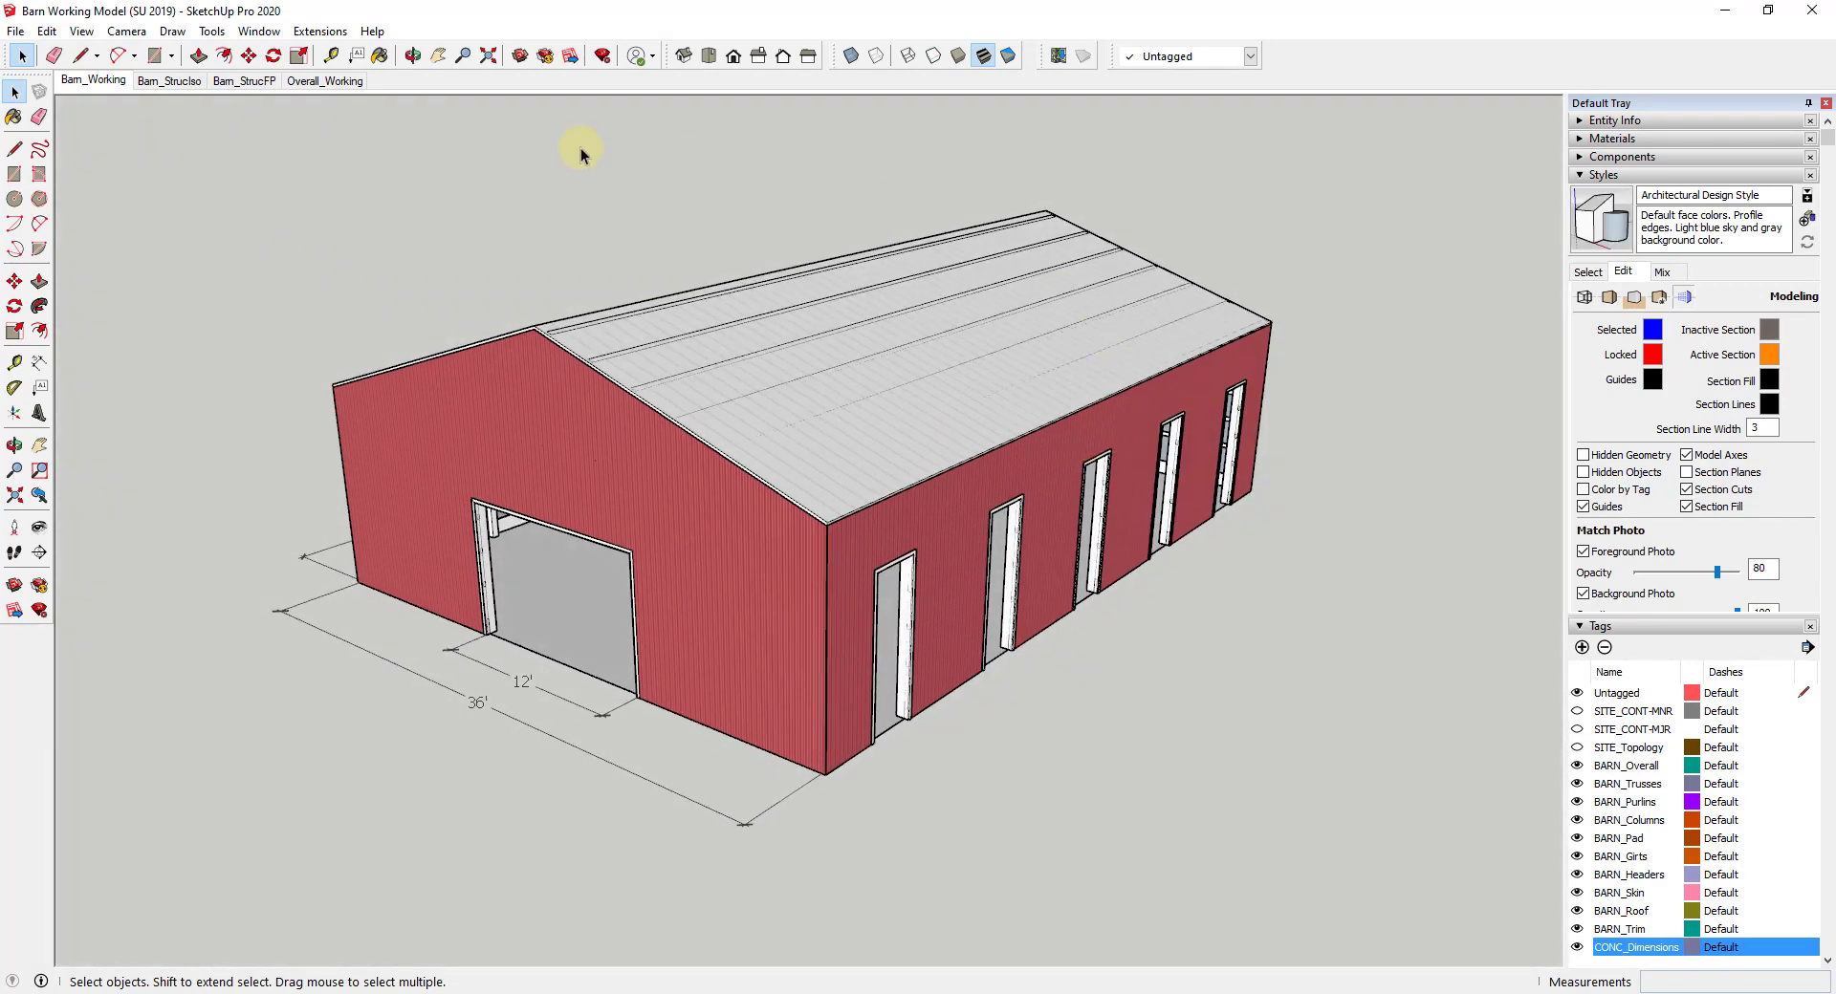
Step: Starting from the Barn_StrucIso scene, set the camera to the front view in parallel projection
{"action": "left_click", "coordinate": [168, 82]}
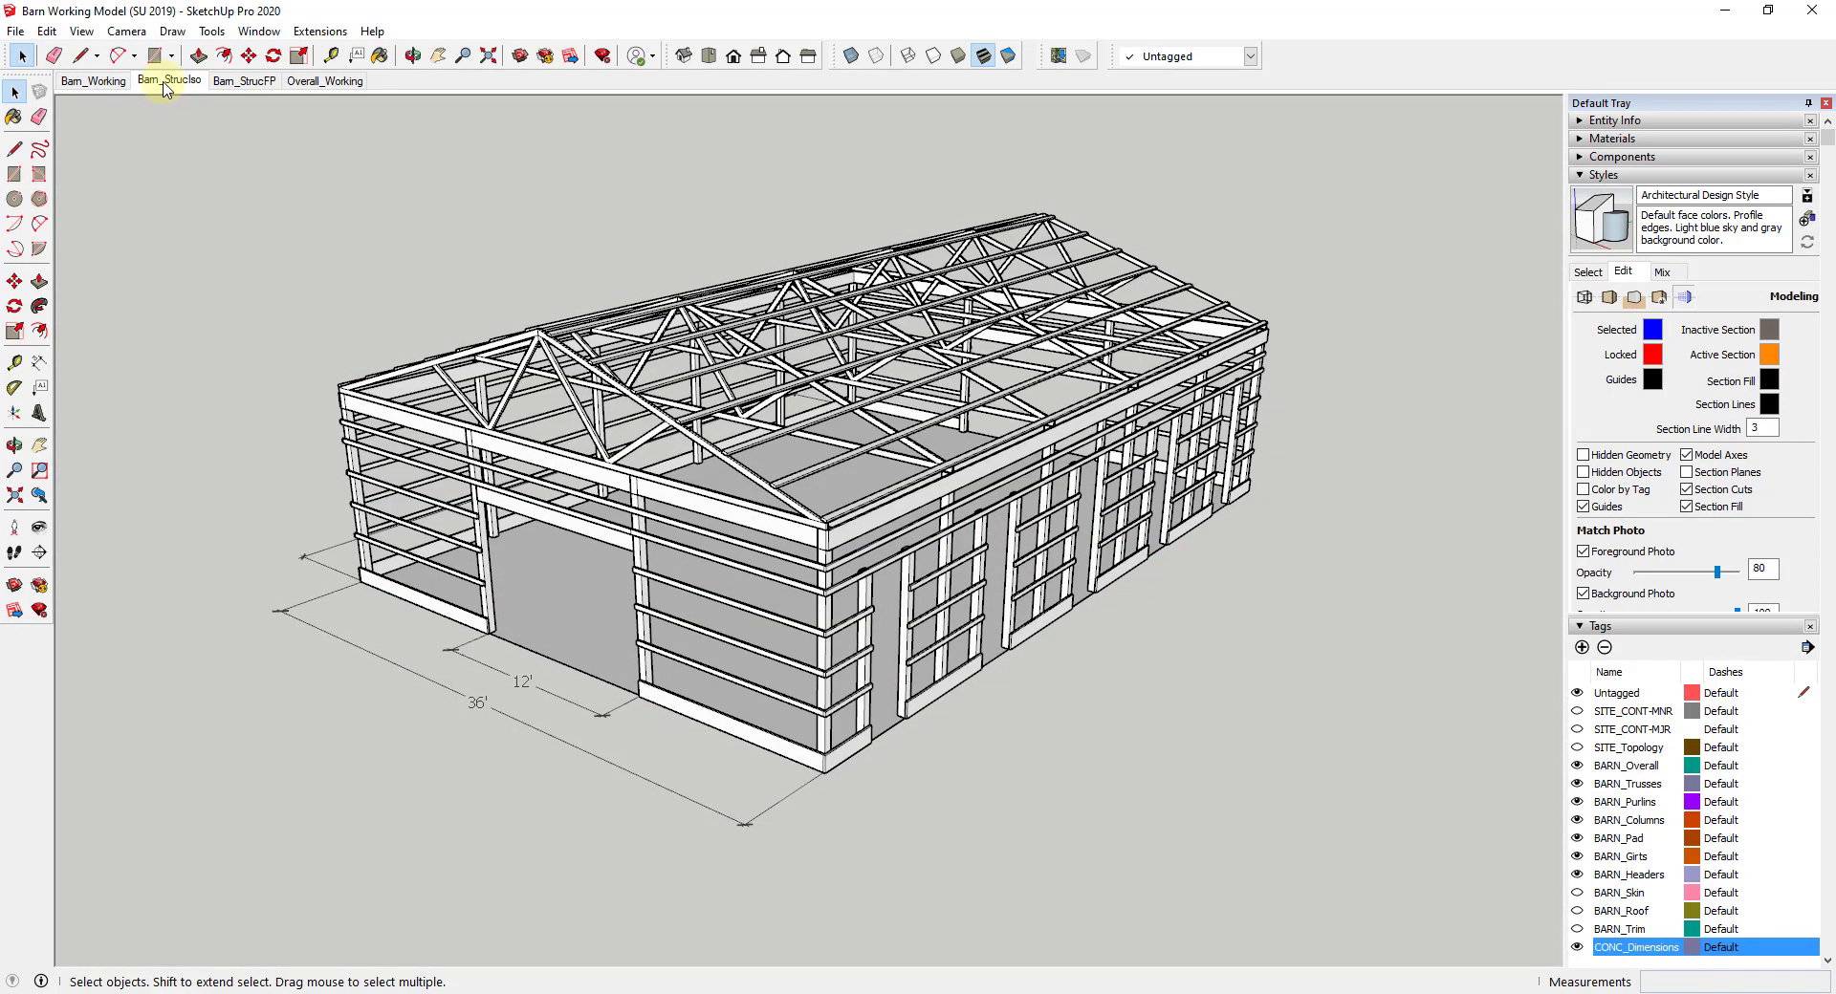
{"action": "left_click", "coordinate": [758, 57]}
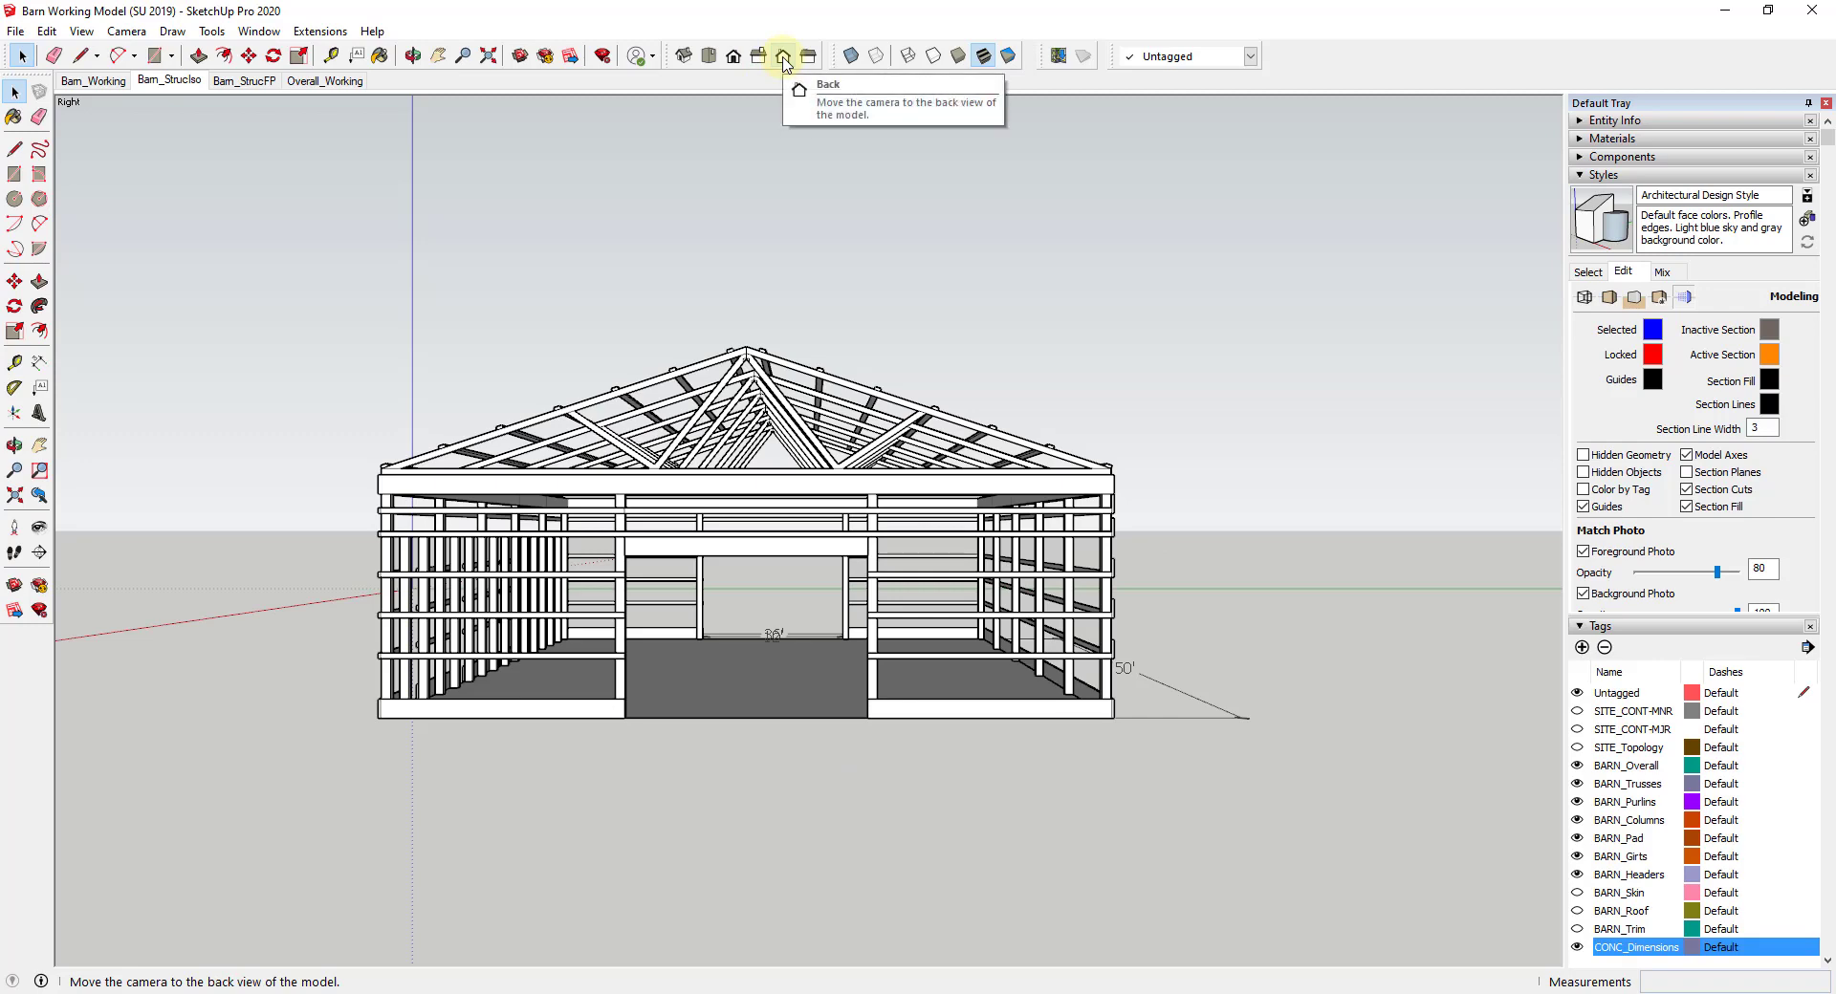
{"action": "left_click", "coordinate": [784, 57]}
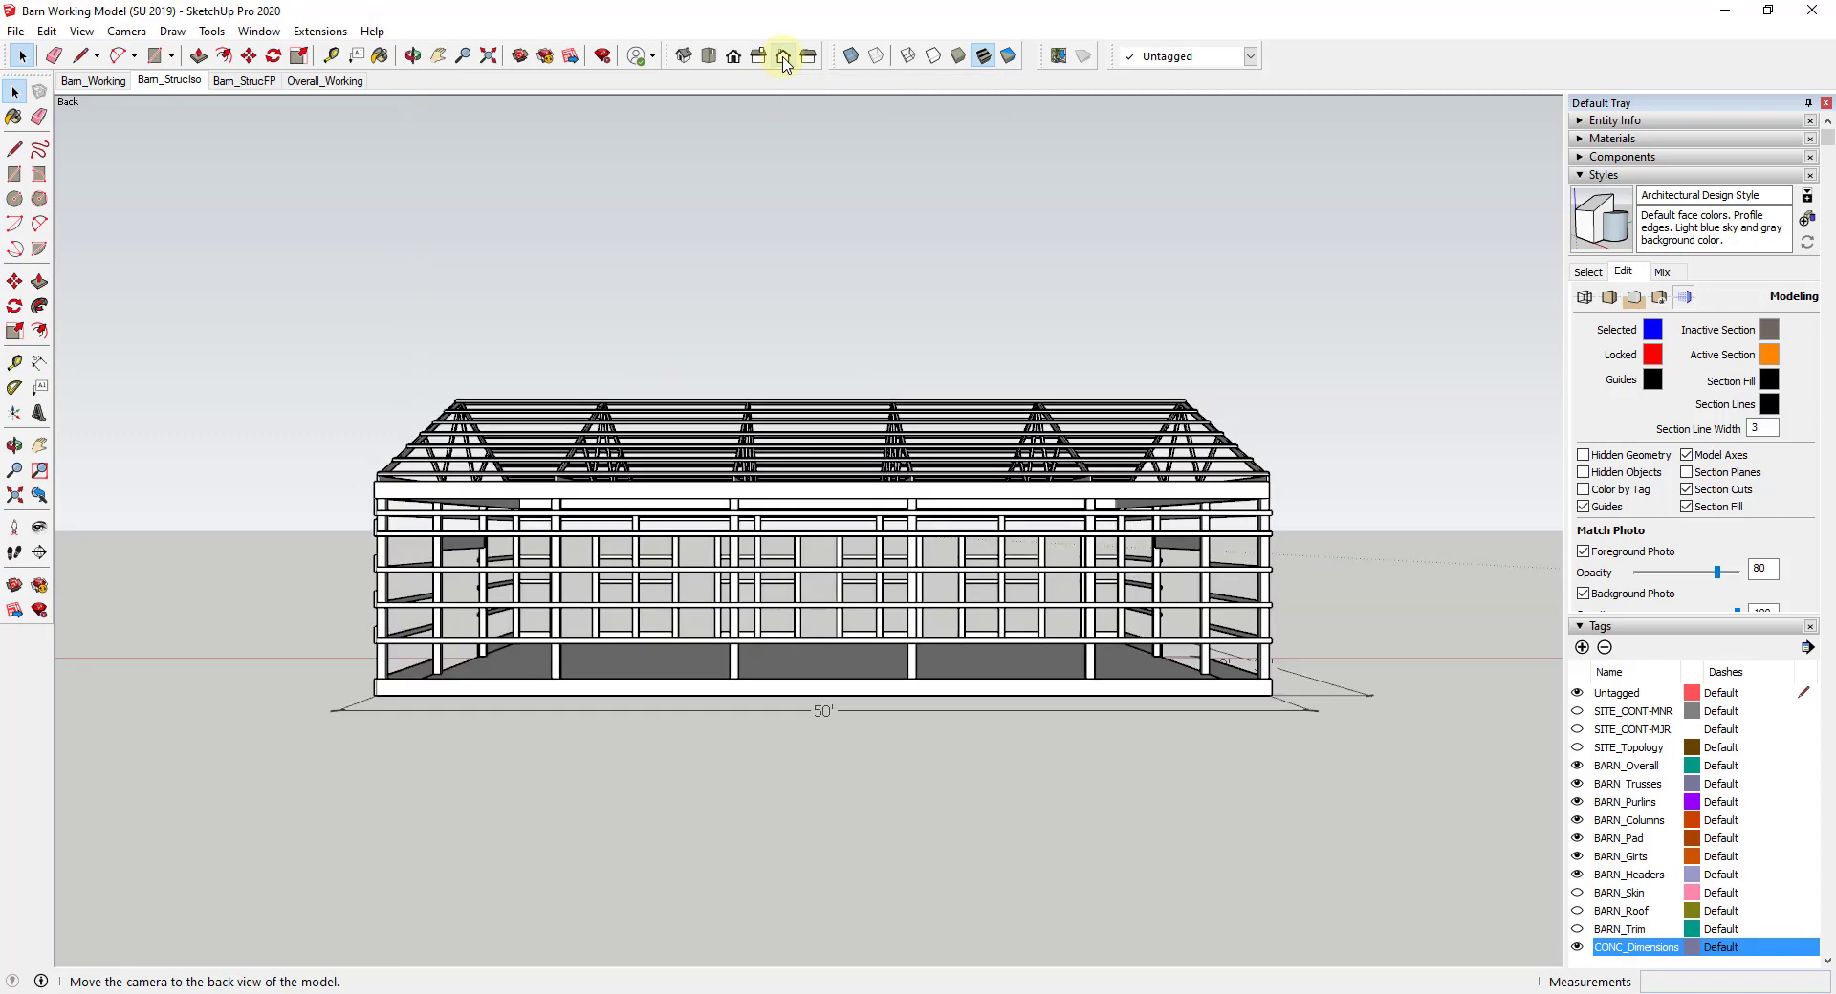
{"action": "left_click", "coordinate": [808, 58]}
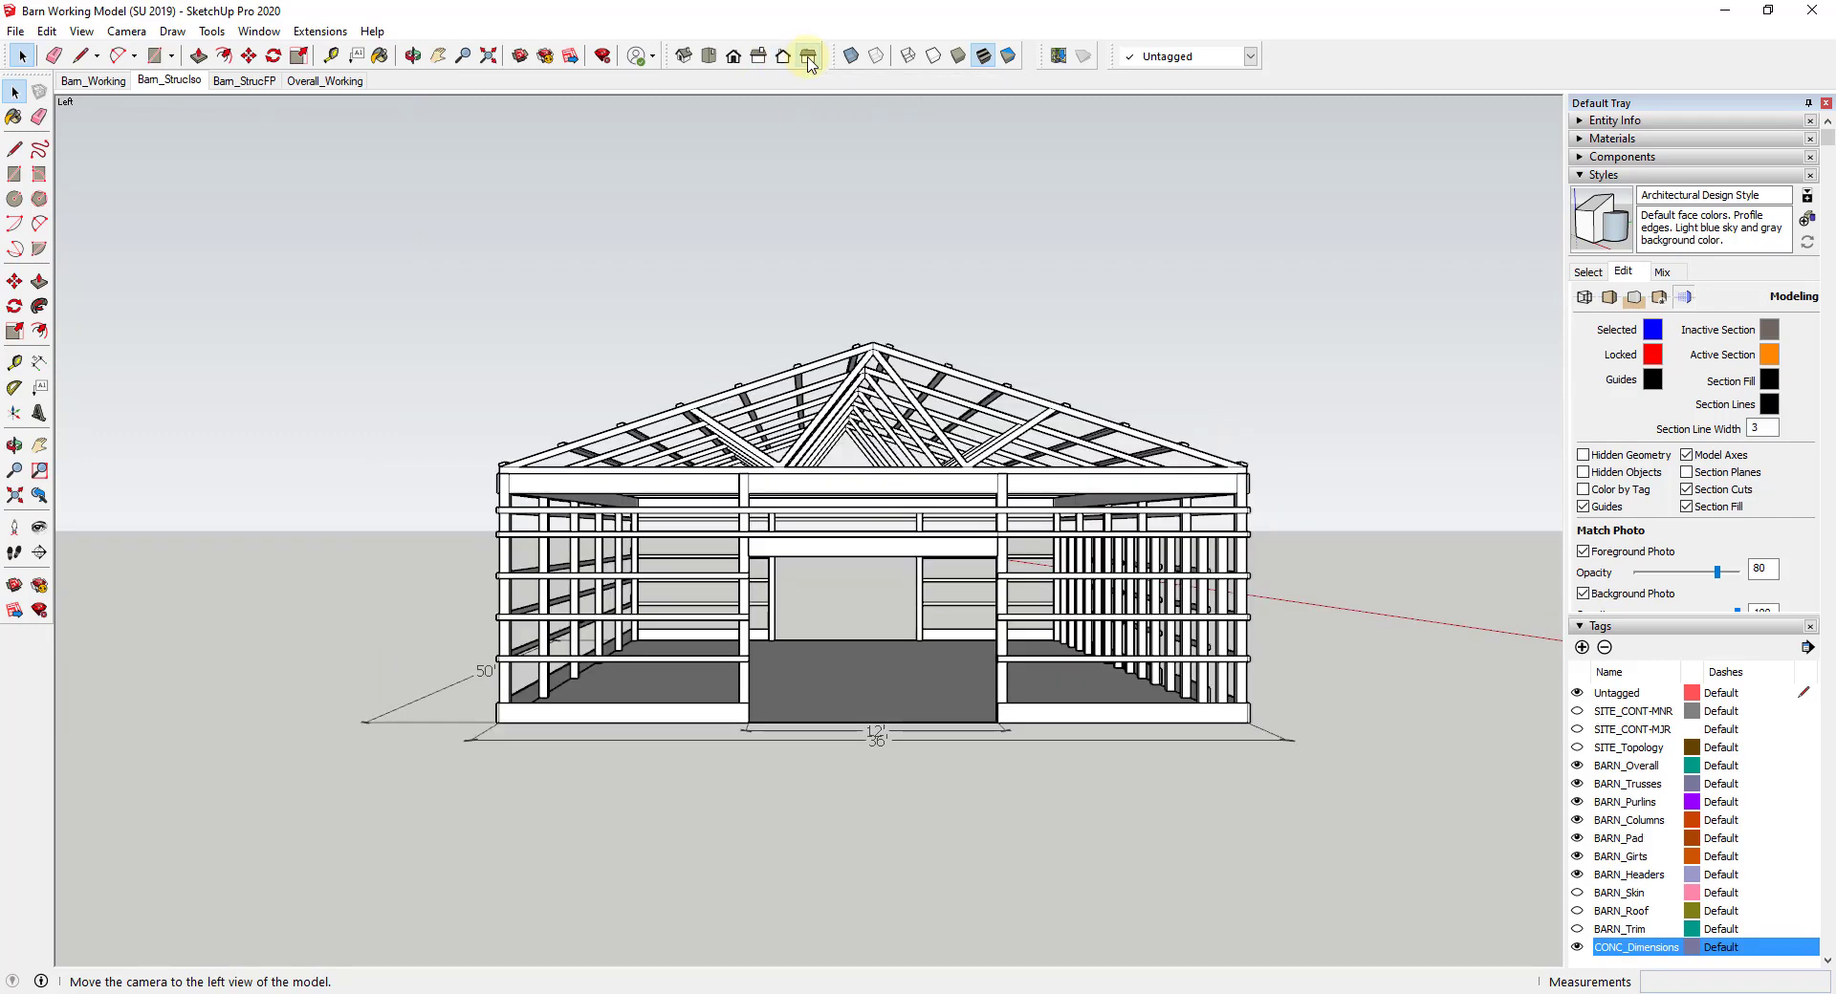
{"action": "left_click", "coordinate": [733, 58]}
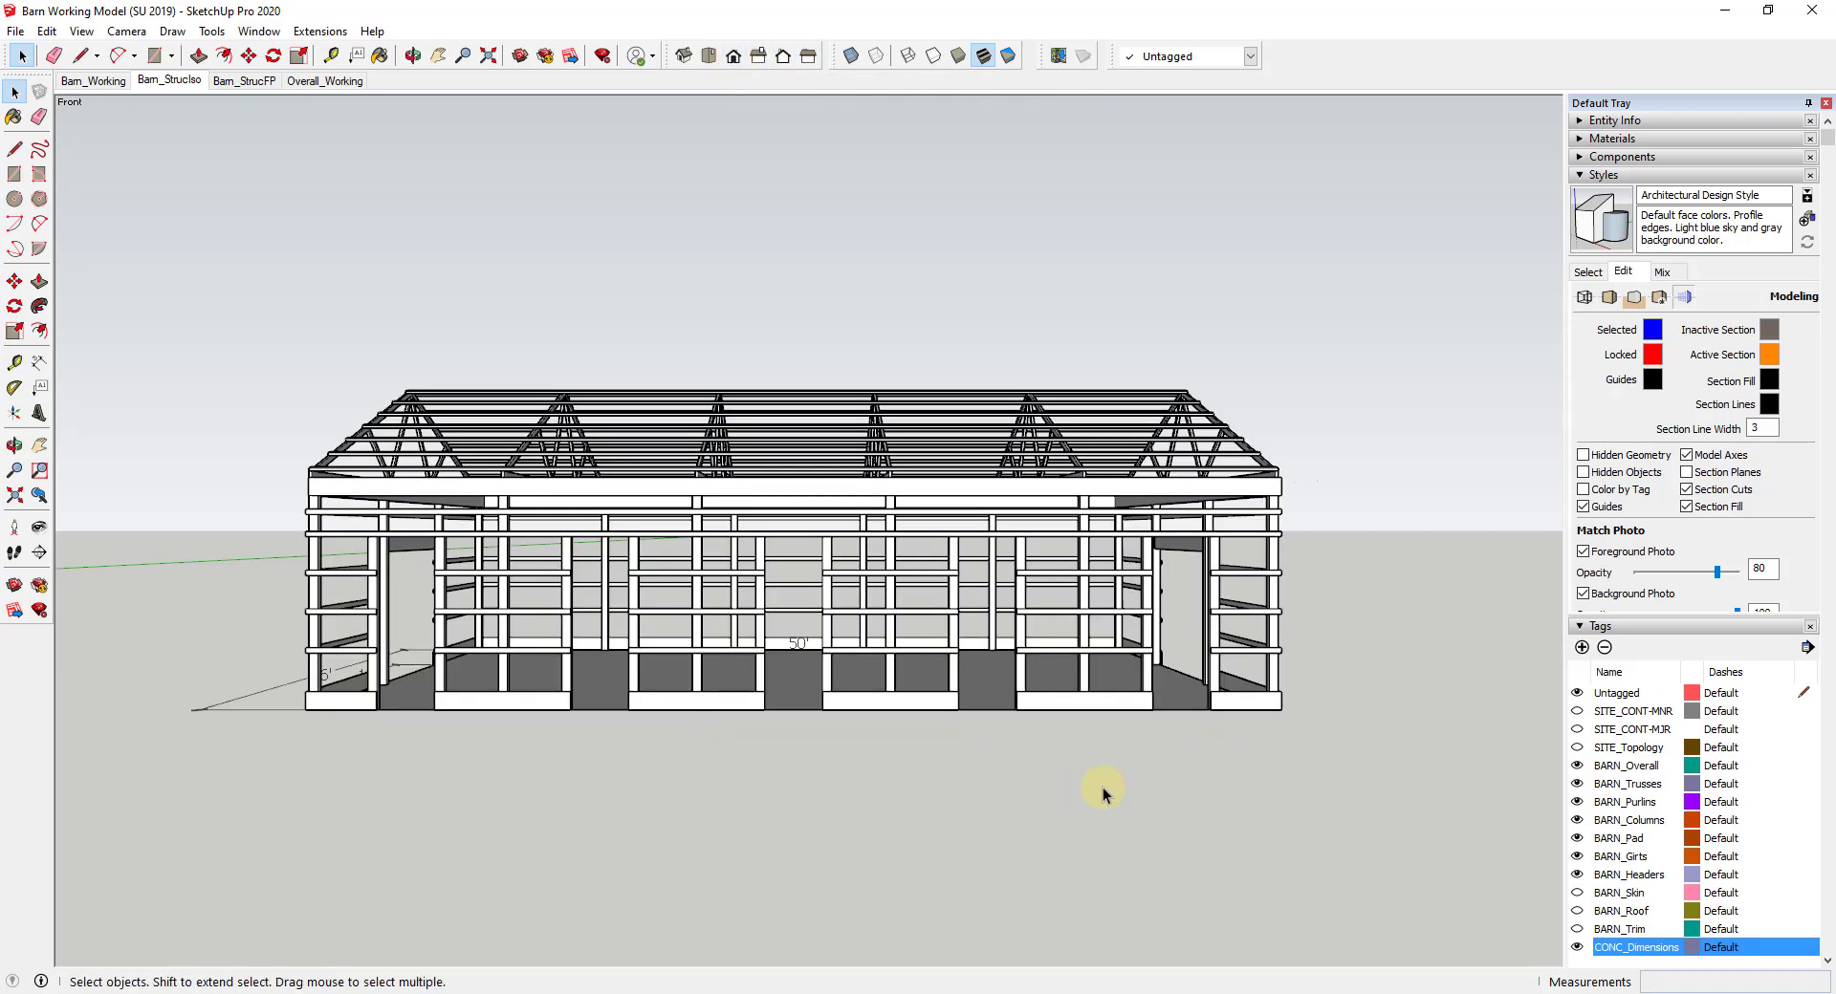
{"action": "left_click", "coordinate": [124, 33]}
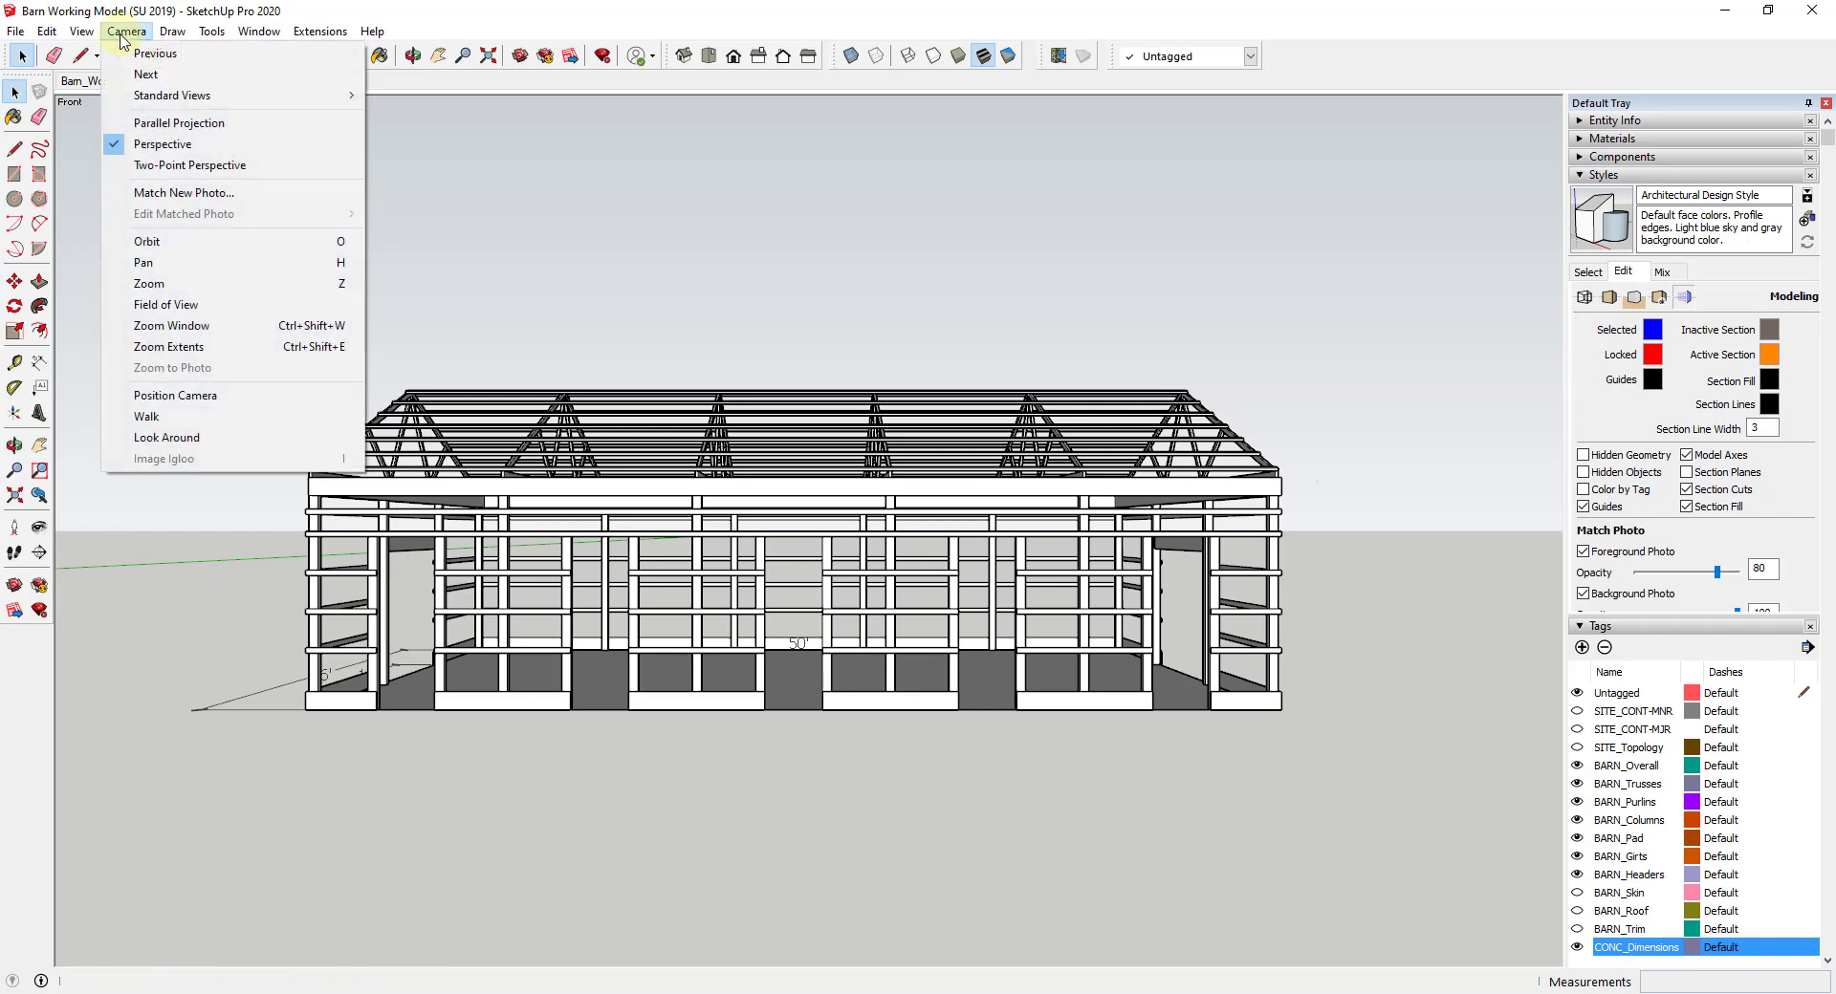
{"action": "left_click", "coordinate": [175, 123]}
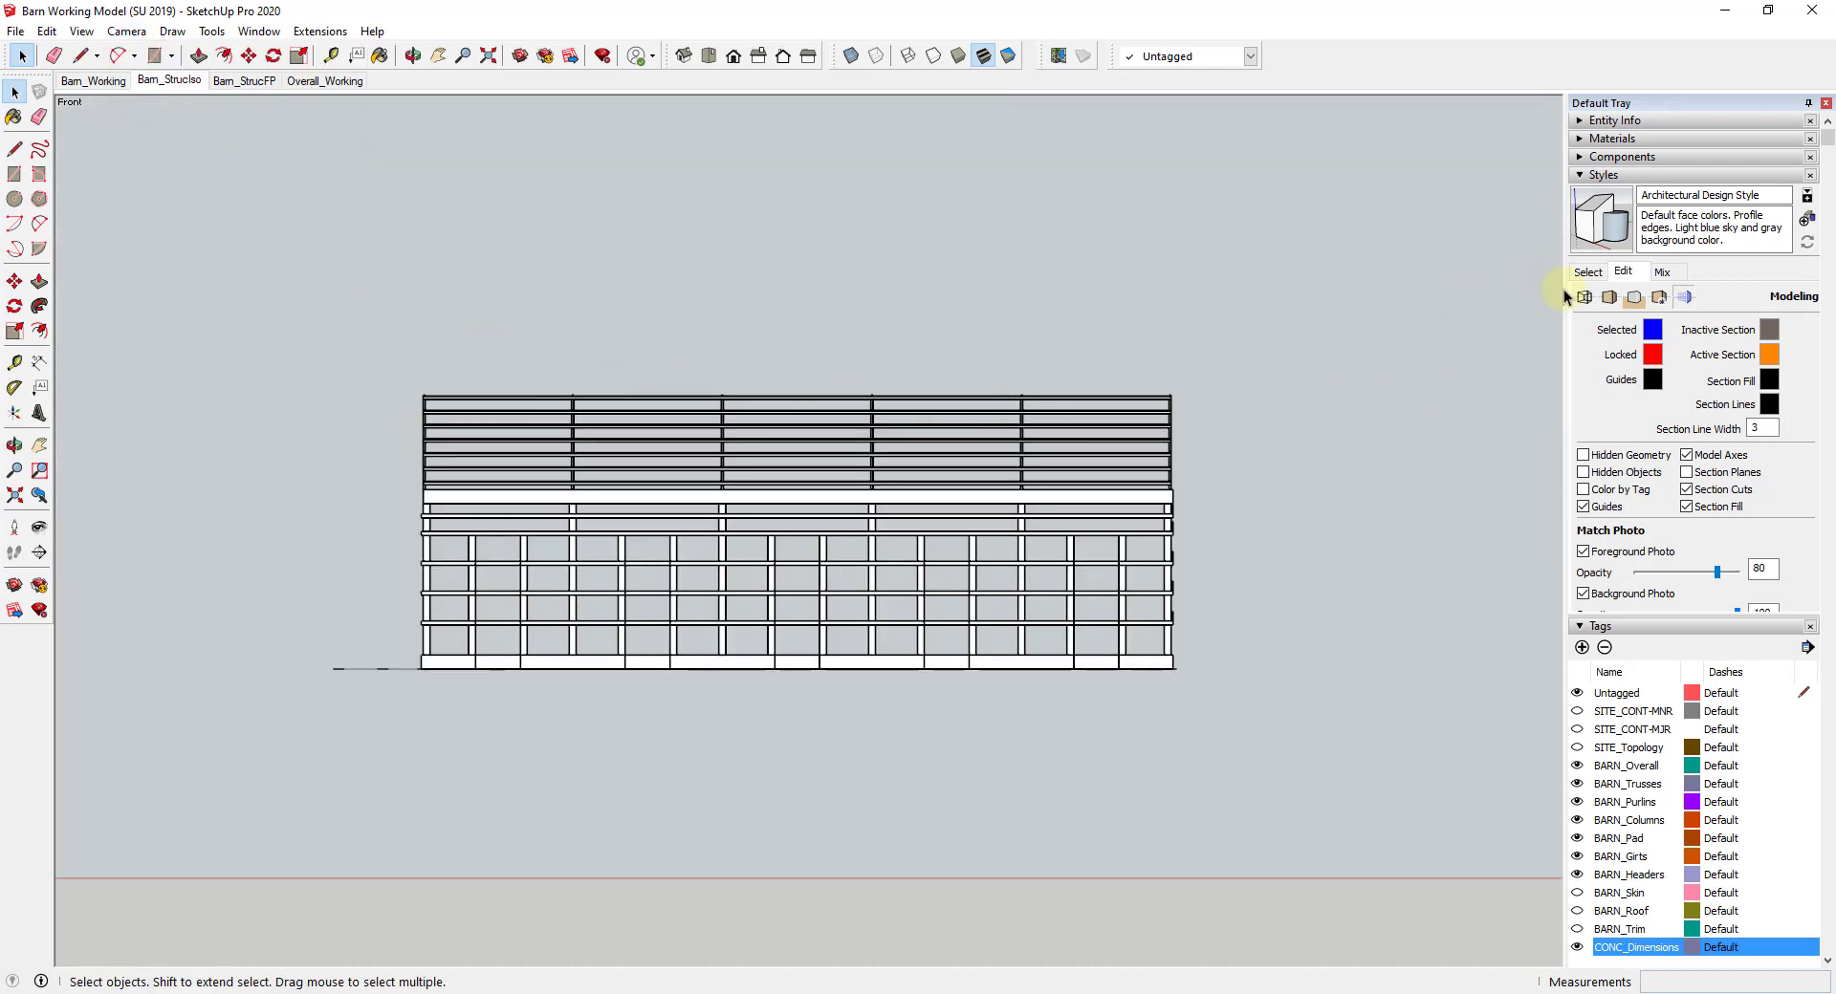
Step: Apply the HiddenLine style from the In Model collection to the front elevation
{"action": "left_click", "coordinate": [1587, 272]}
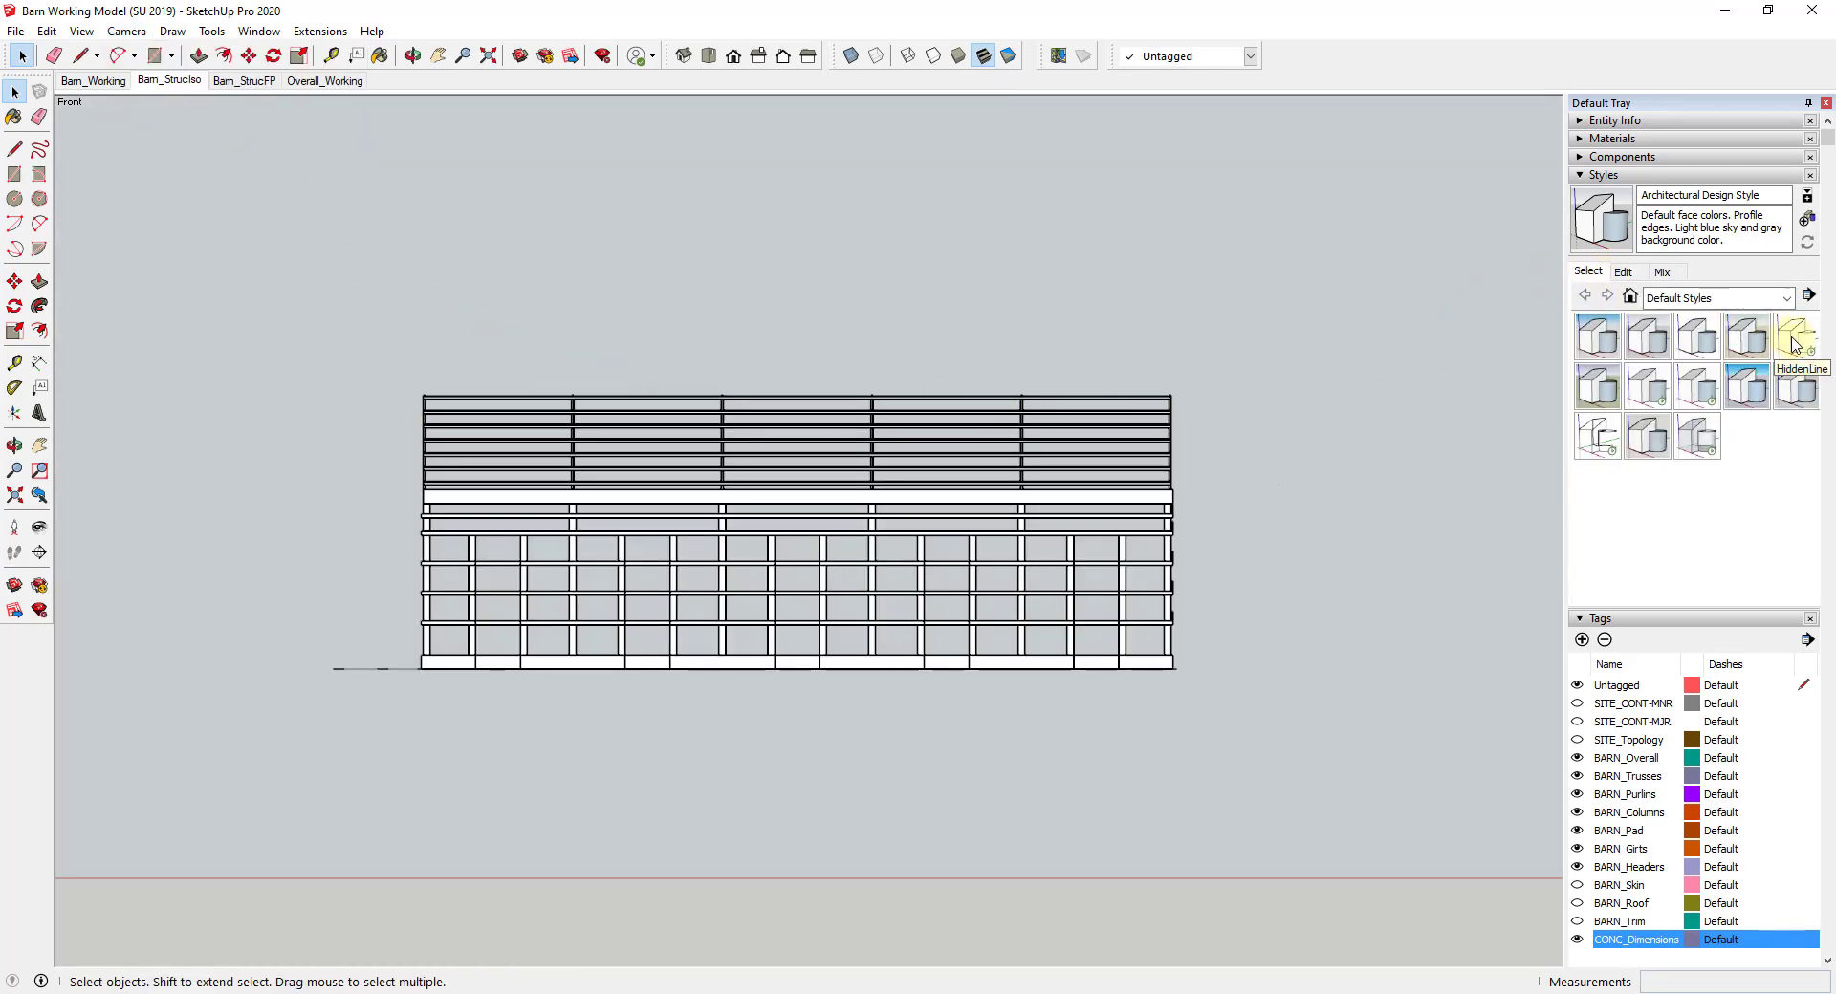
{"action": "left_click", "coordinate": [1721, 298]}
{"action": "left_click", "coordinate": [1698, 321]}
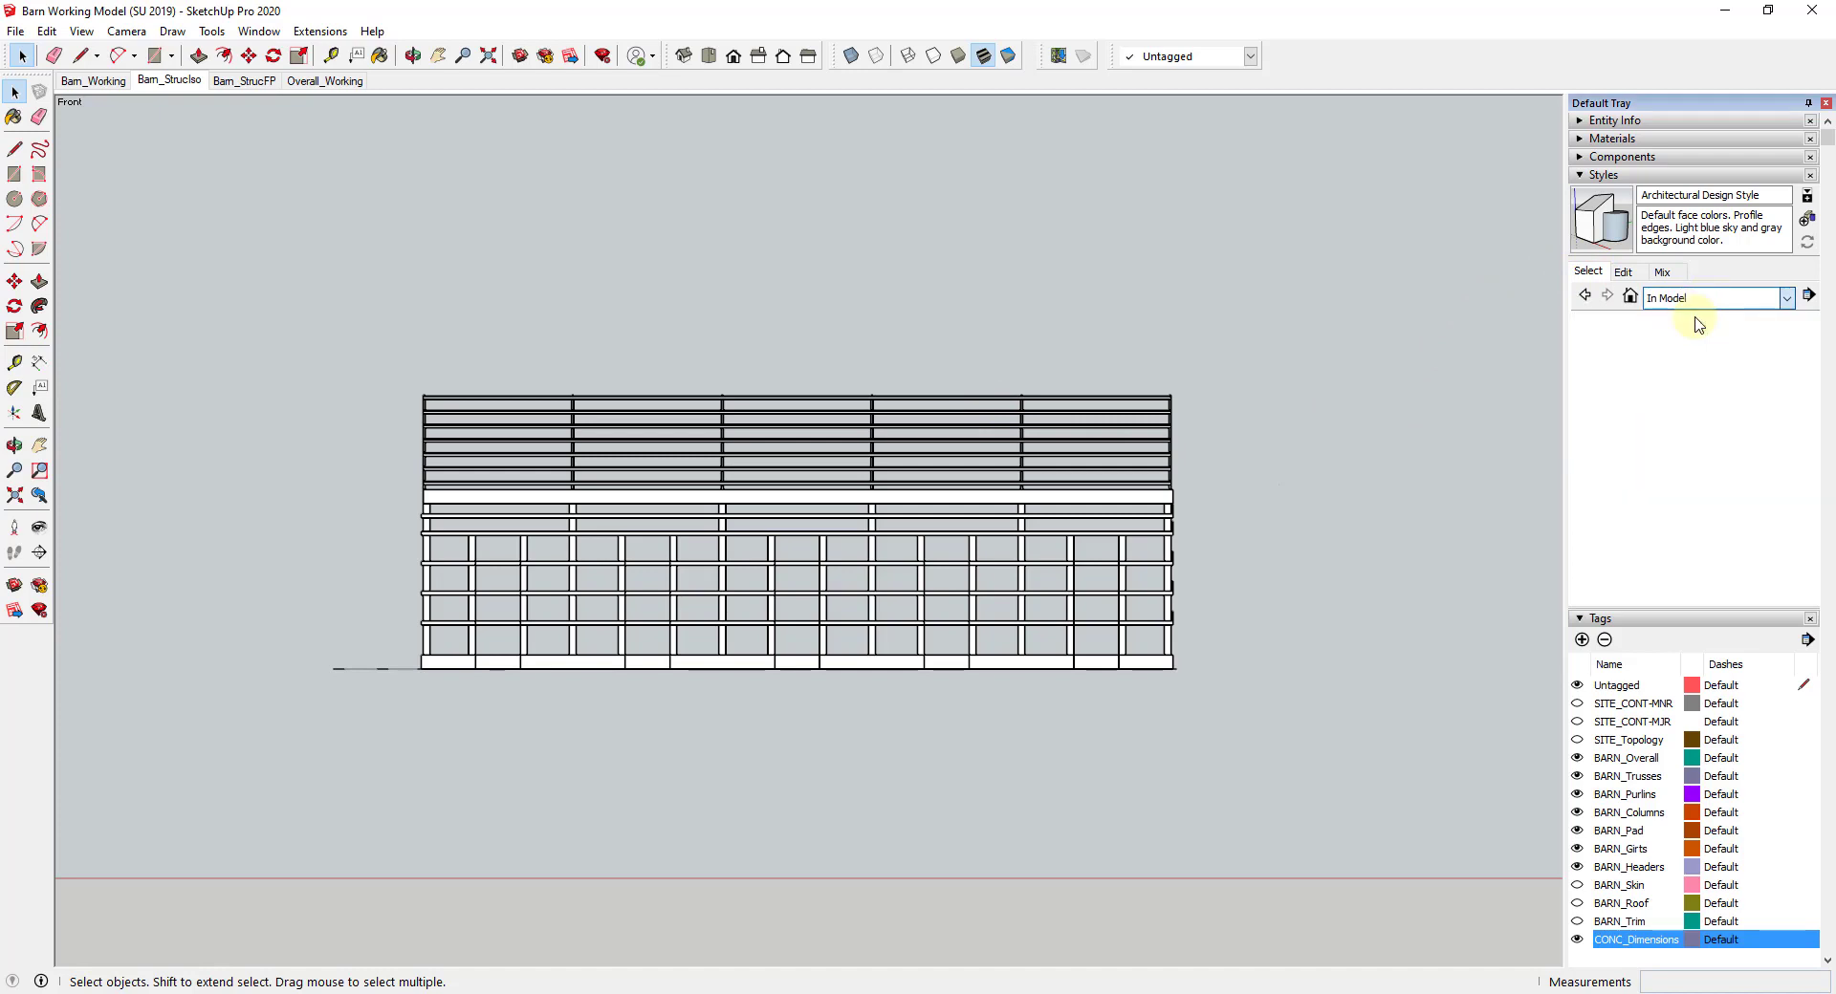
{"action": "left_click", "coordinate": [1646, 344]}
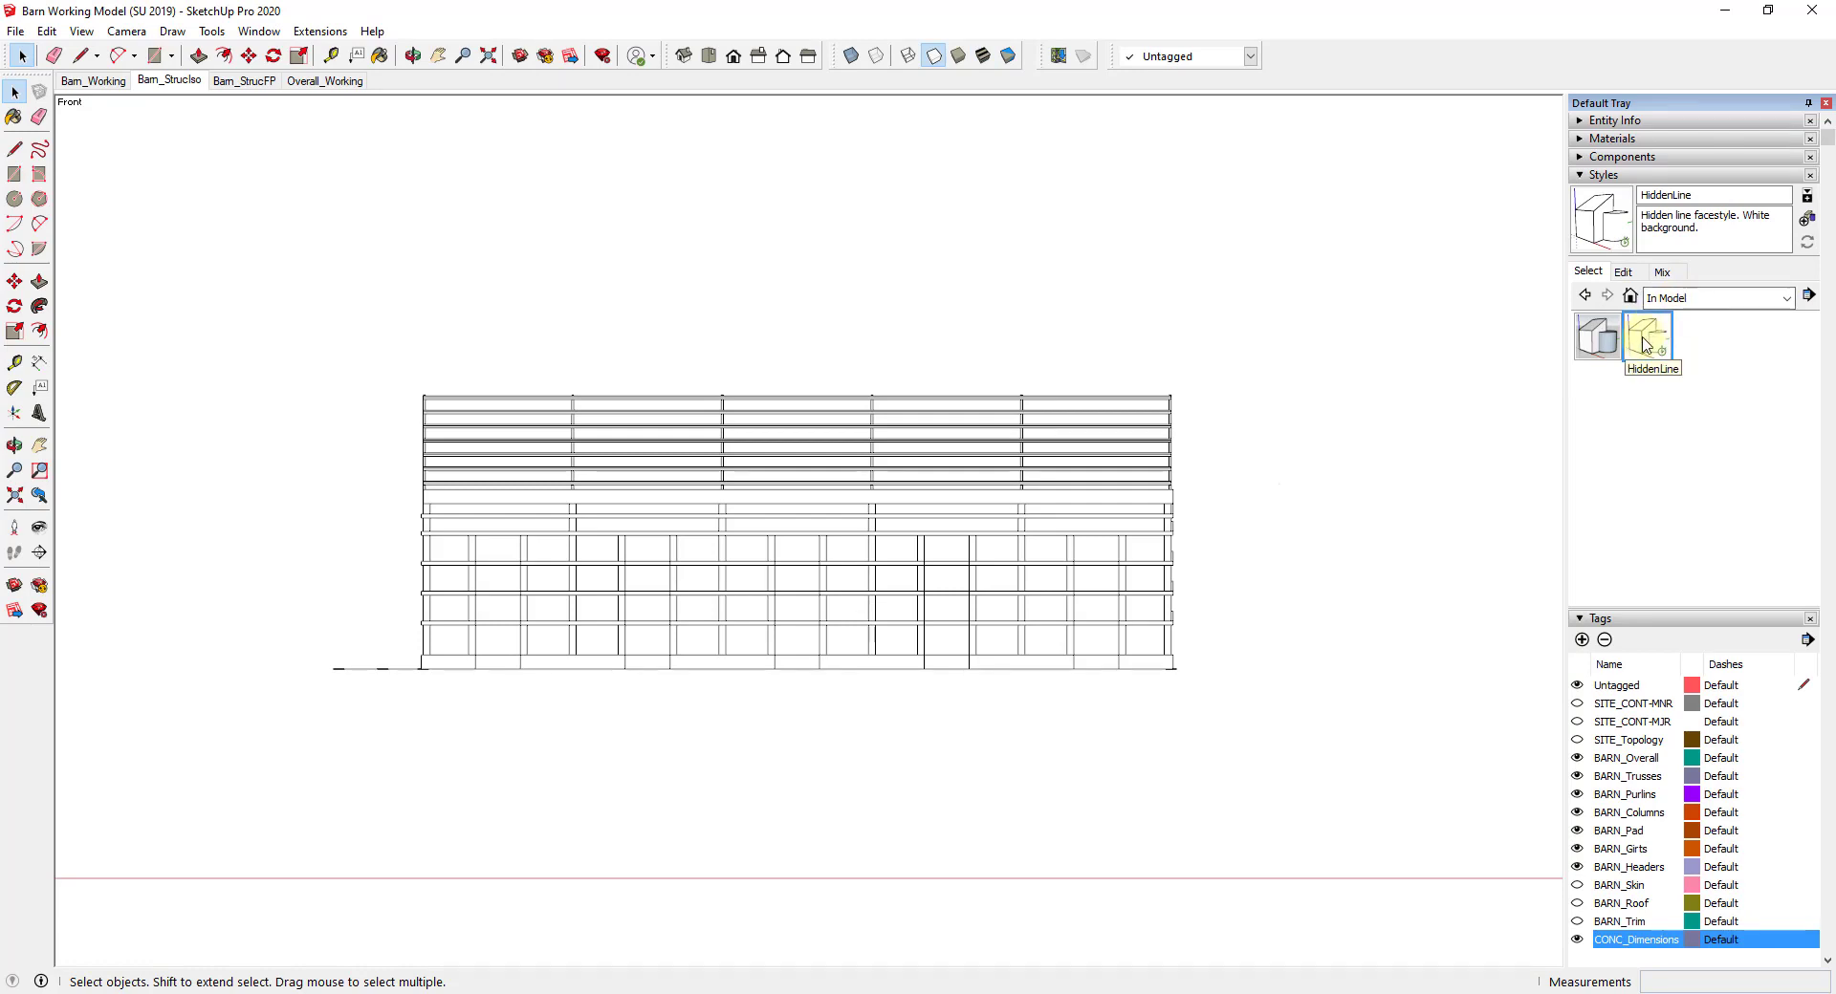
{"action": "left_click", "coordinate": [1682, 299]}
{"action": "left_click", "coordinate": [1677, 314]}
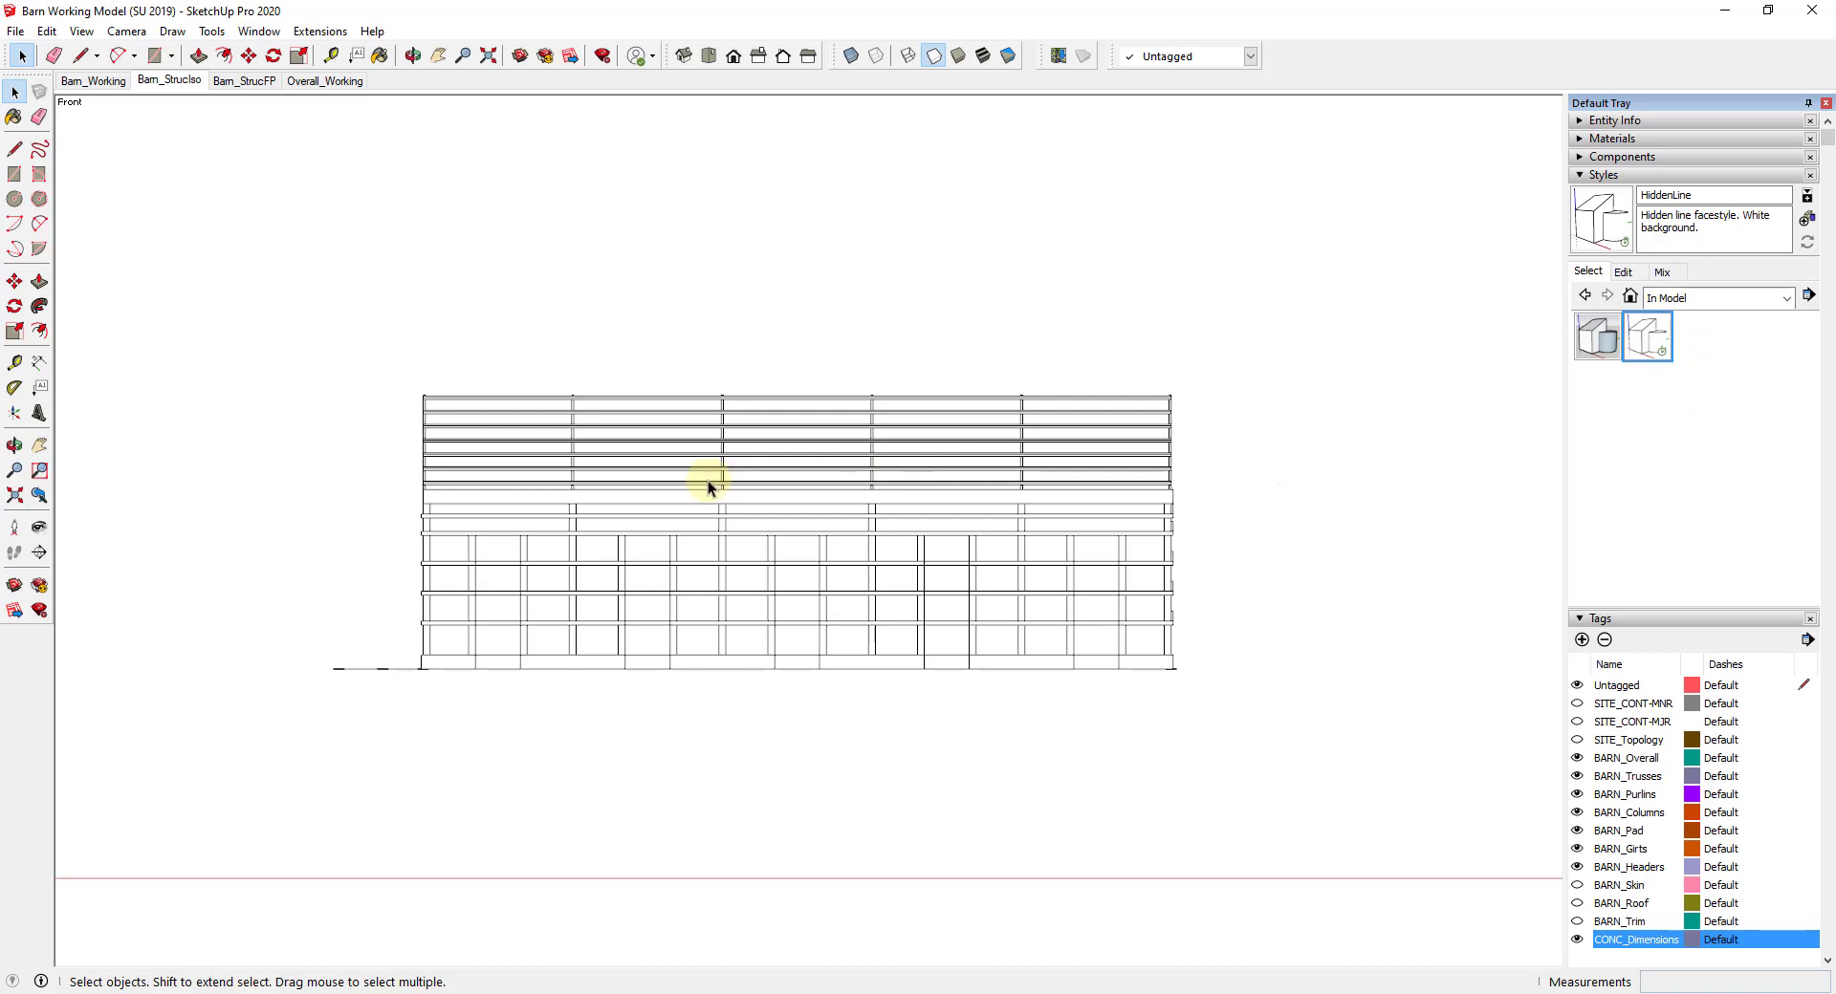
Step: Fill the drawing area with the front elevation and hide its dimensions by turning off the CONC_Dimensions tag
{"action": "scroll", "coordinate": [689, 480], "scroll_direction": "up", "scroll_amount": 4}
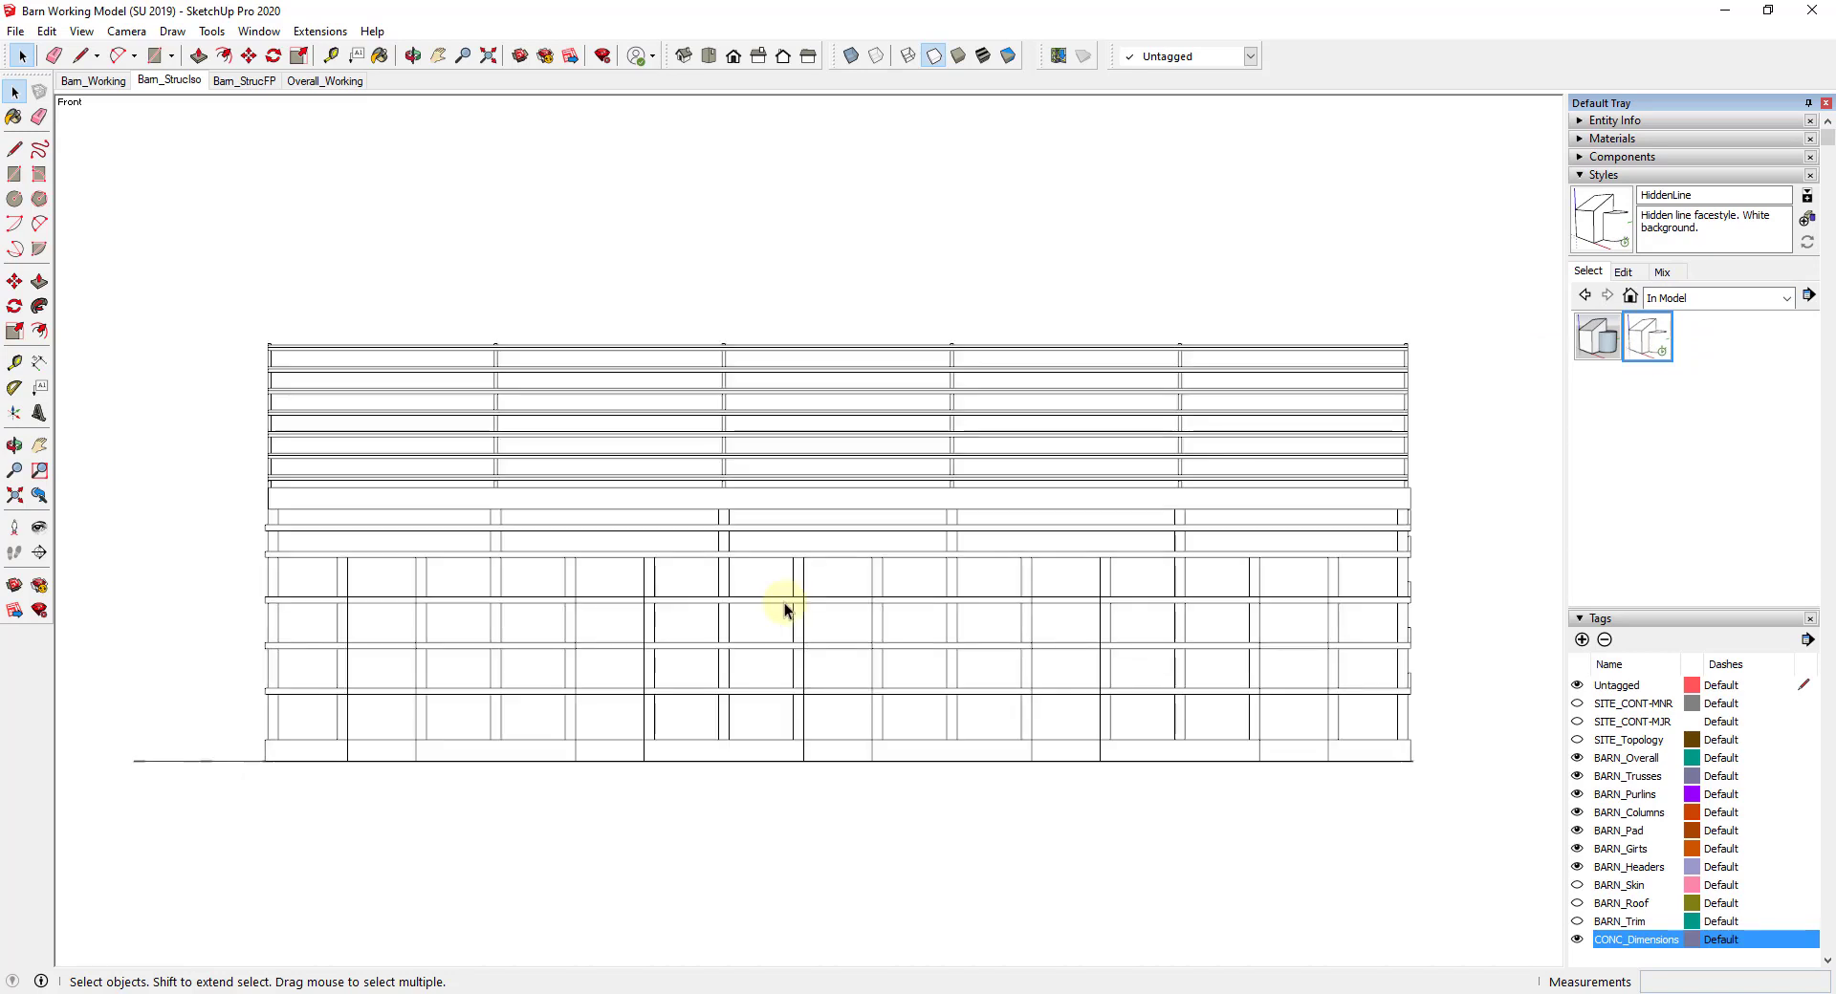
{"action": "scroll", "coordinate": [864, 577], "scroll_direction": "up", "scroll_amount": 3}
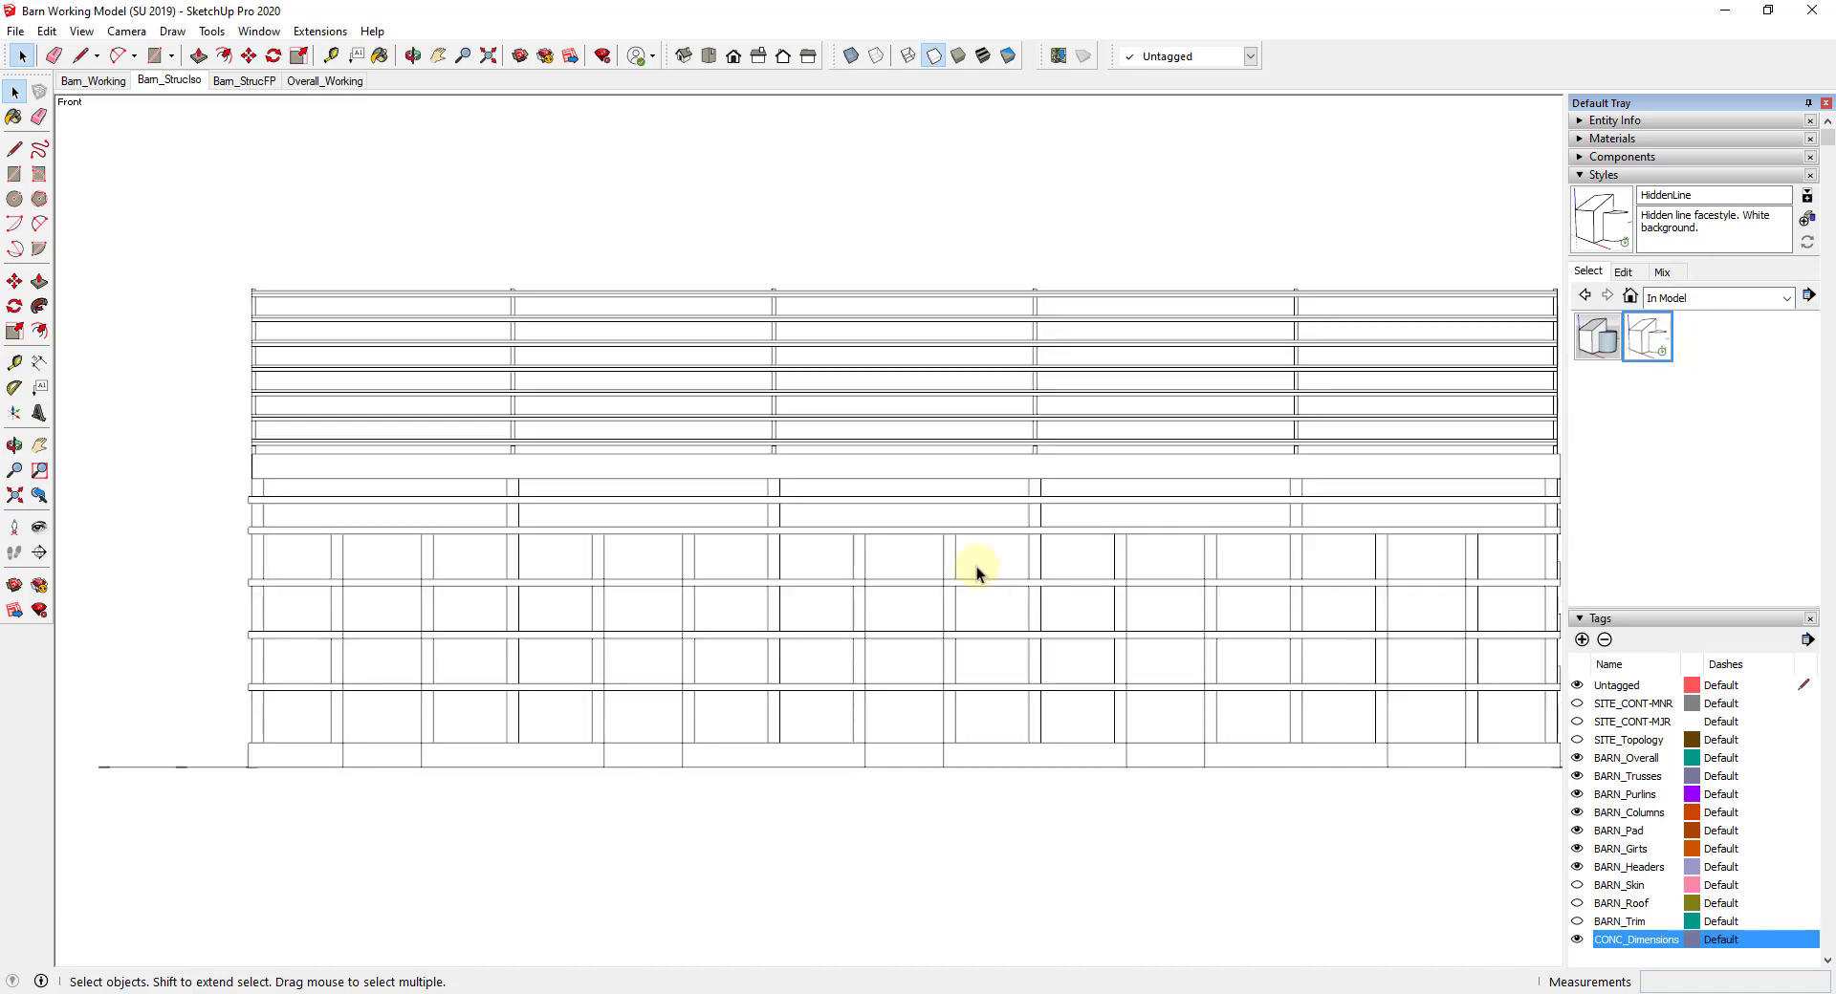
{"action": "scroll", "coordinate": [977, 571], "scroll_direction": "down", "scroll_amount": 1}
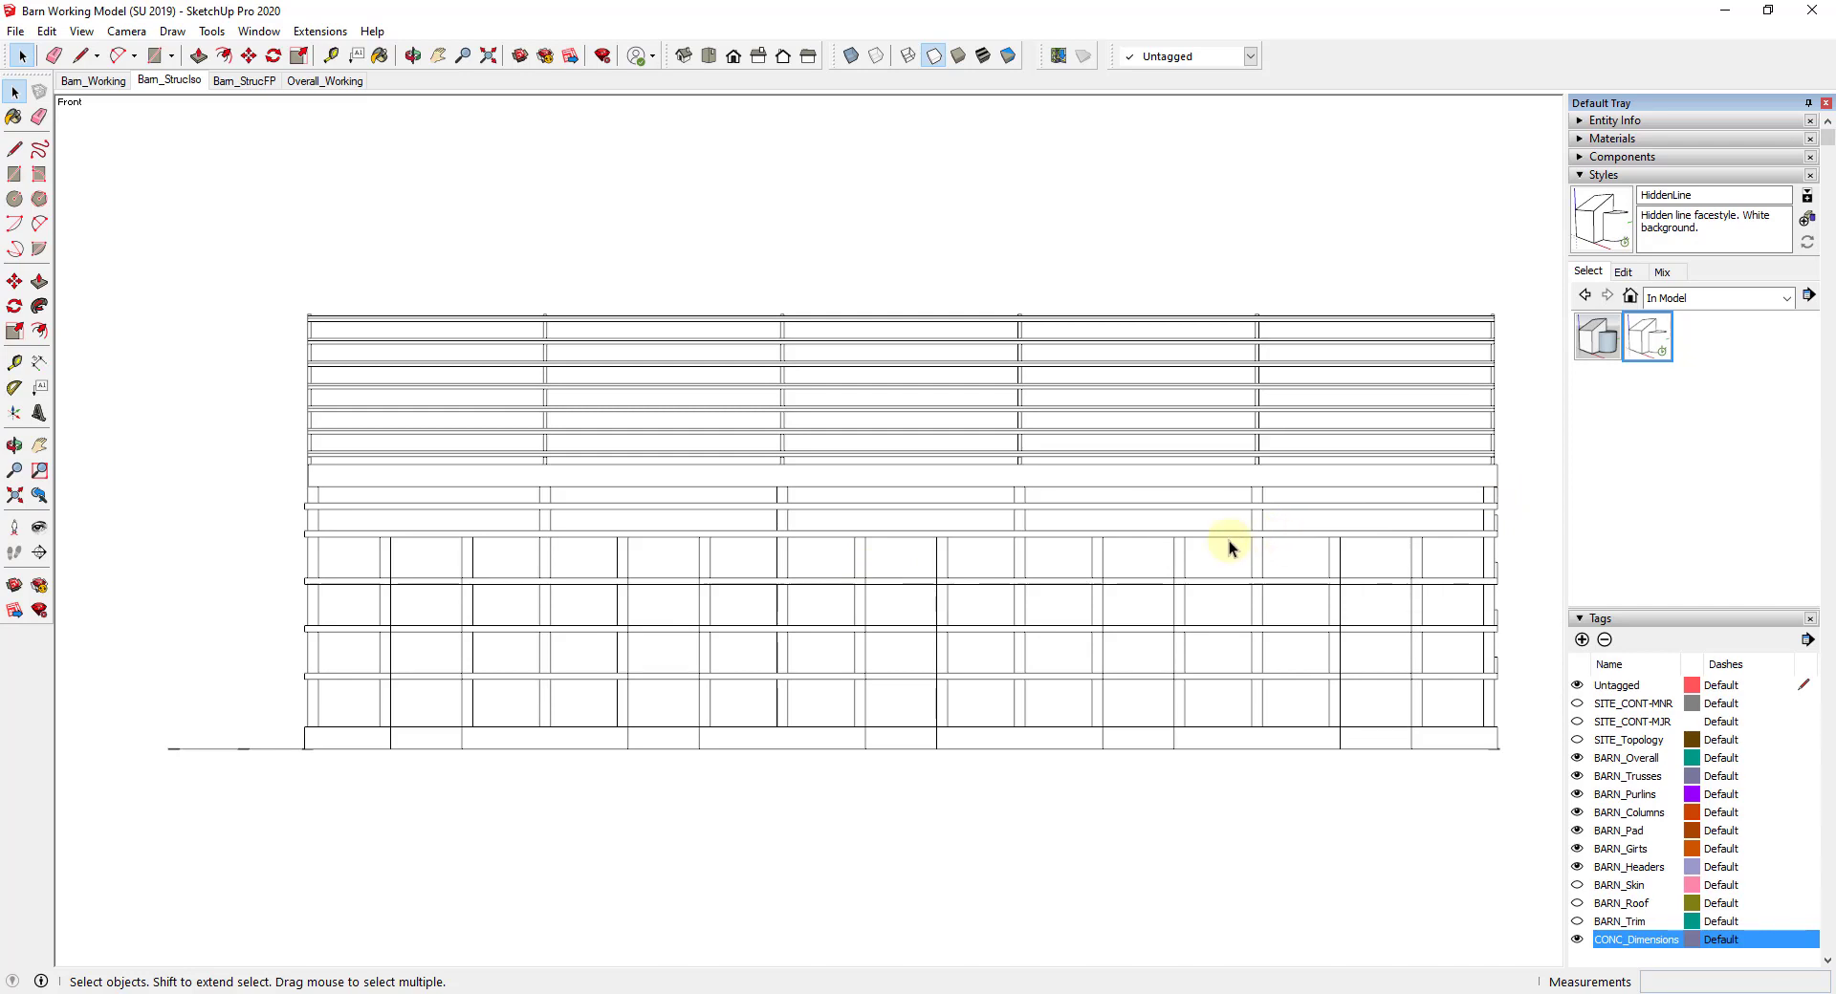
{"action": "middle_click_drag", "start_coordinate": [1230, 541], "coordinate": [1163, 541], "text": "shift"}
{"action": "left_click", "coordinate": [1577, 940]}
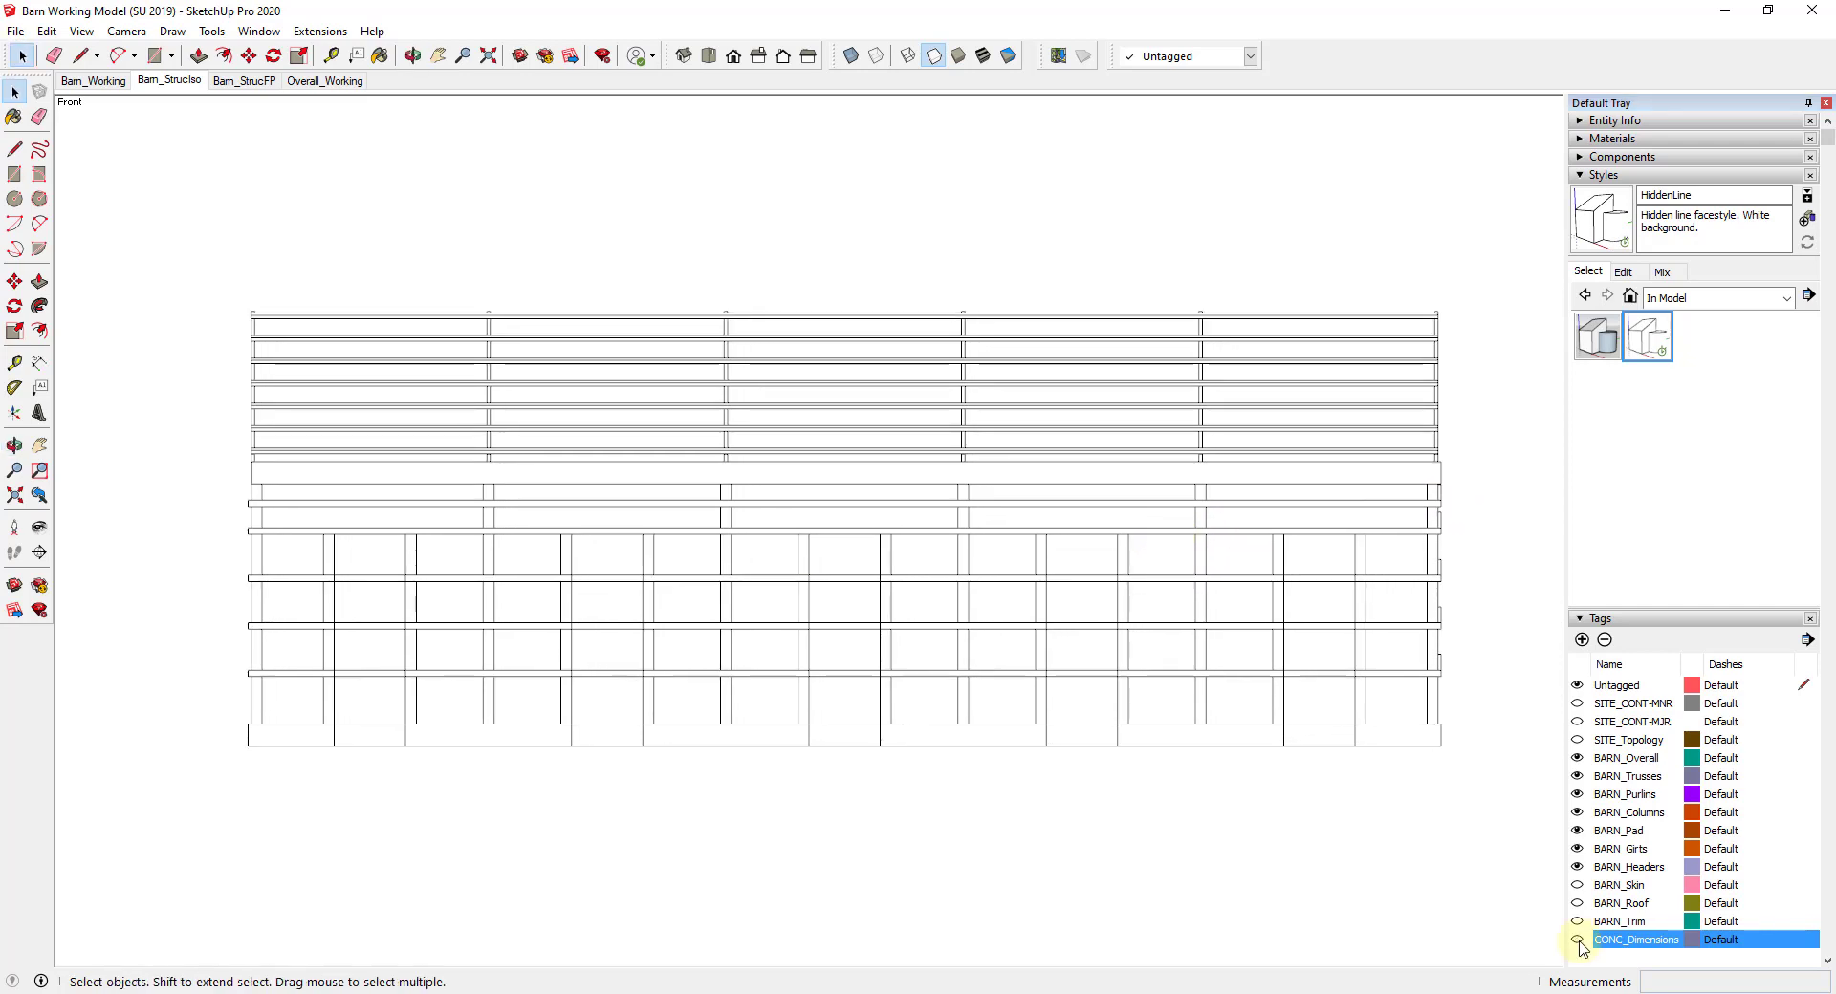
Step: Save the front elevation as a new scene named Barn_StrucElev, placed after Barn_StrucIso
{"action": "right_click", "coordinate": [182, 81]}
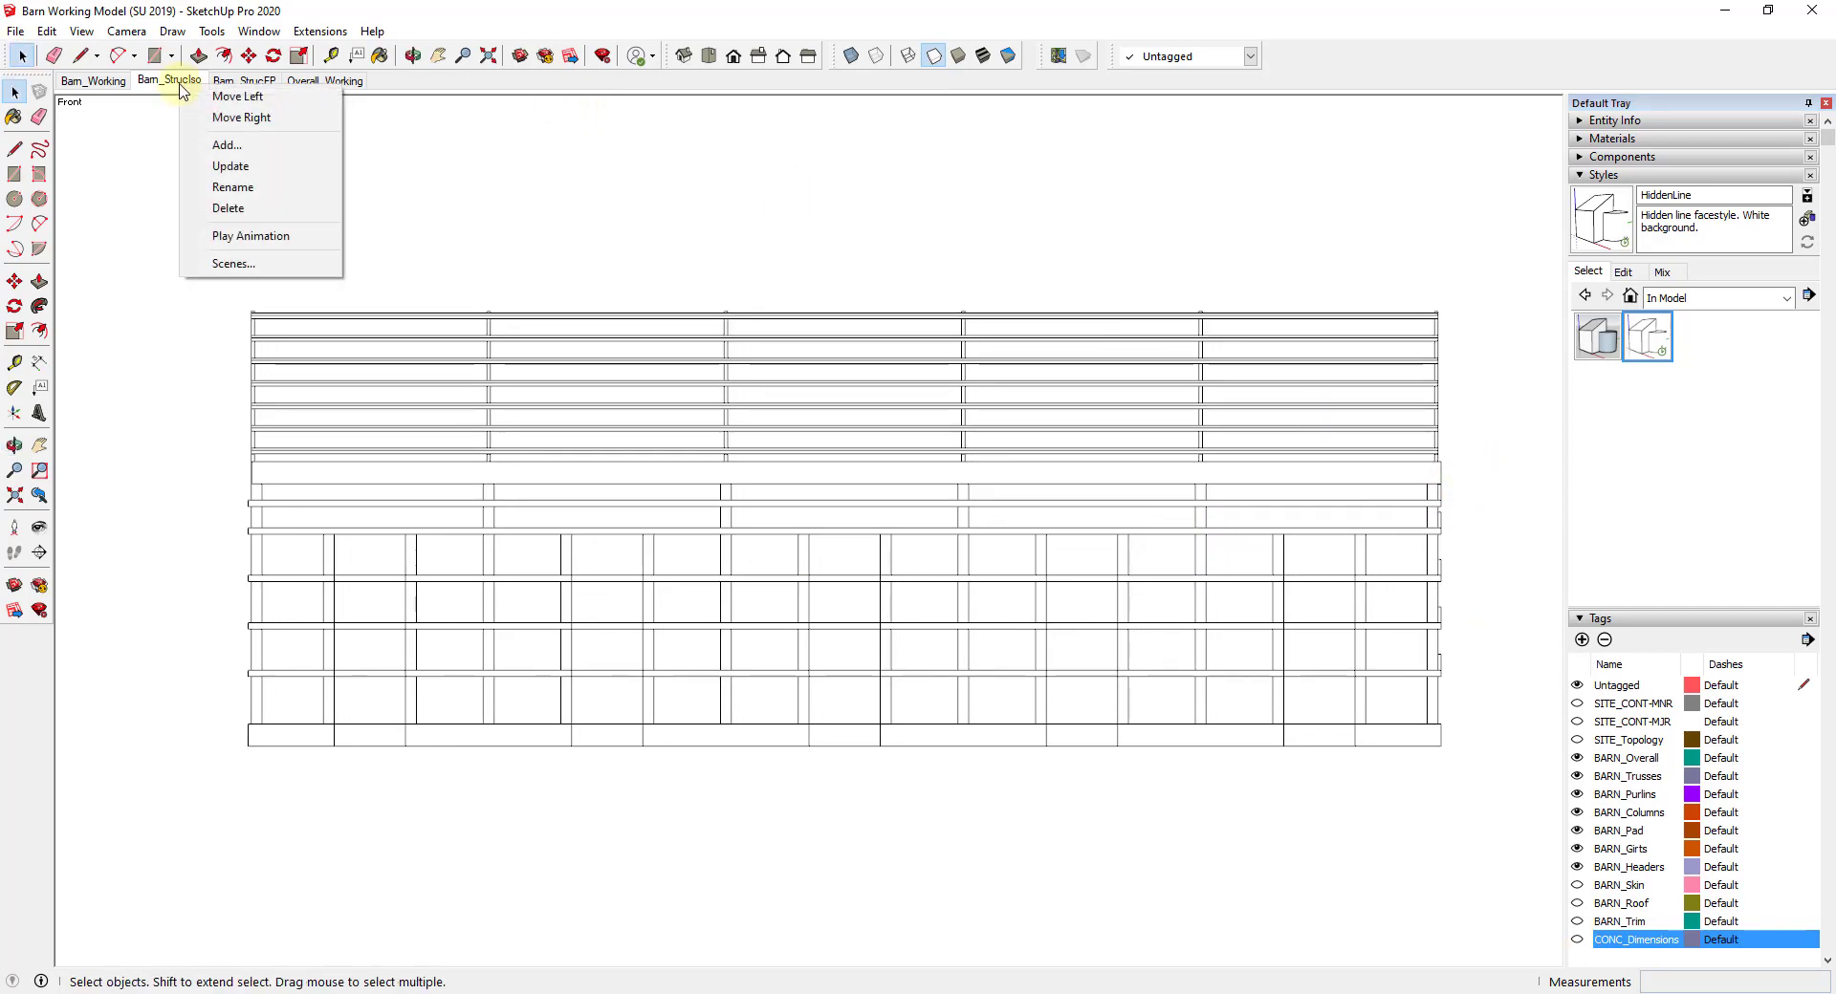
{"action": "left_click", "coordinate": [224, 144]}
{"action": "right_click", "coordinate": [238, 80]}
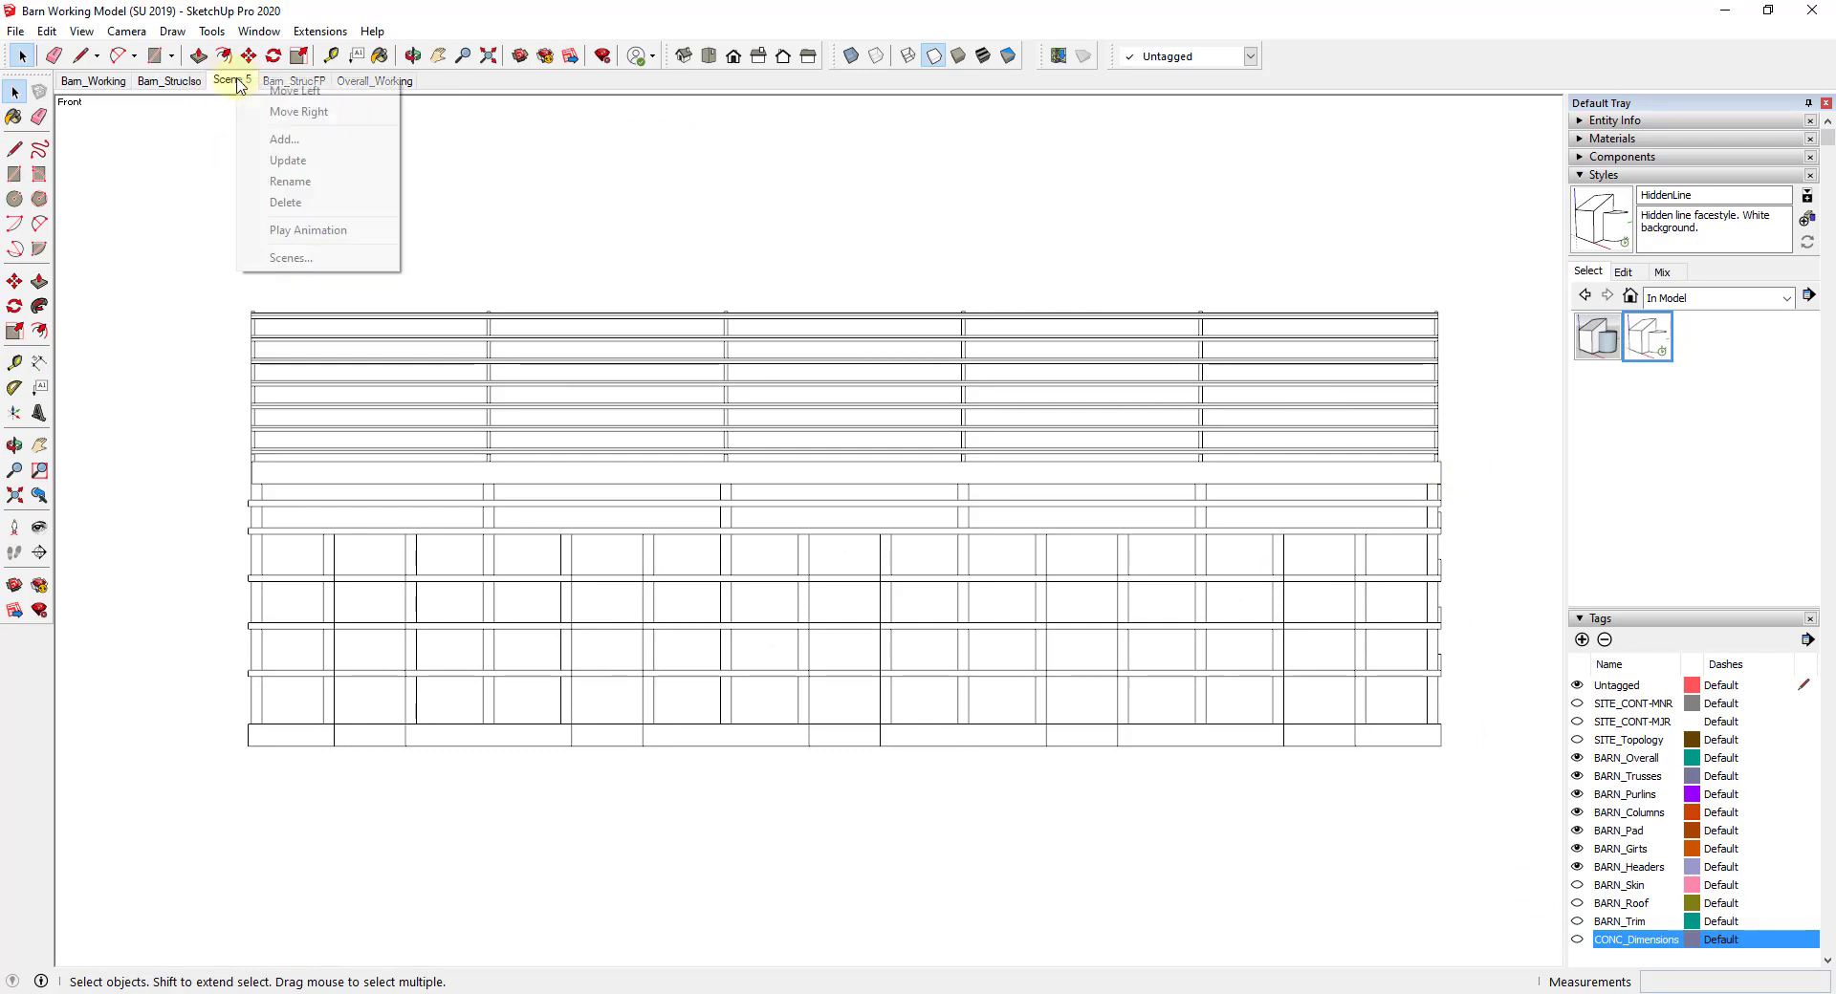
{"action": "left_click", "coordinate": [289, 182]}
{"action": "type", "text": "Bam_StrucElev"}
{"action": "key", "text": "Return"}
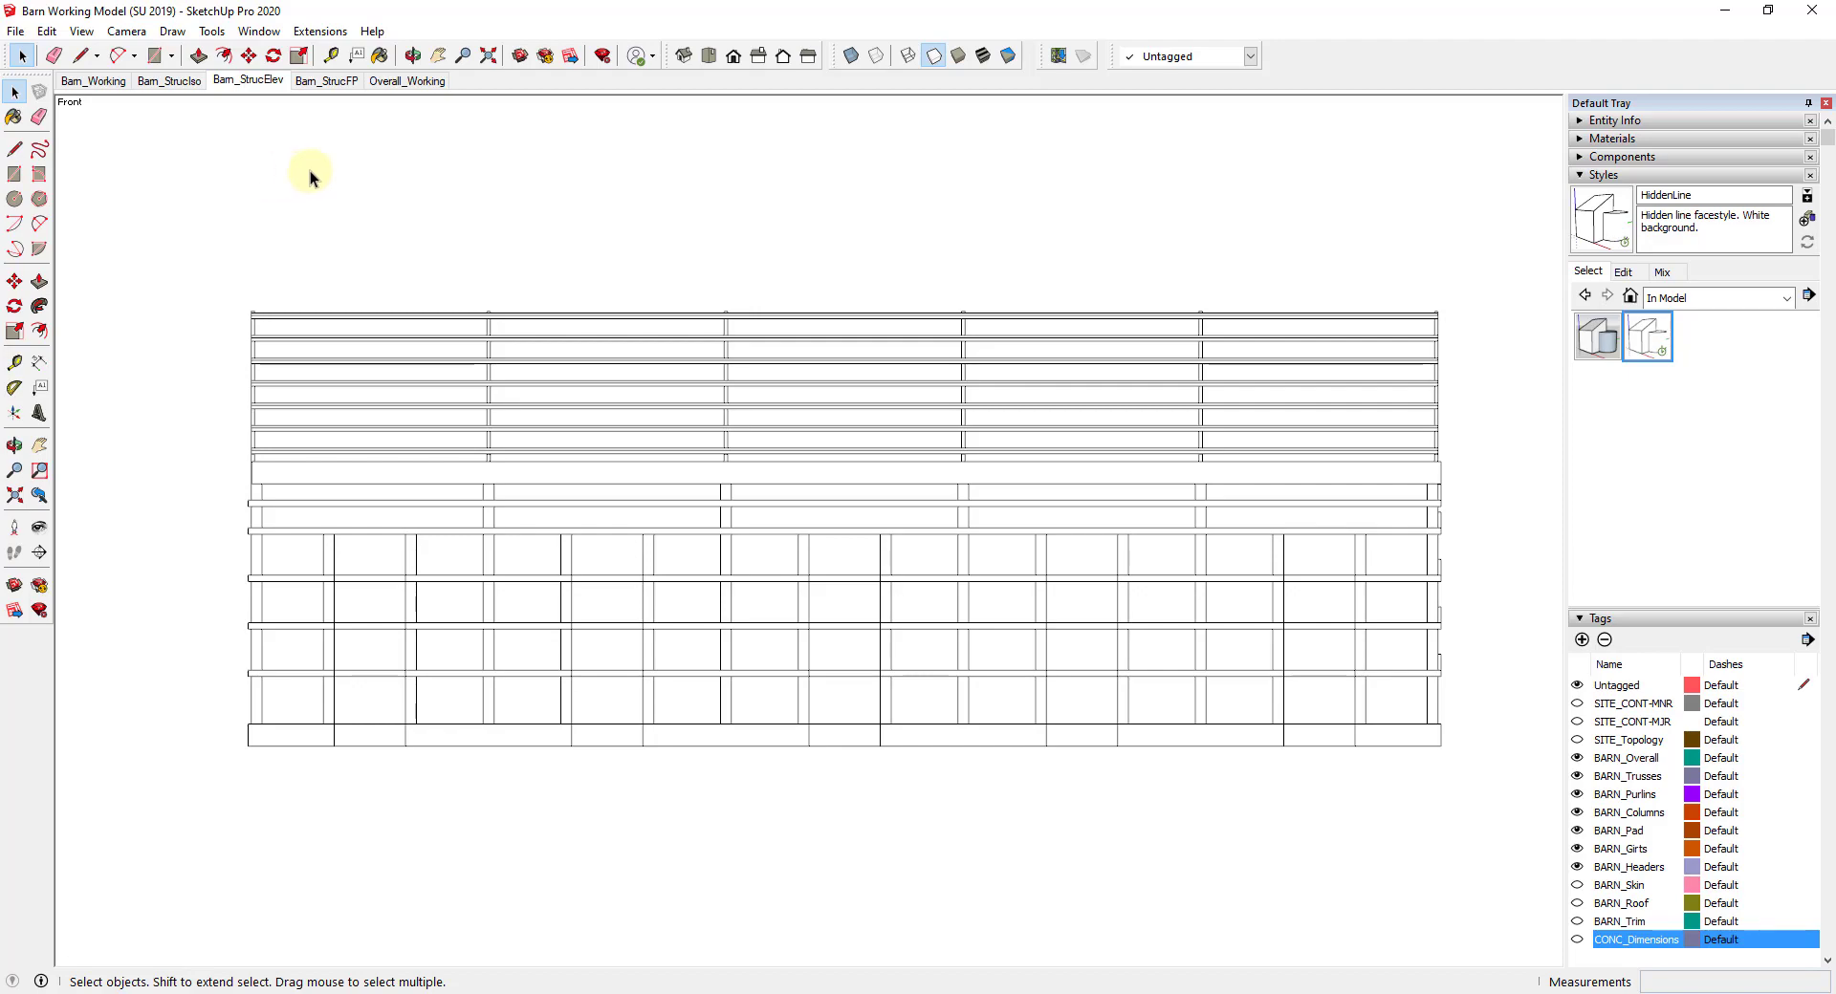
Step: Compare the saved Barn_StrucIso, Barn_StrucElev and Barn_StrucFP scenes by switching through them
{"action": "left_click", "coordinate": [172, 81]}
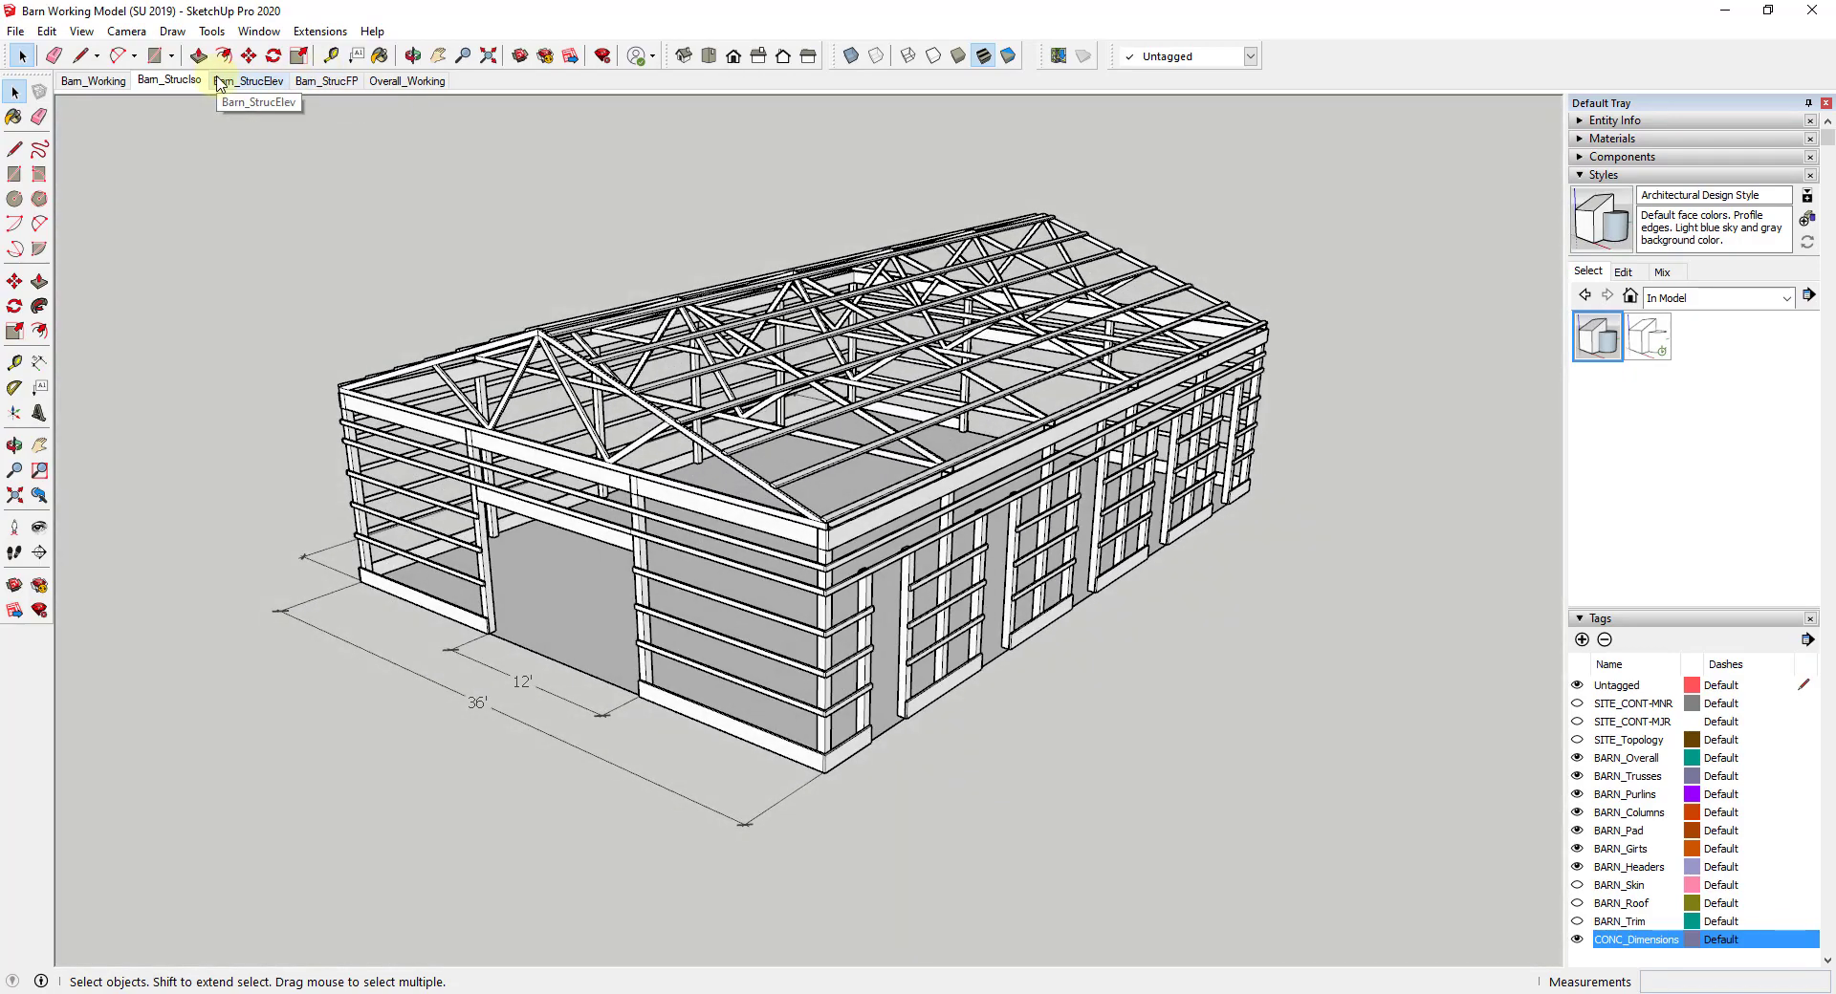
{"action": "left_click", "coordinate": [247, 80]}
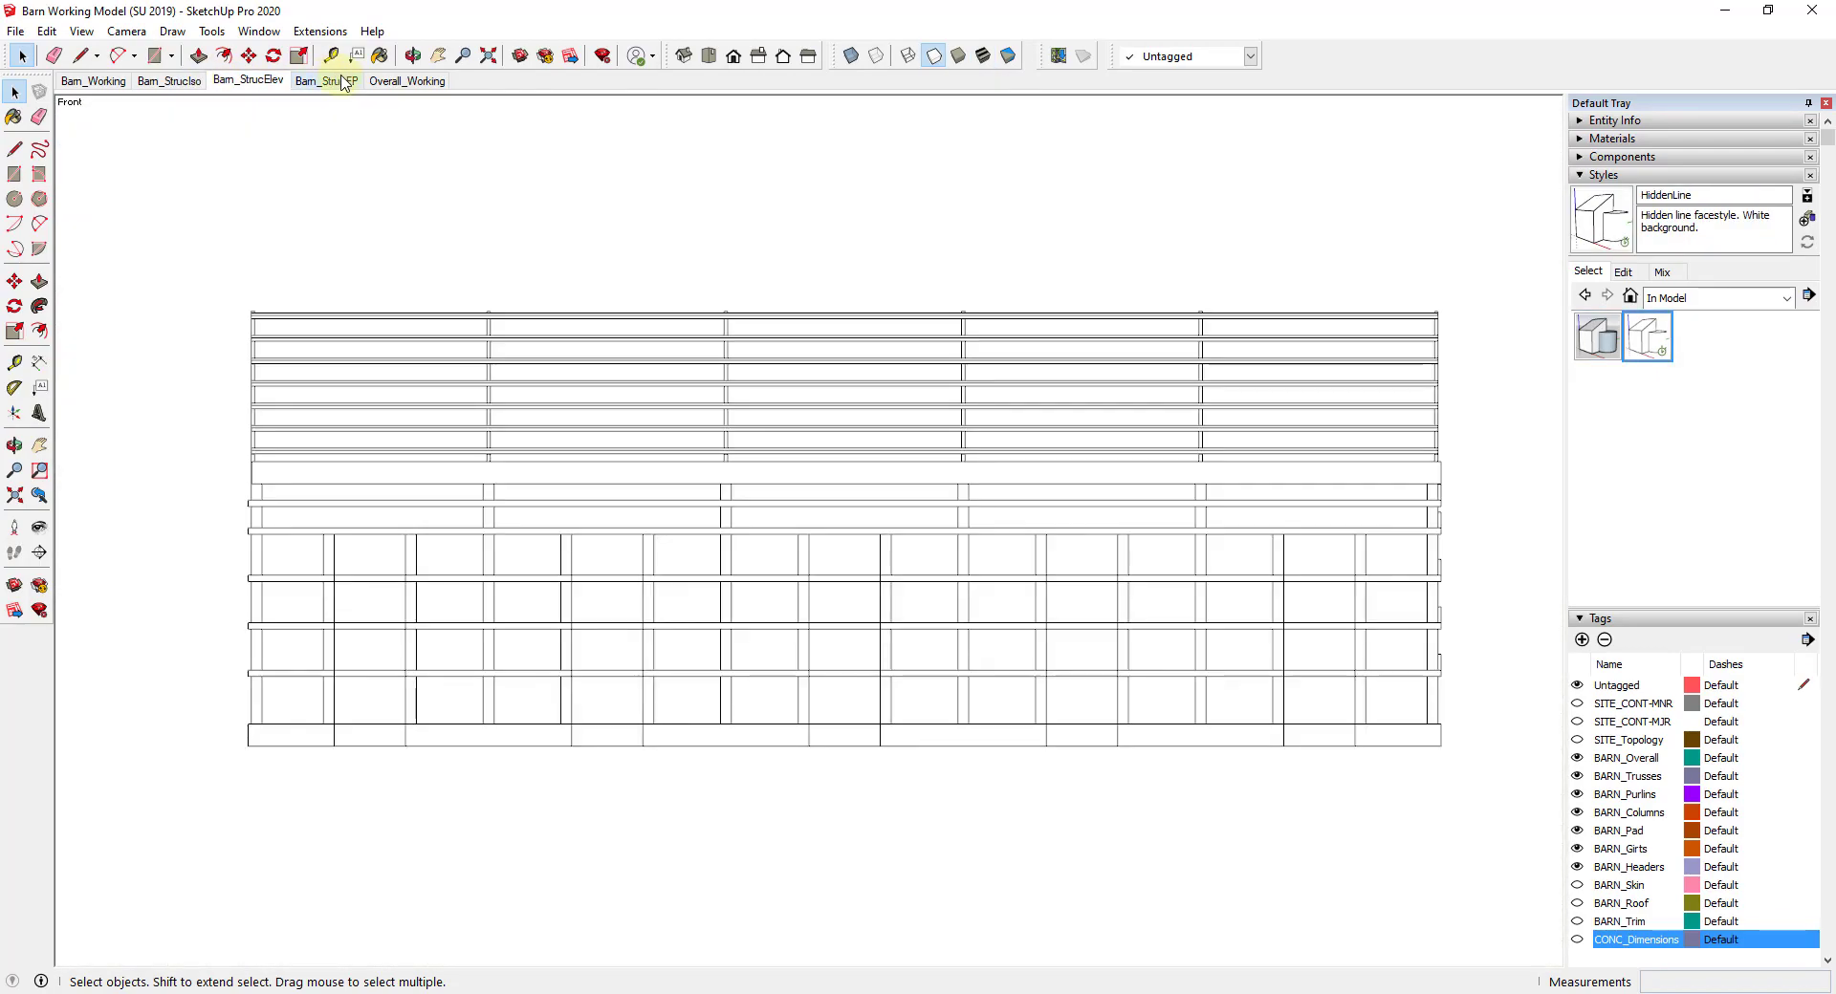
{"action": "left_click", "coordinate": [345, 81]}
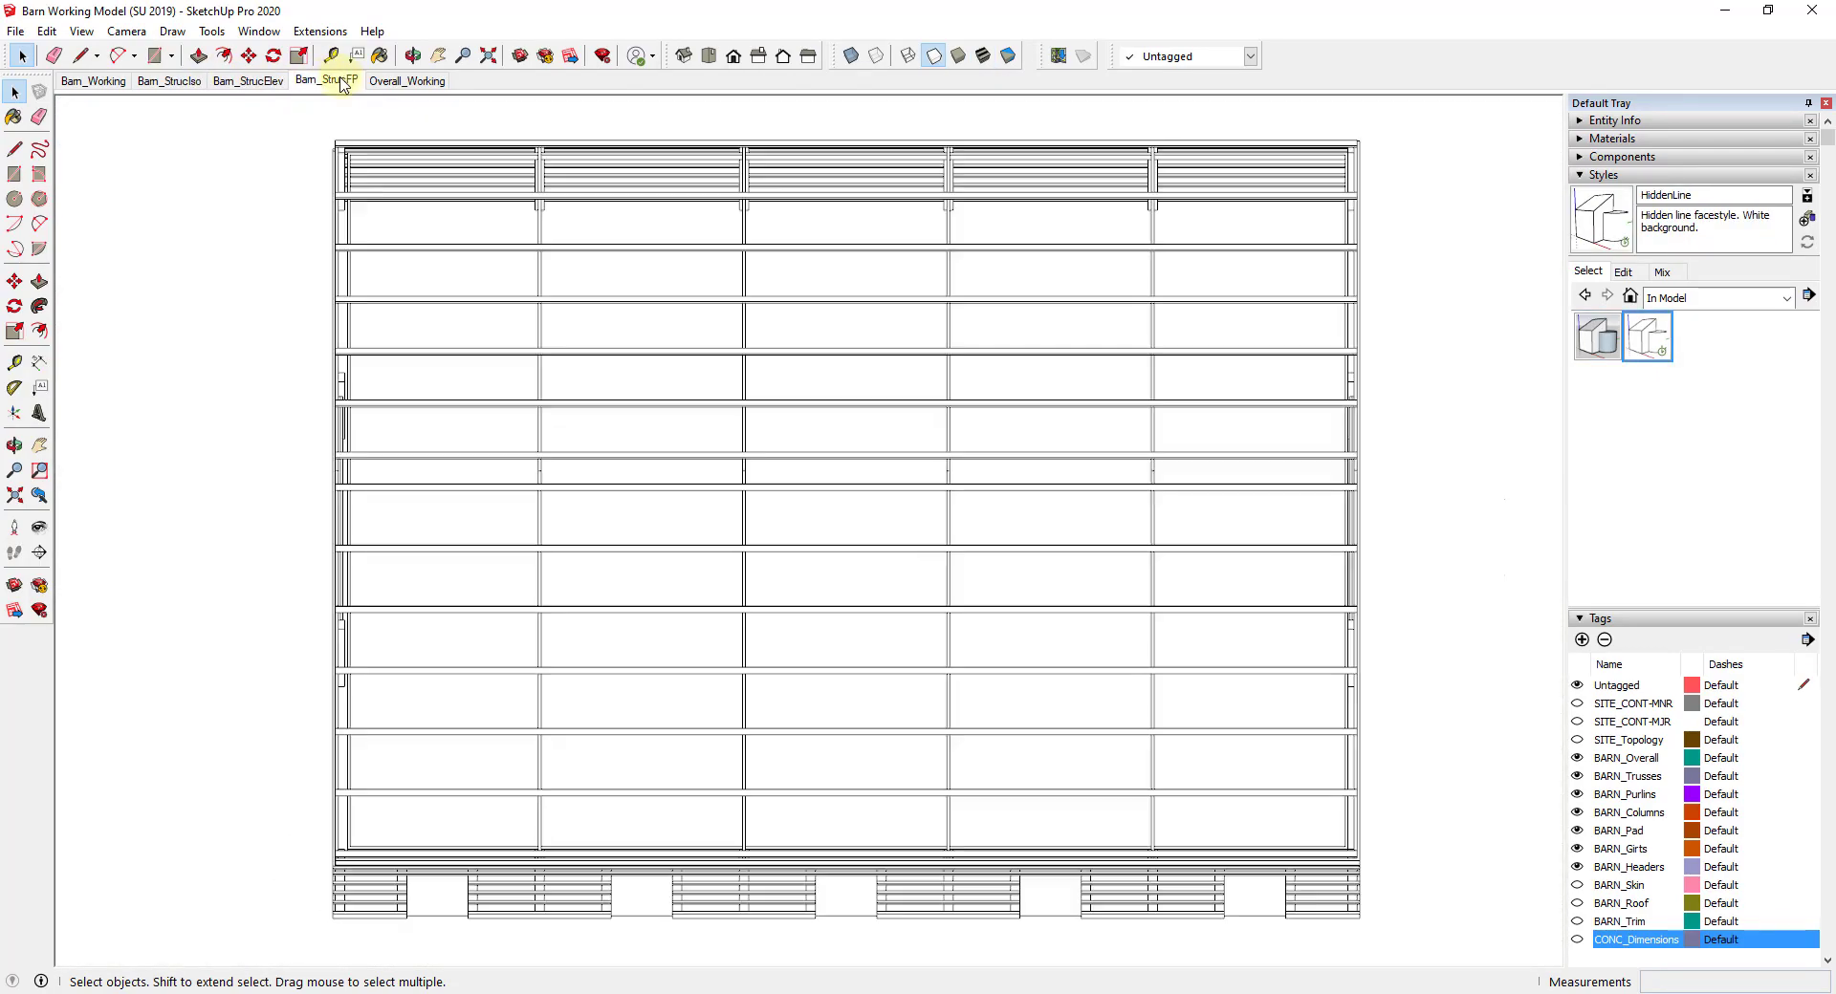
Step: Return to the Barn_StrucElev scene and update it with the current view settings
{"action": "left_click", "coordinate": [260, 81]}
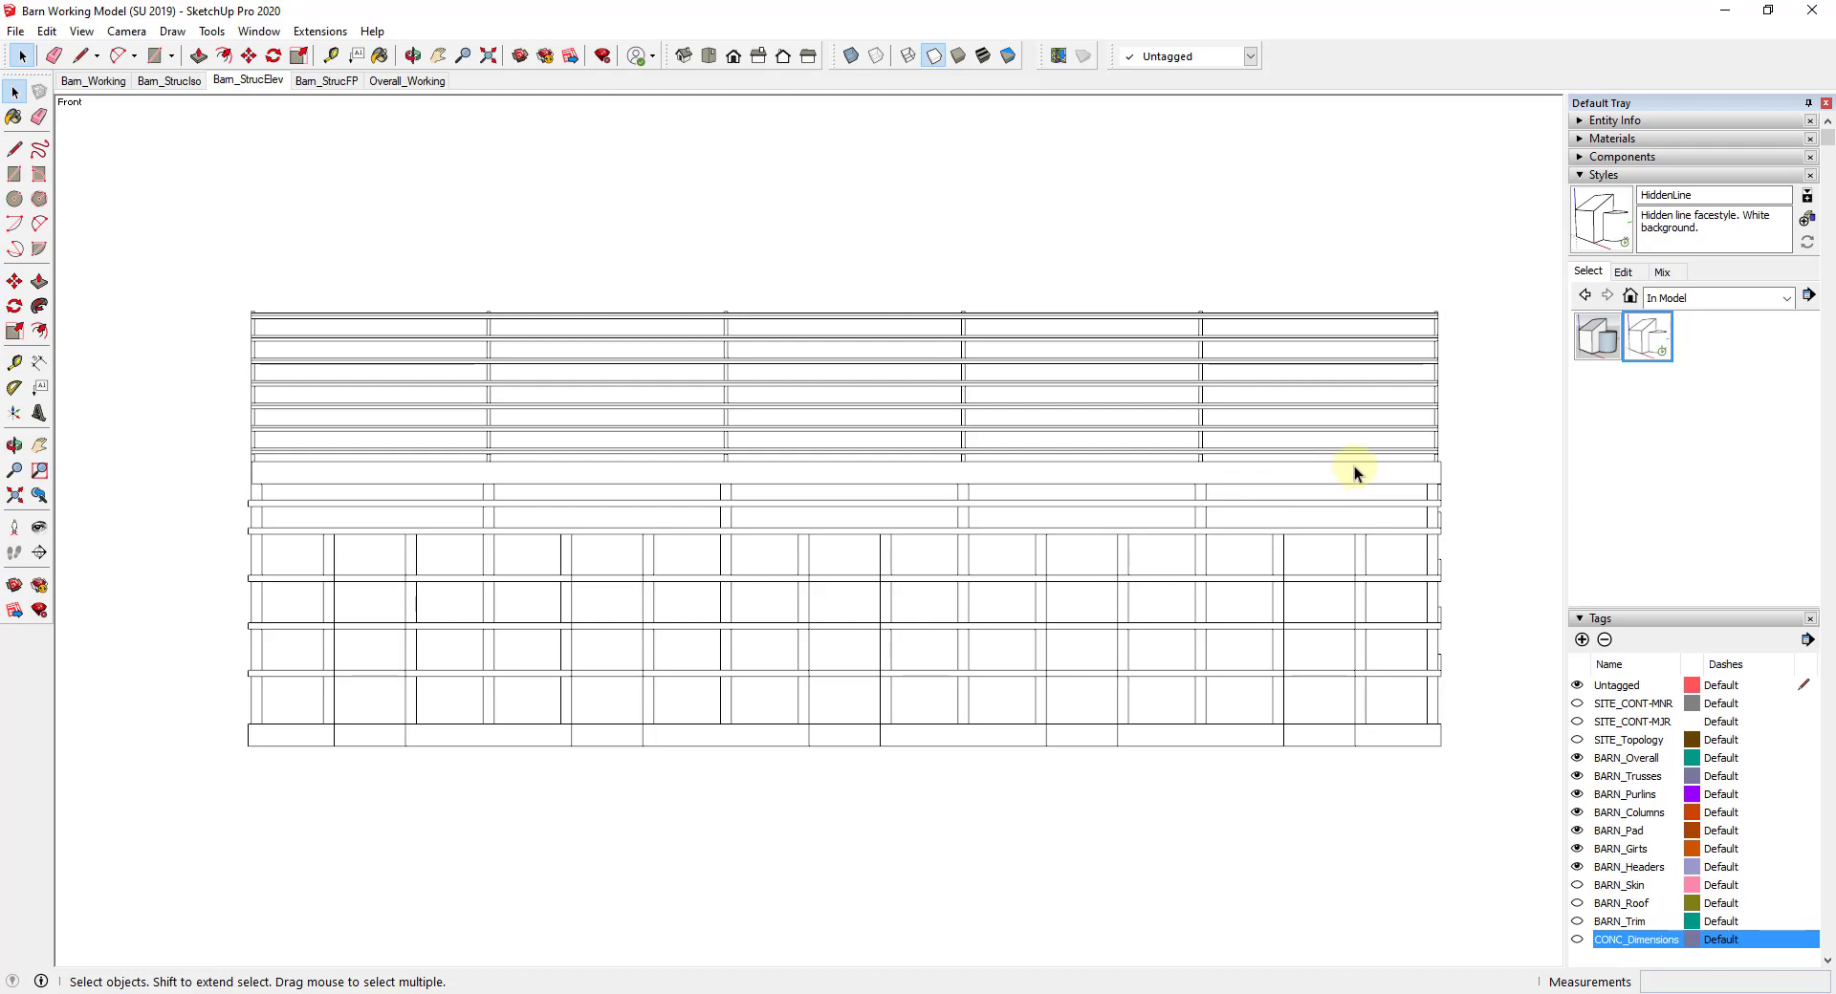
{"action": "right_click", "coordinate": [254, 84]}
{"action": "left_click", "coordinate": [347, 169]}
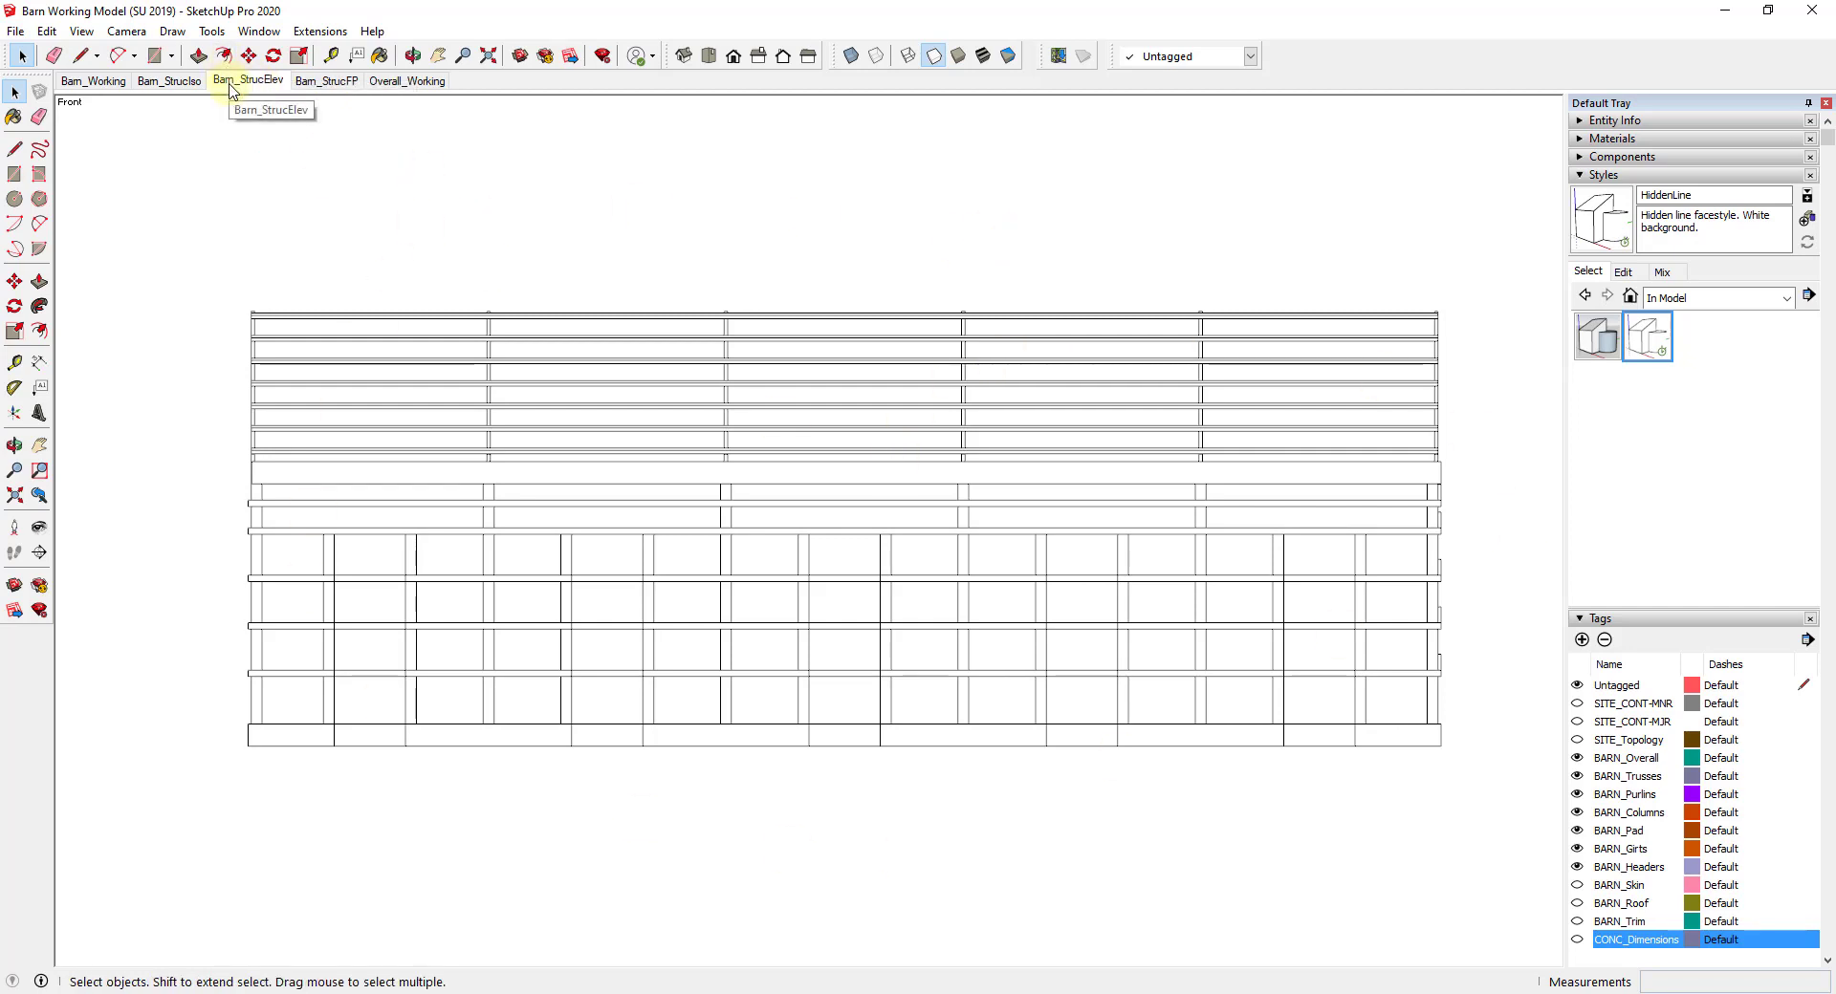
Step: Save the barn model and send it to LayOut
{"action": "left_click", "coordinate": [15, 30]}
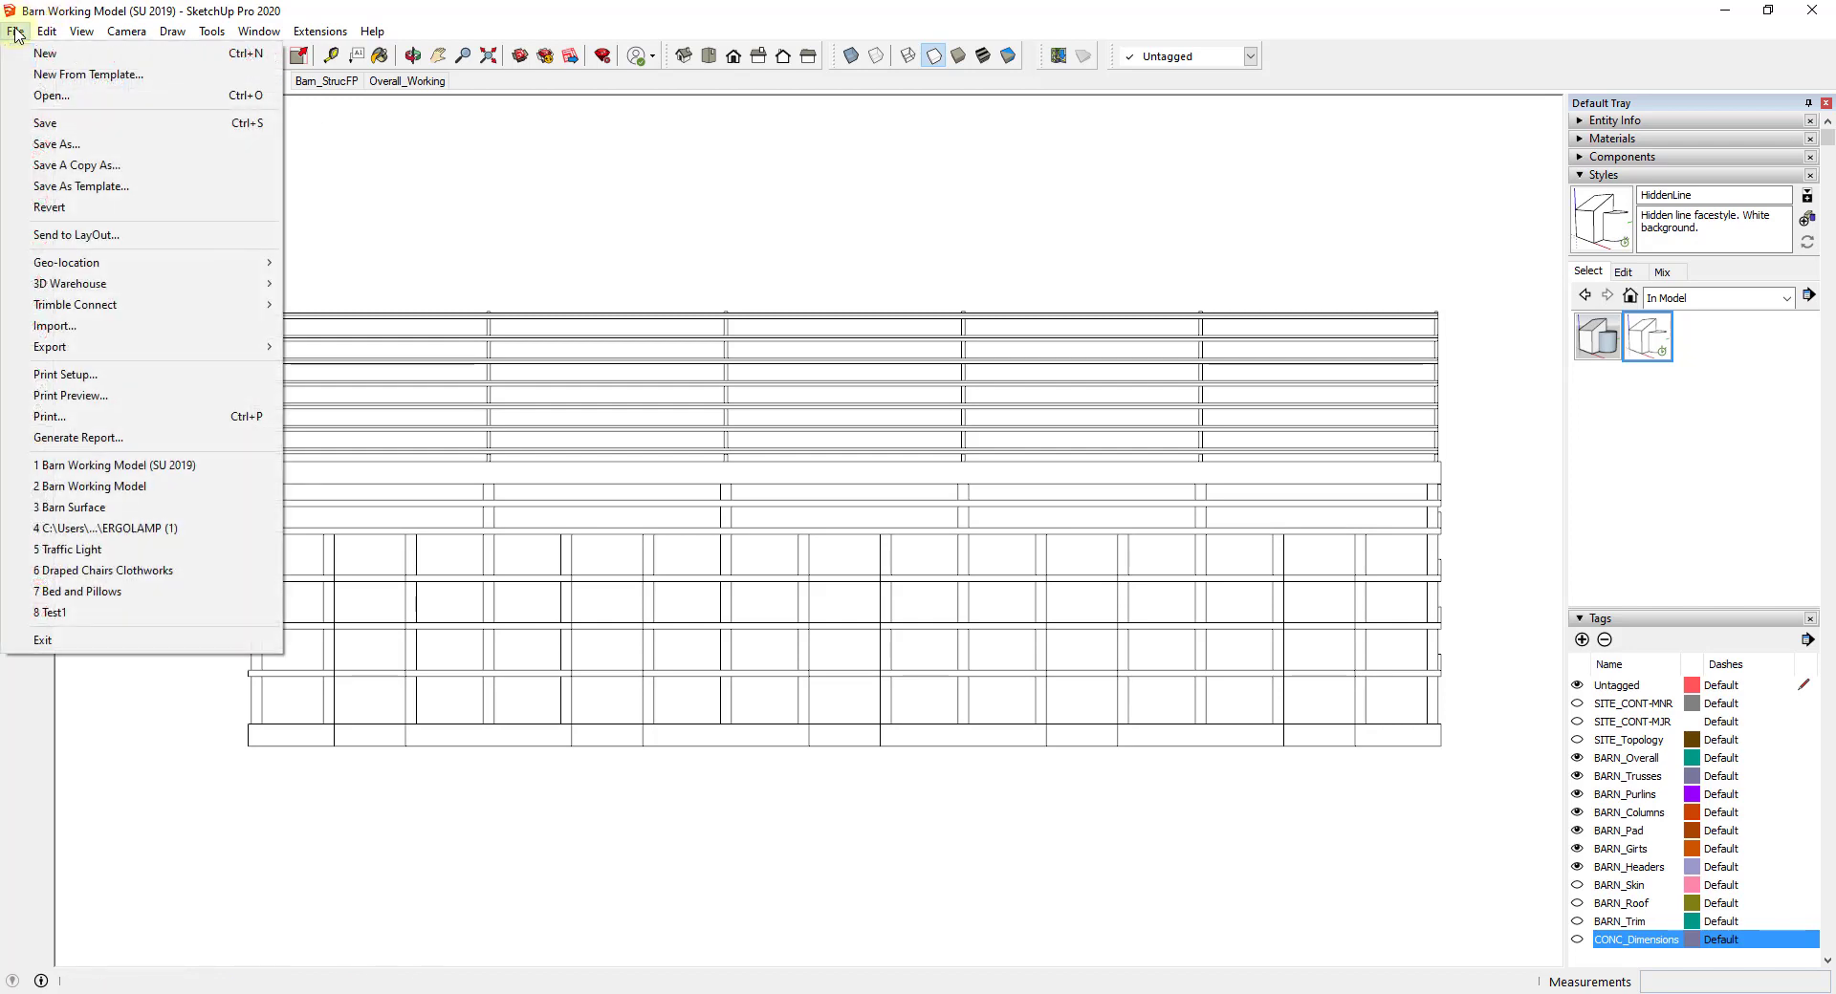
{"action": "left_click", "coordinate": [45, 128]}
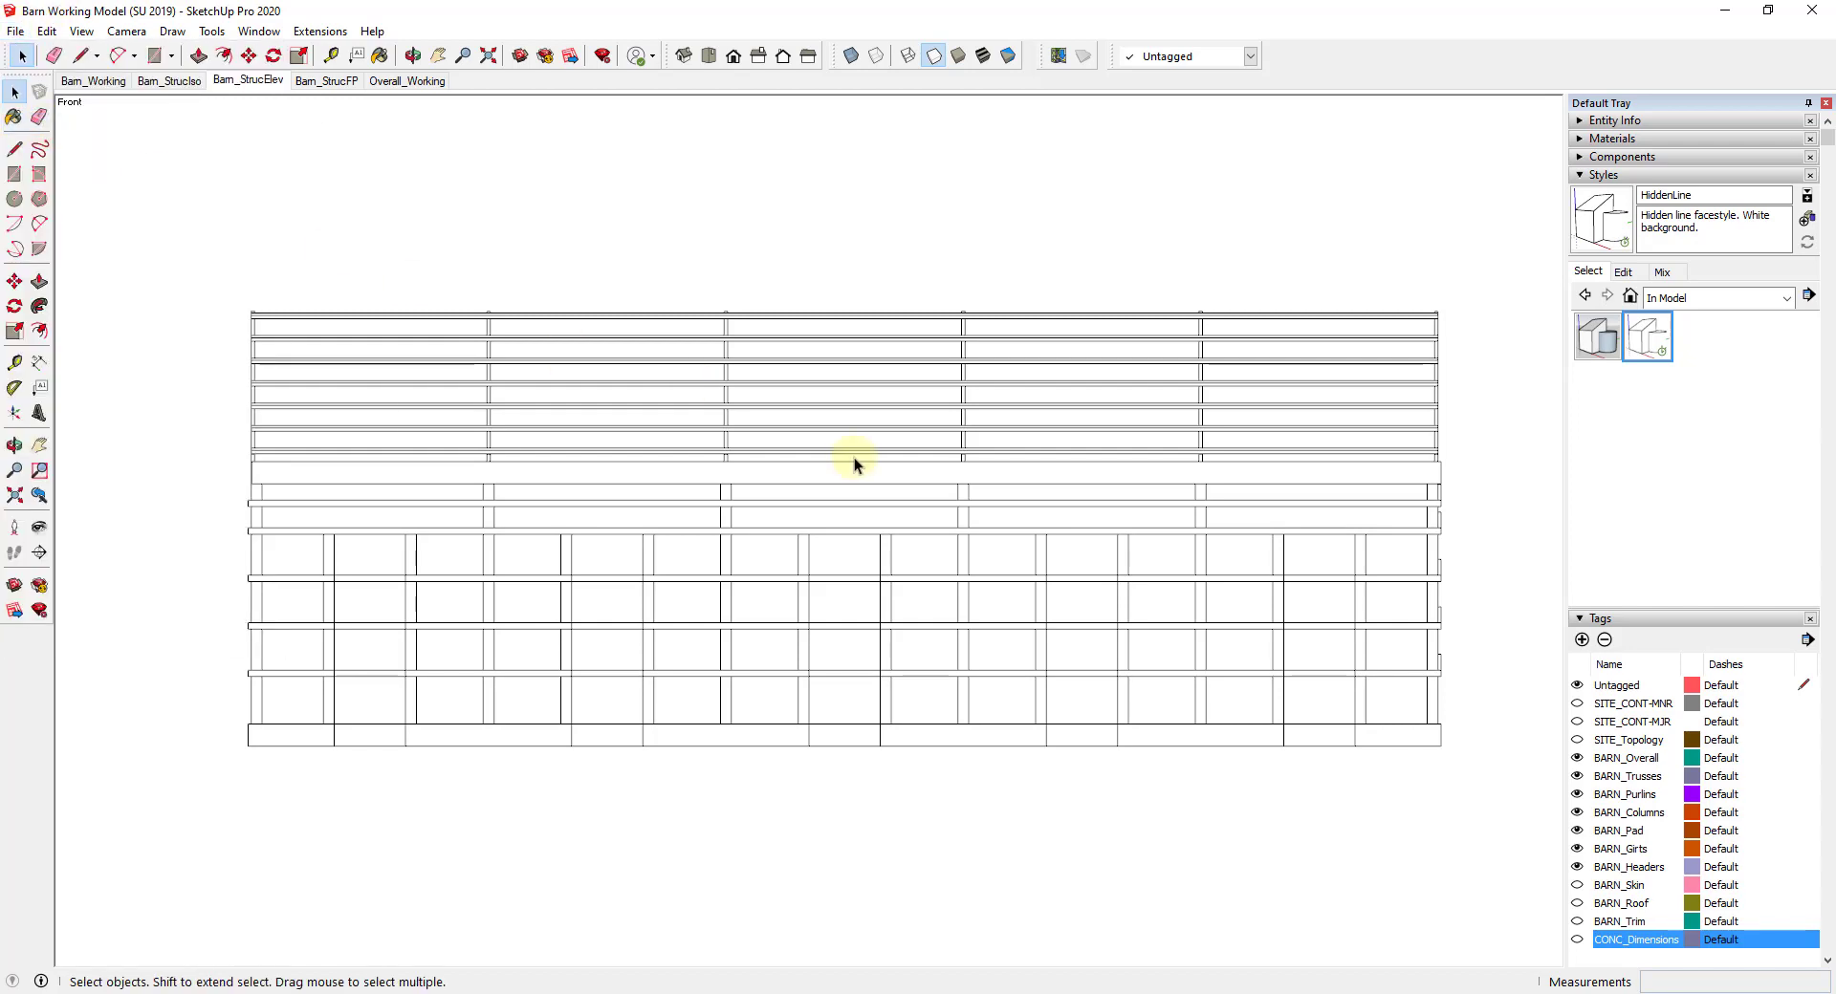
{"action": "left_click", "coordinate": [15, 31]}
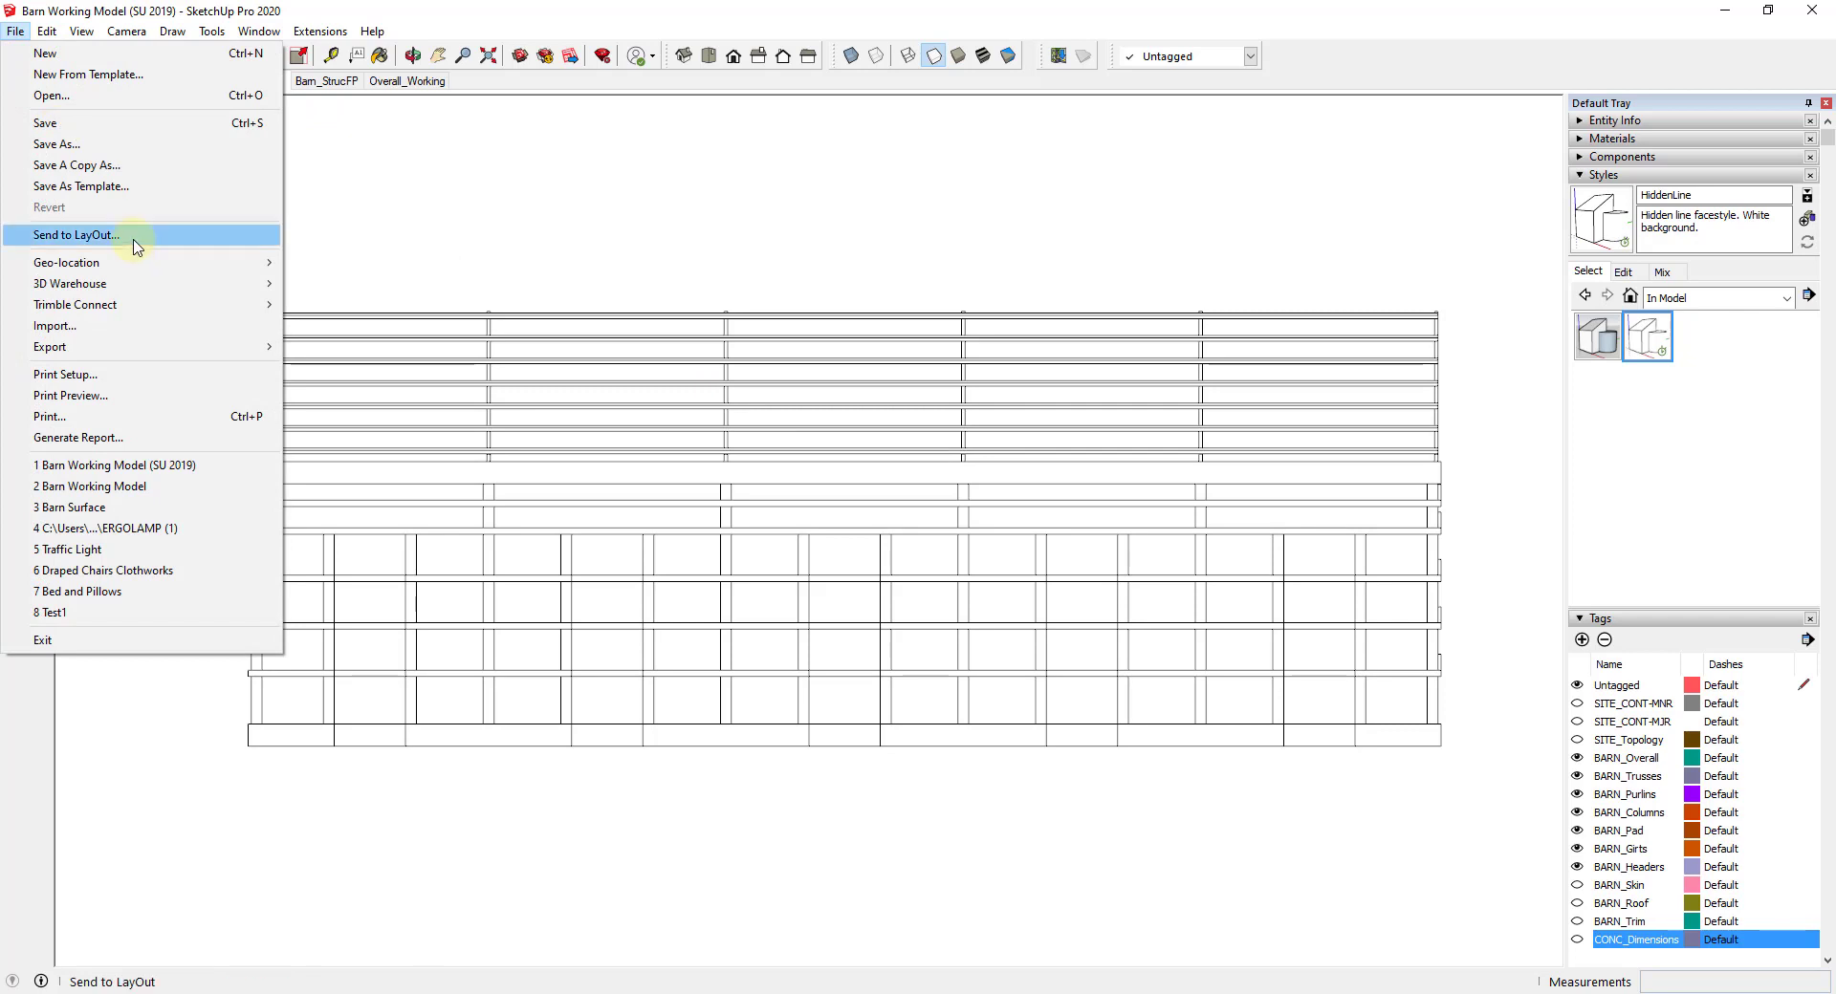
{"action": "left_click", "coordinate": [815, 225]}
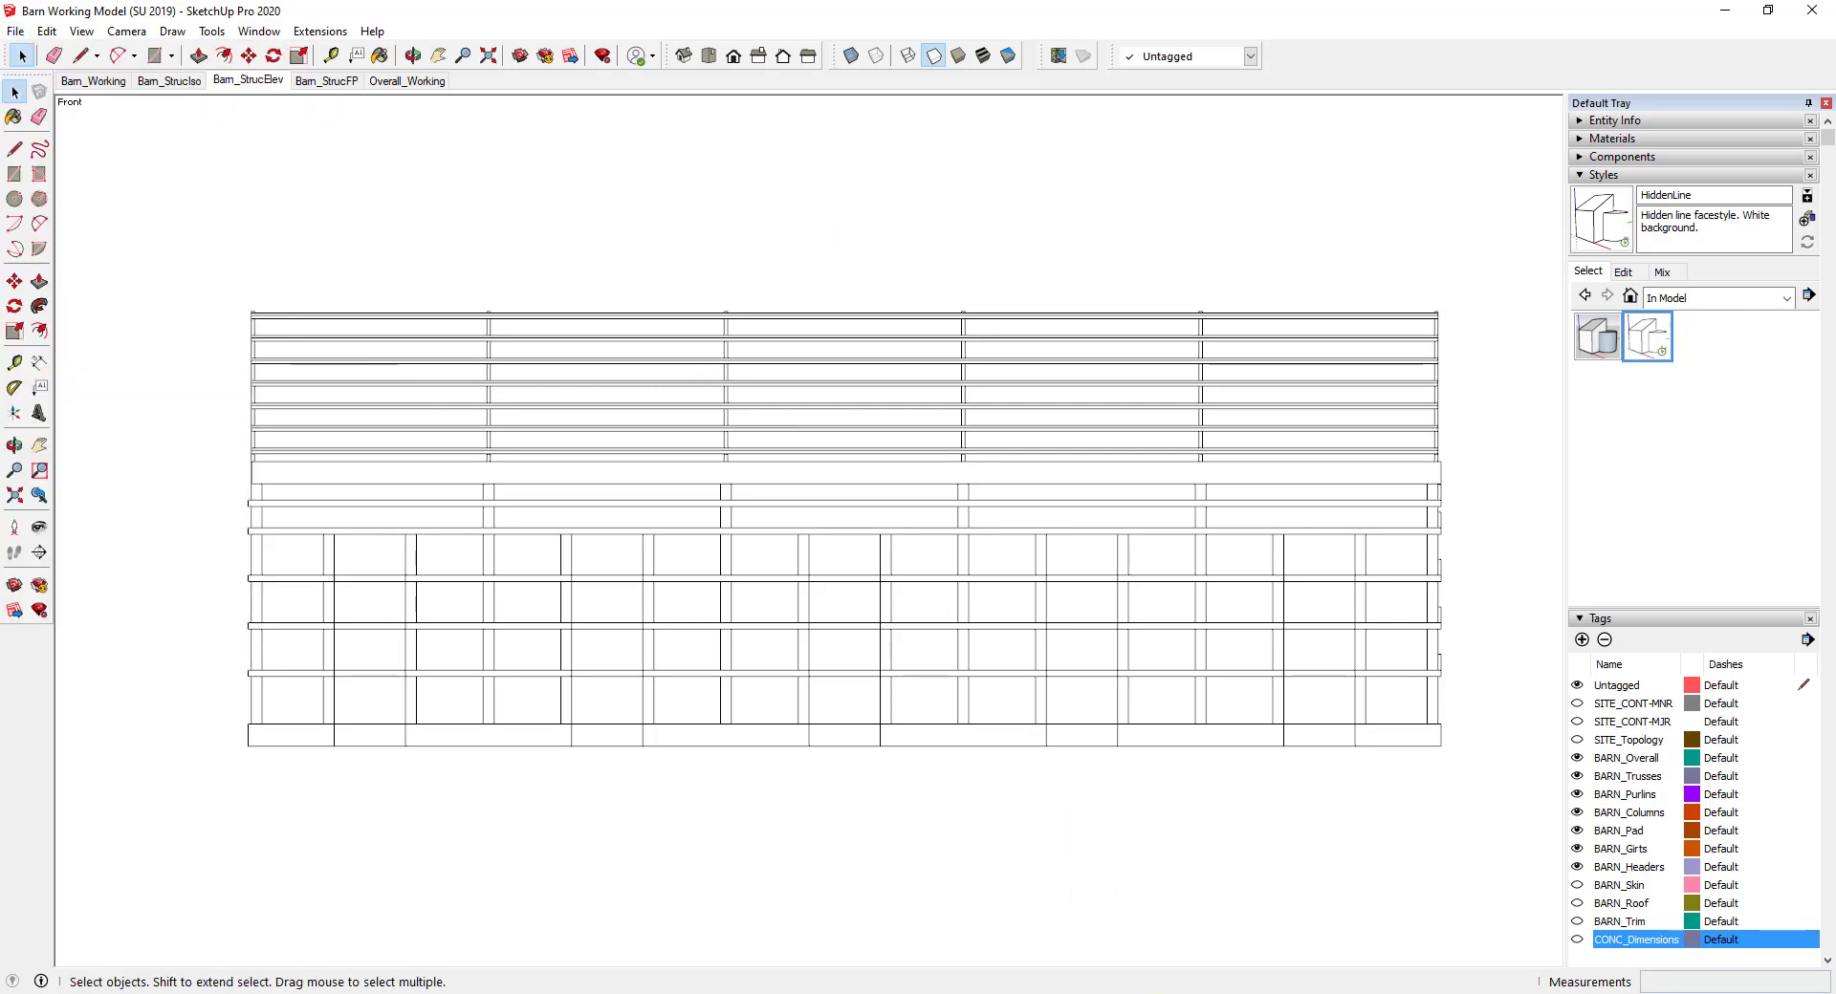
{"action": "left_click", "coordinate": [16, 31]}
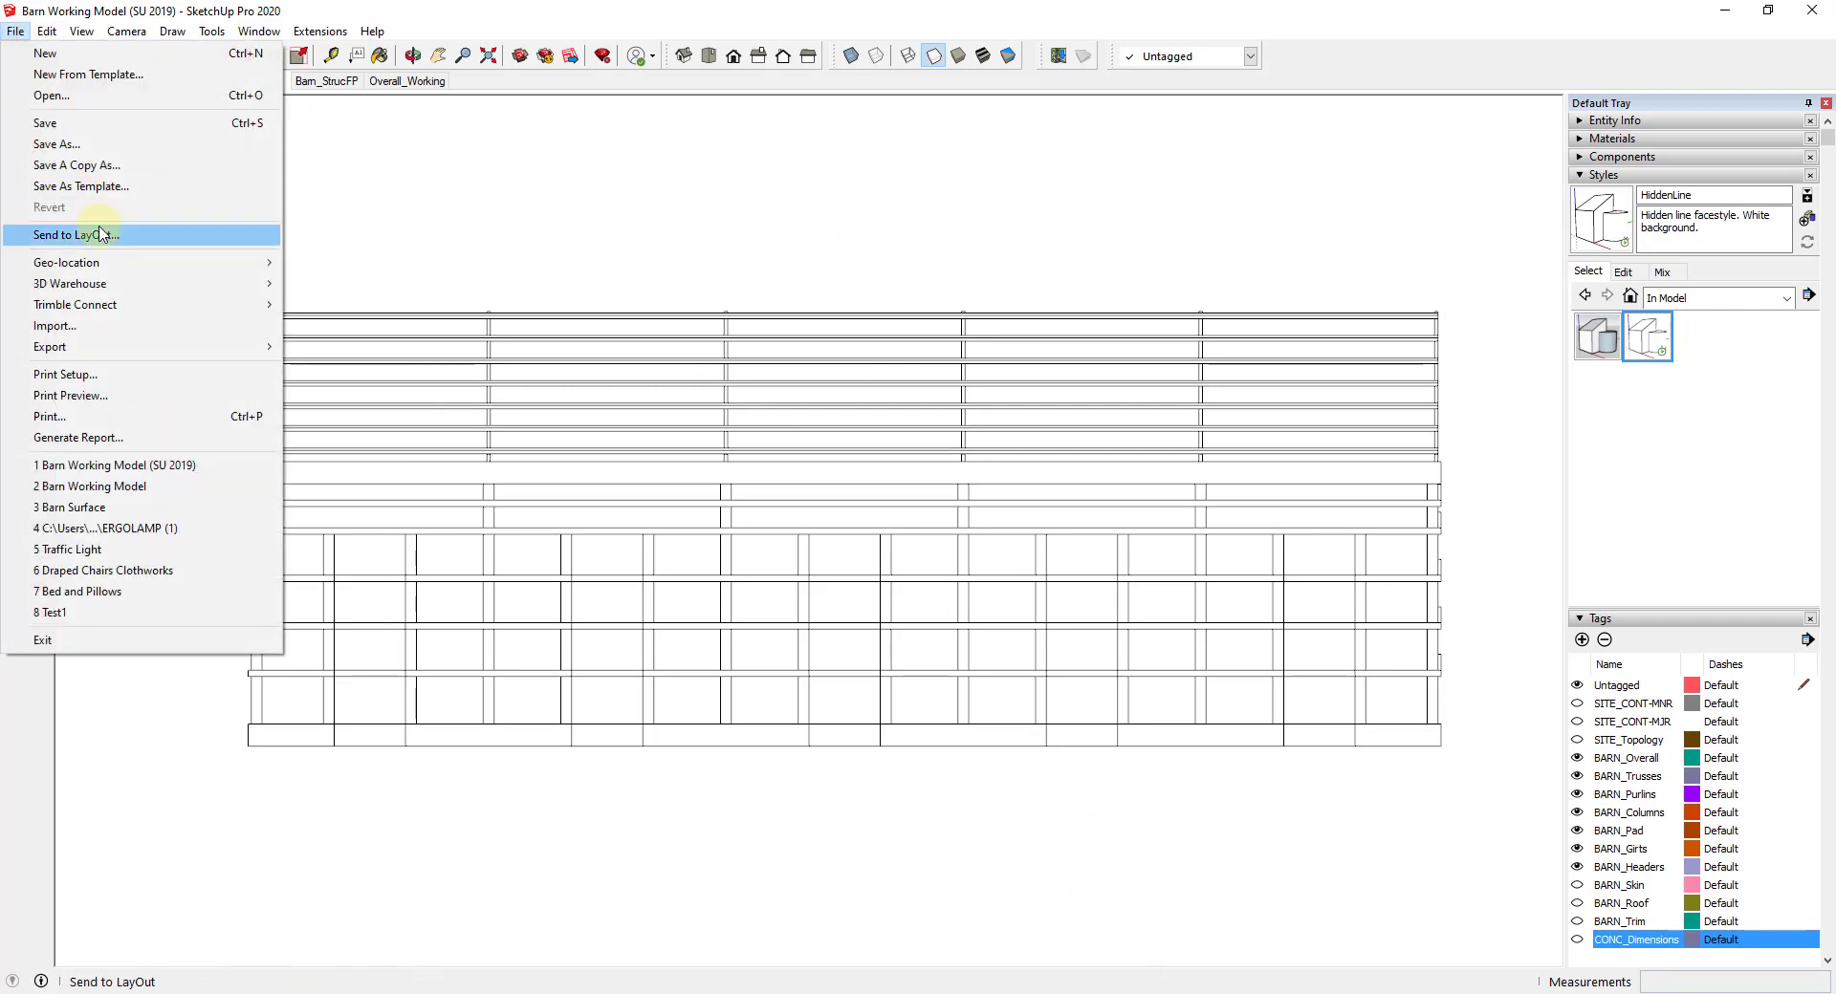
{"action": "left_click", "coordinate": [102, 234]}
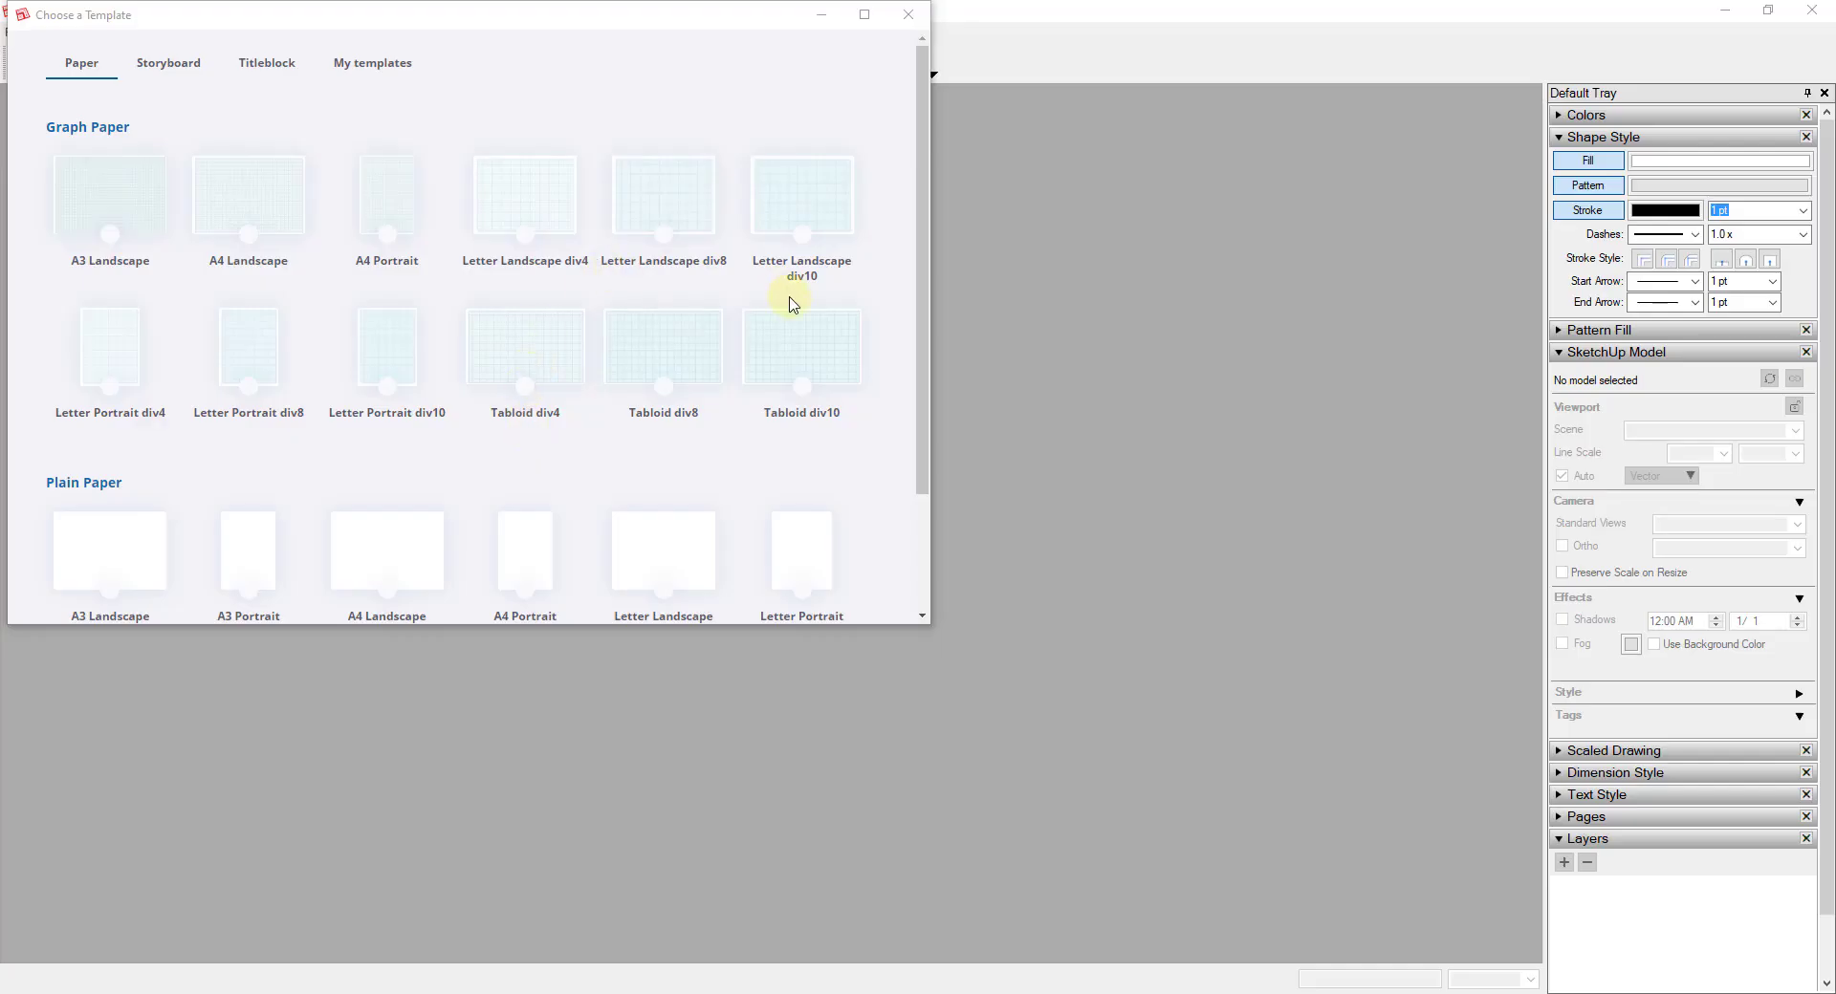
Step: Browse the paper, titleblock and personal templates and start the LayOut document from TSE Arch D Template
{"action": "scroll", "coordinate": [553, 483], "scroll_direction": "down", "scroll_amount": 2}
{"action": "scroll", "coordinate": [387, 363], "scroll_direction": "up", "scroll_amount": 1}
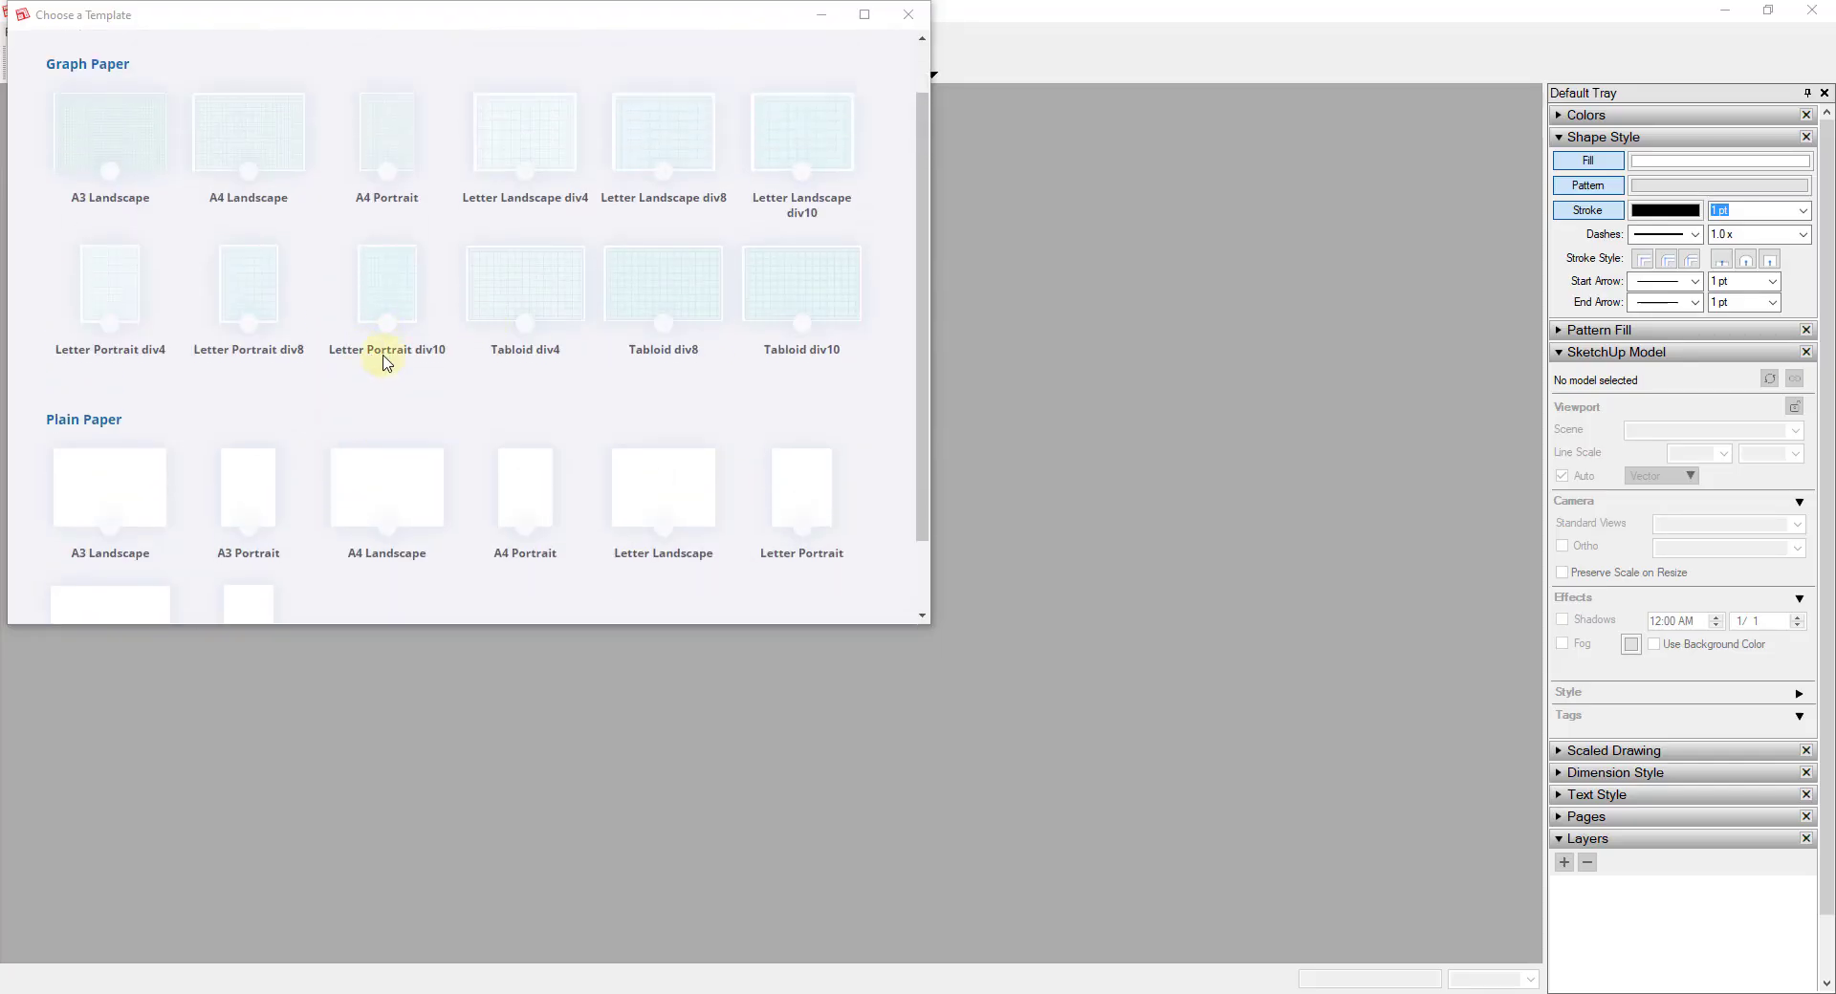
{"action": "scroll", "coordinate": [386, 363], "scroll_direction": "up", "scroll_amount": 1}
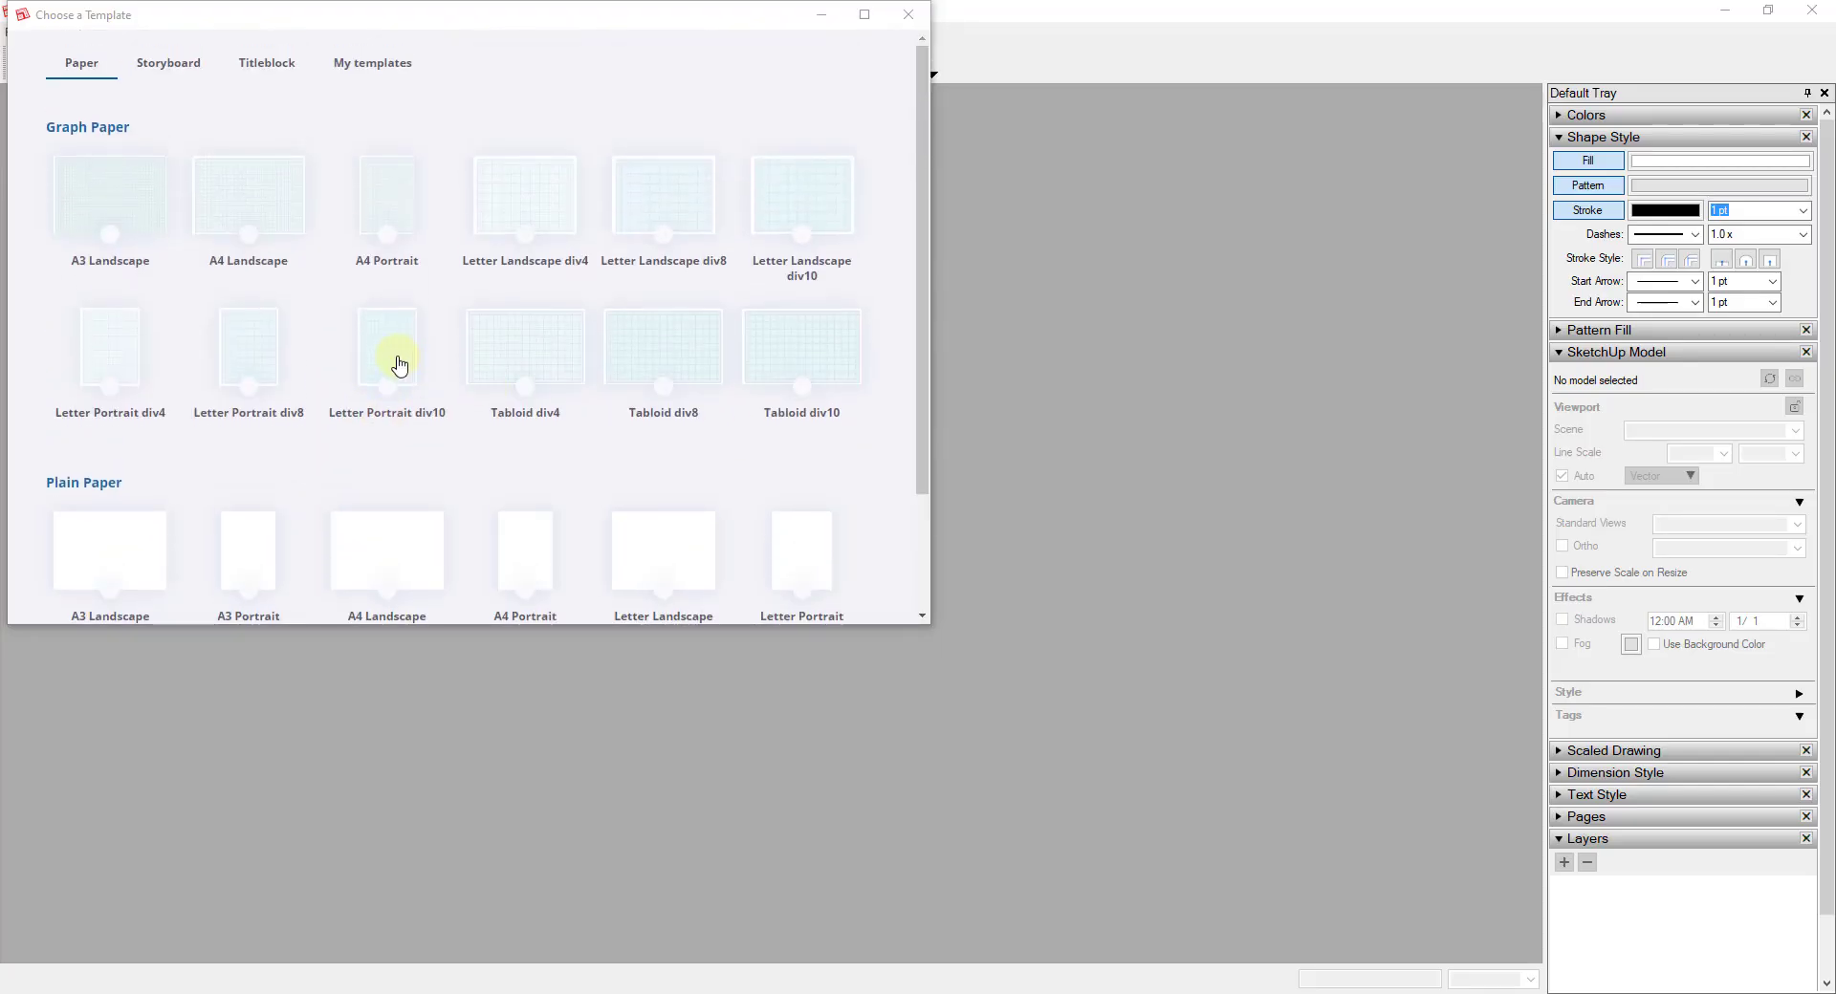
{"action": "left_click", "coordinate": [374, 74]}
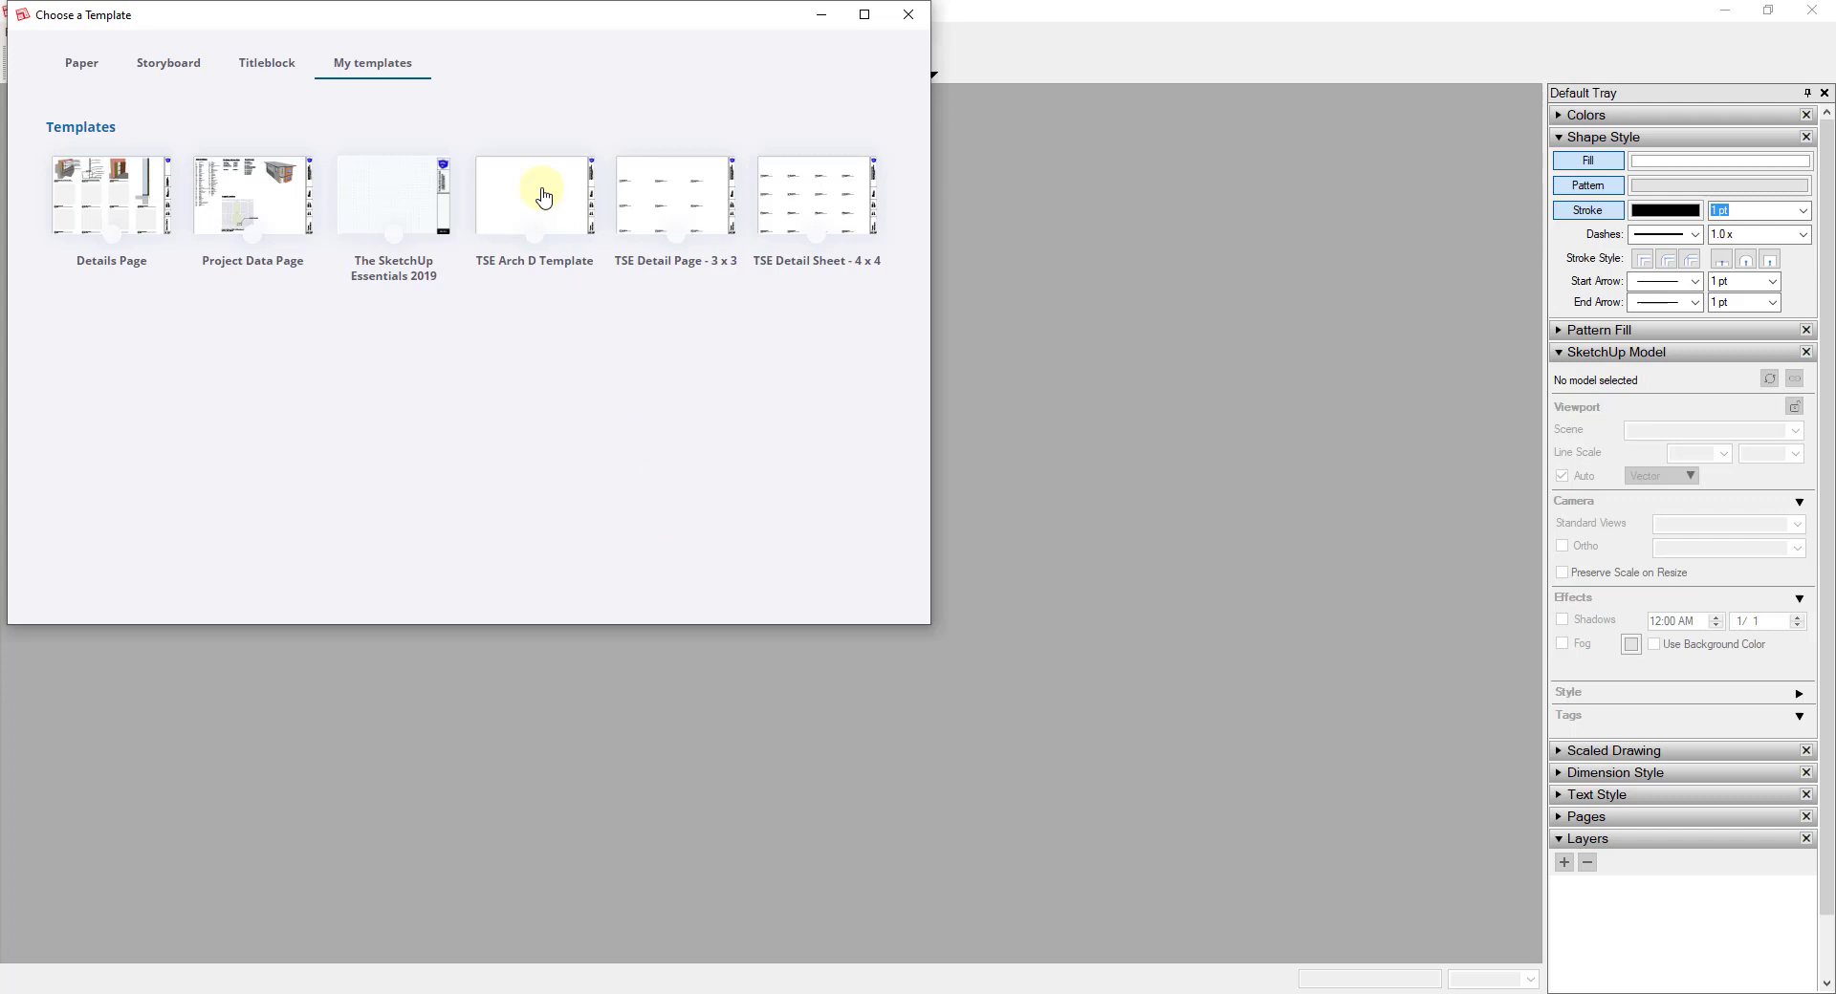
{"action": "left_click", "coordinate": [276, 67]}
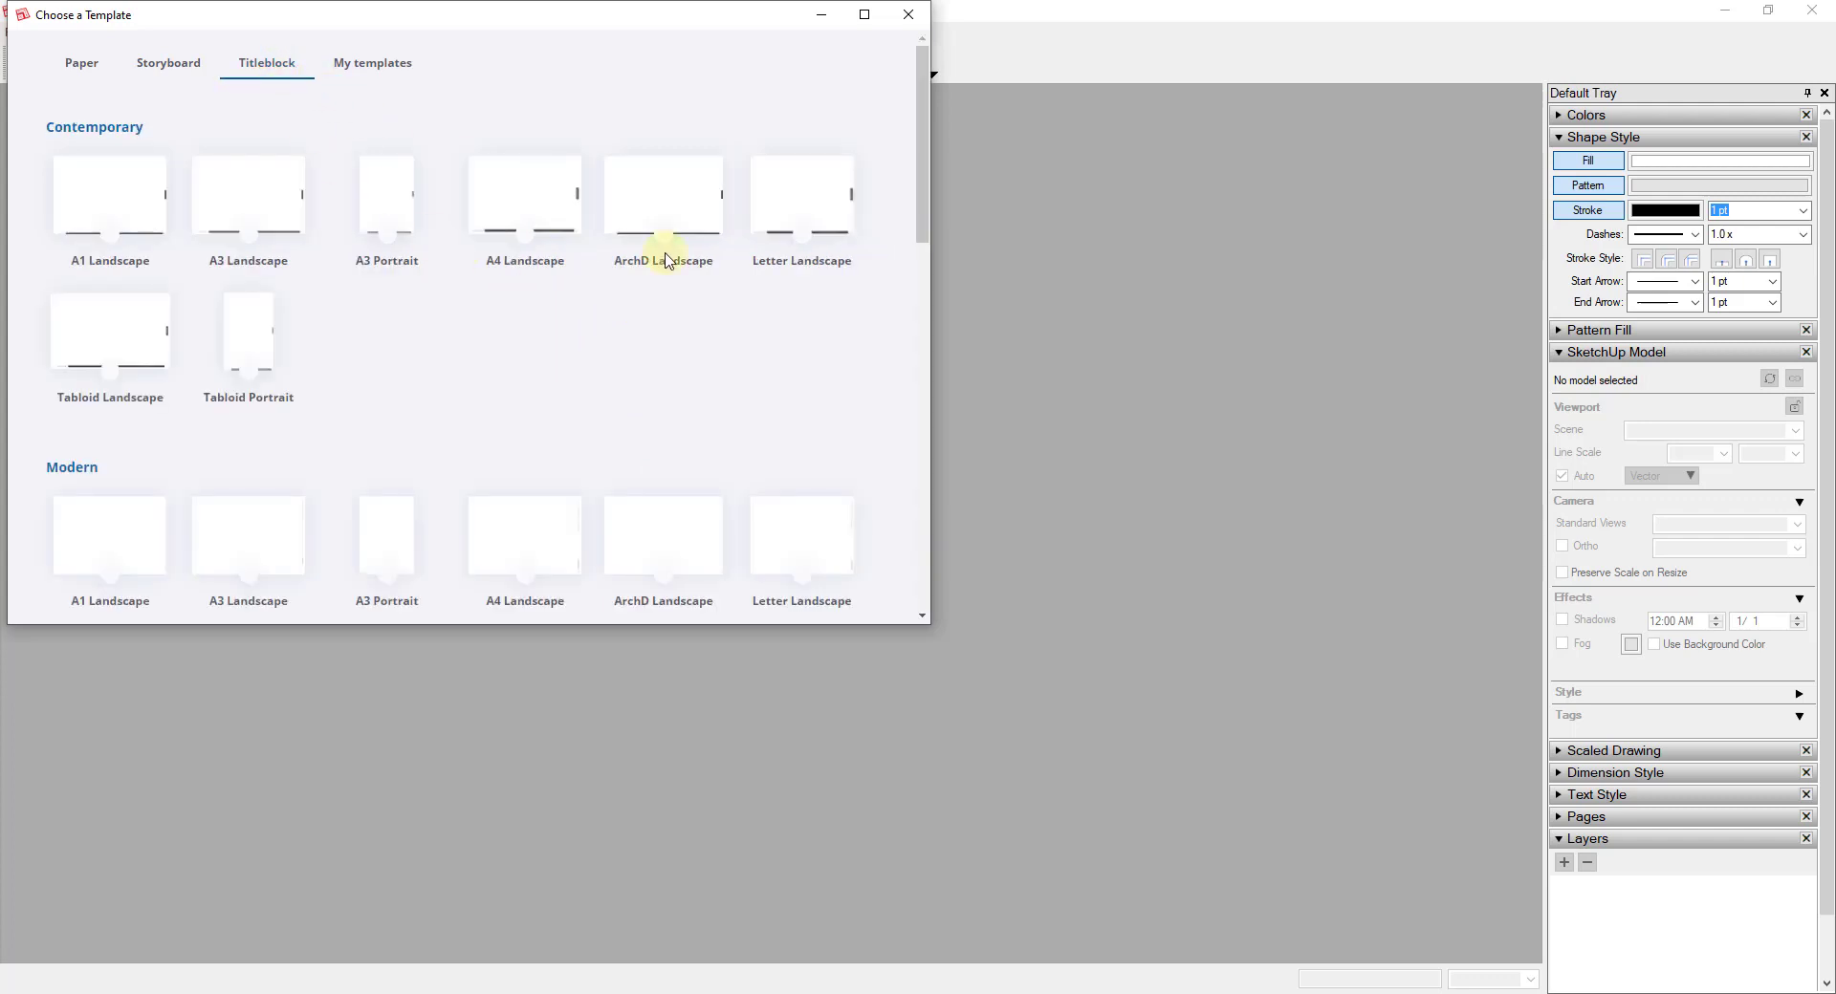
{"action": "scroll", "coordinate": [639, 317], "scroll_direction": "down", "scroll_amount": 5}
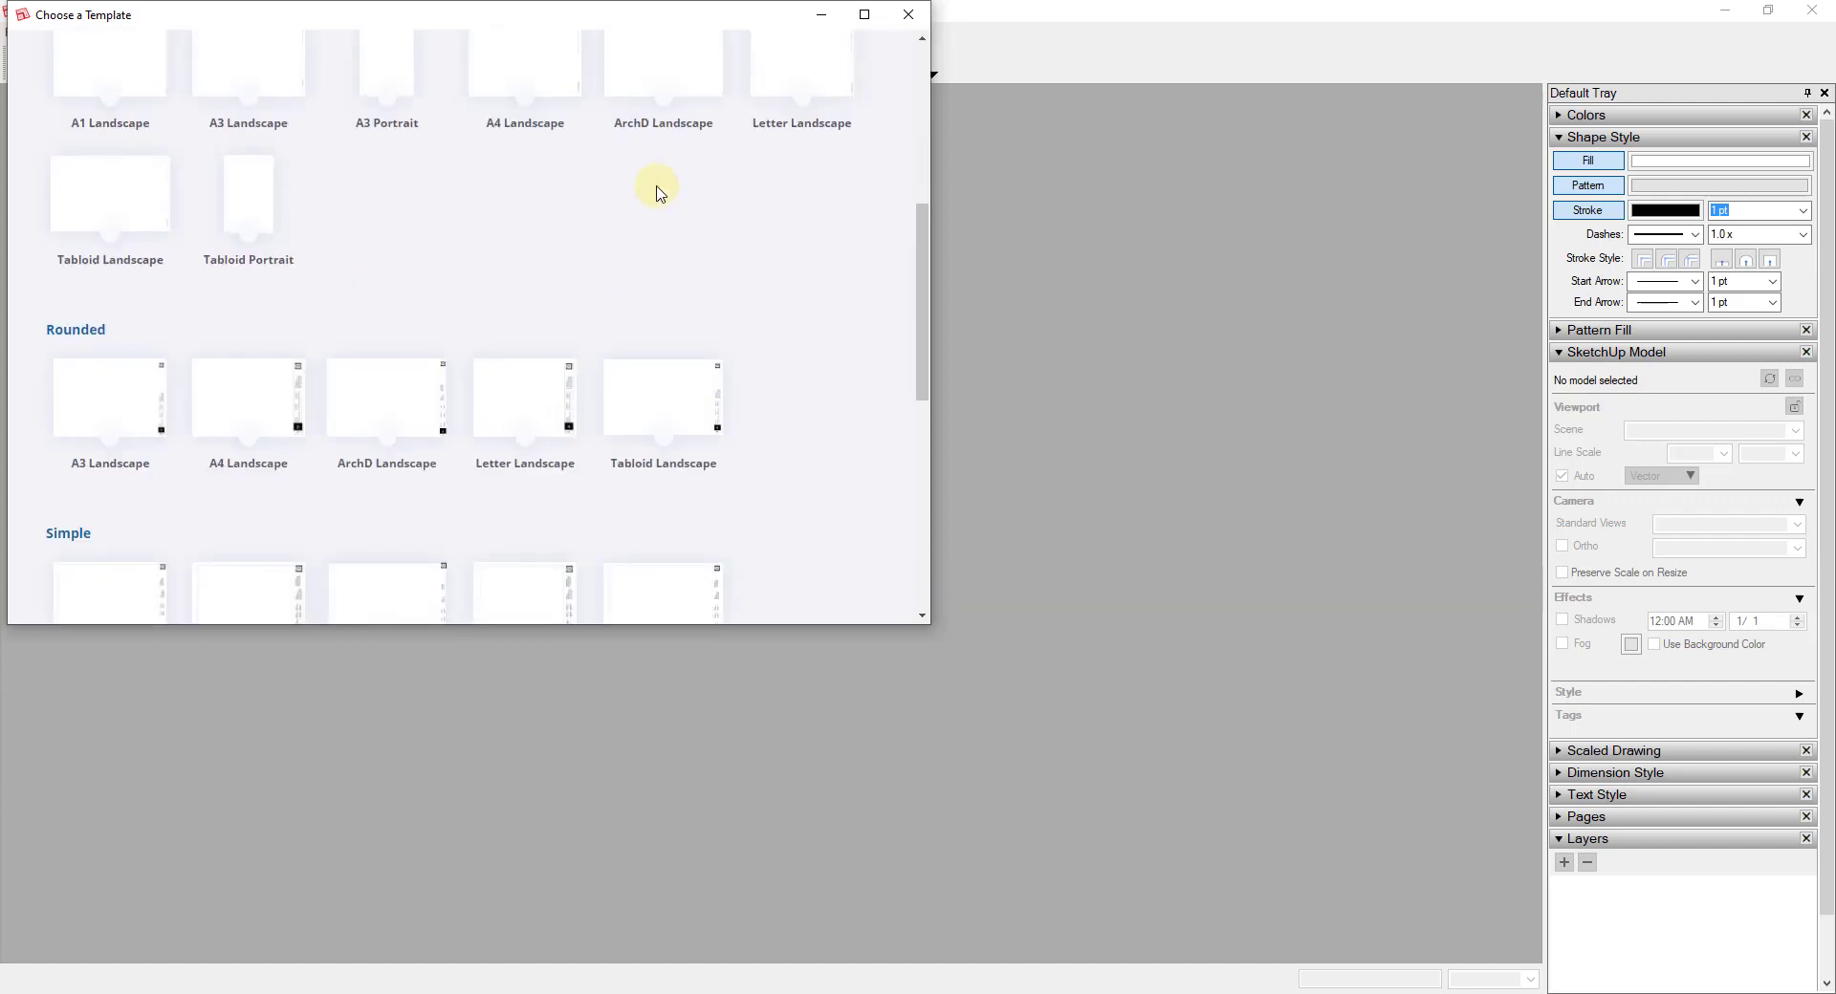
{"action": "scroll", "coordinate": [582, 246], "scroll_direction": "up", "scroll_amount": 5}
{"action": "left_click", "coordinate": [373, 65]}
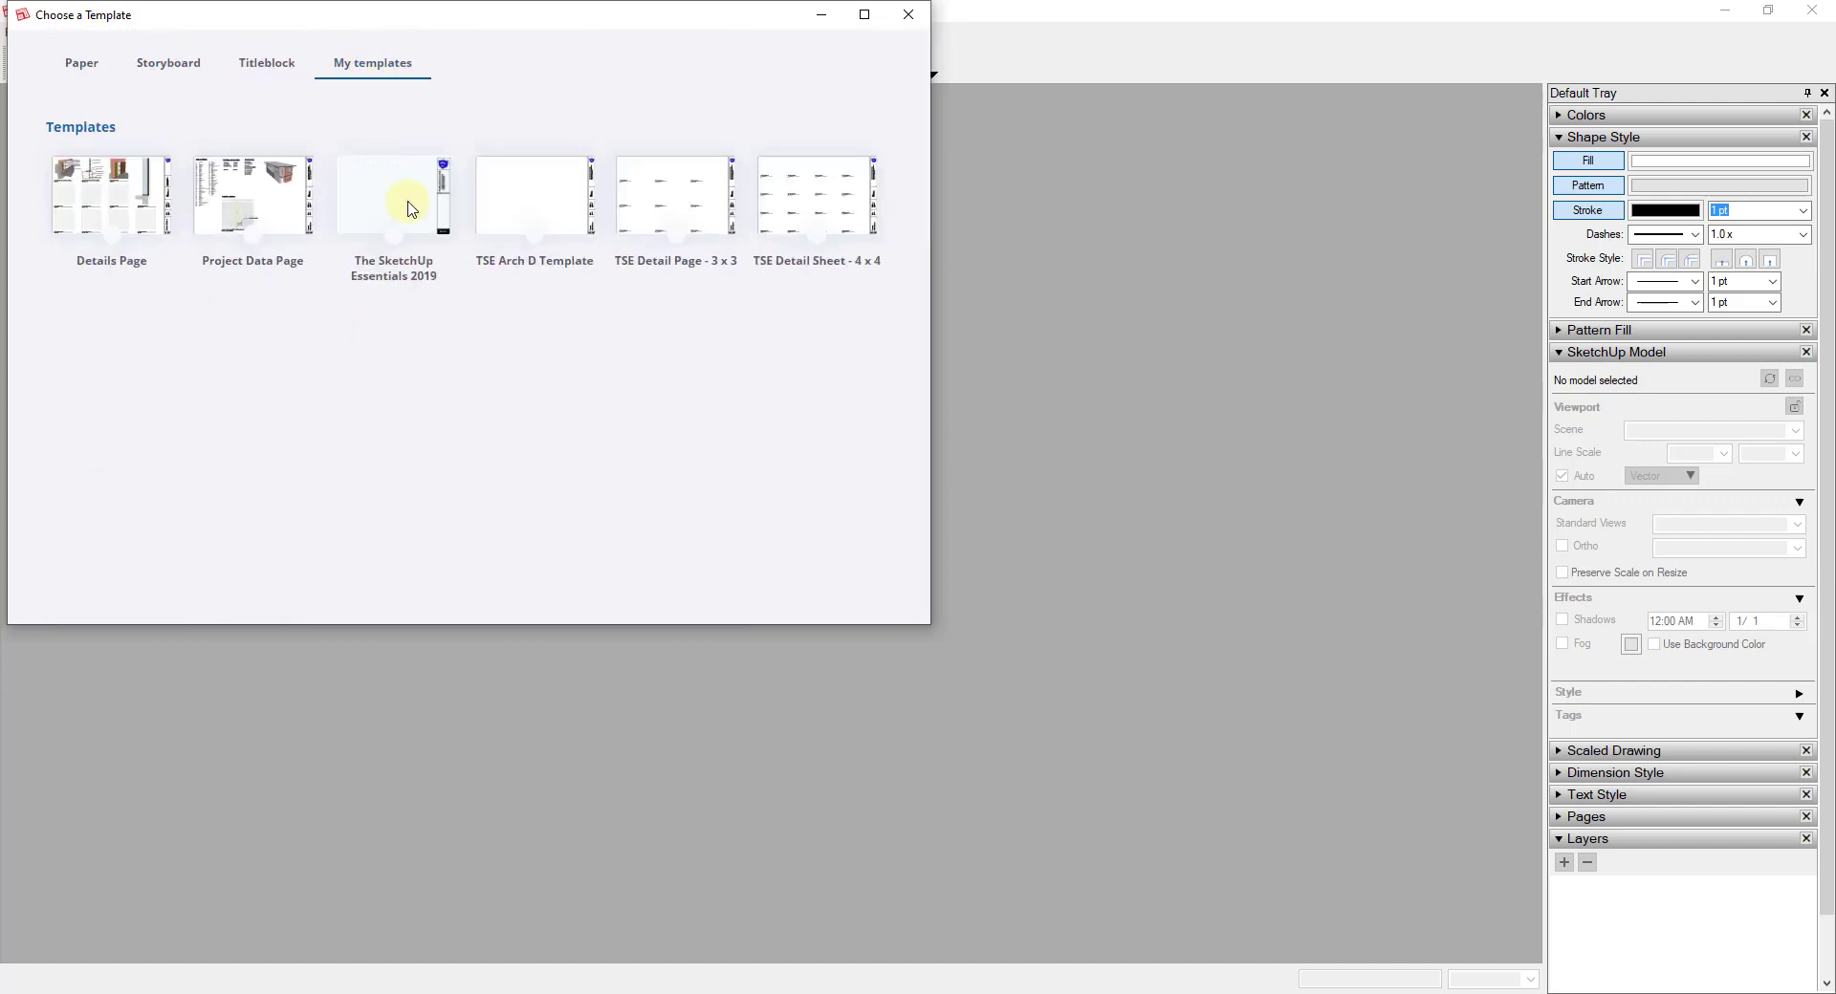
{"action": "double_click", "coordinate": [520, 200]}
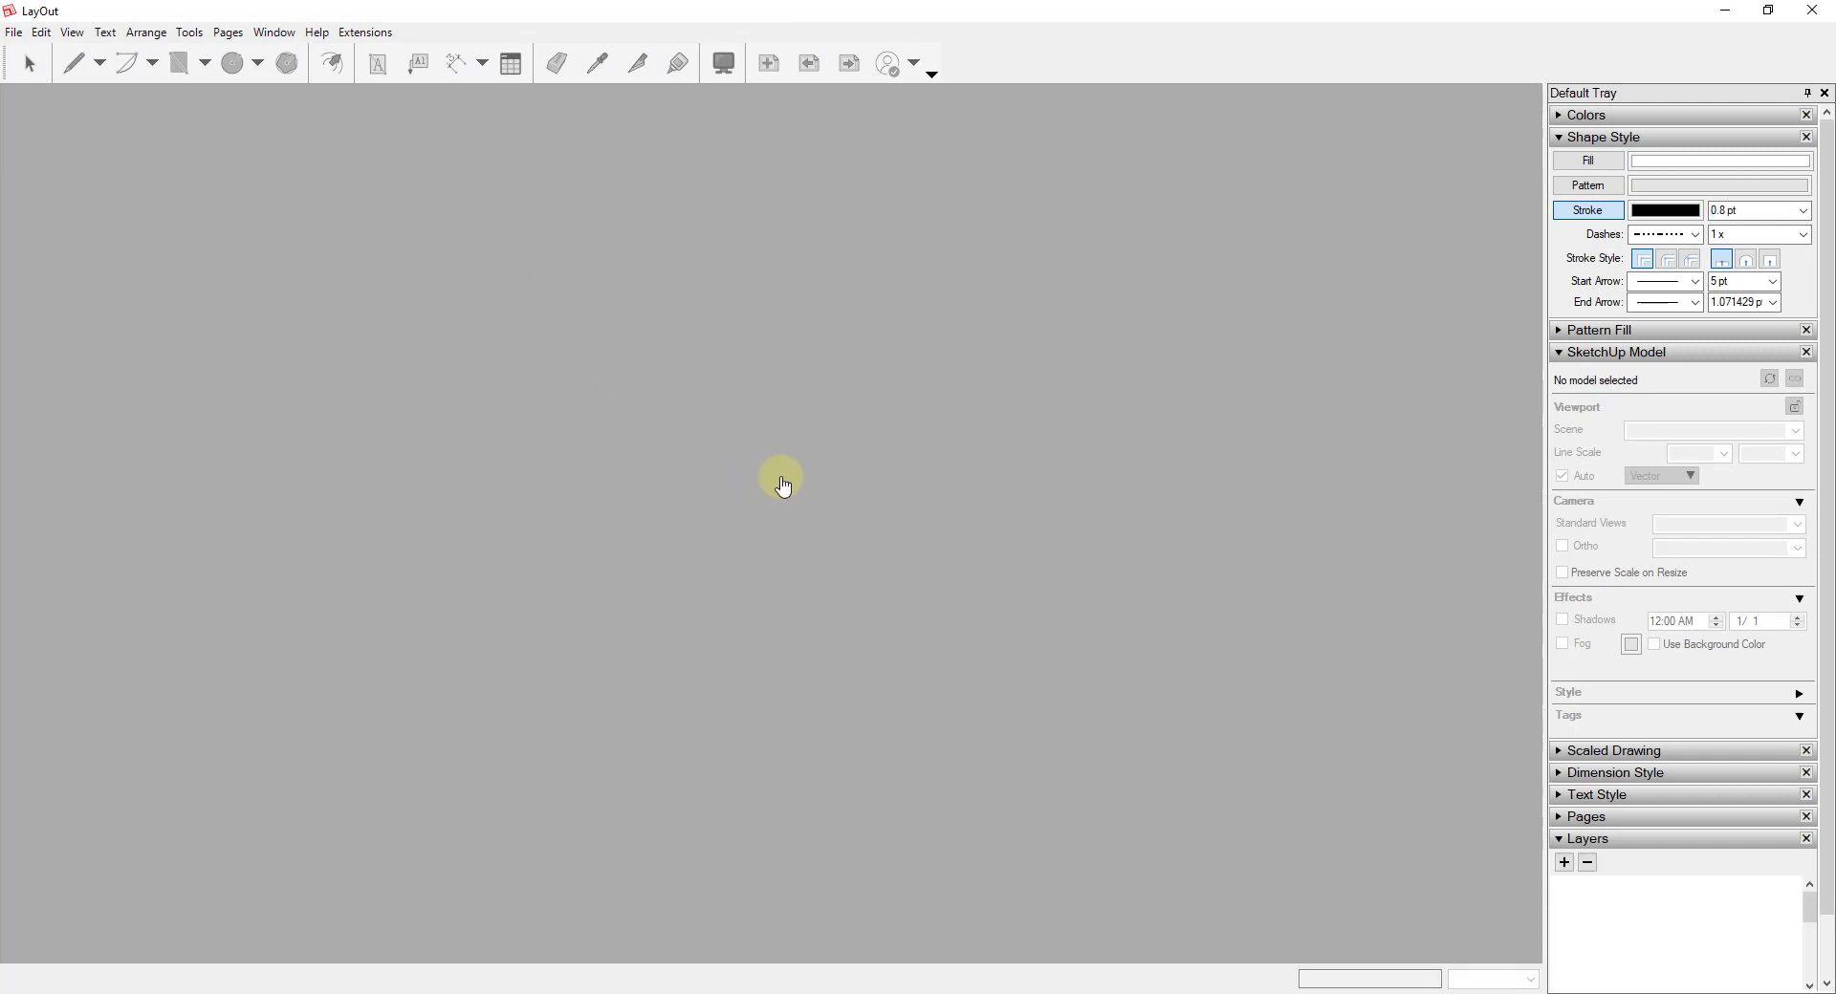
Step: Switch the barn model viewport on the sheet to the Barn_StrucFP scene
{"action": "scroll", "coordinate": [844, 558], "scroll_direction": "down", "scroll_amount": 2}
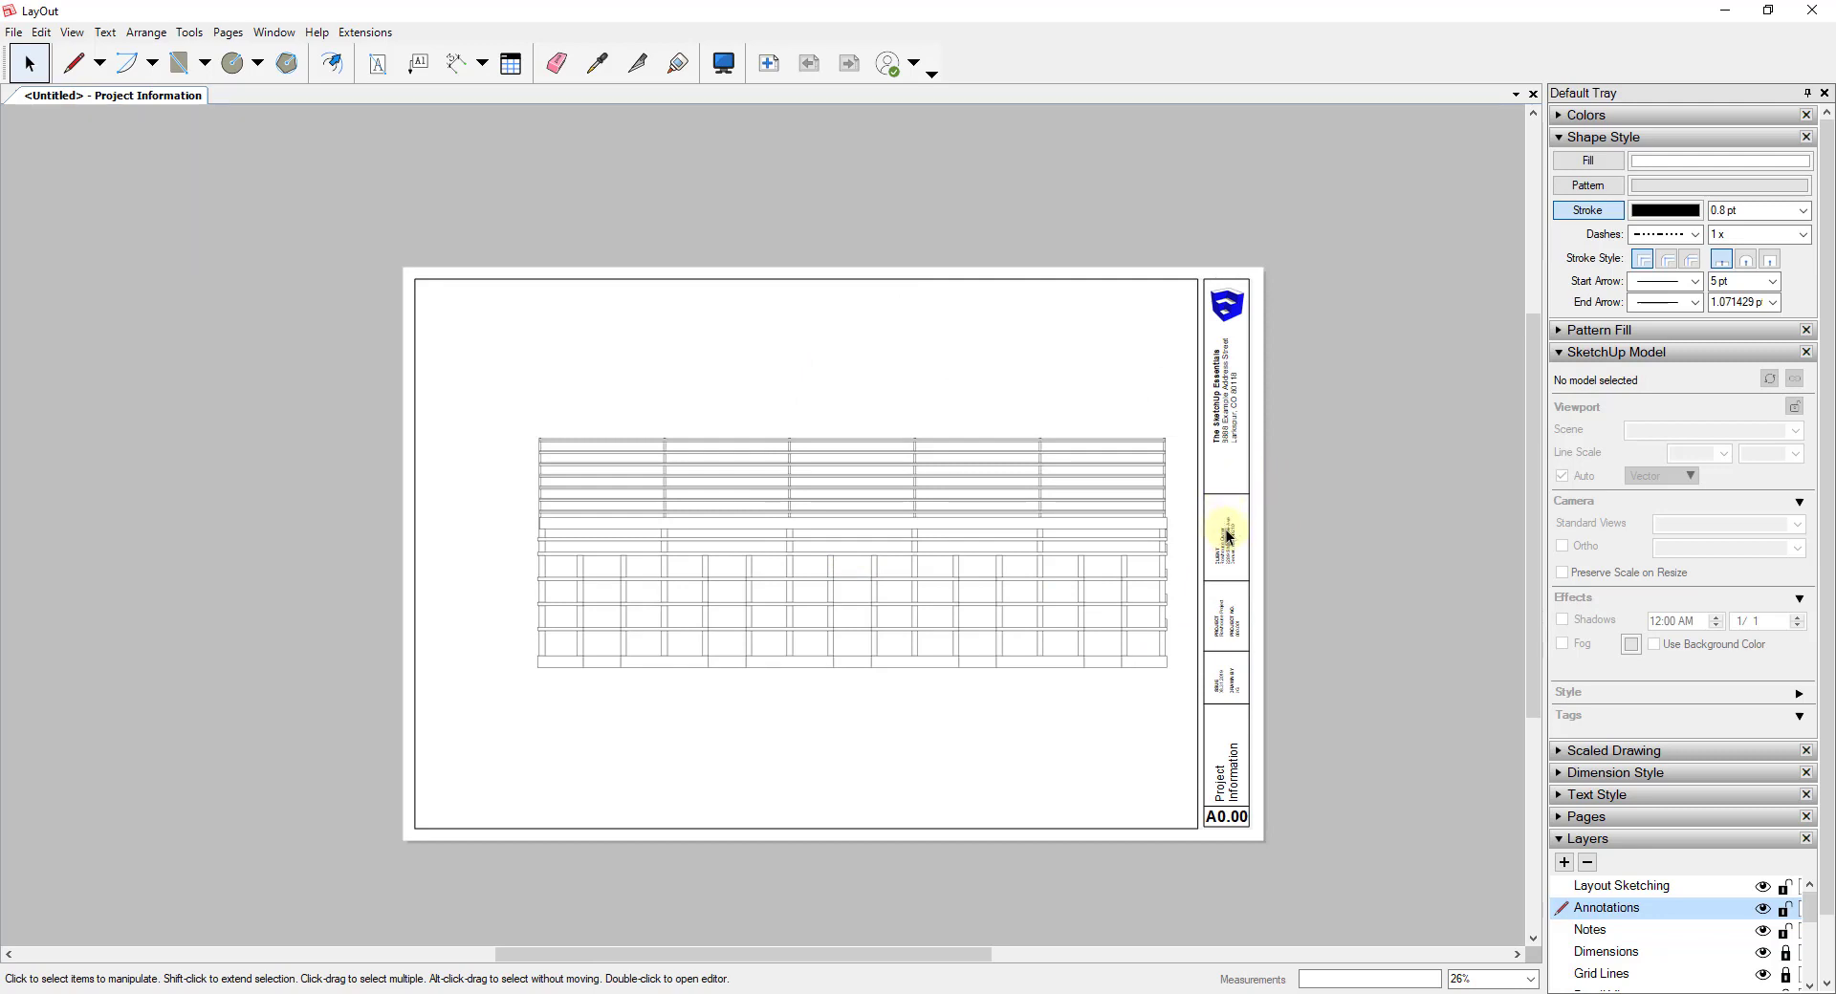
{"action": "scroll", "coordinate": [1311, 383], "scroll_direction": "up", "scroll_amount": 2}
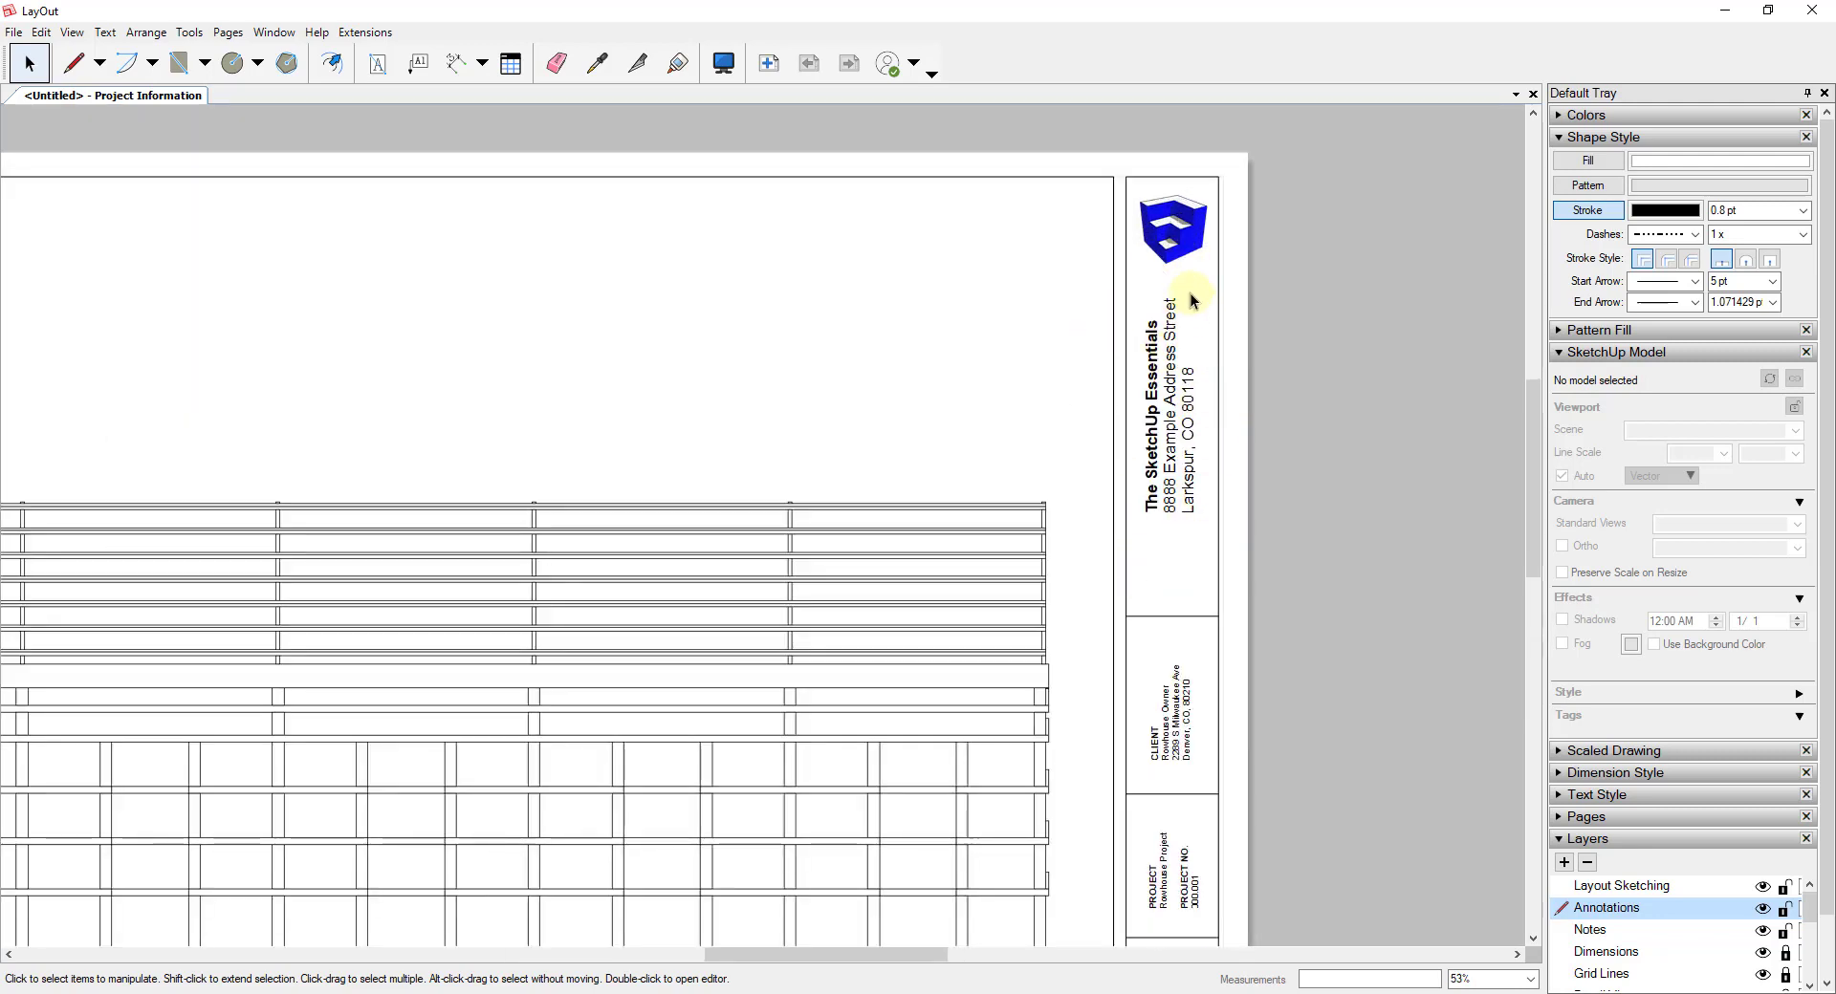
{"action": "scroll", "coordinate": [1190, 293], "scroll_direction": "down", "scroll_amount": 1}
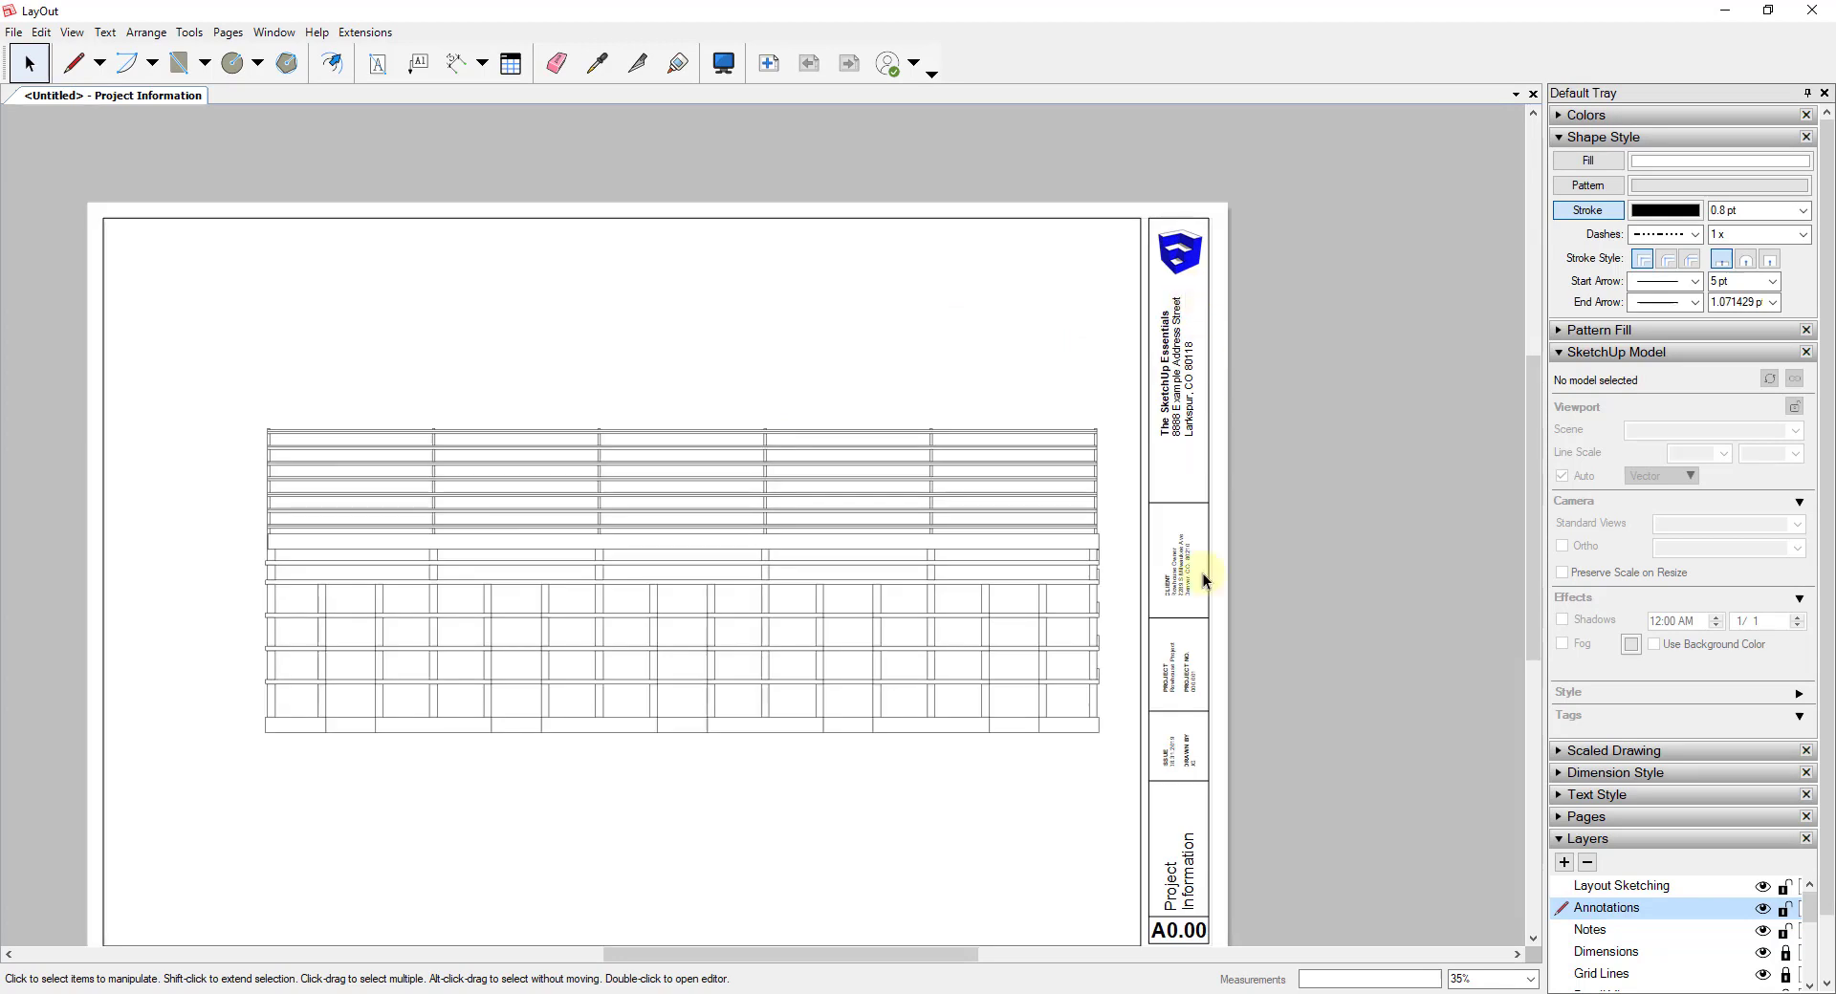
{"action": "left_click", "coordinate": [891, 656]}
{"action": "scroll", "coordinate": [1389, 505], "scroll_direction": "down", "scroll_amount": 1}
{"action": "scroll", "coordinate": [1377, 517], "scroll_direction": "up", "scroll_amount": 1}
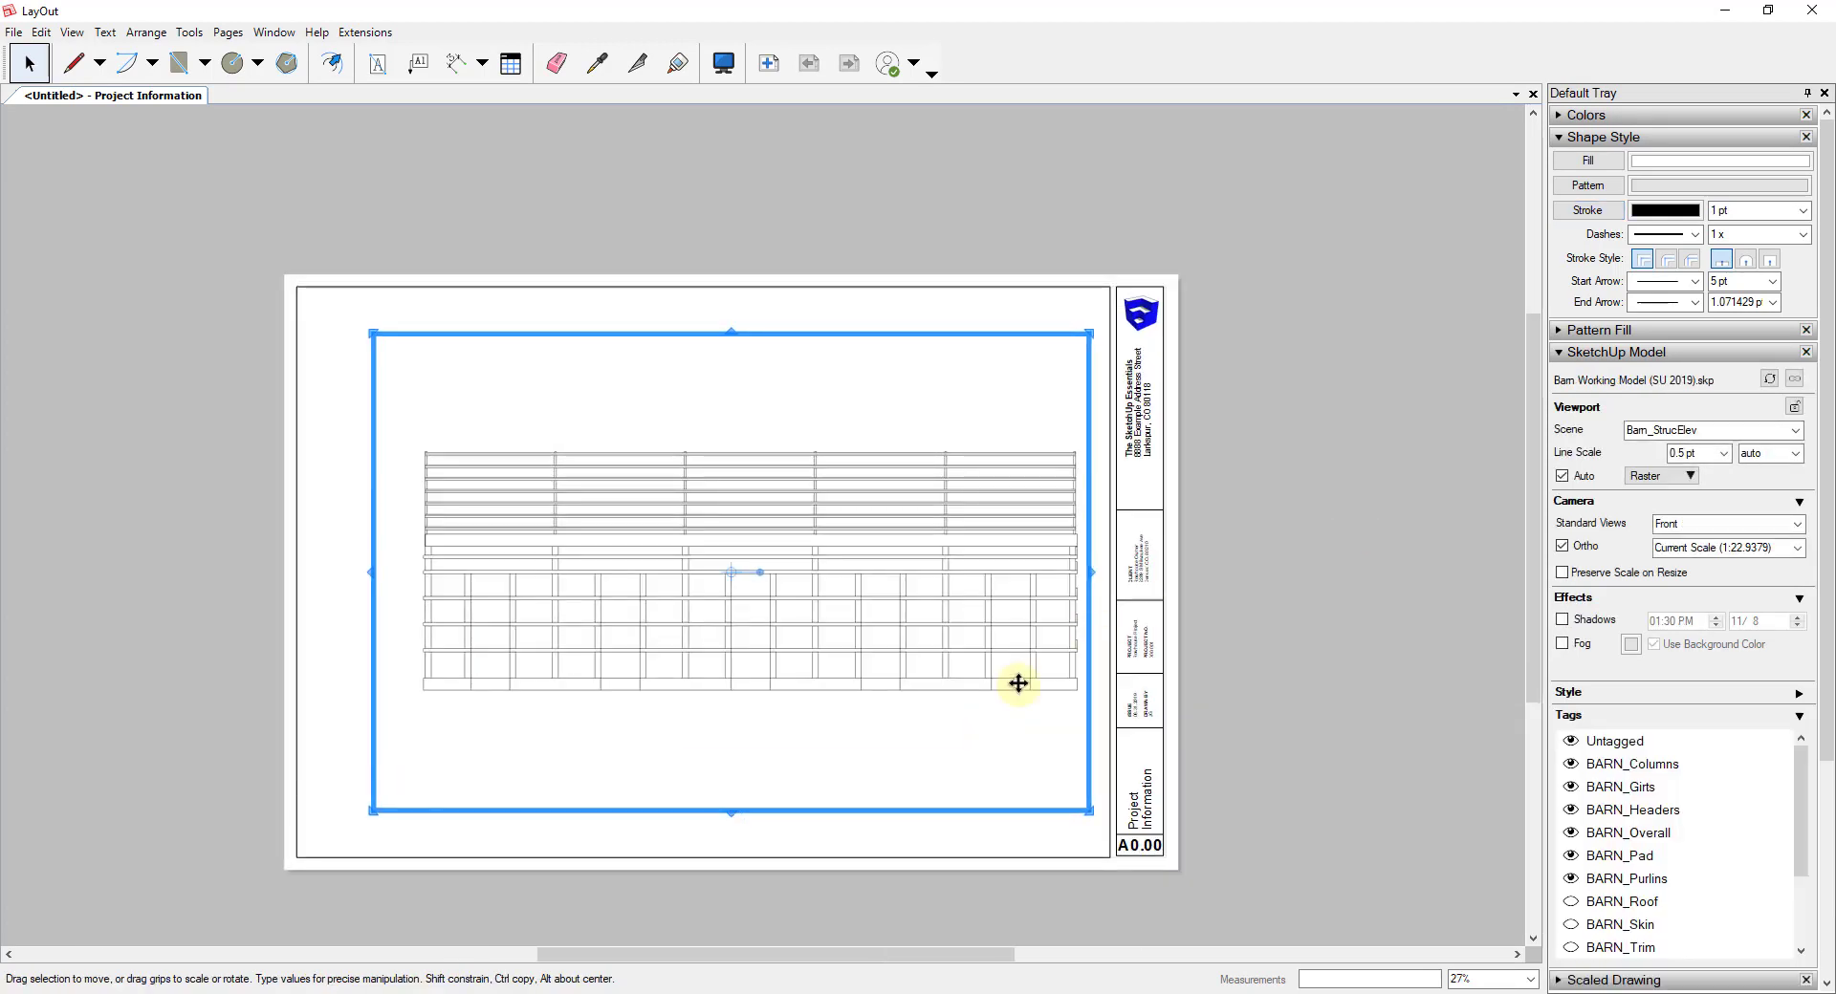
{"action": "scroll", "coordinate": [771, 726], "scroll_direction": "up", "scroll_amount": 1}
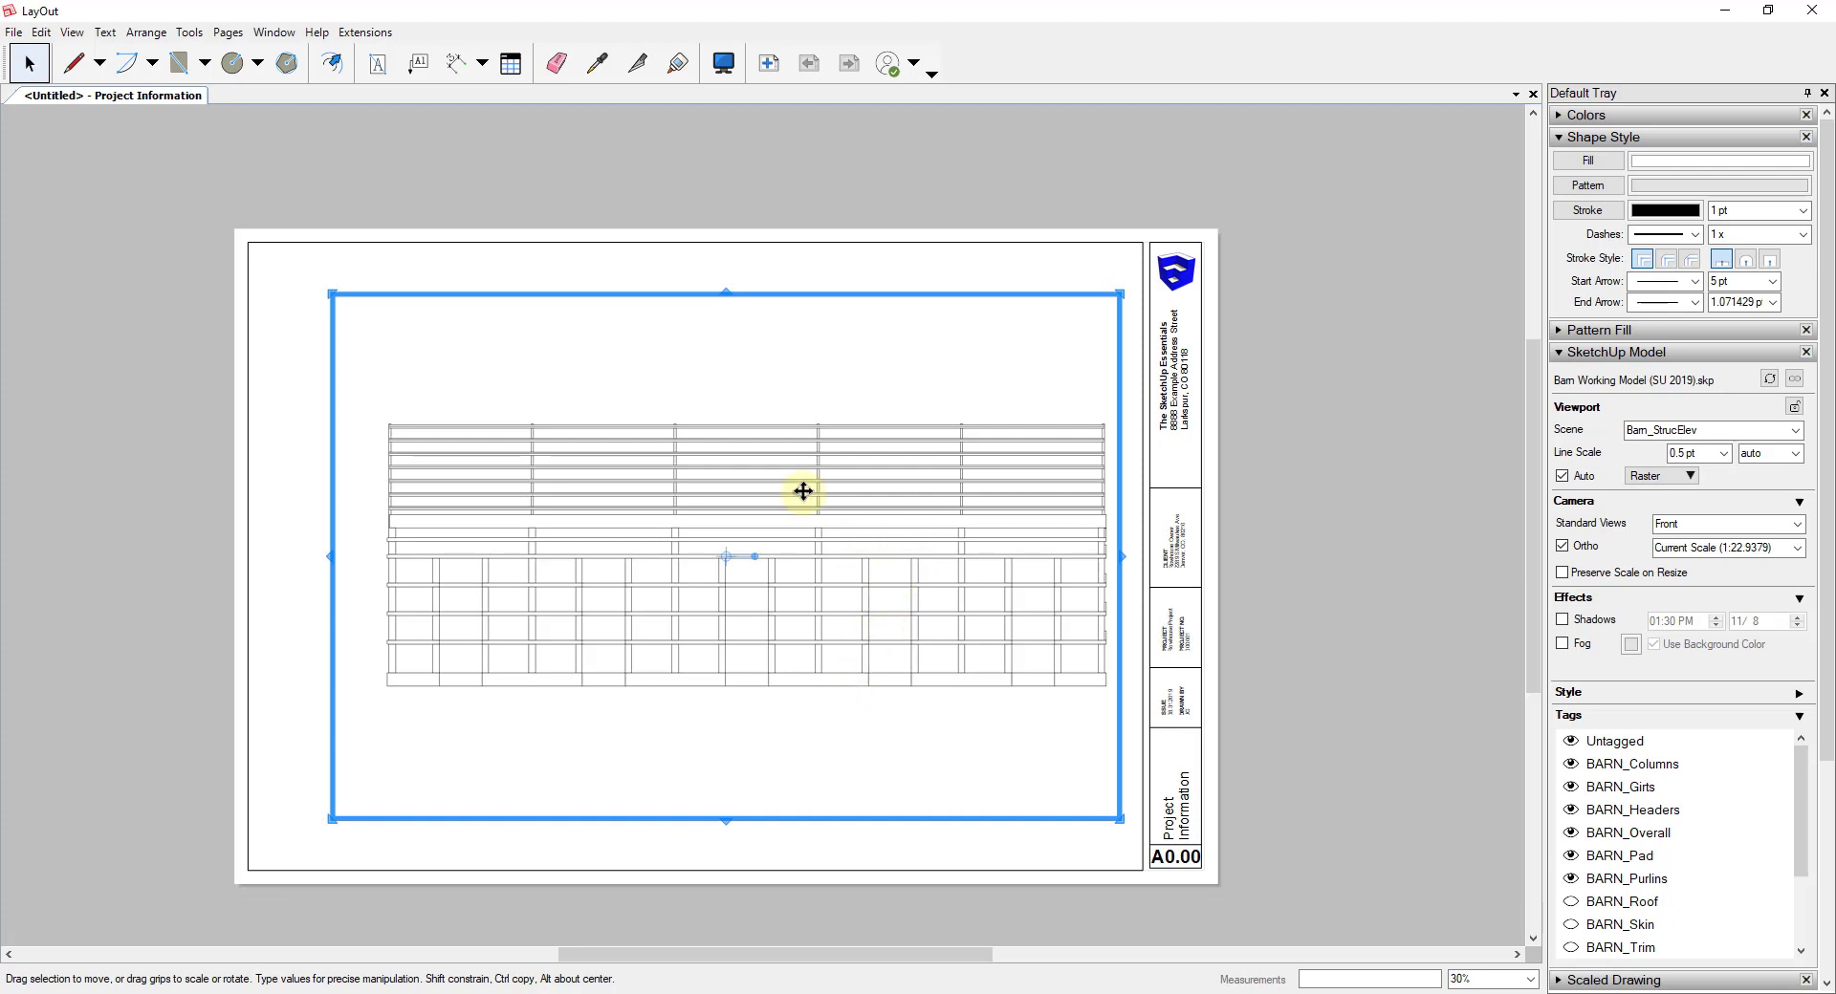
{"action": "right_click", "coordinate": [912, 503]}
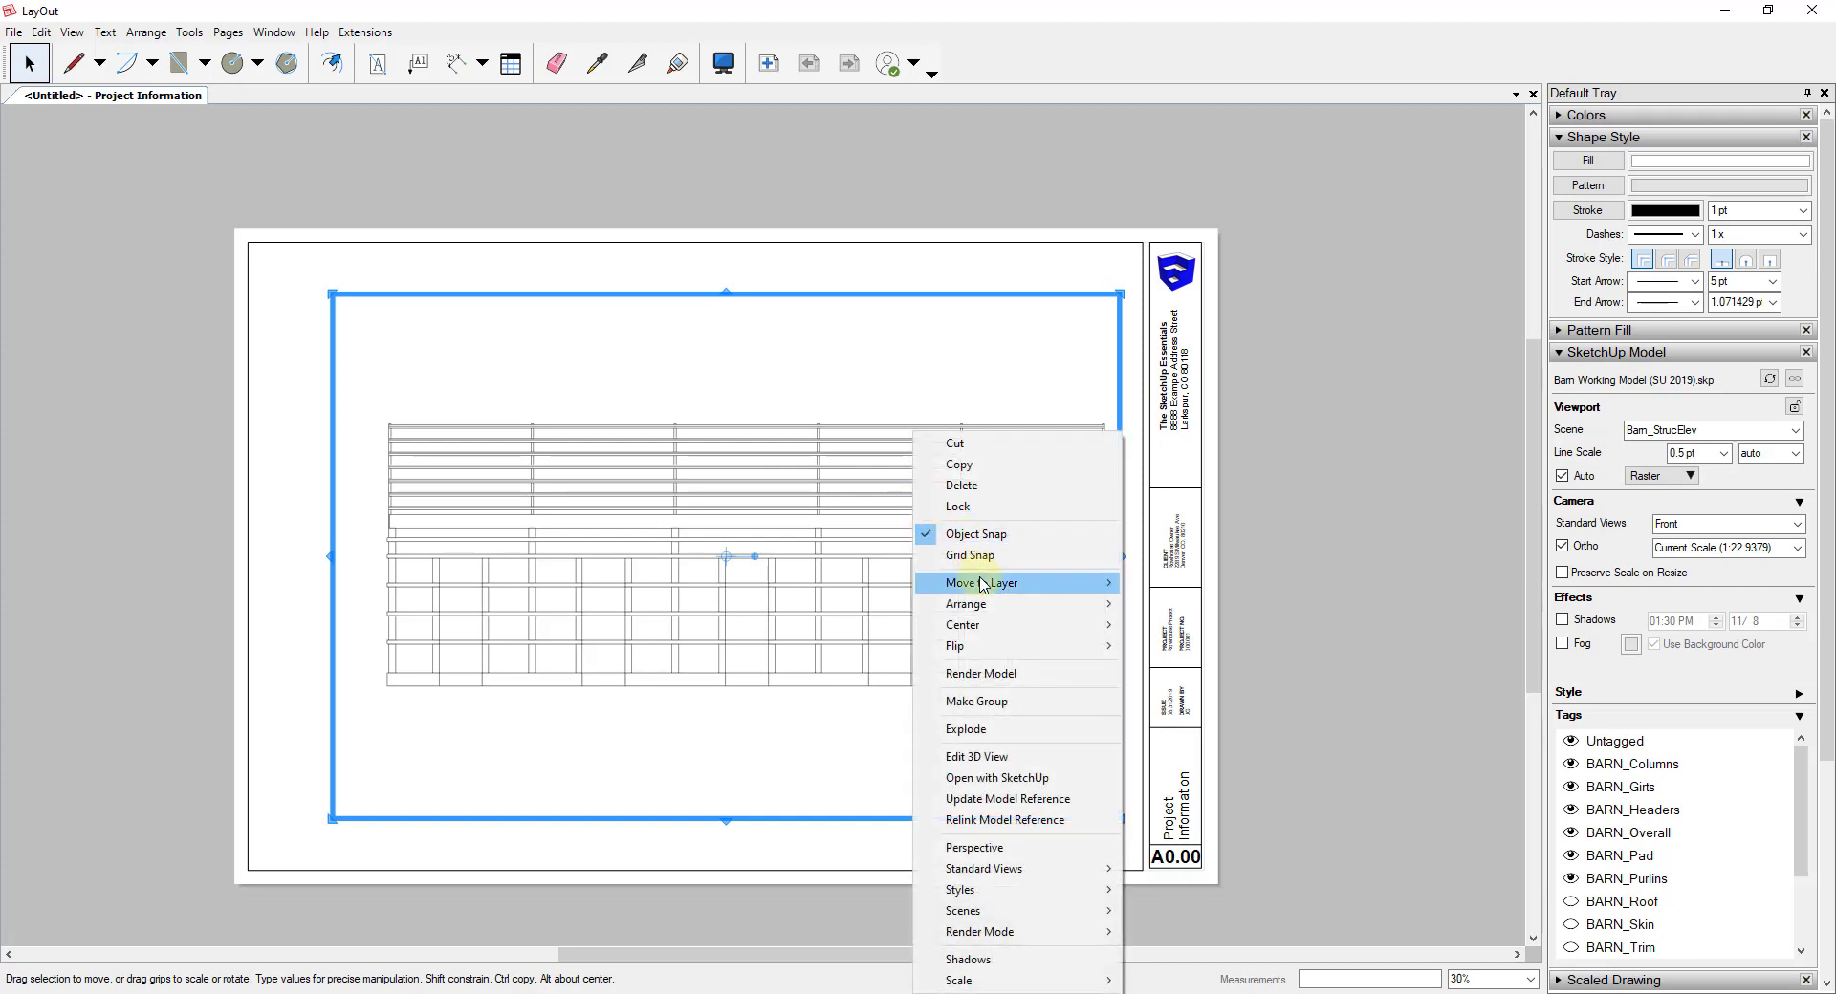
{"action": "mouse_move", "coordinate": [975, 911]}
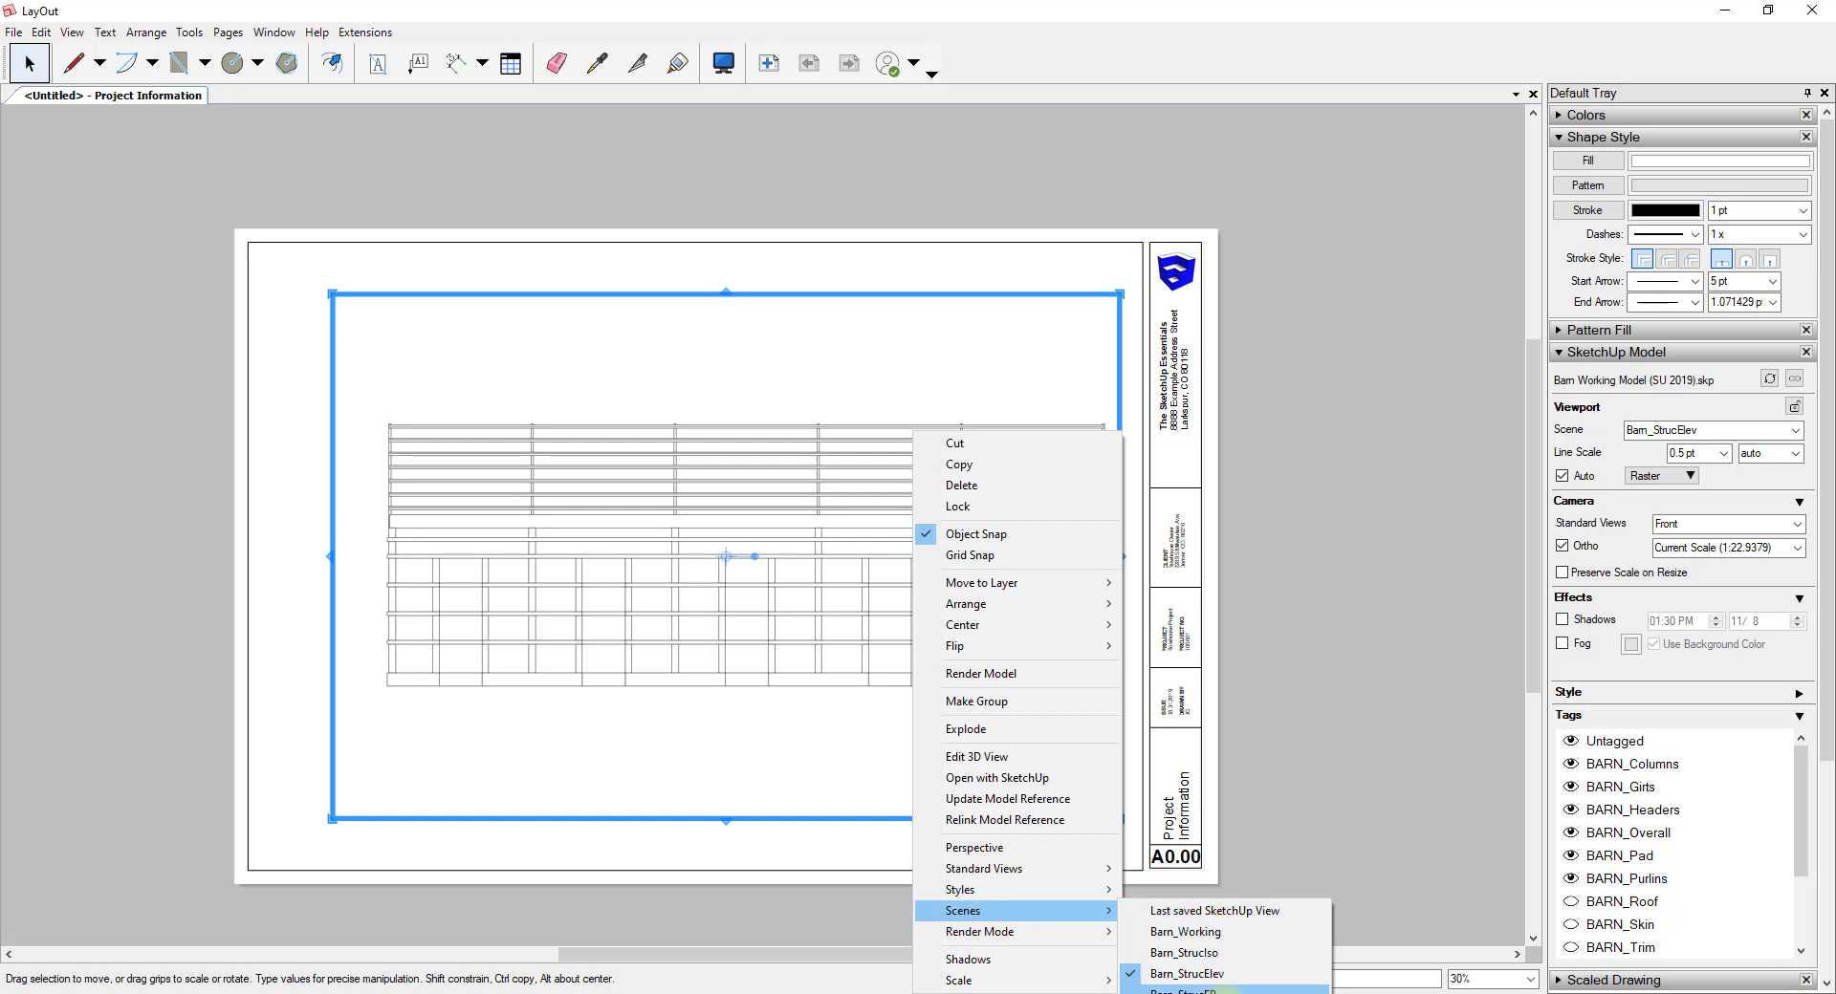
{"action": "left_click", "coordinate": [1210, 989]}
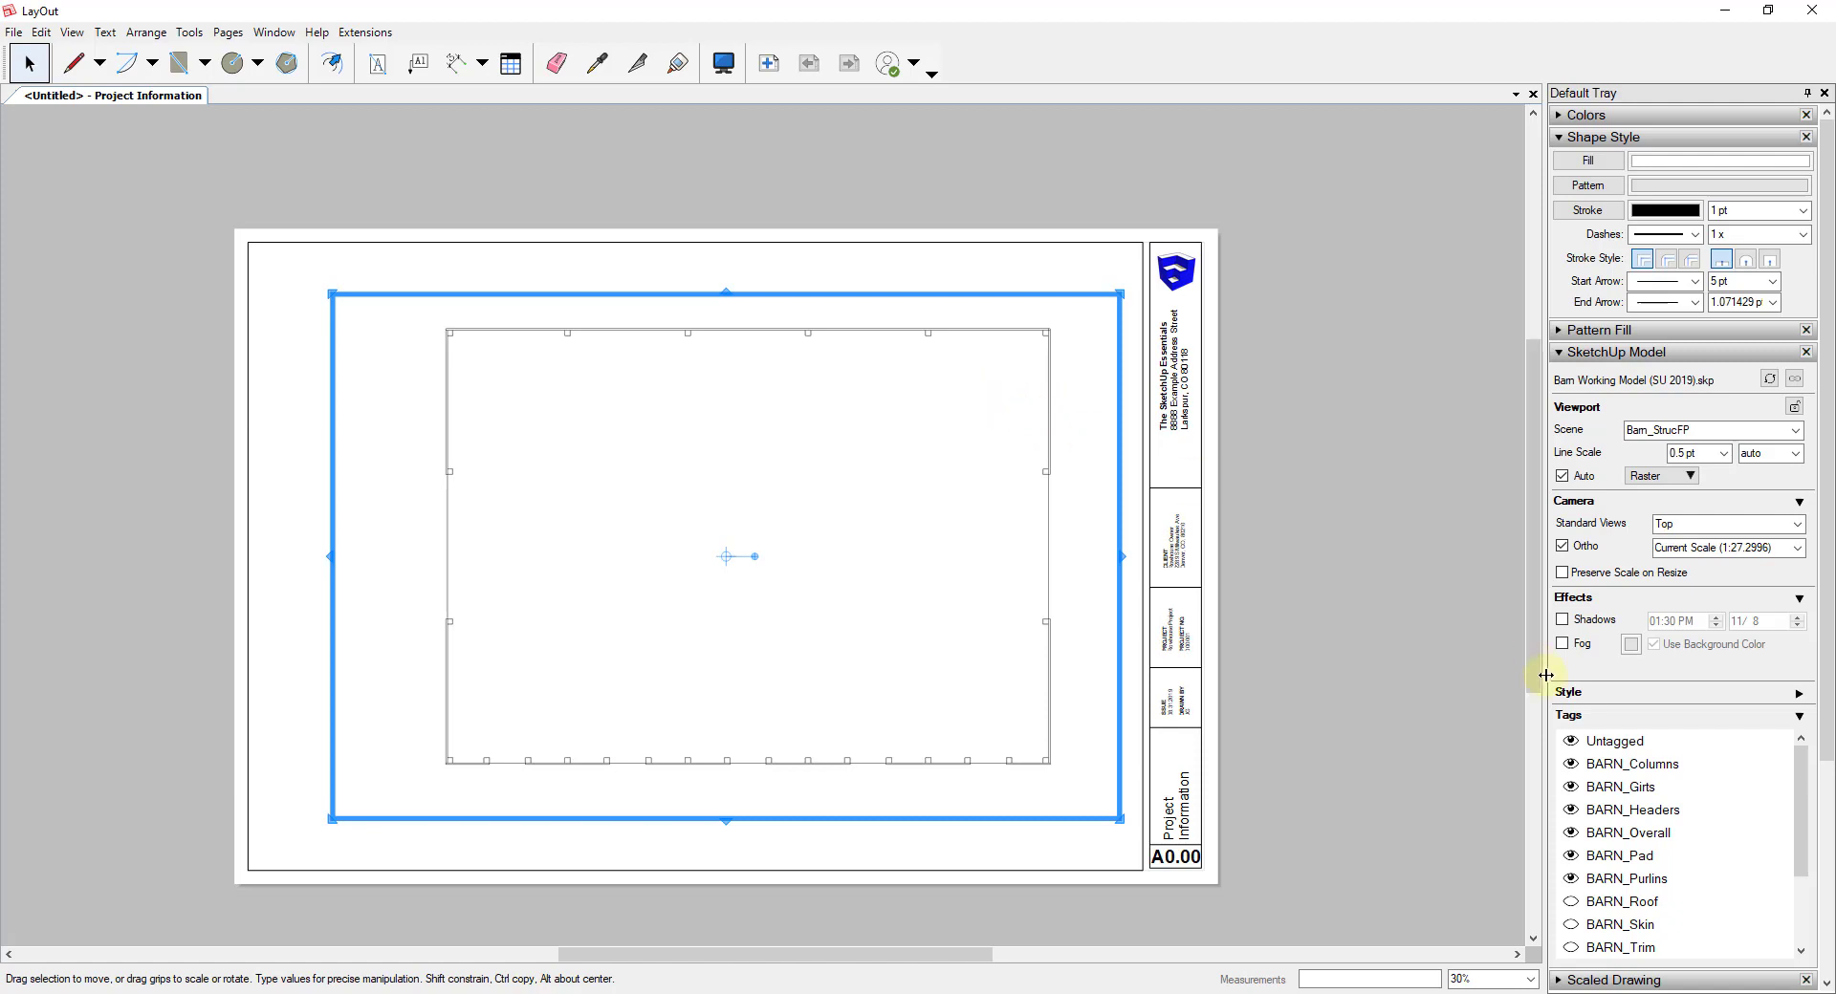
Step: Collapse the viewport's tag list and examine the document's layers, including the floor plan layers
{"action": "left_click", "coordinate": [1800, 716]}
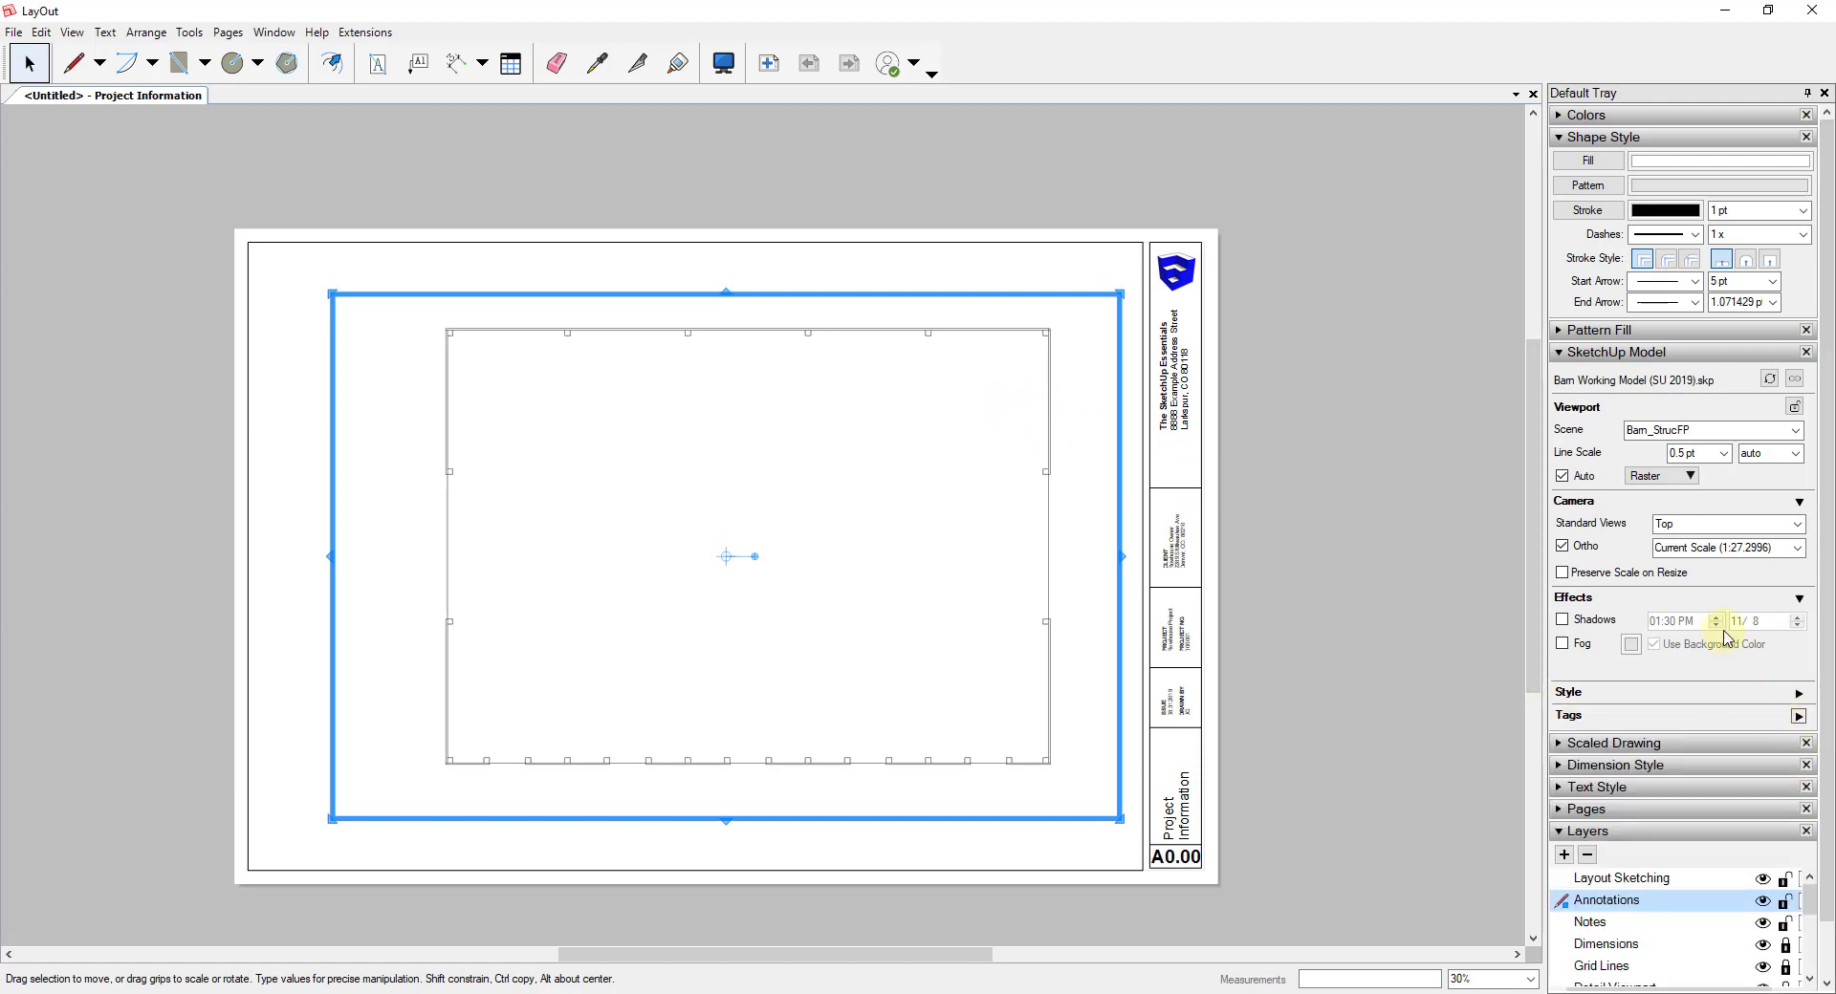
{"action": "scroll", "coordinate": [1727, 638], "scroll_direction": "down", "scroll_amount": 1}
{"action": "scroll", "coordinate": [1719, 906], "scroll_direction": "down", "scroll_amount": 3}
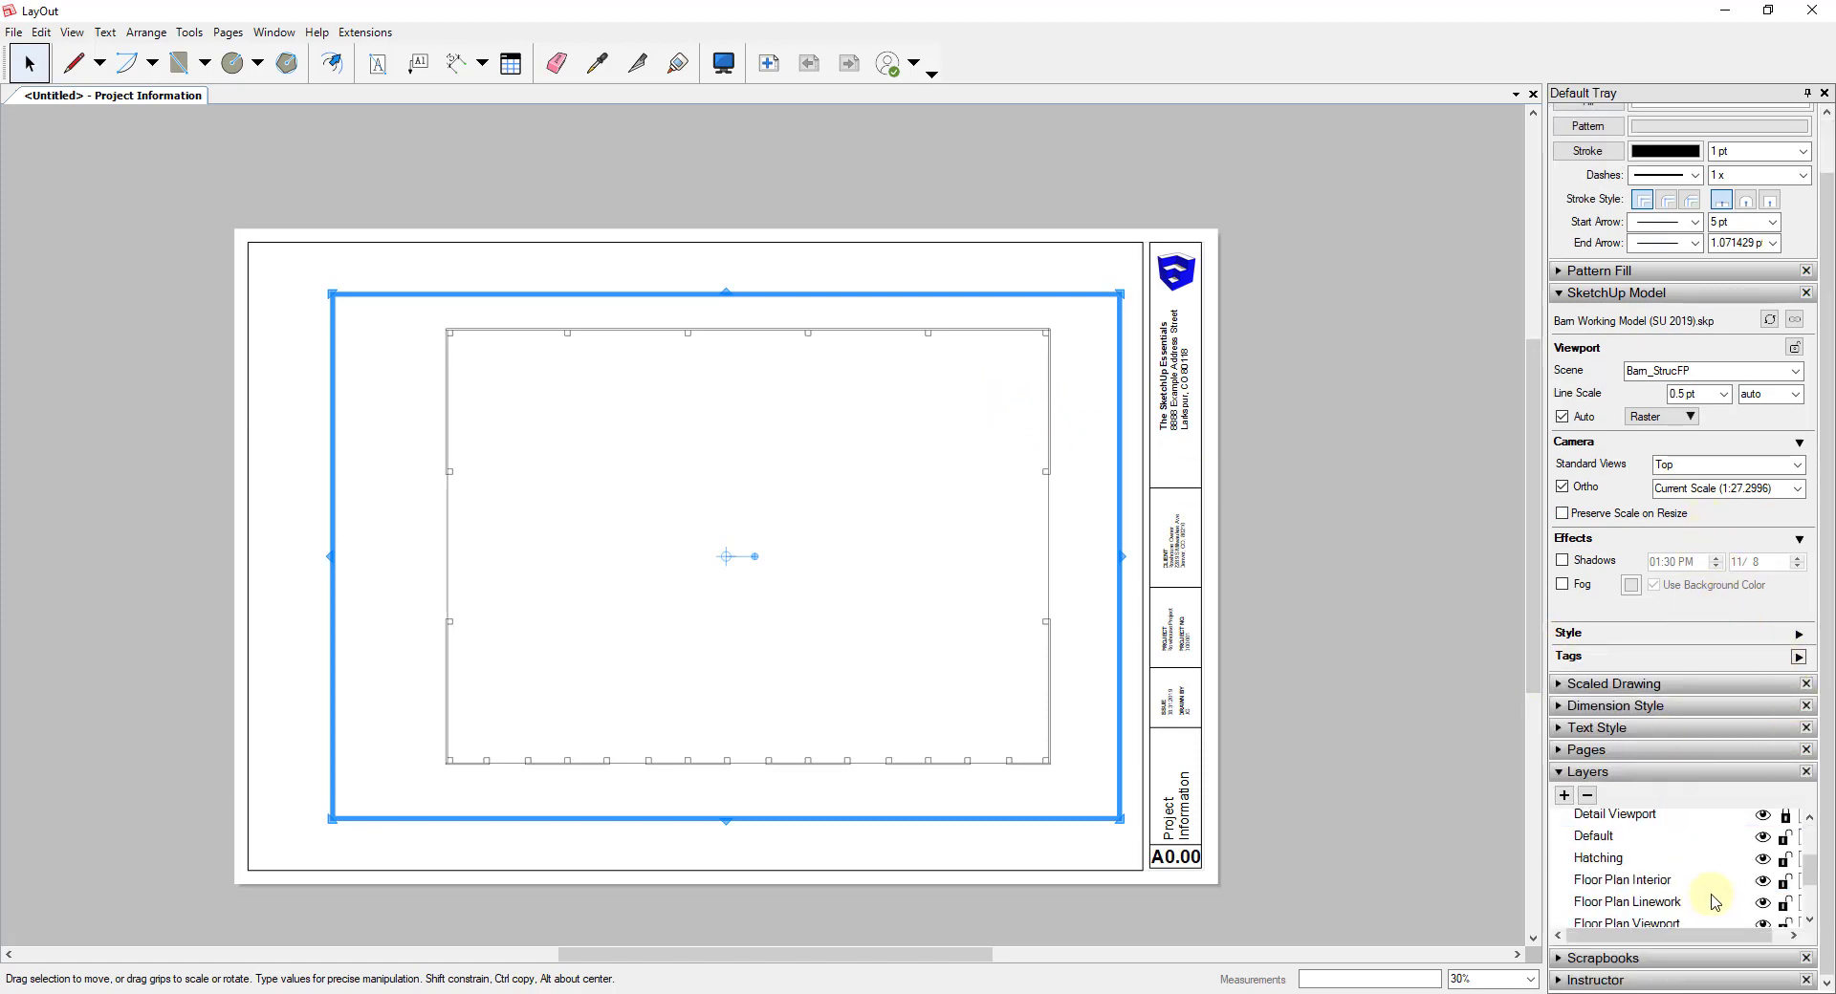
{"action": "scroll", "coordinate": [1715, 903], "scroll_direction": "up", "scroll_amount": 3}
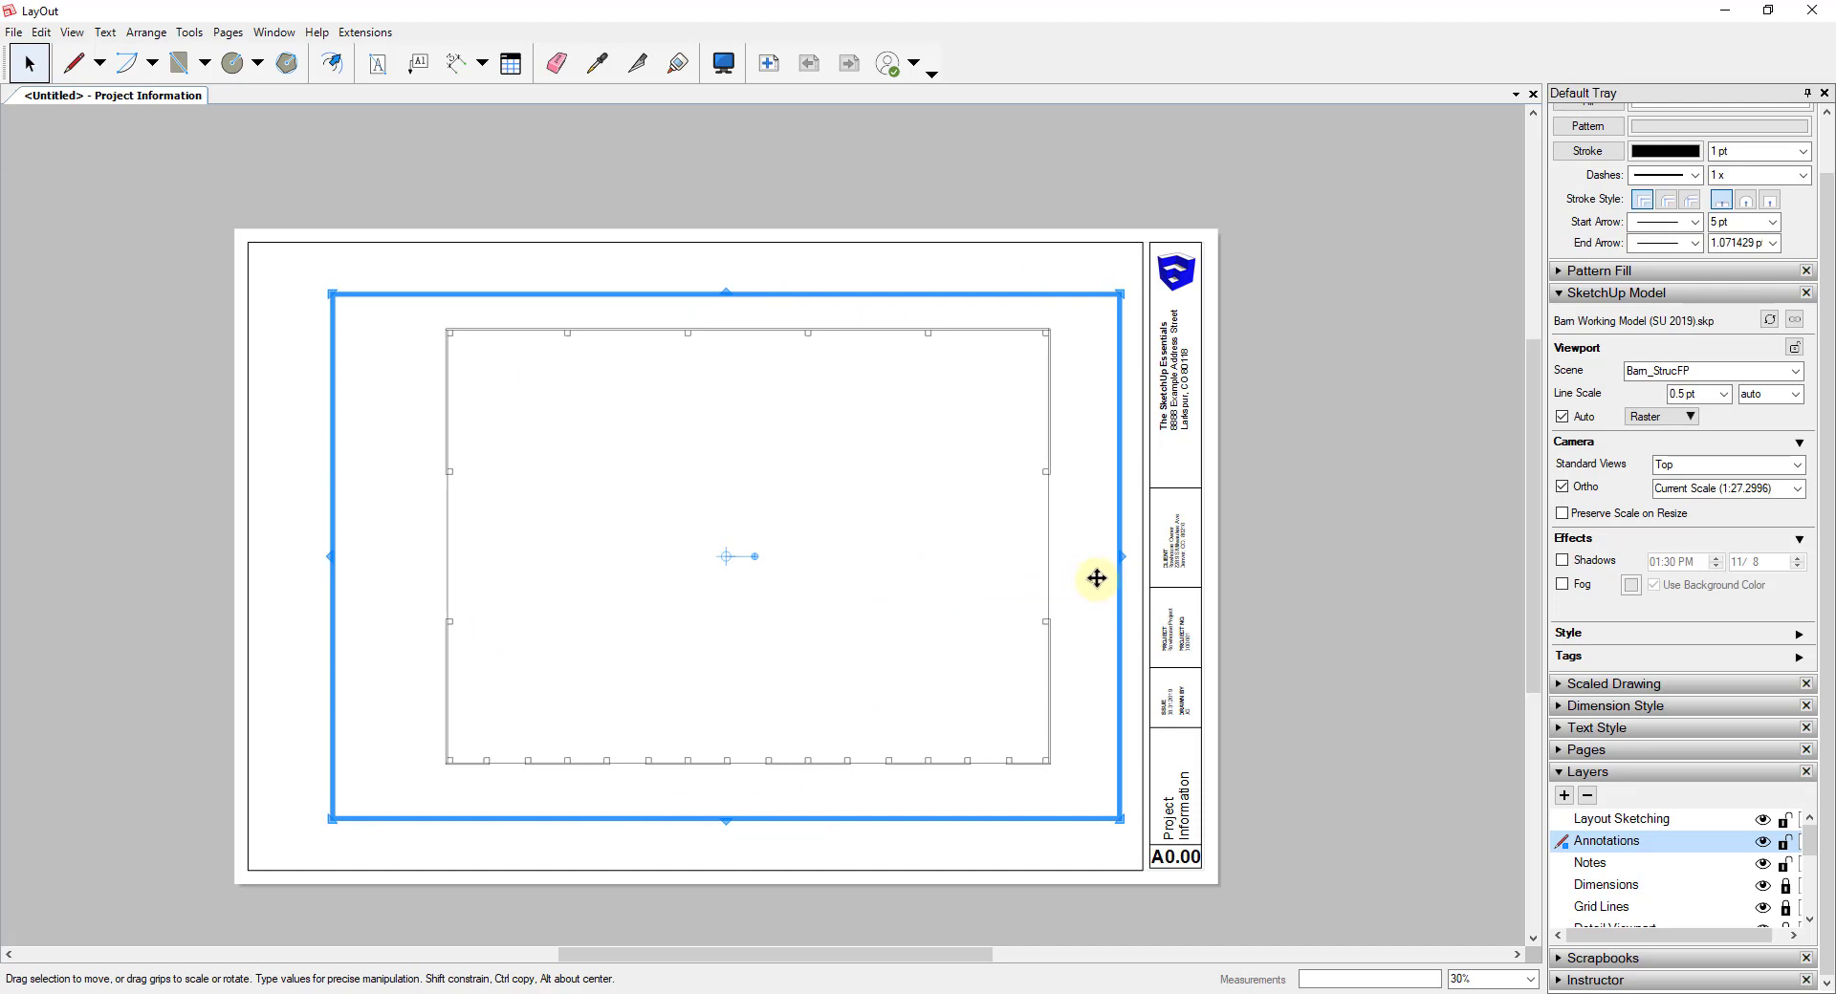
{"action": "scroll", "coordinate": [1344, 545], "scroll_direction": "down", "scroll_amount": 1}
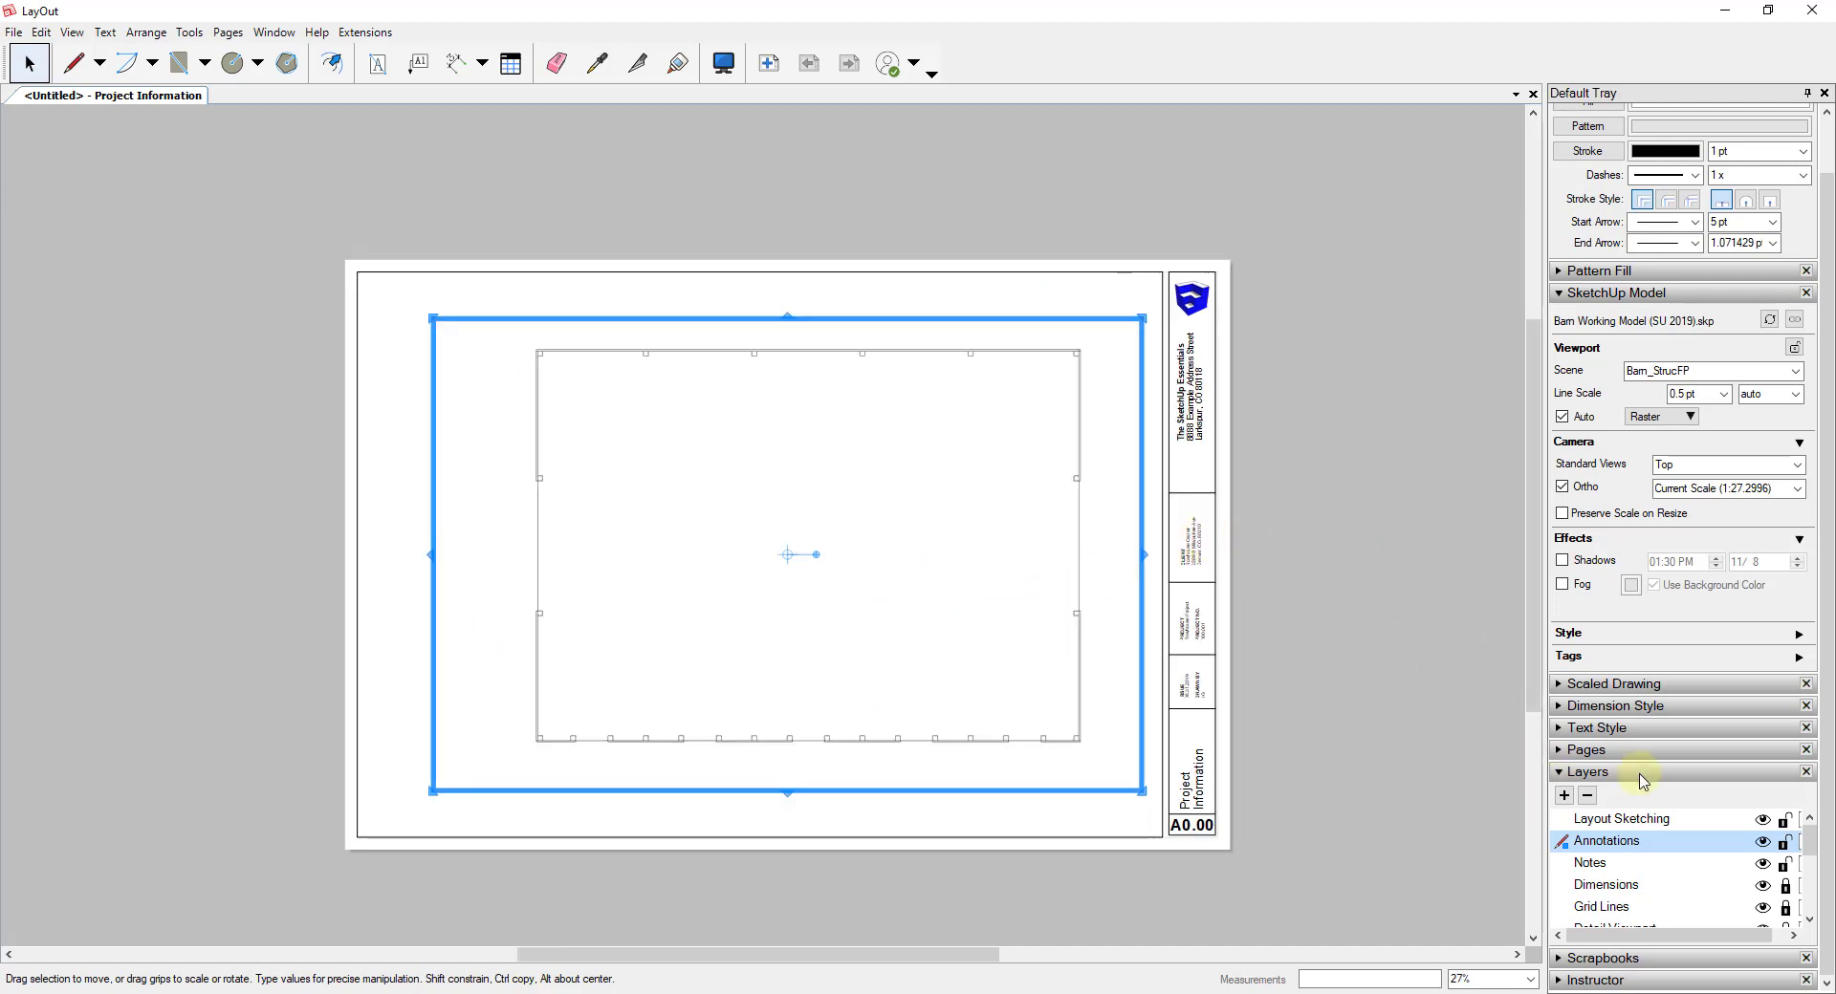
{"action": "scroll", "coordinate": [1708, 860], "scroll_direction": "down", "scroll_amount": 4}
{"action": "scroll", "coordinate": [1712, 865], "scroll_direction": "up", "scroll_amount": 2}
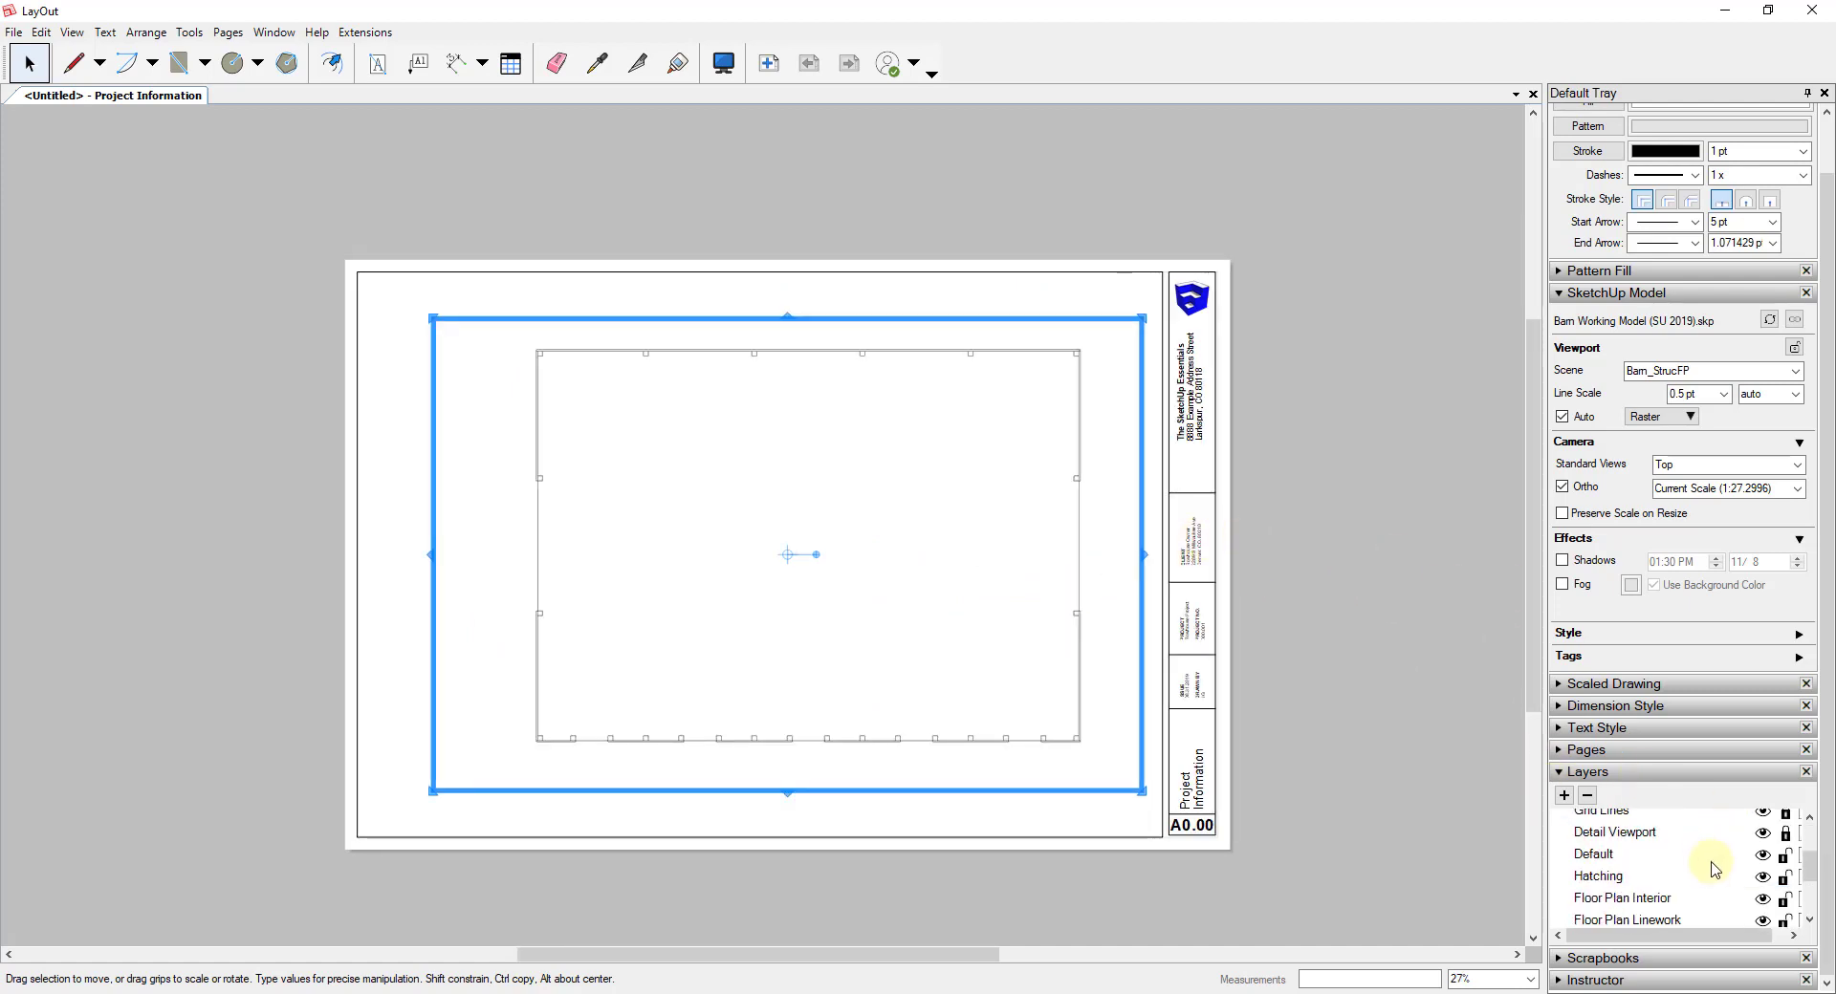
{"action": "scroll", "coordinate": [1802, 867], "scroll_direction": "down", "scroll_amount": 3}
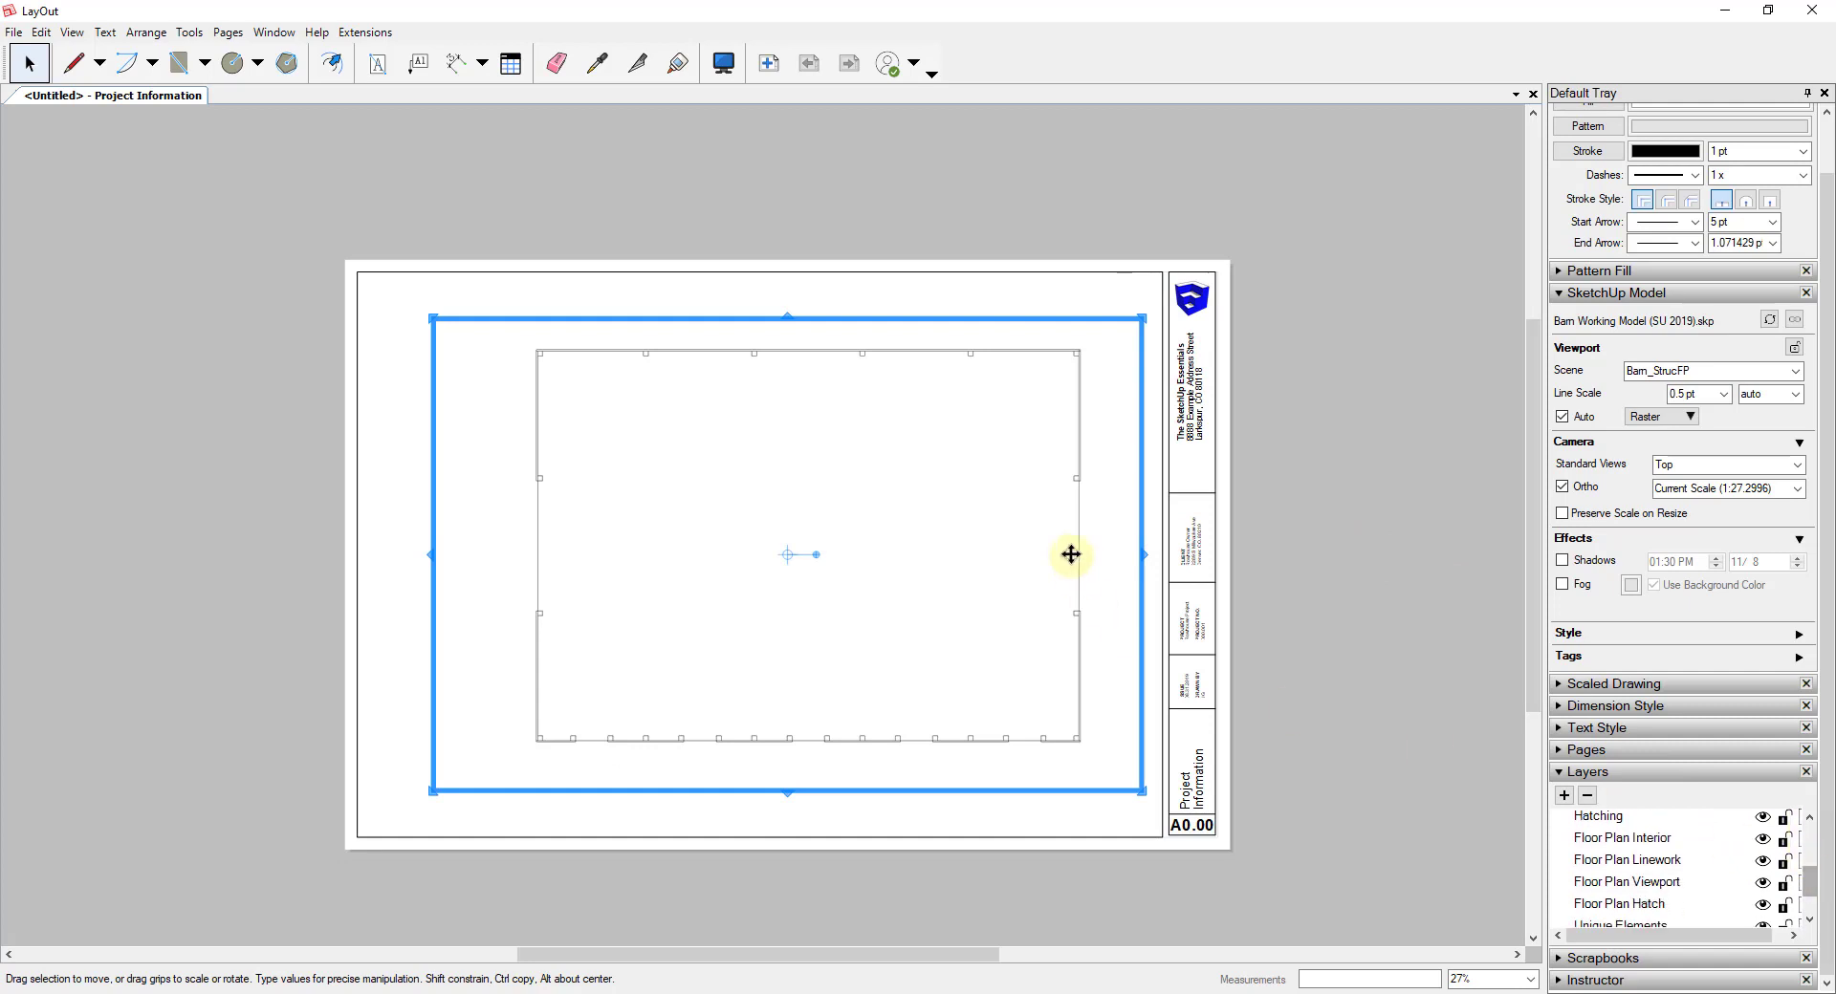
Step: Move the floor plan viewport to the Floor Plan Linework layer and check the assignment by toggling that layer's visibility
{"action": "right_click", "coordinate": [1078, 480]}
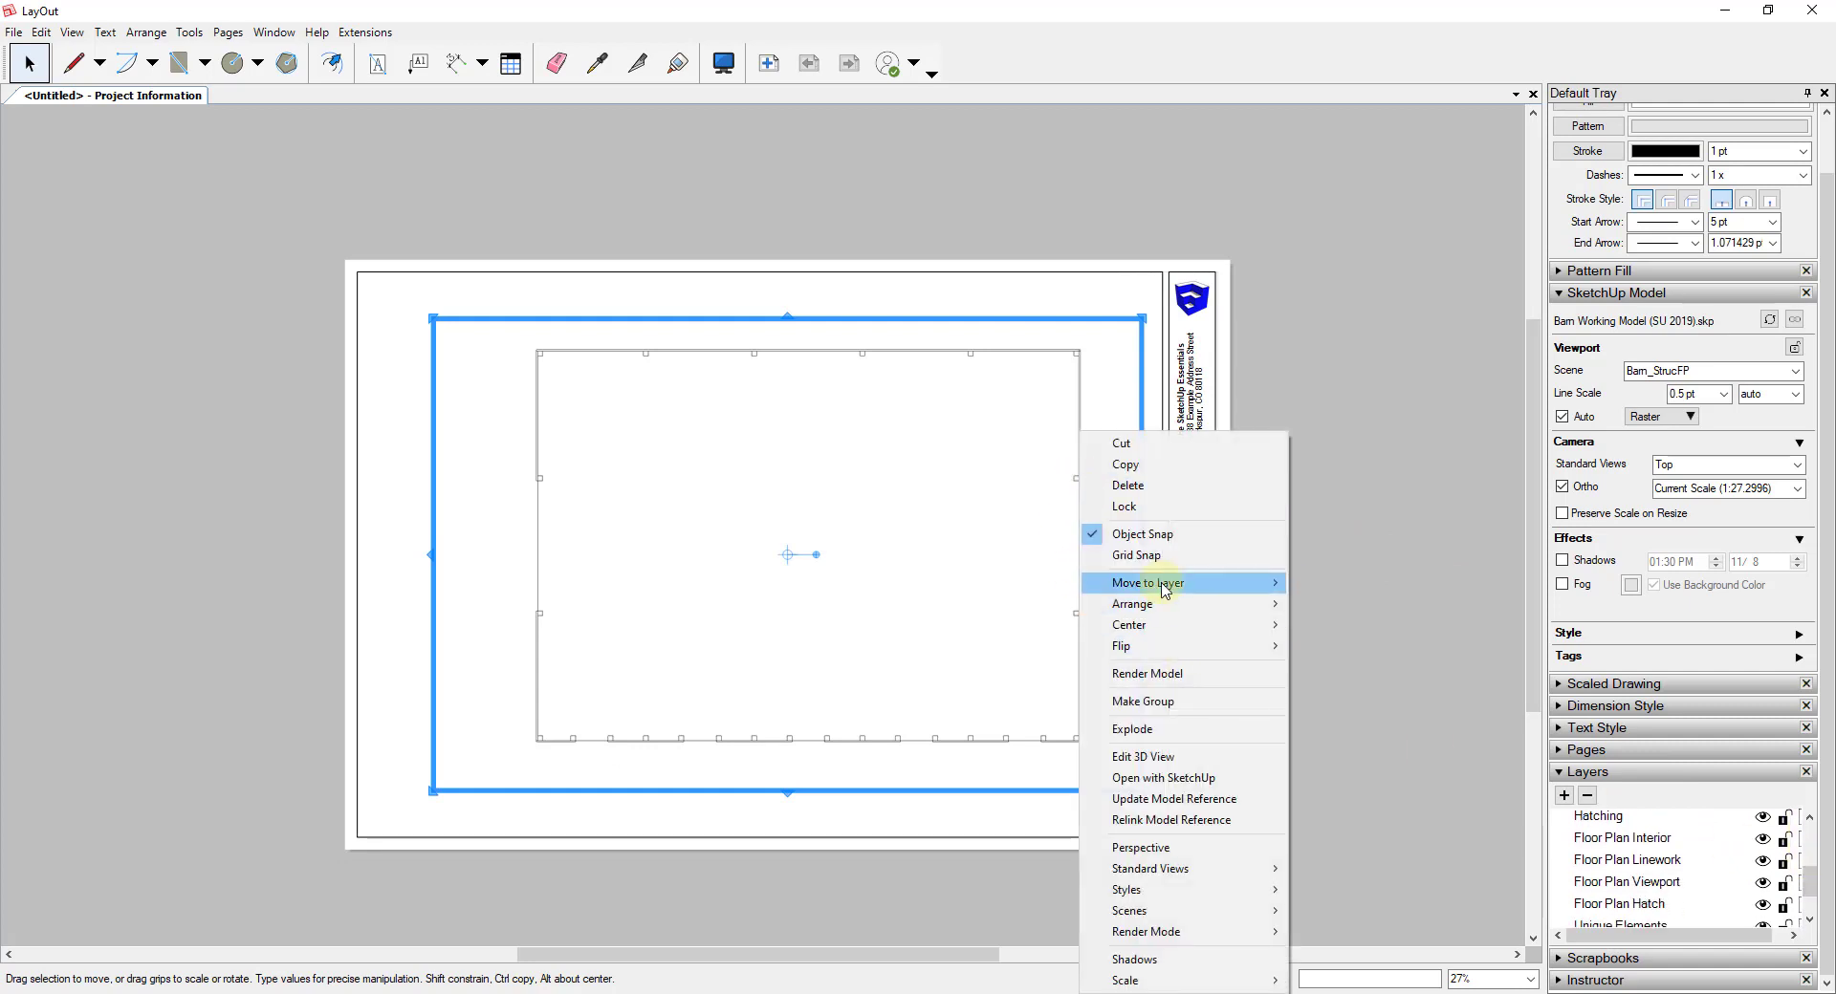
{"action": "mouse_move", "coordinate": [1165, 588]}
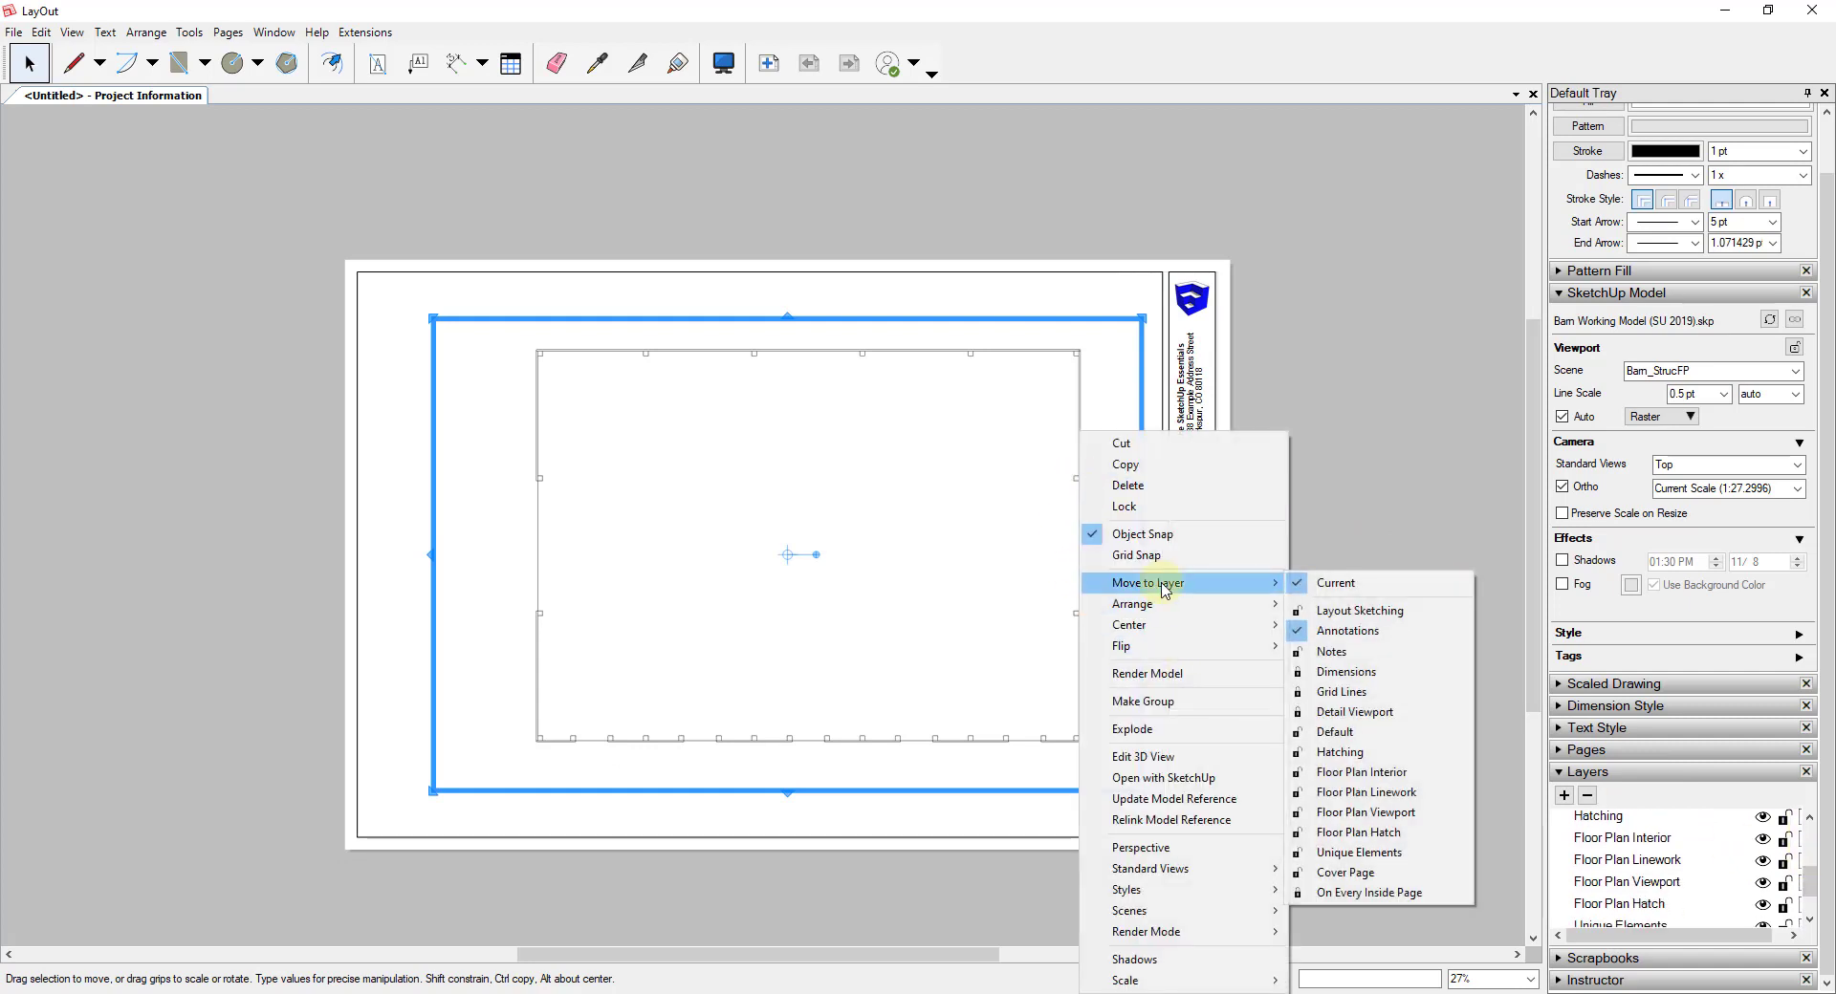
{"action": "left_click", "coordinate": [1405, 793]}
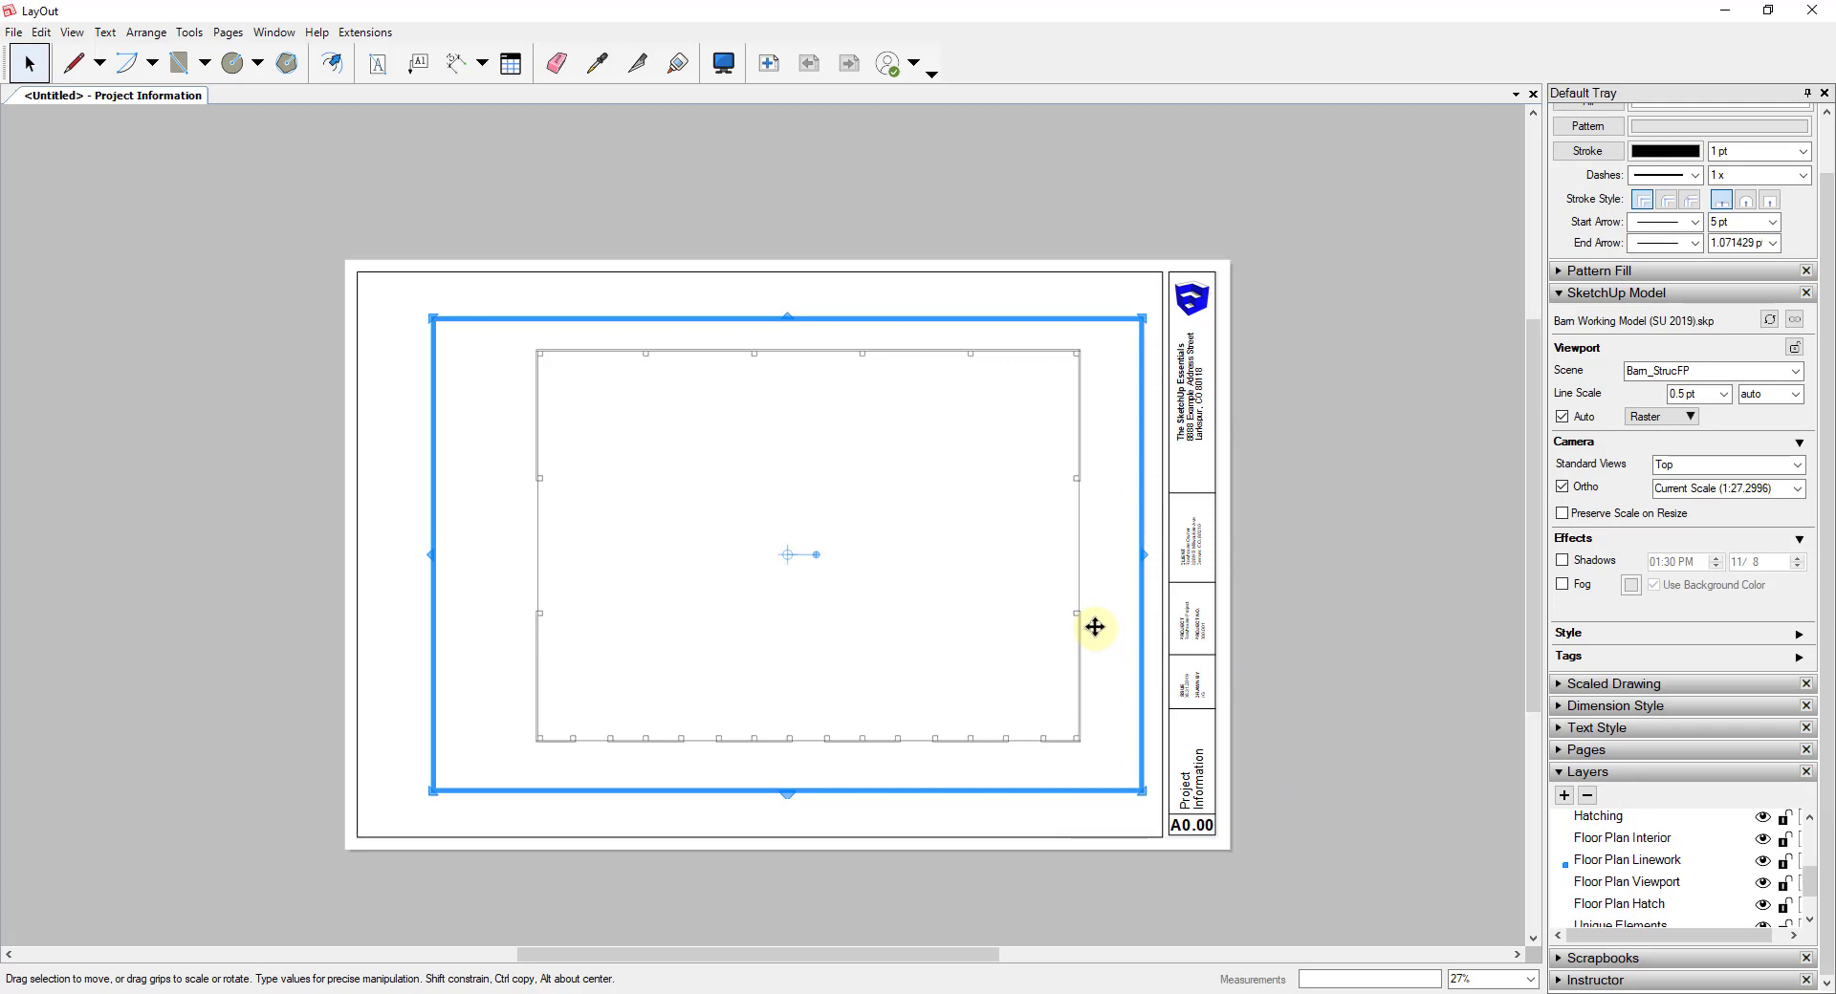
{"action": "left_click", "coordinate": [1762, 861]}
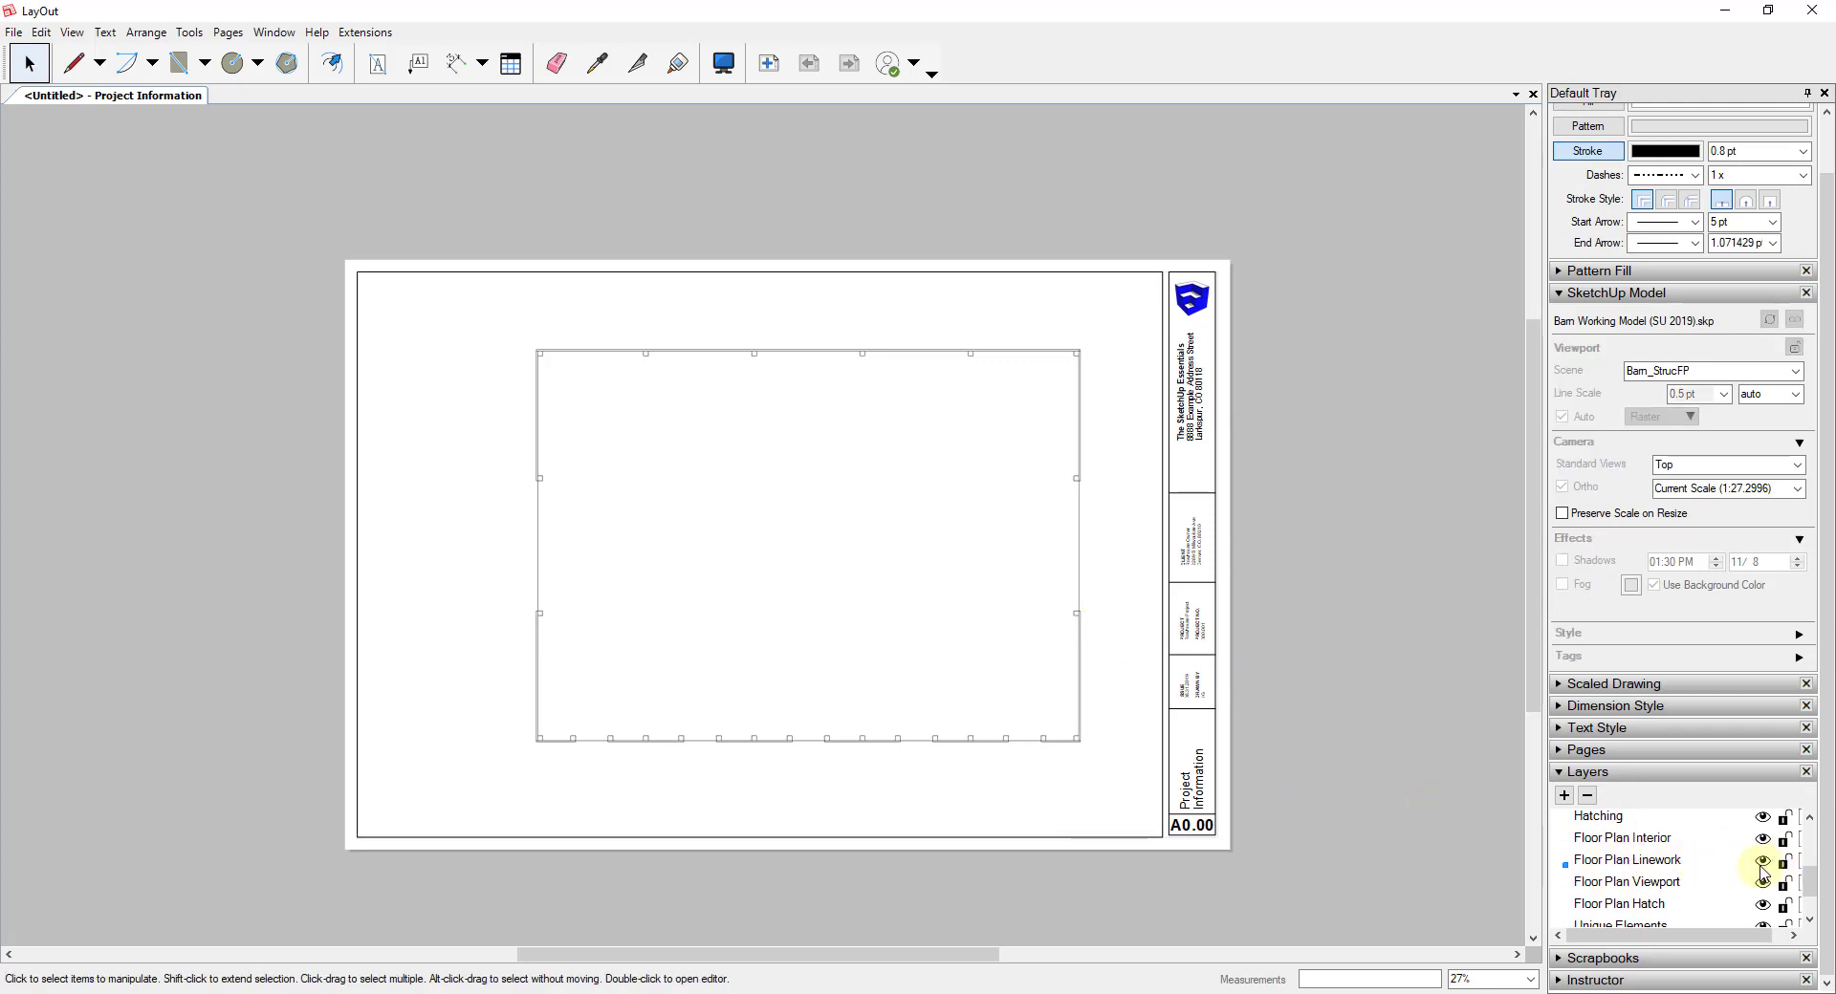
{"action": "left_click", "coordinate": [1762, 864]}
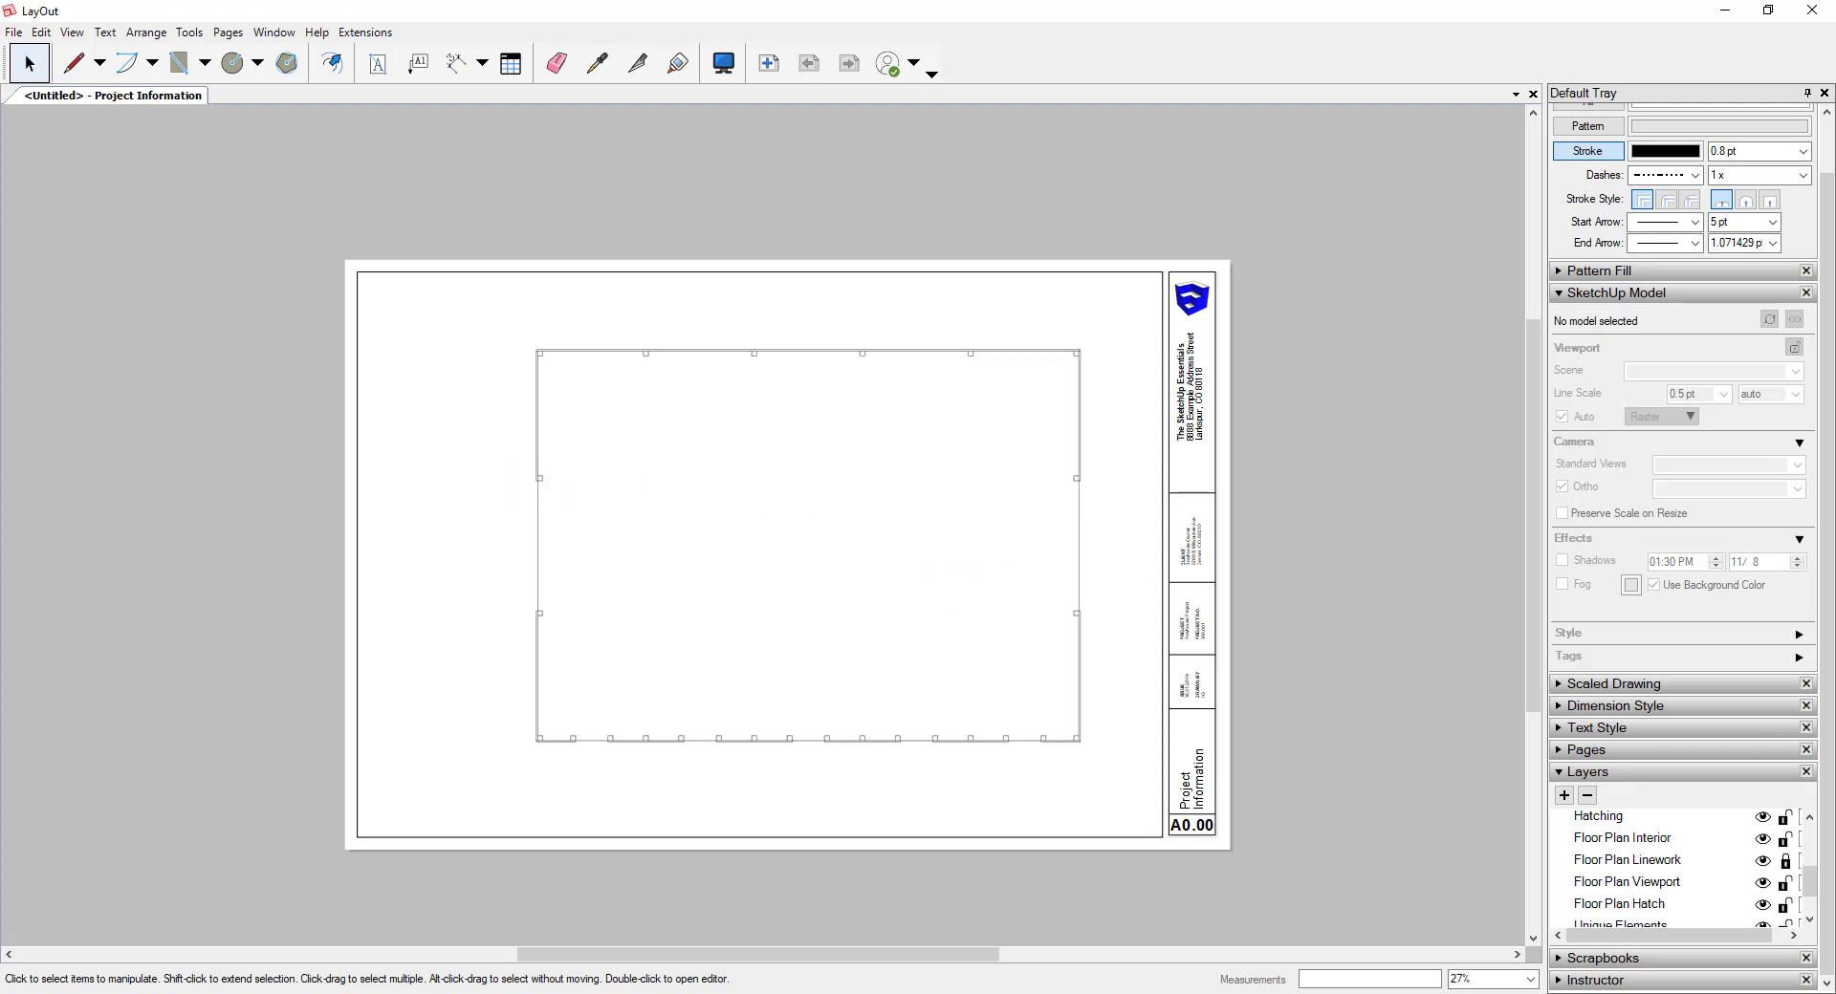
Step: Shift the floor plan viewport slightly up and to the left on the sheet, and lock the Floor Plan Linework layer
{"action": "left_click", "coordinate": [1080, 528]}
{"action": "left_click_drag", "start_coordinate": [1079, 532], "coordinate": [1041, 511]}
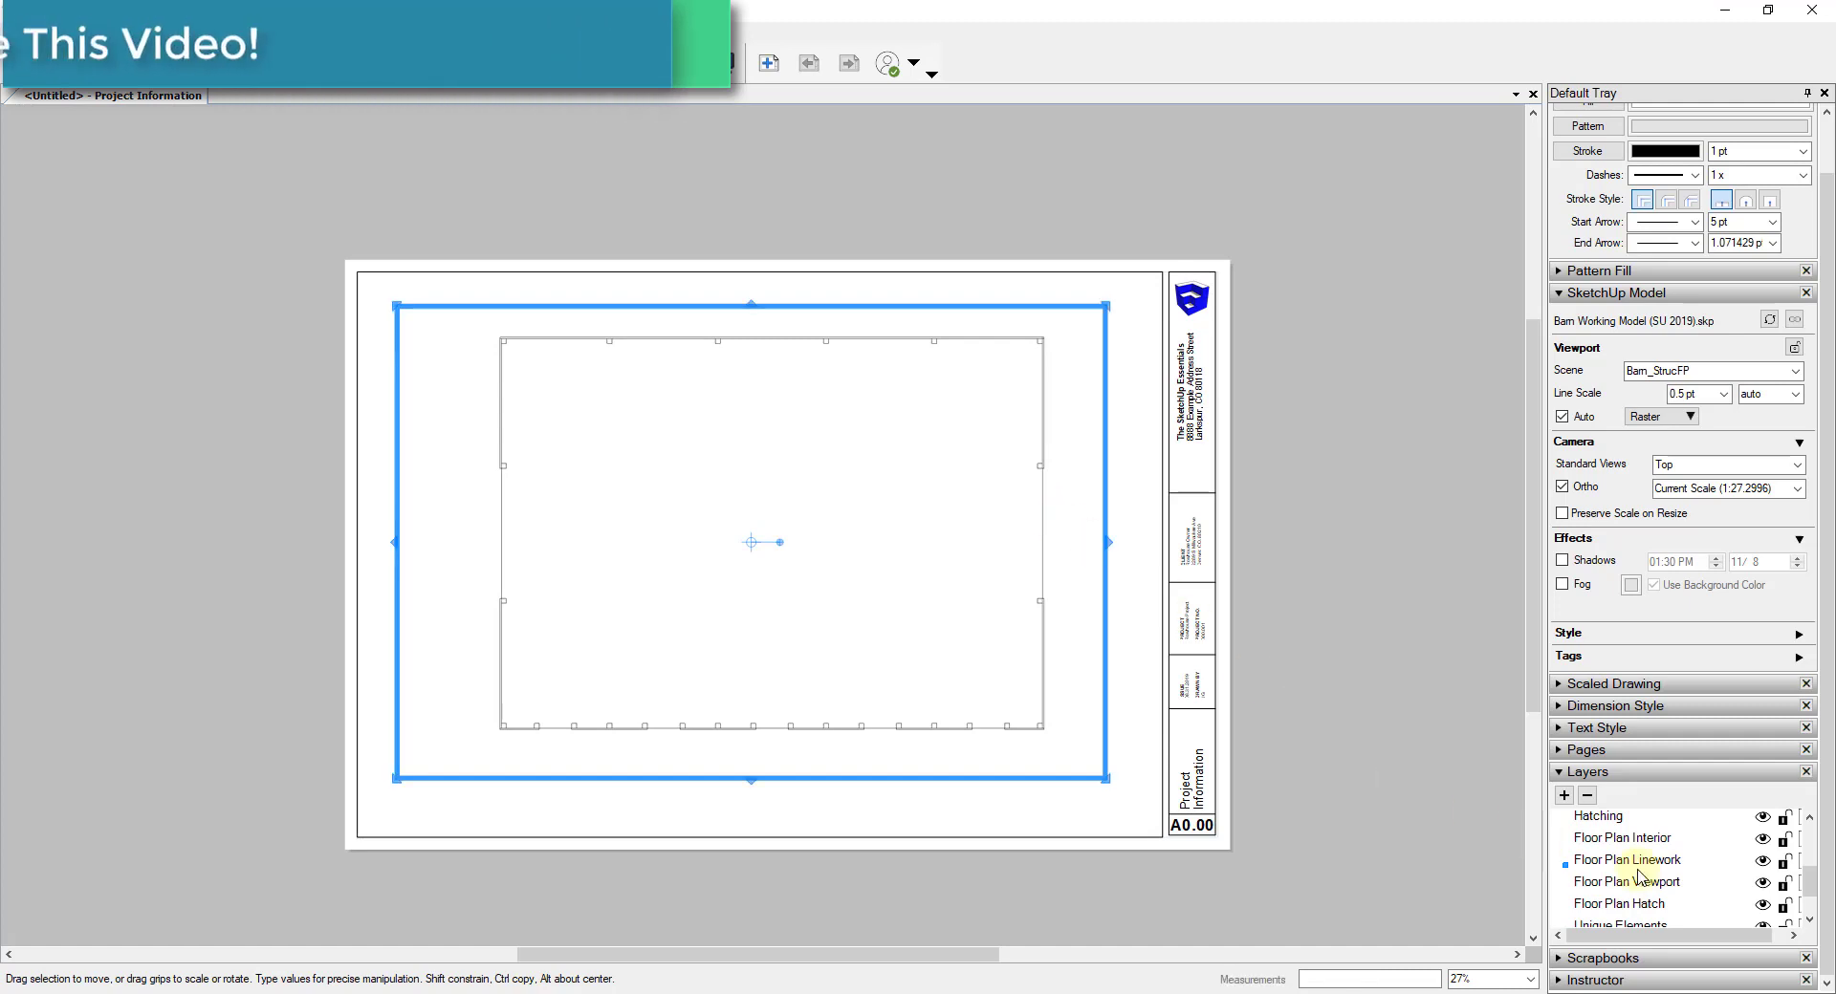
{"action": "left_click", "coordinate": [1784, 861]}
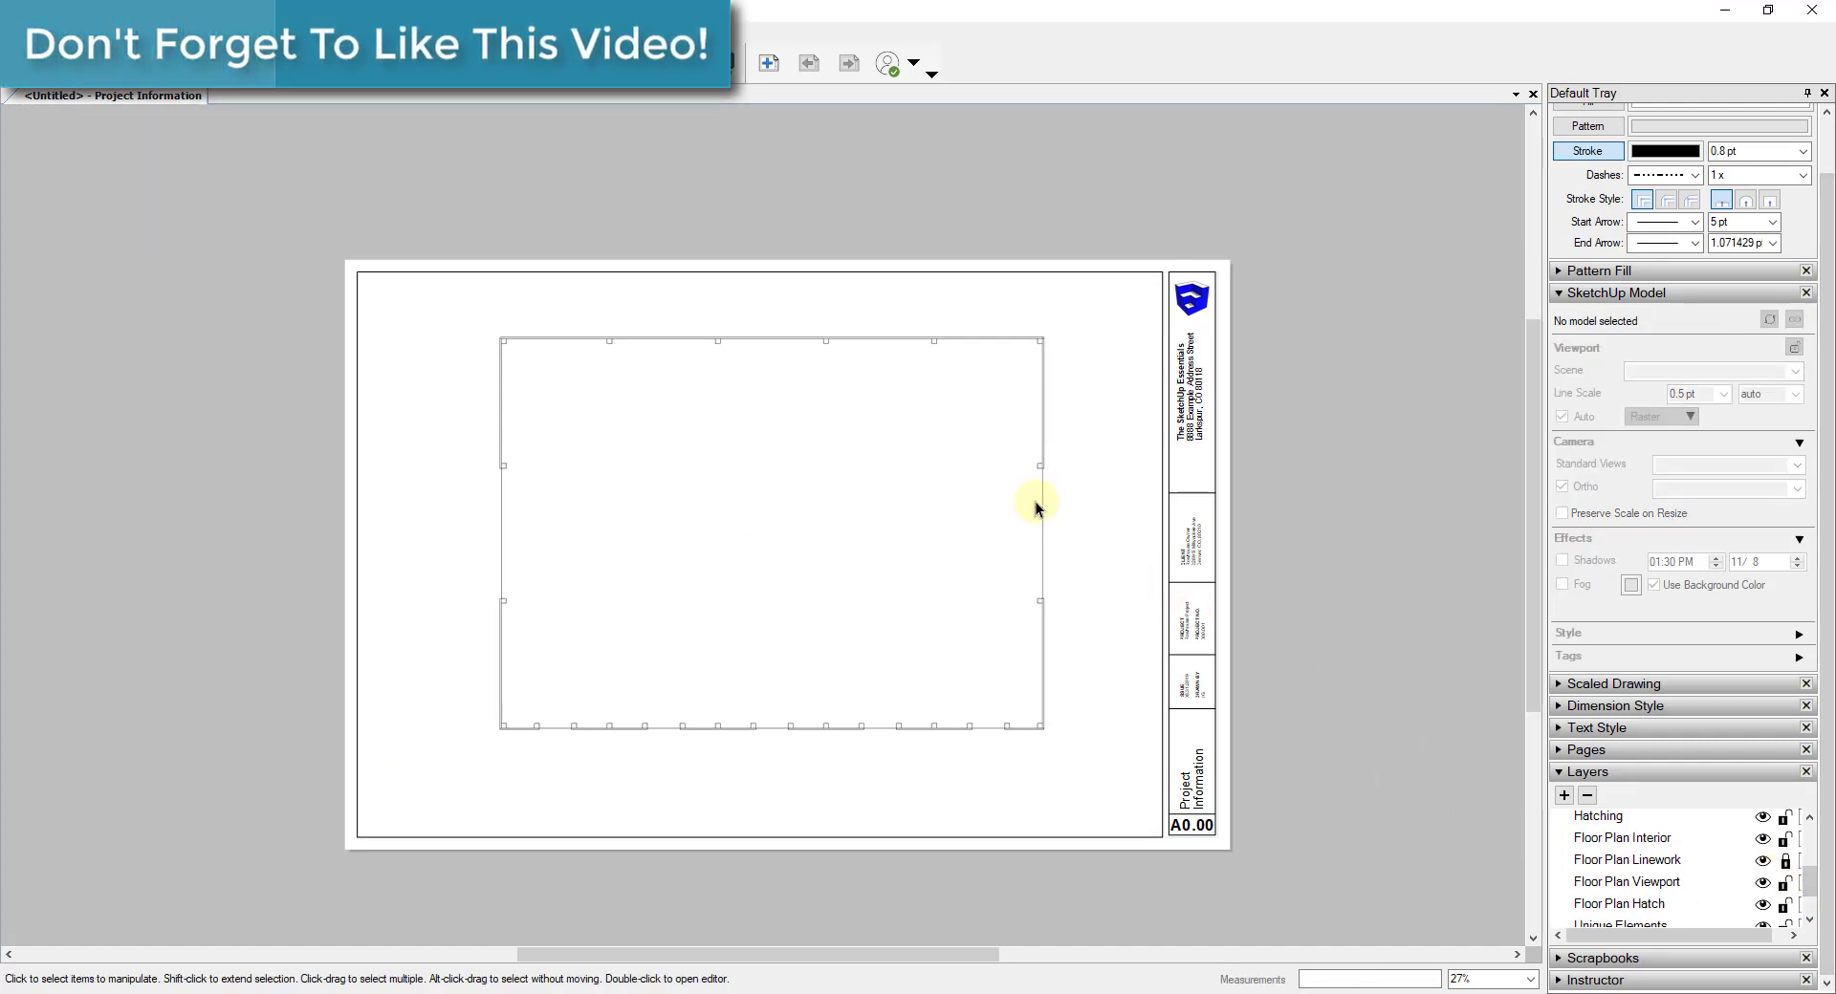
{"action": "scroll", "coordinate": [927, 405], "scroll_direction": "up", "scroll_amount": 2}
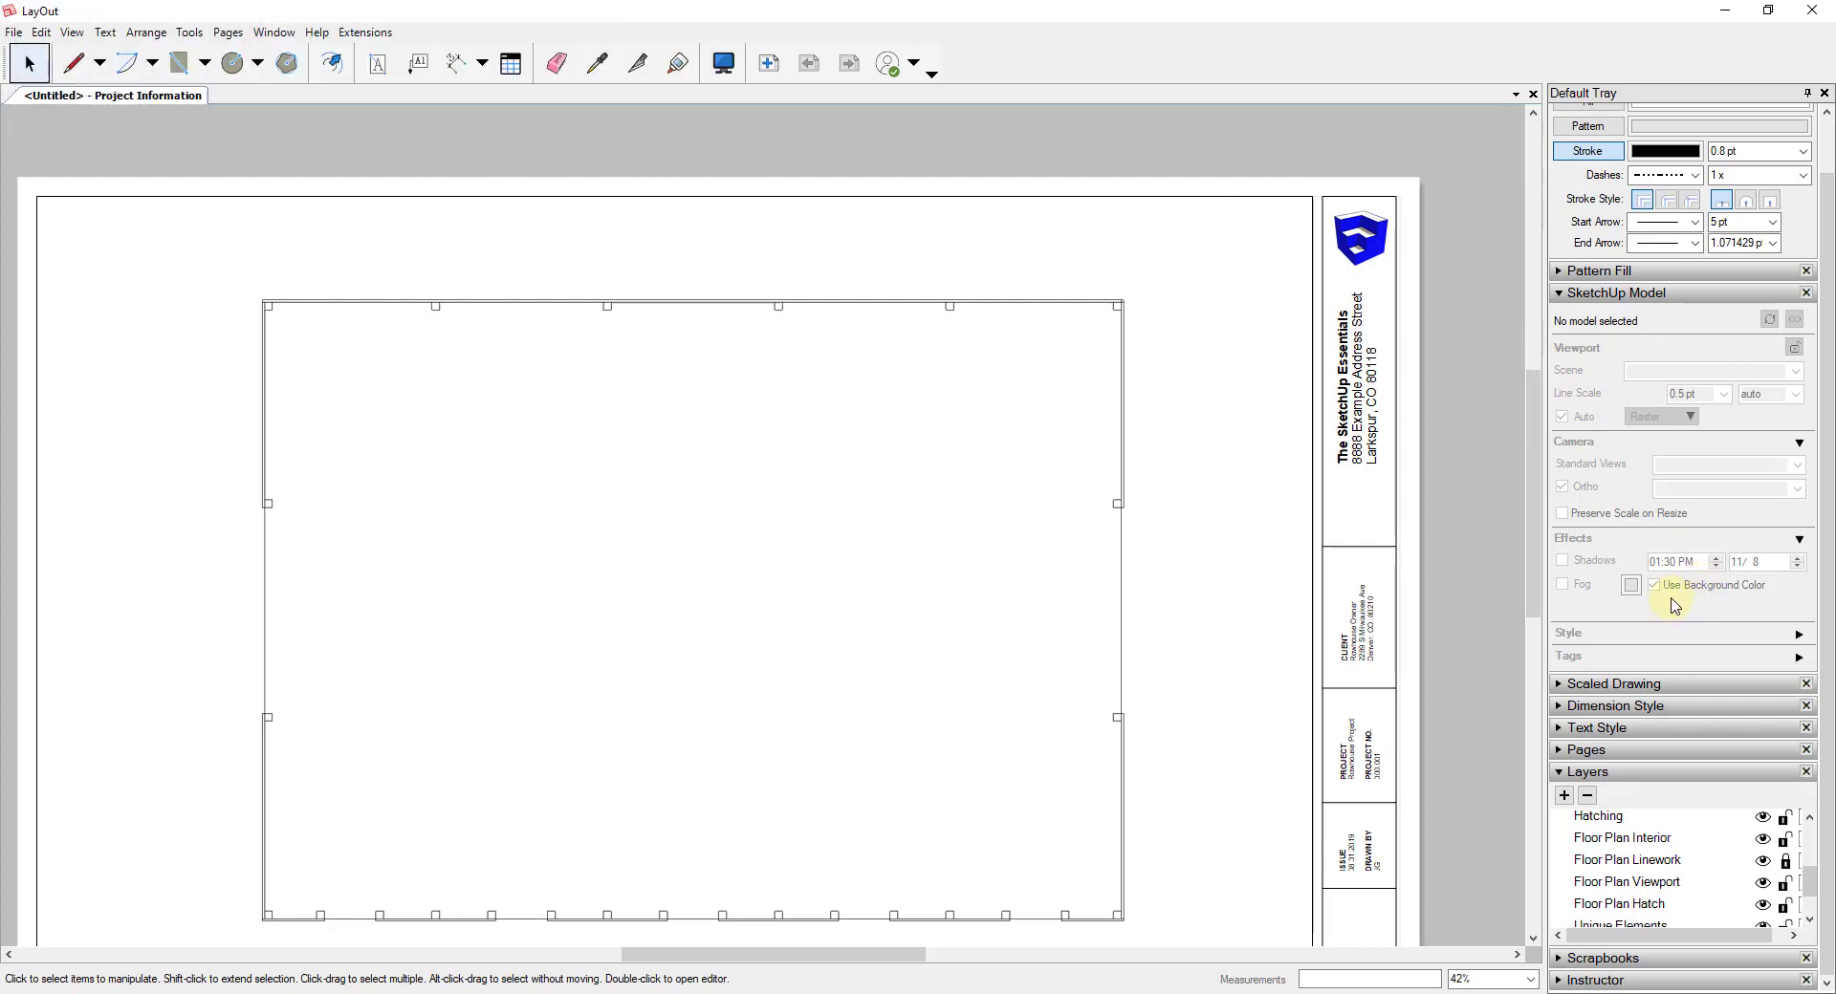
Step: Set the floor plan viewport's scale to 3/8" = 1'-0" (1:32) and lock the Floor Plan Linework layer again
{"action": "scroll", "coordinate": [1166, 675], "scroll_direction": "down", "scroll_amount": 1}
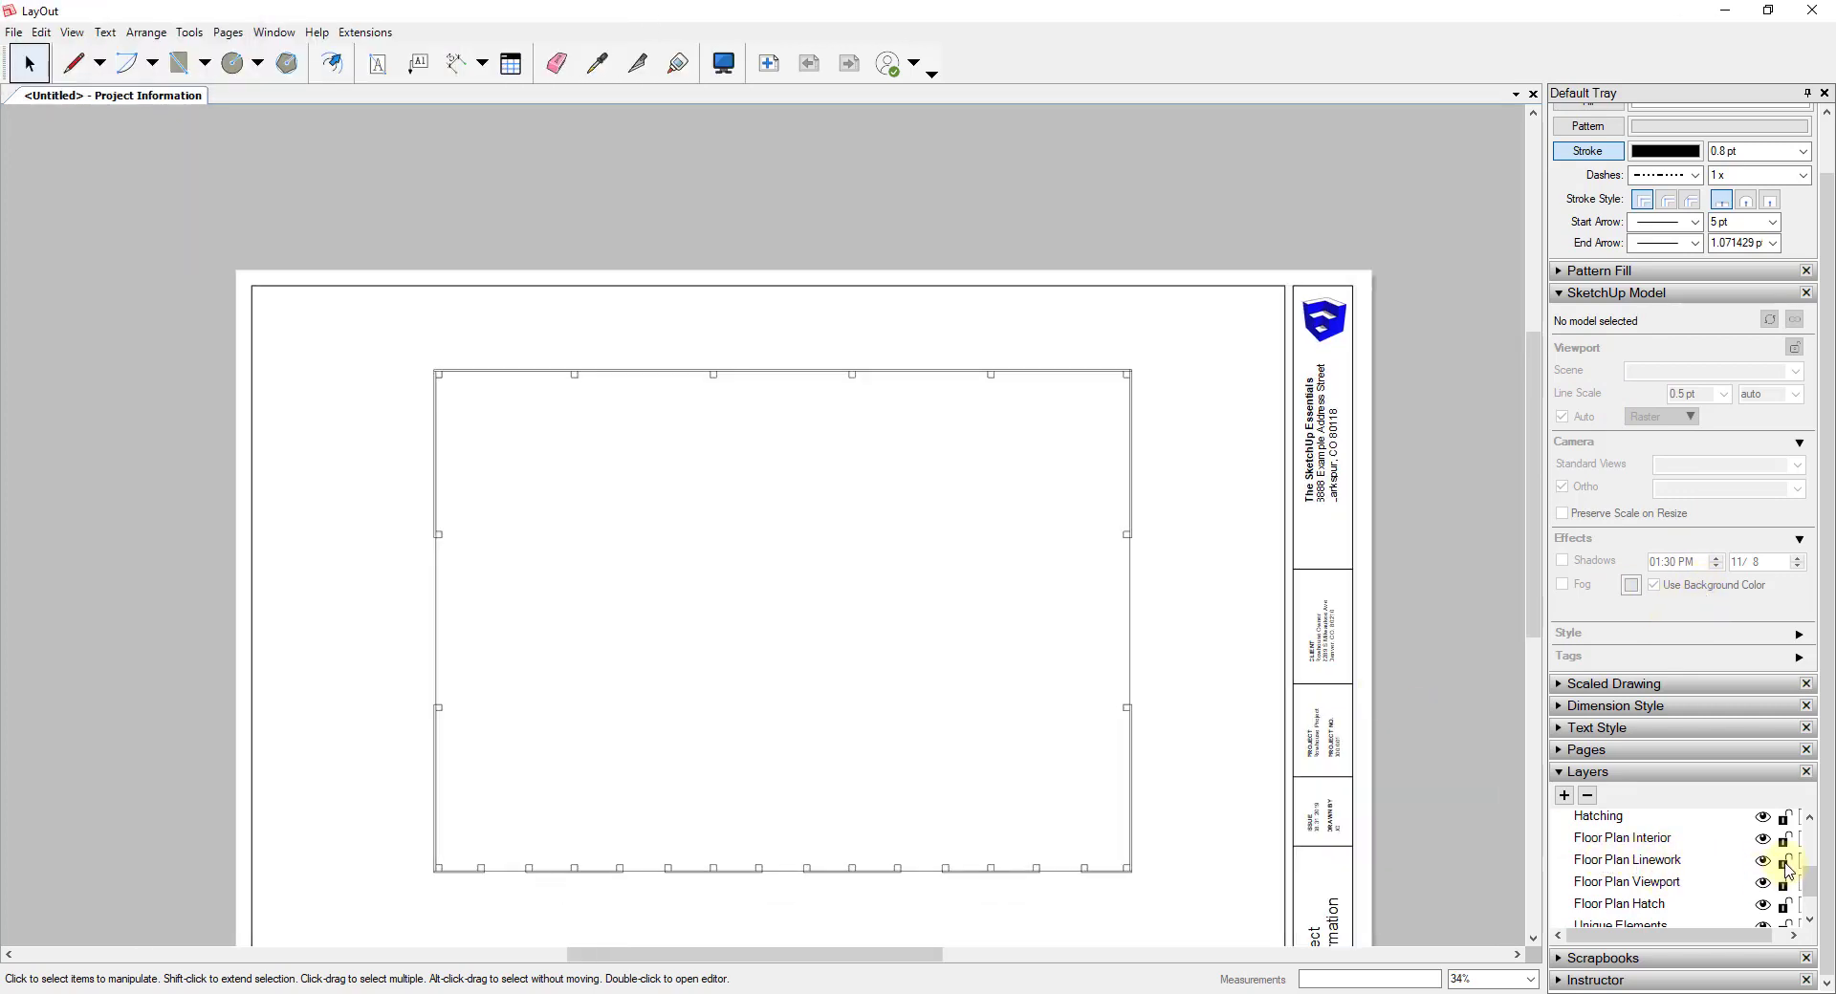
{"action": "left_click", "coordinate": [1135, 532]}
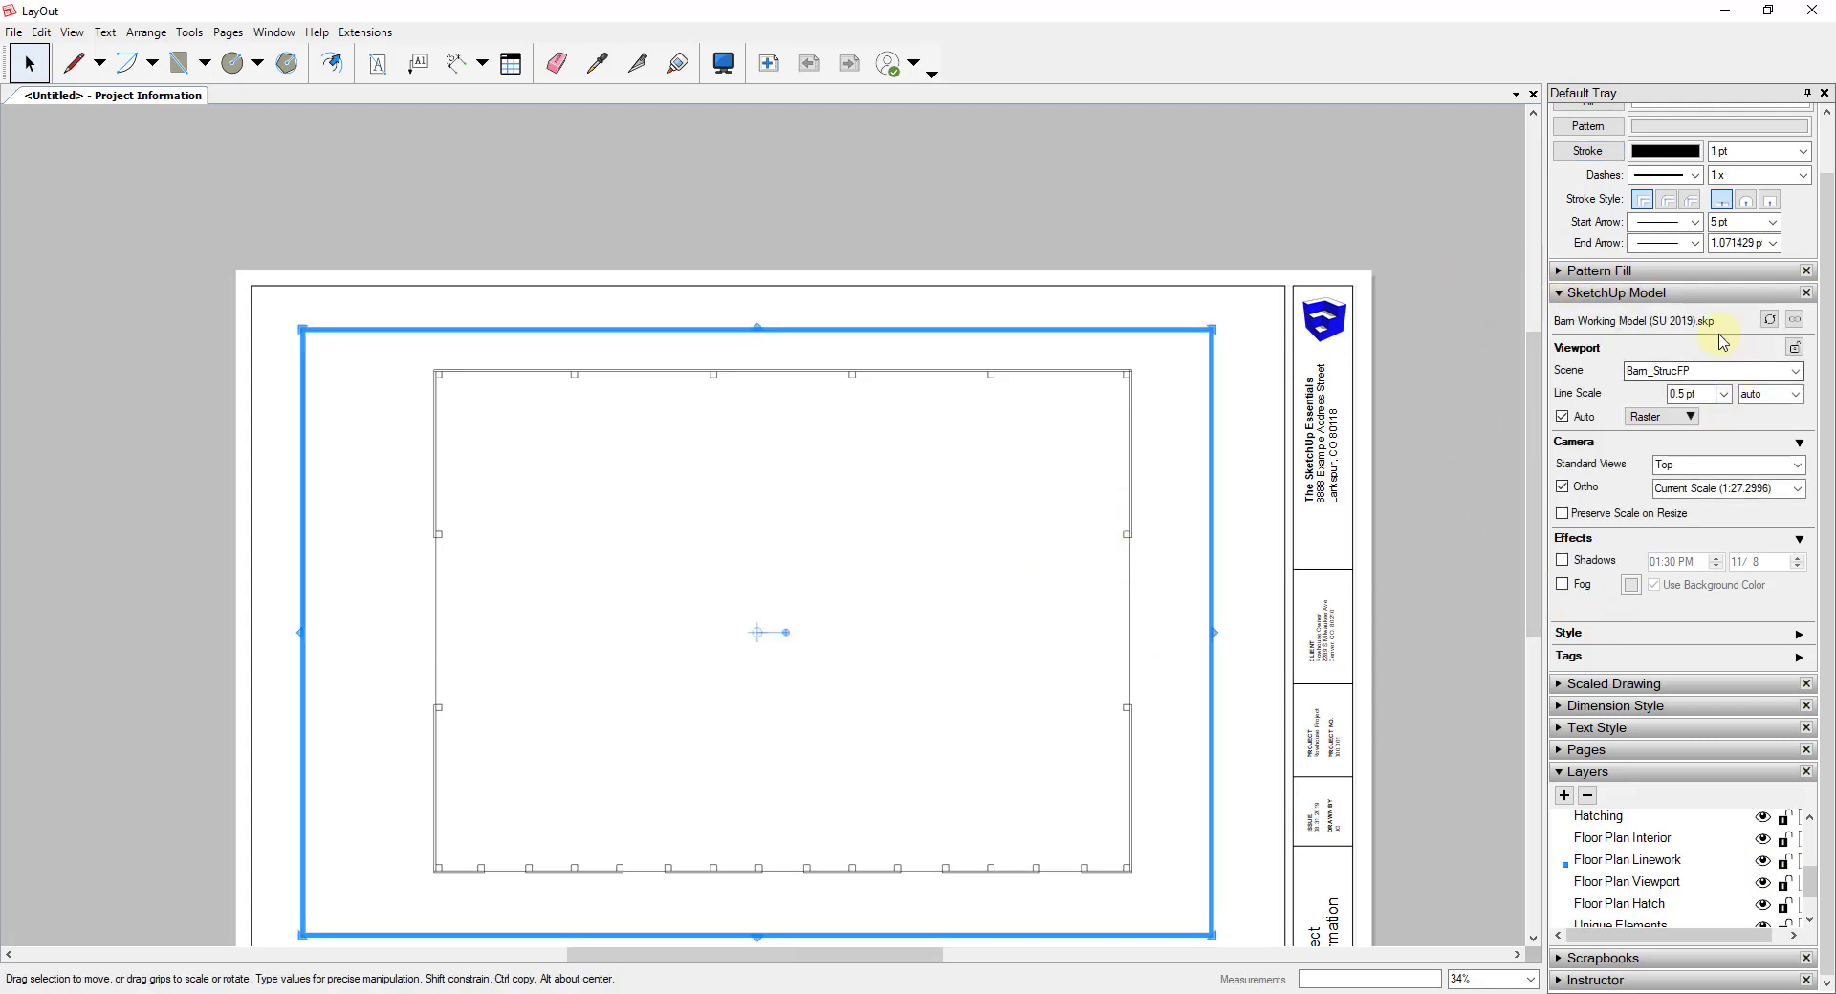
{"action": "left_click", "coordinate": [1797, 489]}
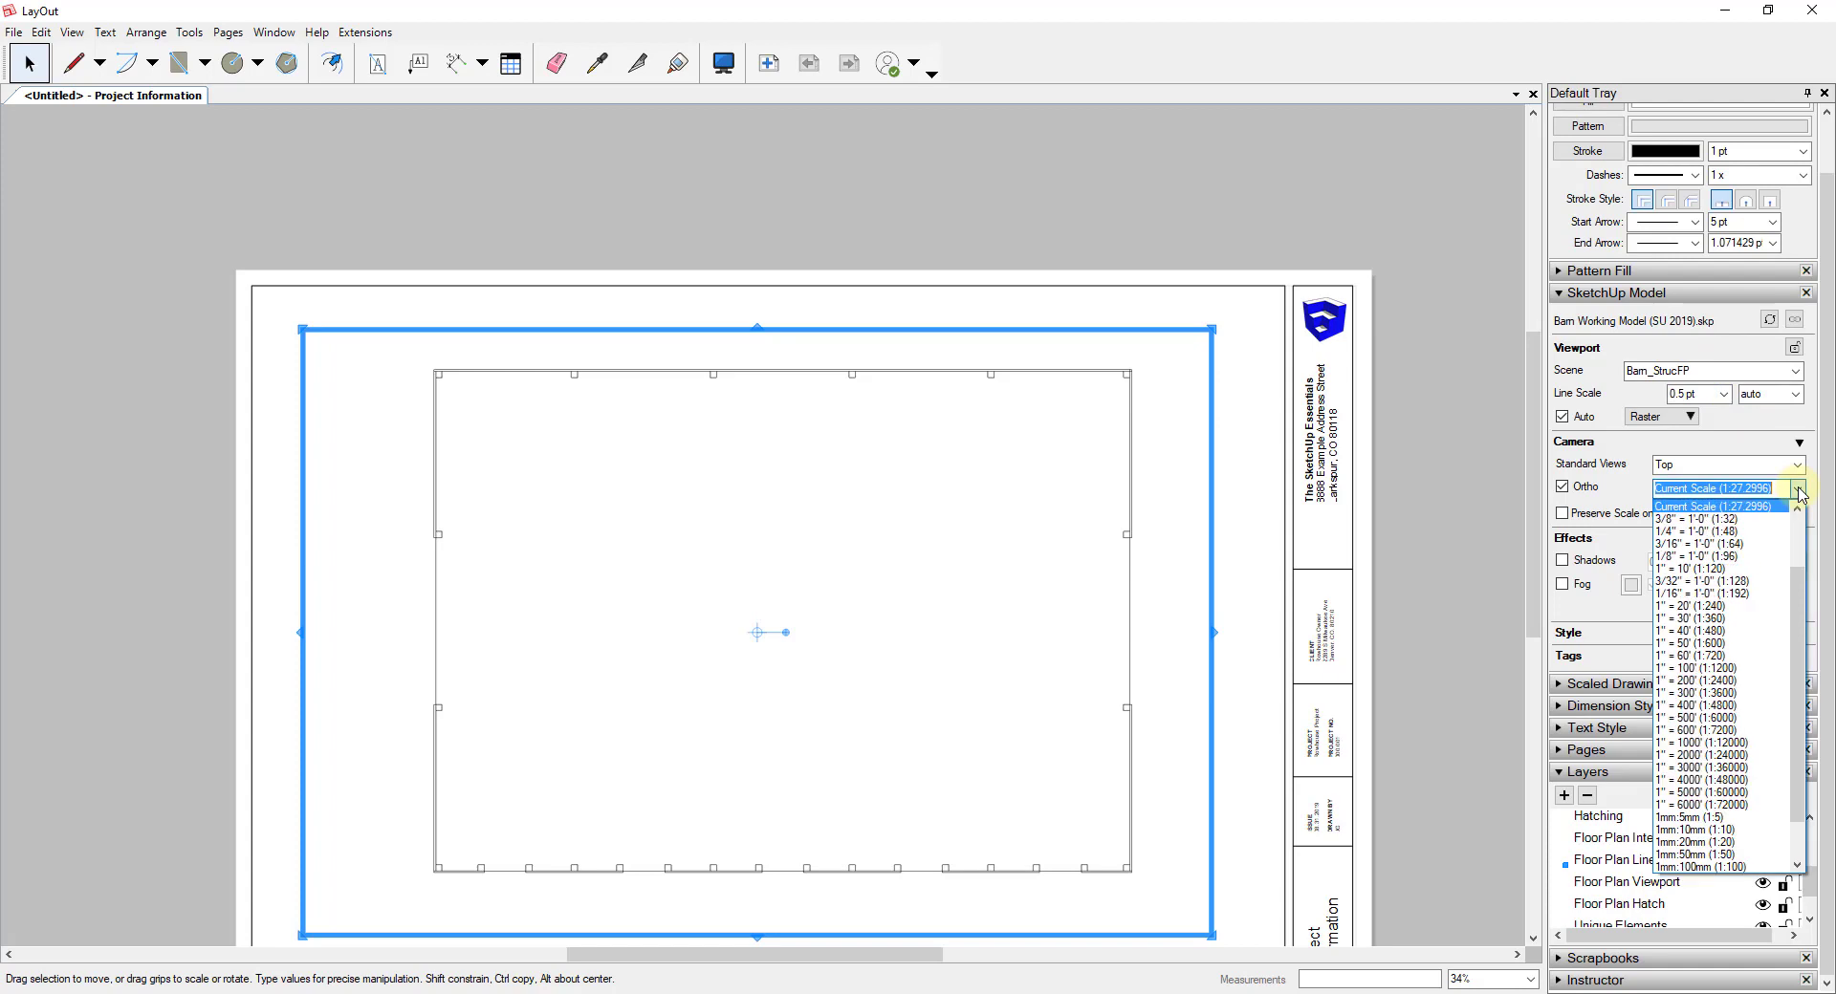
{"action": "scroll", "coordinate": [1799, 564], "scroll_direction": "up", "scroll_amount": 1}
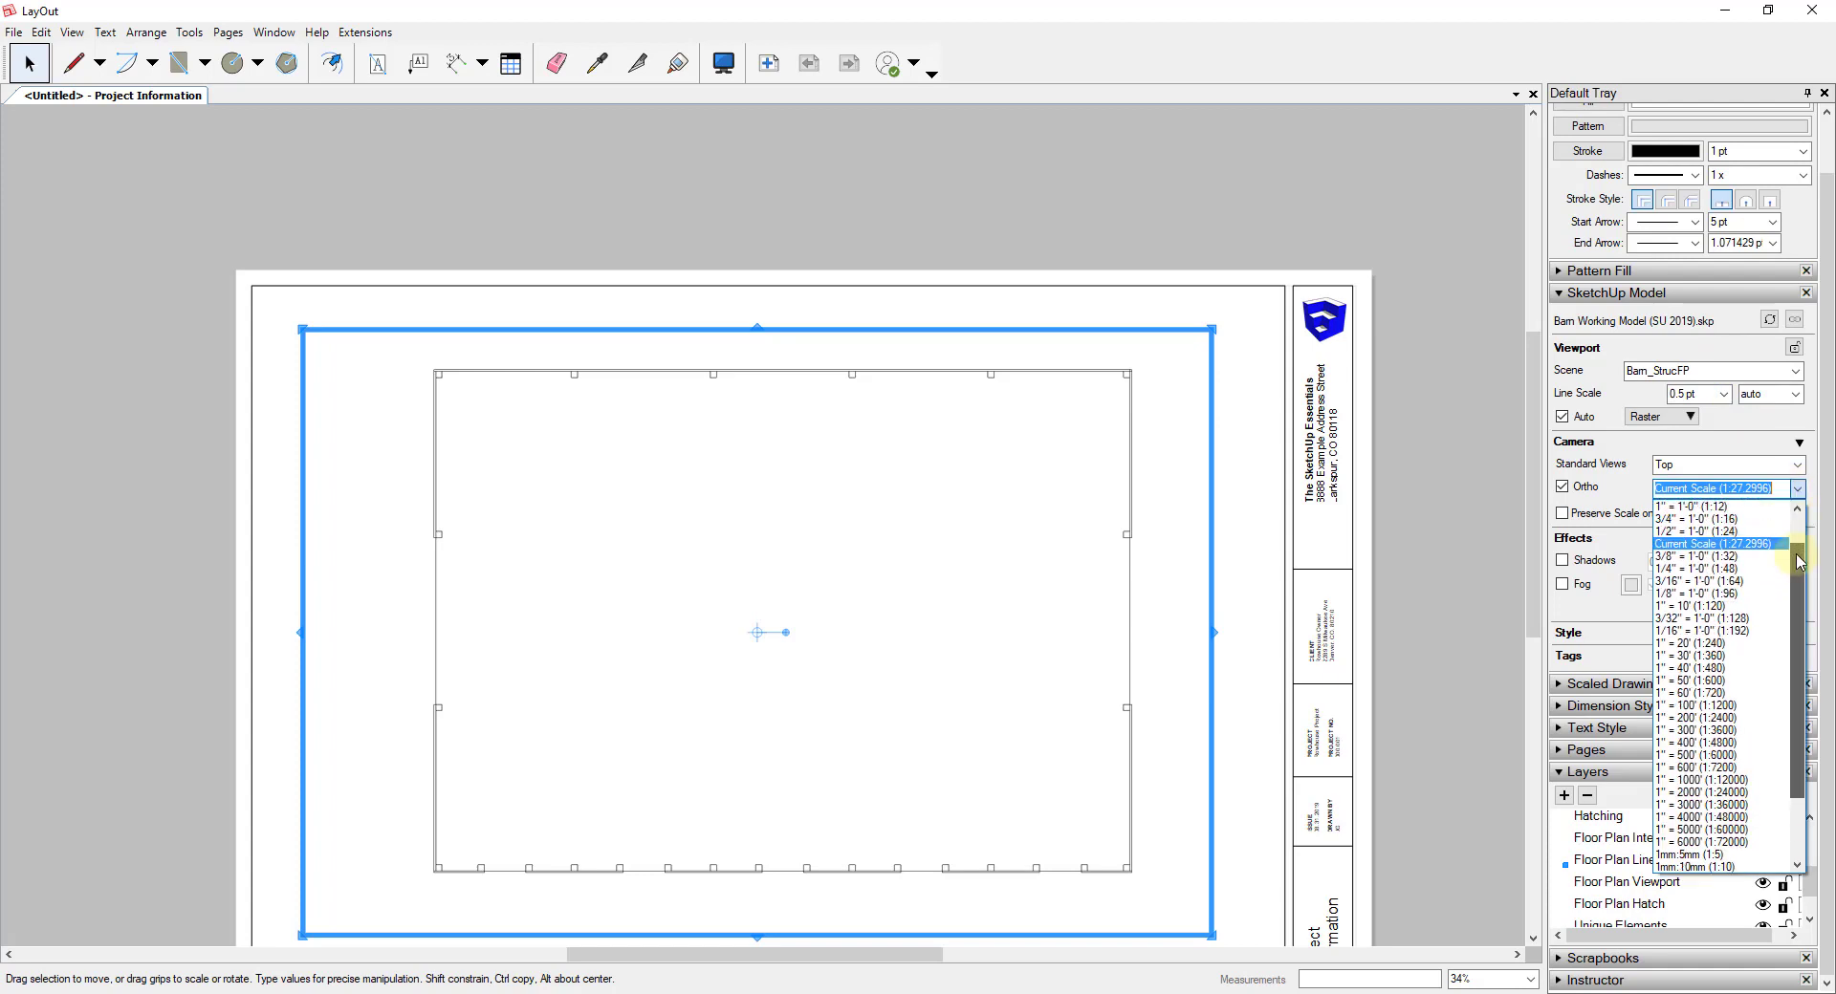
{"action": "left_click", "coordinate": [1723, 562]}
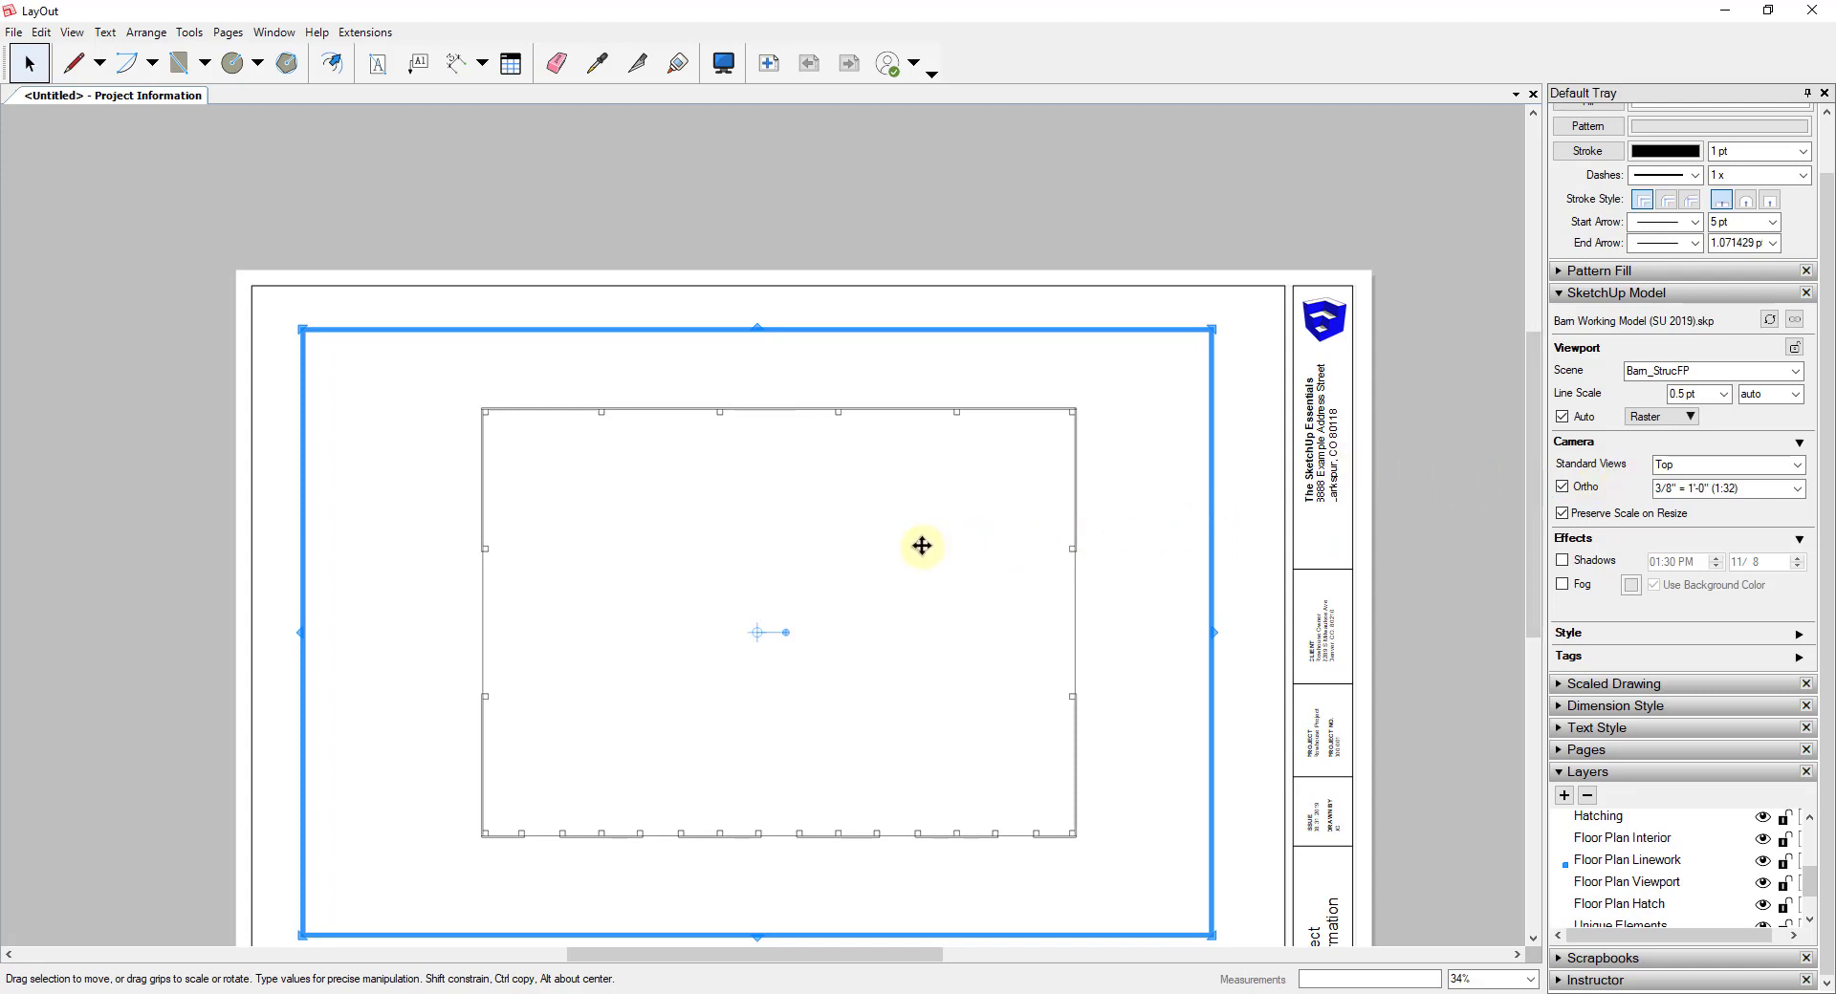
{"action": "left_click", "coordinate": [1785, 864]}
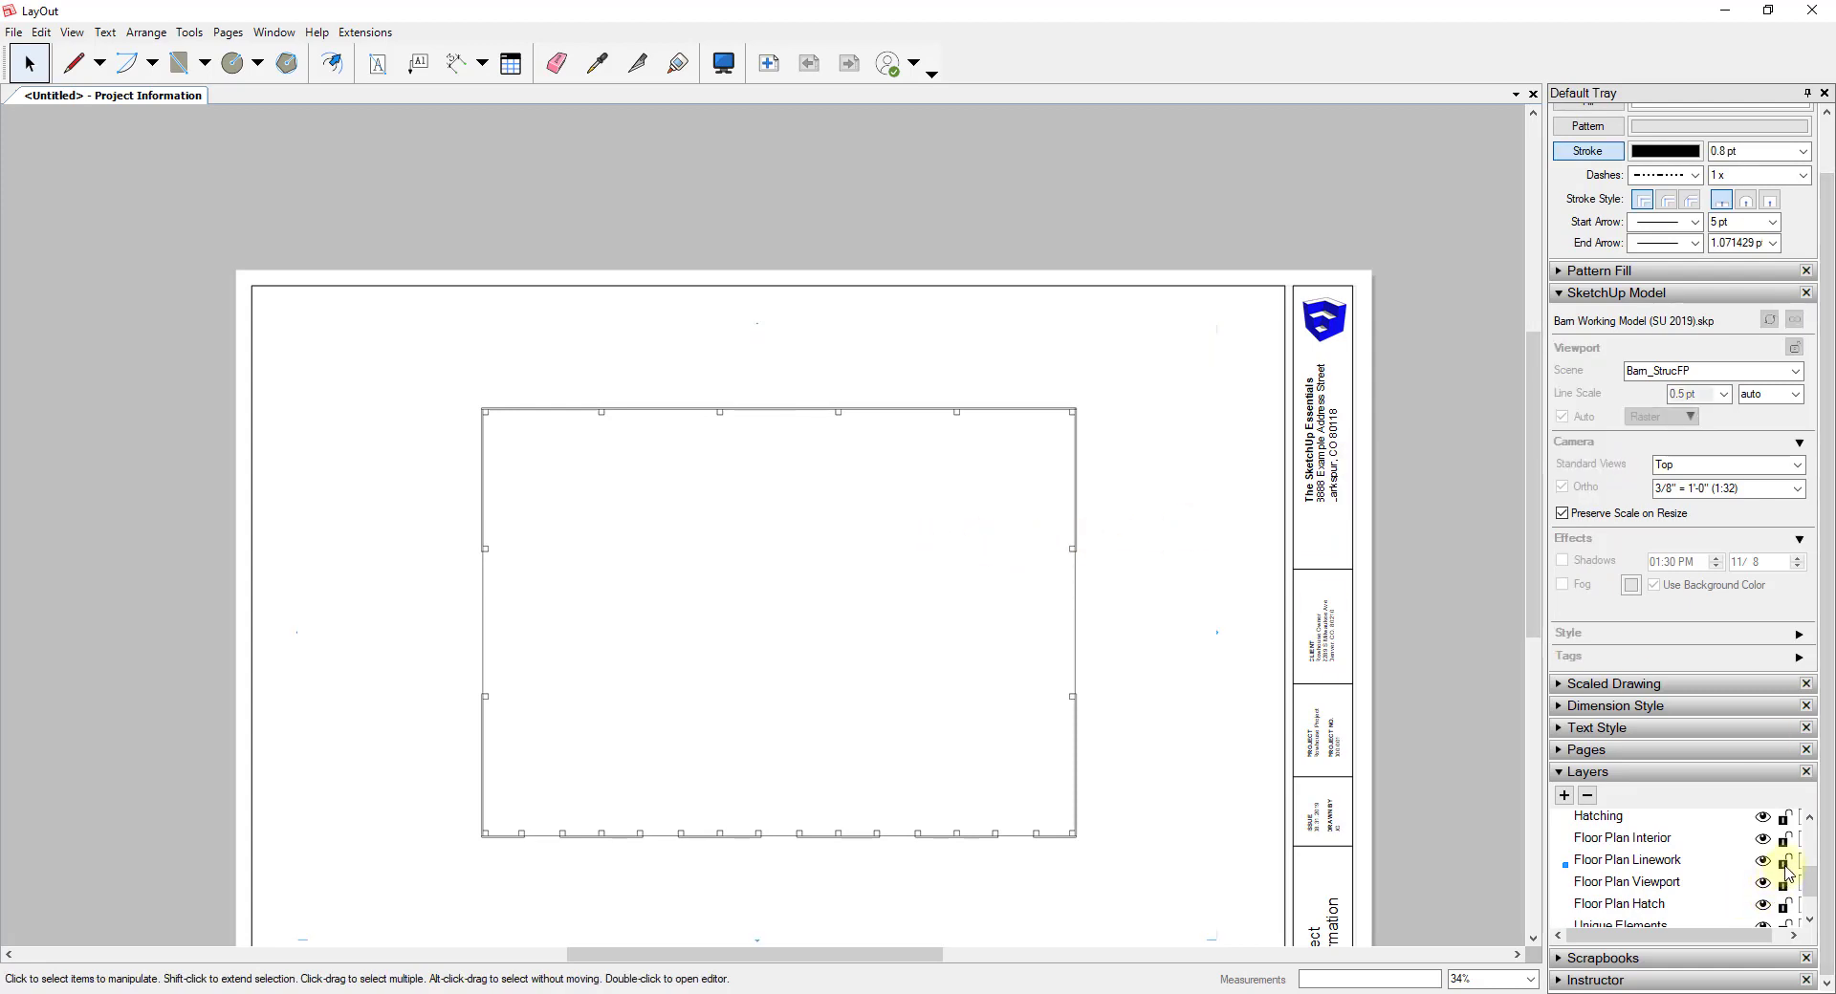
Step: Activate the linear Dimension tool and make the Dimensions layer unlocked and active for drawing
{"action": "mouse_move", "coordinate": [1137, 679]}
{"action": "left_mouse_down"}
{"action": "mouse_move", "coordinate": [1020, 799]}
{"action": "mouse_move", "coordinate": [1012, 754]}
{"action": "mouse_move", "coordinate": [889, 841]}
{"action": "left_mouse_up"}
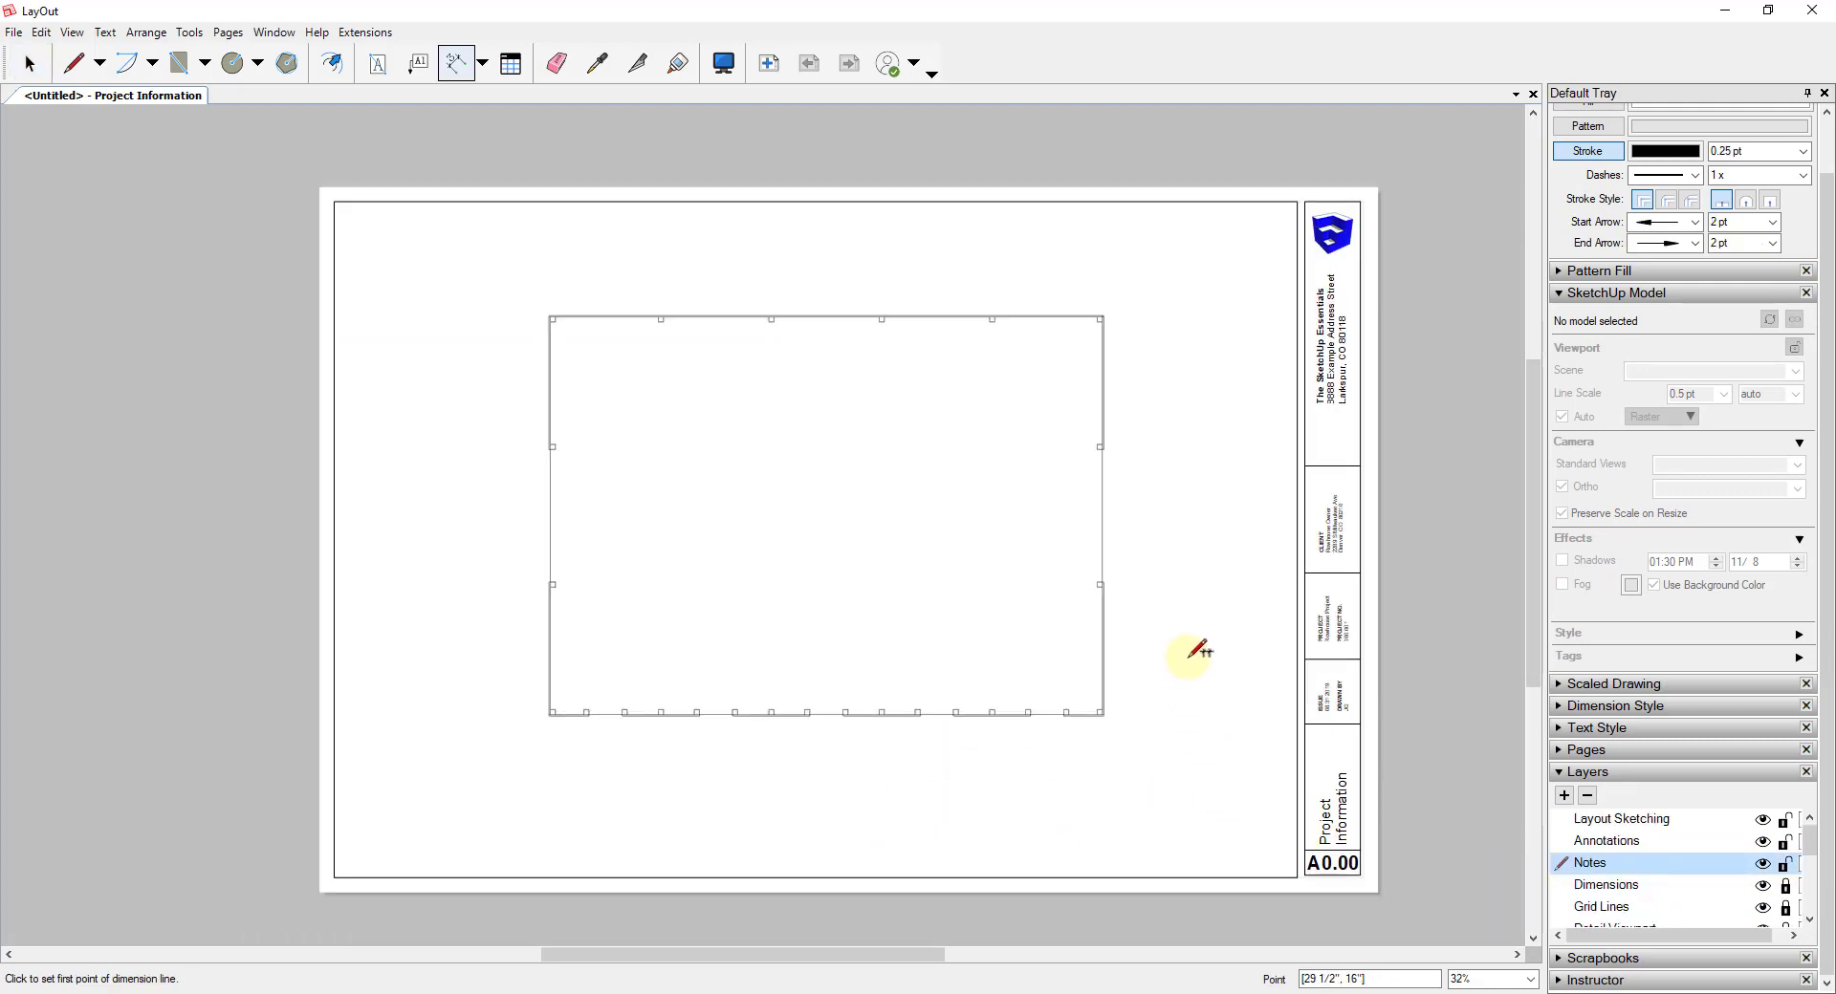
{"action": "left_click", "coordinate": [458, 78]}
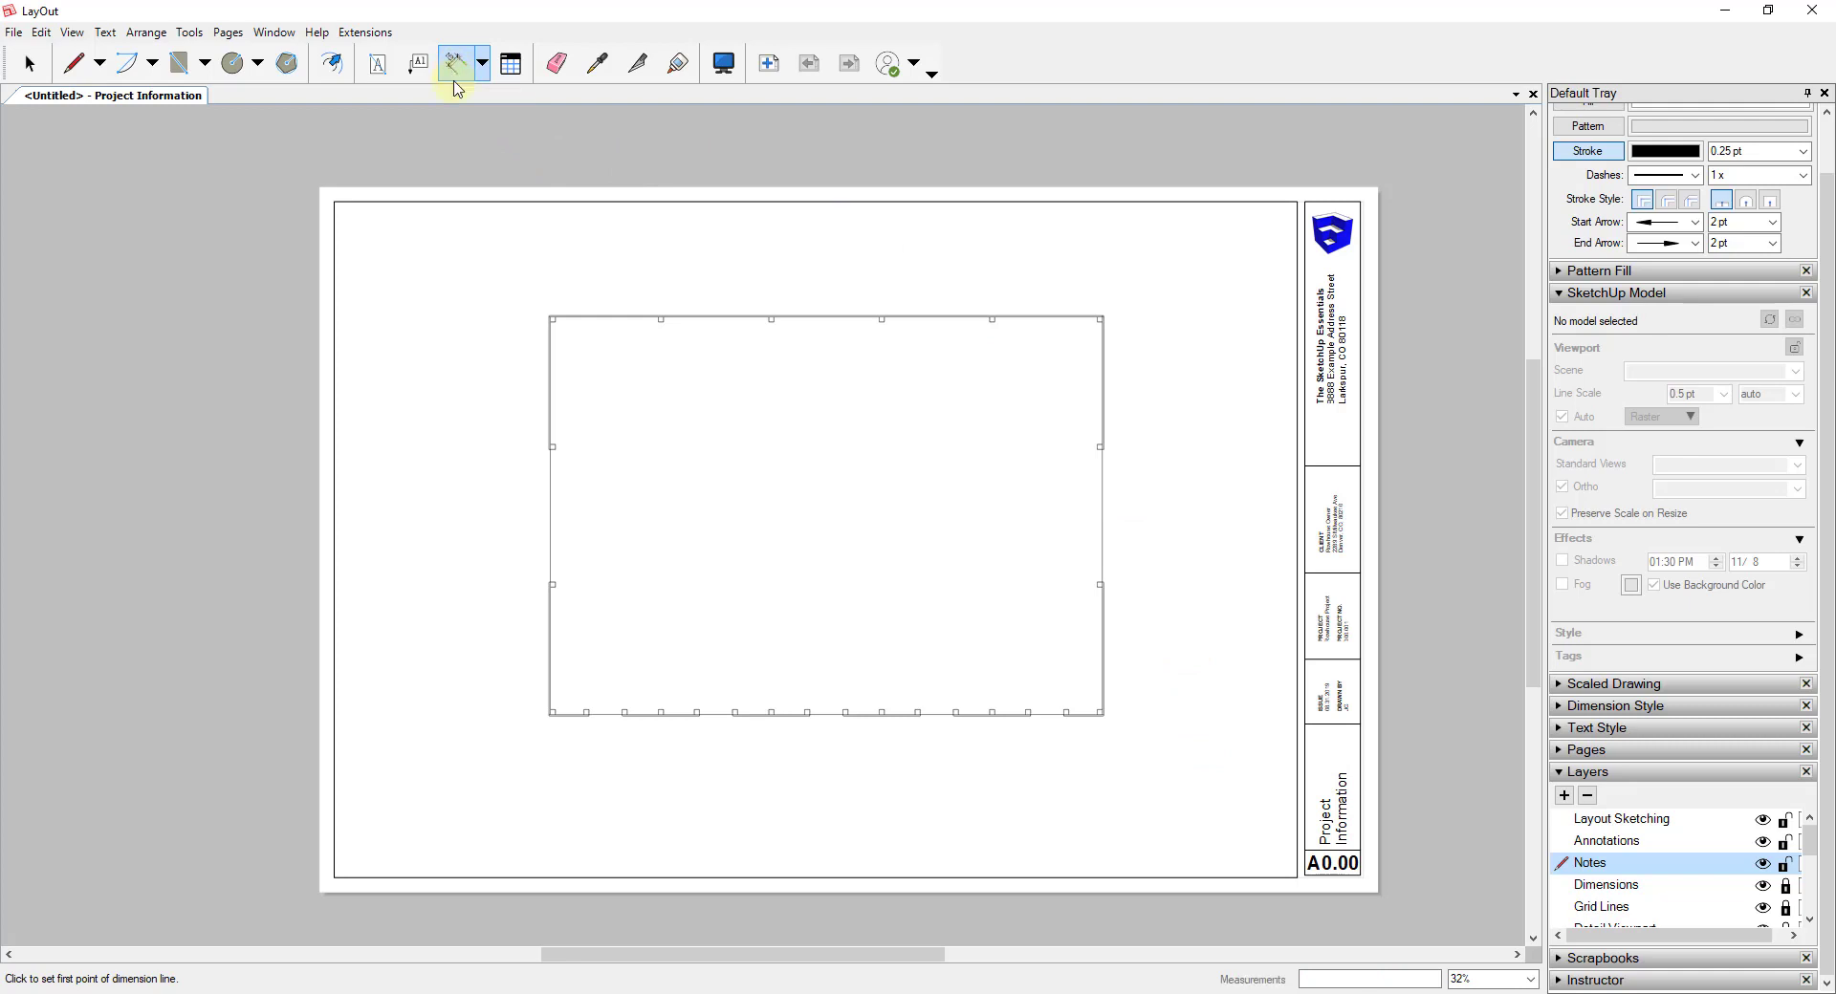
{"action": "left_click", "coordinate": [1619, 885]}
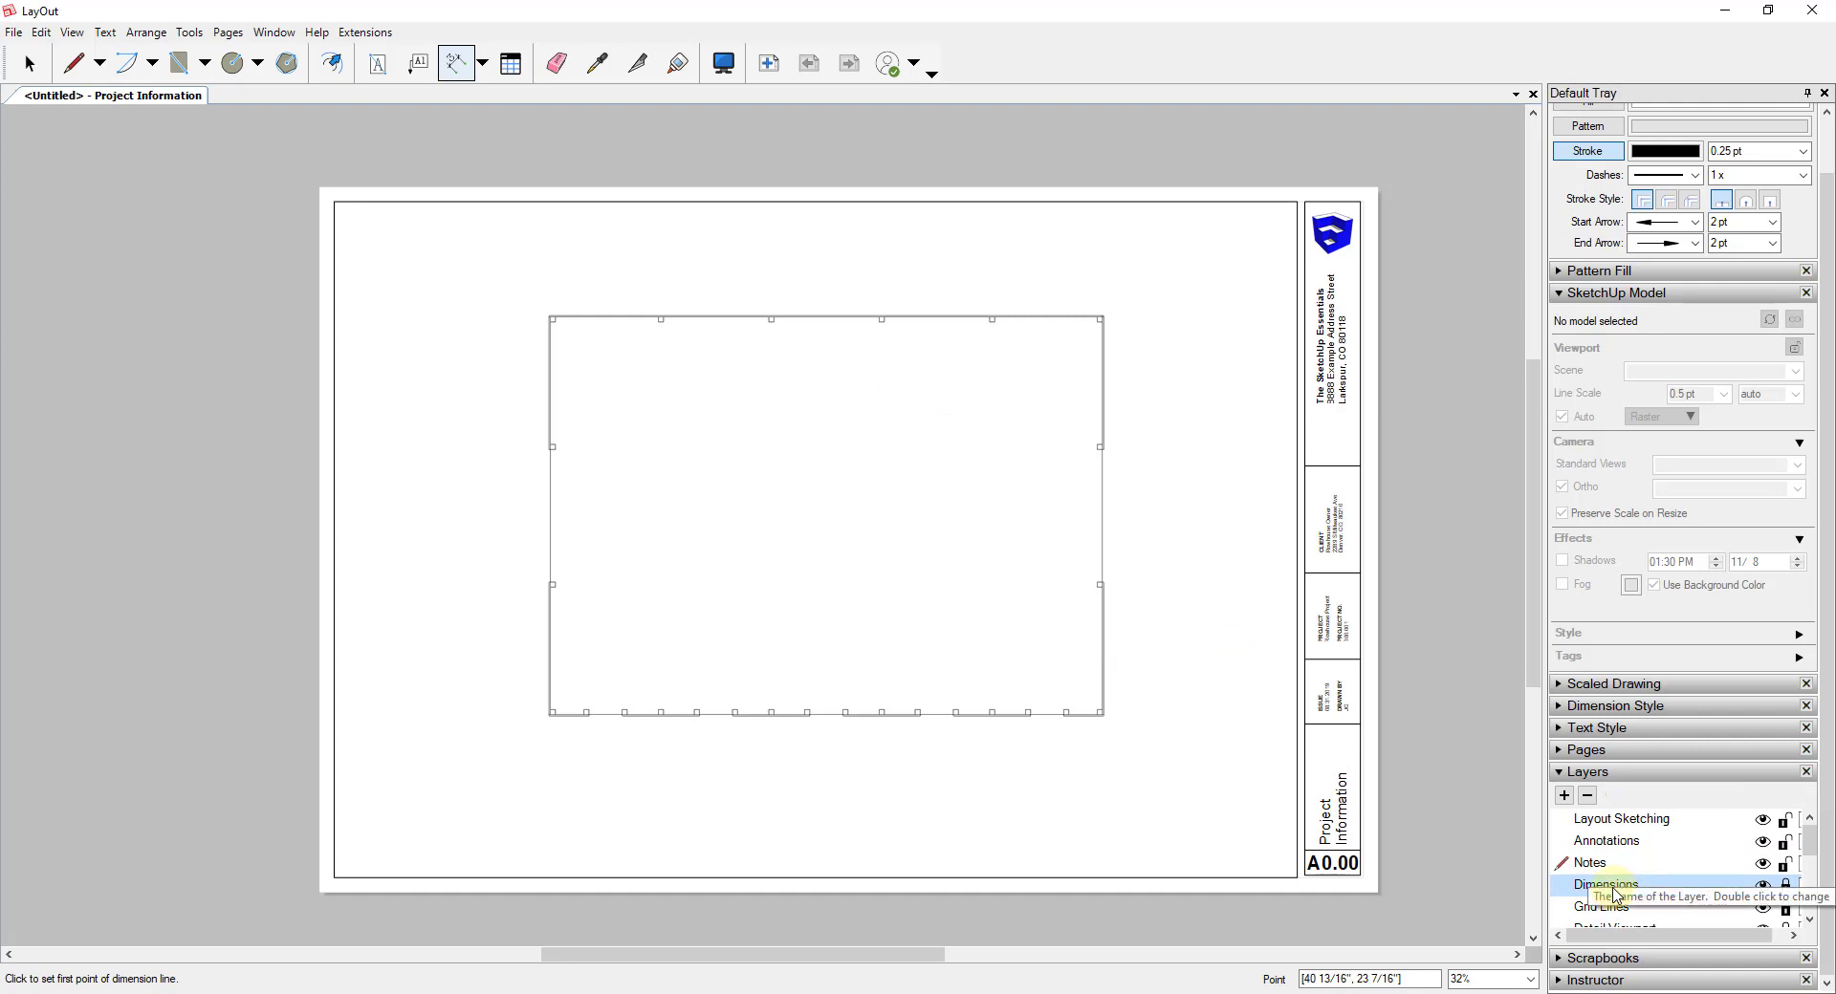
{"action": "left_click", "coordinate": [1786, 897]}
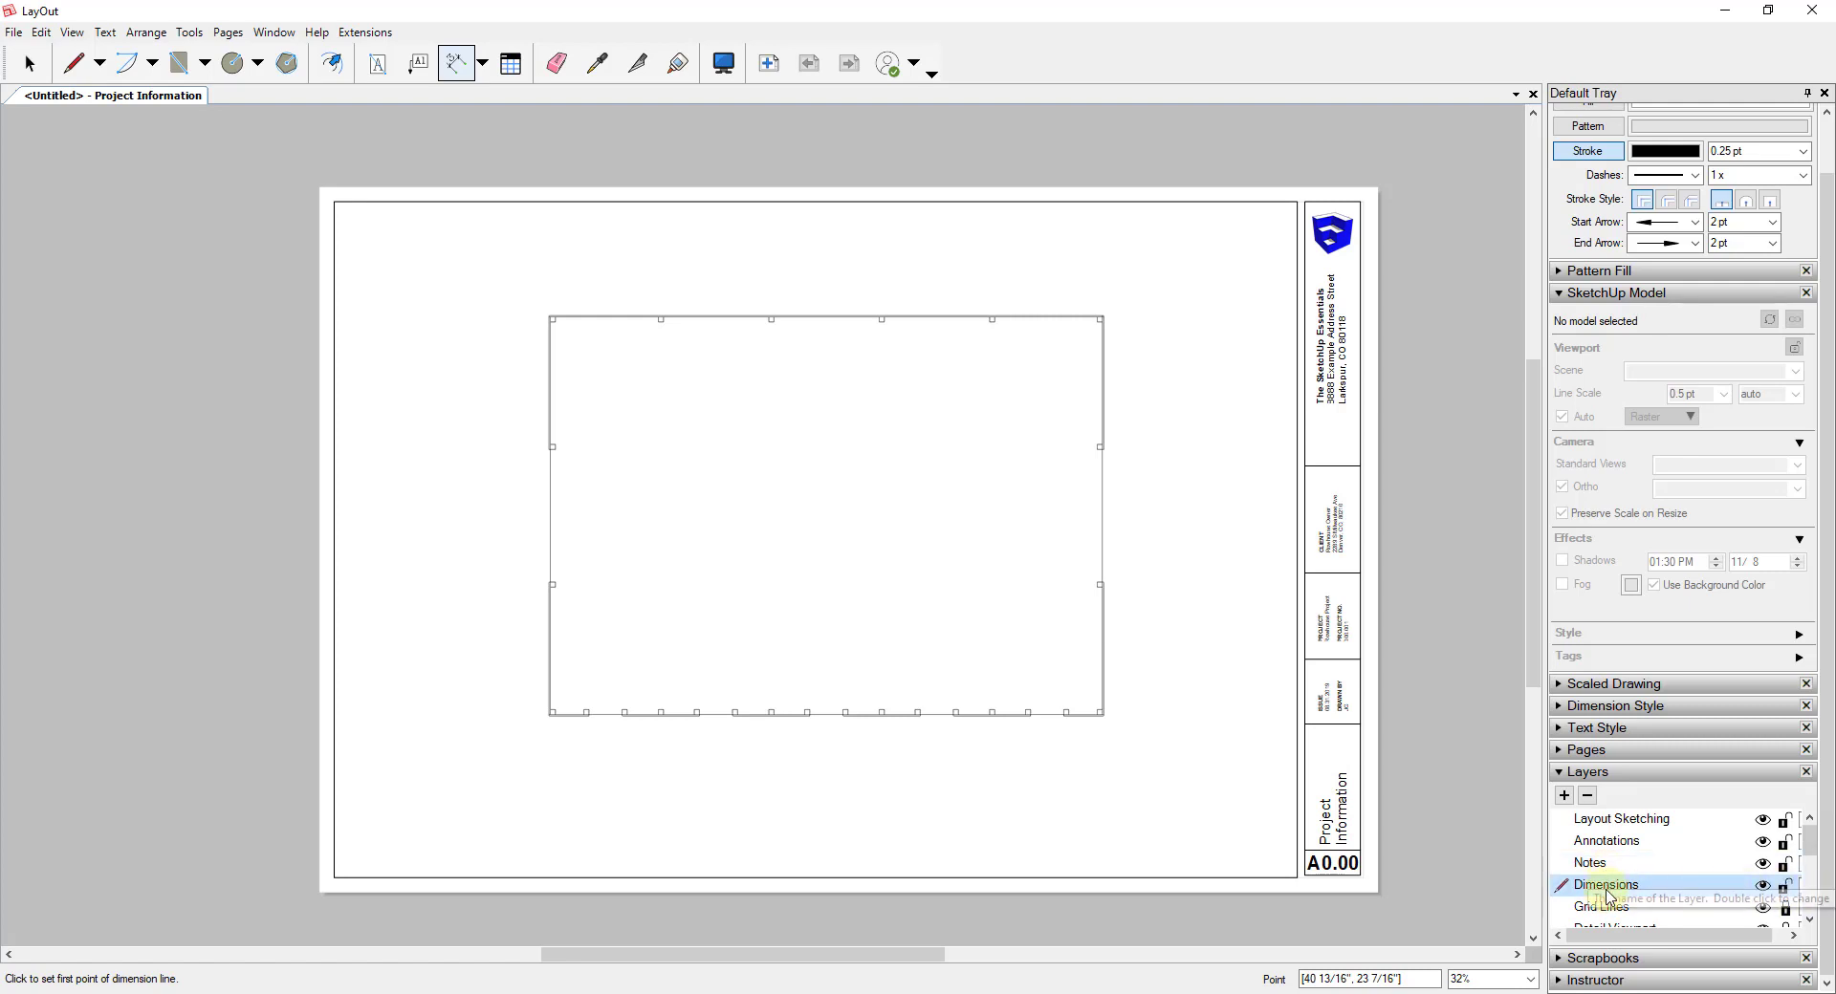
{"action": "scroll", "coordinate": [1812, 841], "scroll_direction": "down", "scroll_amount": 4}
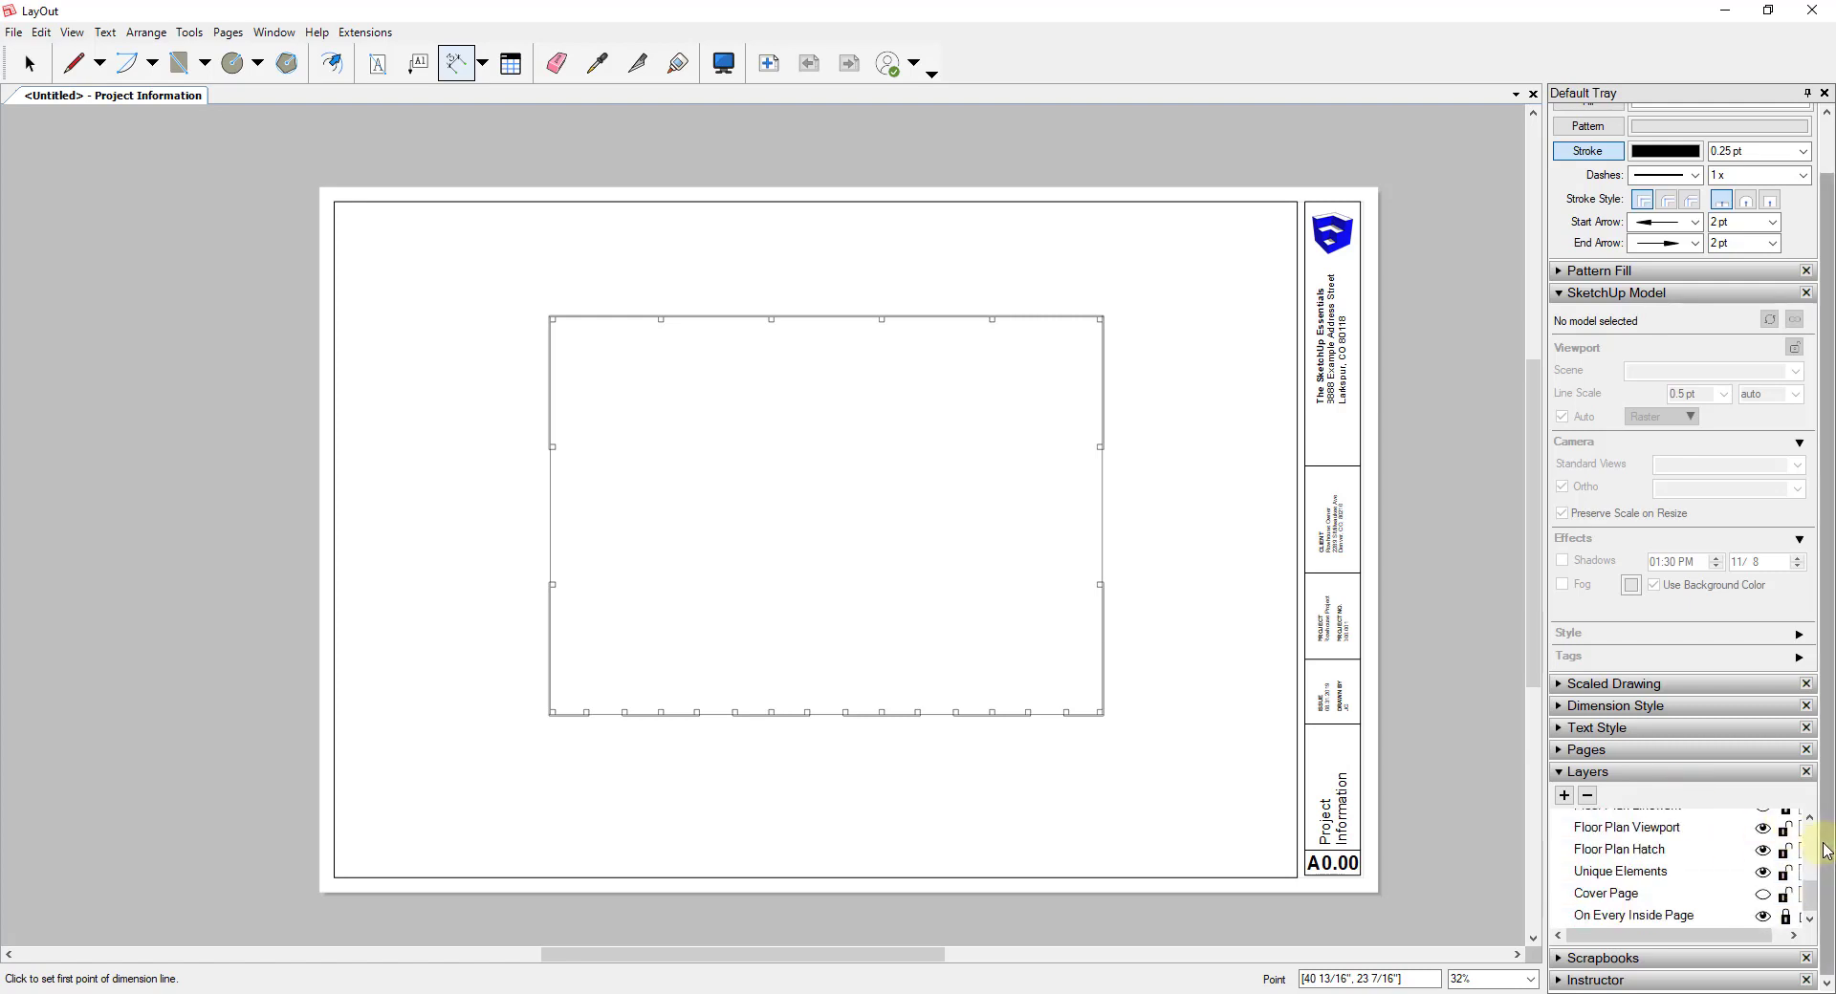
{"action": "scroll", "coordinate": [1735, 866], "scroll_direction": "up", "scroll_amount": 2}
{"action": "scroll", "coordinate": [1735, 865], "scroll_direction": "up", "scroll_amount": 2}
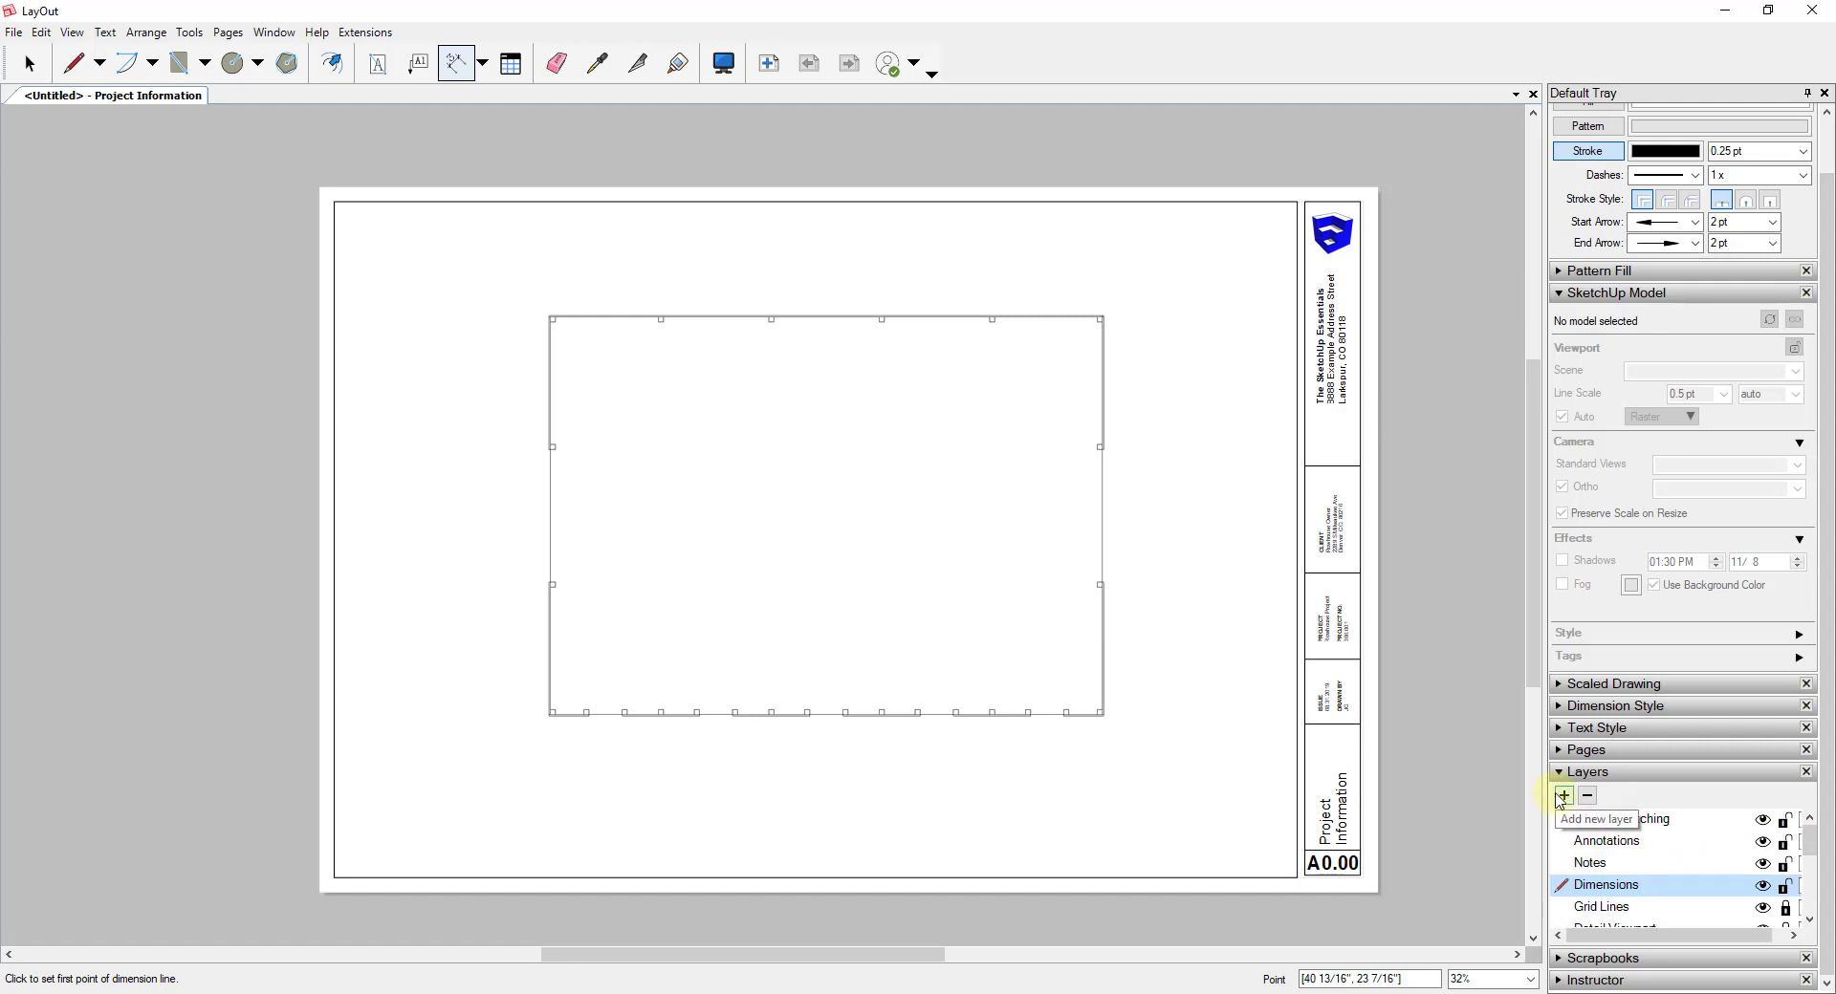
Step: Dimension the overall length of the plan's upper wall from corner to corner, placing the dimension line above the wall
{"action": "scroll", "coordinate": [554, 313], "scroll_direction": "up", "scroll_amount": 2}
{"action": "scroll", "coordinate": [554, 312], "scroll_direction": "up", "scroll_amount": 3}
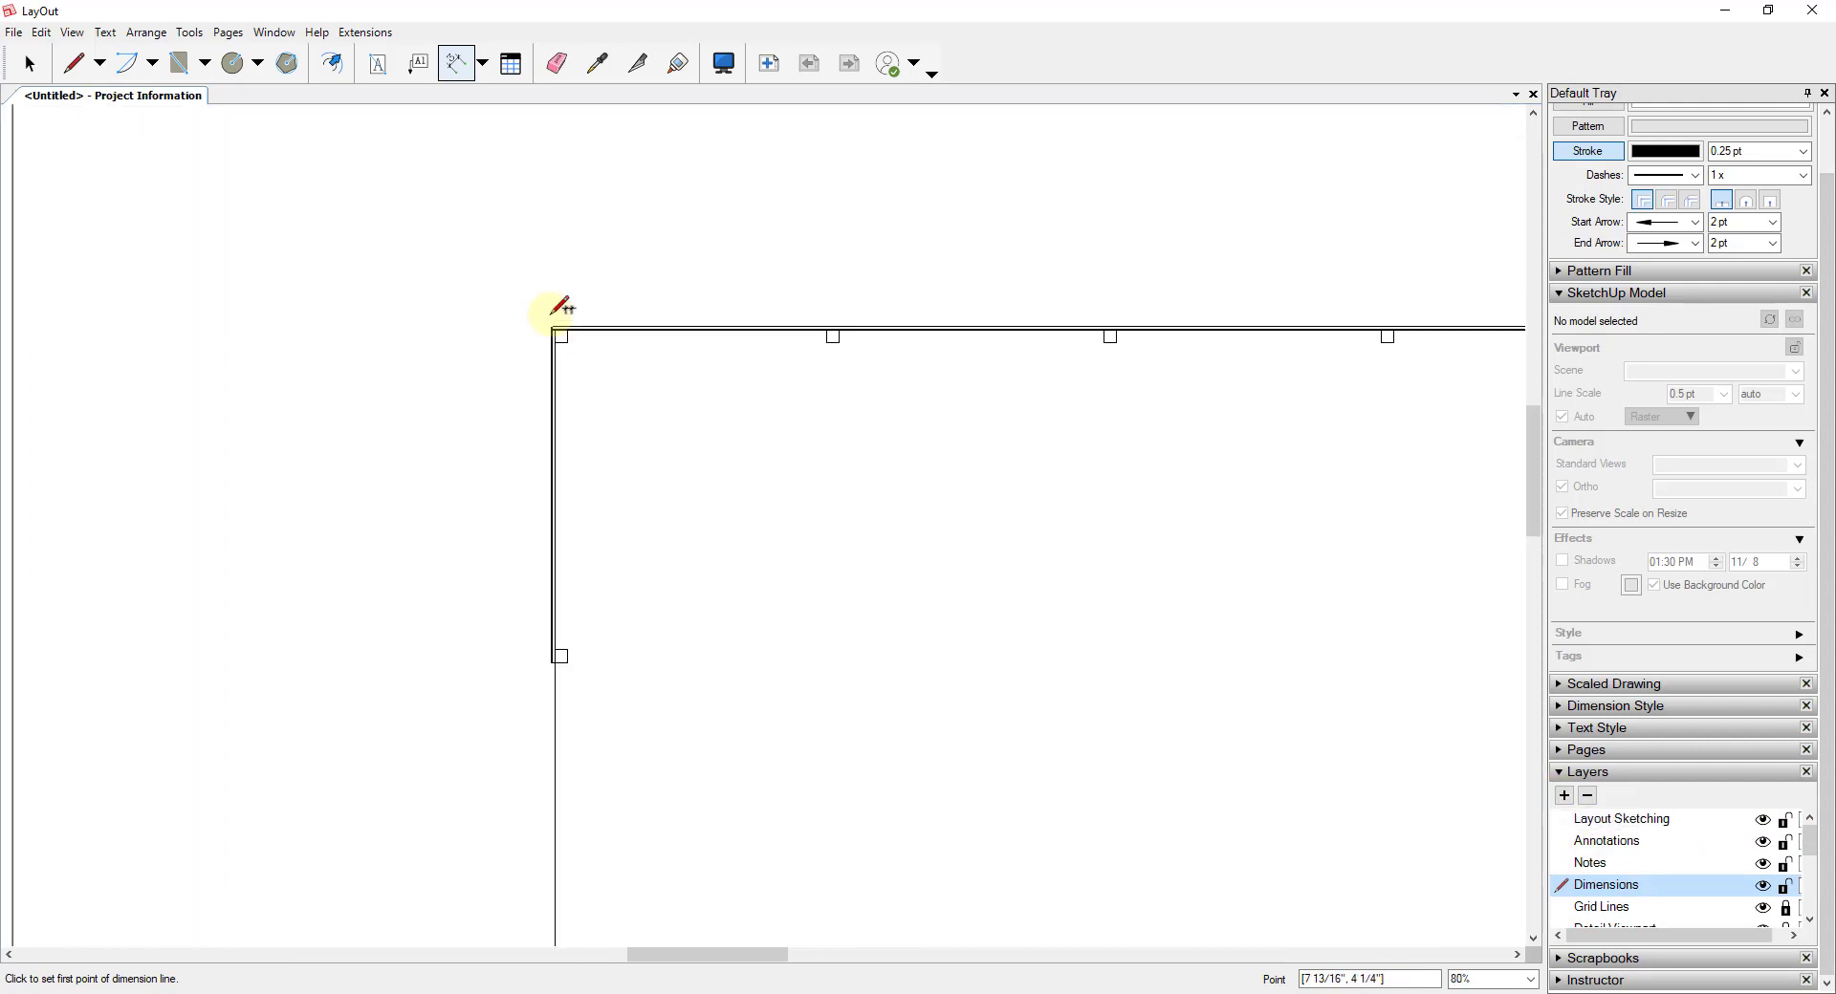
{"action": "left_click", "coordinate": [555, 328]}
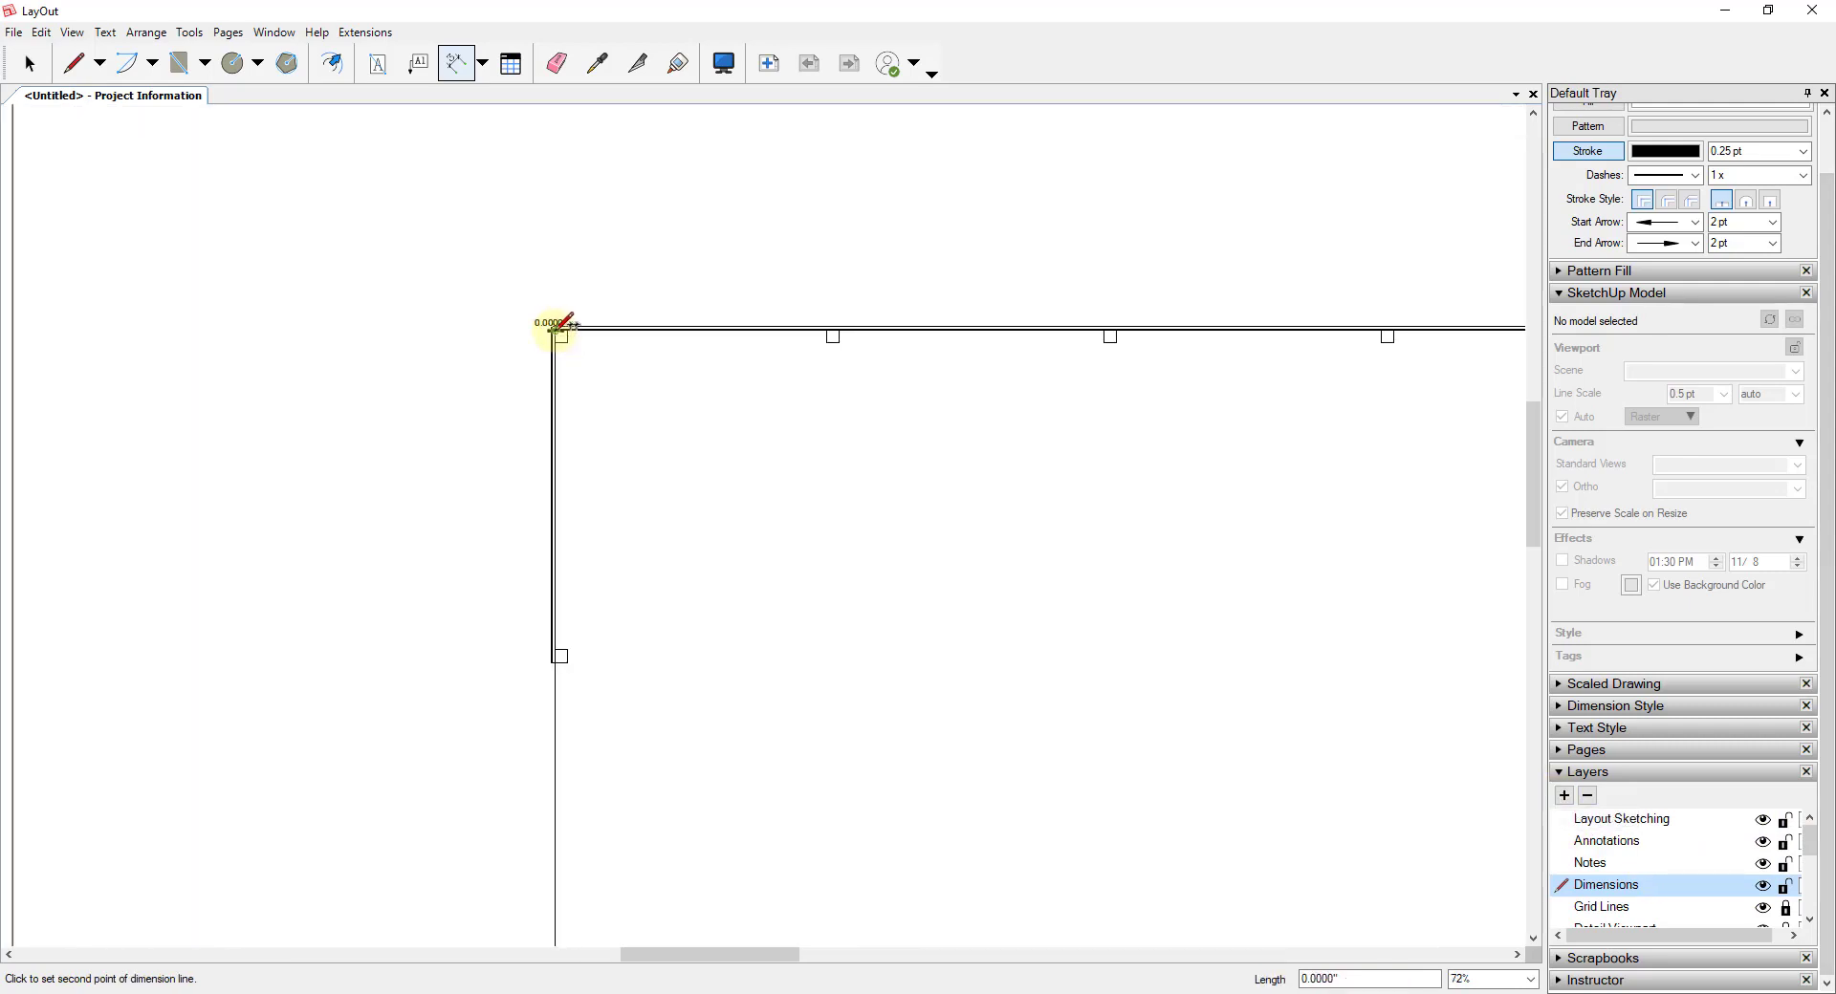
{"action": "scroll", "coordinate": [1209, 319], "scroll_direction": "down", "scroll_amount": 2}
{"action": "scroll", "coordinate": [1209, 328], "scroll_direction": "up", "scroll_amount": 7}
{"action": "left_click", "coordinate": [1208, 328]}
{"action": "scroll", "coordinate": [1201, 220], "scroll_direction": "down", "scroll_amount": 4}
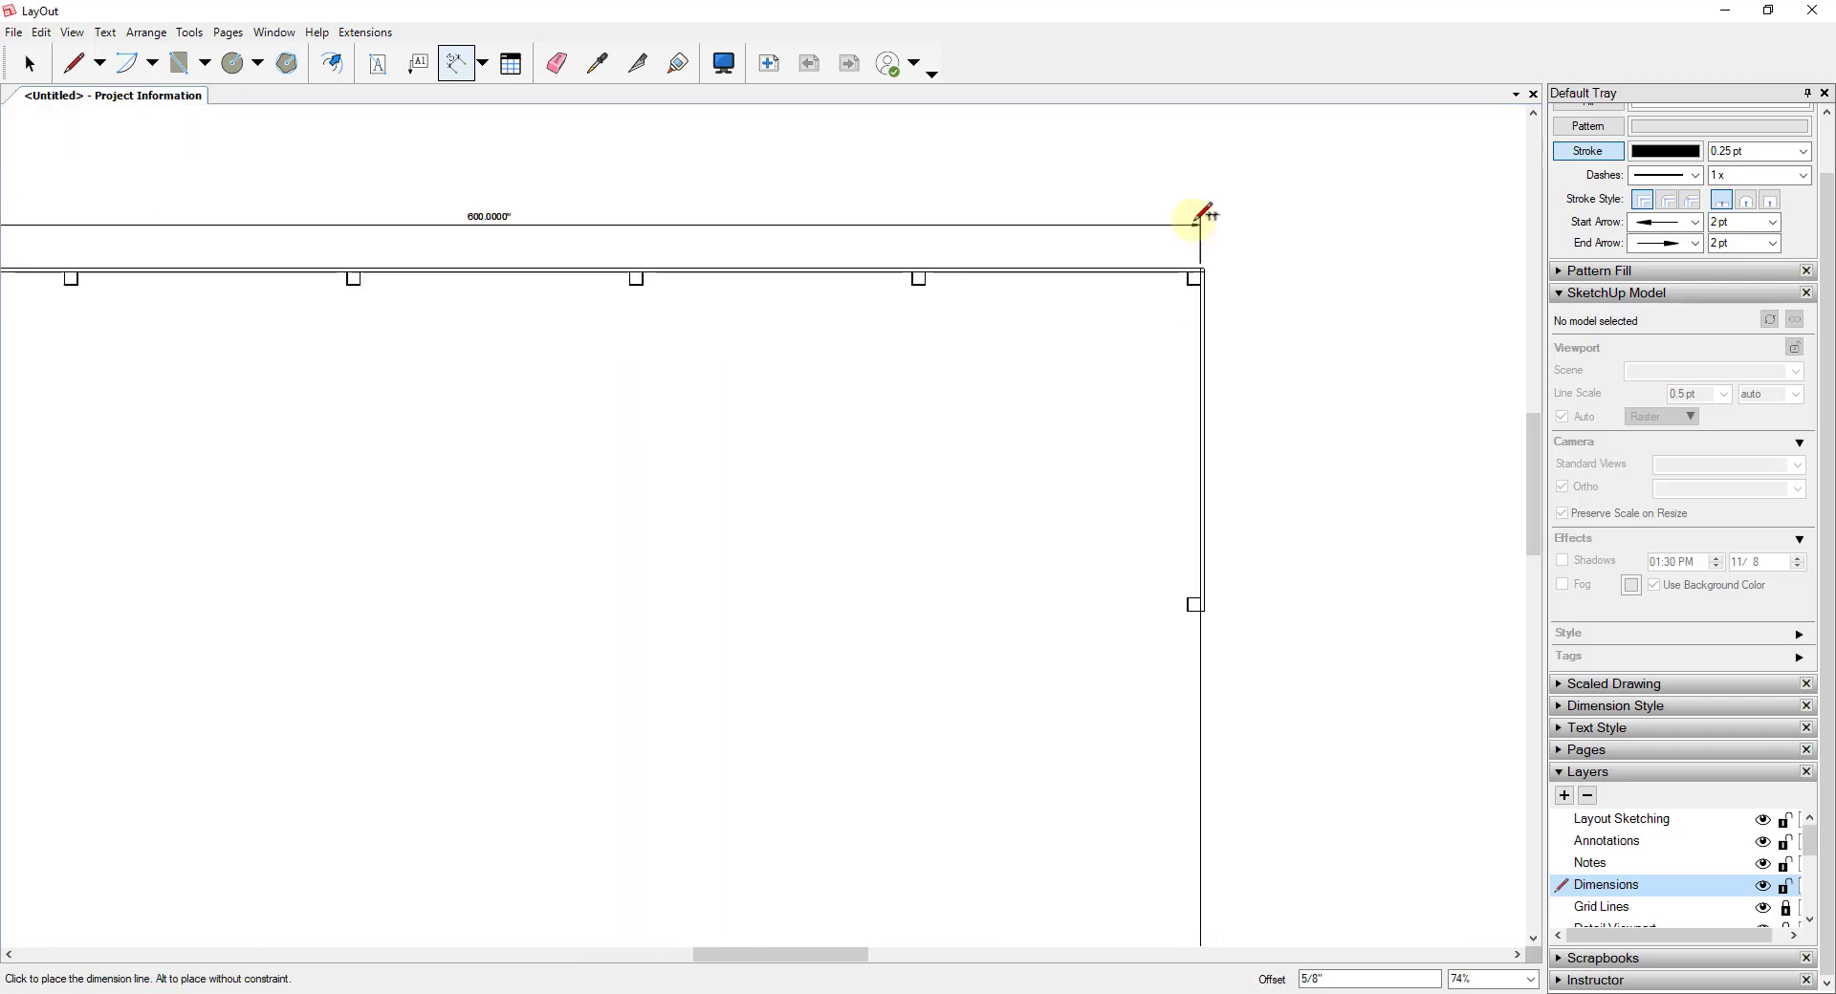
{"action": "scroll", "coordinate": [1196, 213], "scroll_direction": "down", "scroll_amount": 1}
{"action": "left_click", "coordinate": [1201, 181]}
{"action": "scroll", "coordinate": [1071, 198], "scroll_direction": "down", "scroll_amount": 2}
{"action": "scroll", "coordinate": [765, 197], "scroll_direction": "up", "scroll_amount": 4}
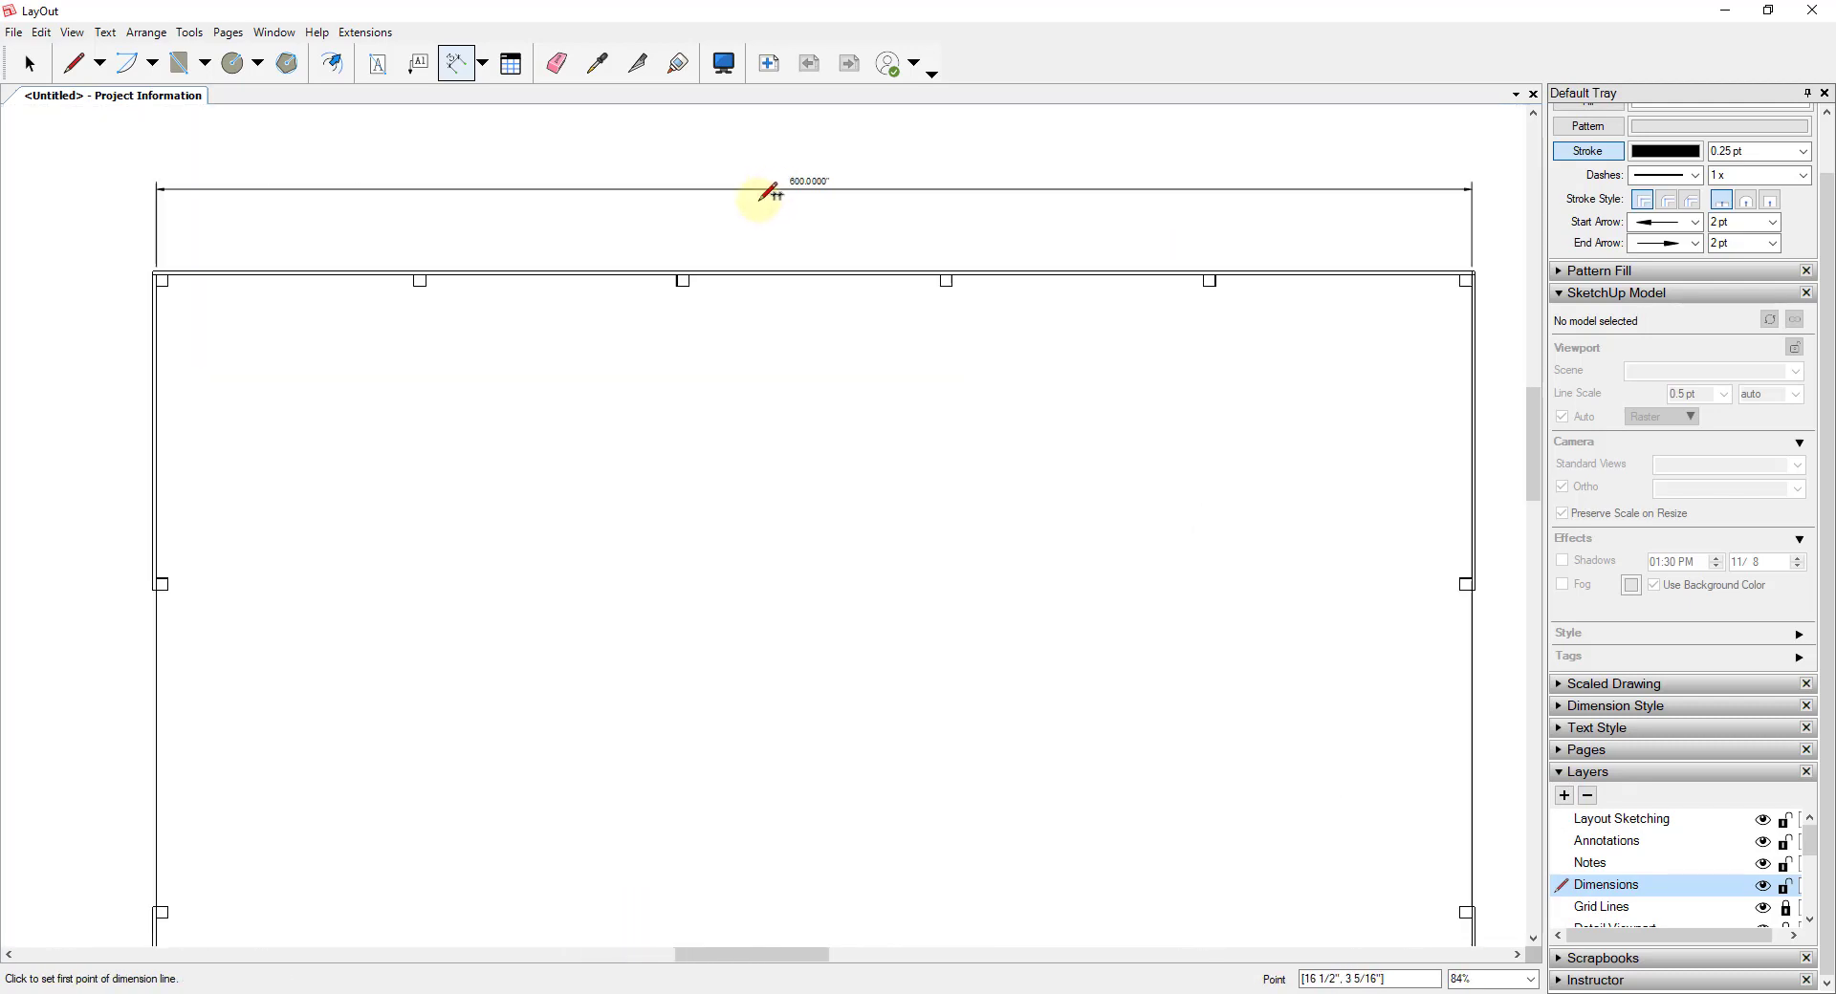
Step: Set the overall dimension's length format to Architectural with a precision of 1/16"
{"action": "key", "text": "space"}
{"action": "left_click", "coordinate": [1558, 397]}
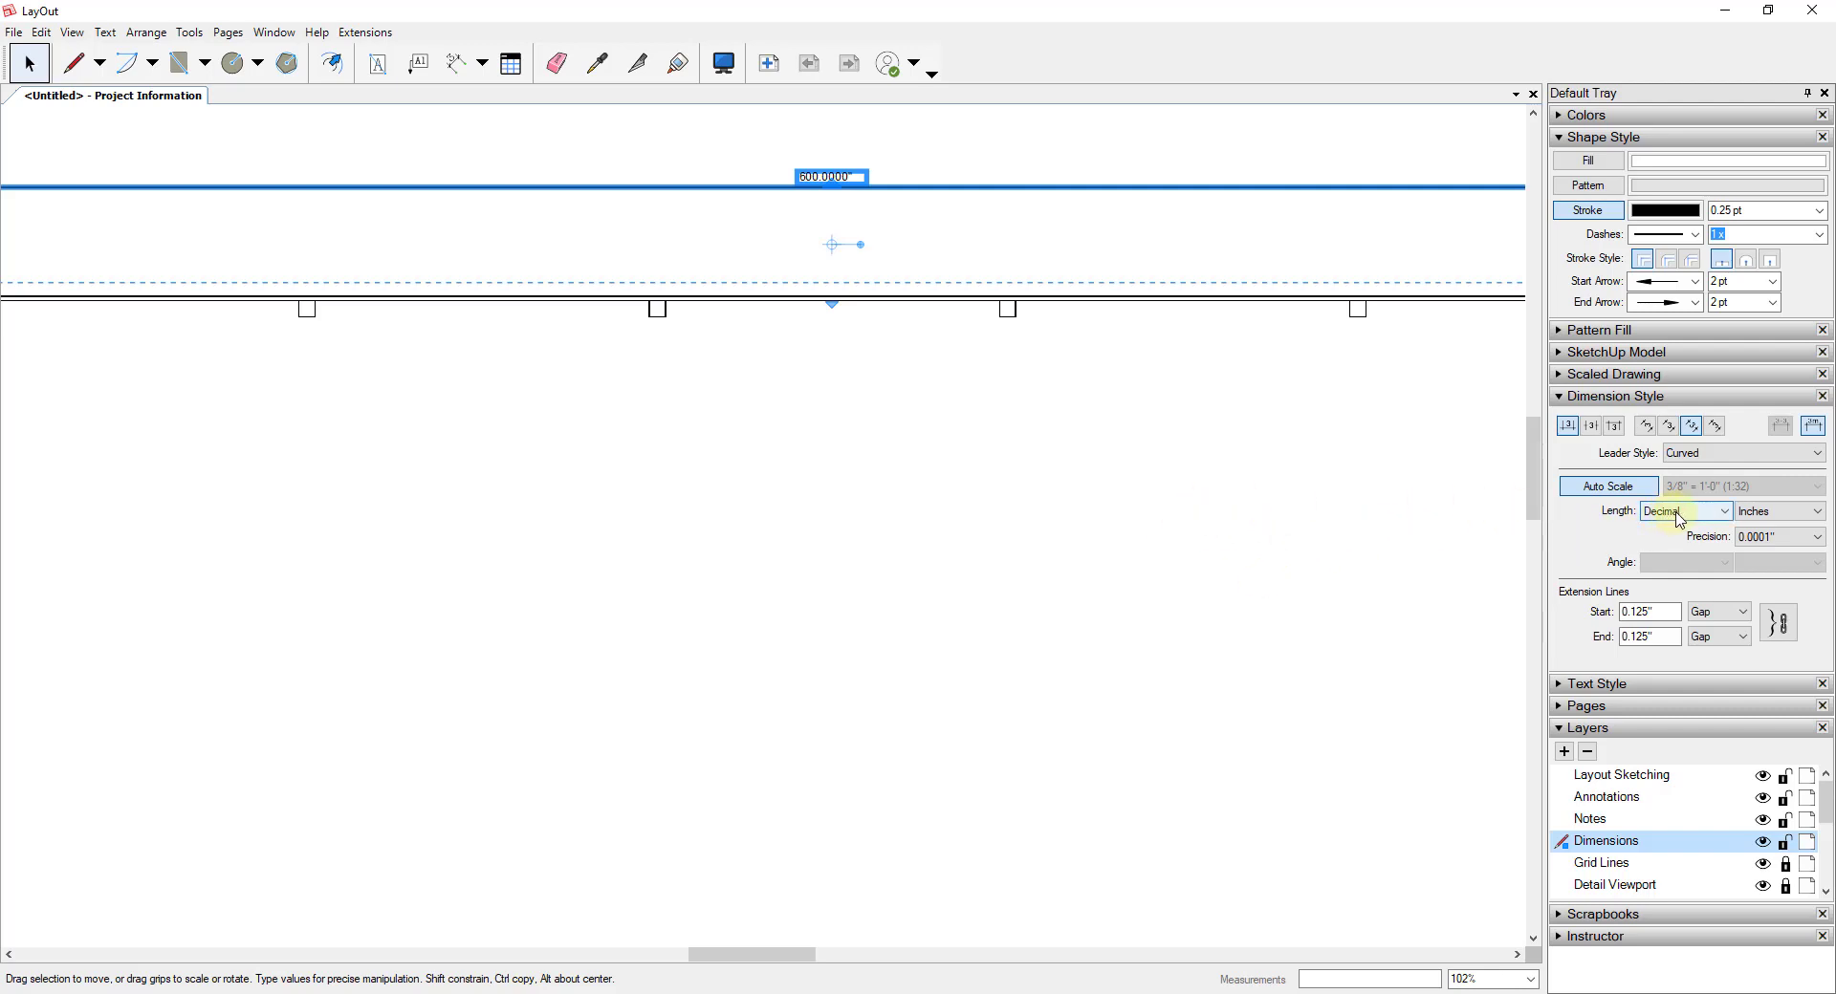
{"action": "left_click", "coordinate": [1680, 516]}
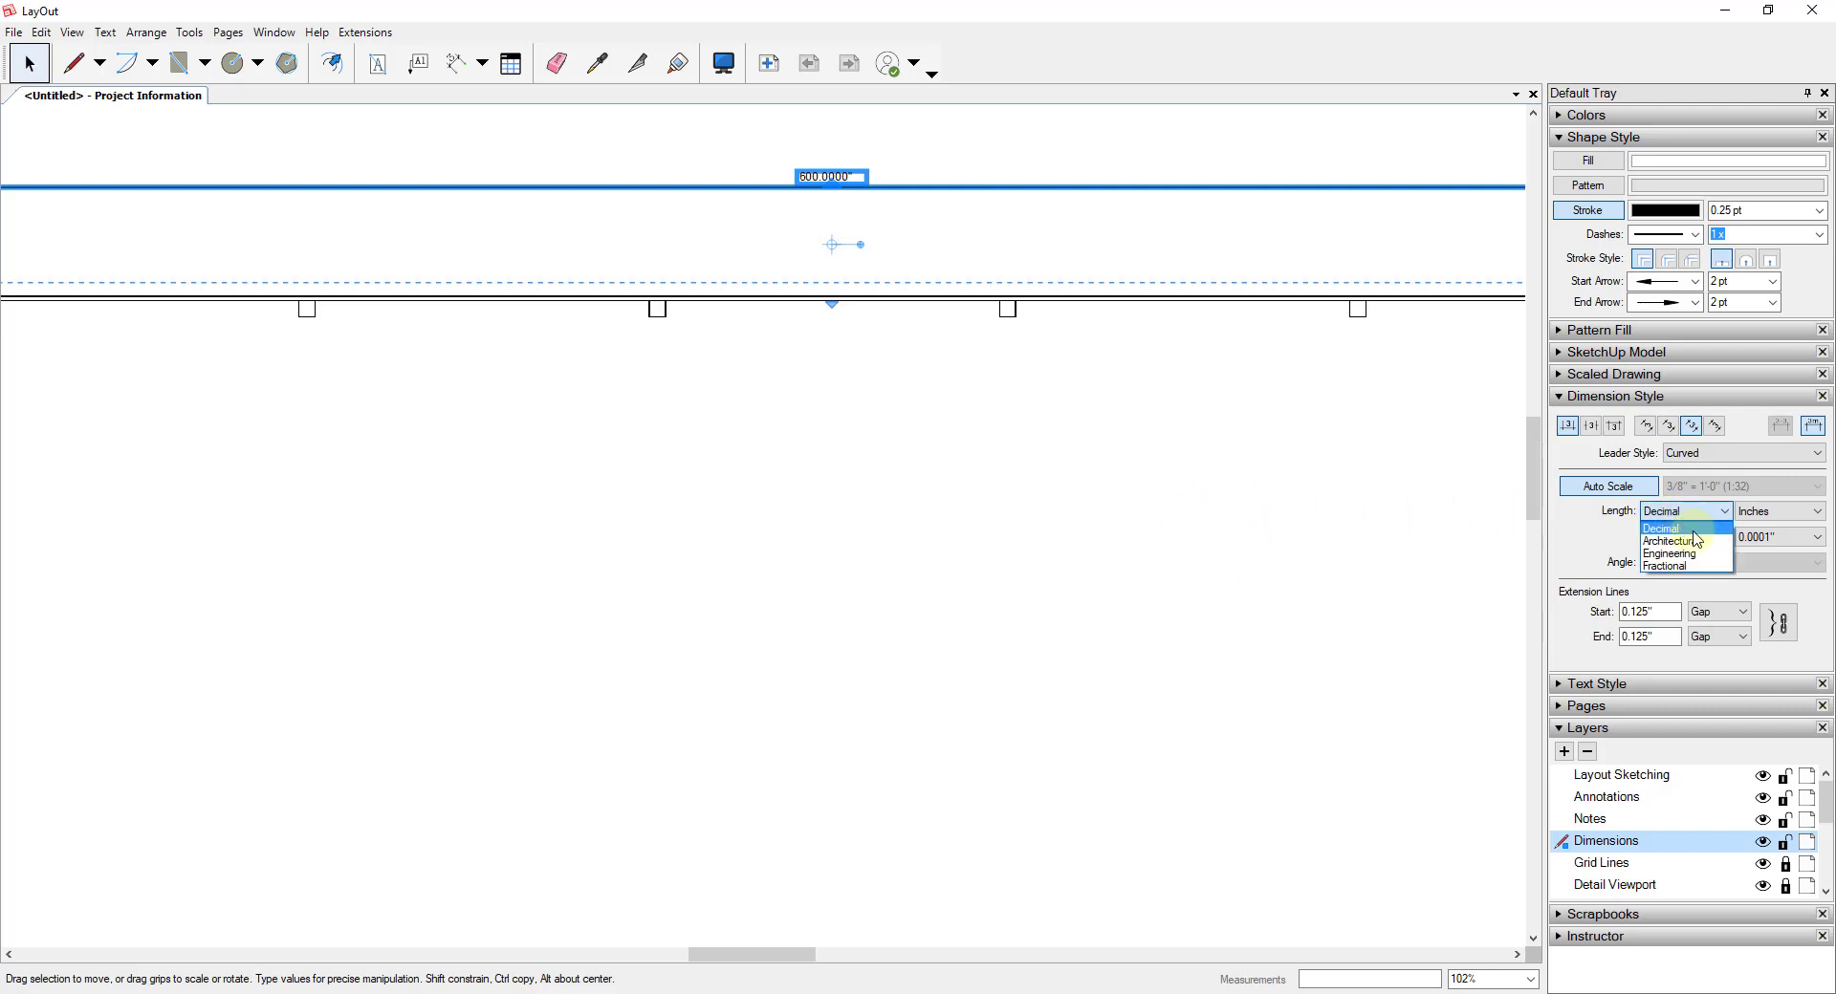
{"action": "left_click", "coordinate": [1693, 542]}
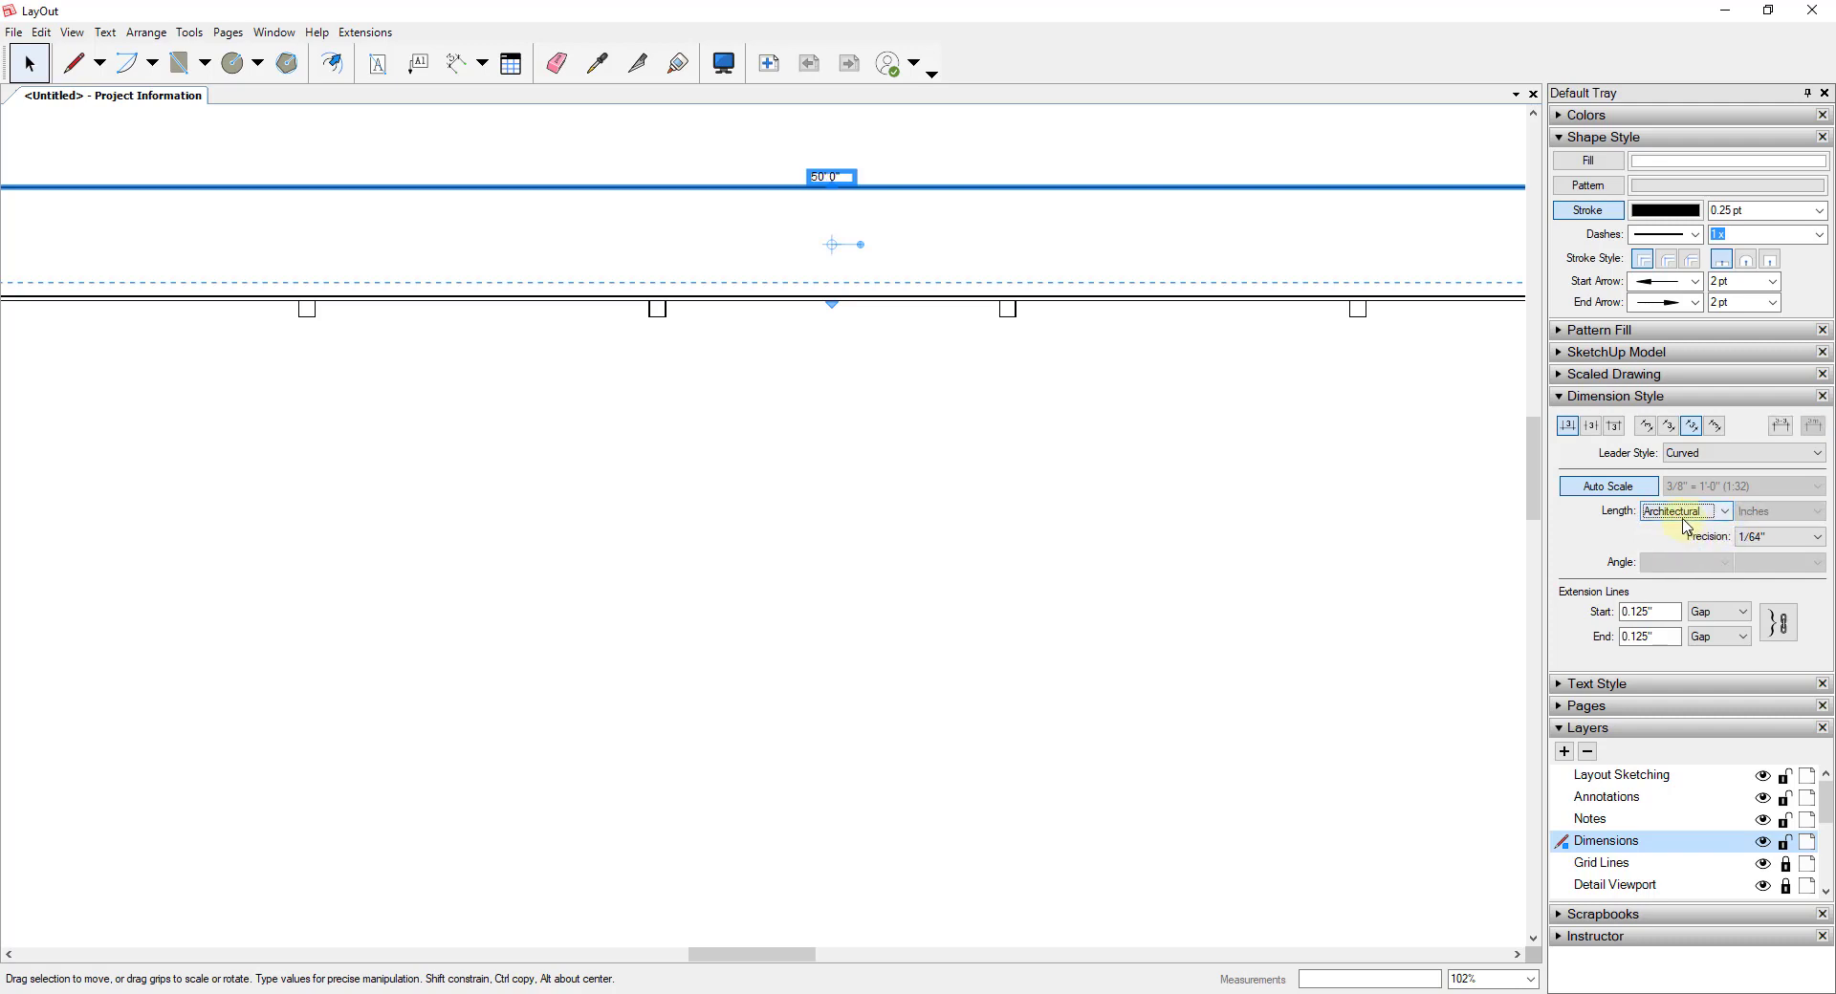
{"action": "left_click", "coordinate": [1776, 537]}
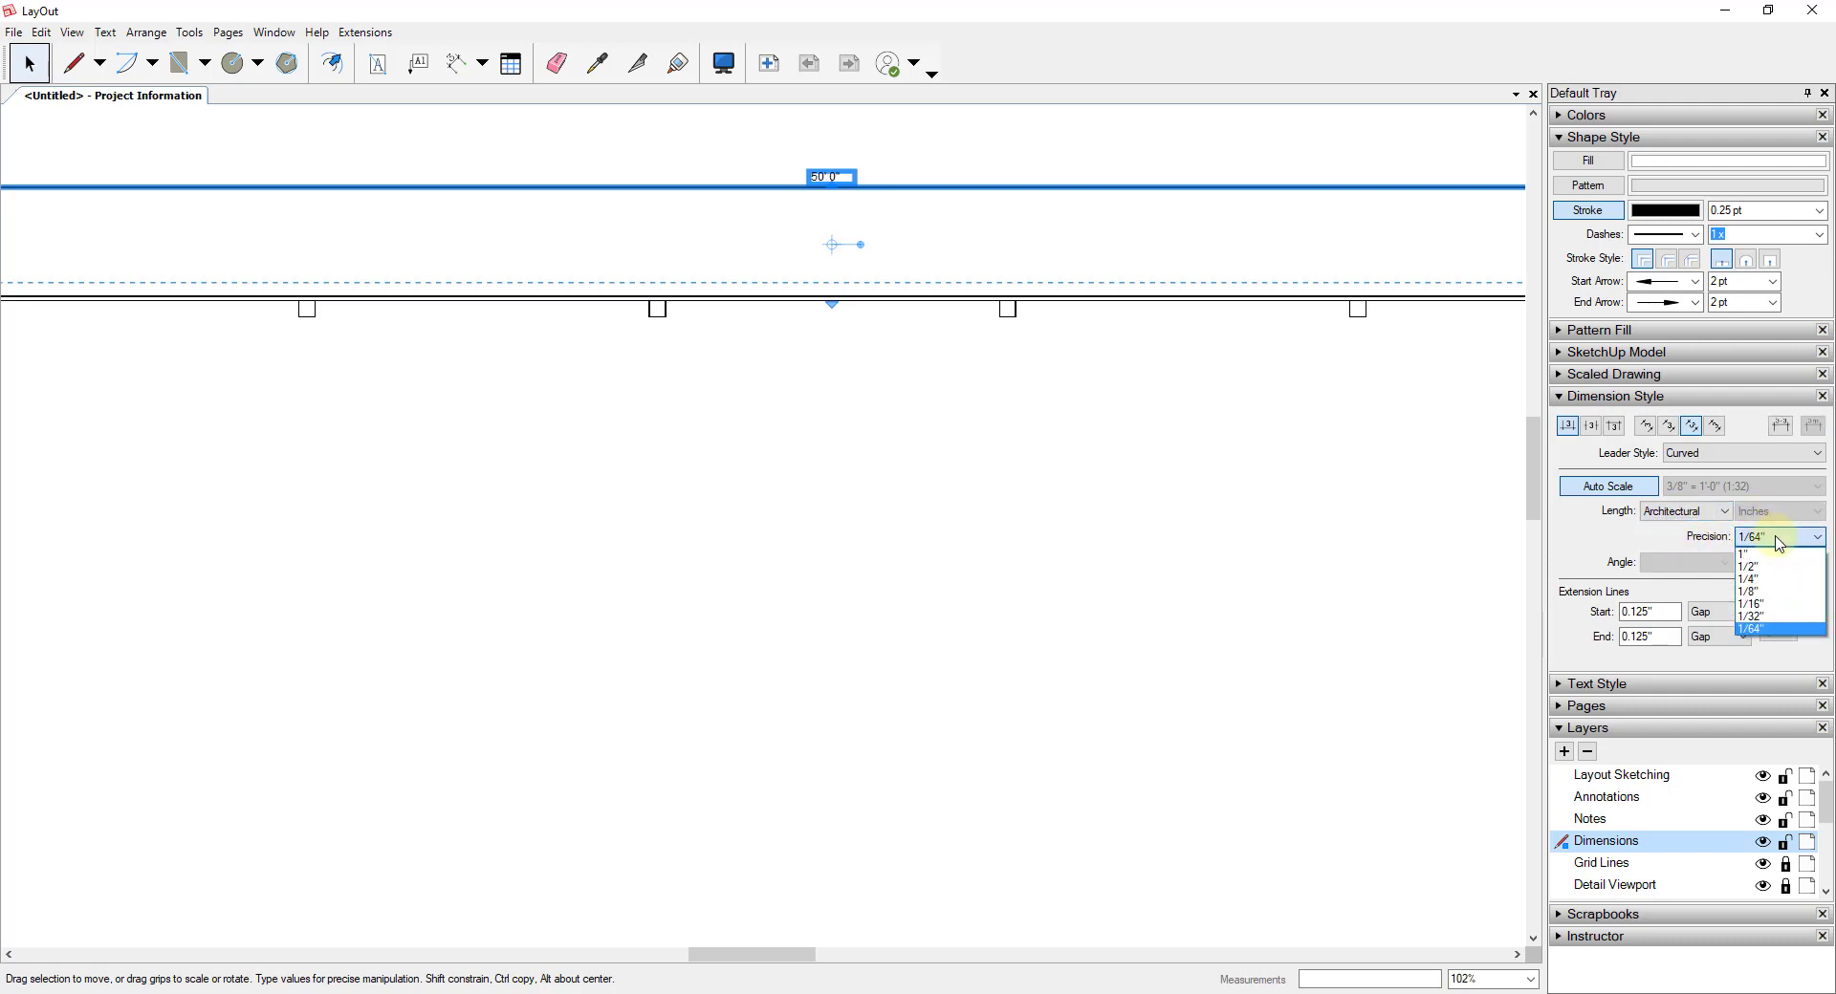
{"action": "left_click", "coordinate": [1770, 608]}
{"action": "left_click", "coordinate": [1081, 241]}
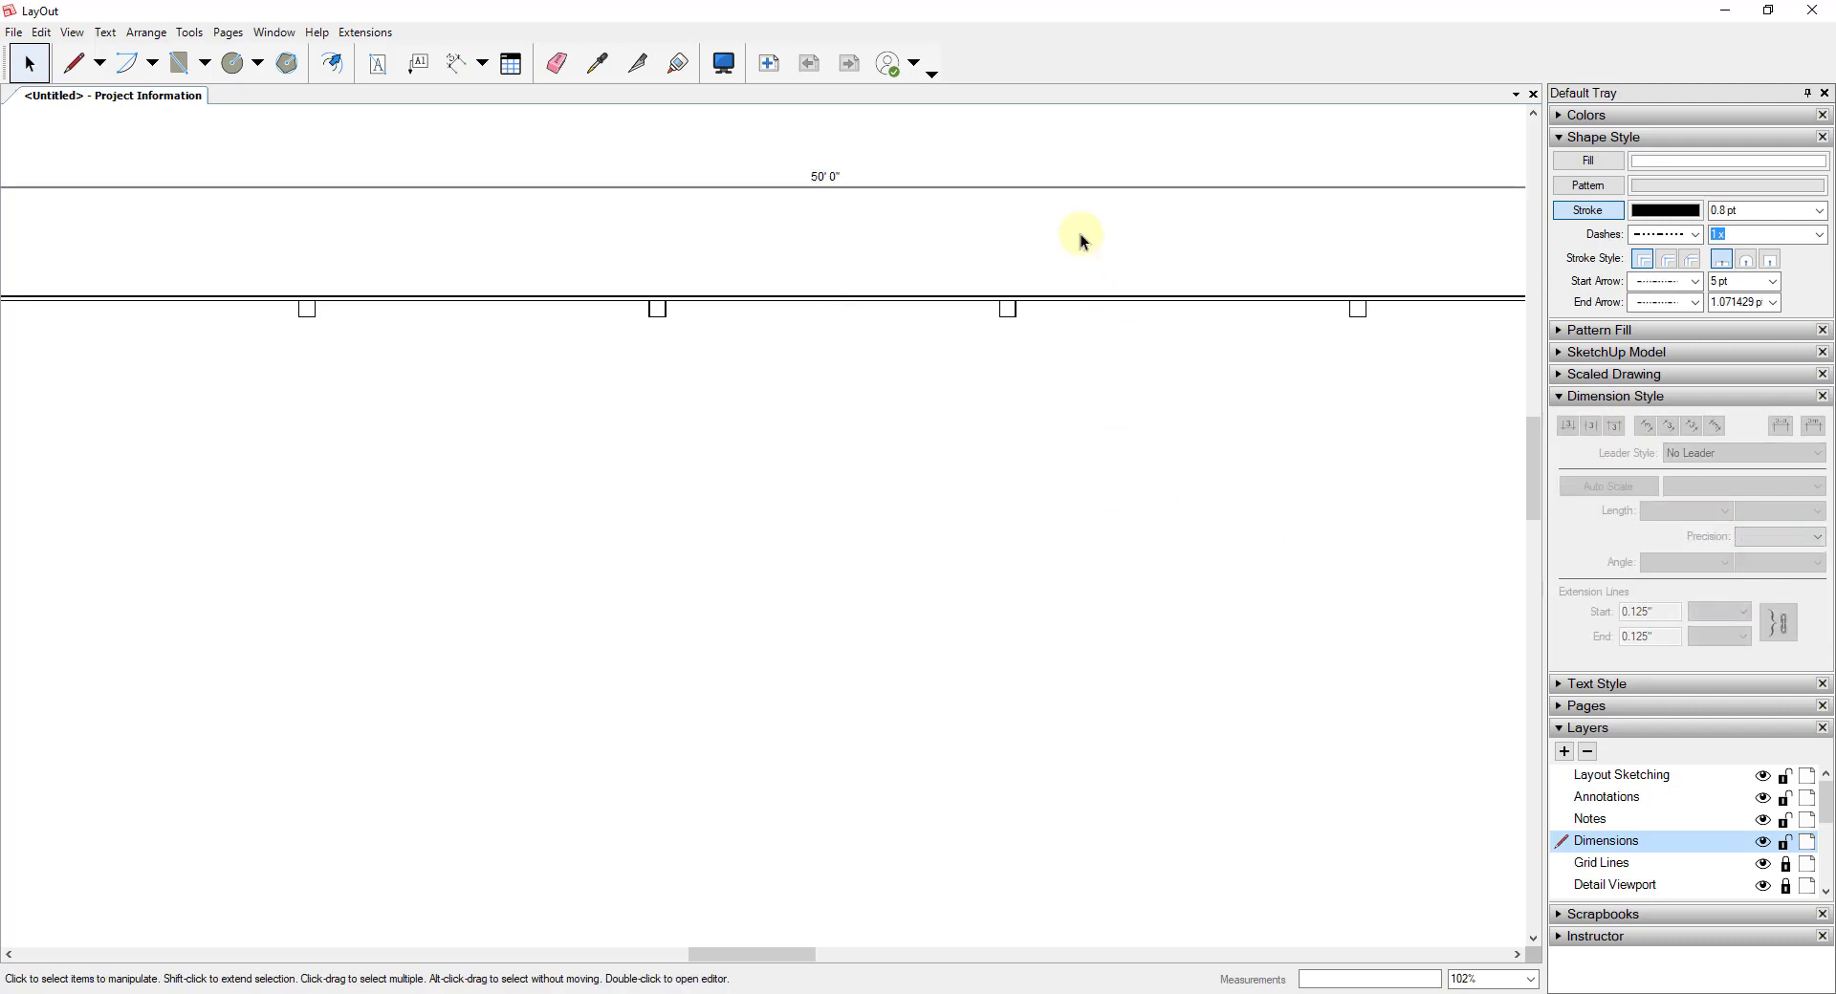
Step: Select the overall dimension and check its layer assignment by switching the Dimensions layer's visibility off and on
{"action": "scroll", "coordinate": [1053, 217], "scroll_direction": "down", "scroll_amount": 5}
{"action": "scroll", "coordinate": [1183, 155], "scroll_direction": "up", "scroll_amount": 1}
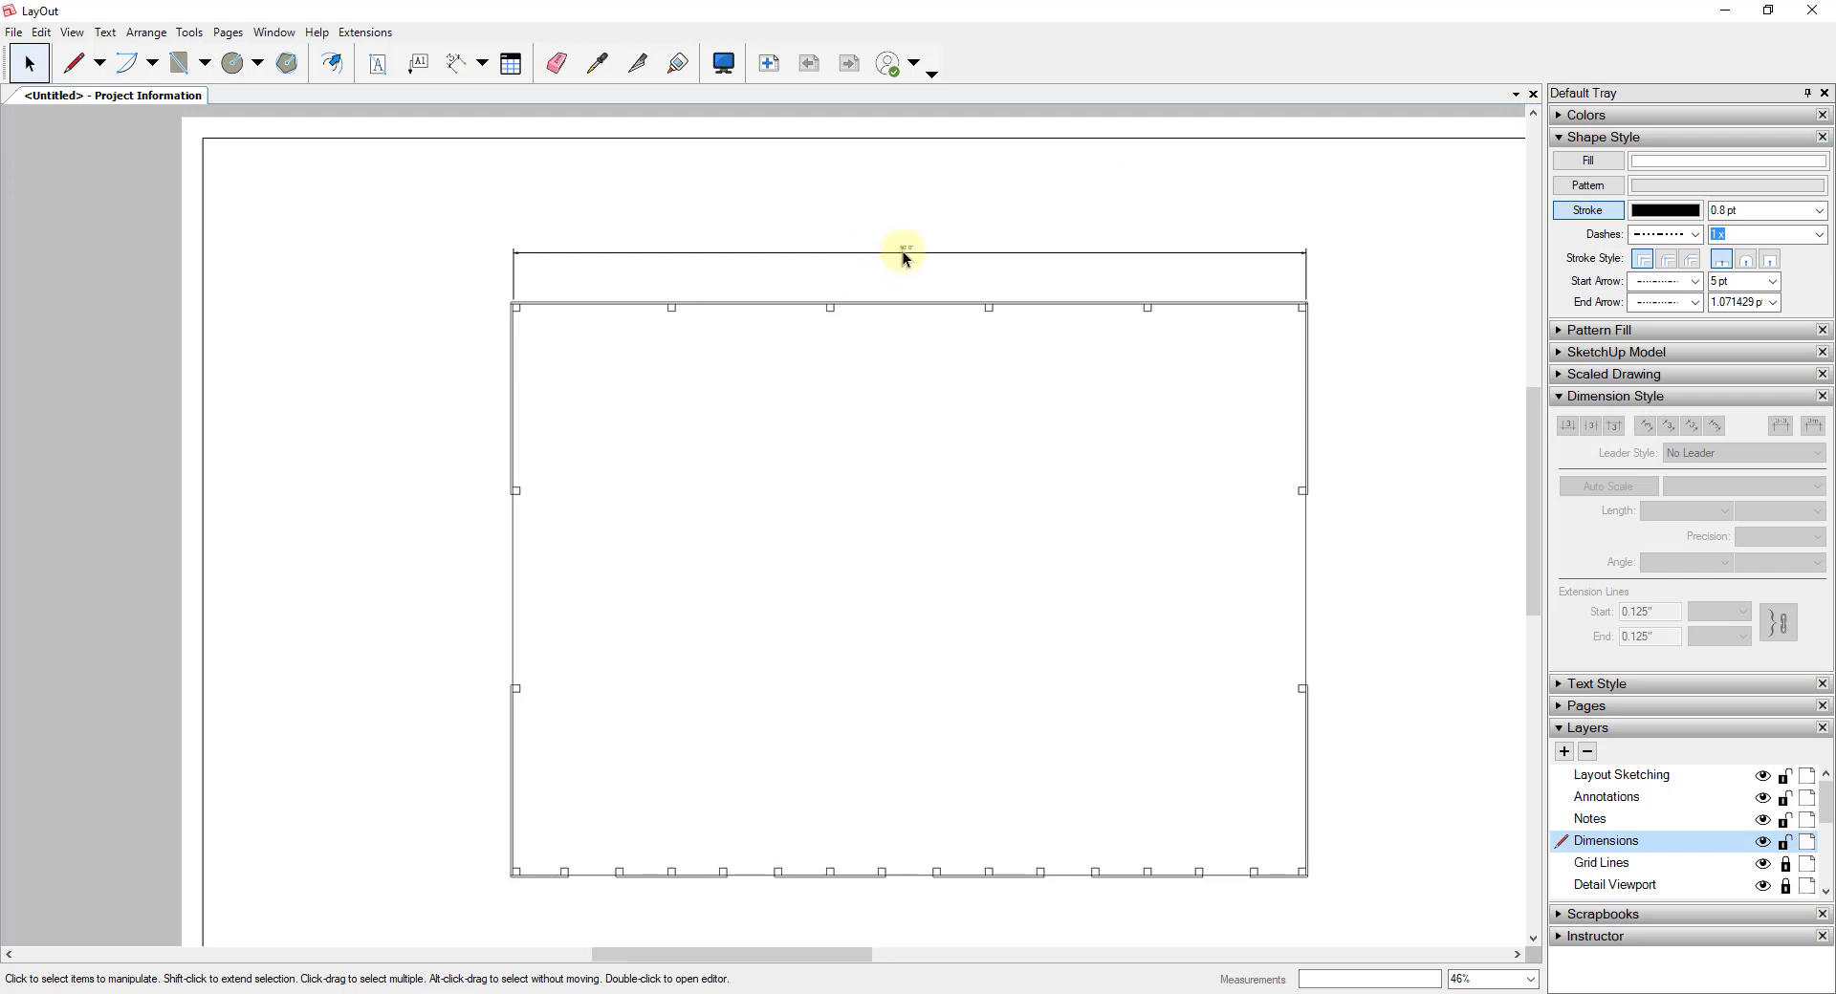
{"action": "left_click", "coordinate": [902, 252]}
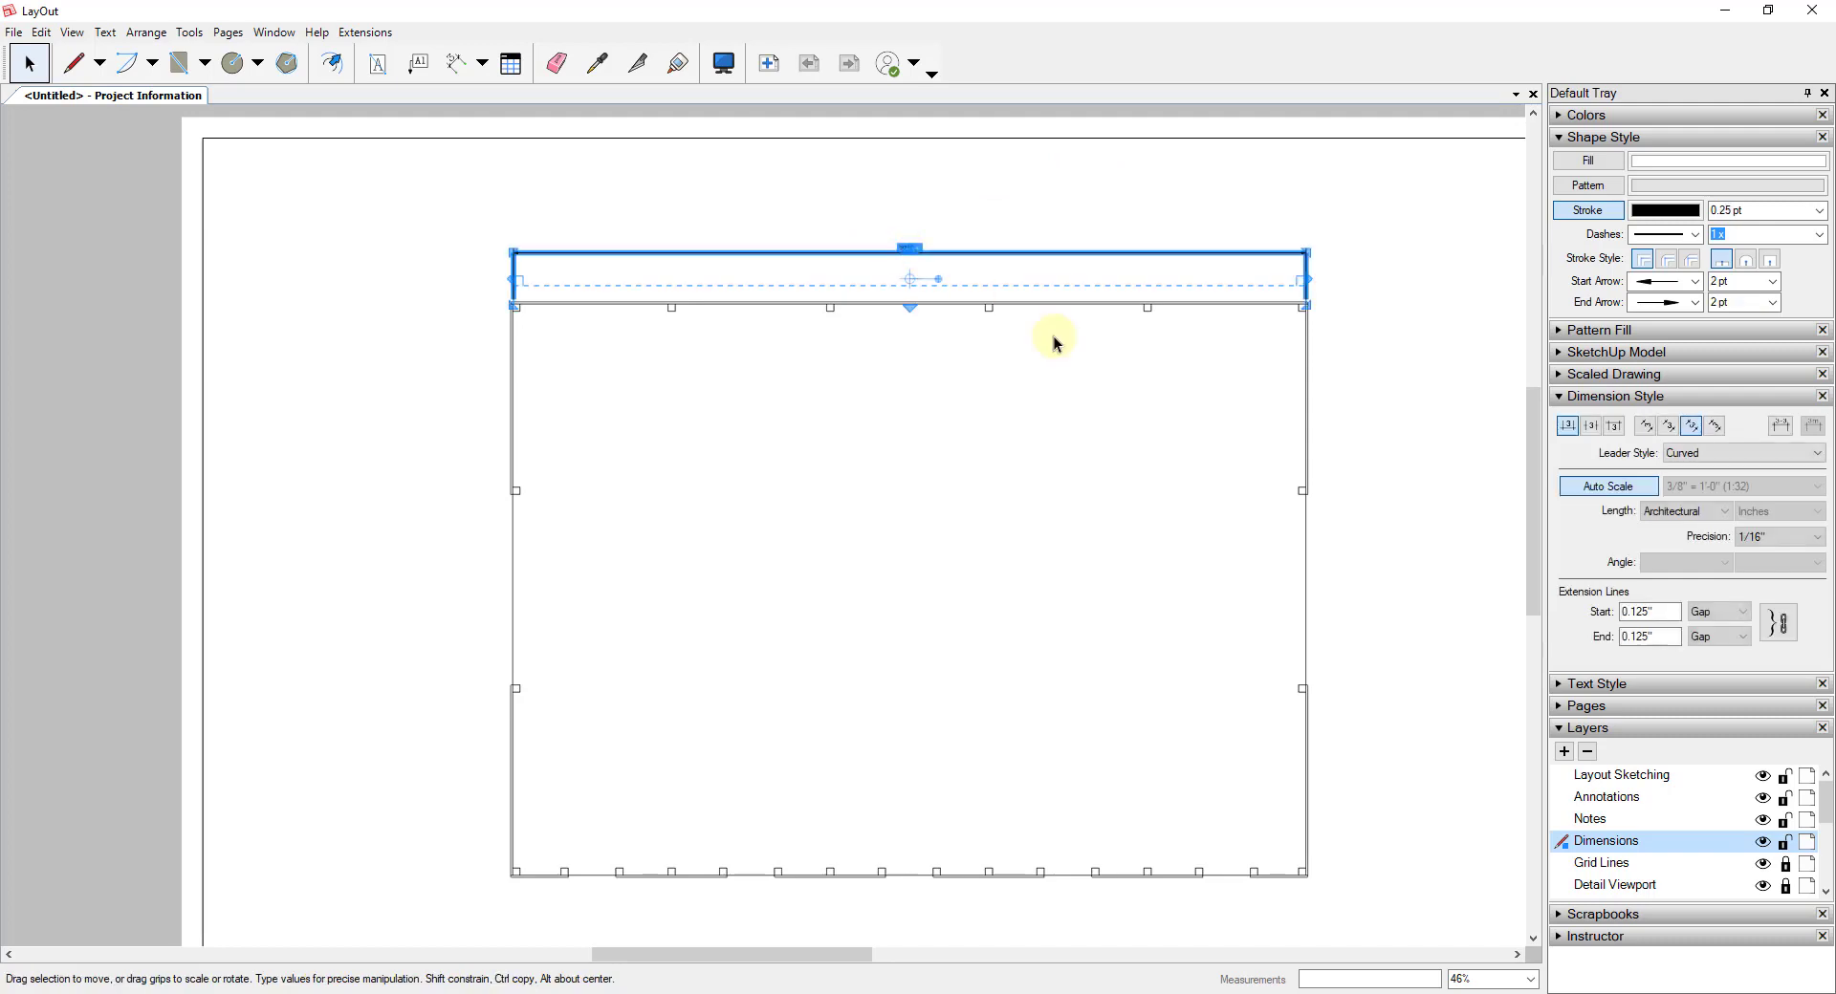
{"action": "left_click", "coordinate": [1762, 842]}
{"action": "left_click", "coordinate": [1762, 842]}
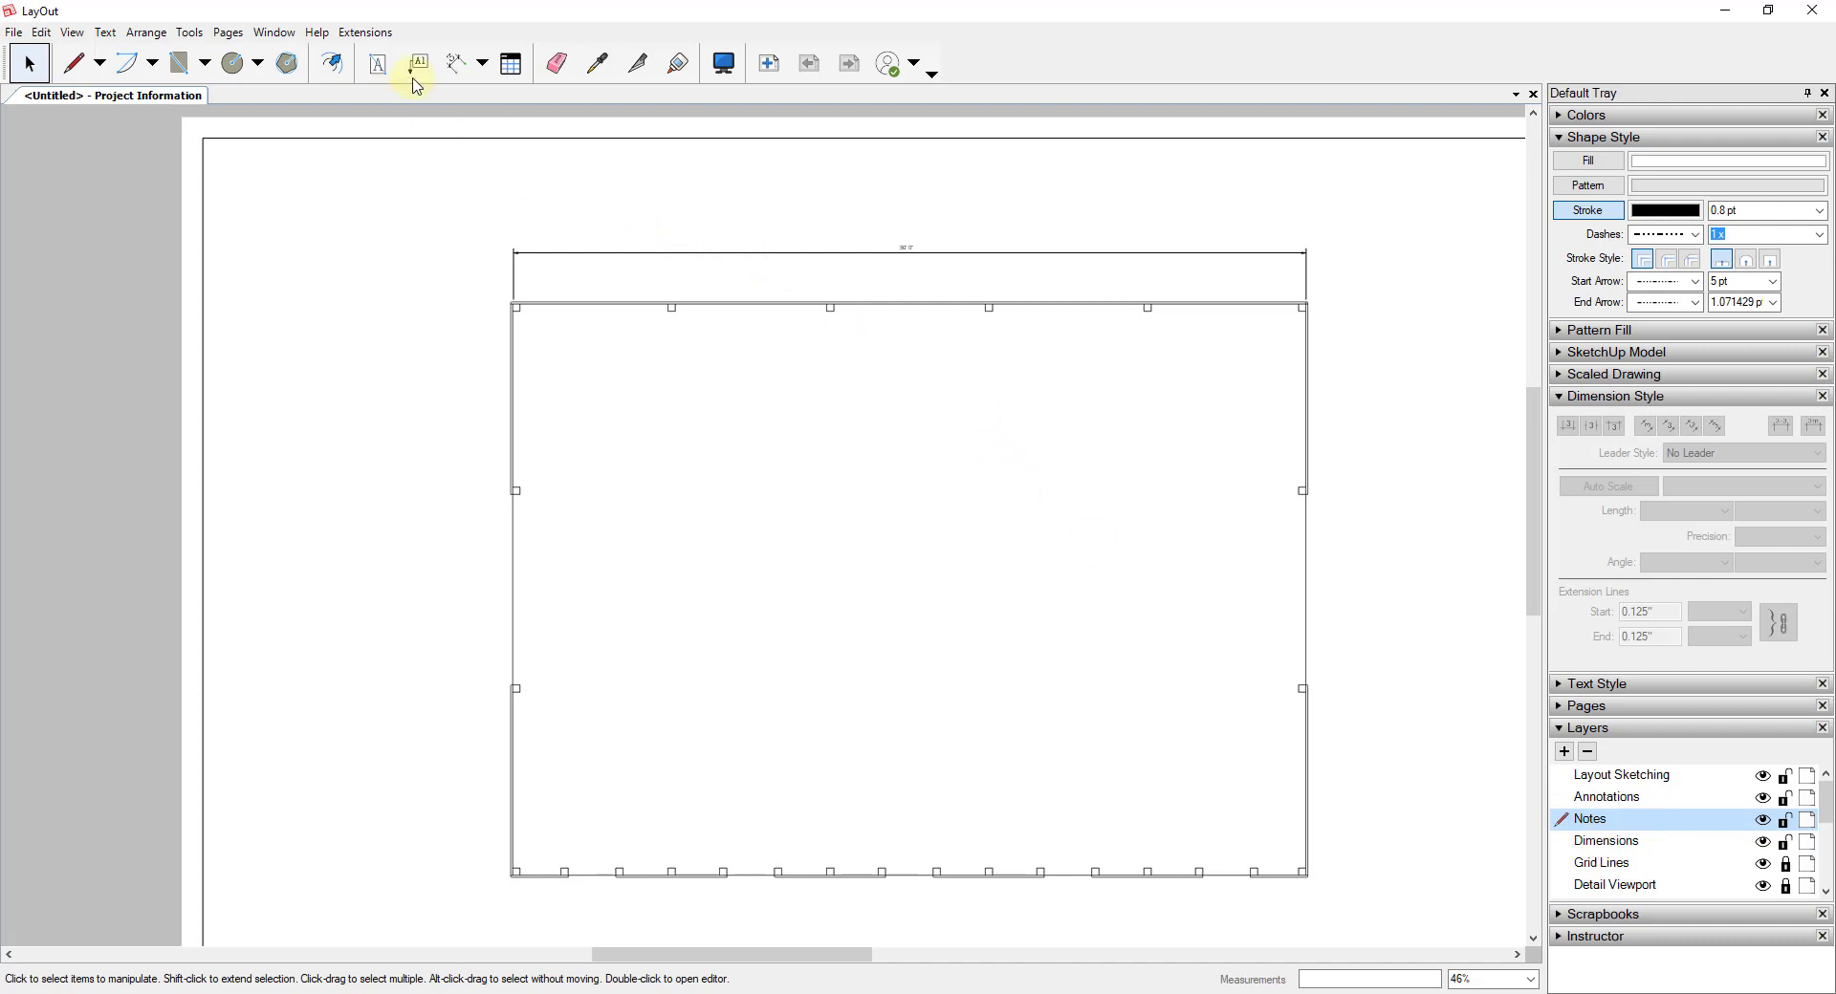
Step: Dimension the upper wall segment on the plan's left side, from the corner to the first post, with the dimension line outside the wall
{"action": "left_click", "coordinate": [456, 63]}
{"action": "scroll", "coordinate": [517, 308], "scroll_direction": "up", "scroll_amount": 4}
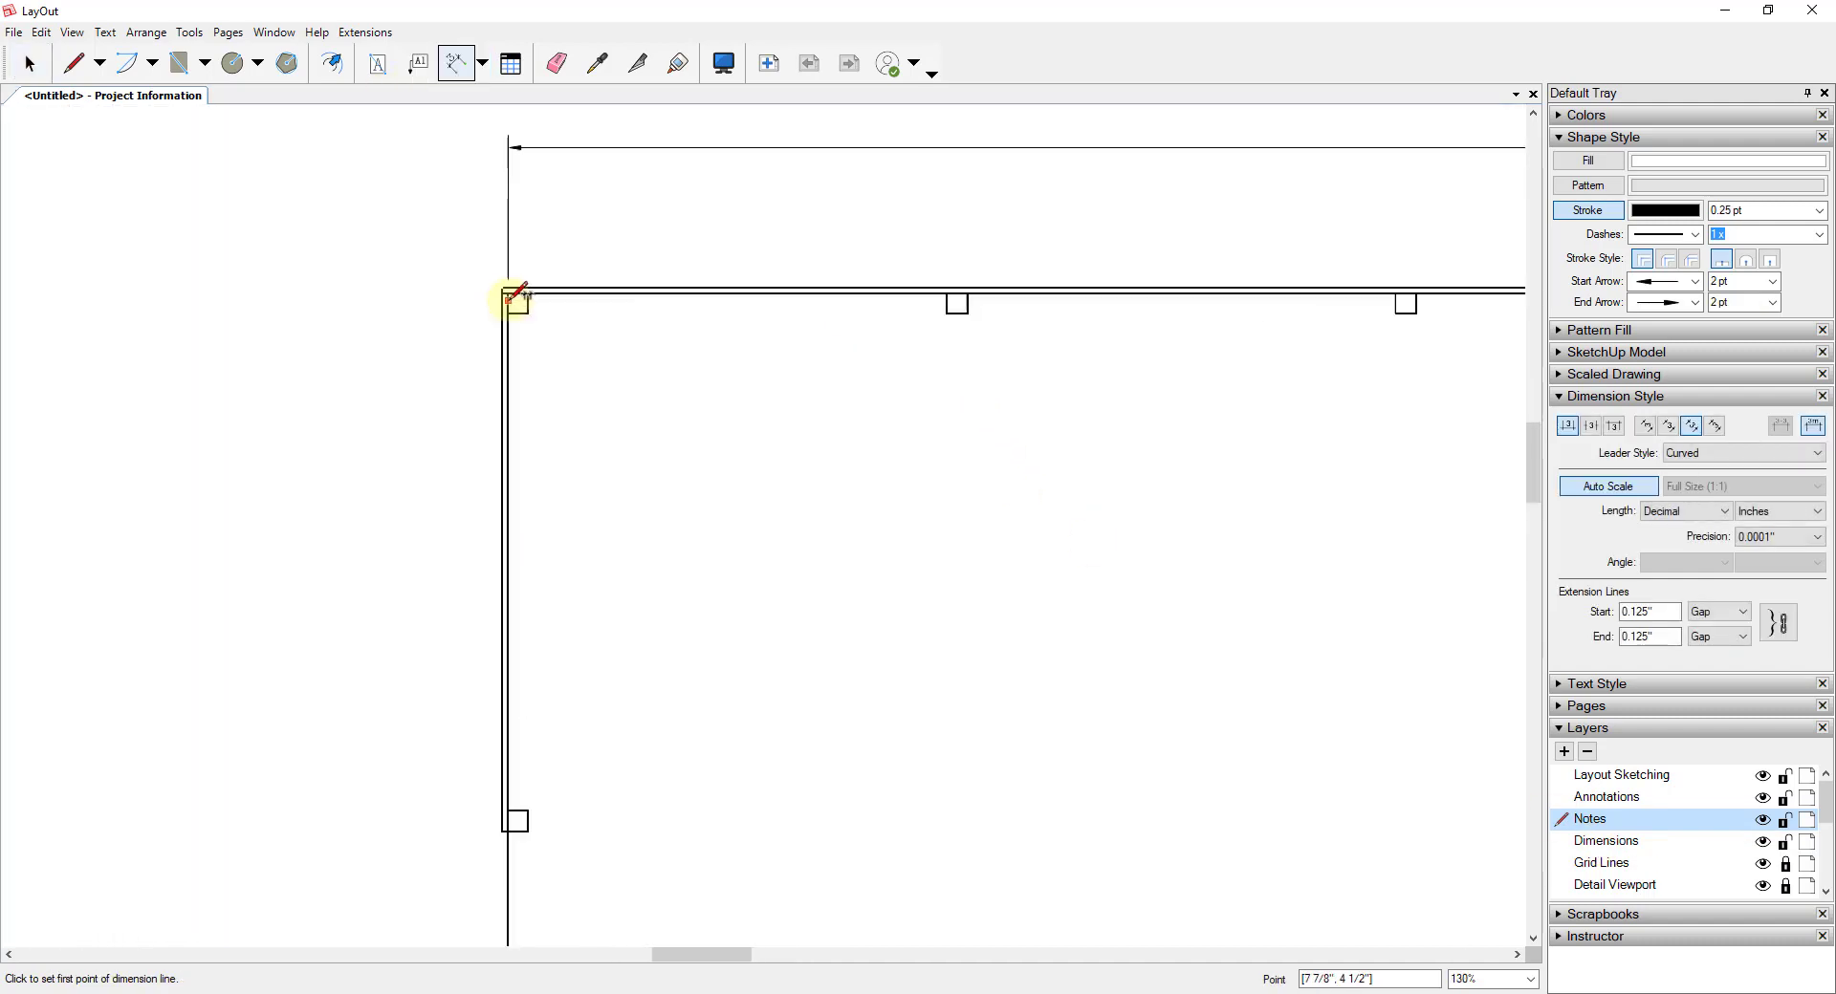
{"action": "left_click", "coordinate": [507, 290]}
{"action": "scroll", "coordinate": [509, 306], "scroll_direction": "down", "scroll_amount": 3}
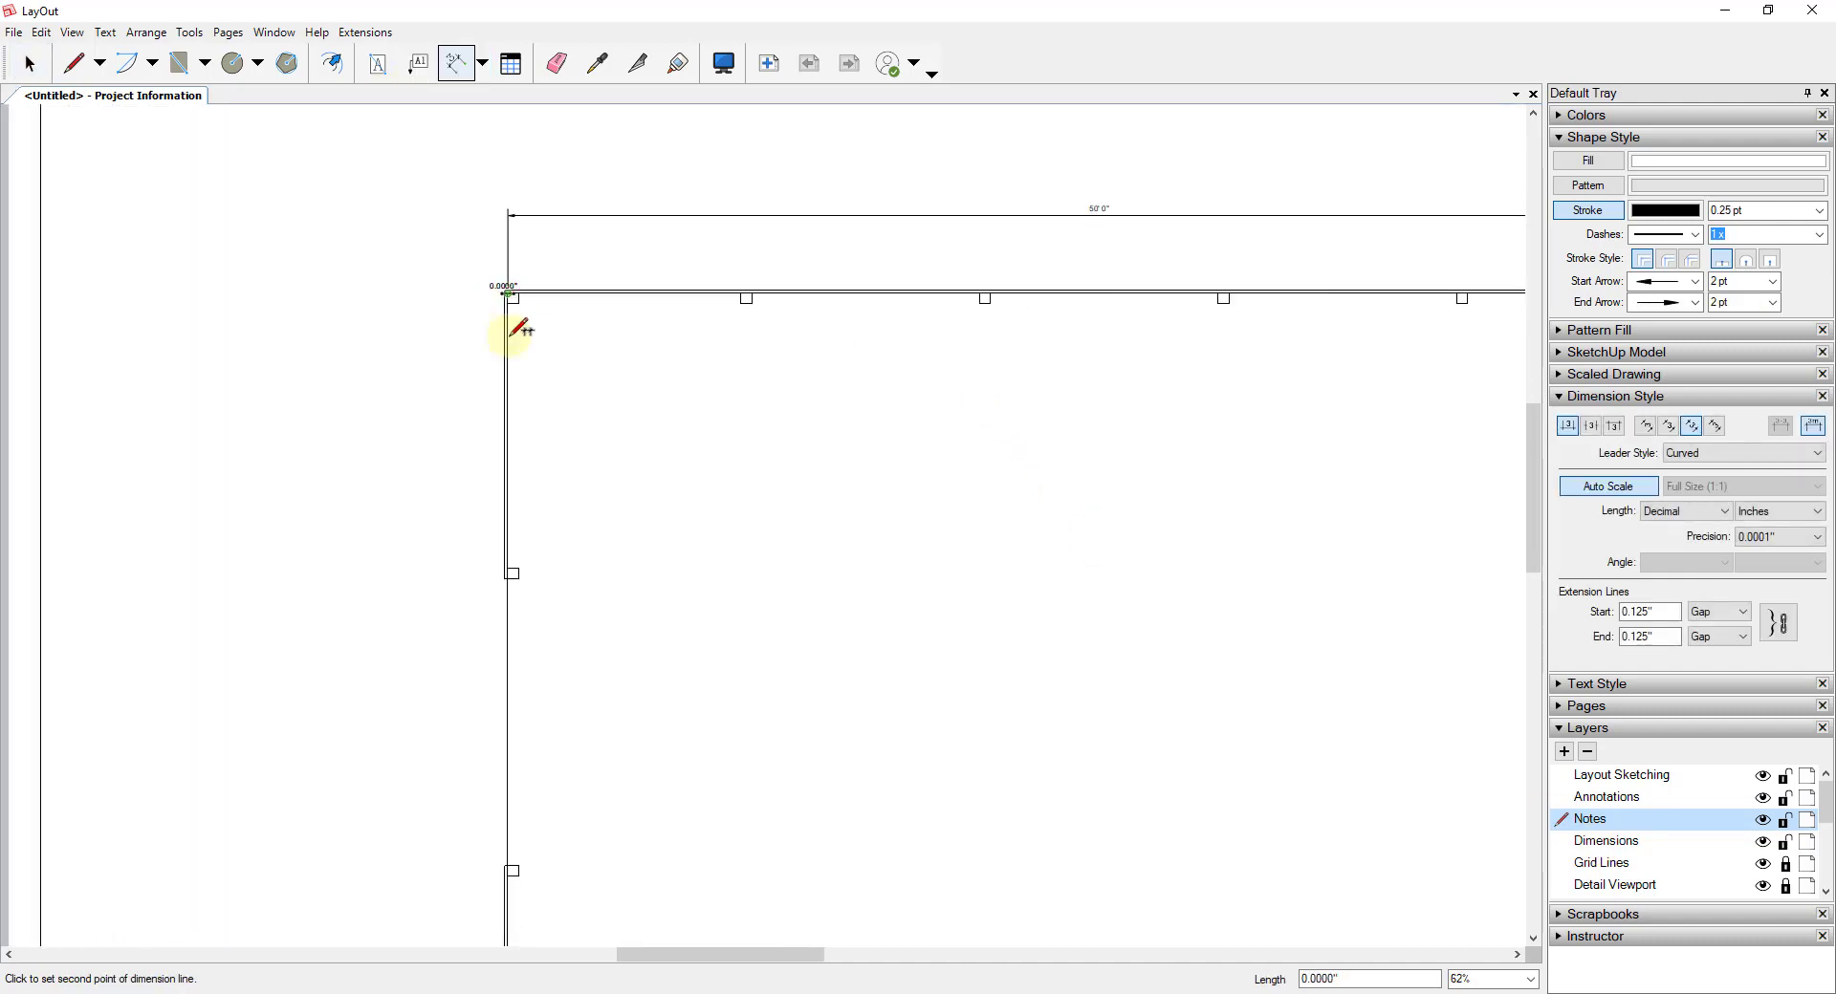
{"action": "scroll", "coordinate": [514, 430], "scroll_direction": "up", "scroll_amount": 2}
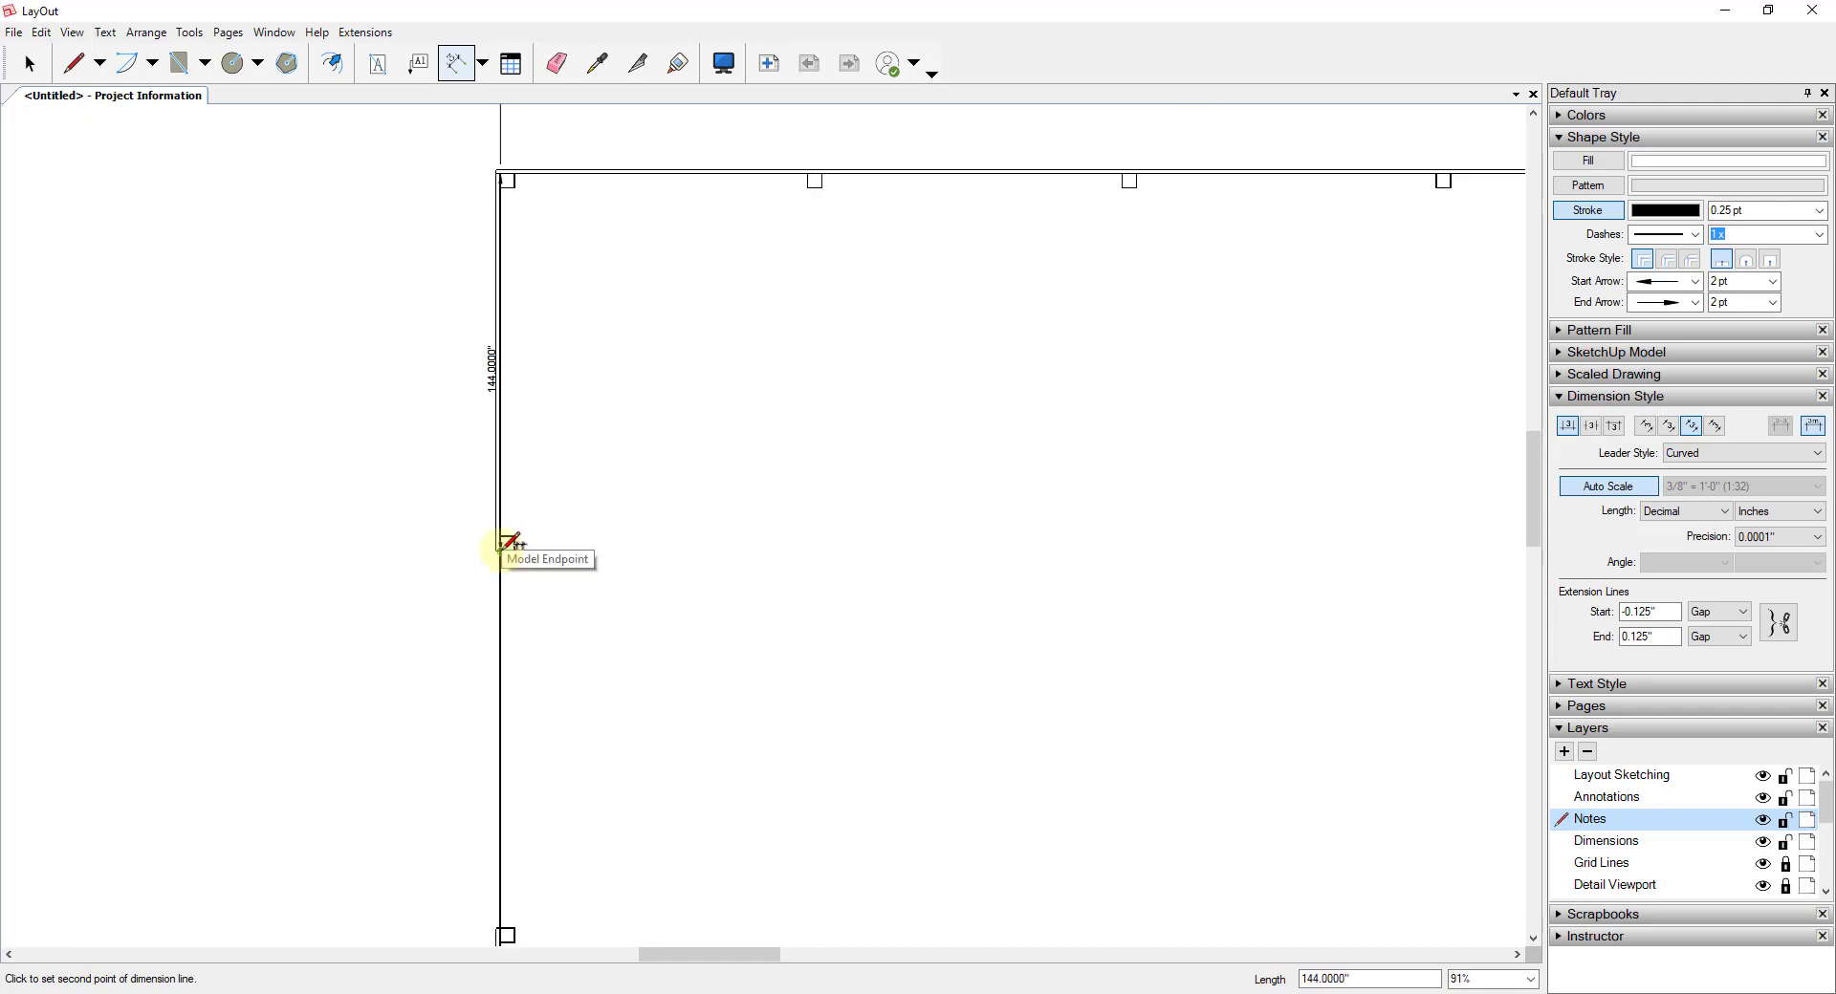
{"action": "left_click", "coordinate": [507, 542]}
{"action": "left_click", "coordinate": [298, 354]}
{"action": "scroll", "coordinate": [296, 368], "scroll_direction": "up", "scroll_amount": 4}
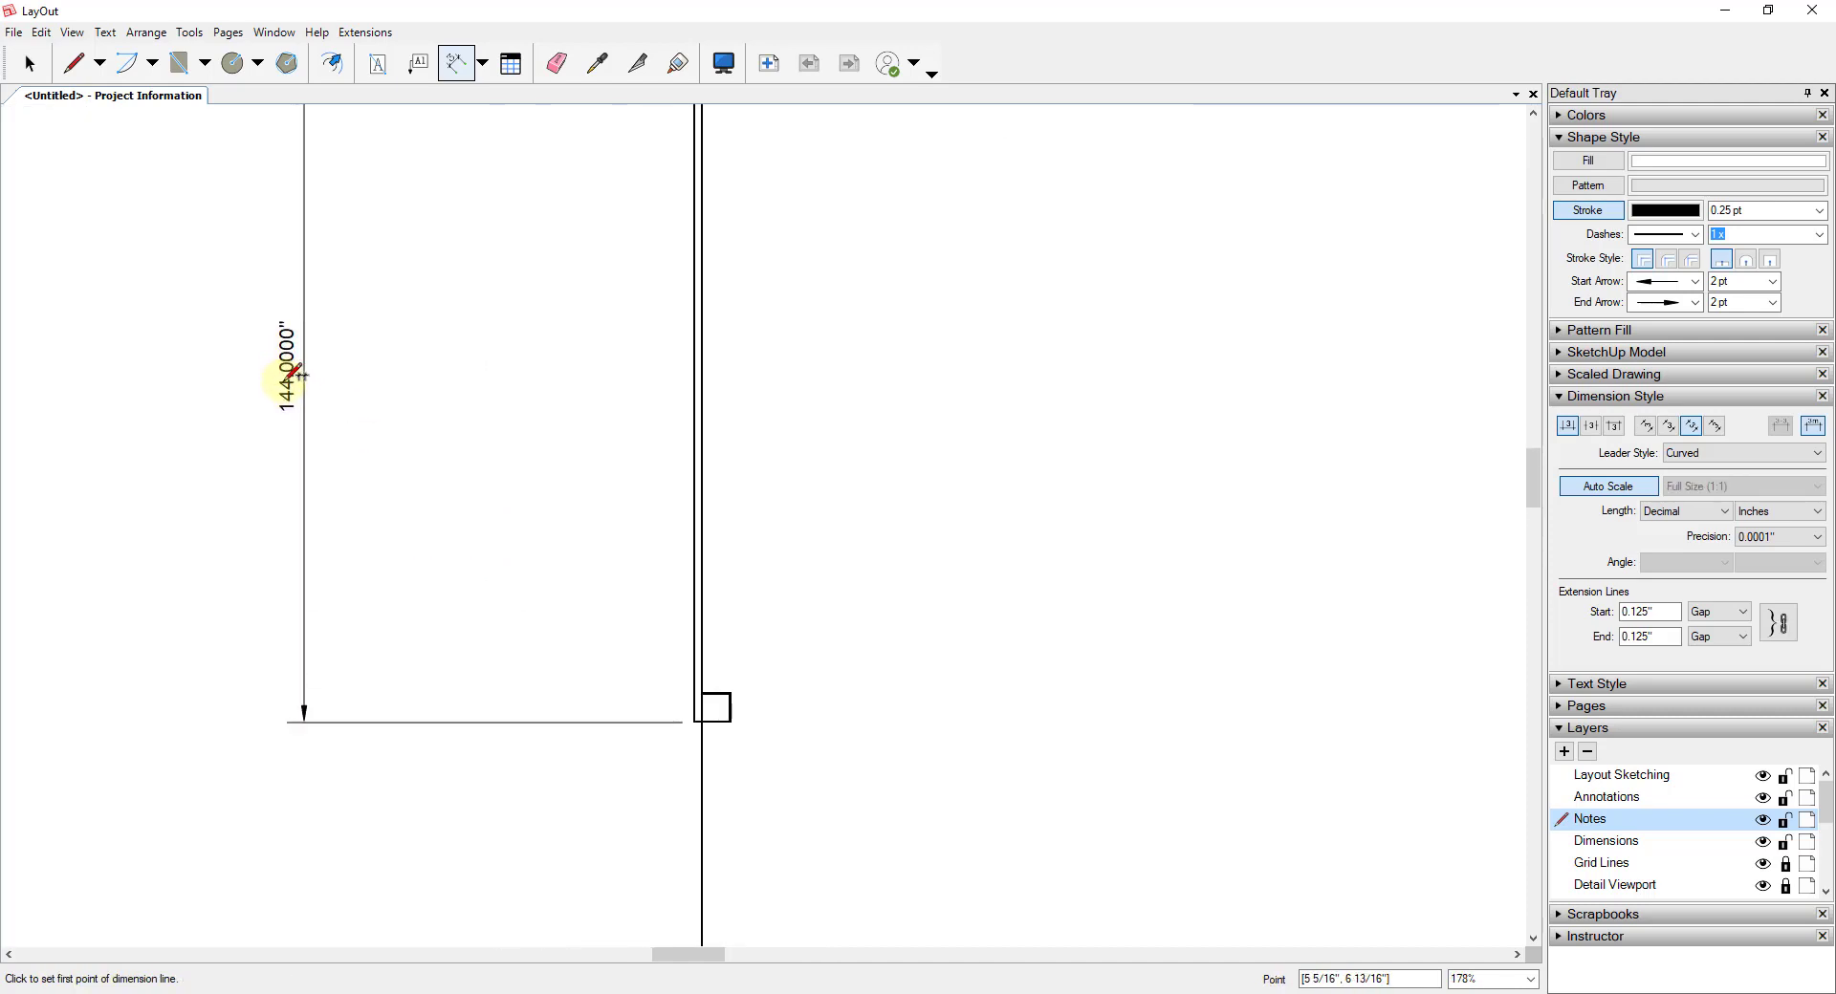
{"action": "scroll", "coordinate": [411, 210], "scroll_direction": "down", "scroll_amount": 5}
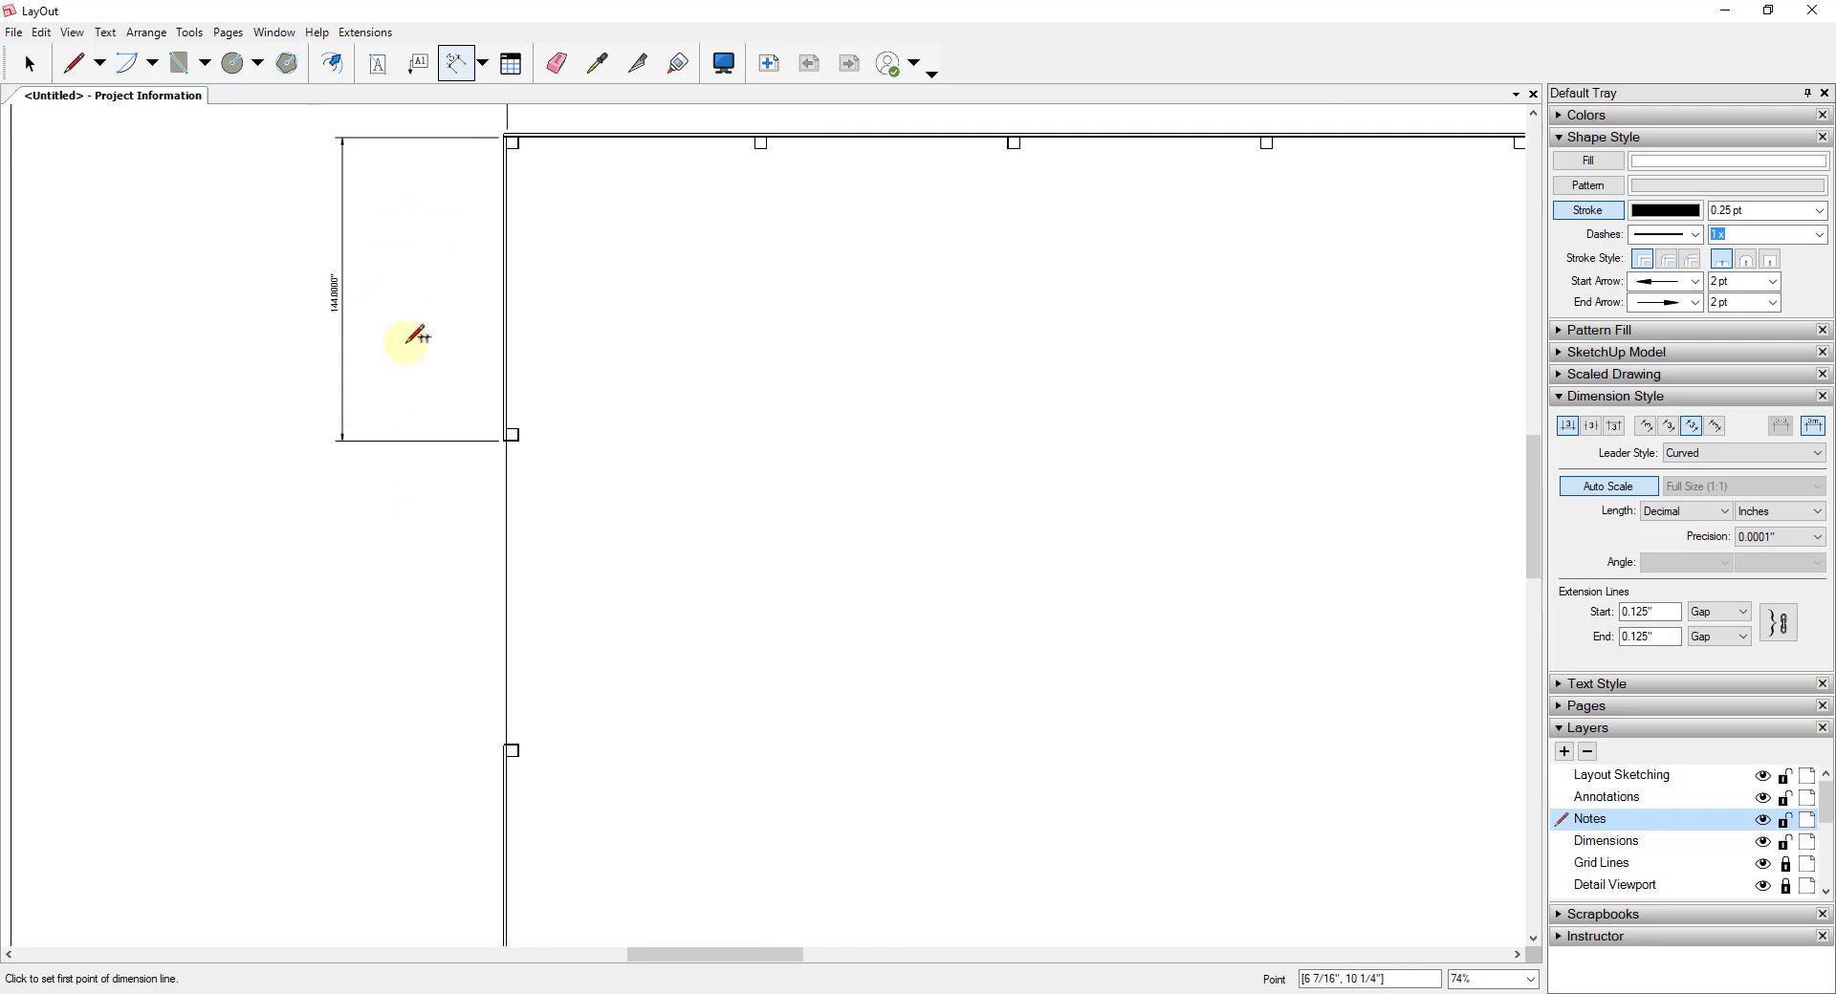
Step: Dimension the lower wall segment on the plan's left side, from the post to the bottom corner, with the dimension line outside the wall
{"action": "scroll", "coordinate": [512, 578], "scroll_direction": "down", "scroll_amount": 2}
{"action": "scroll", "coordinate": [520, 475], "scroll_direction": "up", "scroll_amount": 4}
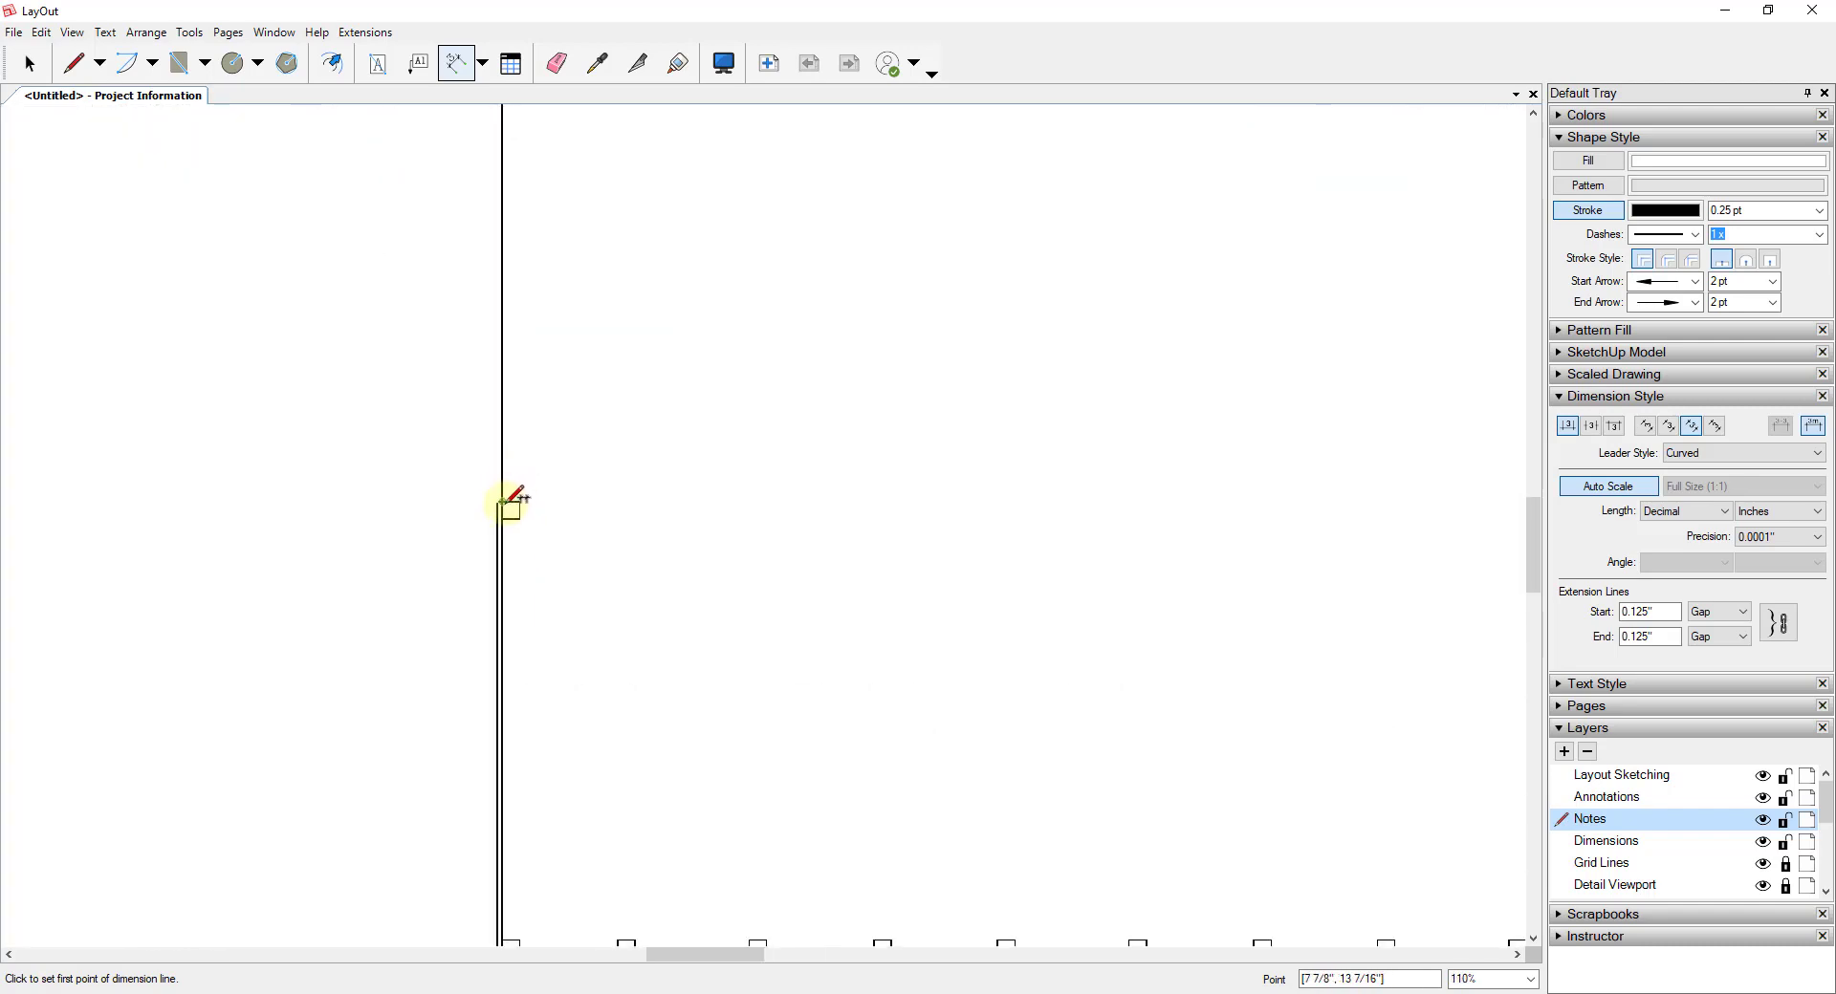
{"action": "left_click", "coordinate": [509, 502]}
{"action": "scroll", "coordinate": [504, 499], "scroll_direction": "down", "scroll_amount": 3}
{"action": "scroll", "coordinate": [503, 704], "scroll_direction": "up", "scroll_amount": 2}
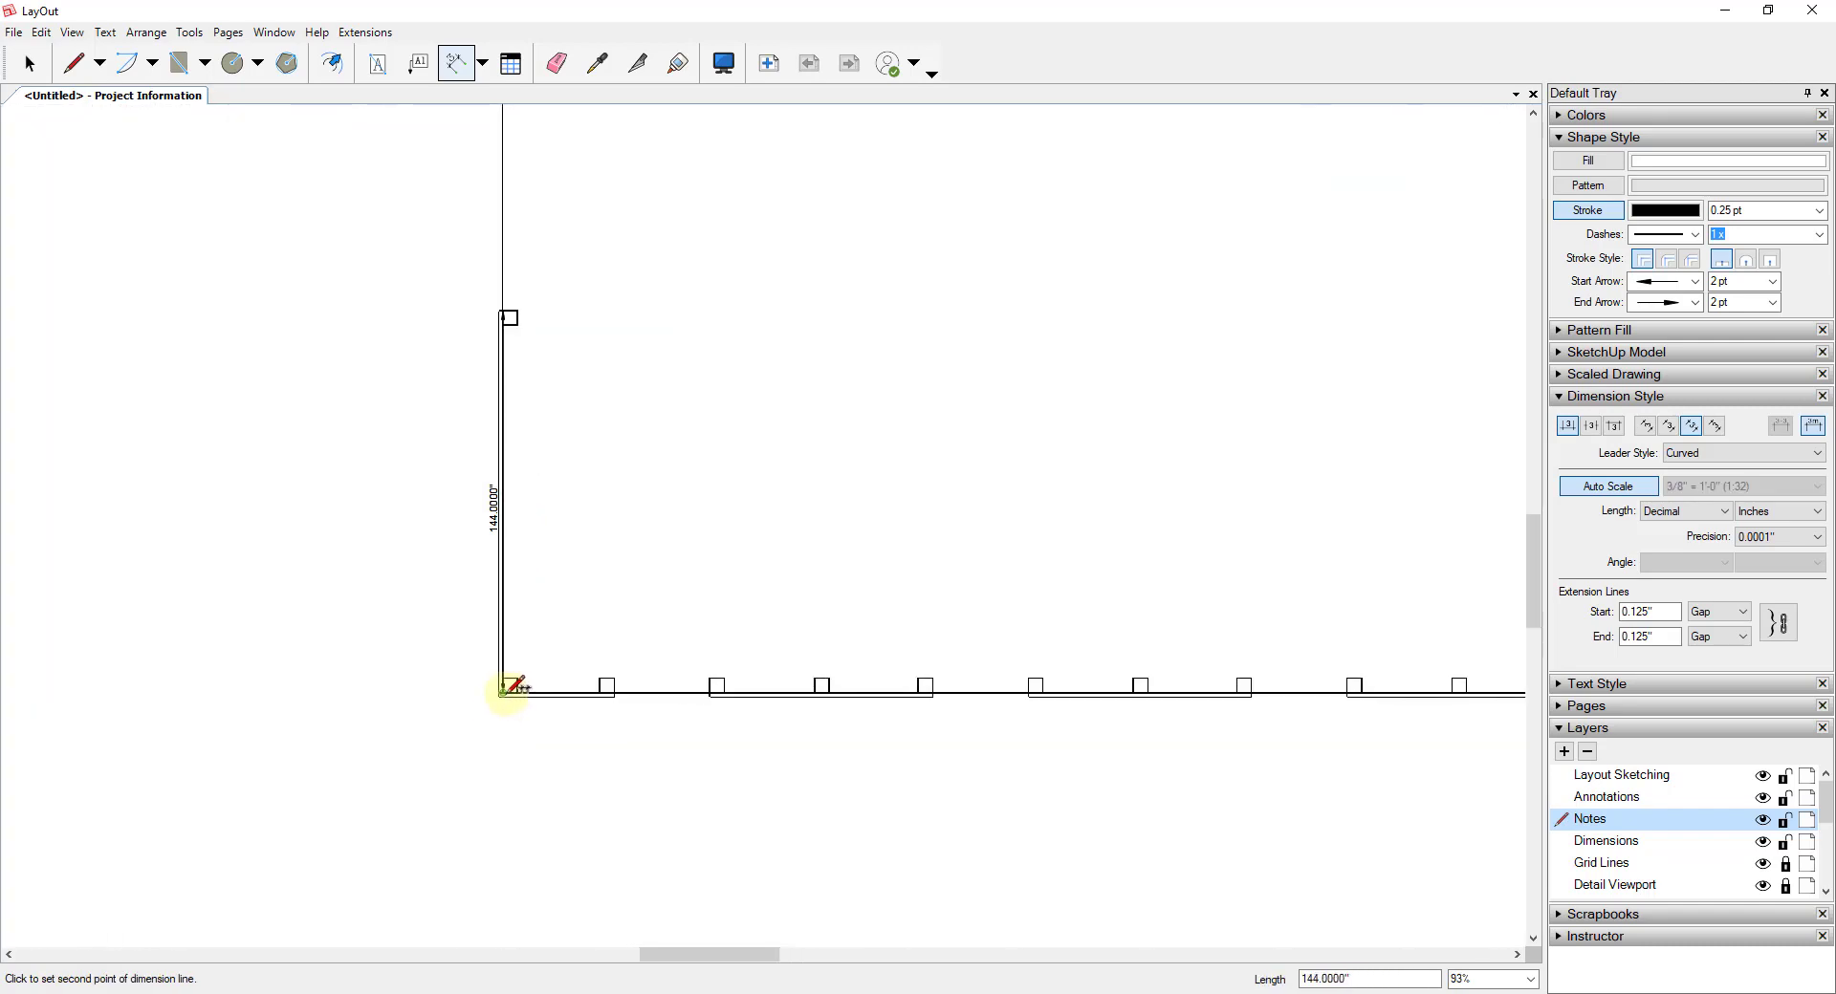
{"action": "left_click", "coordinate": [505, 690]}
{"action": "left_click", "coordinate": [354, 686]}
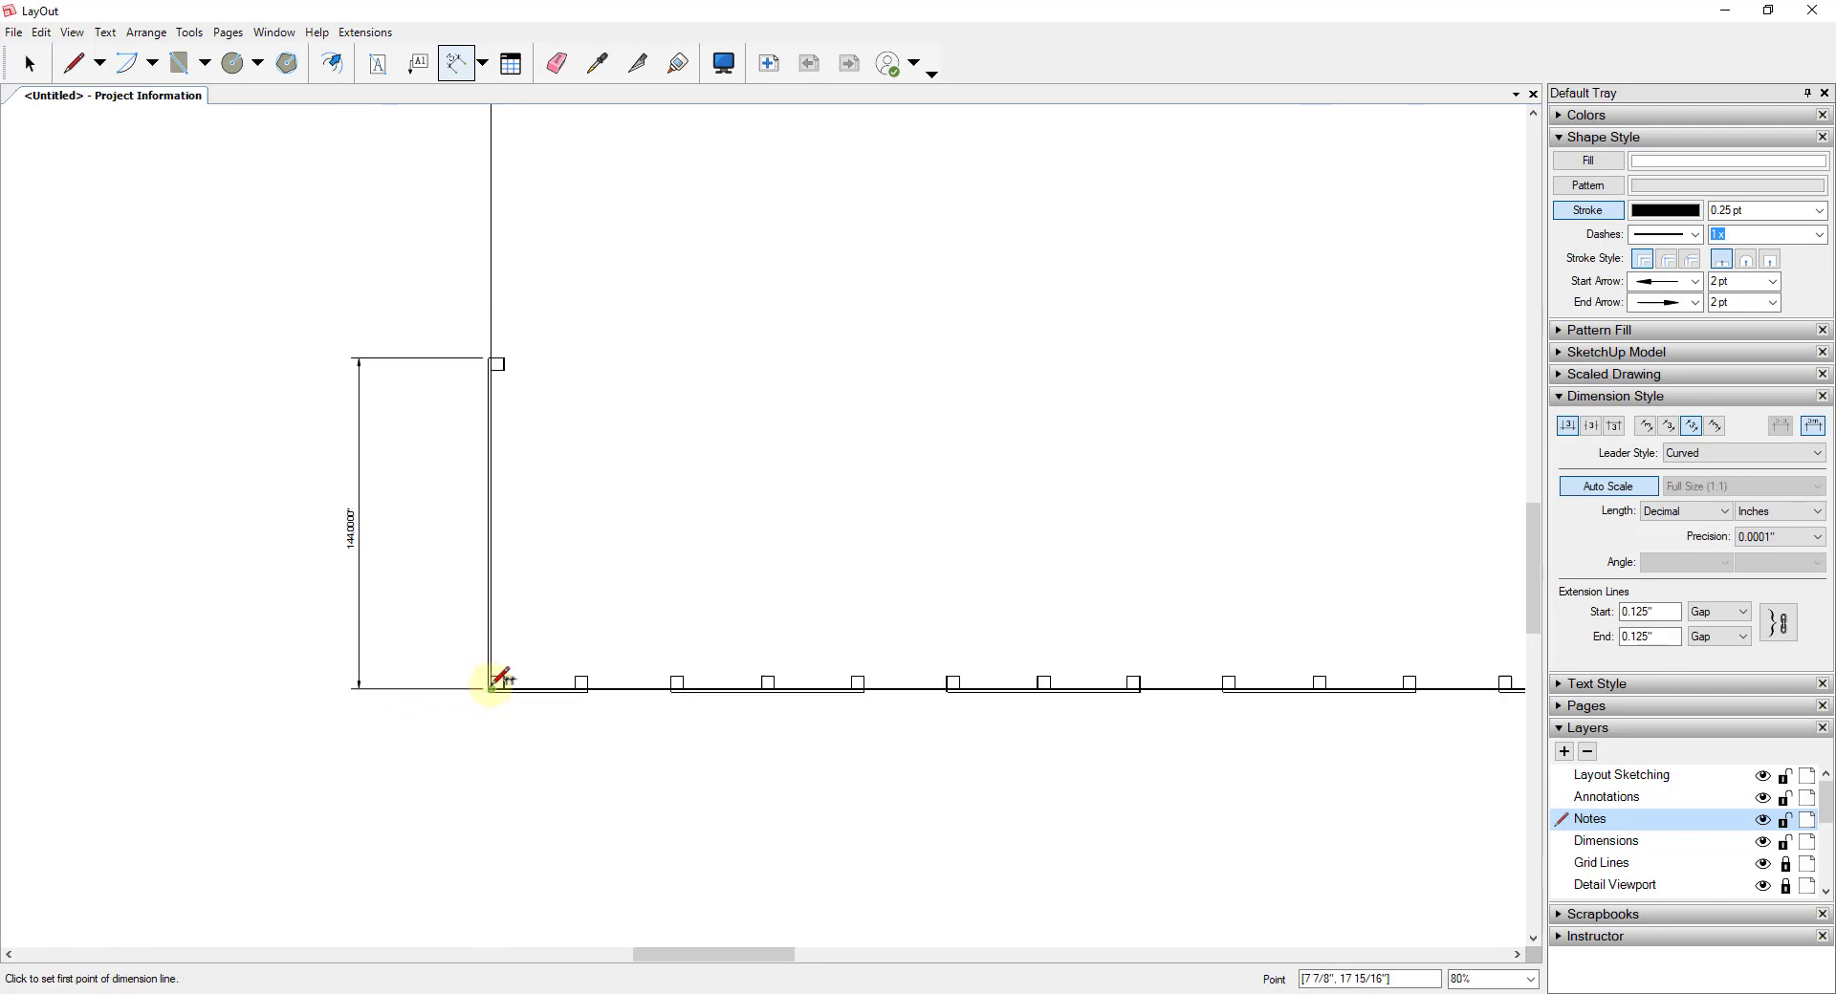
Step: Dimension the first three wall segments along the plan's lower wall from the left corner, placing the dimension lines below the wall
{"action": "scroll", "coordinate": [492, 681], "scroll_direction": "up", "scroll_amount": 4}
{"action": "left_click", "coordinate": [398, 576]}
{"action": "left_click", "coordinate": [669, 577]}
{"action": "left_click", "coordinate": [512, 623]}
{"action": "left_click", "coordinate": [750, 585]}
{"action": "left_click", "coordinate": [1202, 585]}
{"action": "left_click", "coordinate": [727, 835]}
{"action": "left_click", "coordinate": [870, 700]}
{"action": "left_click", "coordinate": [1244, 700]}
{"action": "left_click", "coordinate": [1051, 838]}
Step: Dimension the fourth and fifth wall segments along the plan's lower wall, placing the dimension lines below the wall
{"action": "scroll", "coordinate": [1028, 644], "scroll_direction": "down", "scroll_amount": 7}
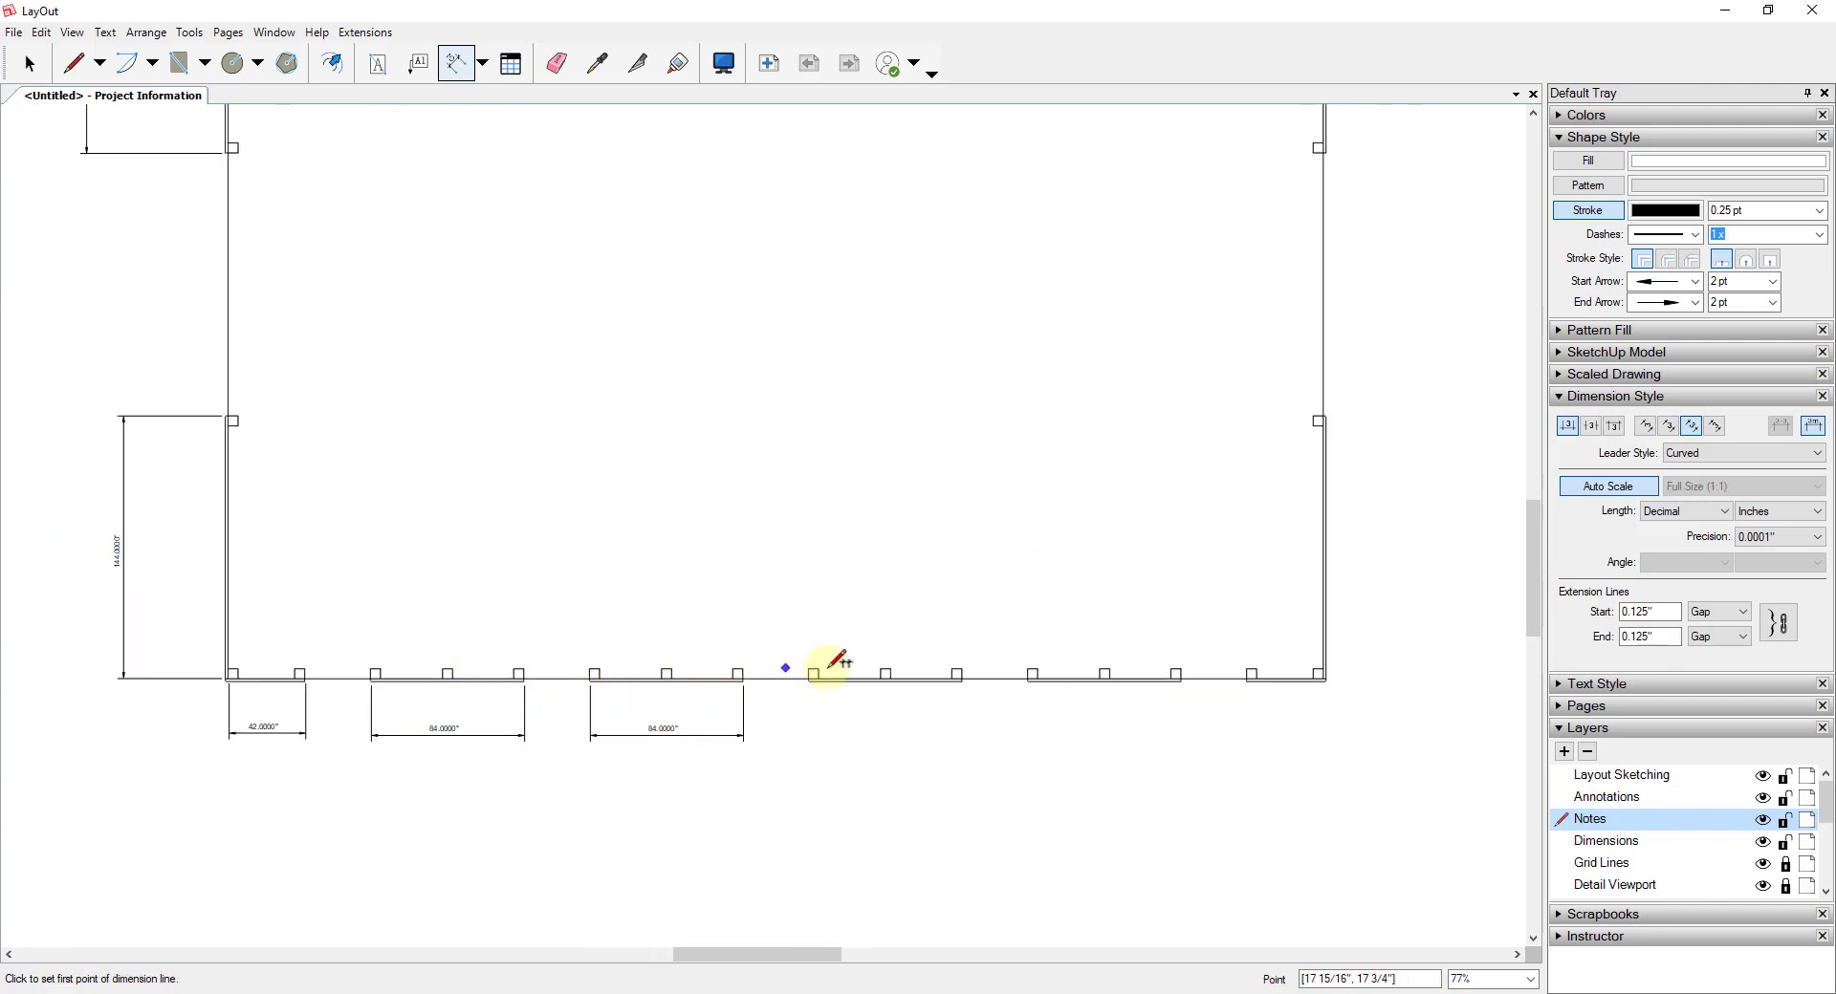
{"action": "scroll", "coordinate": [815, 675], "scroll_direction": "up", "scroll_amount": 5}
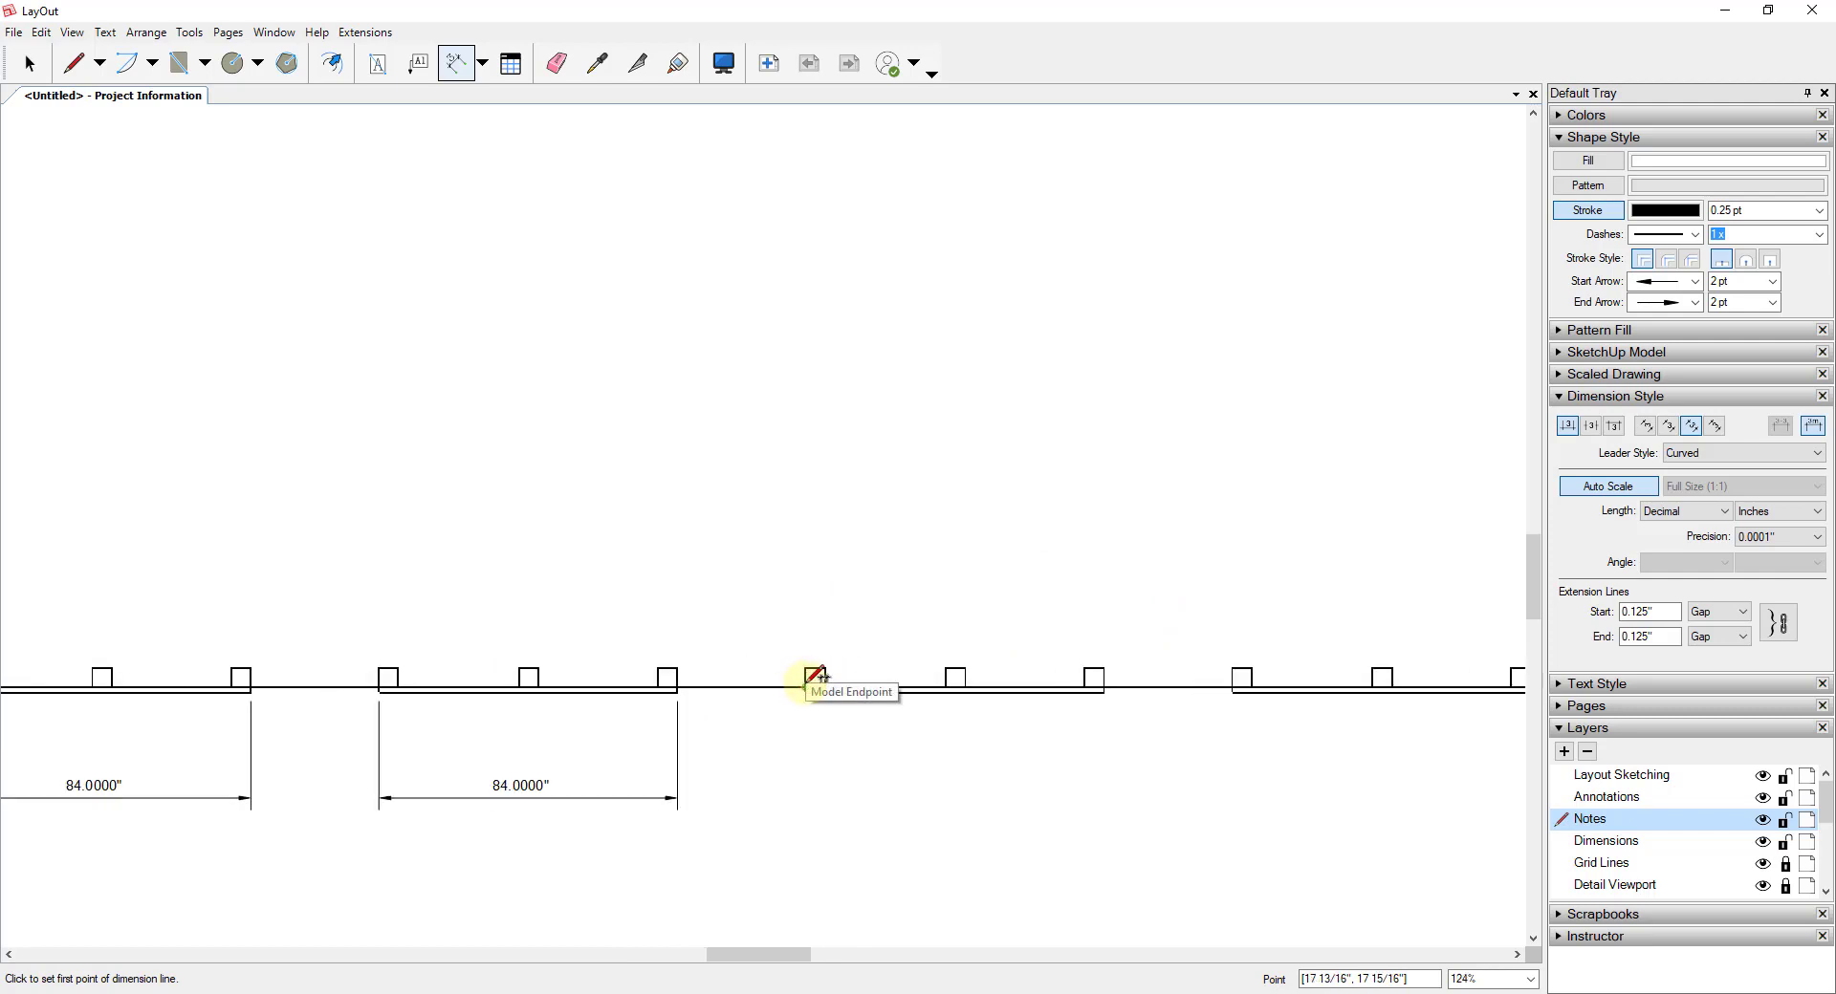
{"action": "left_click", "coordinate": [815, 685]}
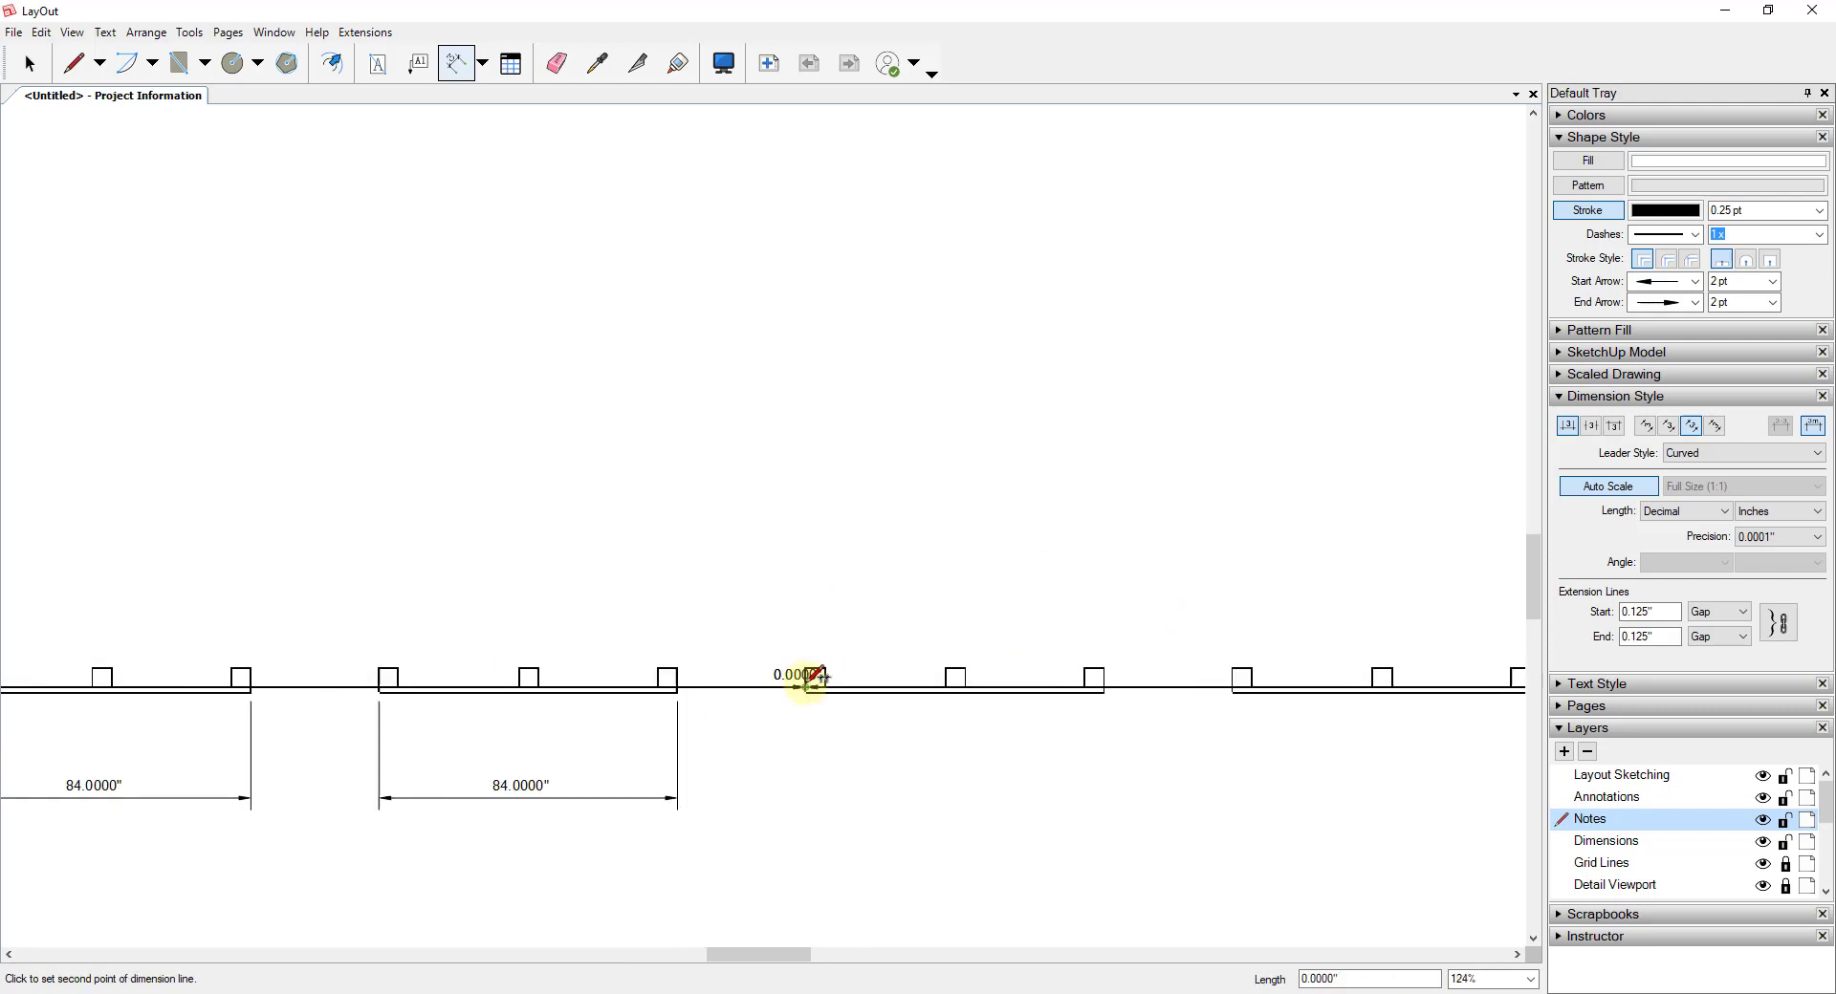
{"action": "double_click", "coordinate": [1109, 686]}
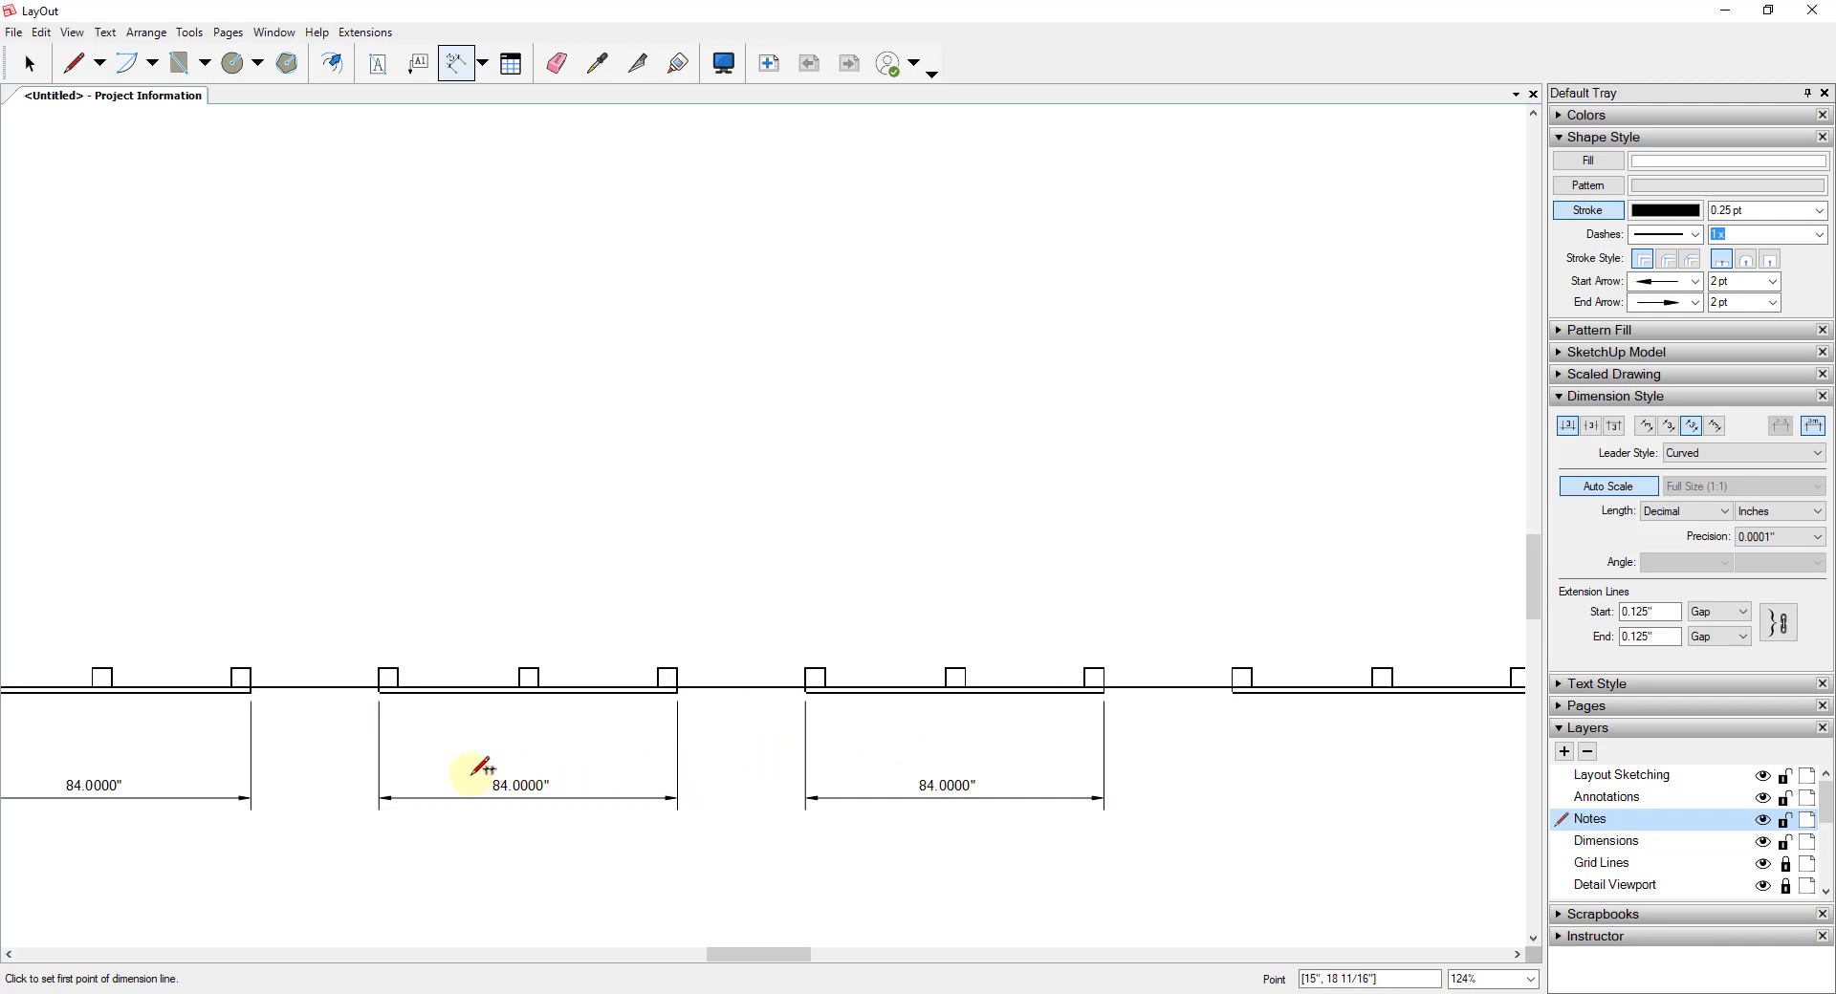
{"action": "scroll", "coordinate": [832, 676], "scroll_direction": "down", "scroll_amount": 4}
{"action": "scroll", "coordinate": [563, 688], "scroll_direction": "up", "scroll_amount": 4}
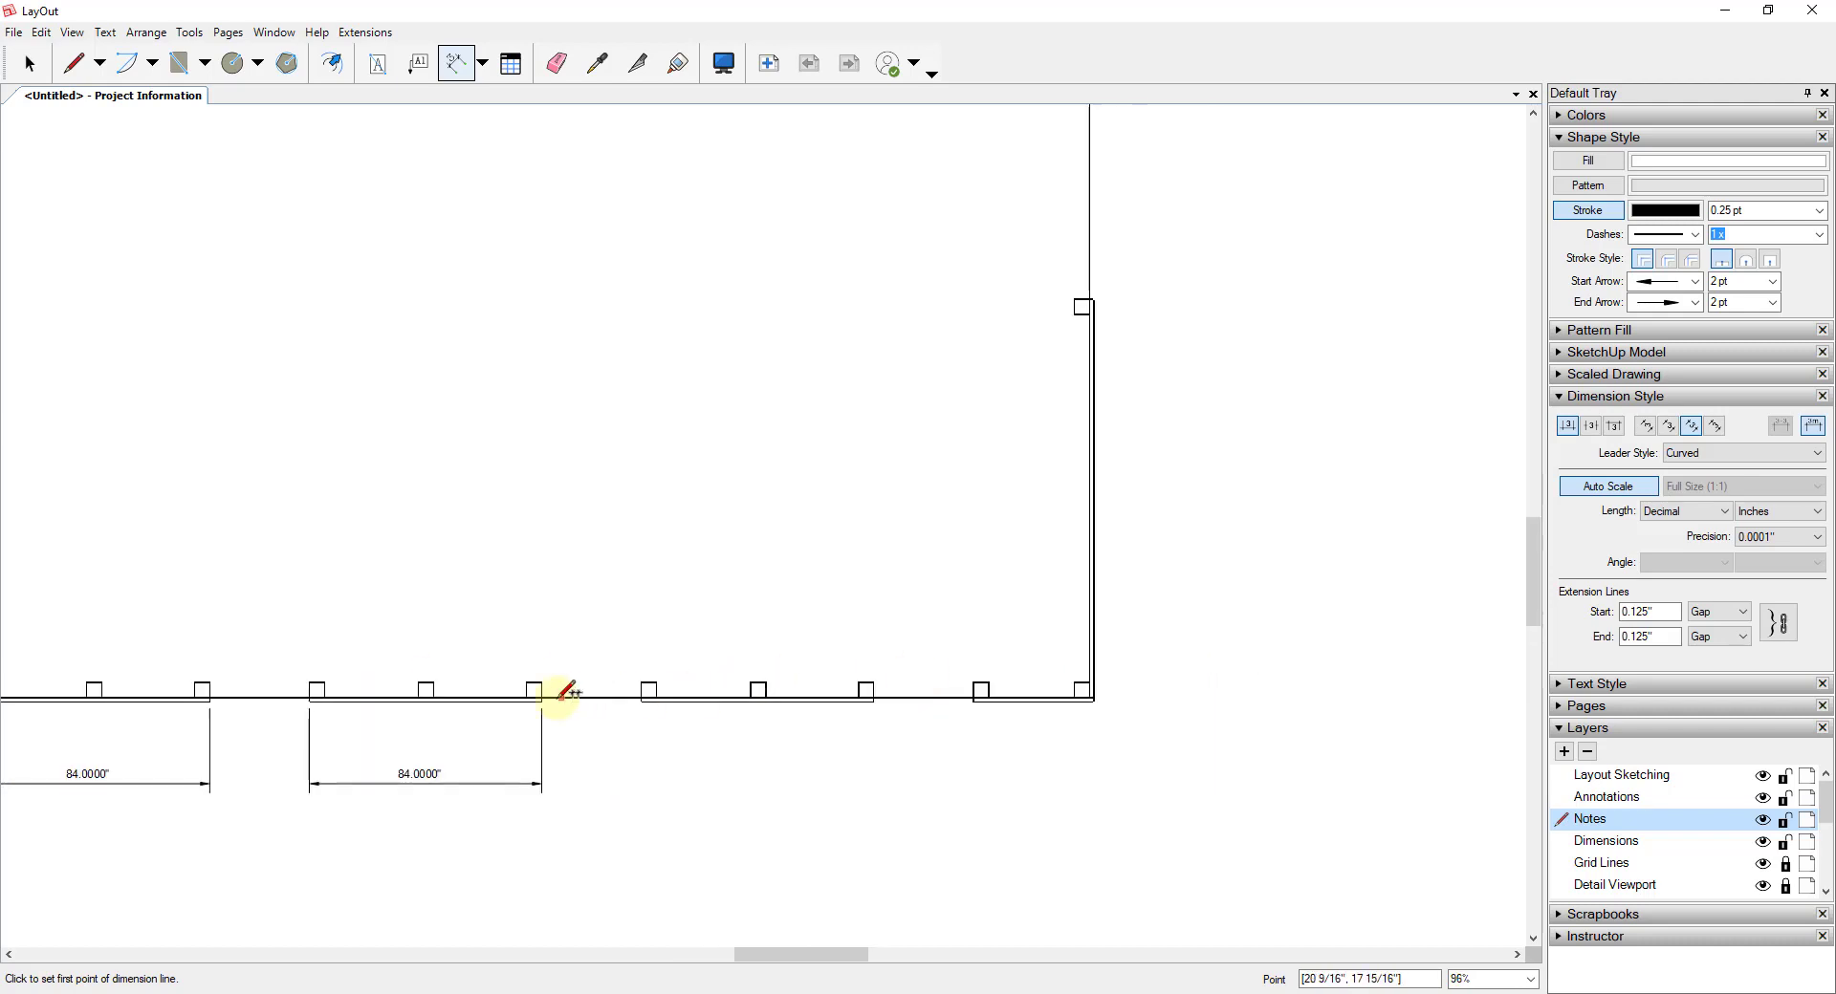
{"action": "left_click", "coordinate": [659, 697]}
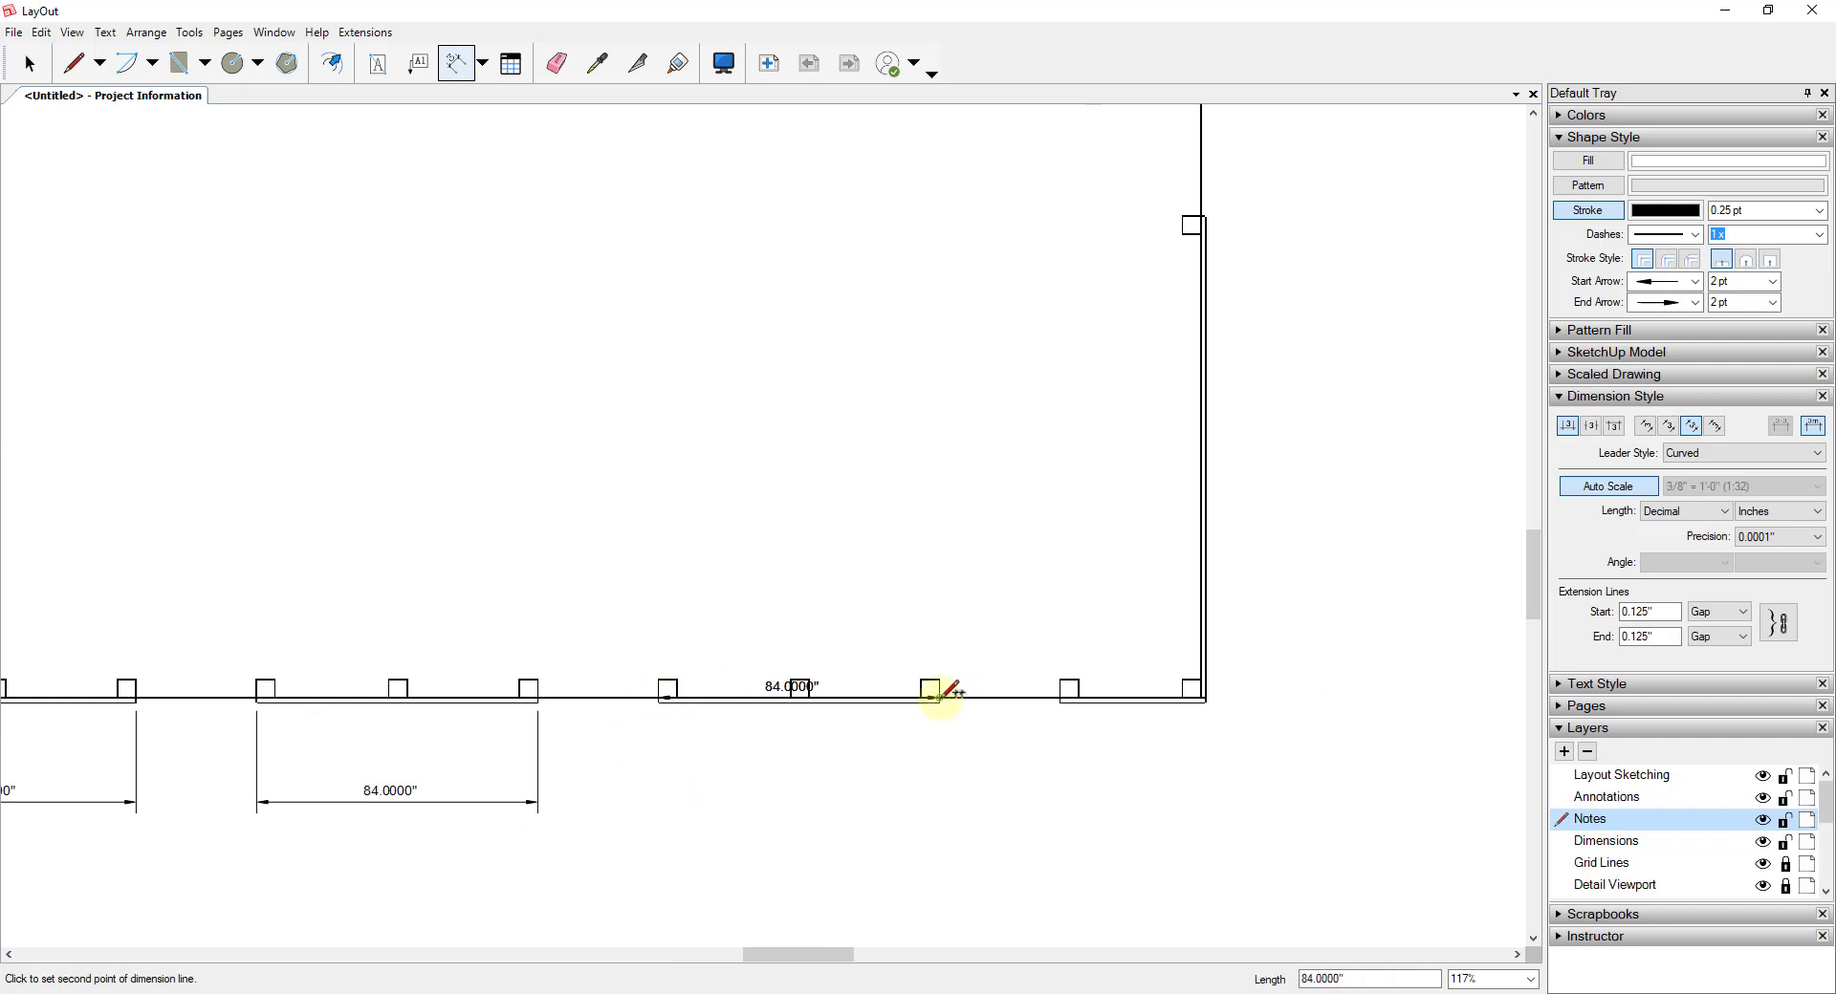
{"action": "left_click", "coordinate": [939, 697]}
{"action": "left_click", "coordinate": [939, 697]}
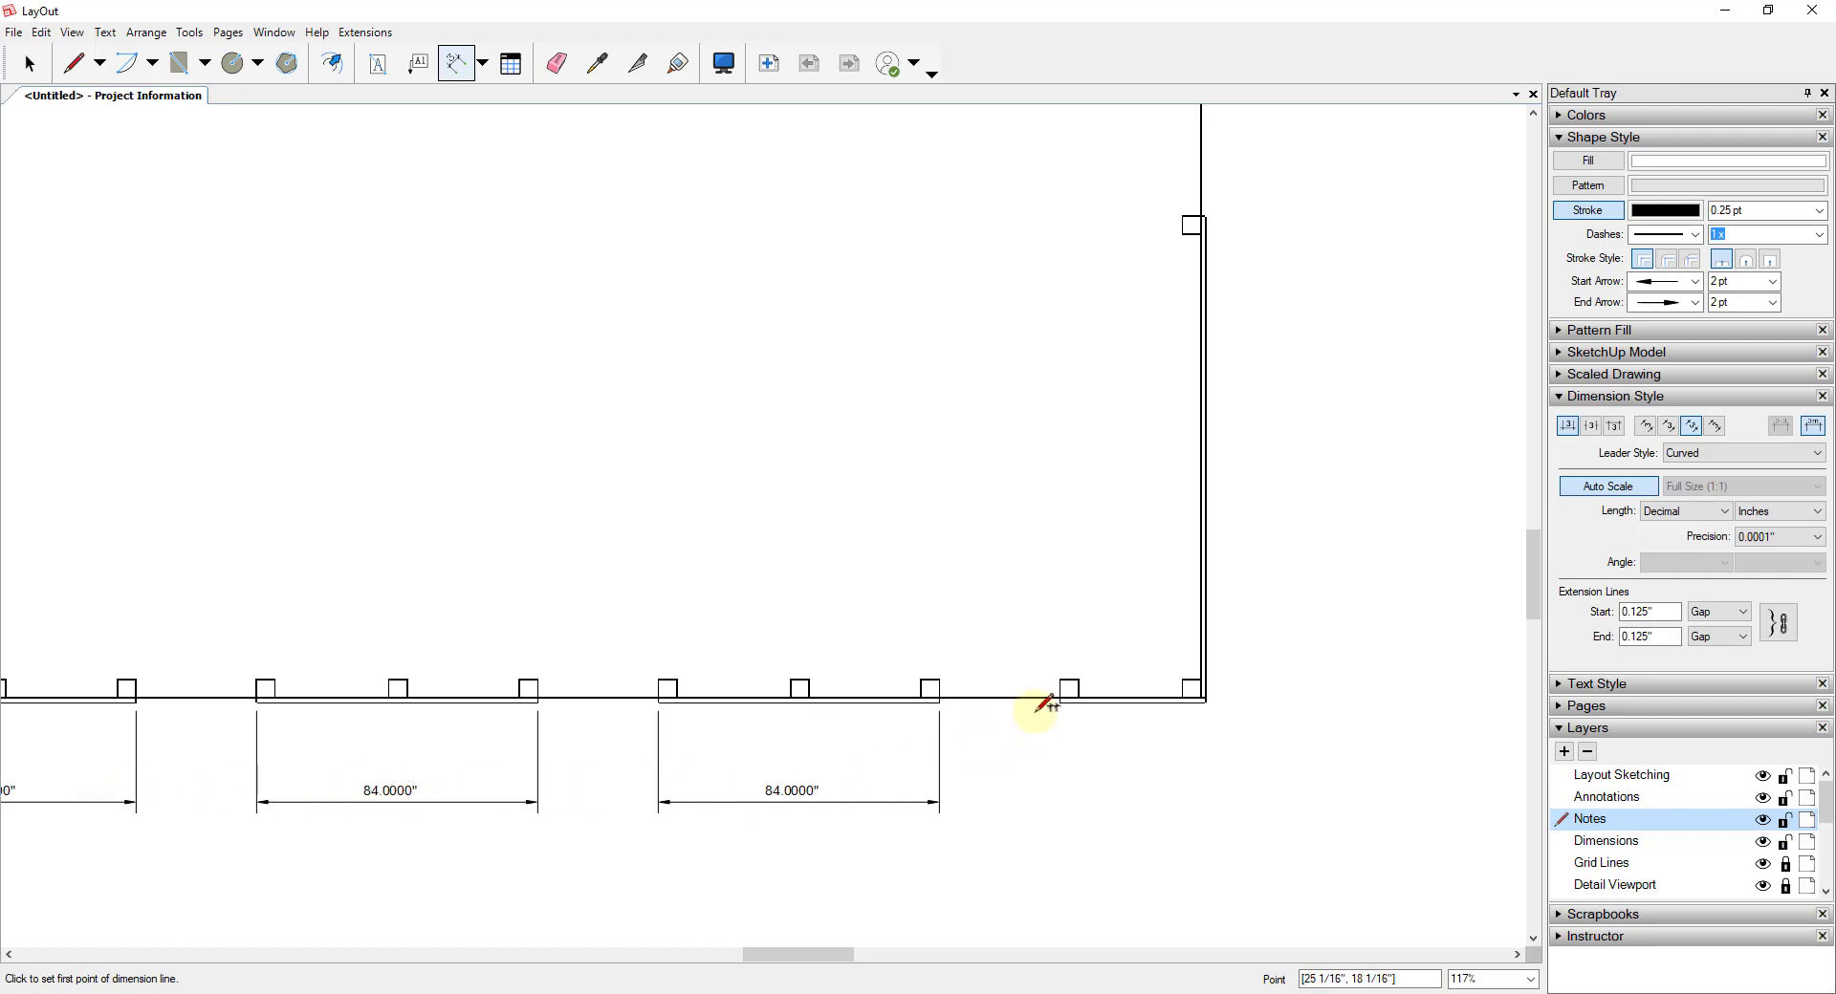
Step: Dimension the last short segment of the lower wall up to the right corner, with the dimension line below the wall
{"action": "left_click", "coordinate": [1069, 686]}
{"action": "left_click", "coordinate": [1195, 691]}
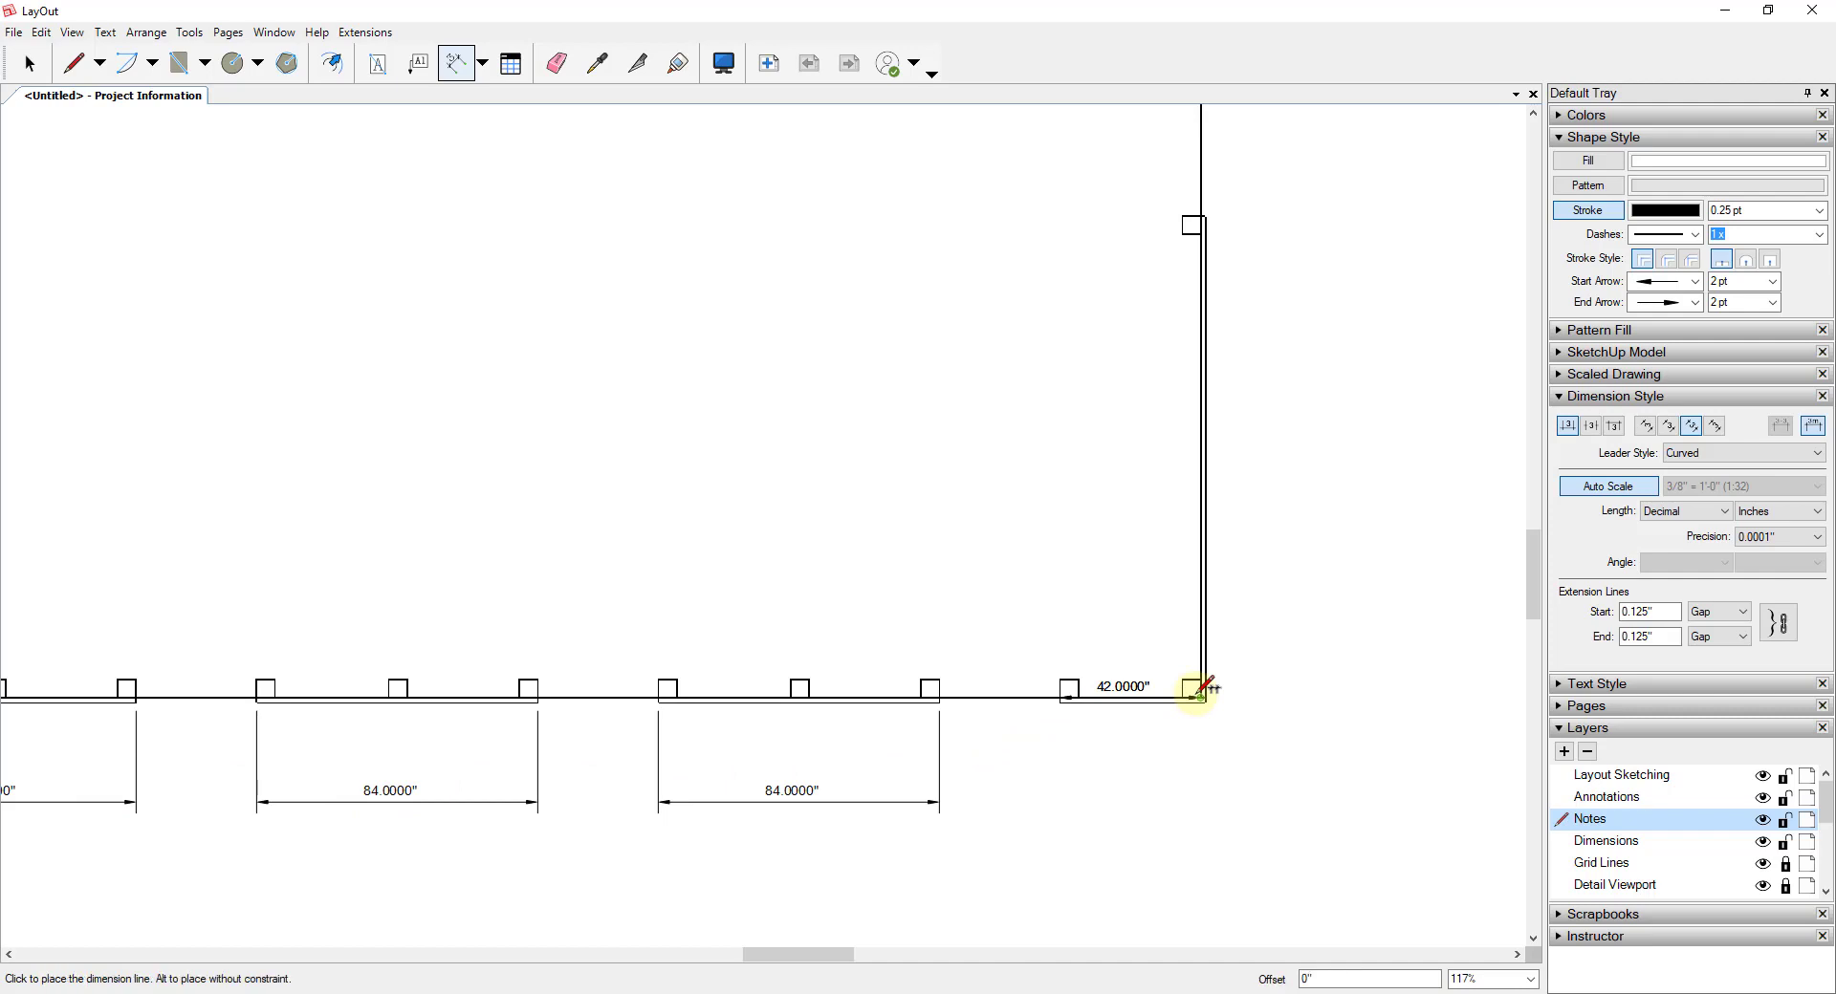
{"action": "left_click", "coordinate": [1195, 690]}
{"action": "scroll", "coordinate": [1300, 773], "scroll_direction": "down", "scroll_amount": 3}
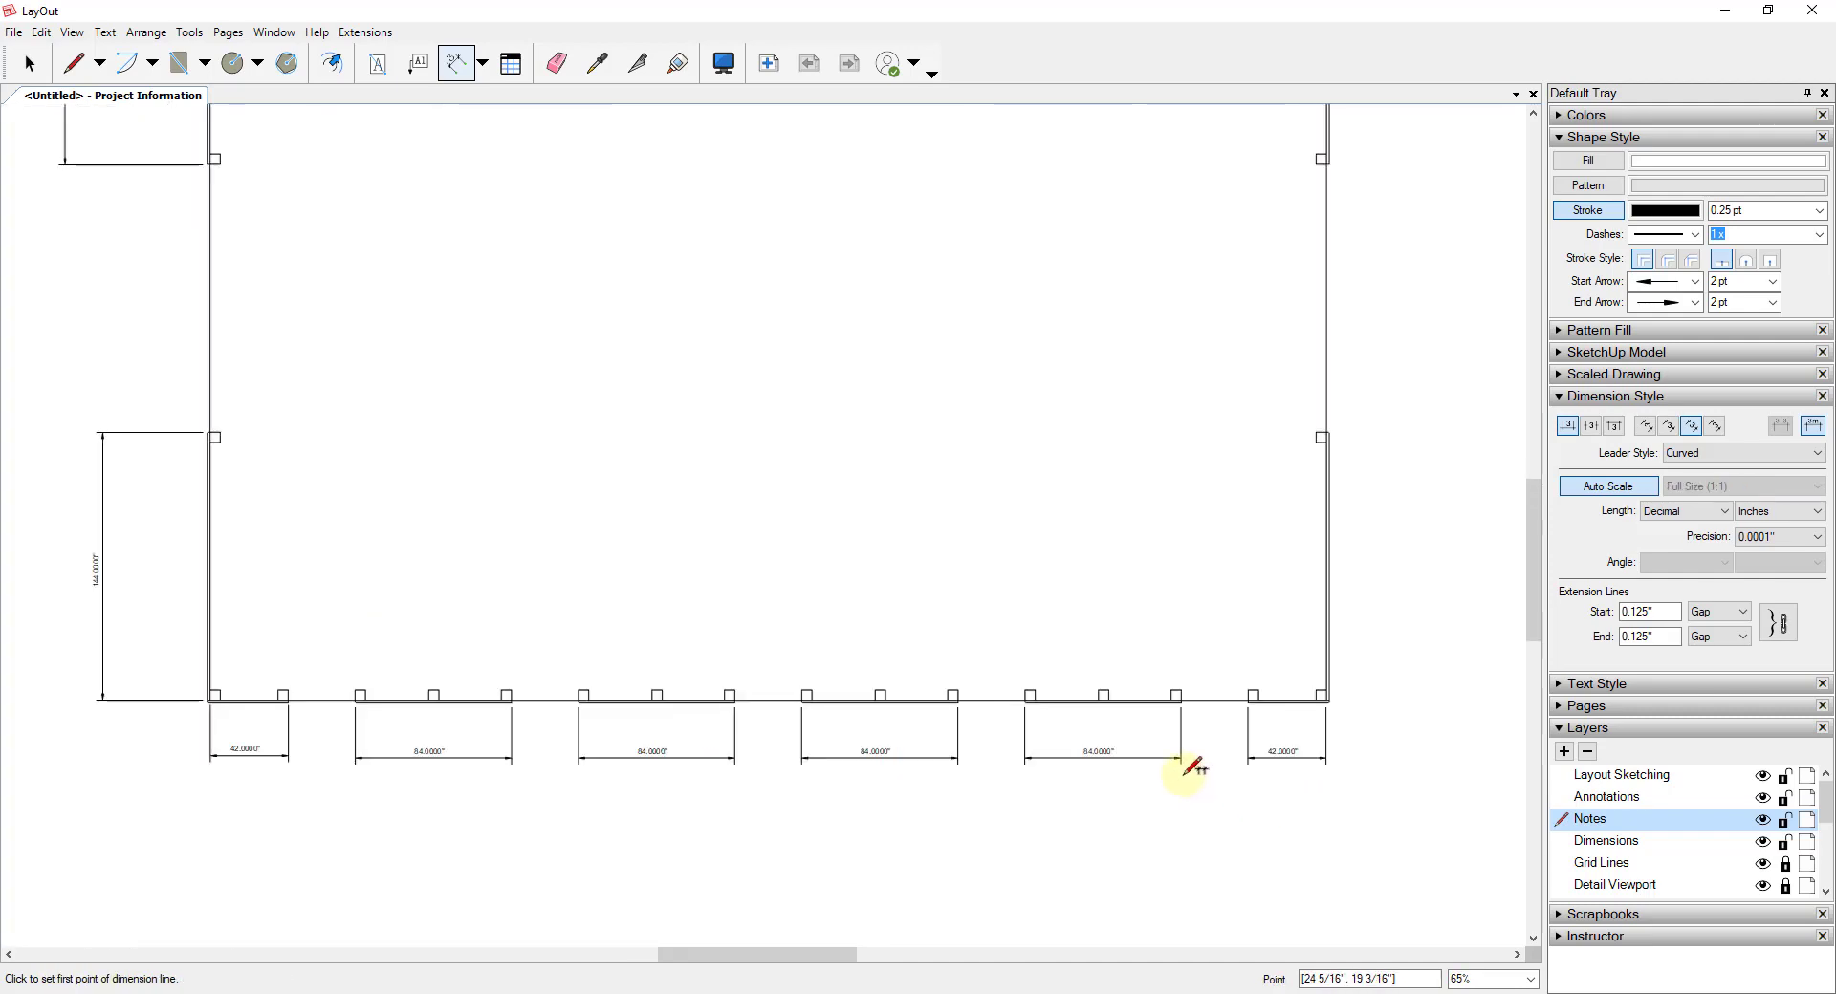
Step: Dimension the openings between the lower wall's segments, placing the dimension lines above the wall inside the plan
{"action": "scroll", "coordinate": [1147, 561], "scroll_direction": "down", "scroll_amount": 1}
{"action": "scroll", "coordinate": [513, 684], "scroll_direction": "down", "scroll_amount": 3}
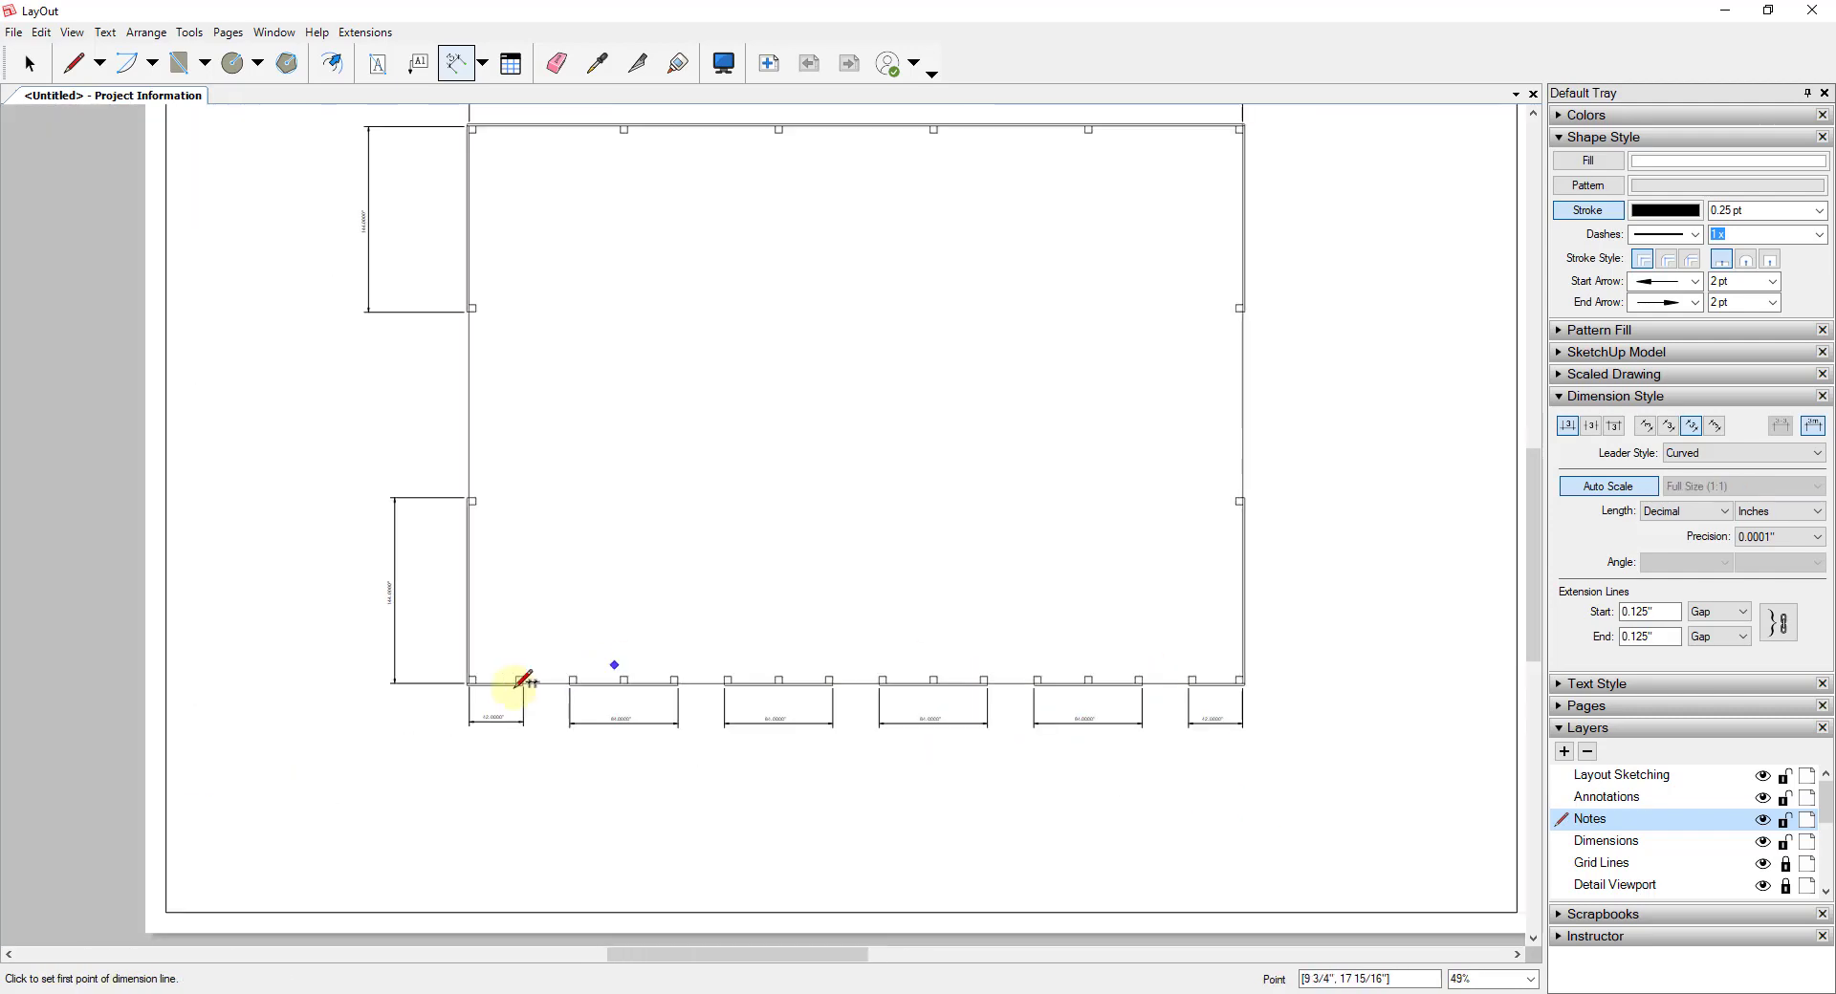
{"action": "scroll", "coordinate": [520, 680], "scroll_direction": "up", "scroll_amount": 5}
{"action": "left_click", "coordinate": [522, 681]}
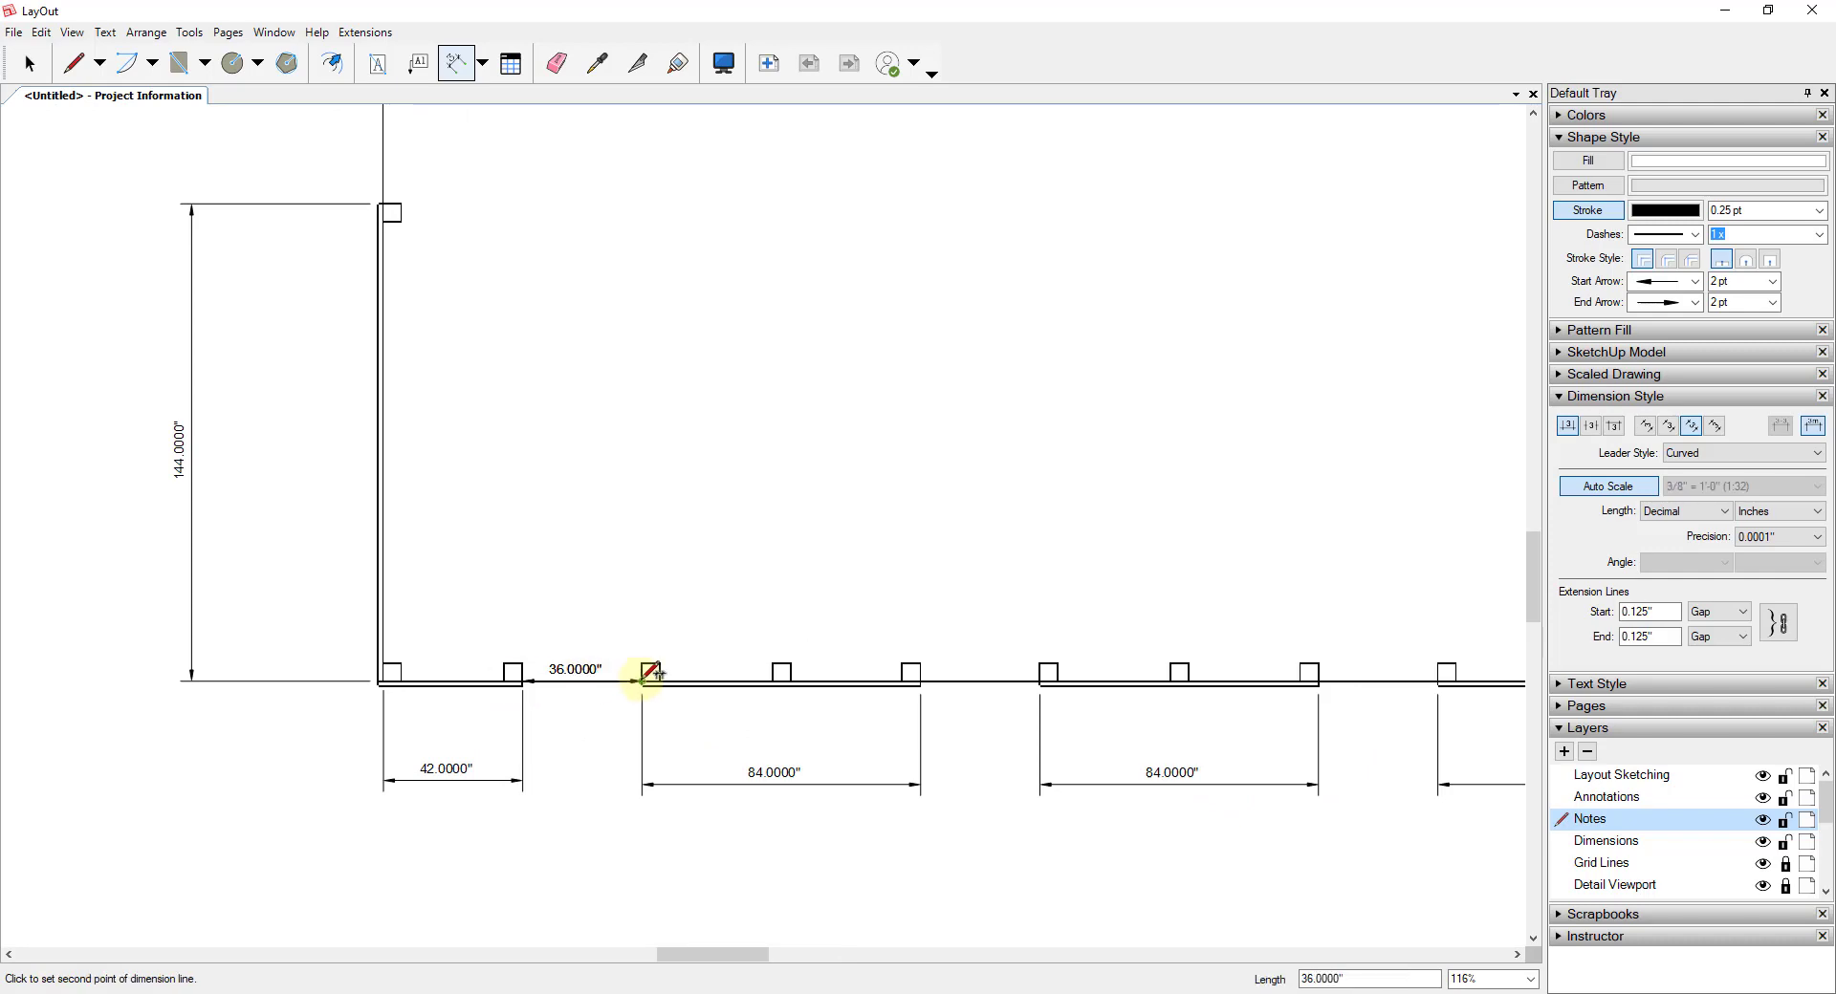
{"action": "left_click", "coordinate": [641, 680]}
{"action": "left_click", "coordinate": [642, 578]}
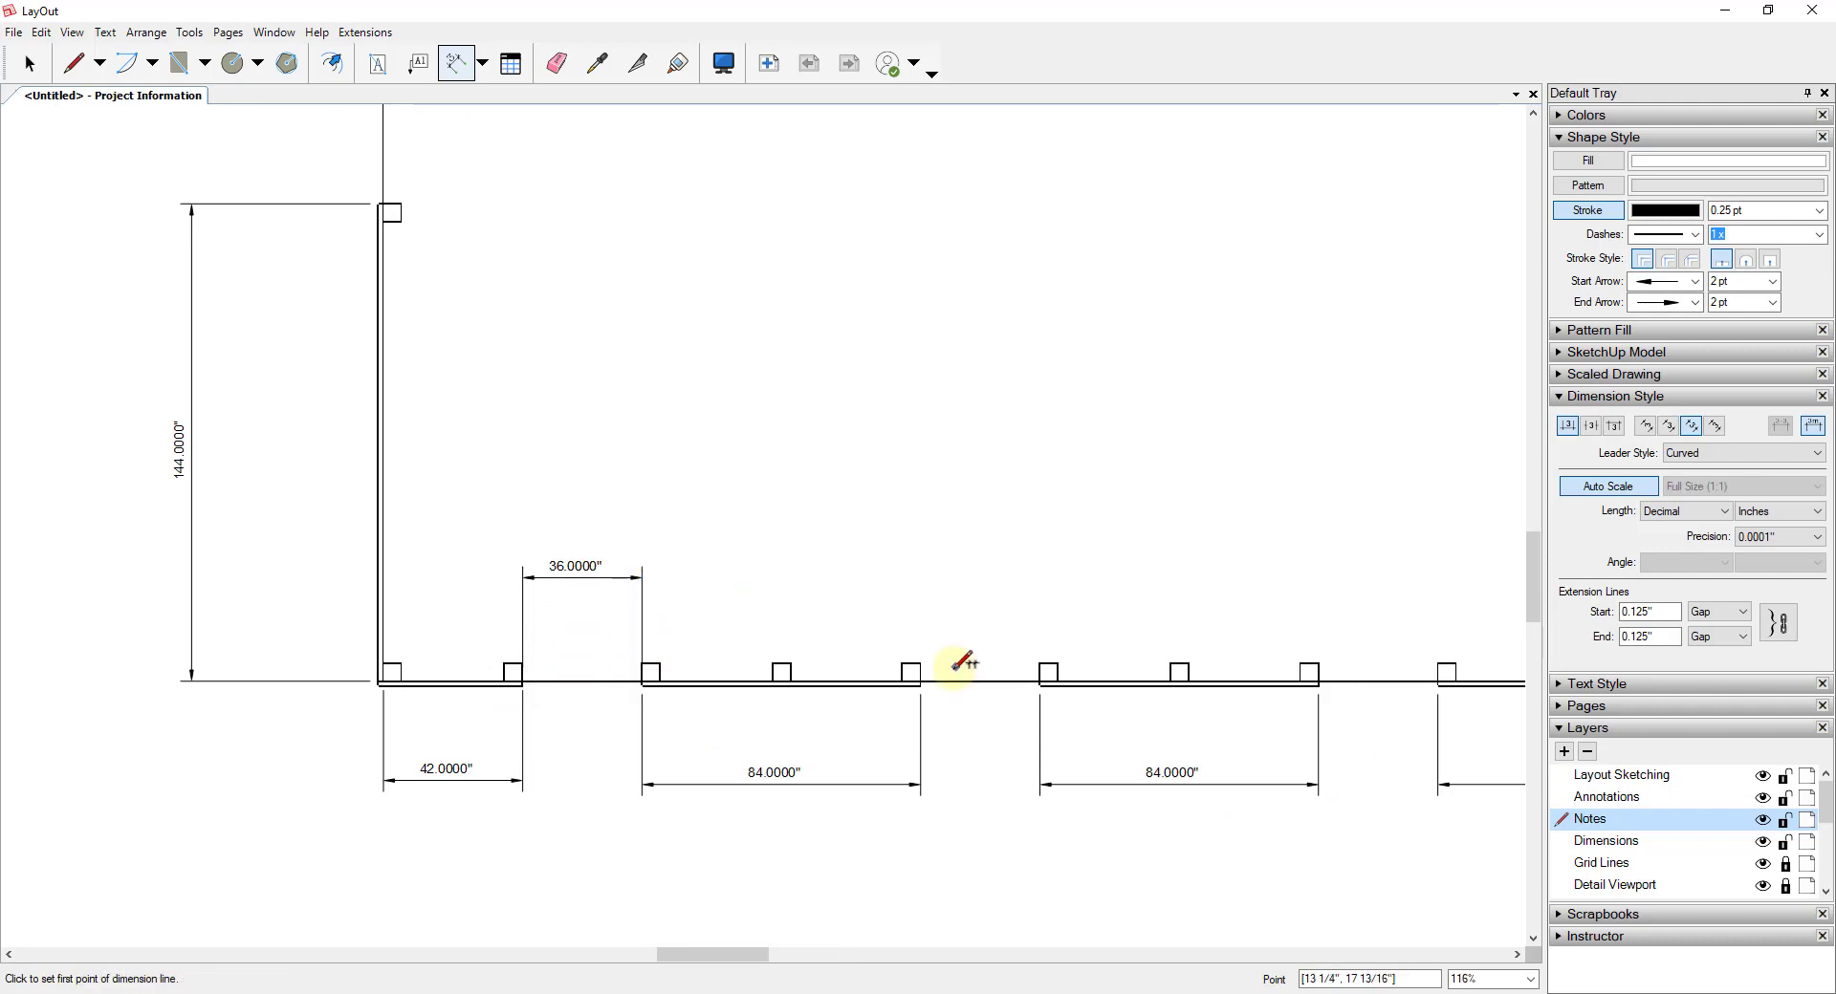
{"action": "left_click", "coordinate": [921, 681]}
{"action": "left_click", "coordinate": [1039, 680]}
{"action": "left_click", "coordinate": [1042, 575]}
{"action": "scroll", "coordinate": [1300, 627], "scroll_direction": "down", "scroll_amount": 1}
{"action": "scroll", "coordinate": [1300, 627], "scroll_direction": "down", "scroll_amount": 2}
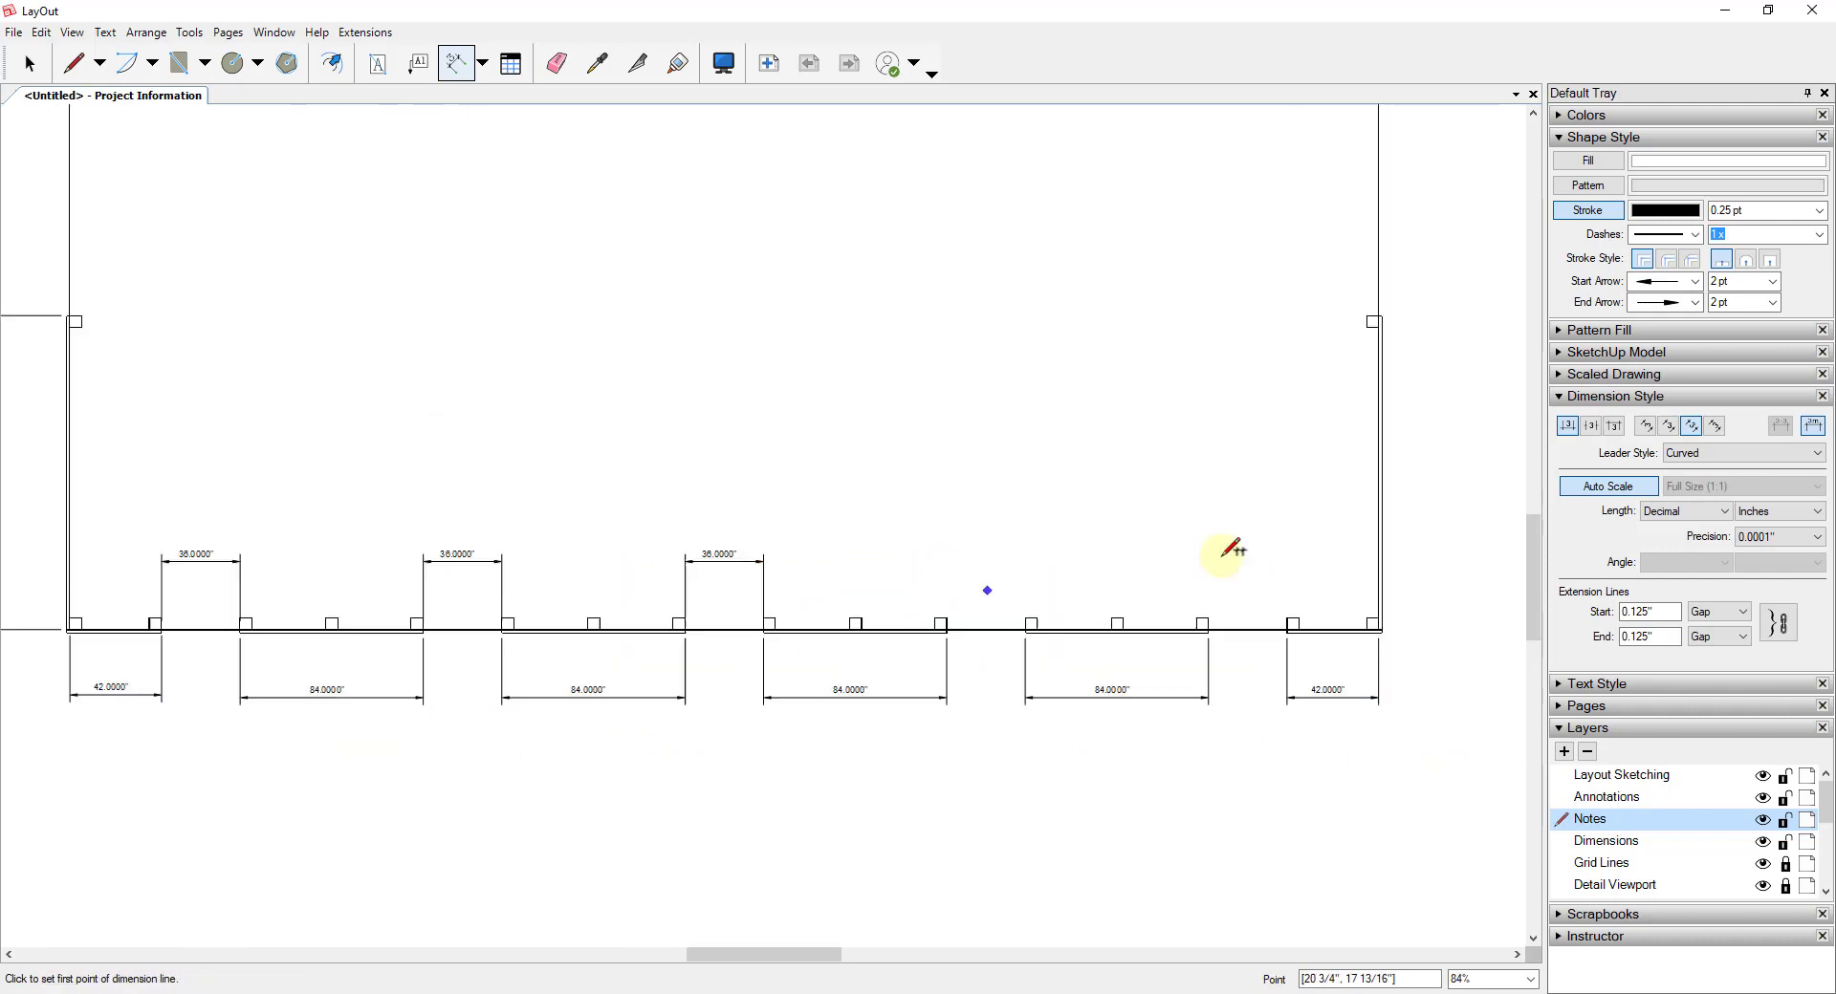
Step: Select all the left-side and lower wall dimensions and move them to the Dimensions layer
{"action": "key", "text": "space"}
{"action": "key", "text": "ctrl+shift+e"}
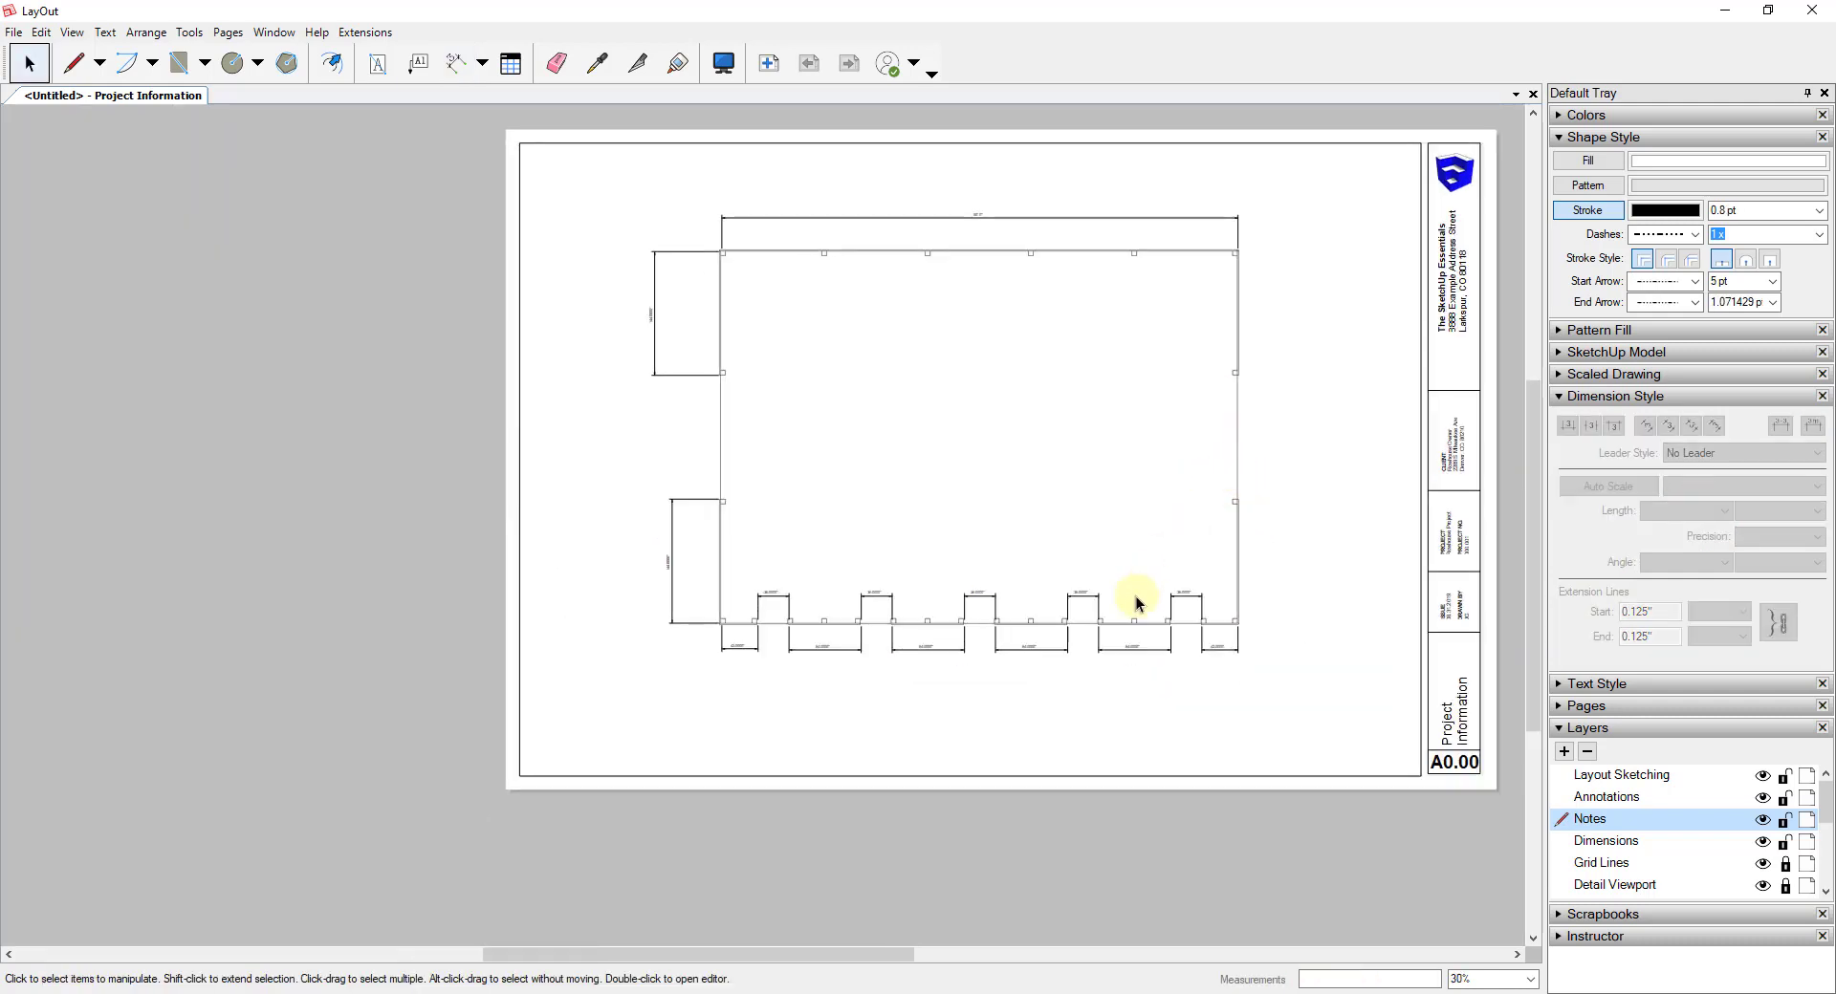
{"action": "scroll", "coordinate": [1300, 329], "scroll_direction": "up", "scroll_amount": 1}
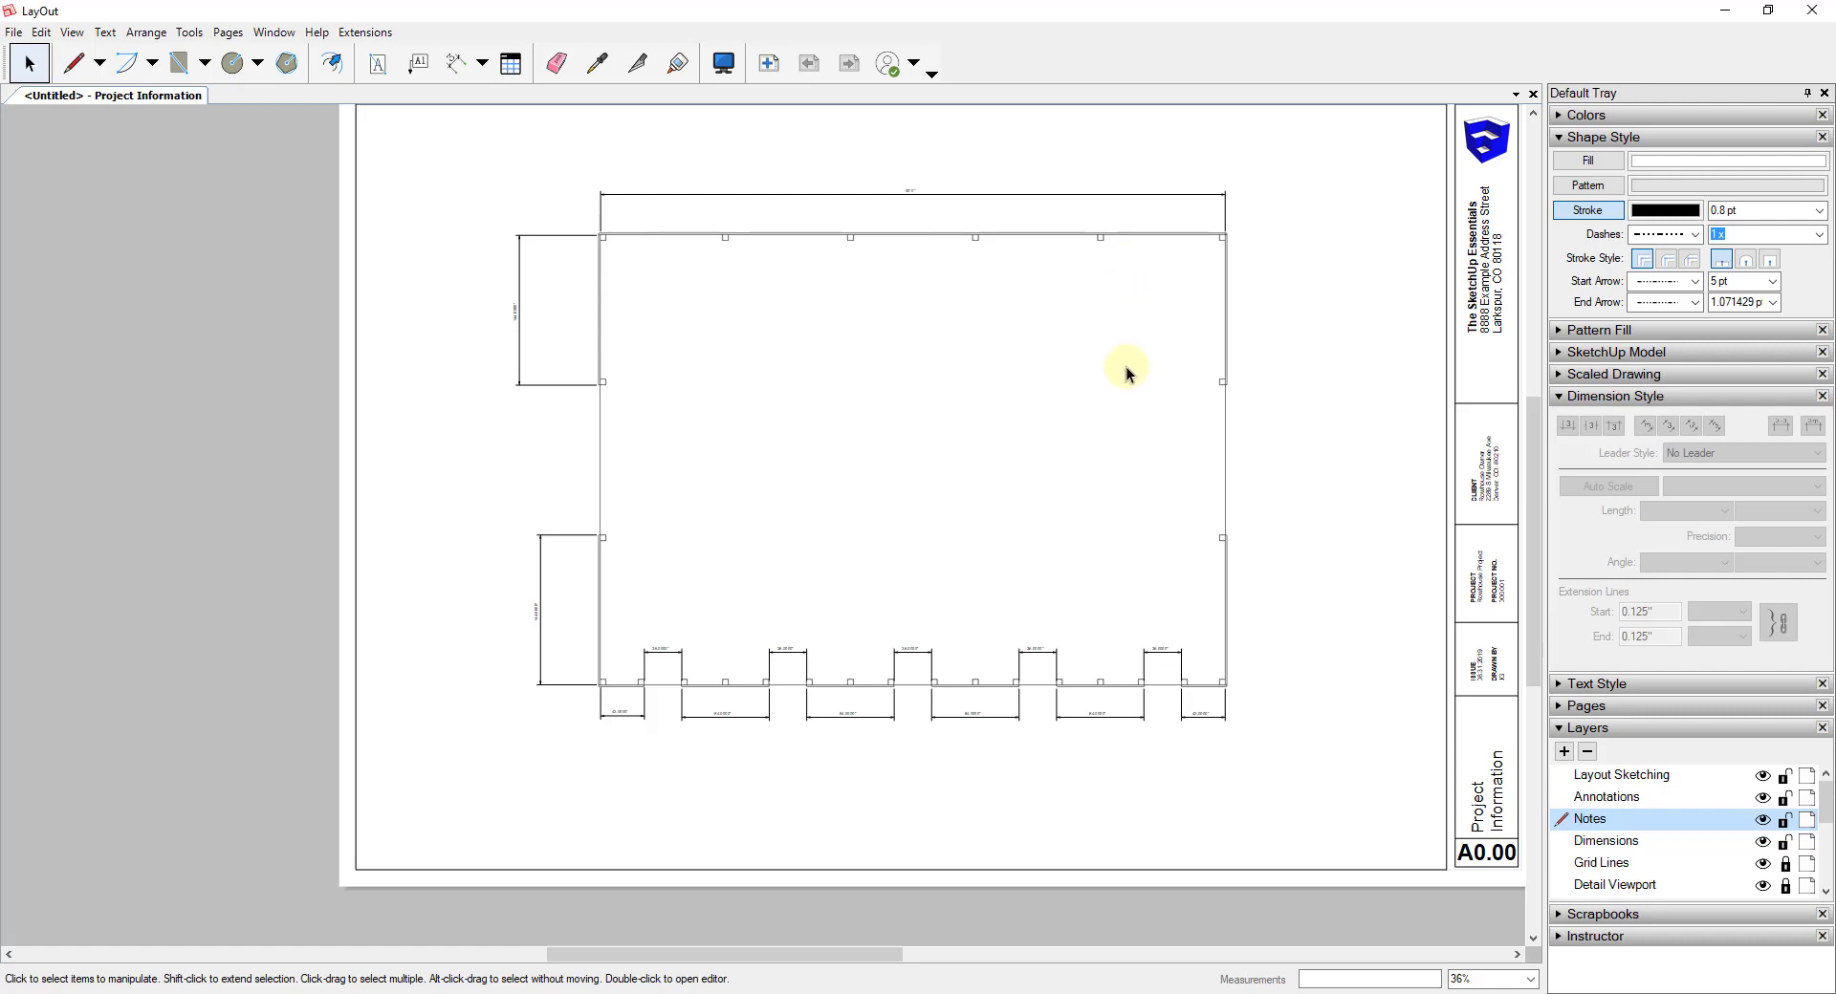
{"action": "mouse_move", "coordinate": [1126, 373]}
{"action": "middle_mouse_down"}
{"action": "mouse_move", "coordinate": [1041, 421]}
{"action": "mouse_move", "coordinate": [1059, 402]}
{"action": "middle_mouse_up"}
{"action": "scroll", "coordinate": [1097, 421], "scroll_direction": "down", "scroll_amount": 1}
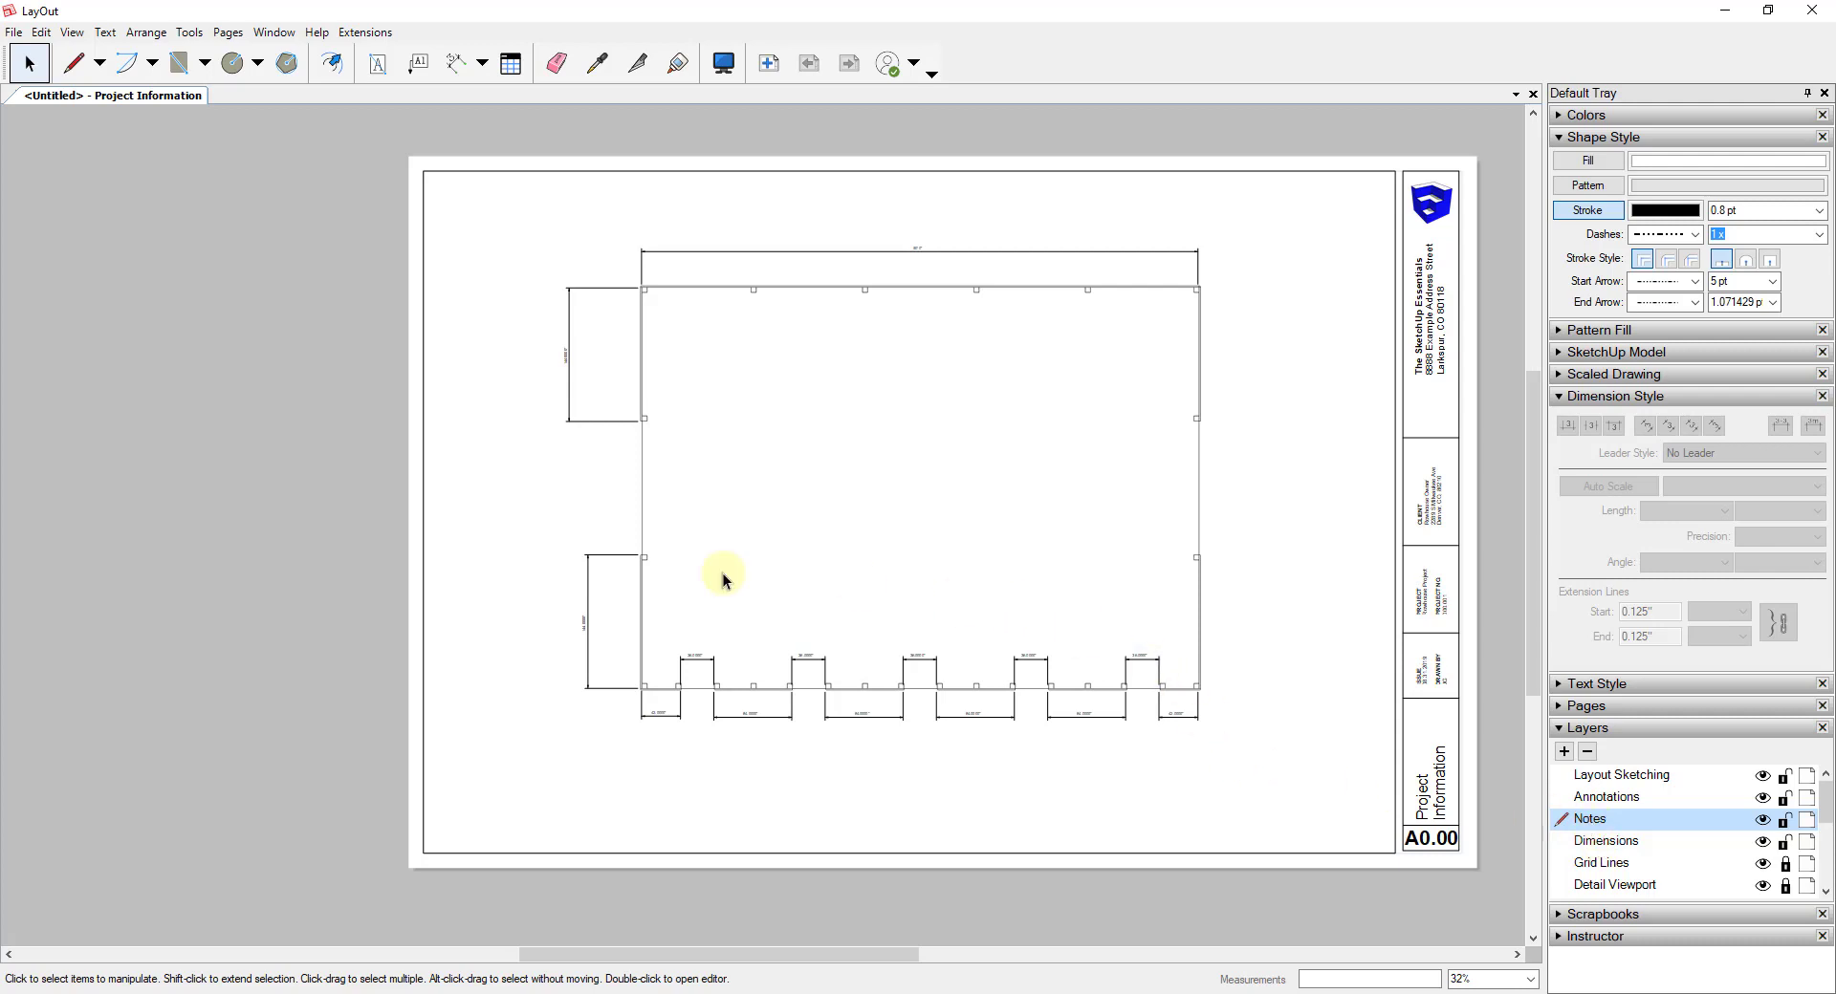
{"action": "mouse_move", "coordinate": [539, 522]}
{"action": "left_mouse_down"}
{"action": "mouse_move", "coordinate": [909, 717]}
{"action": "mouse_move", "coordinate": [1345, 819]}
{"action": "left_mouse_up"}
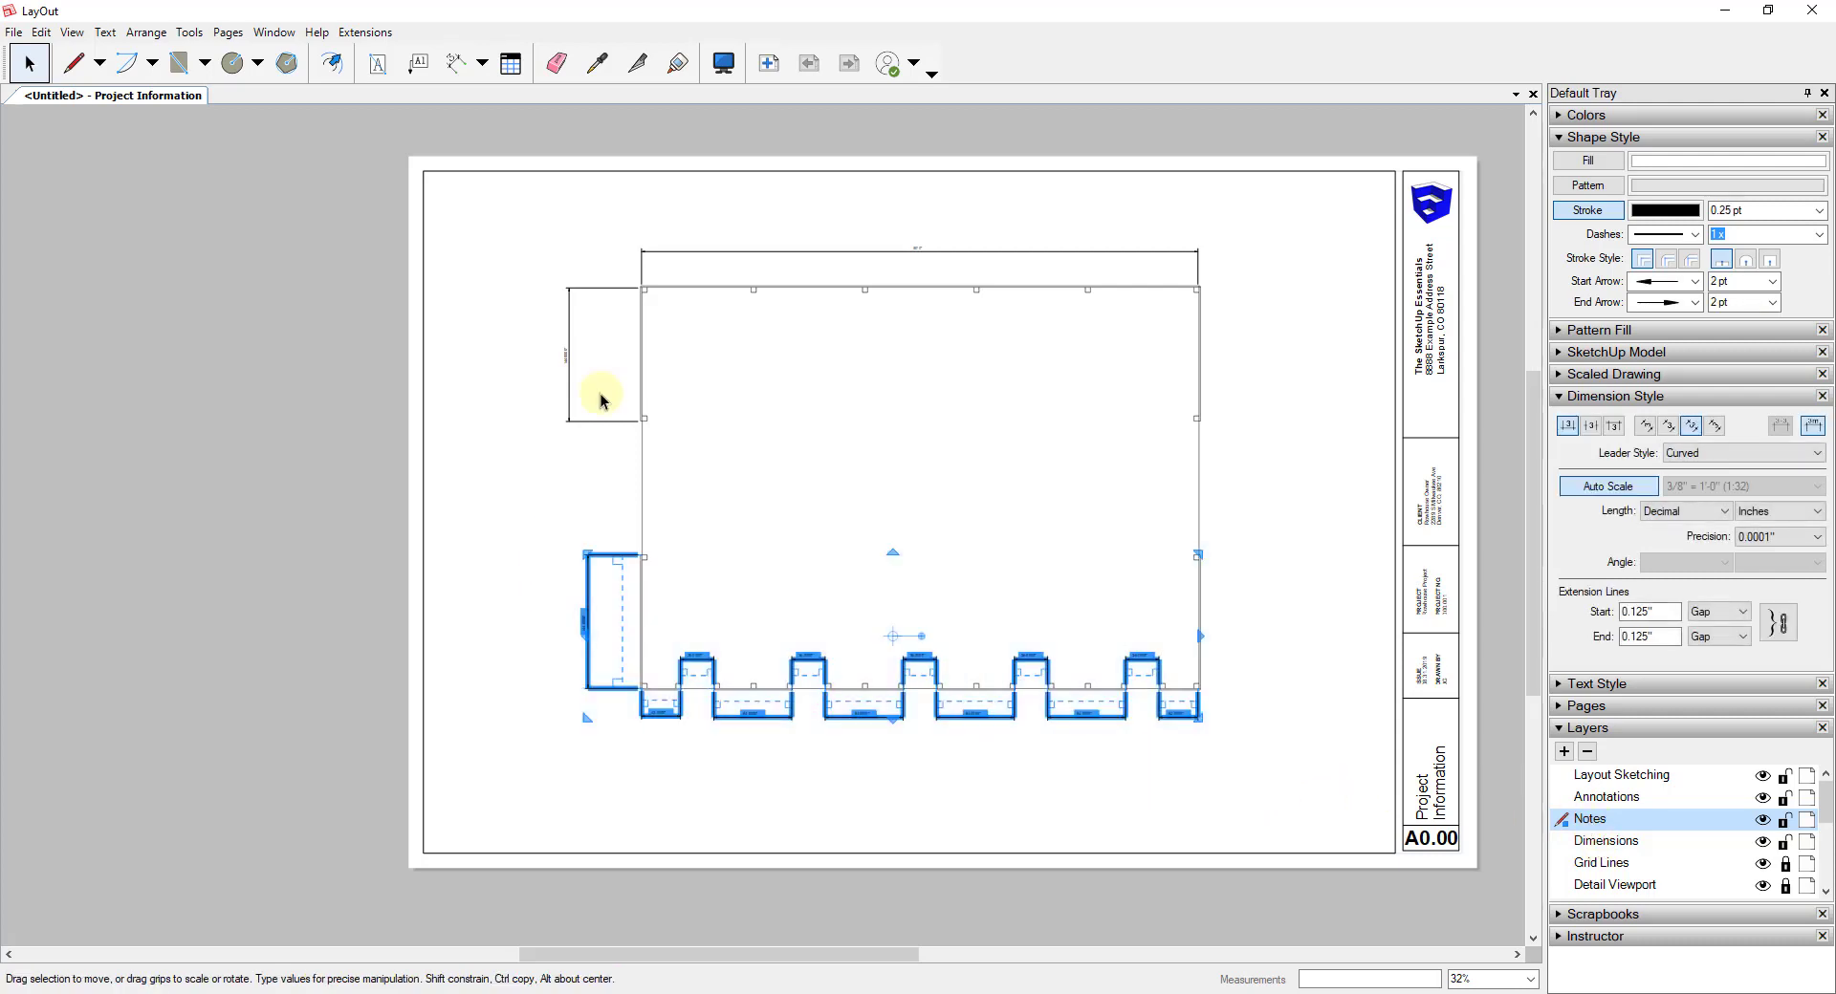
{"action": "left_click_drag", "start_coordinate": [506, 239], "coordinate": [669, 502], "text": "shift"}
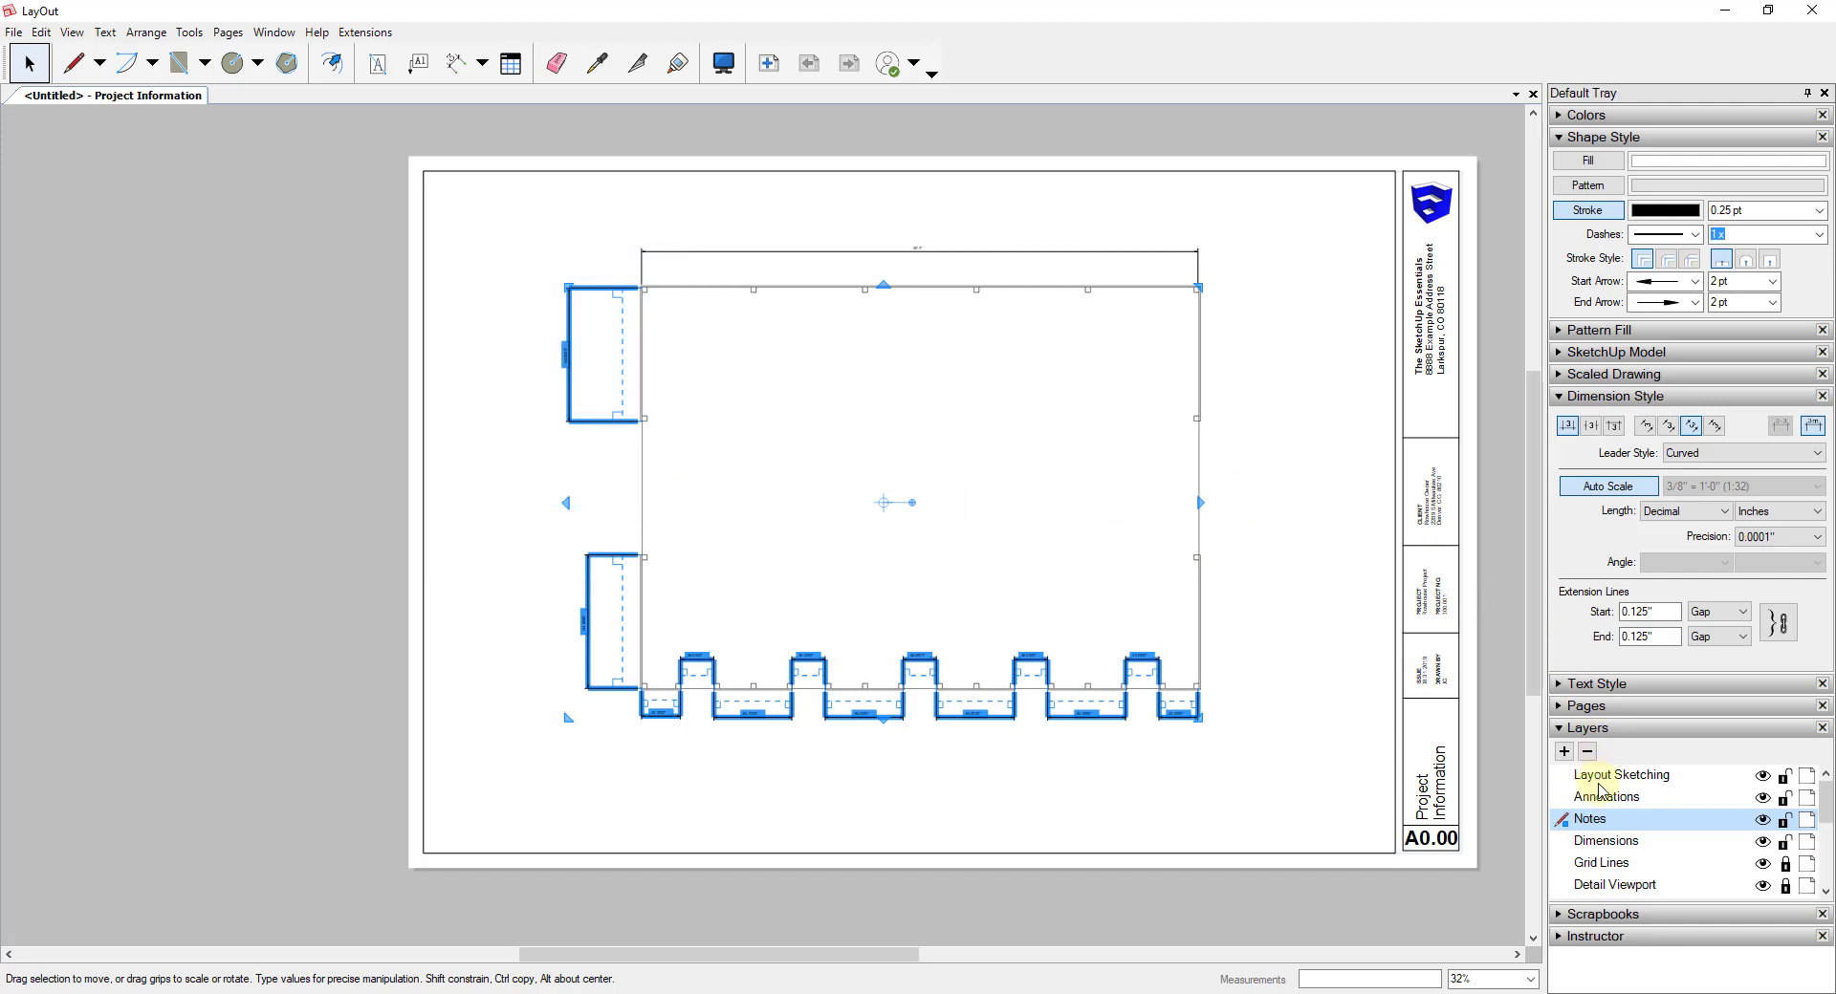
{"action": "right_click", "coordinate": [906, 669]}
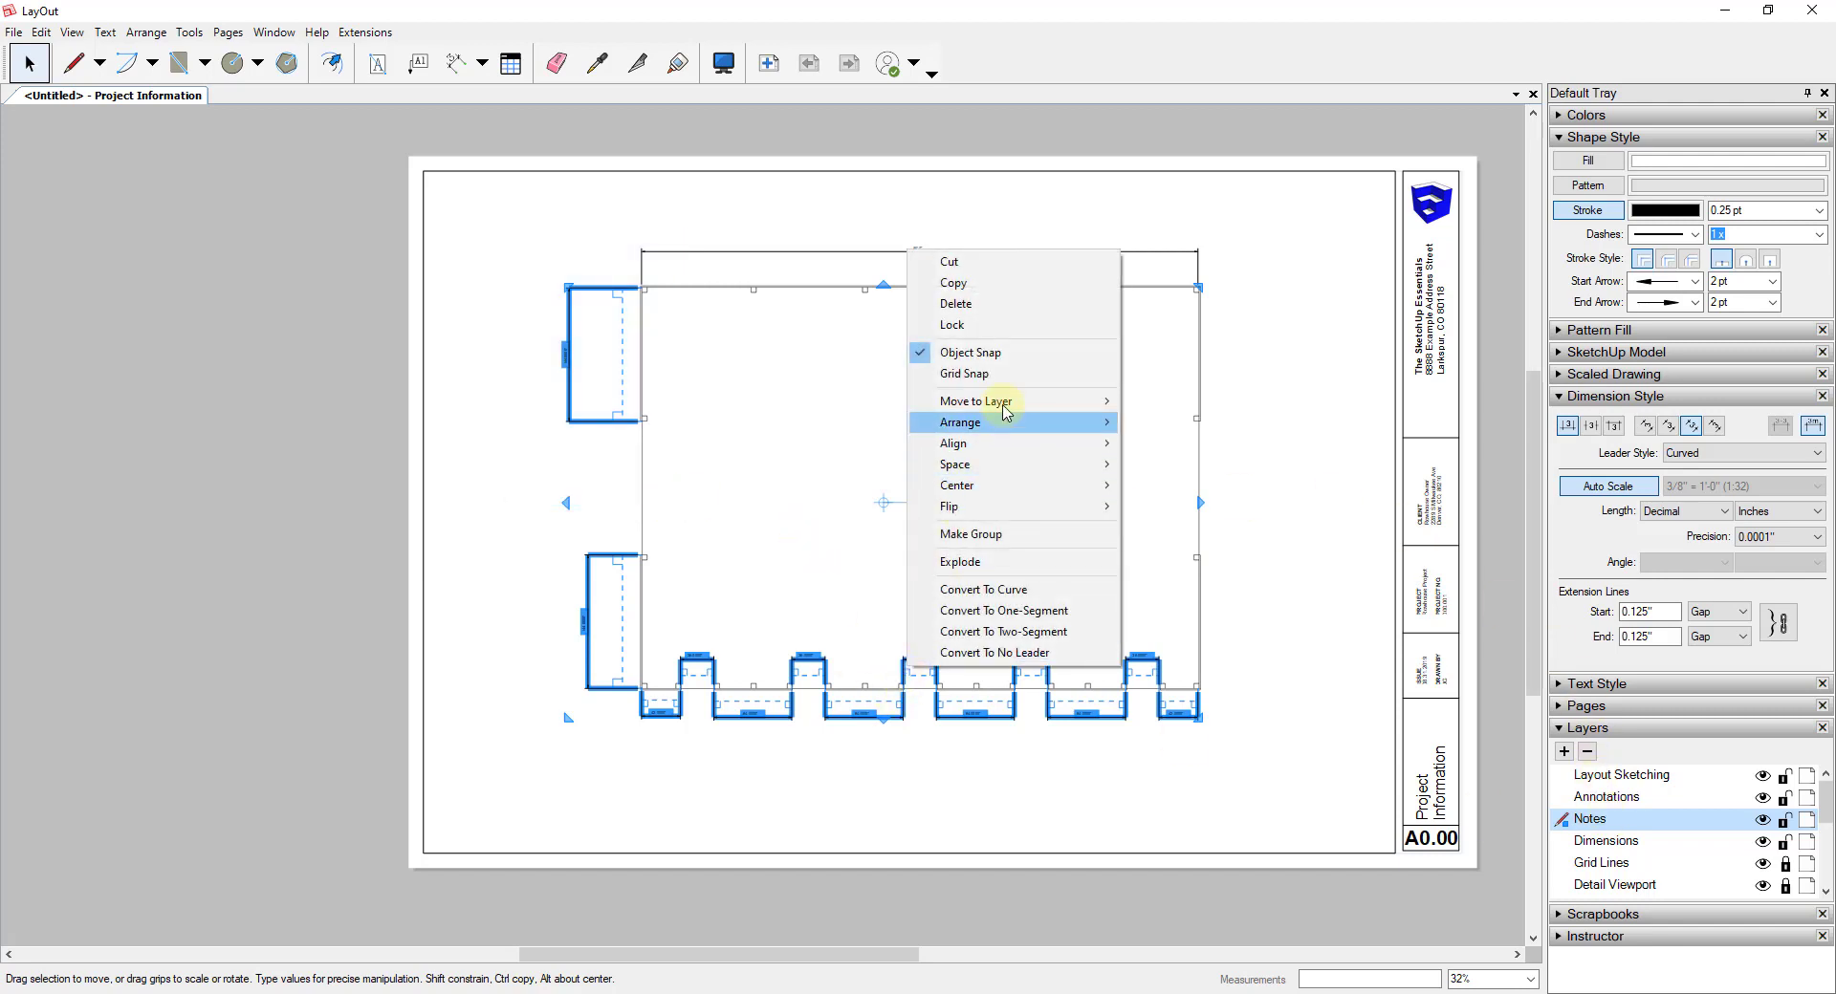
{"action": "mouse_move", "coordinate": [1028, 405]}
{"action": "left_click", "coordinate": [1178, 489]}
{"action": "left_click", "coordinate": [1303, 574]}
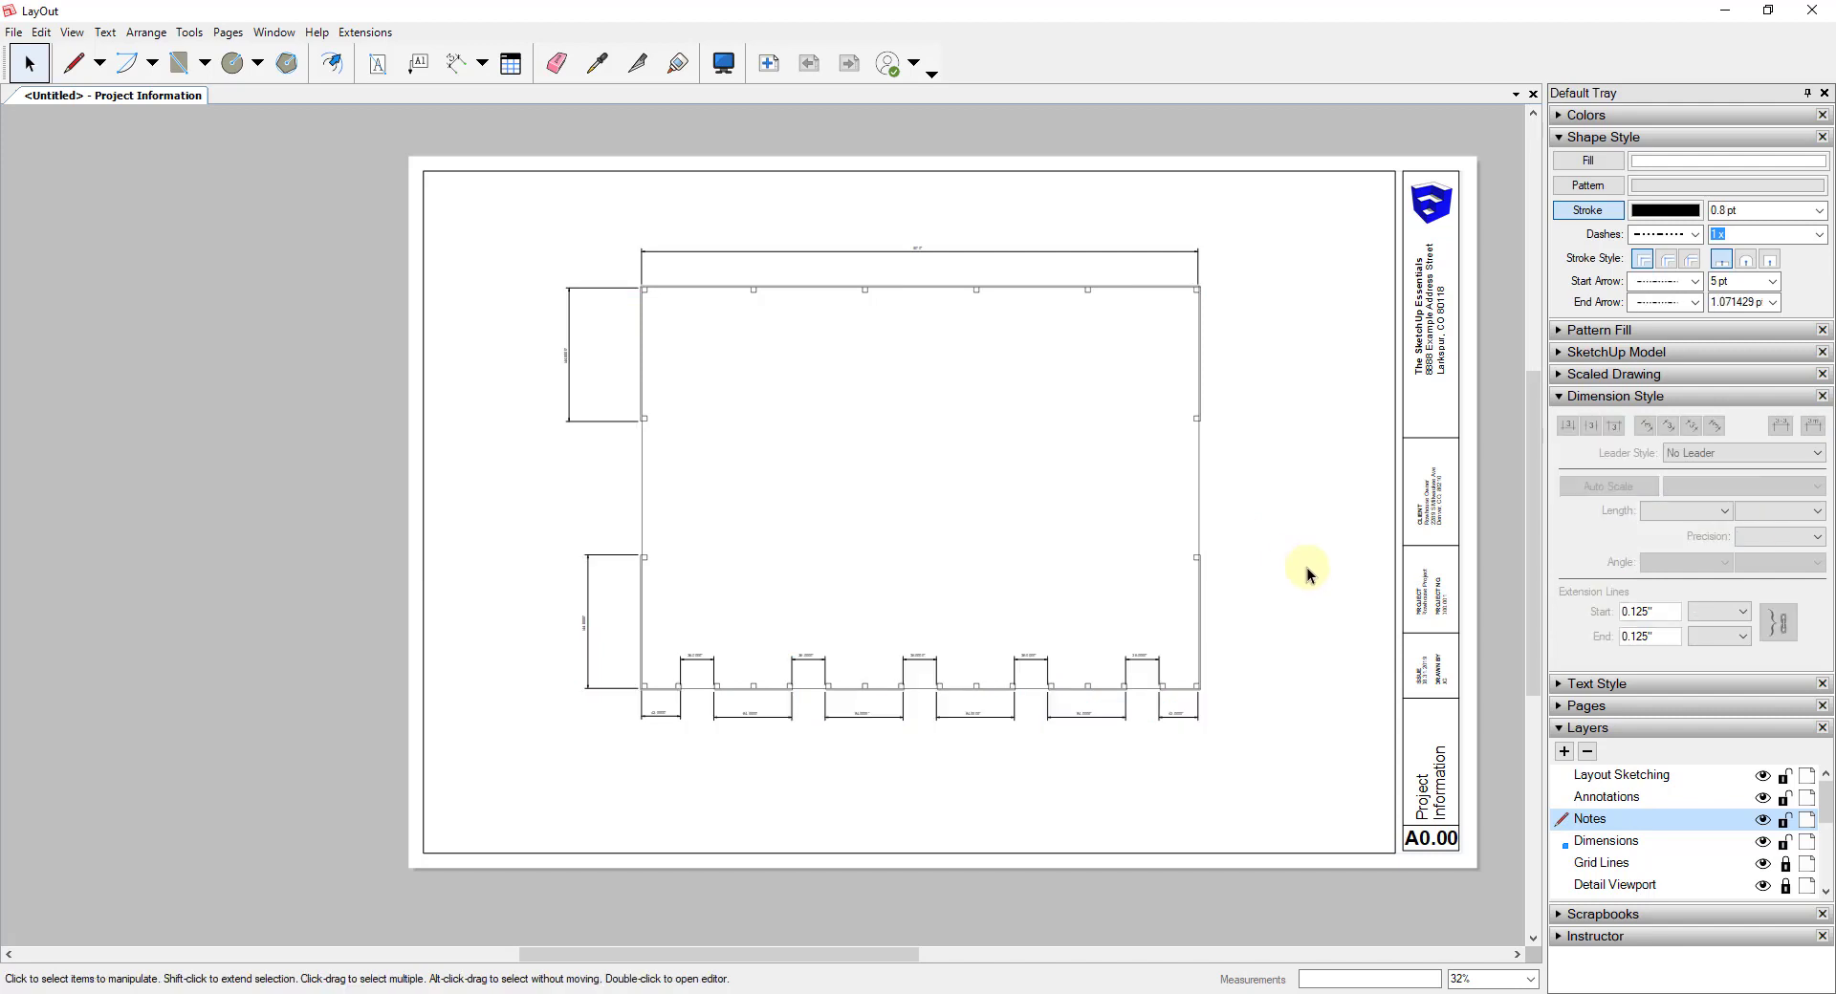
Step: Make the Dimensions layer active and select all entities on it
{"action": "left_click", "coordinate": [1594, 843]}
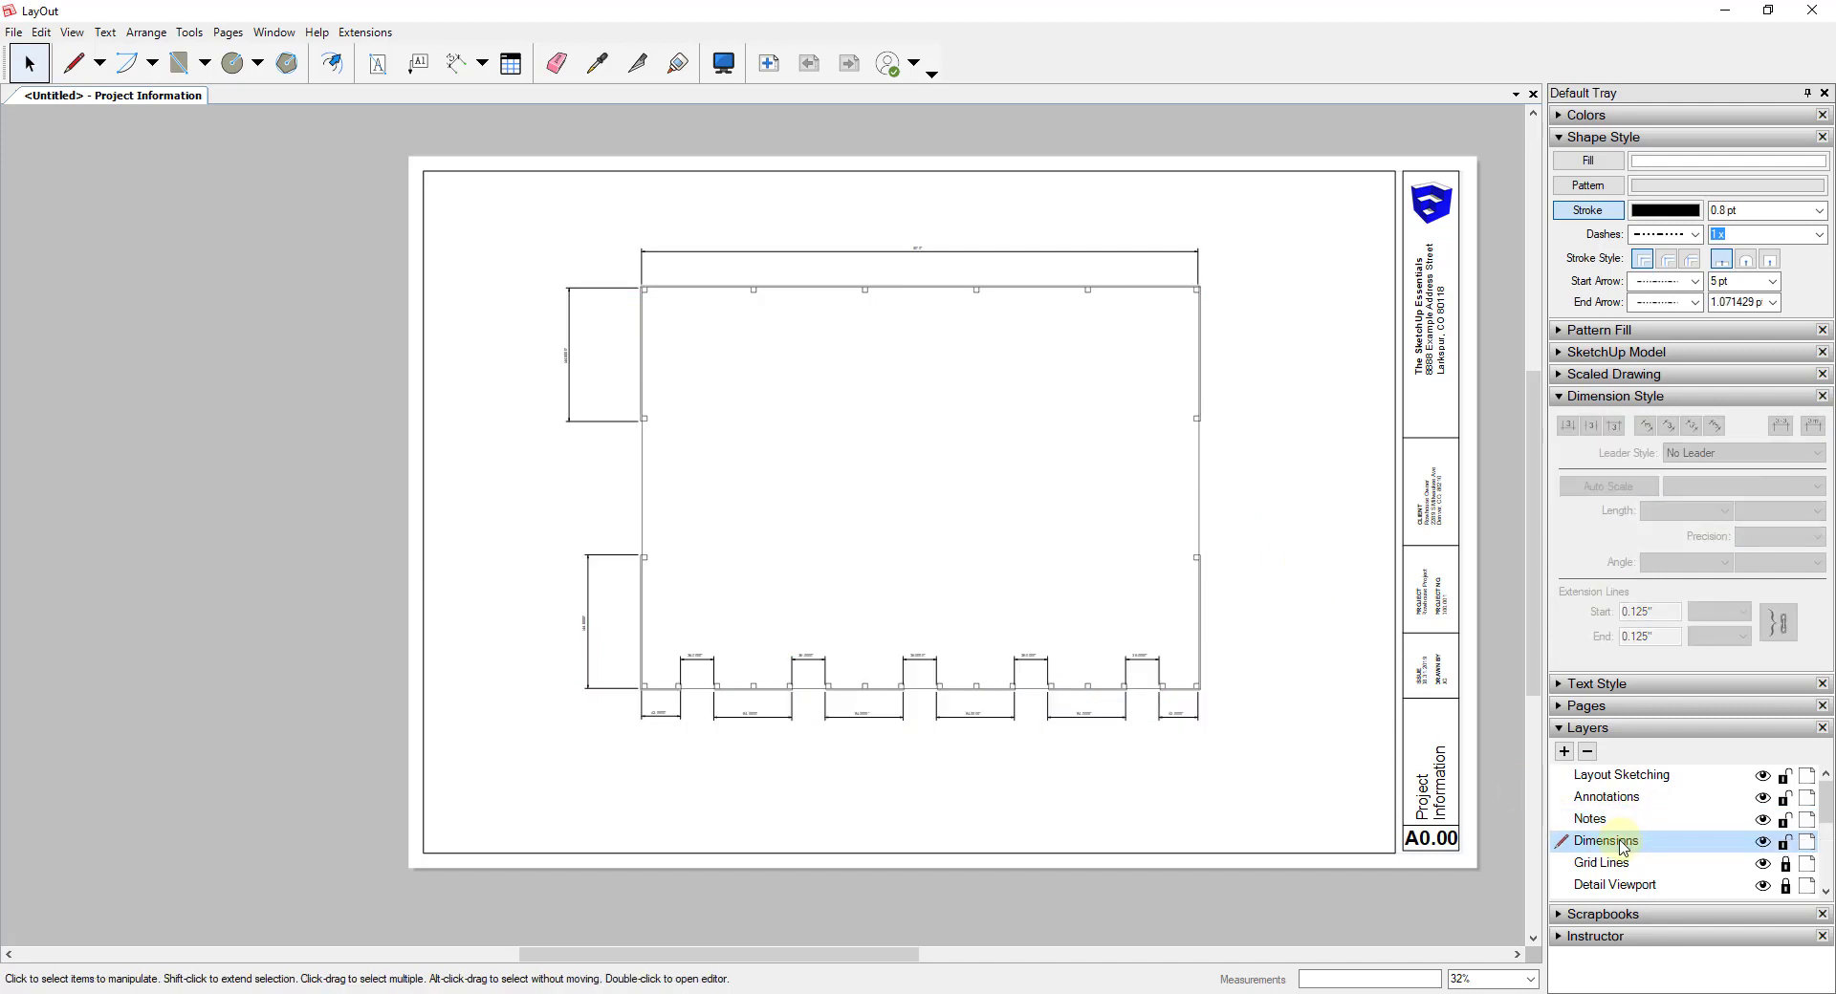
{"action": "right_click", "coordinate": [1592, 847]}
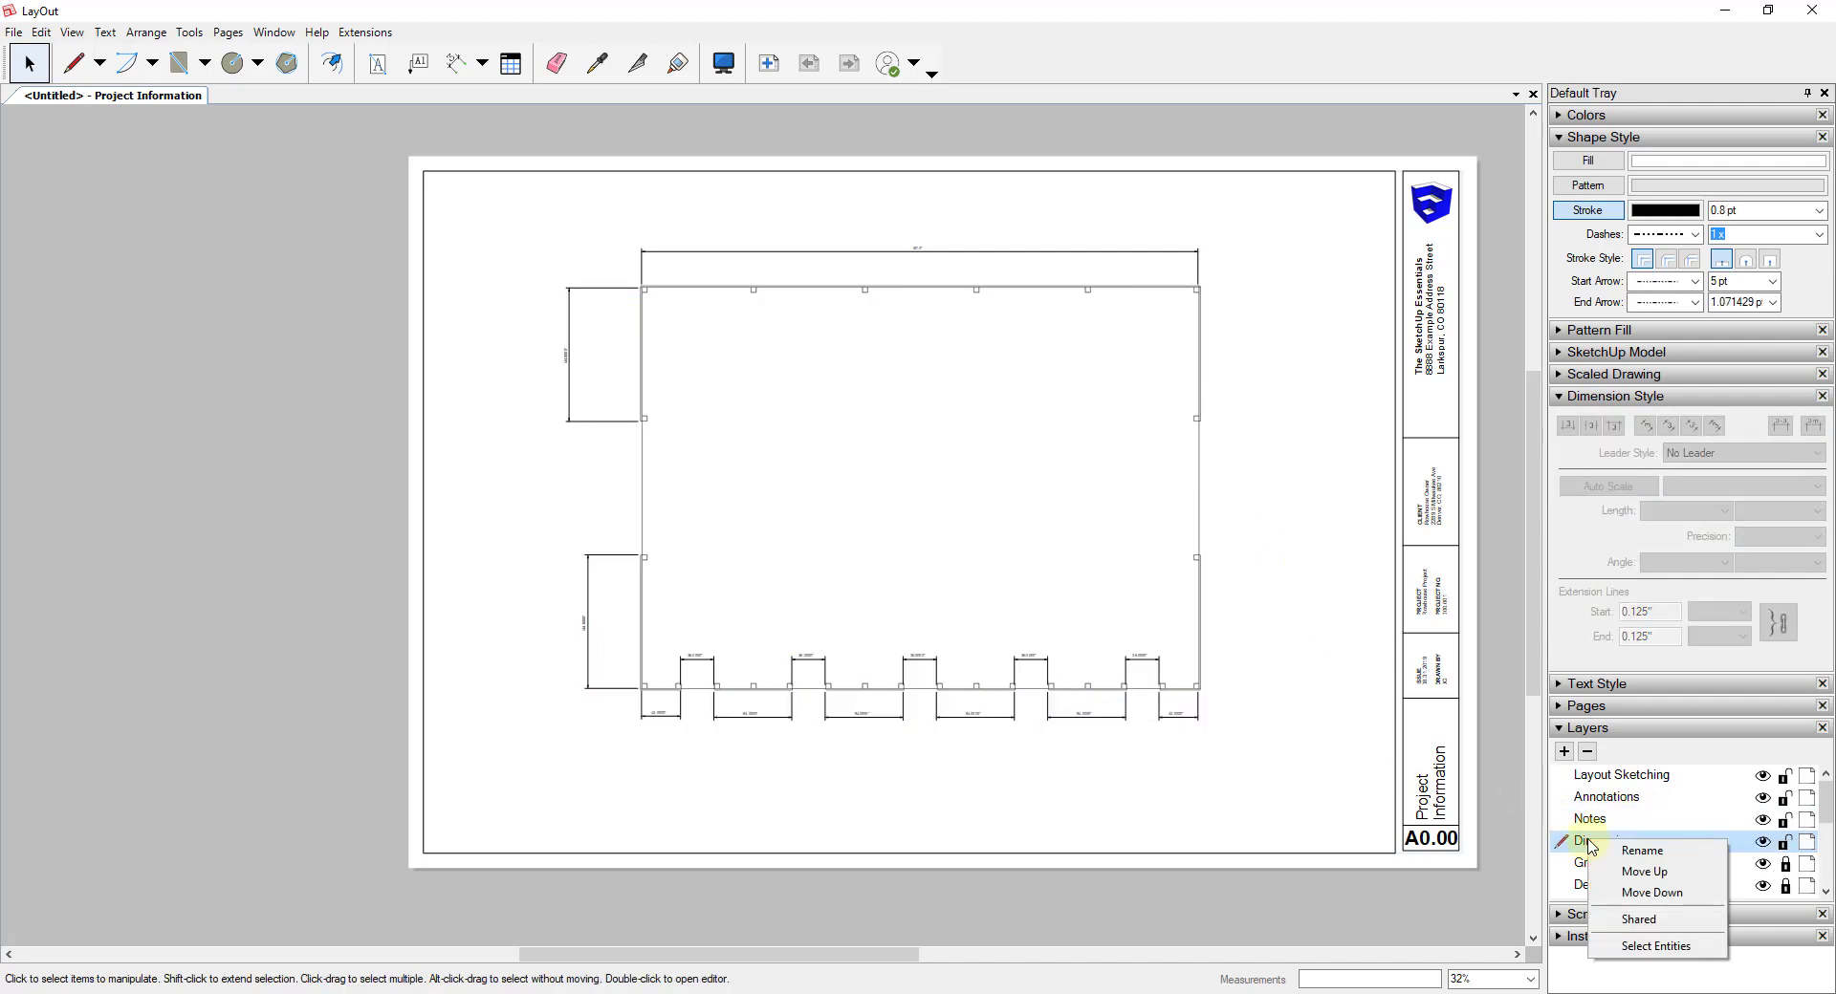
{"action": "left_click", "coordinate": [1656, 947]}
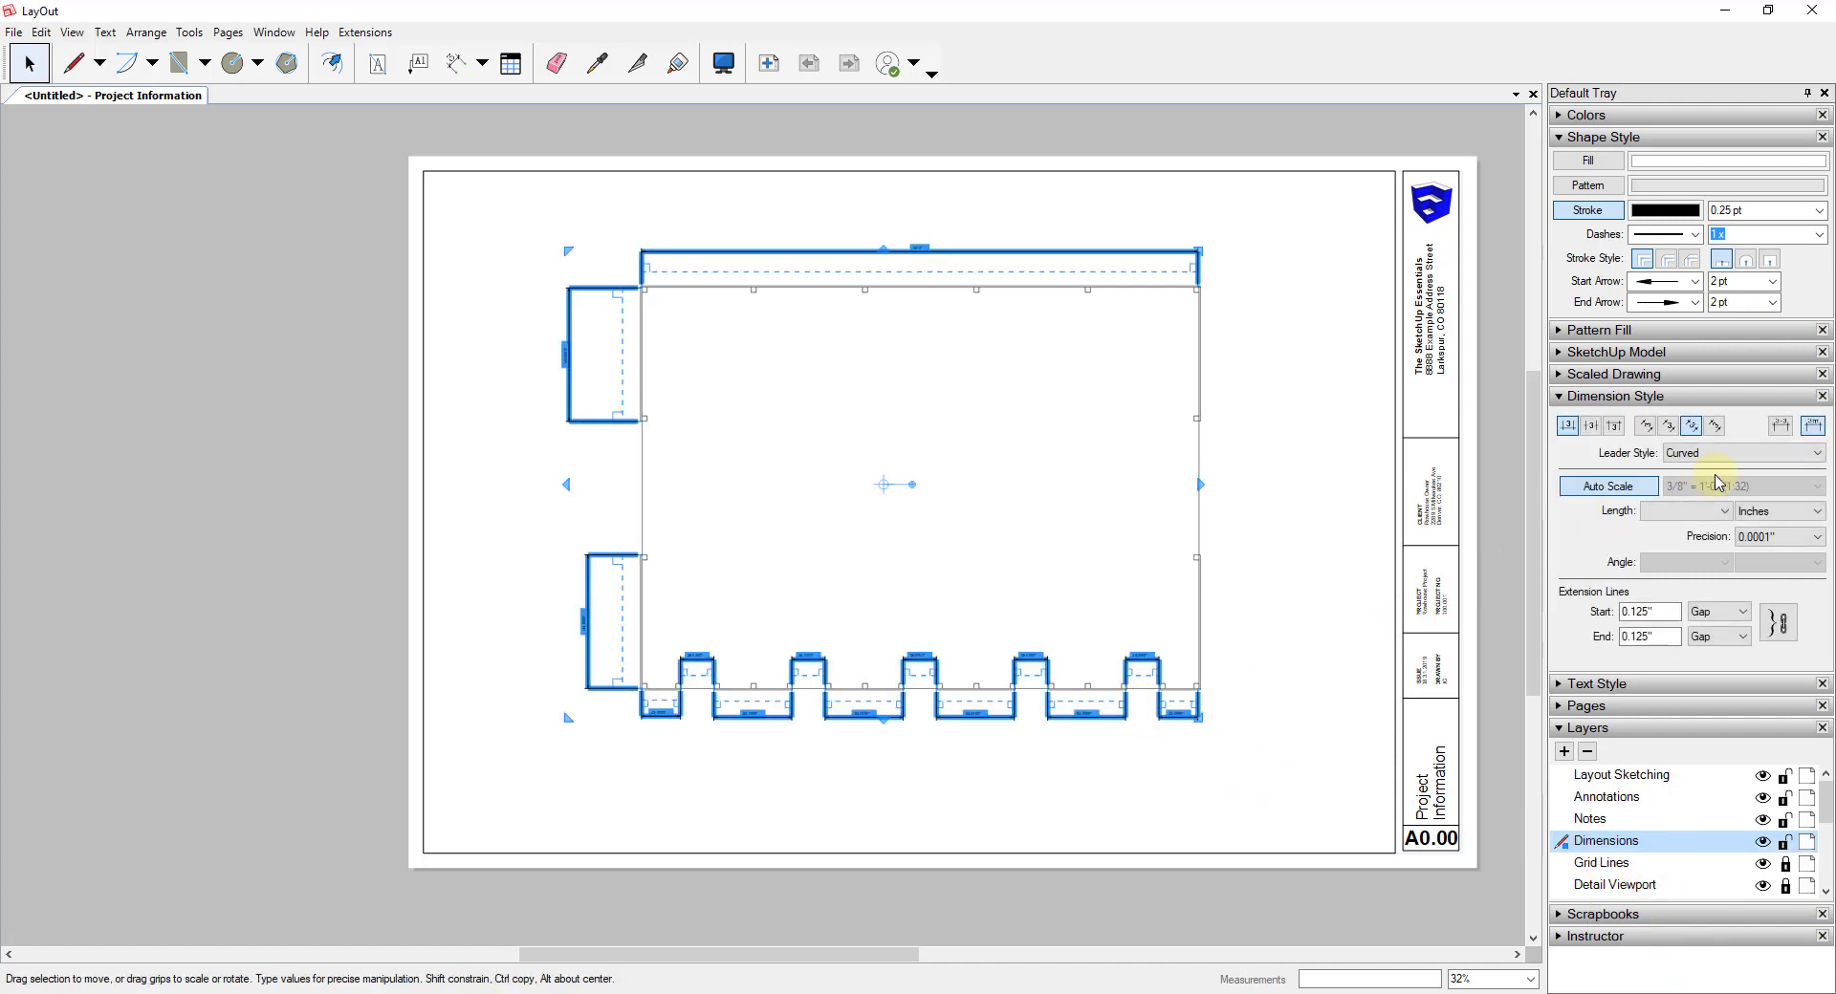
{"action": "left_click", "coordinate": [1711, 511]}
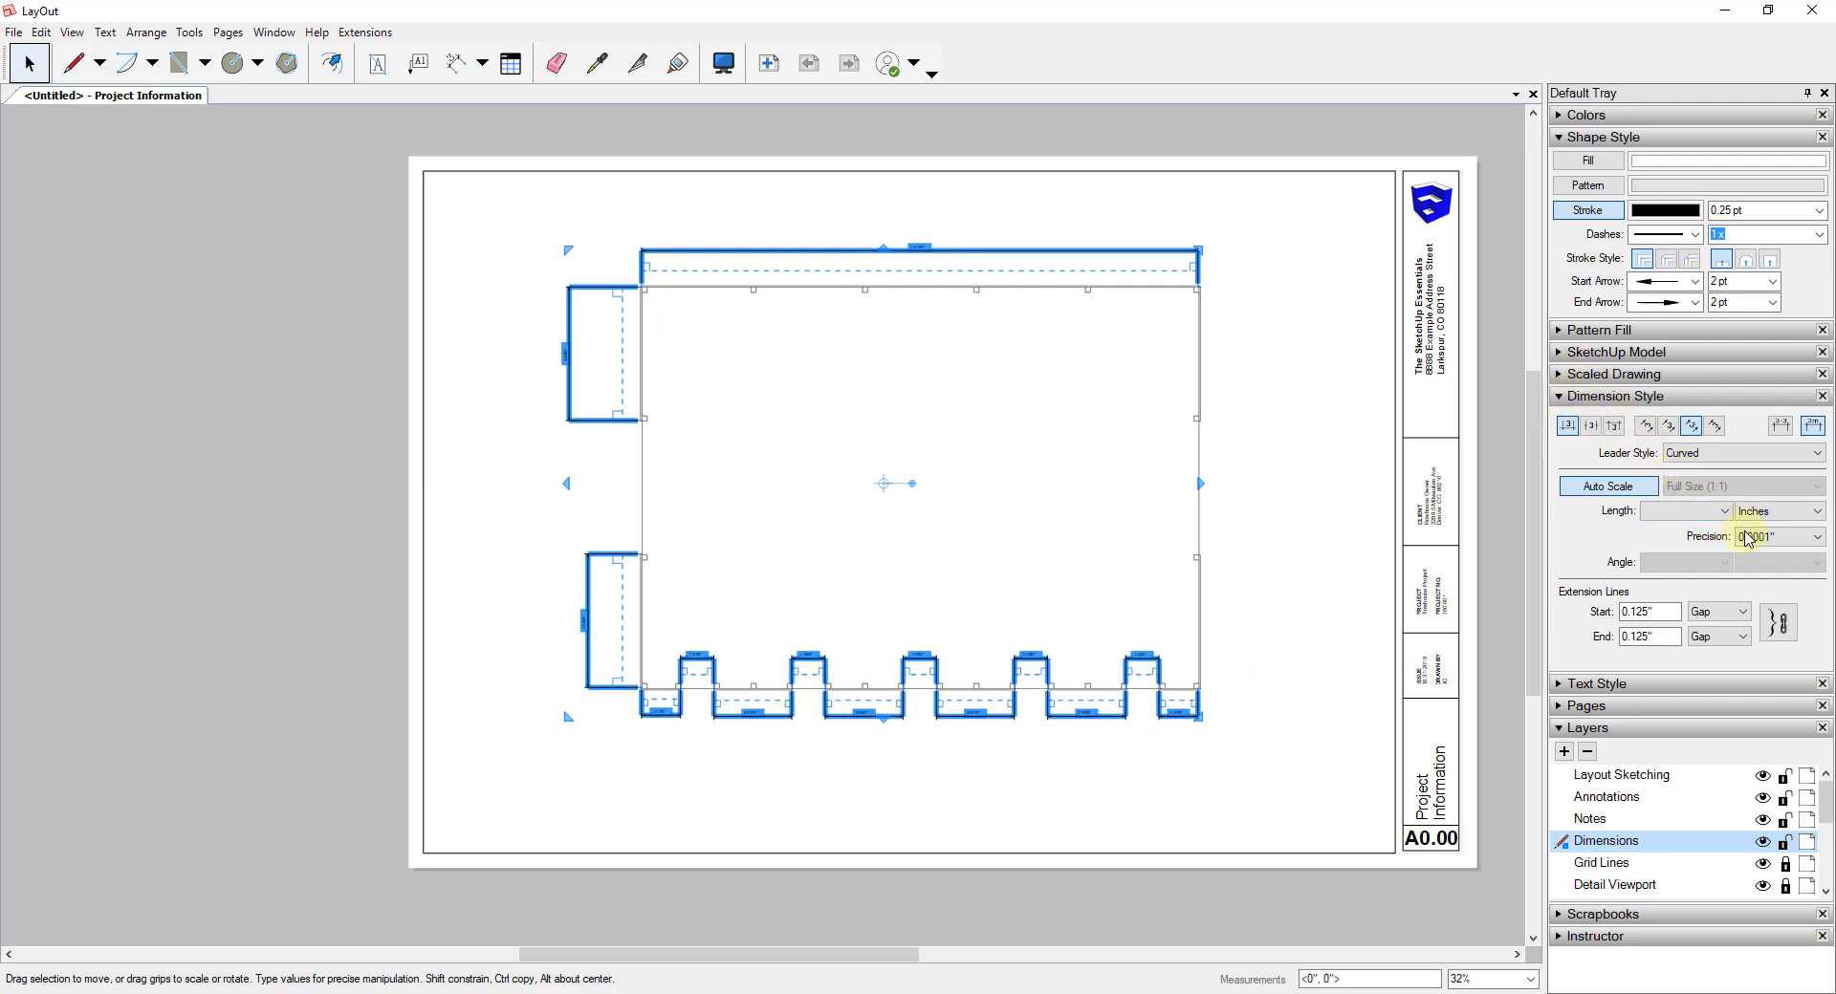
Step: Set the text of the selected dimensions to 18 pt with the Bold typeface
{"action": "left_click", "coordinate": [1560, 684]}
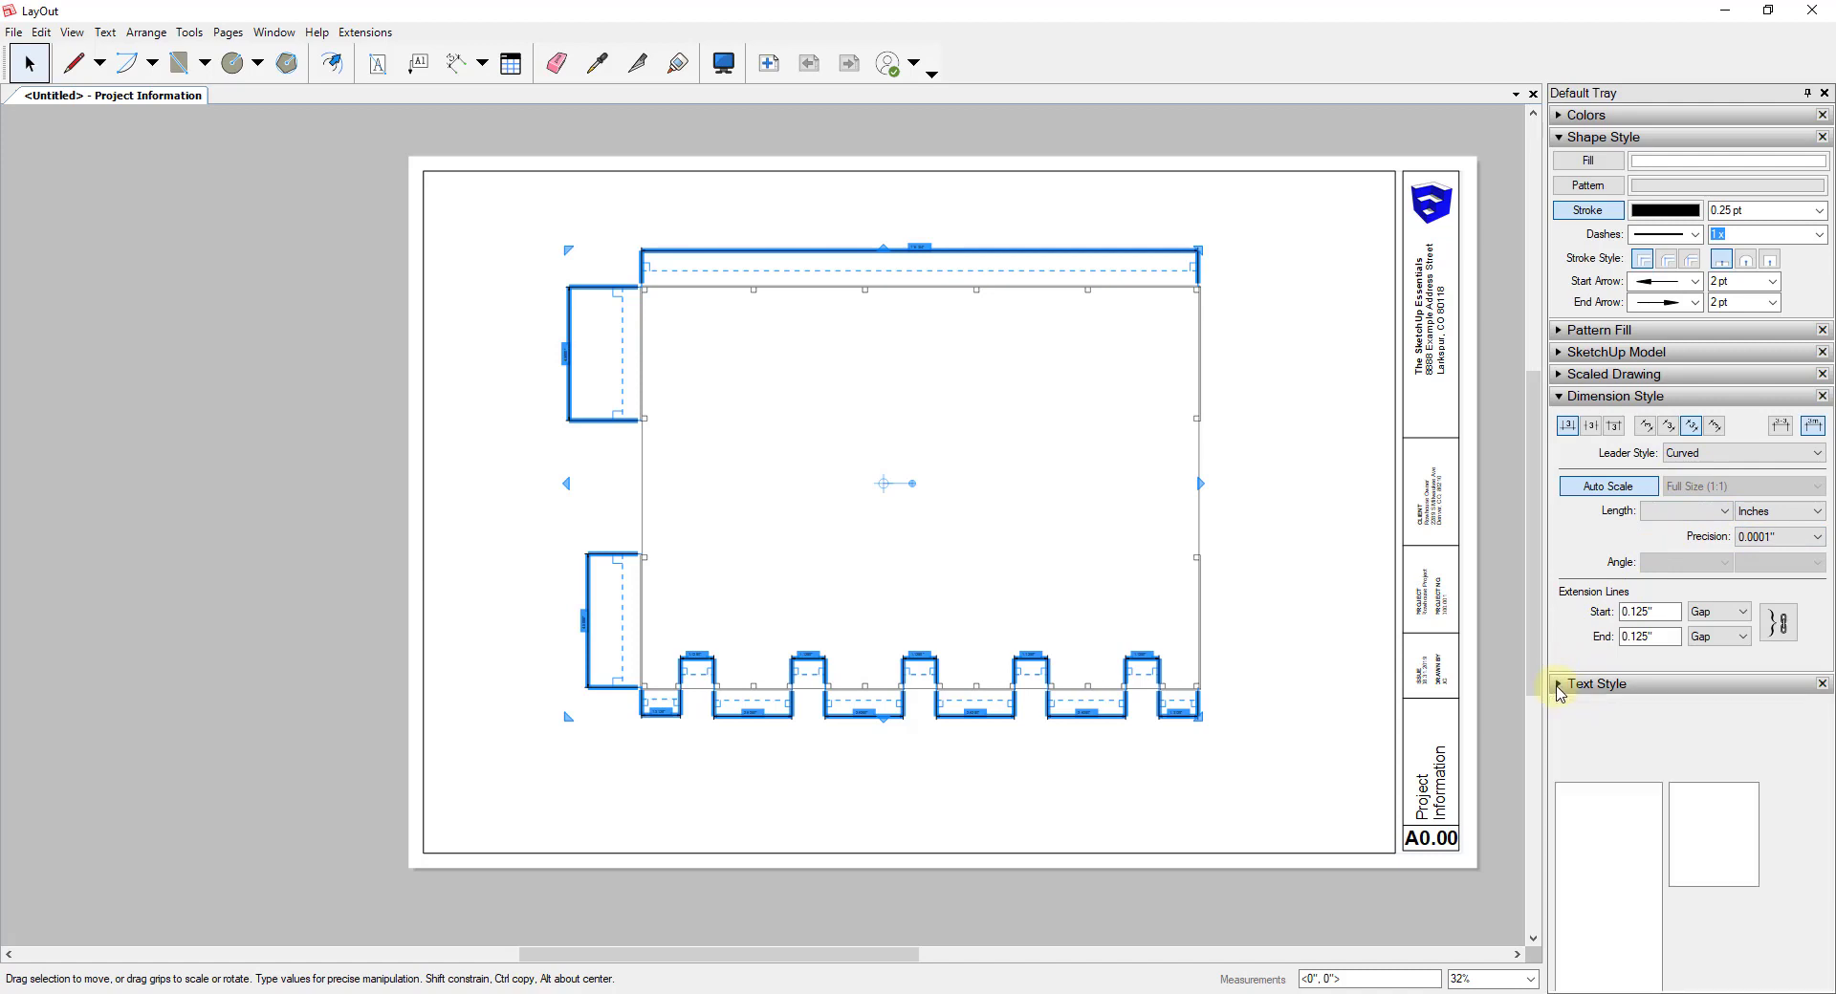
{"action": "scroll", "coordinate": [1714, 504], "scroll_direction": "down", "scroll_amount": 2}
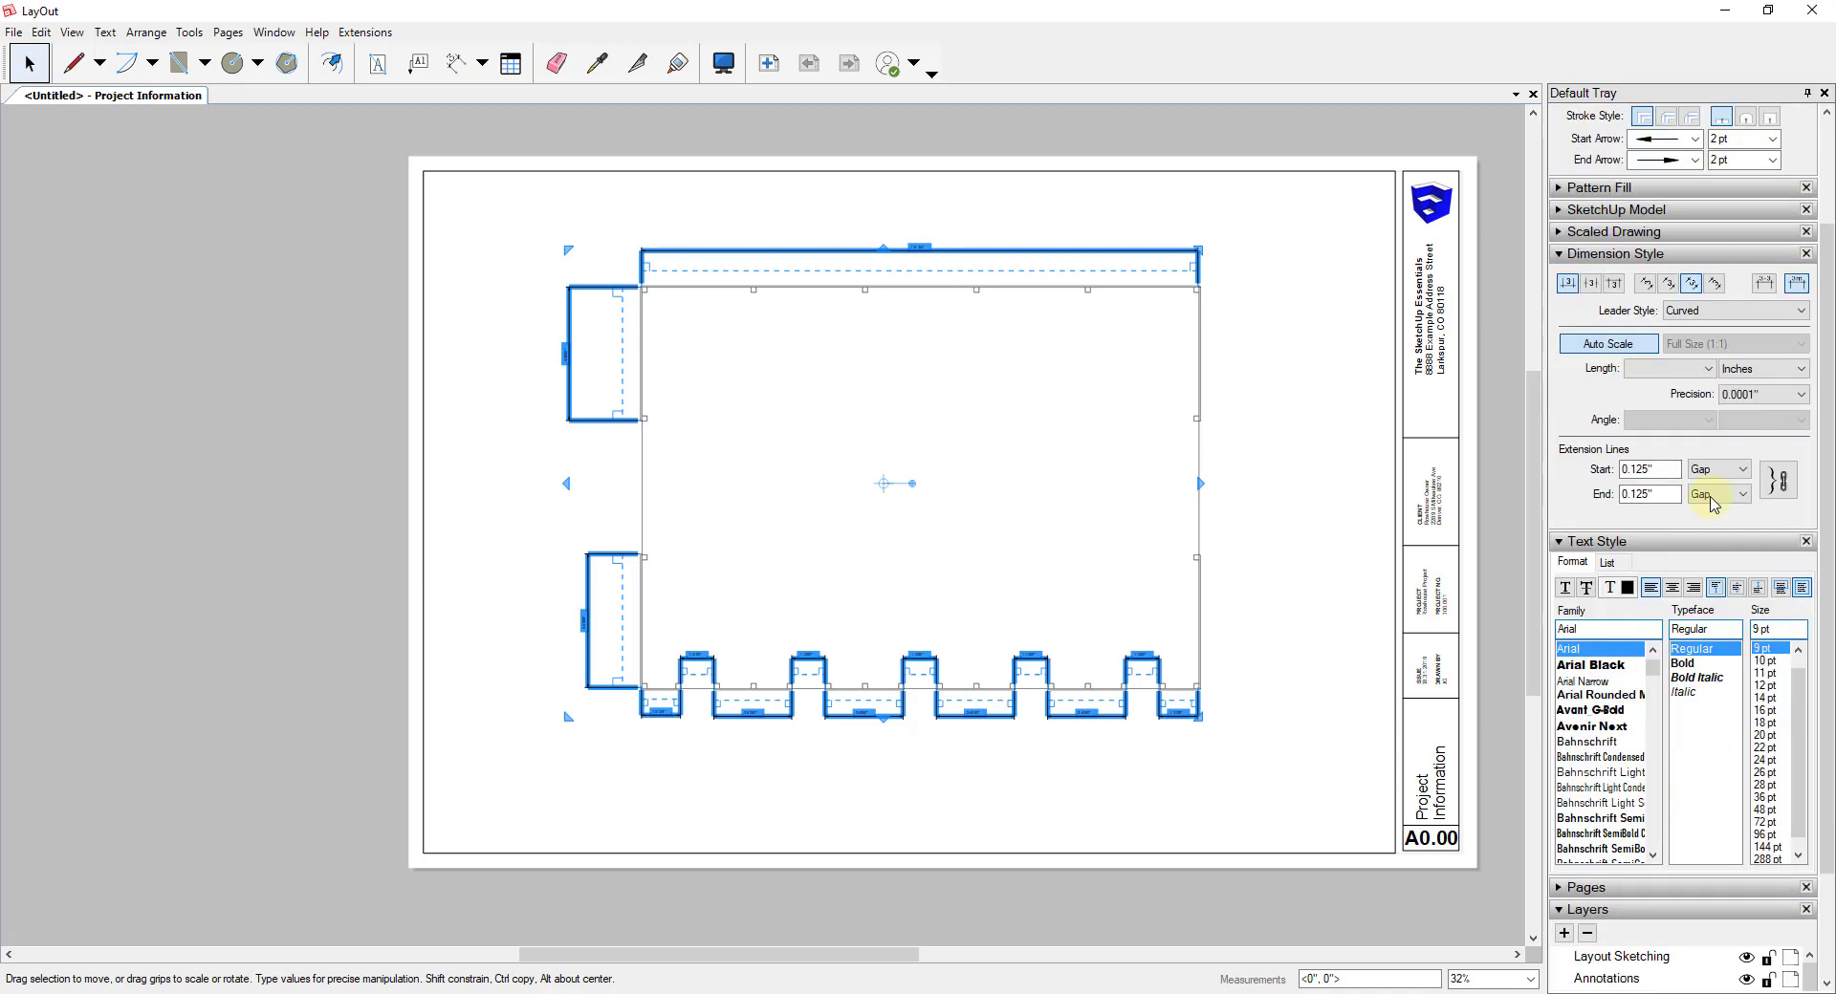
{"action": "left_click", "coordinate": [1769, 698]}
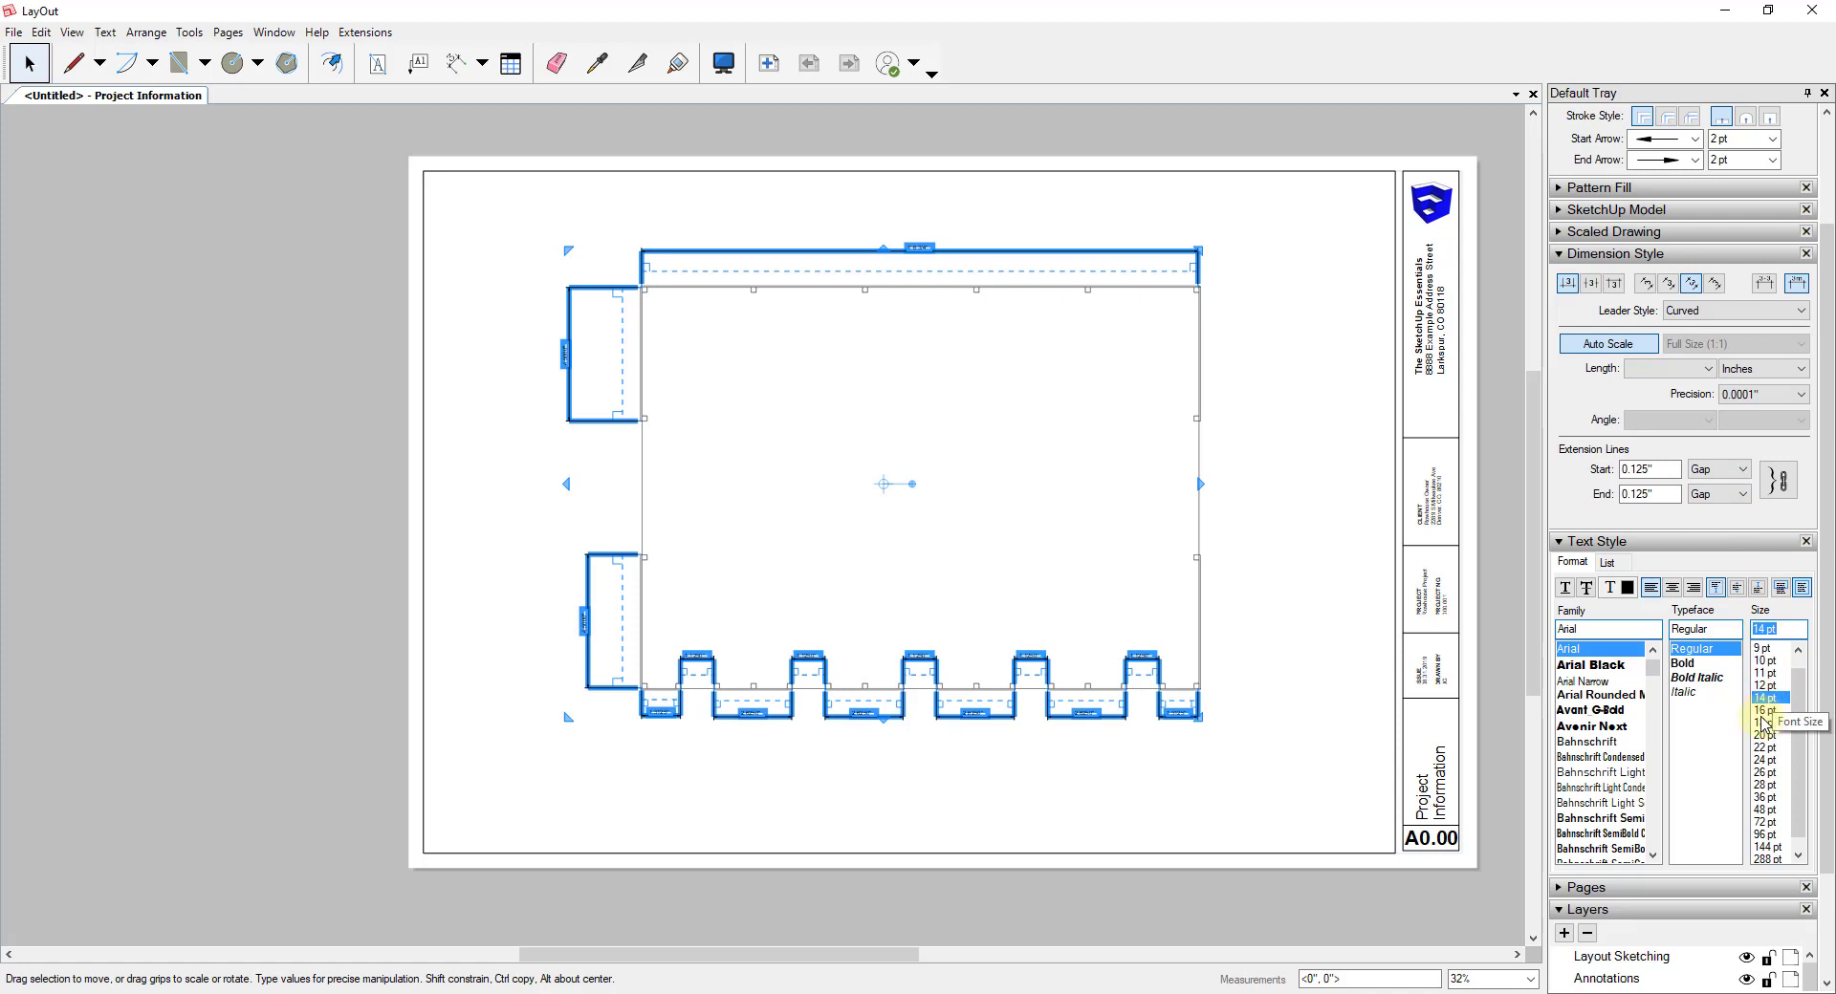
{"action": "left_click", "coordinate": [1763, 711]}
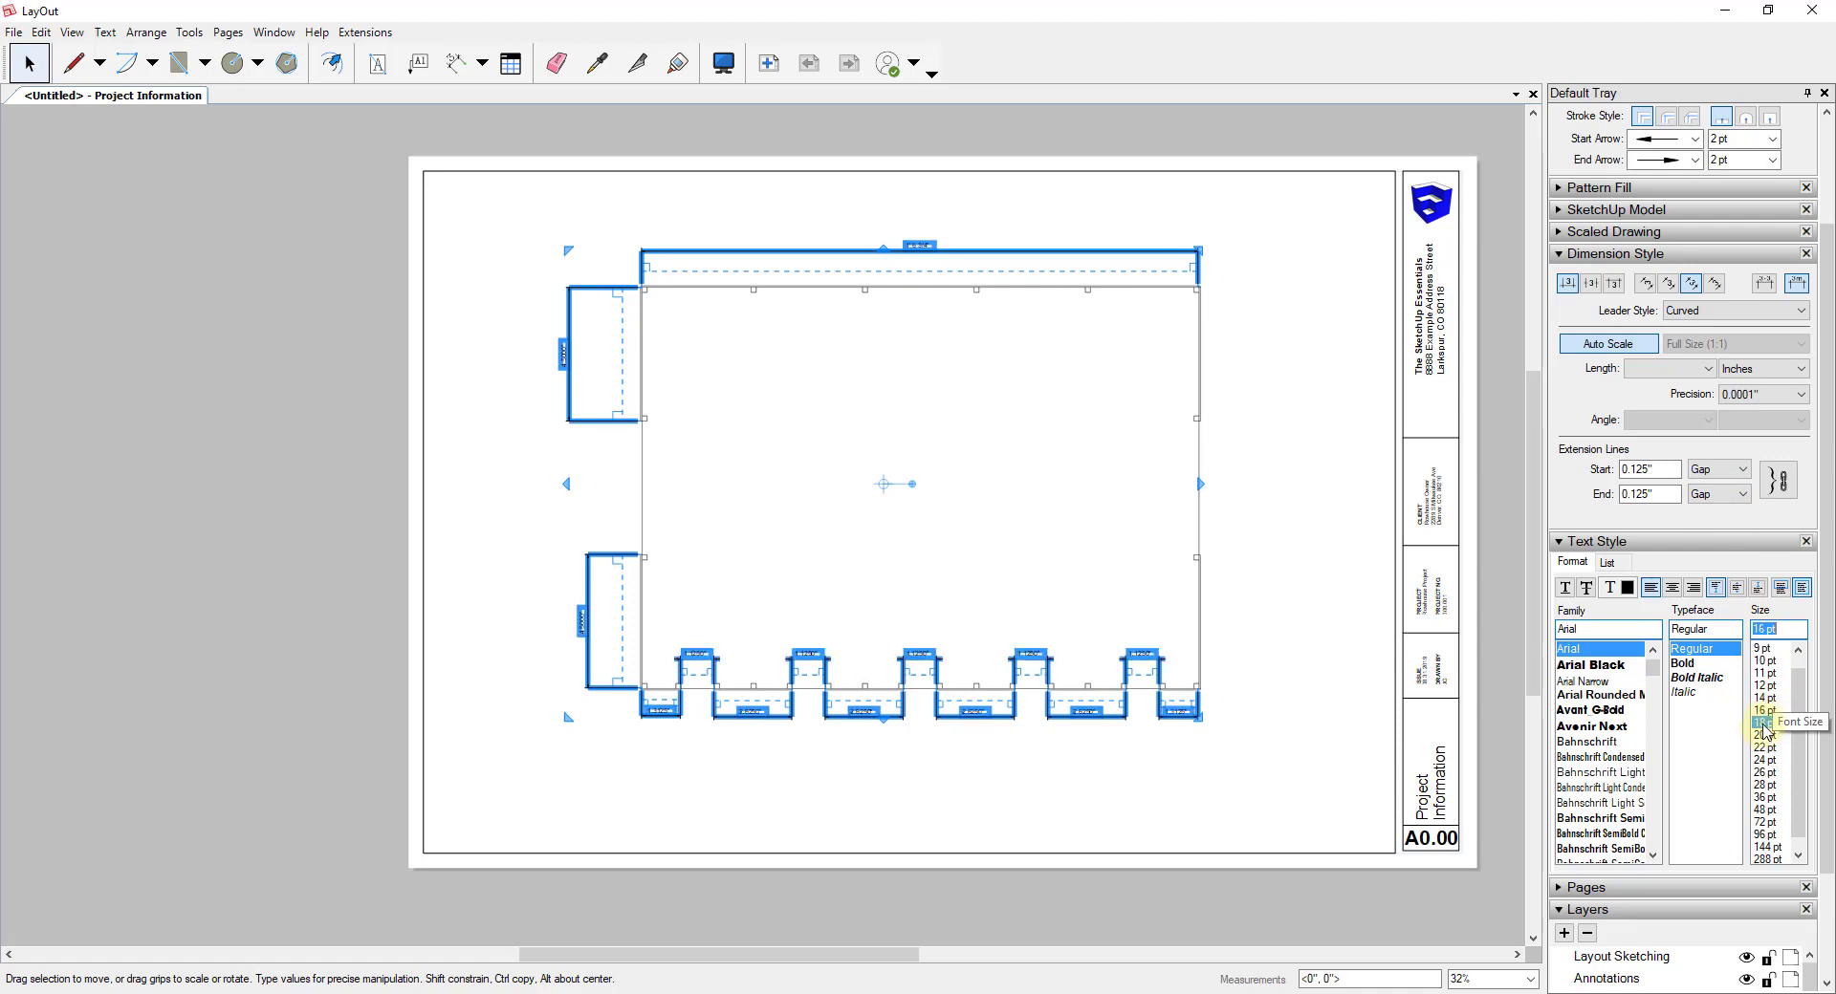
{"action": "left_click", "coordinate": [1765, 724]}
{"action": "left_click", "coordinate": [1688, 664]}
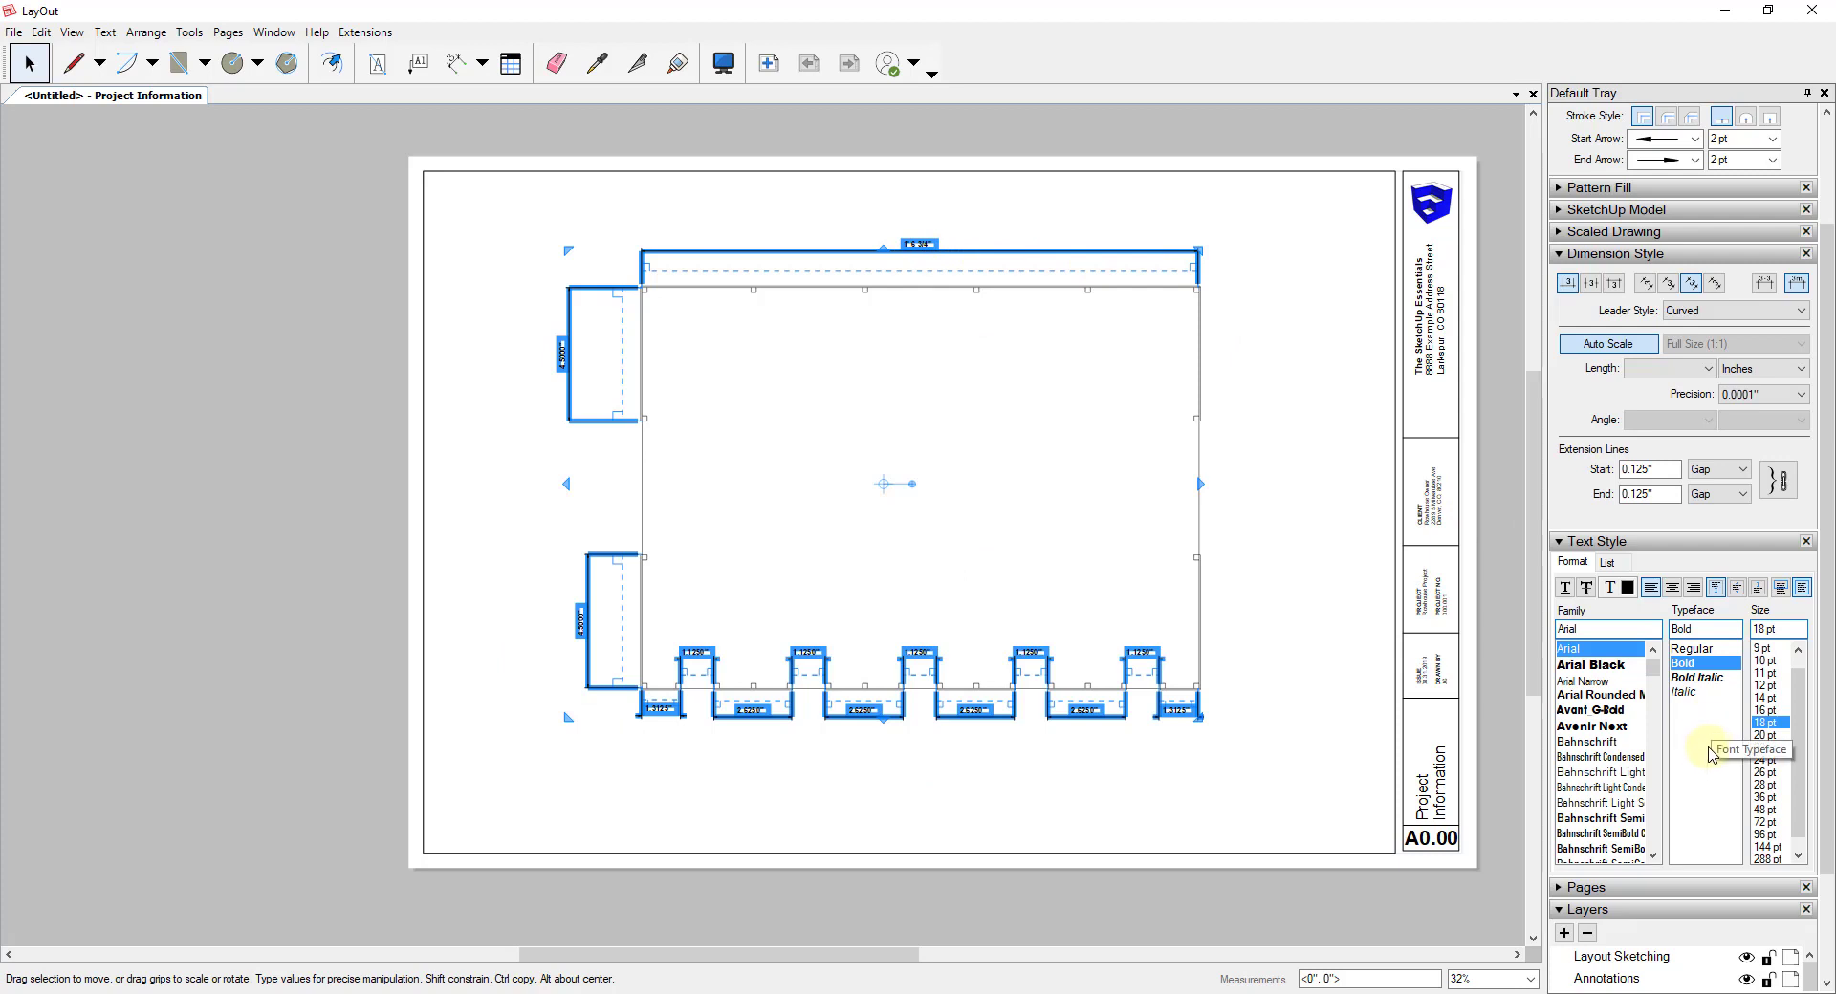
Step: Set the length format of the selected dimensions to Architectural and check their labels on the plan
{"action": "scroll", "coordinate": [1709, 769], "scroll_direction": "up", "scroll_amount": 3}
{"action": "left_click", "coordinate": [1668, 512]}
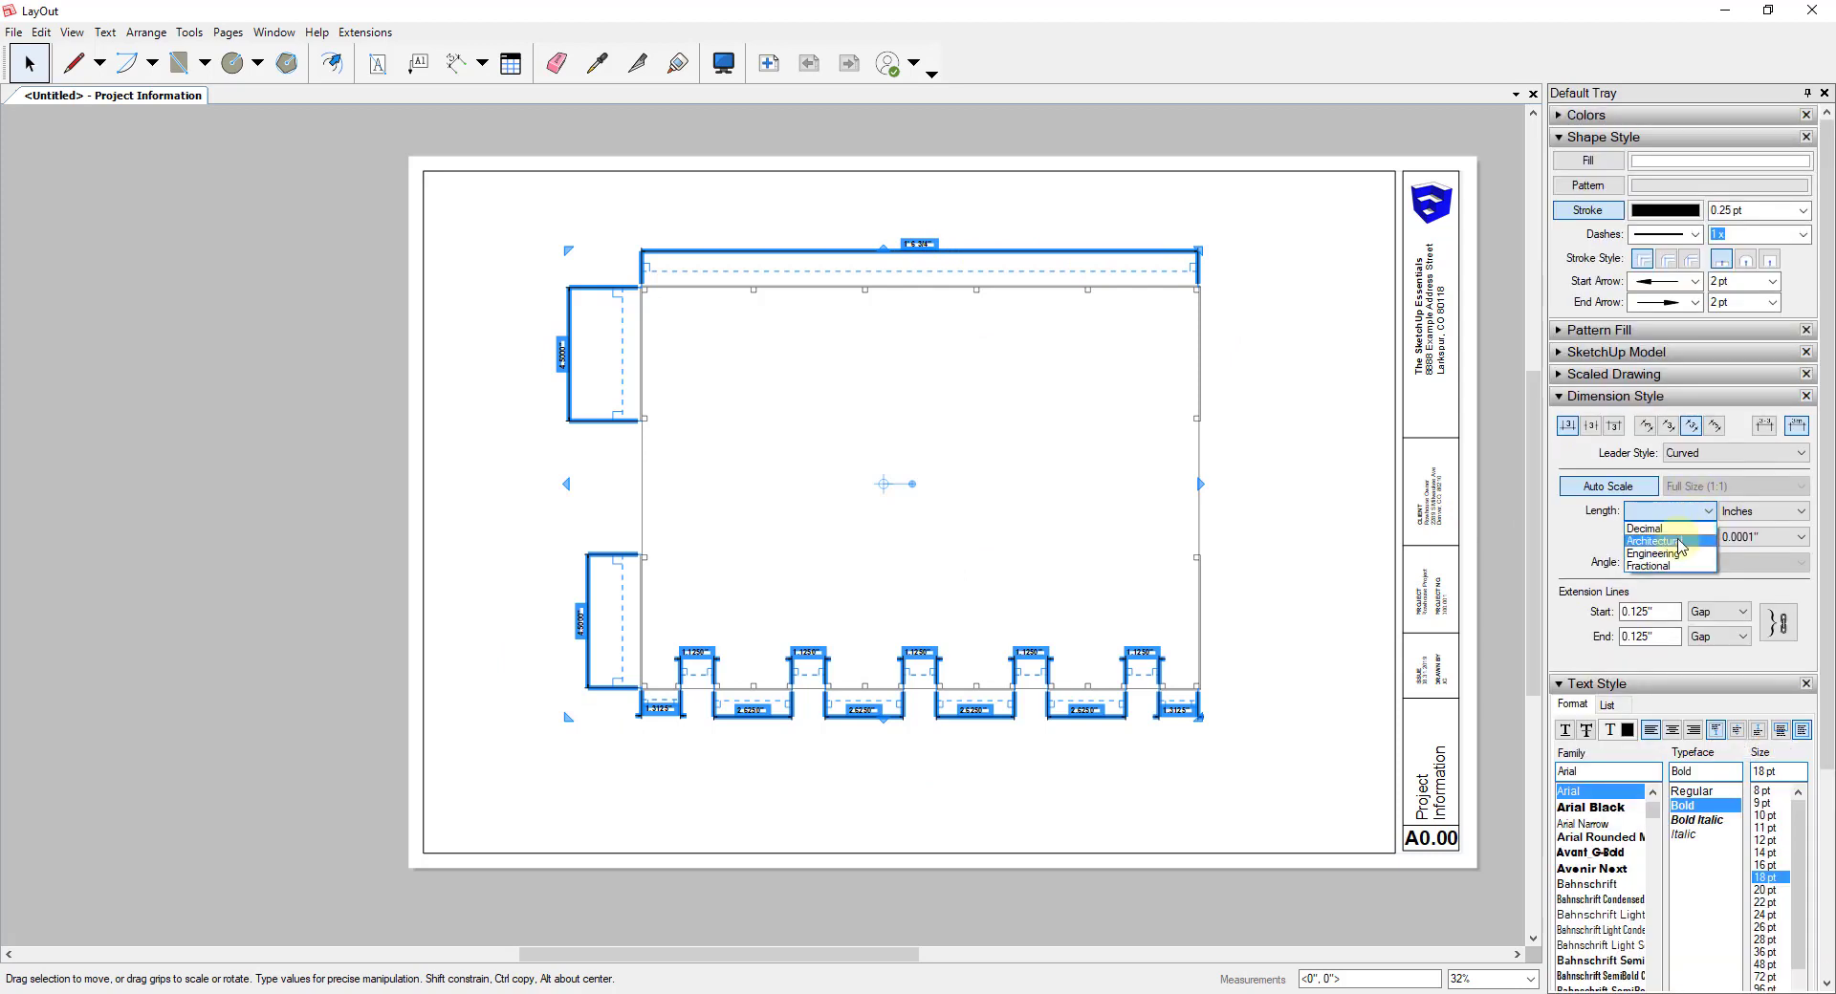
{"action": "left_click", "coordinate": [1678, 547]}
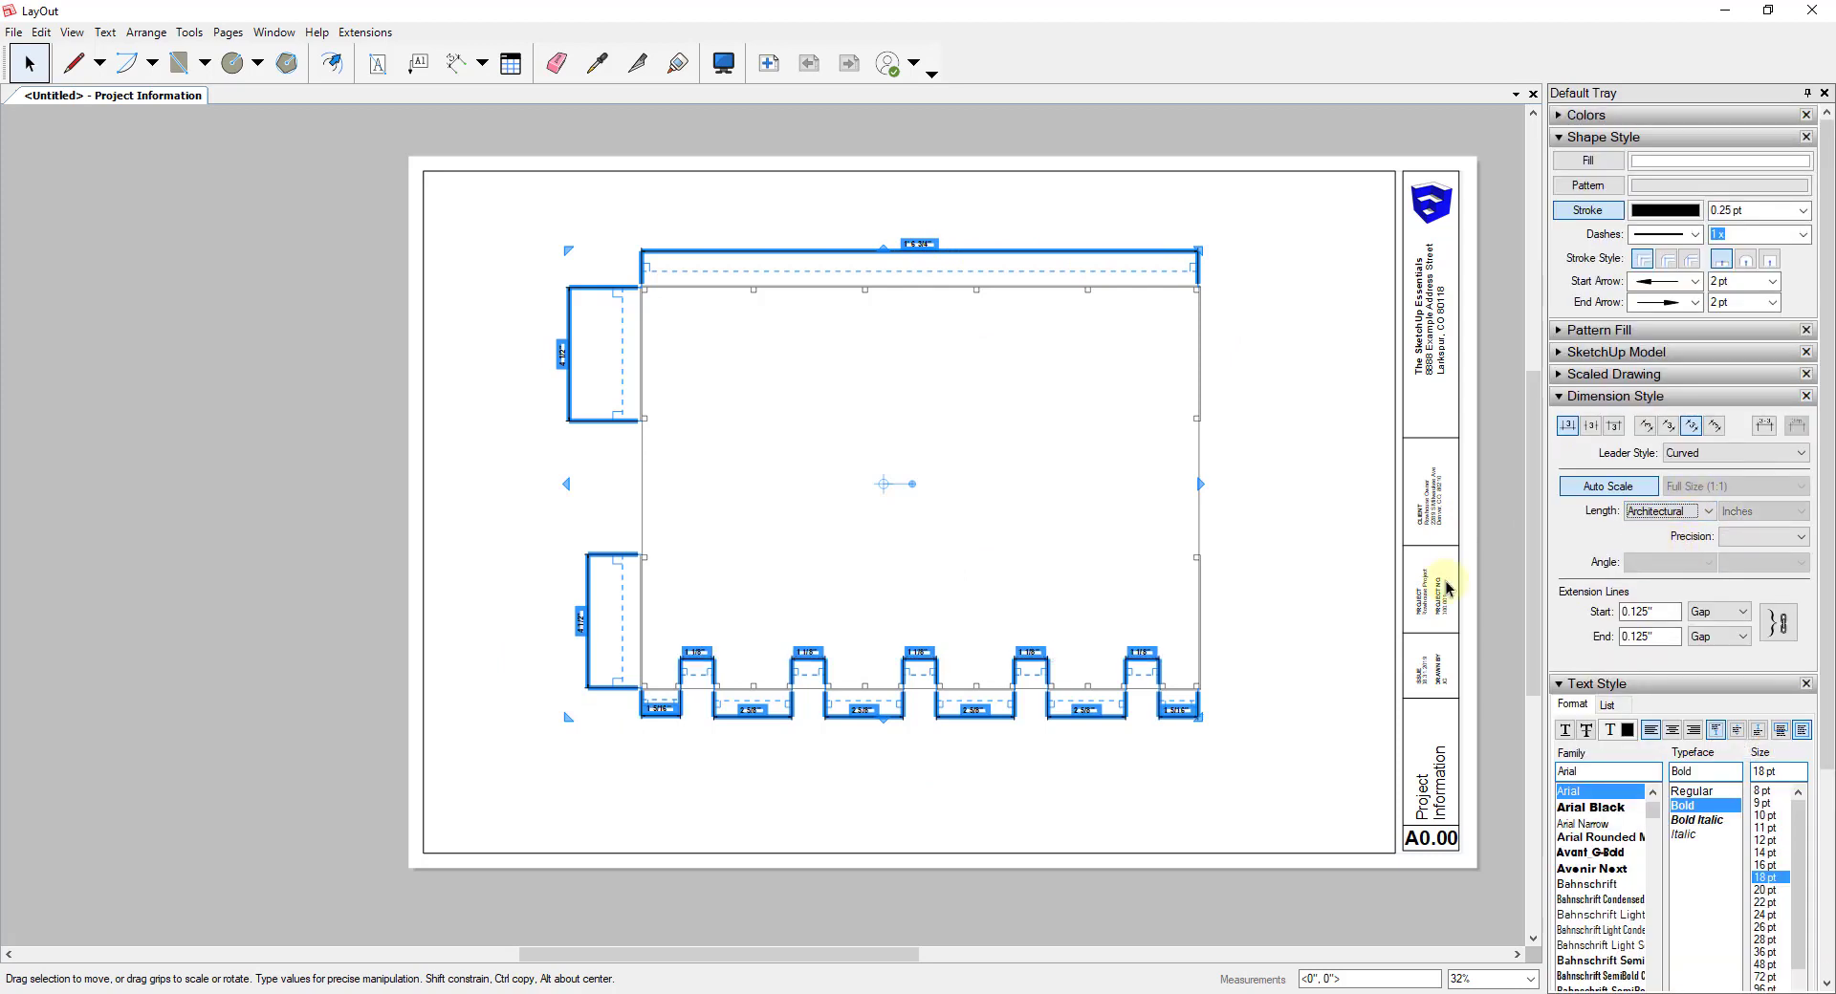
{"action": "scroll", "coordinate": [1164, 685], "scroll_direction": "up", "scroll_amount": 4}
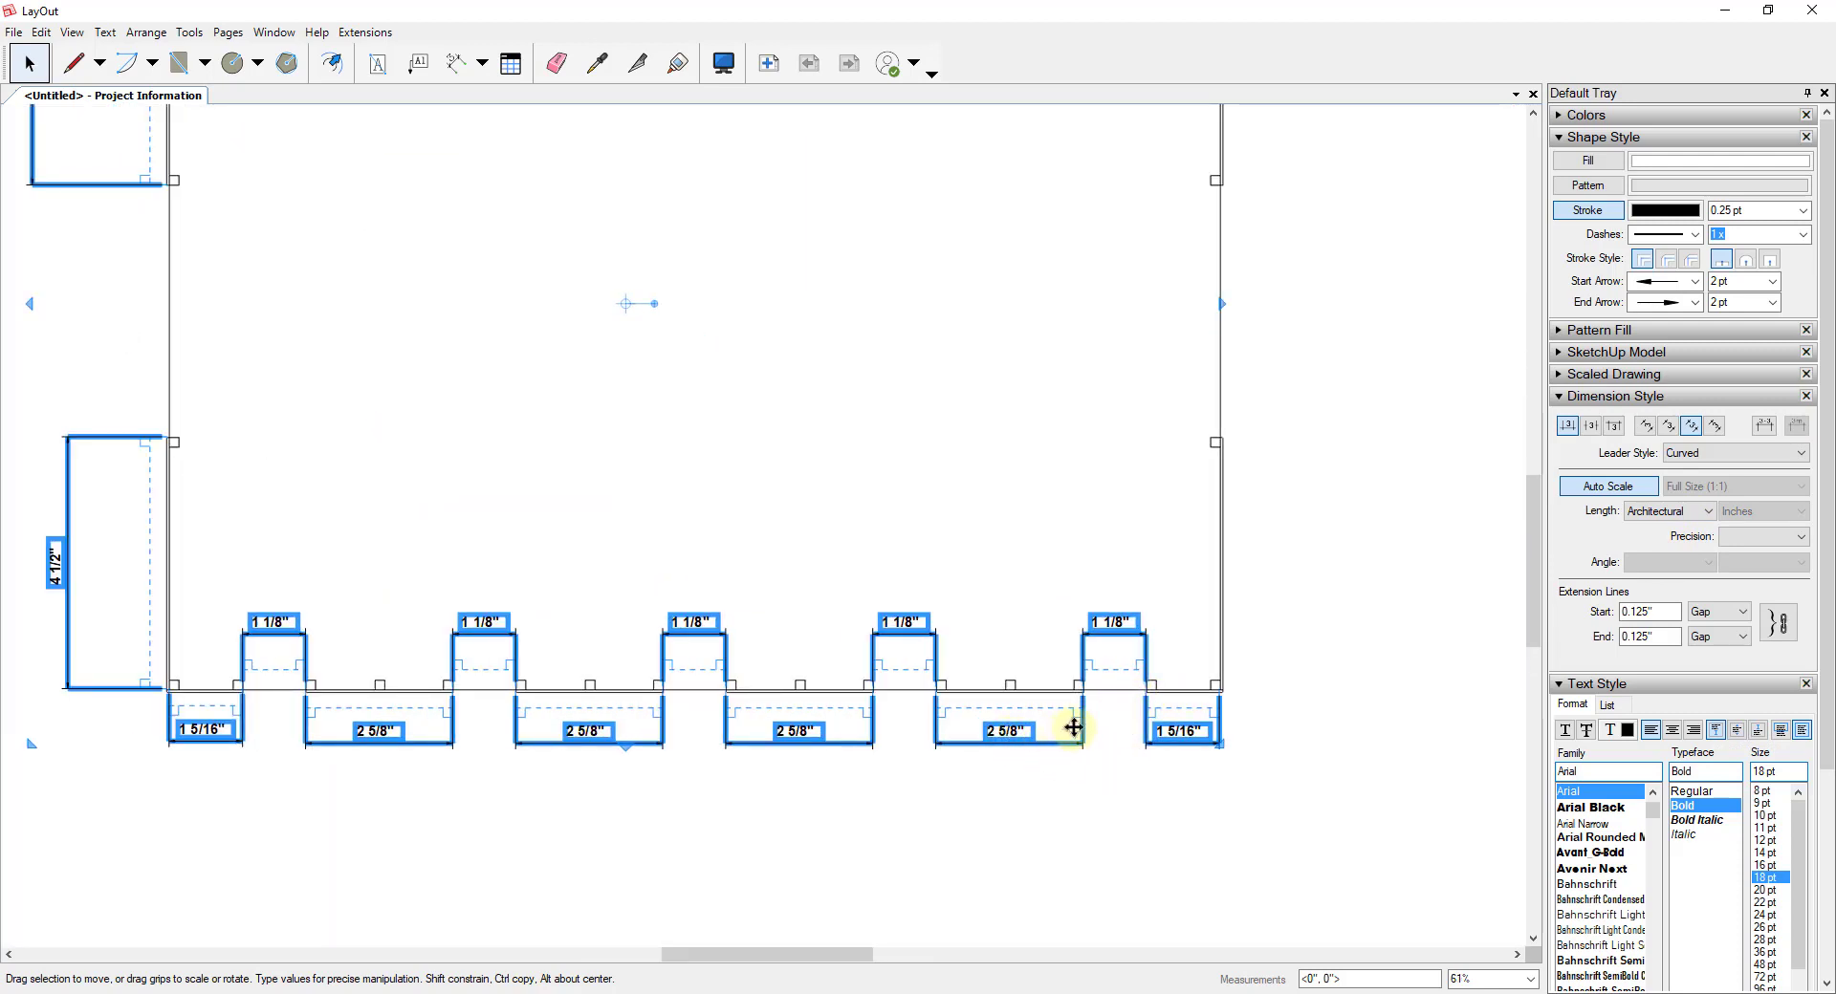
{"action": "scroll", "coordinate": [1123, 741], "scroll_direction": "down", "scroll_amount": 4}
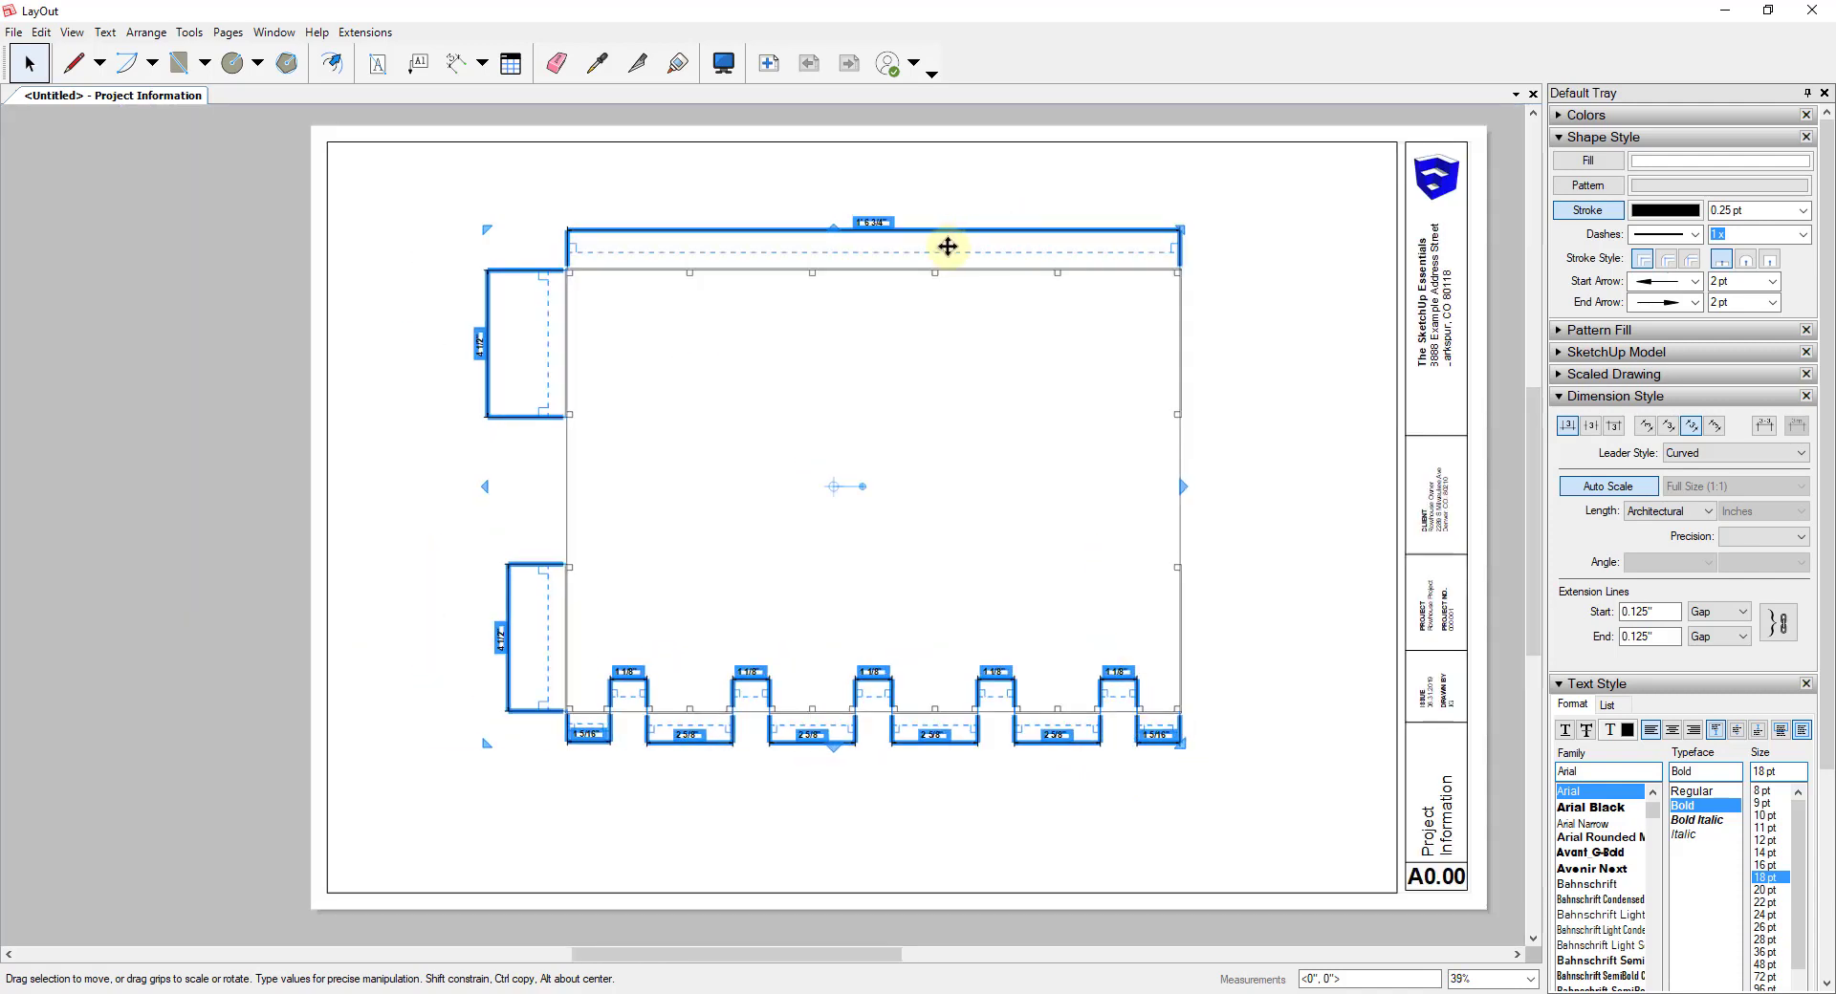
{"action": "scroll", "coordinate": [994, 263], "scroll_direction": "up", "scroll_amount": 2}
{"action": "scroll", "coordinate": [1017, 272], "scroll_direction": "down", "scroll_amount": 1}
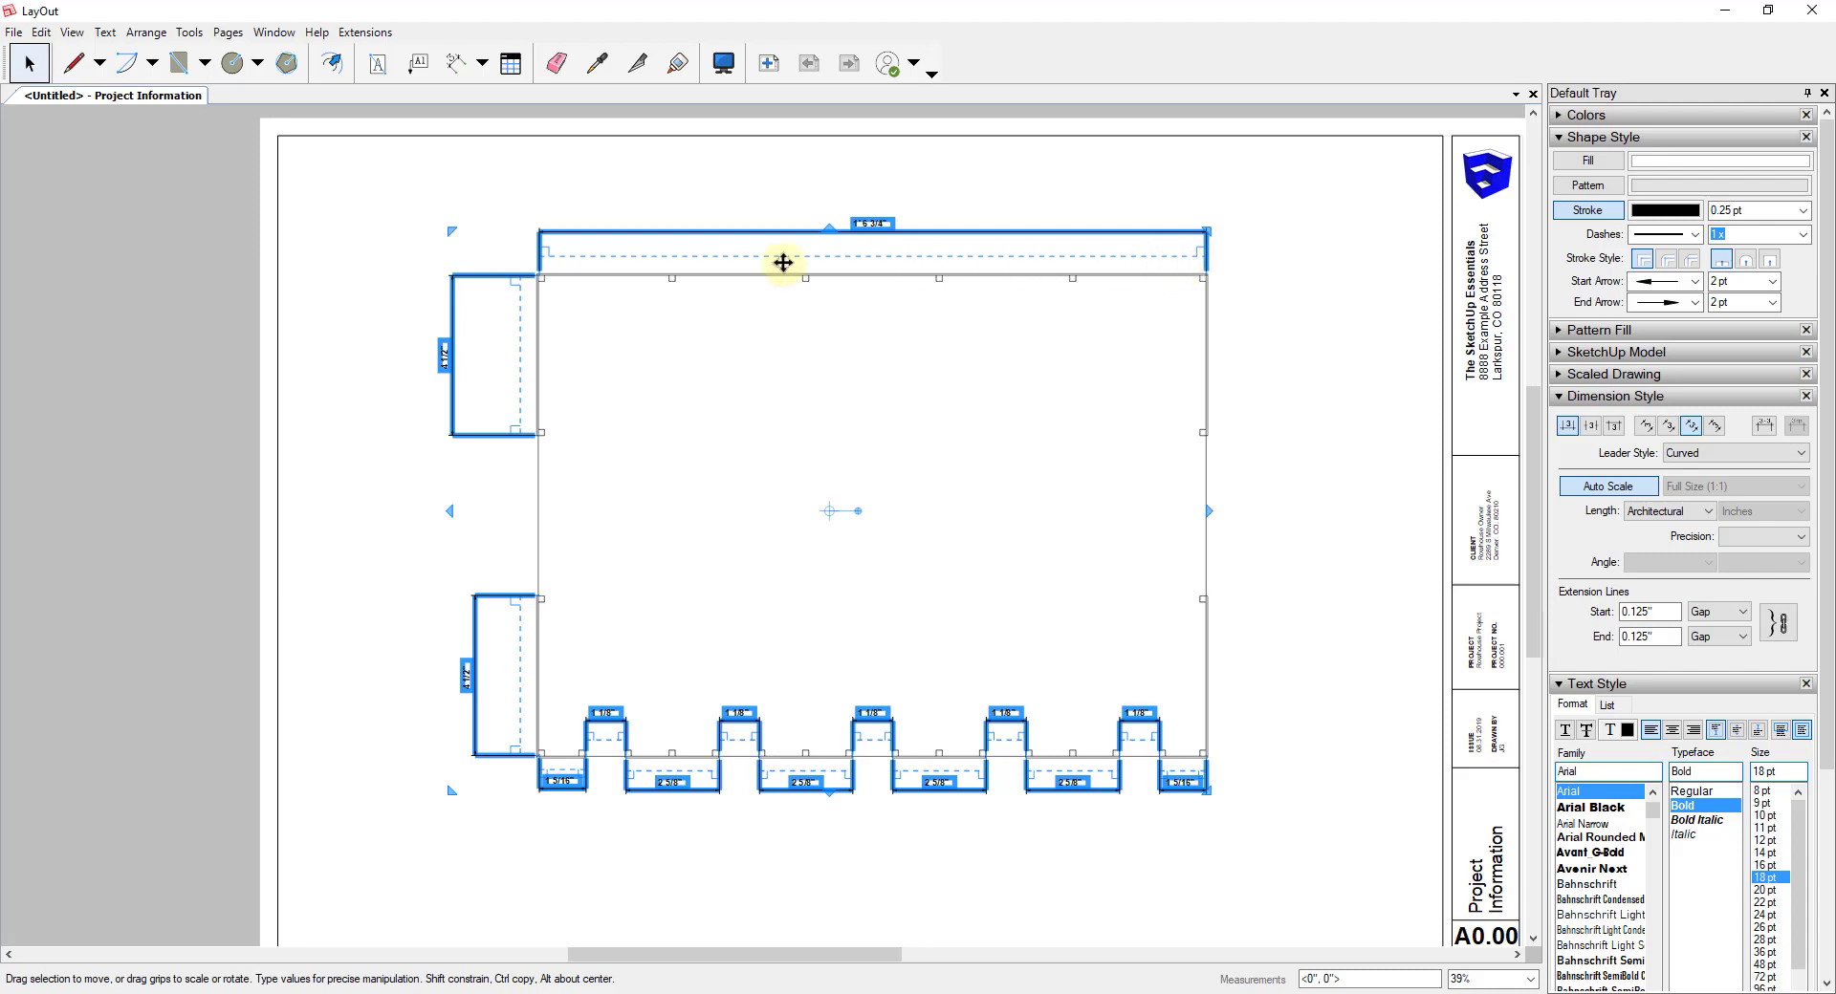
Step: Turn off Auto Scale for the selected dimensions and set their scale to 3/8" = 1'-0" (1:32)
{"action": "left_click", "coordinate": [1637, 489]}
{"action": "left_click", "coordinate": [1712, 489]}
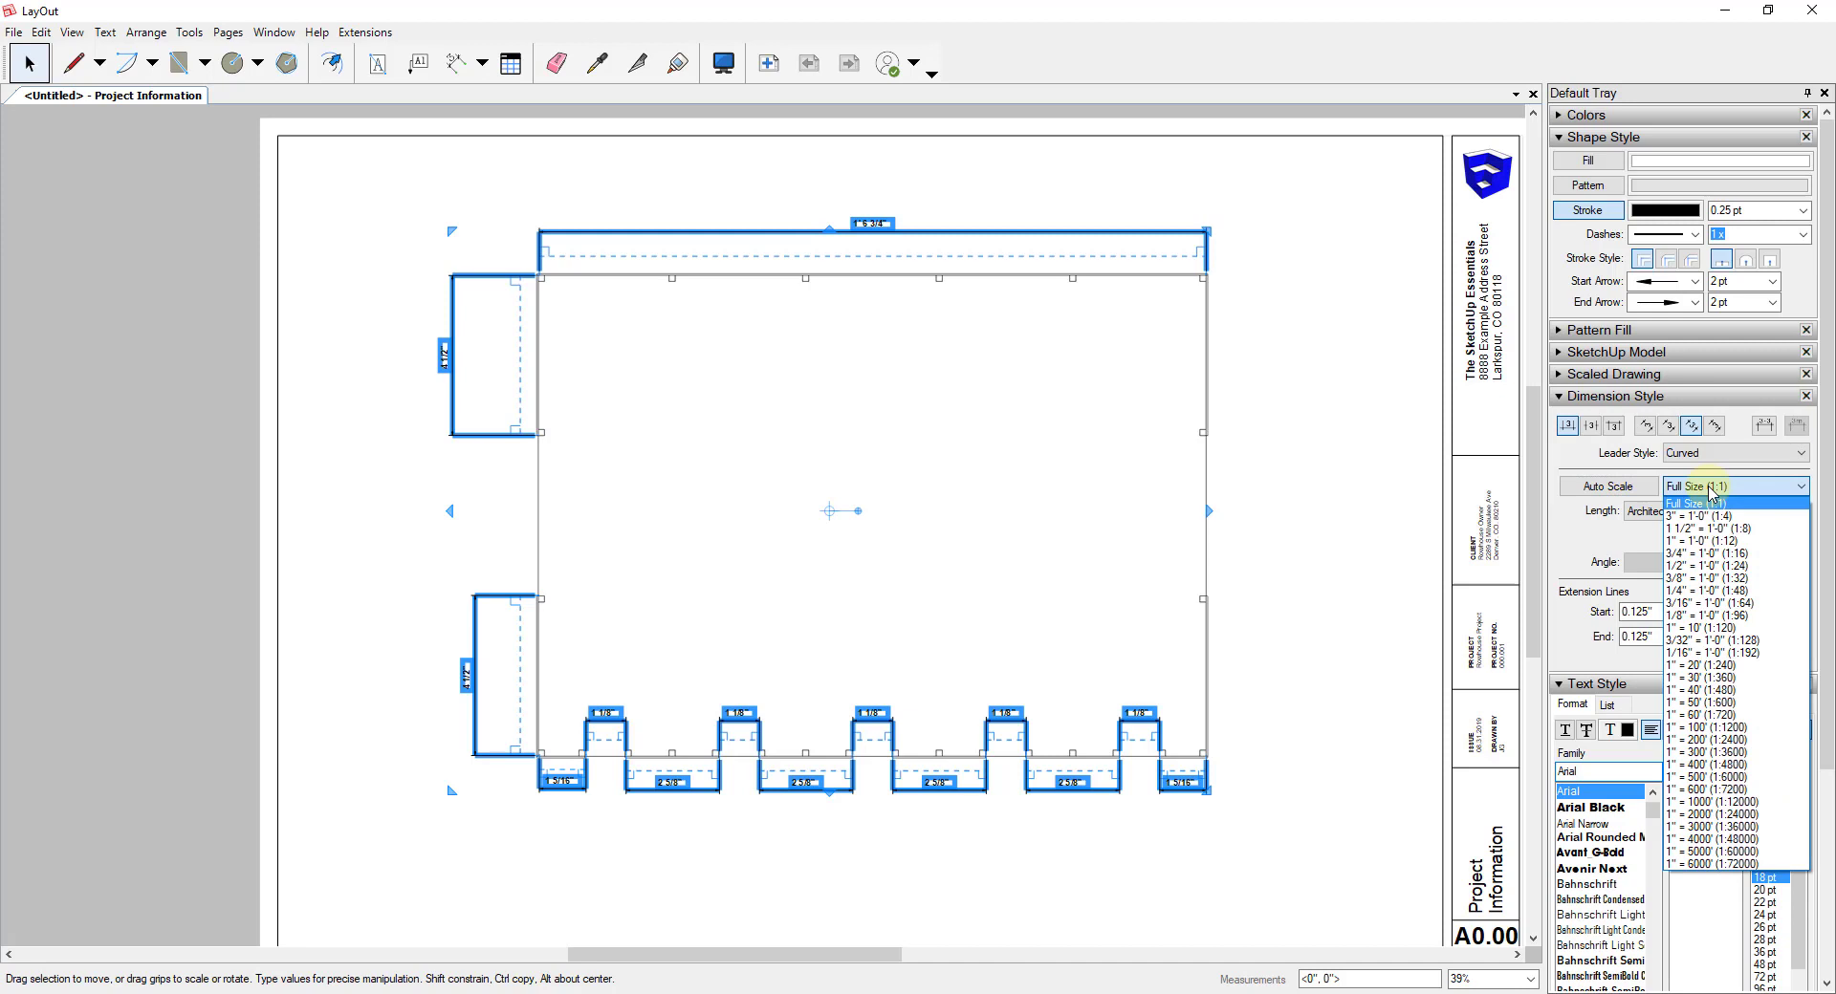
{"action": "left_click", "coordinate": [1733, 579]}
{"action": "left_click", "coordinate": [1170, 847]}
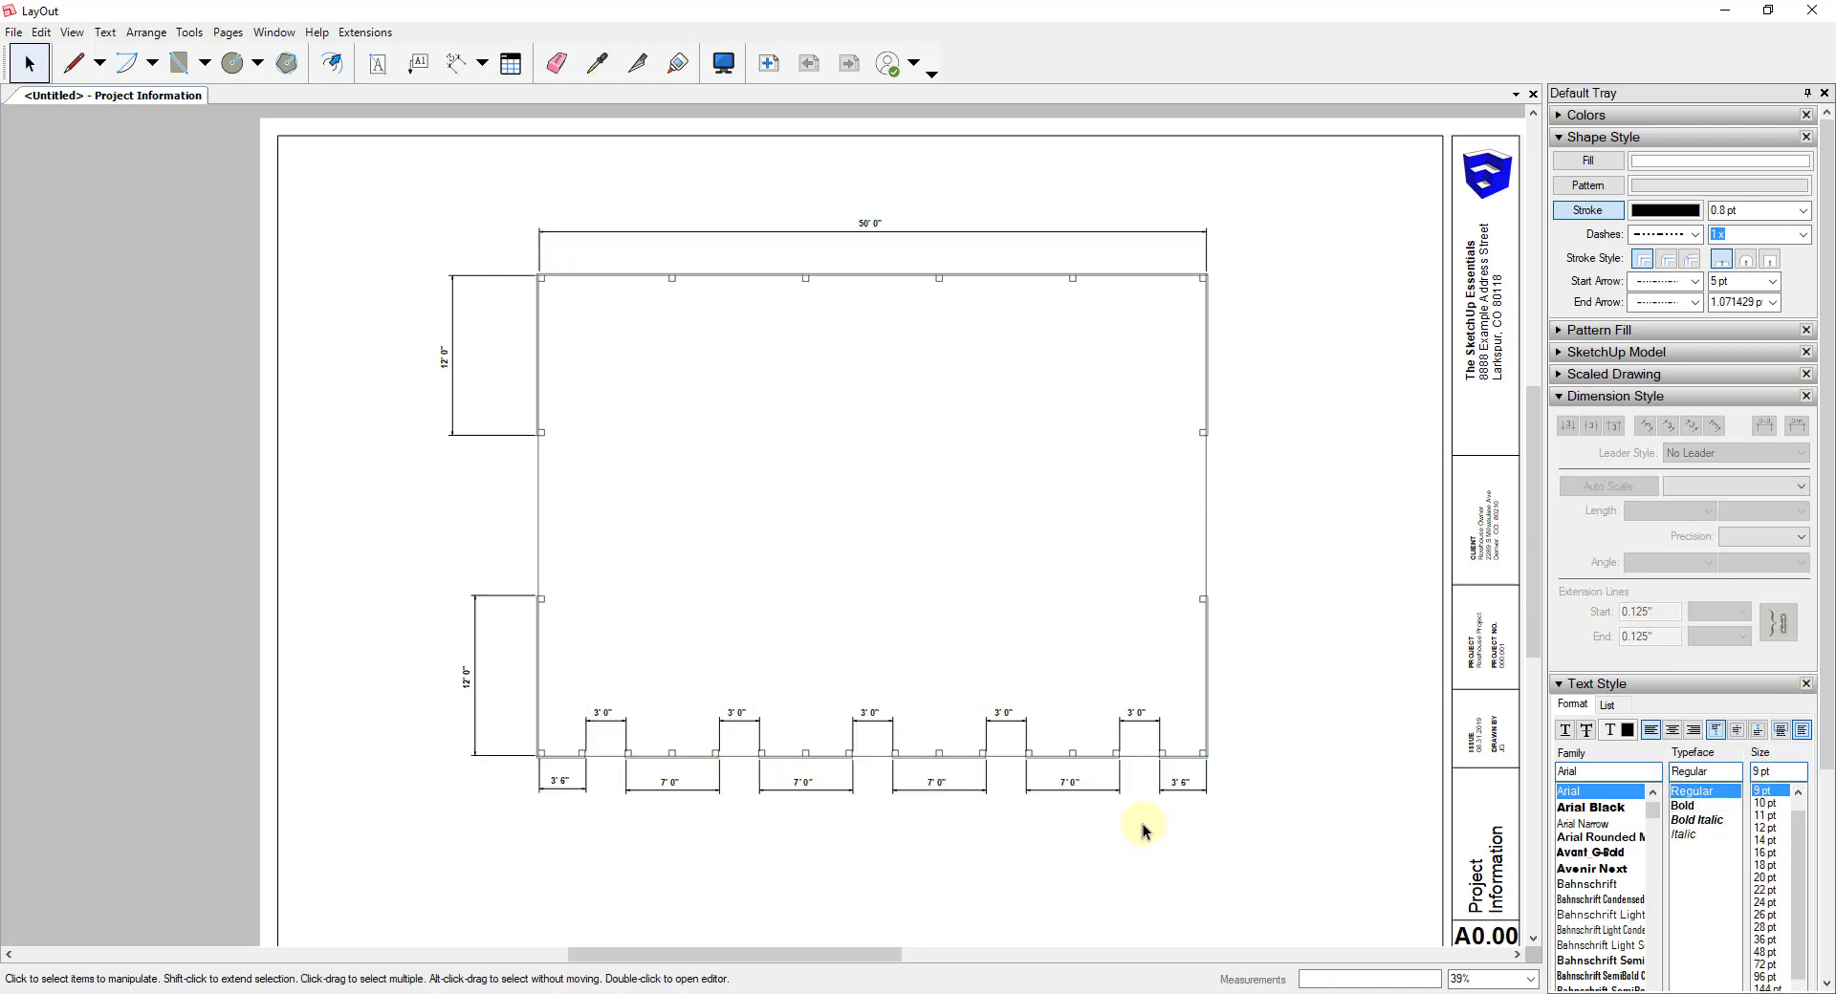
Step: Place the drawing title with the circle before its name from the TB-Plain Drawing References scrapbook below the floor plan, on the Annotations layer
{"action": "scroll", "coordinate": [1116, 822], "scroll_direction": "up", "scroll_amount": 5}
{"action": "scroll", "coordinate": [1054, 786], "scroll_direction": "down", "scroll_amount": 2}
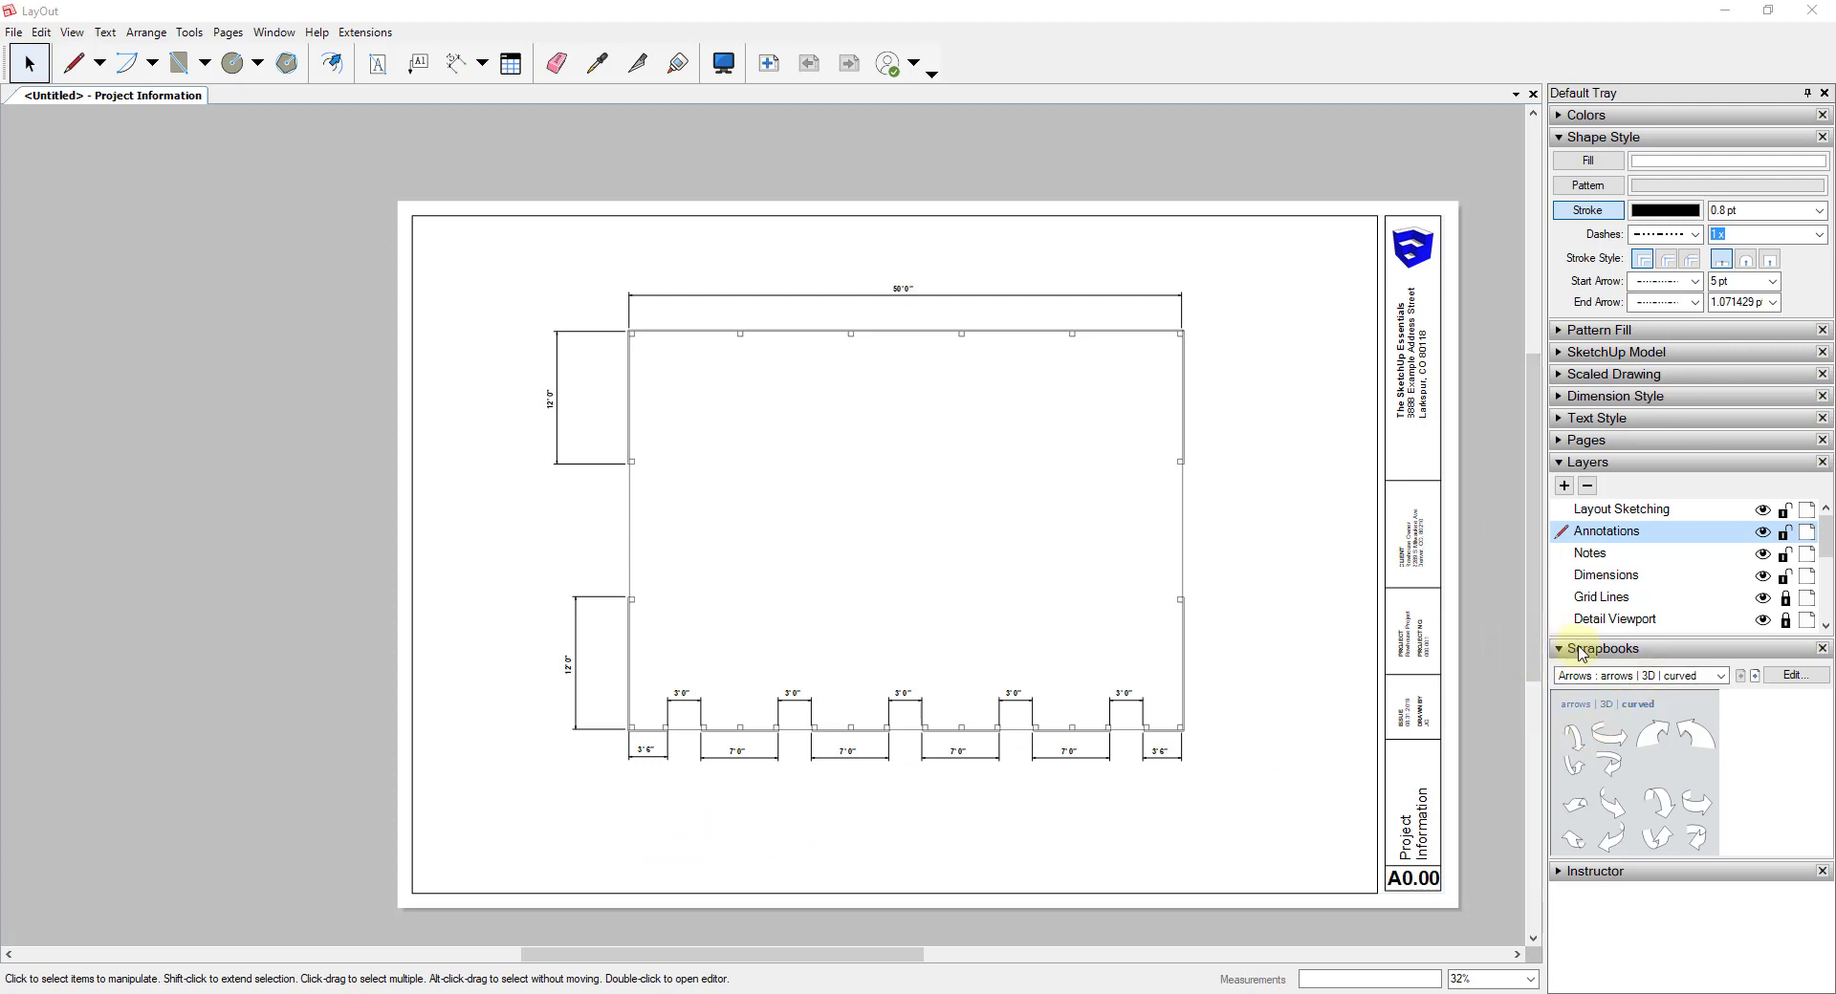
{"action": "left_click", "coordinate": [1623, 677]}
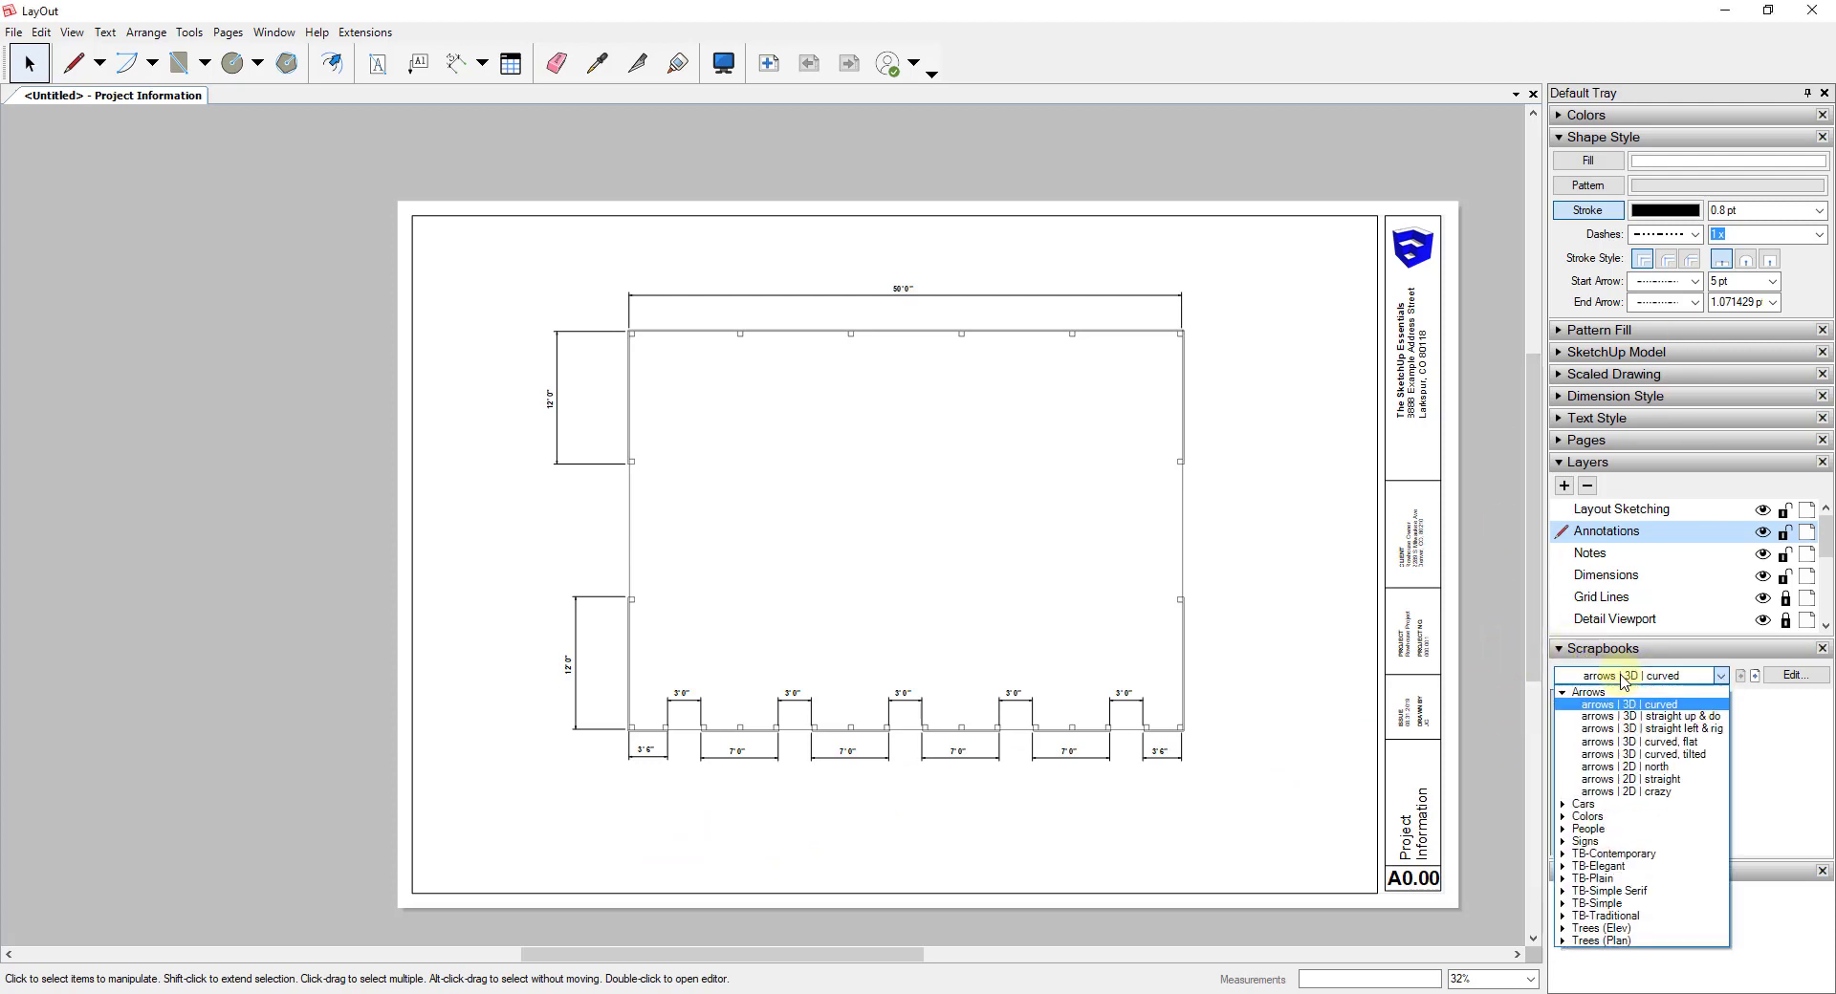
{"action": "left_click", "coordinate": [1599, 878]}
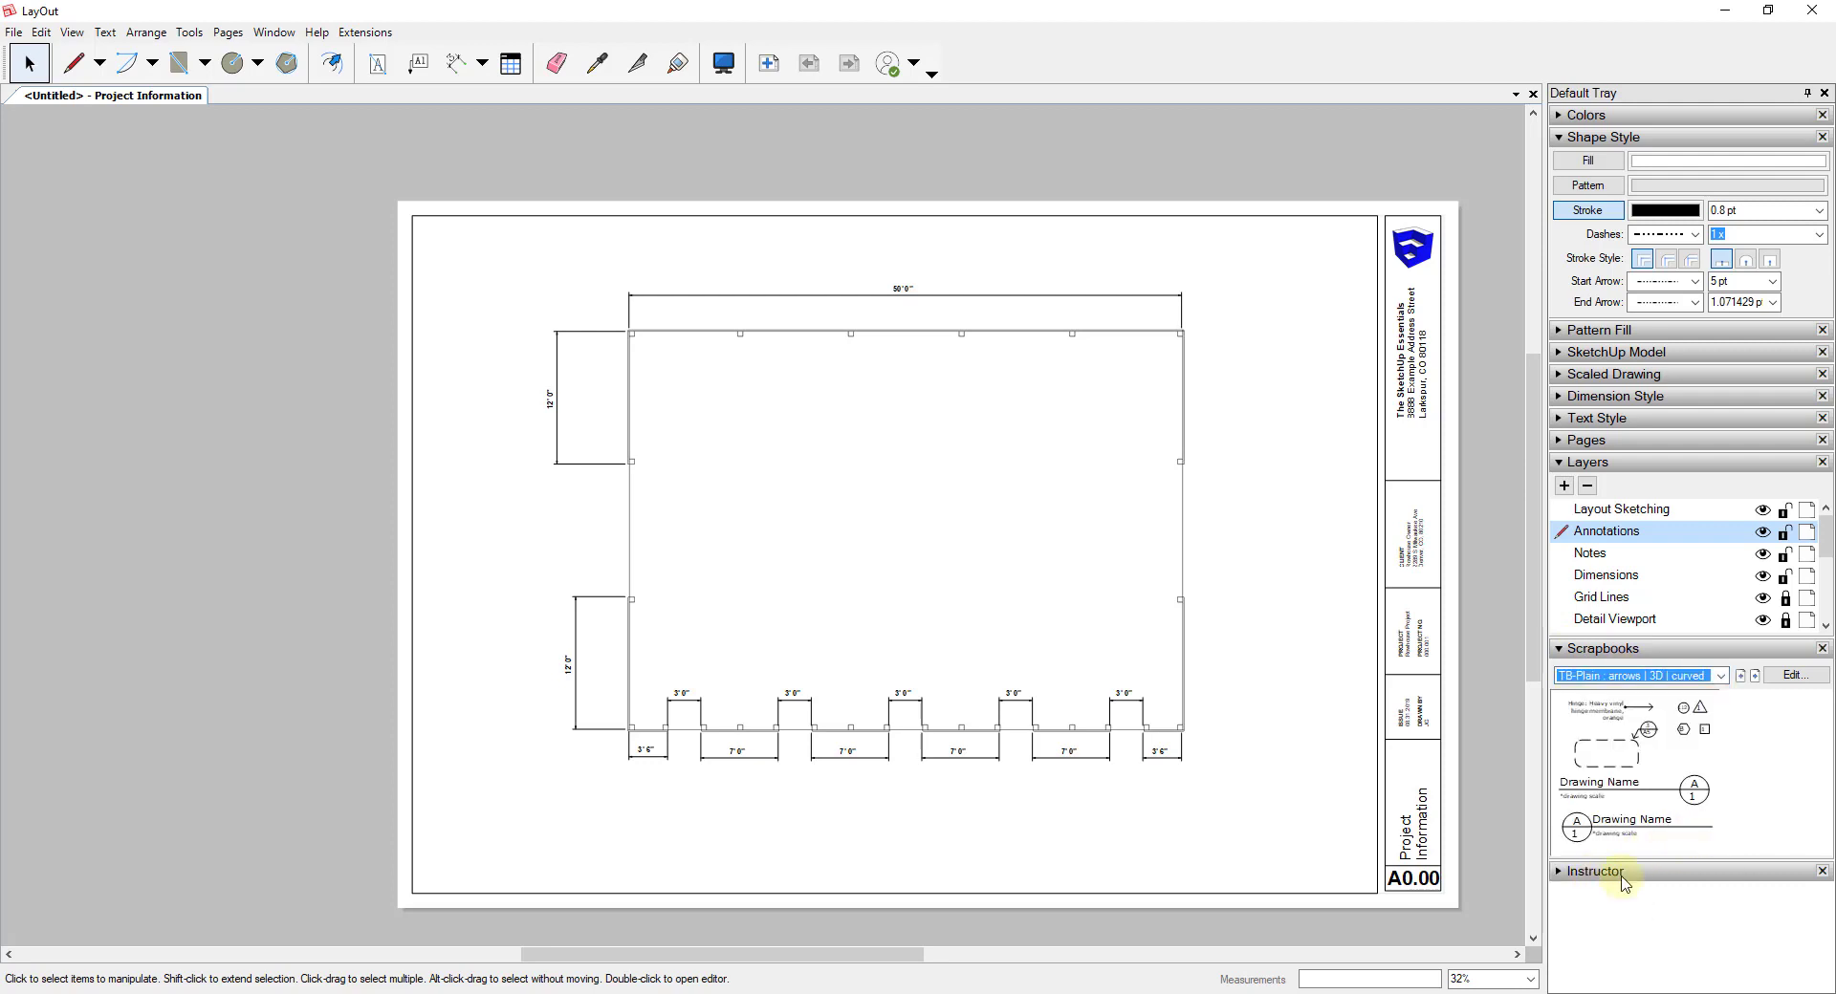
{"action": "scroll", "coordinate": [1660, 768], "scroll_direction": "down", "scroll_amount": 3}
{"action": "left_click", "coordinate": [922, 844]}
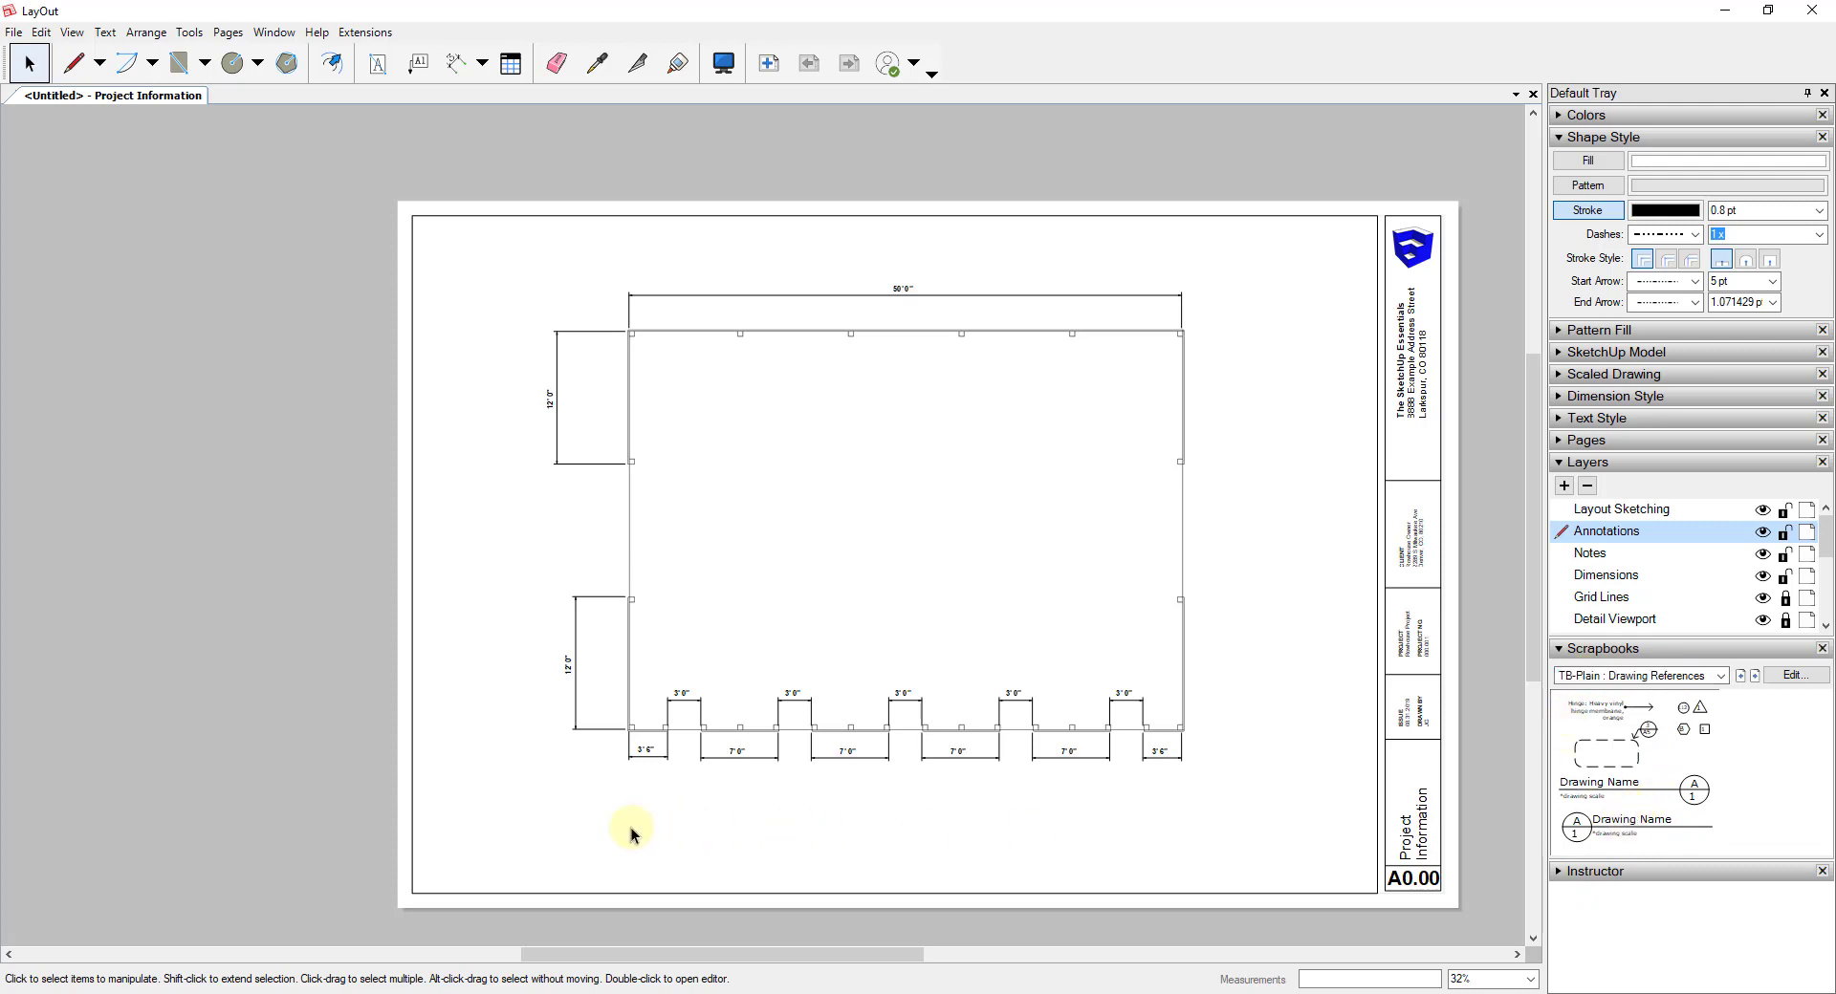
{"action": "left_click", "coordinate": [1629, 541]}
{"action": "mouse_move", "coordinate": [1616, 823]}
{"action": "left_mouse_down"}
{"action": "mouse_move", "coordinate": [676, 846]}
{"action": "mouse_move", "coordinate": [656, 841]}
{"action": "mouse_move", "coordinate": [661, 818]}
{"action": "left_mouse_up"}
Step: Name the drawing title Structural Floor Plan and set its scale text to *3/8" = 1'0"
{"action": "scroll", "coordinate": [662, 817], "scroll_direction": "up", "scroll_amount": 5}
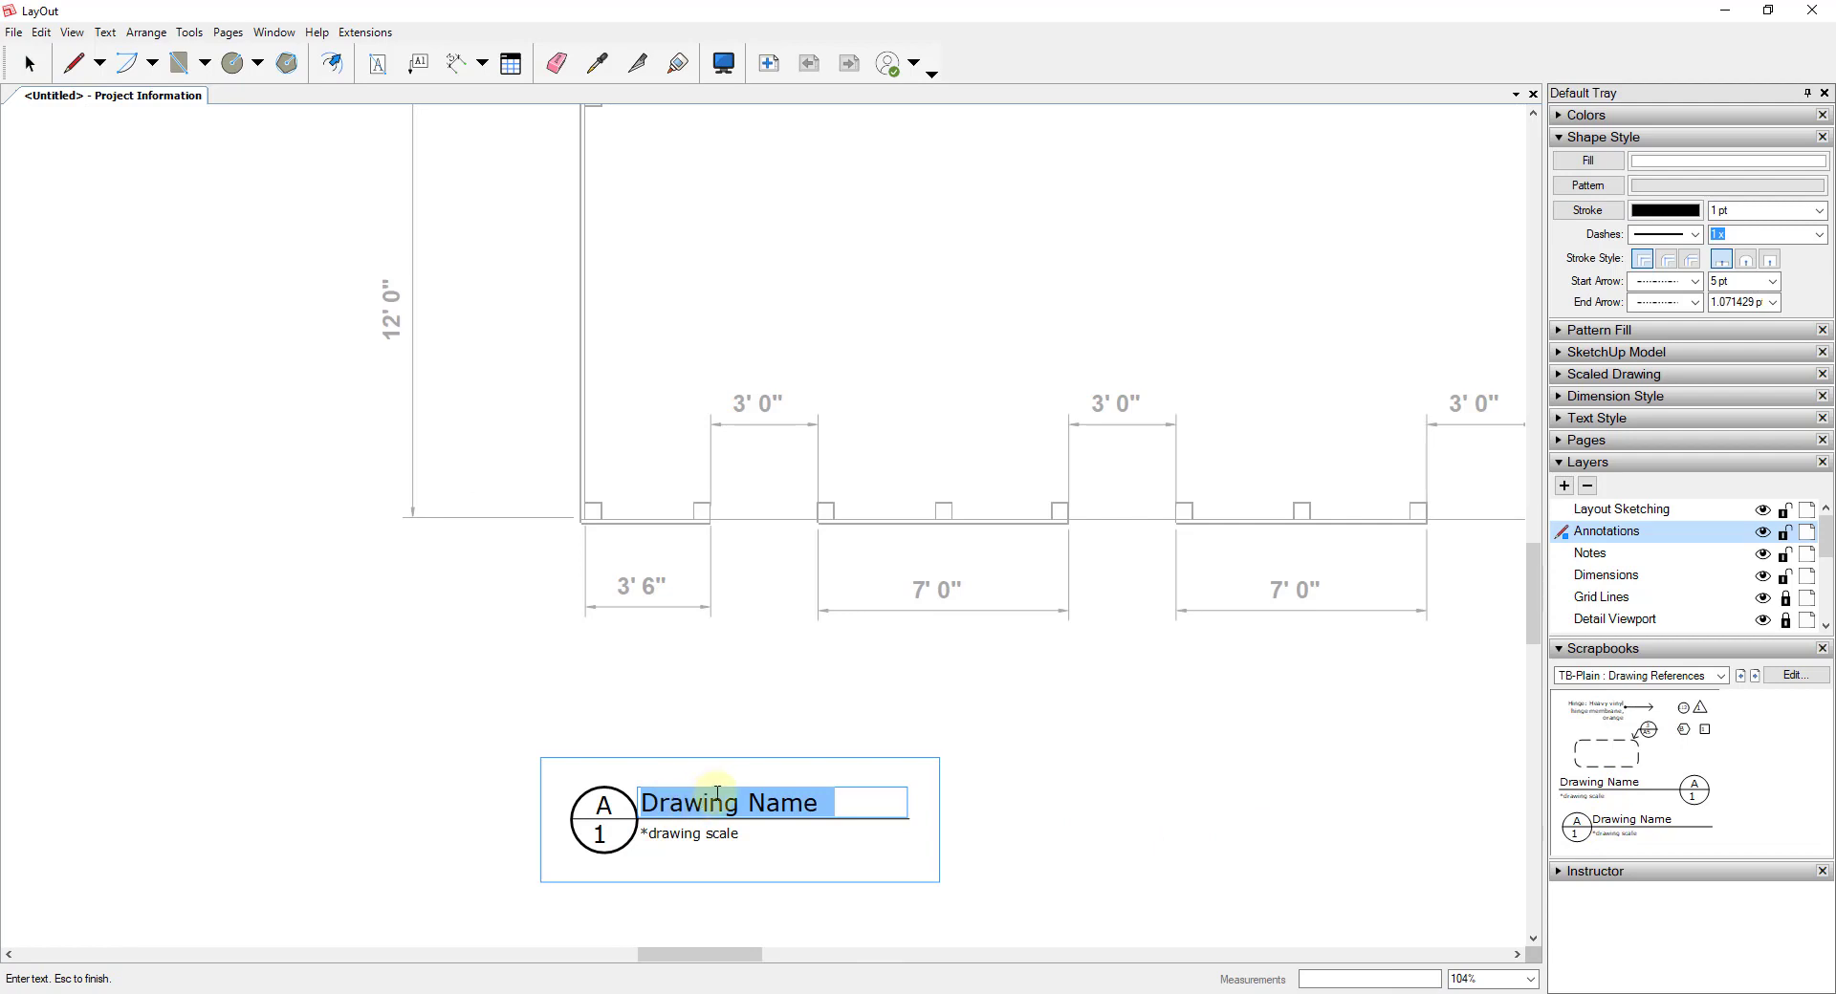
{"action": "type", "text": "St"}
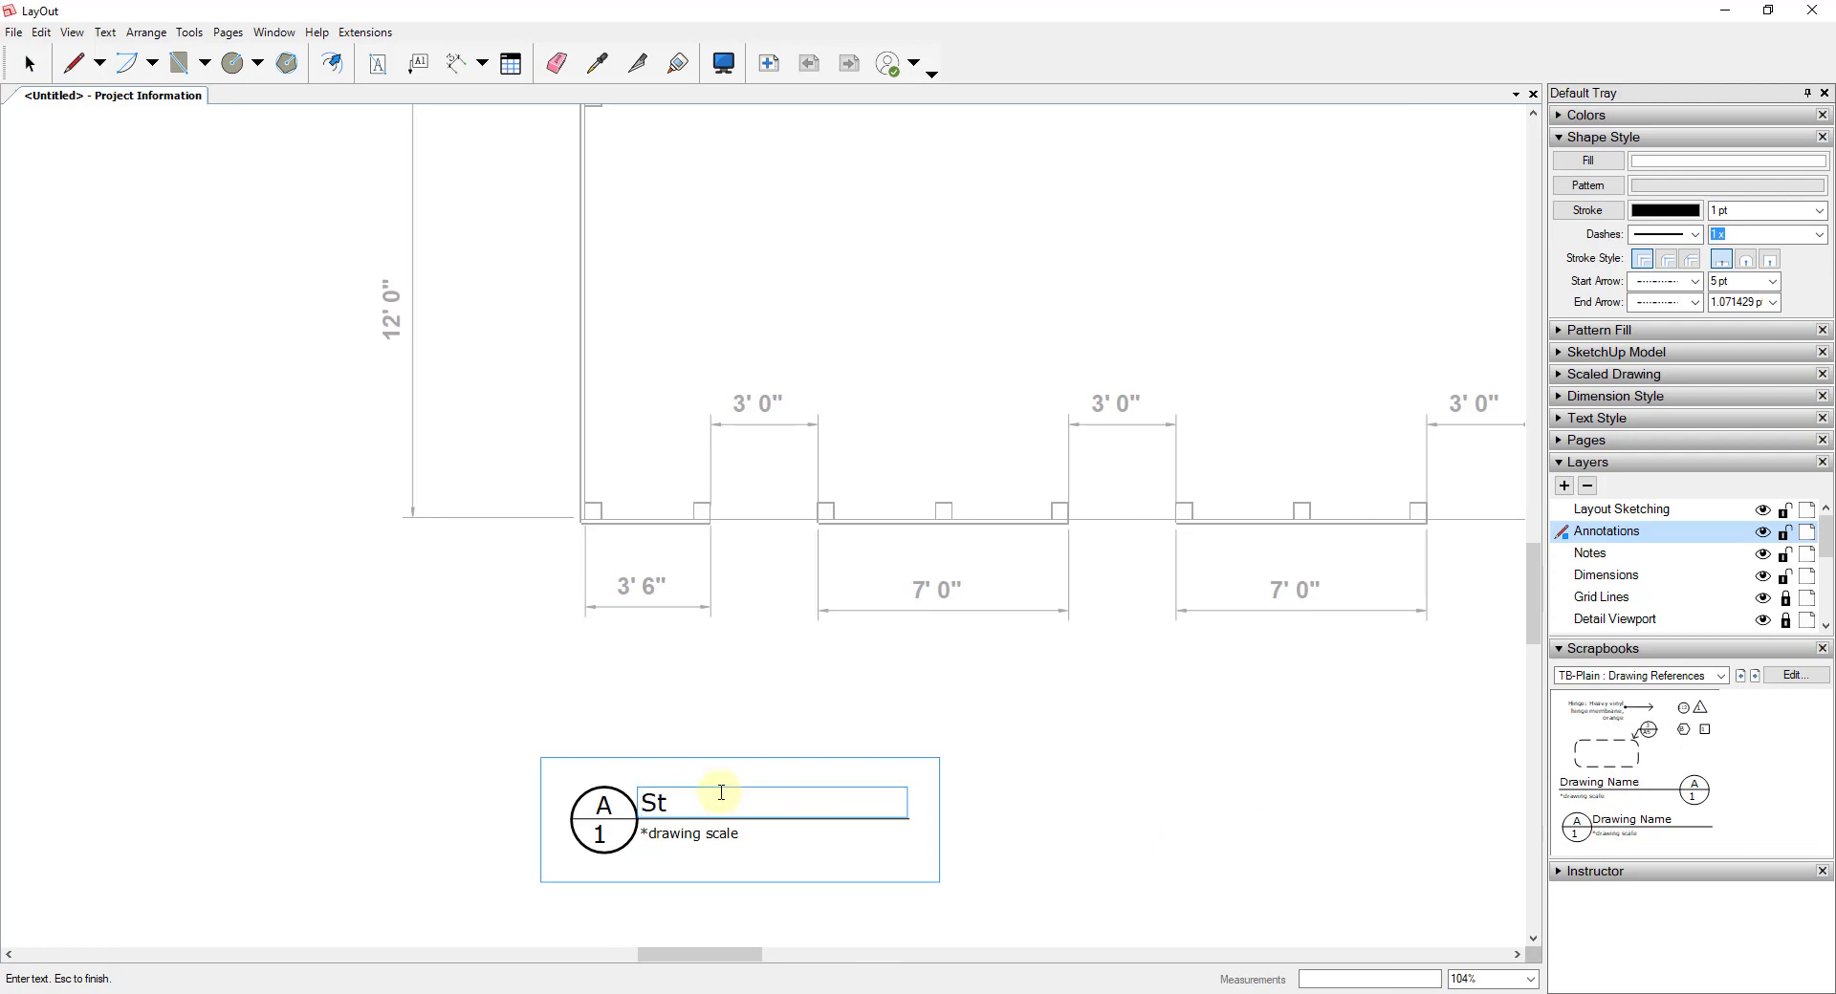
{"action": "type", "text": "ructural Floo"}
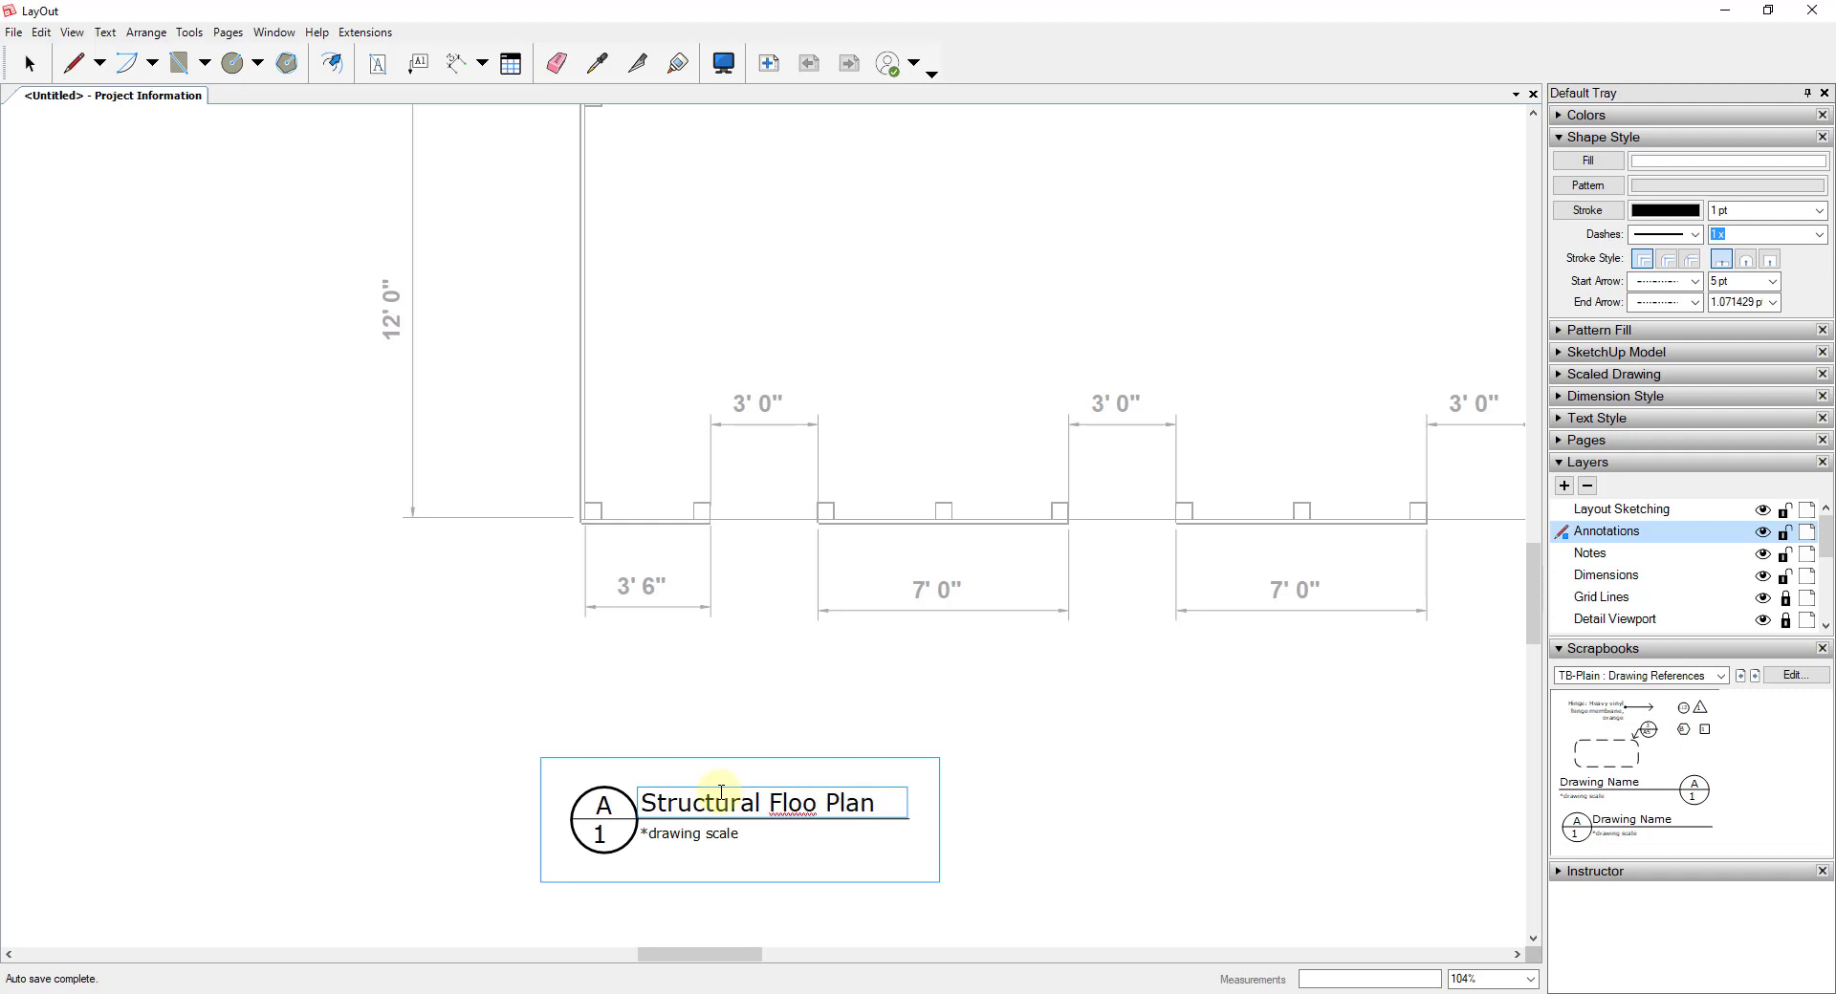
{"action": "type", "text": "r"}
{"action": "double_click", "coordinate": [643, 836]}
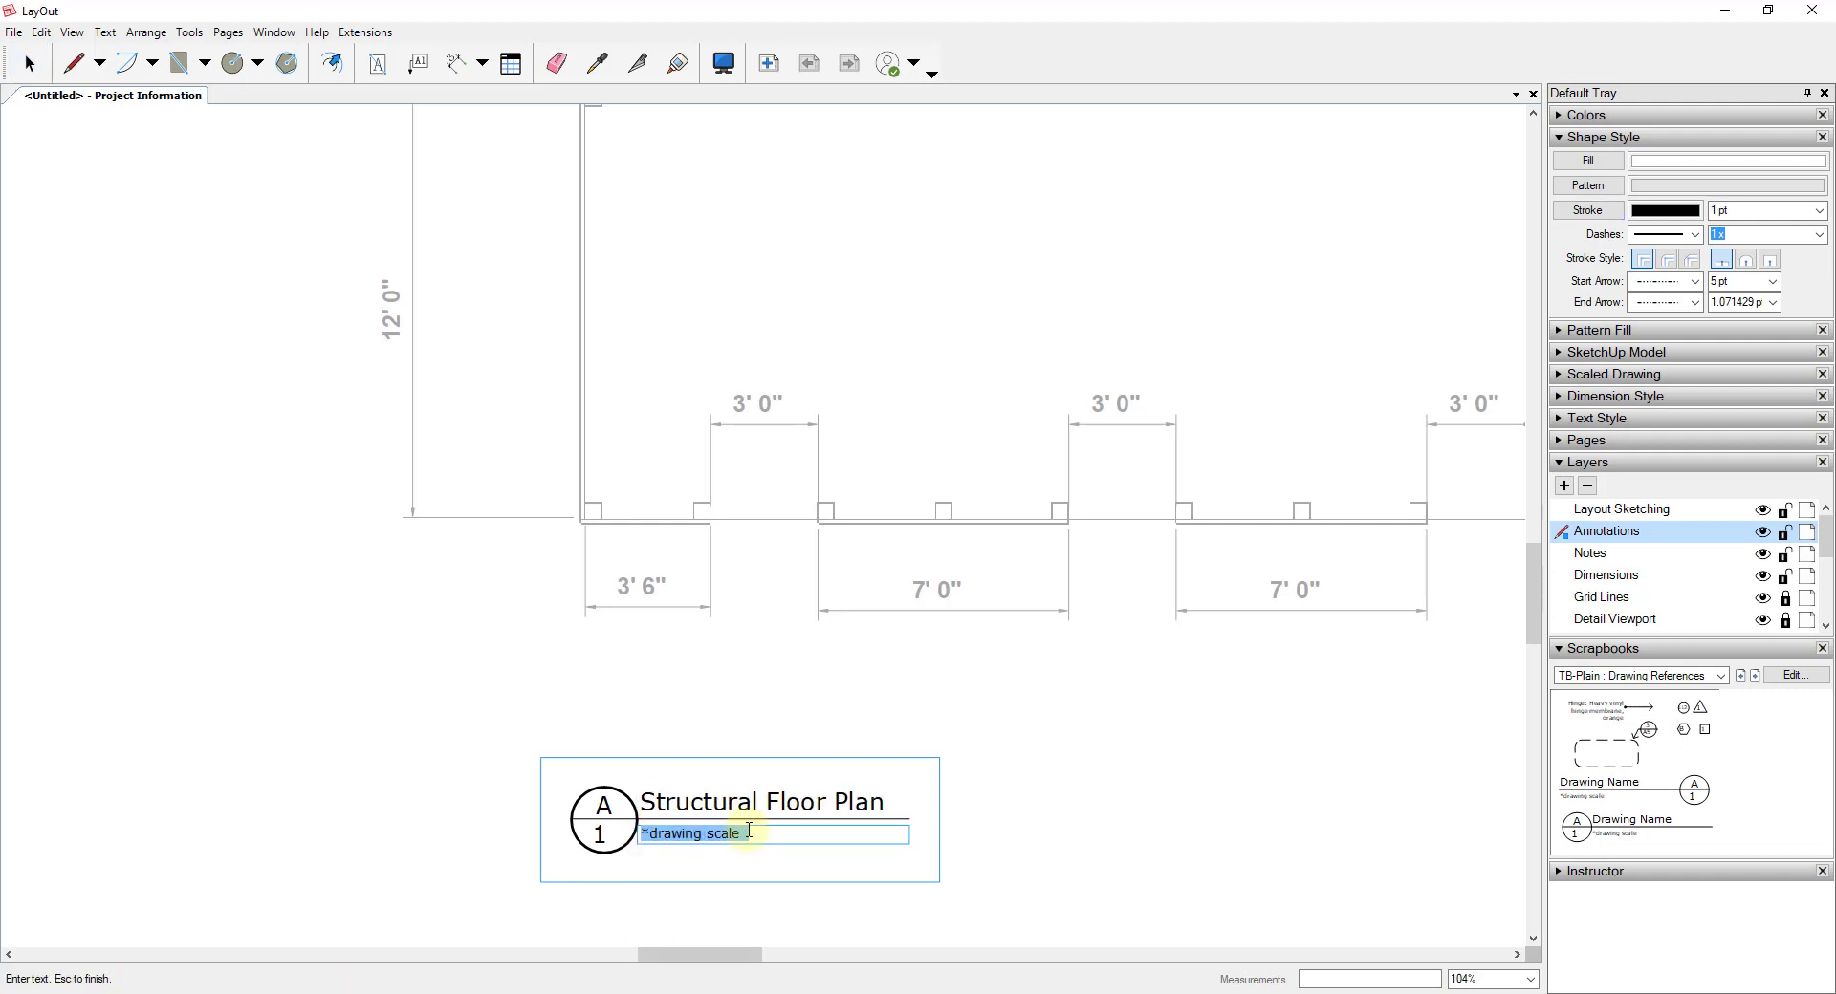
{"action": "left_click_drag", "start_coordinate": [748, 830], "coordinate": [652, 837]}
{"action": "type", "text": "3/8\" = 1'0"}
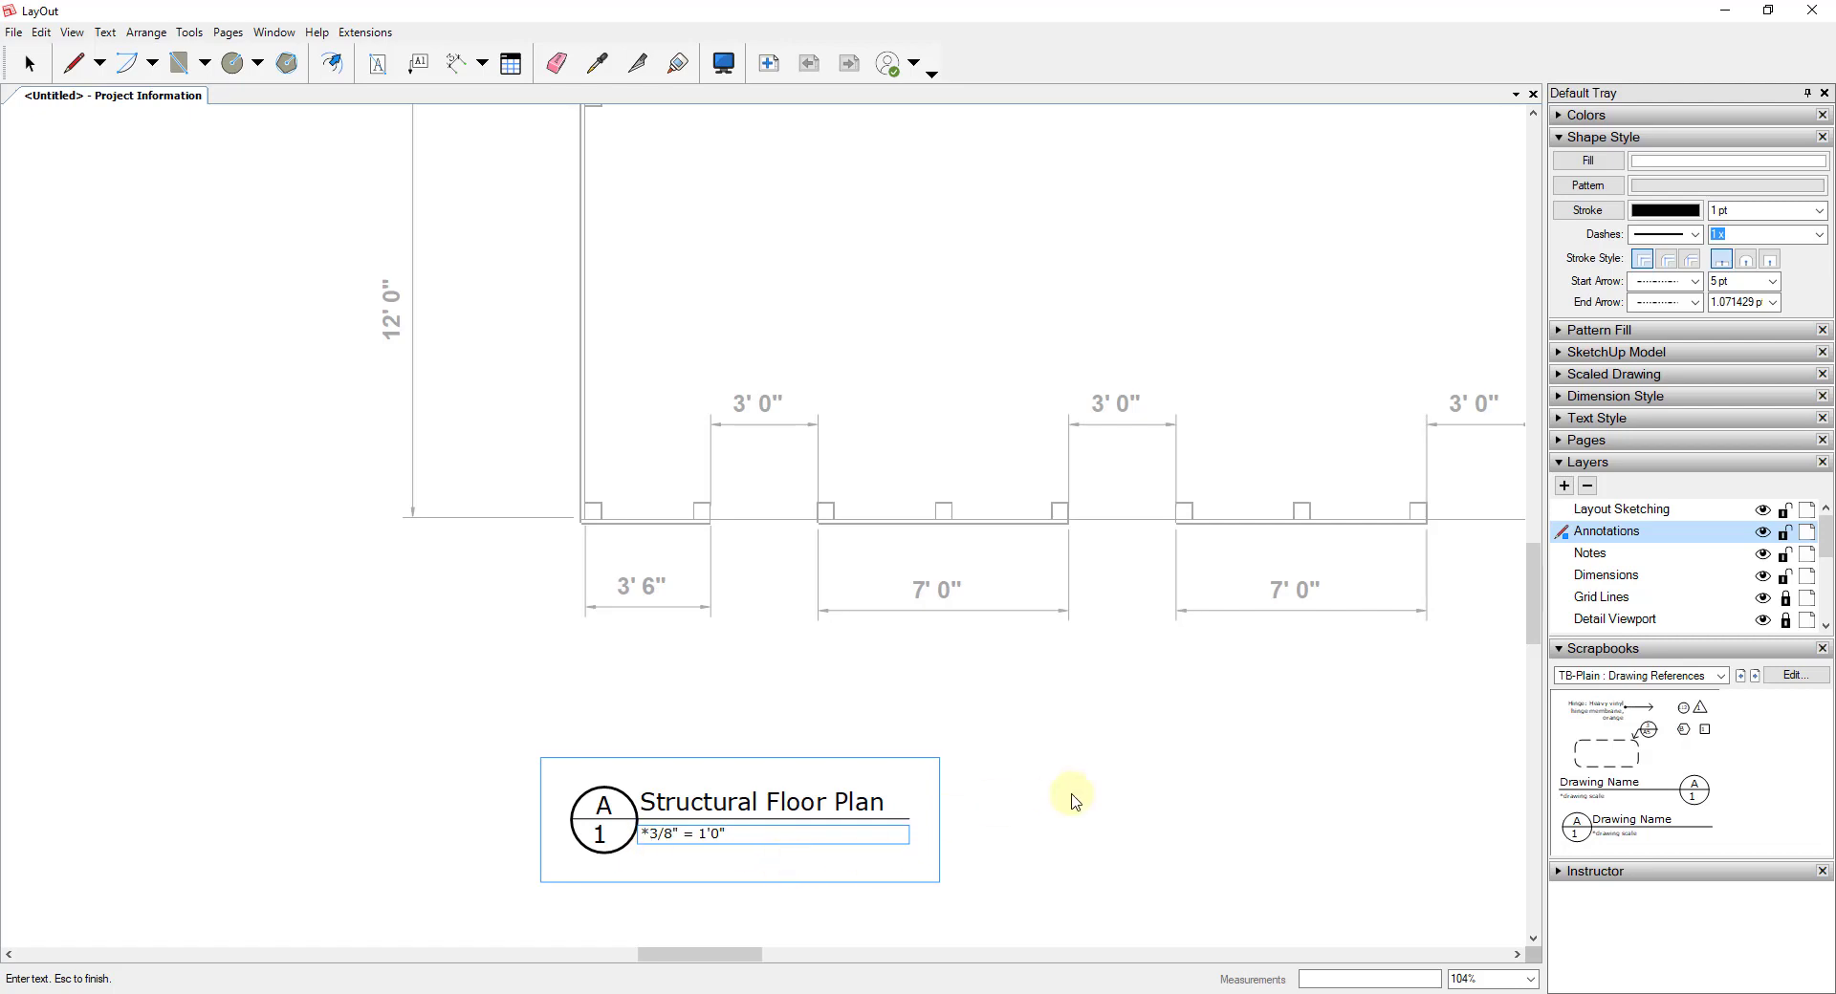
{"action": "key", "text": "Escape"}
Step: Change the letter in the drawing title's circle to S
{"action": "left_click", "coordinate": [604, 806]}
{"action": "double_click", "coordinate": [607, 805]}
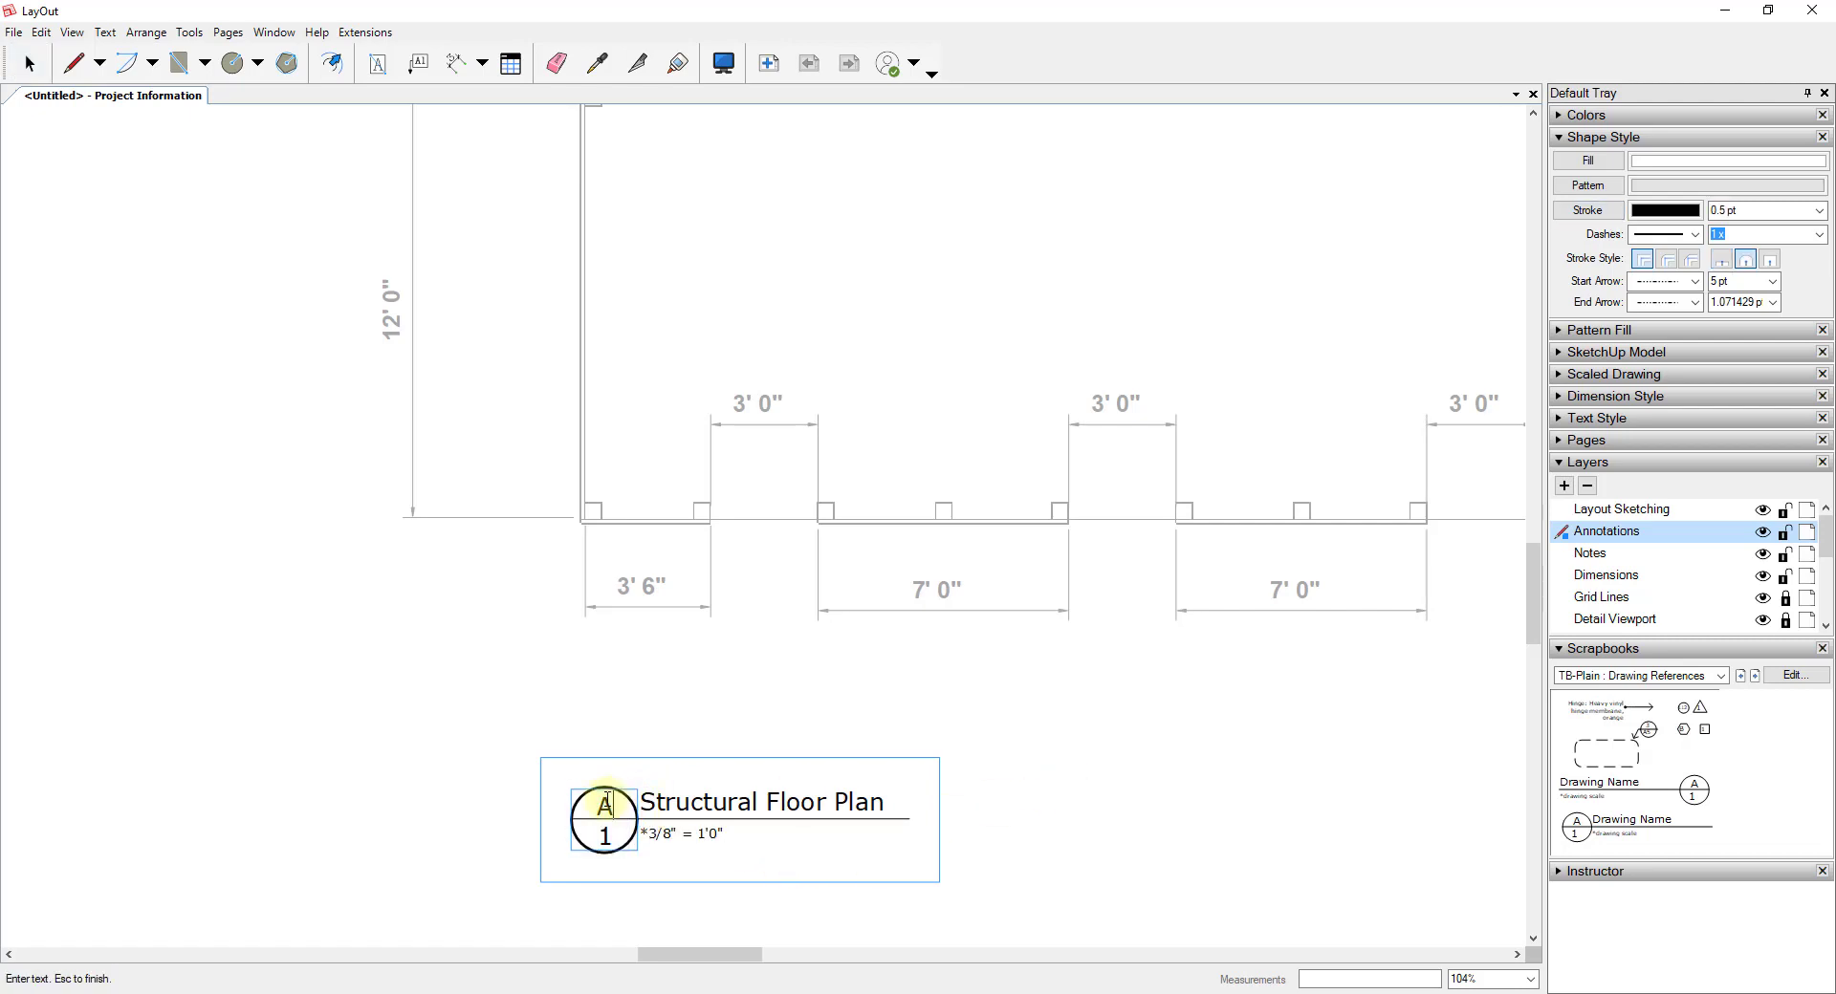
{"action": "double_click", "coordinate": [607, 805]}
{"action": "type", "text": "S"}
{"action": "key", "text": "Escape"}
{"action": "scroll", "coordinate": [501, 634], "scroll_direction": "down", "scroll_amount": 3}
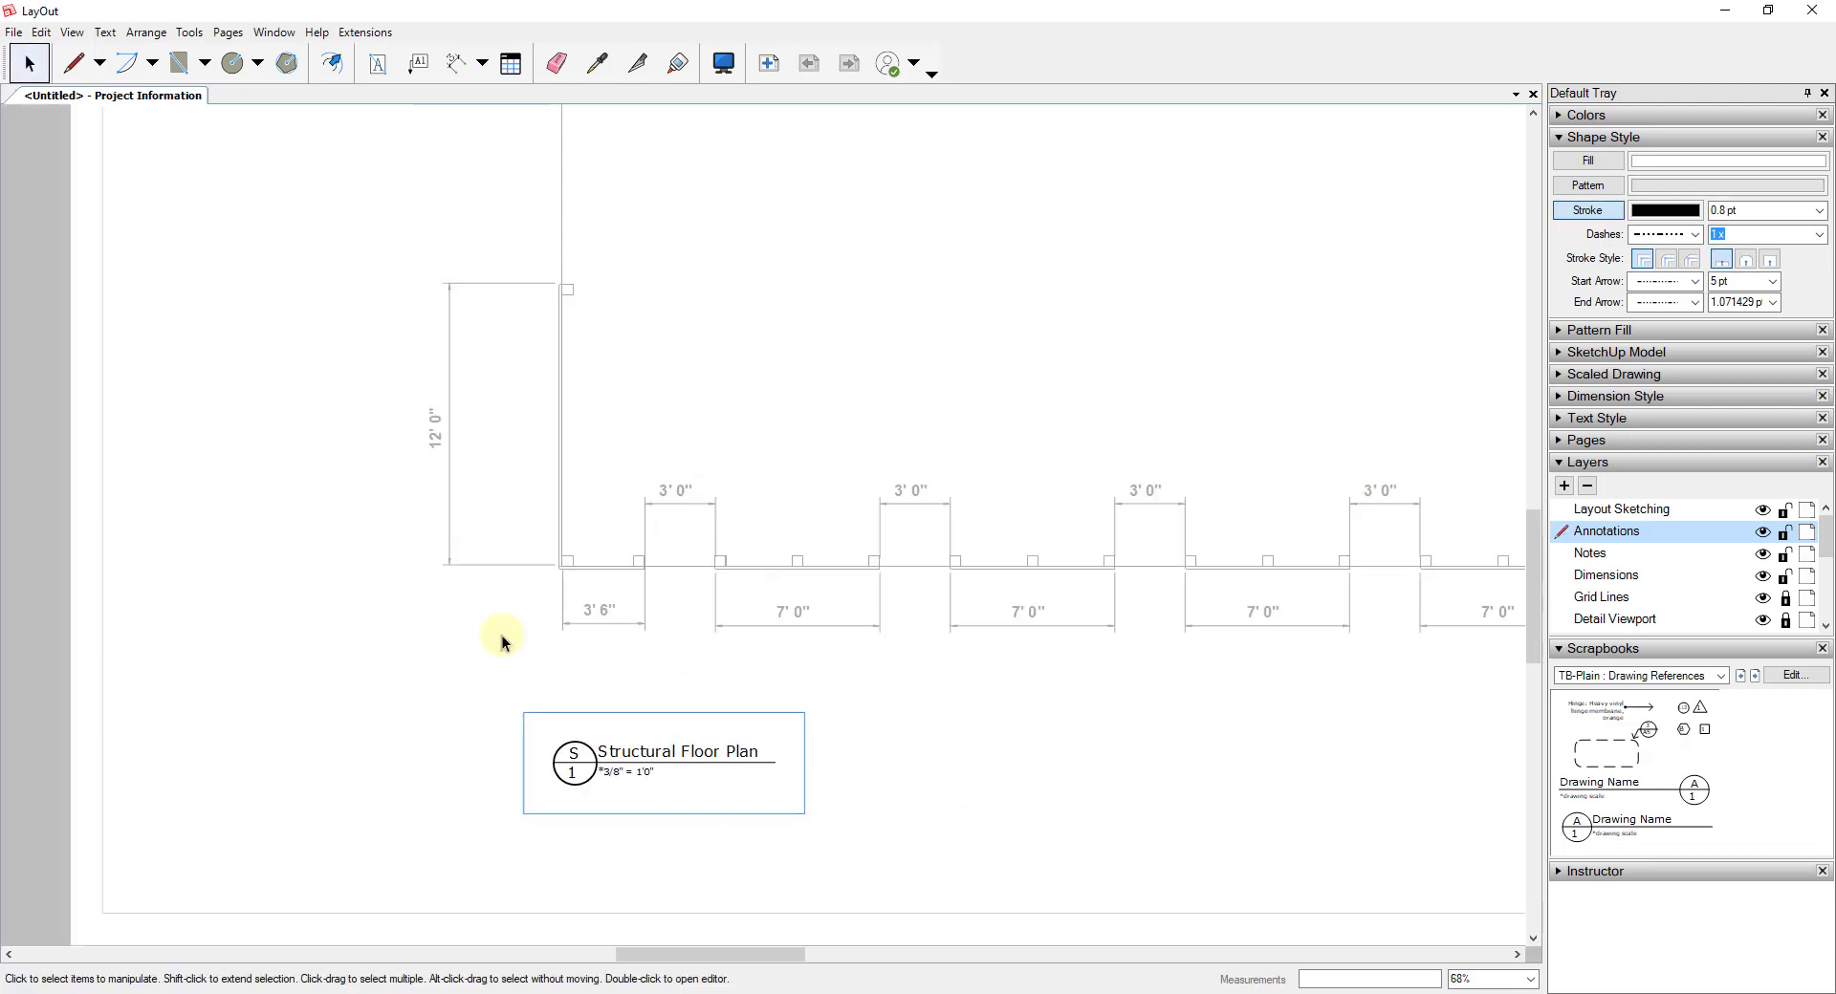
Step: Unlock the On Every Inside Page layer and make it the active layer
{"action": "scroll", "coordinate": [501, 634], "scroll_direction": "down", "scroll_amount": 4}
{"action": "scroll", "coordinate": [1137, 688], "scroll_direction": "up", "scroll_amount": 1}
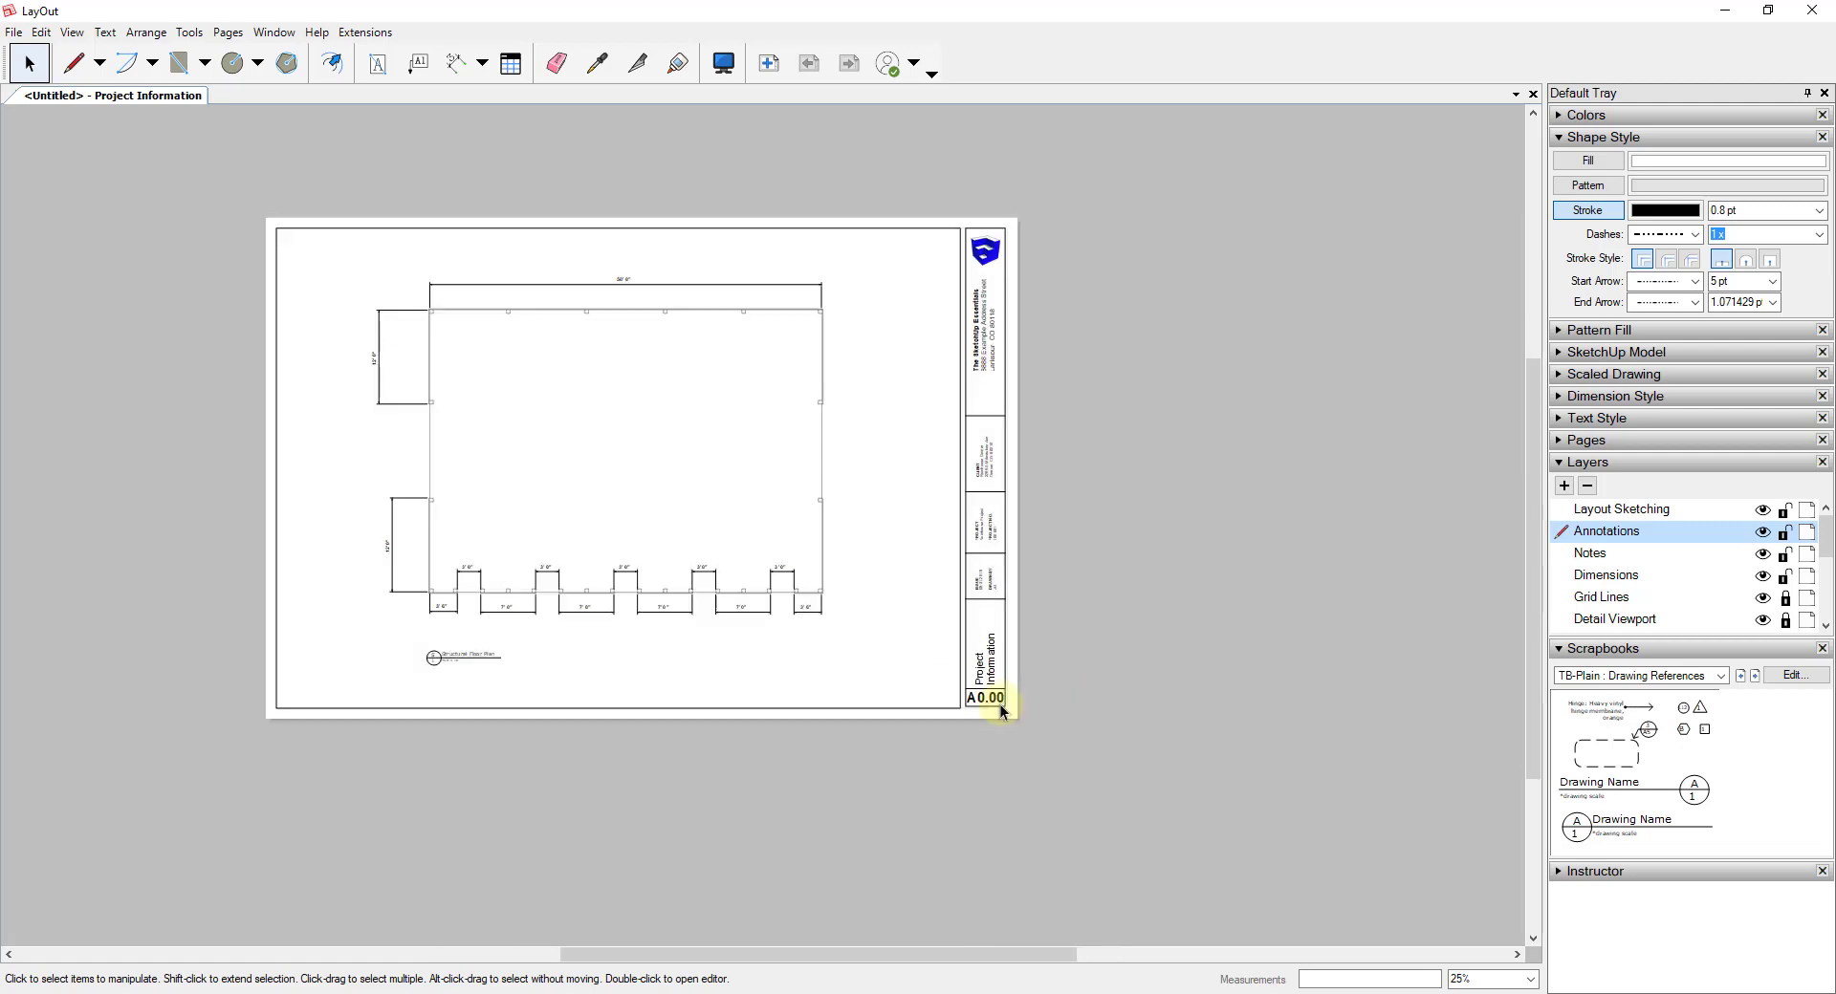
{"action": "scroll", "coordinate": [1000, 704], "scroll_direction": "up", "scroll_amount": 1}
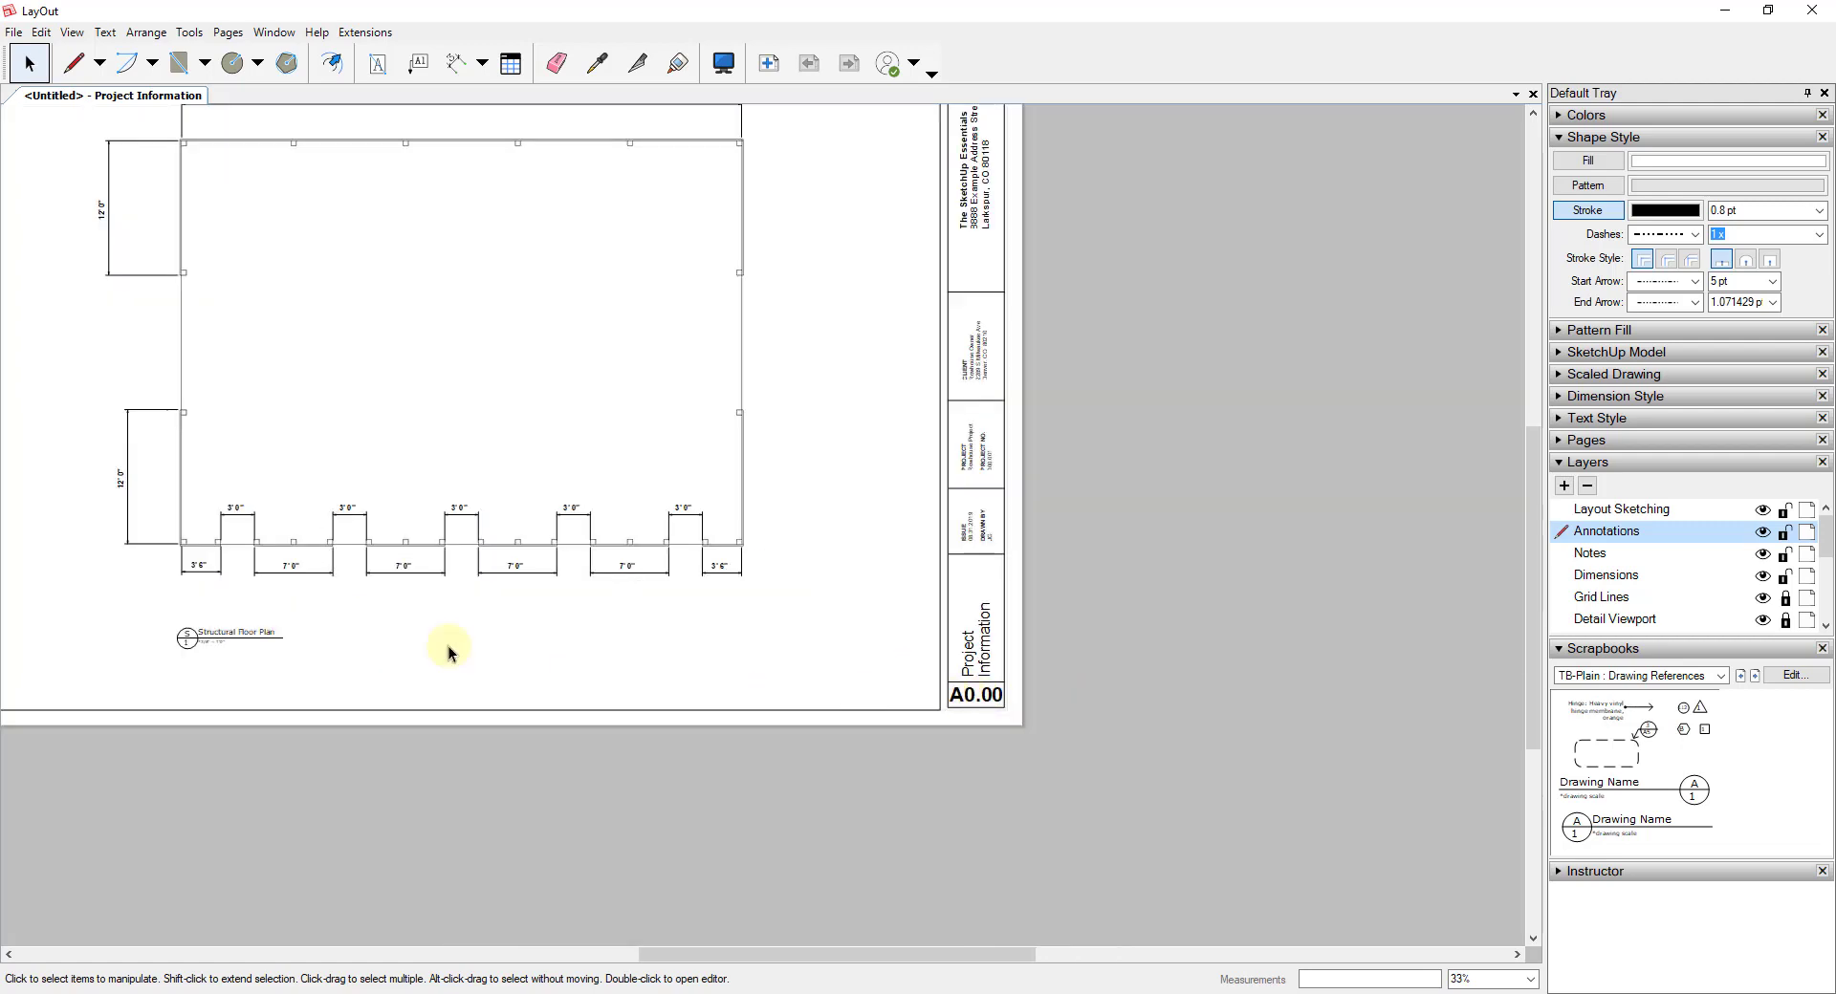
{"action": "scroll", "coordinate": [975, 699], "scroll_direction": "up", "scroll_amount": 2}
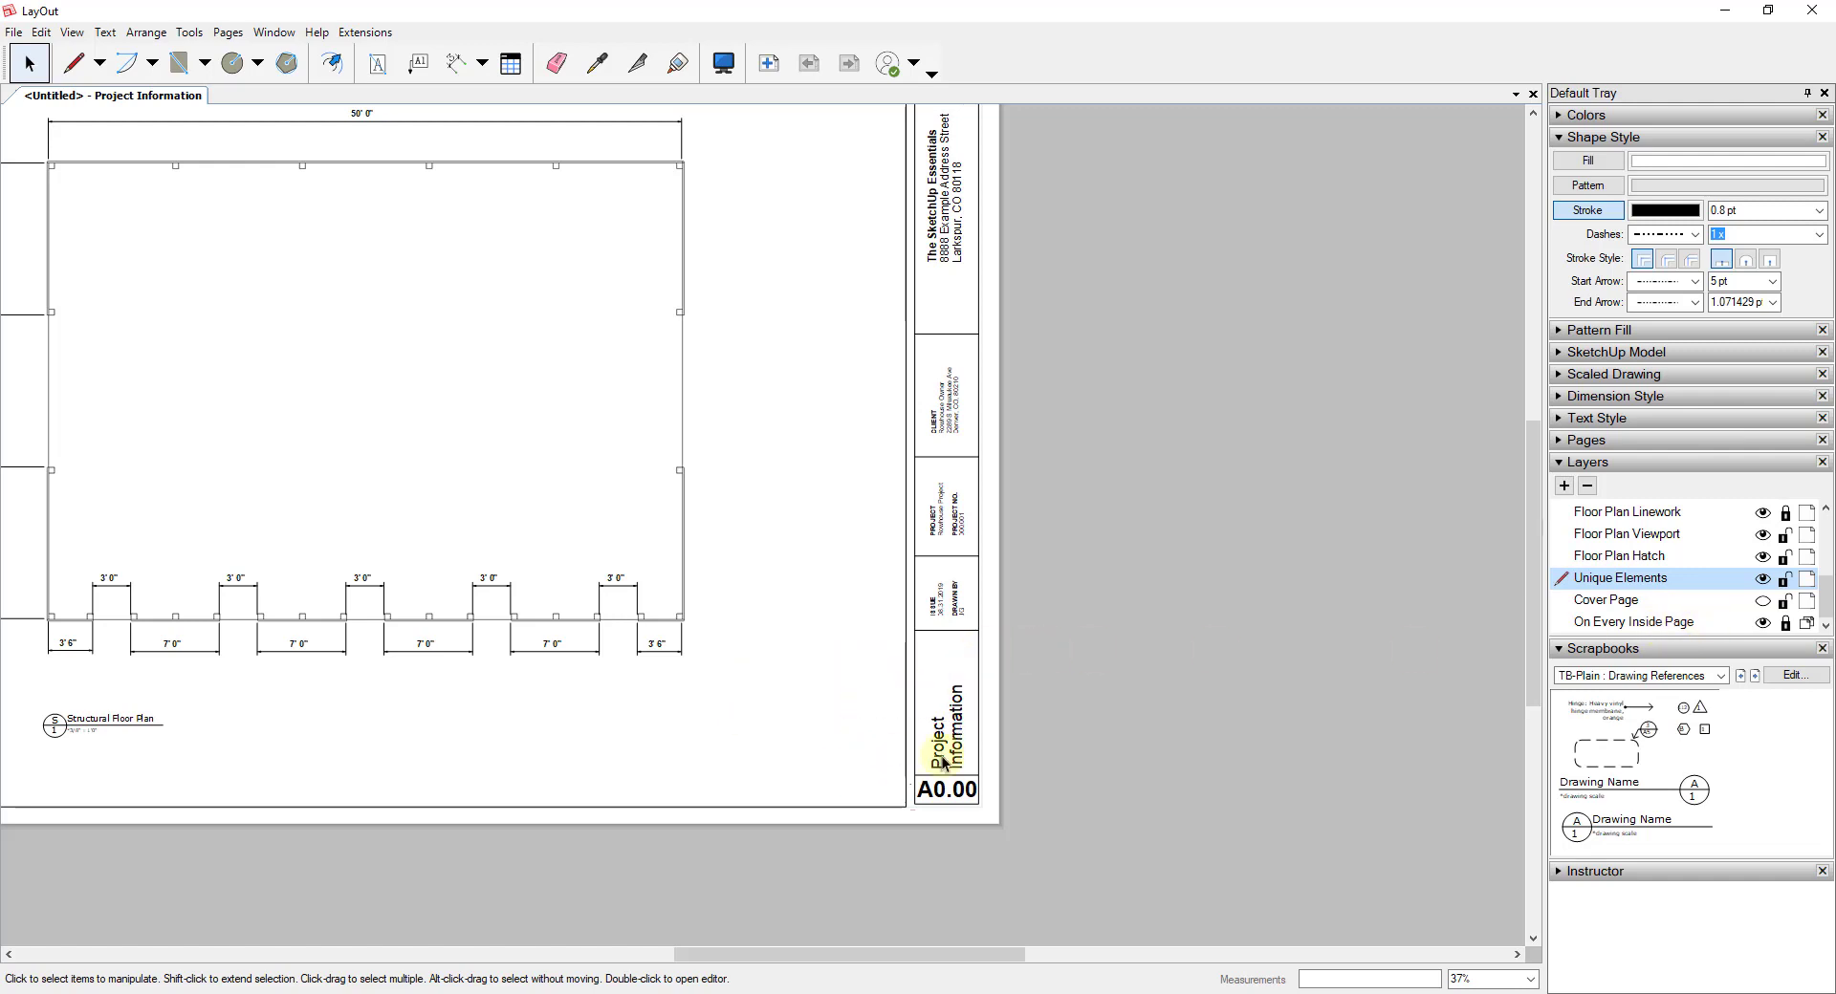
{"action": "left_click", "coordinate": [1762, 601]}
{"action": "left_click", "coordinate": [1752, 627]}
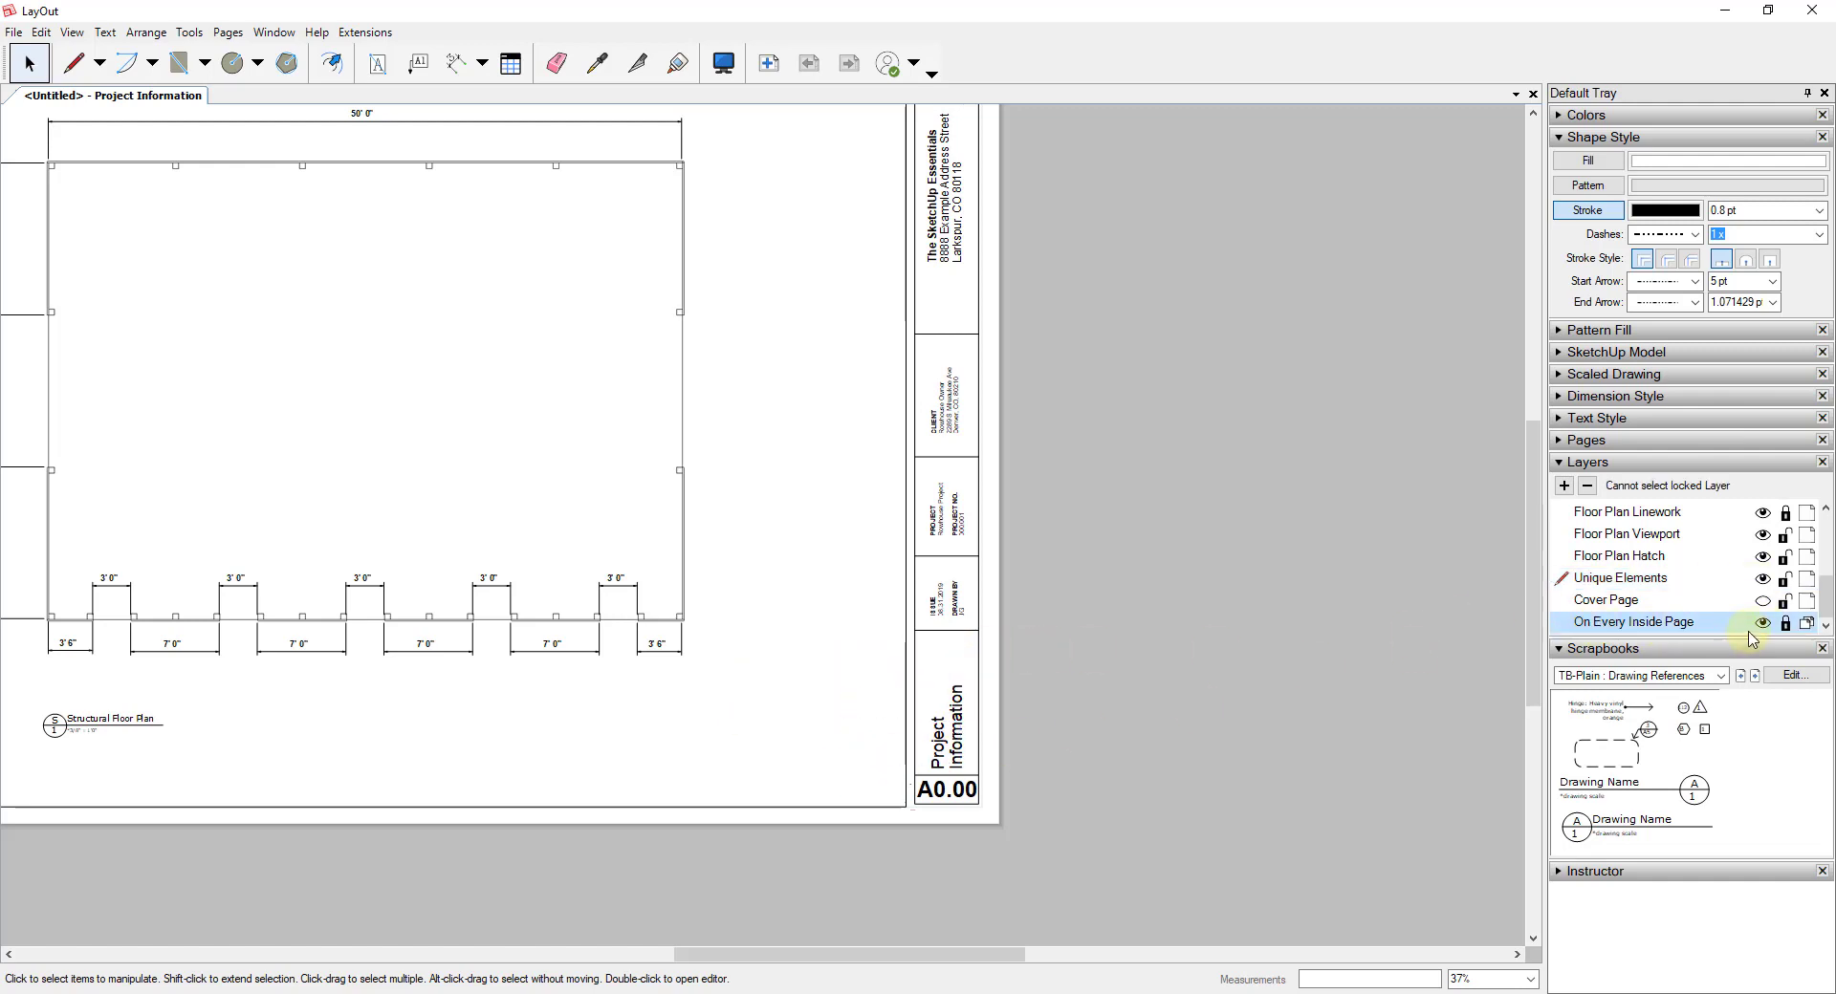
{"action": "left_click", "coordinate": [1785, 623]}
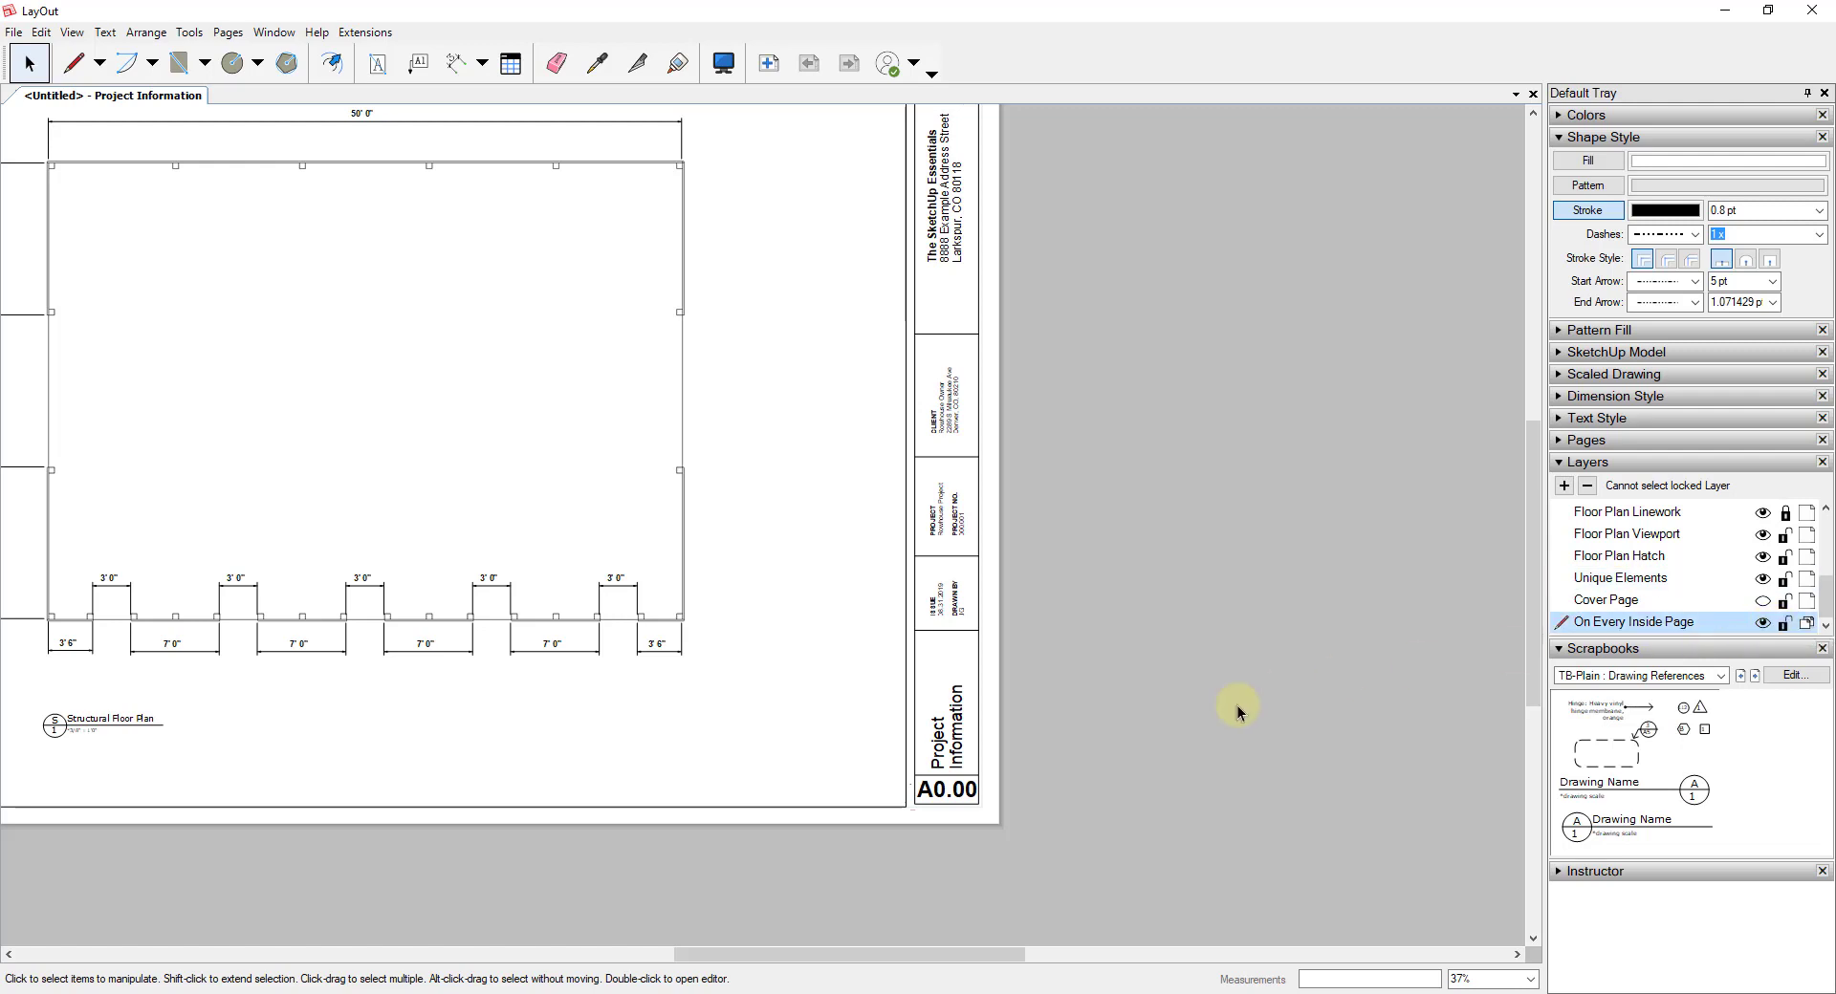
Step: Change the sheet number in the title block to S1.00
{"action": "double_click", "coordinate": [947, 796]}
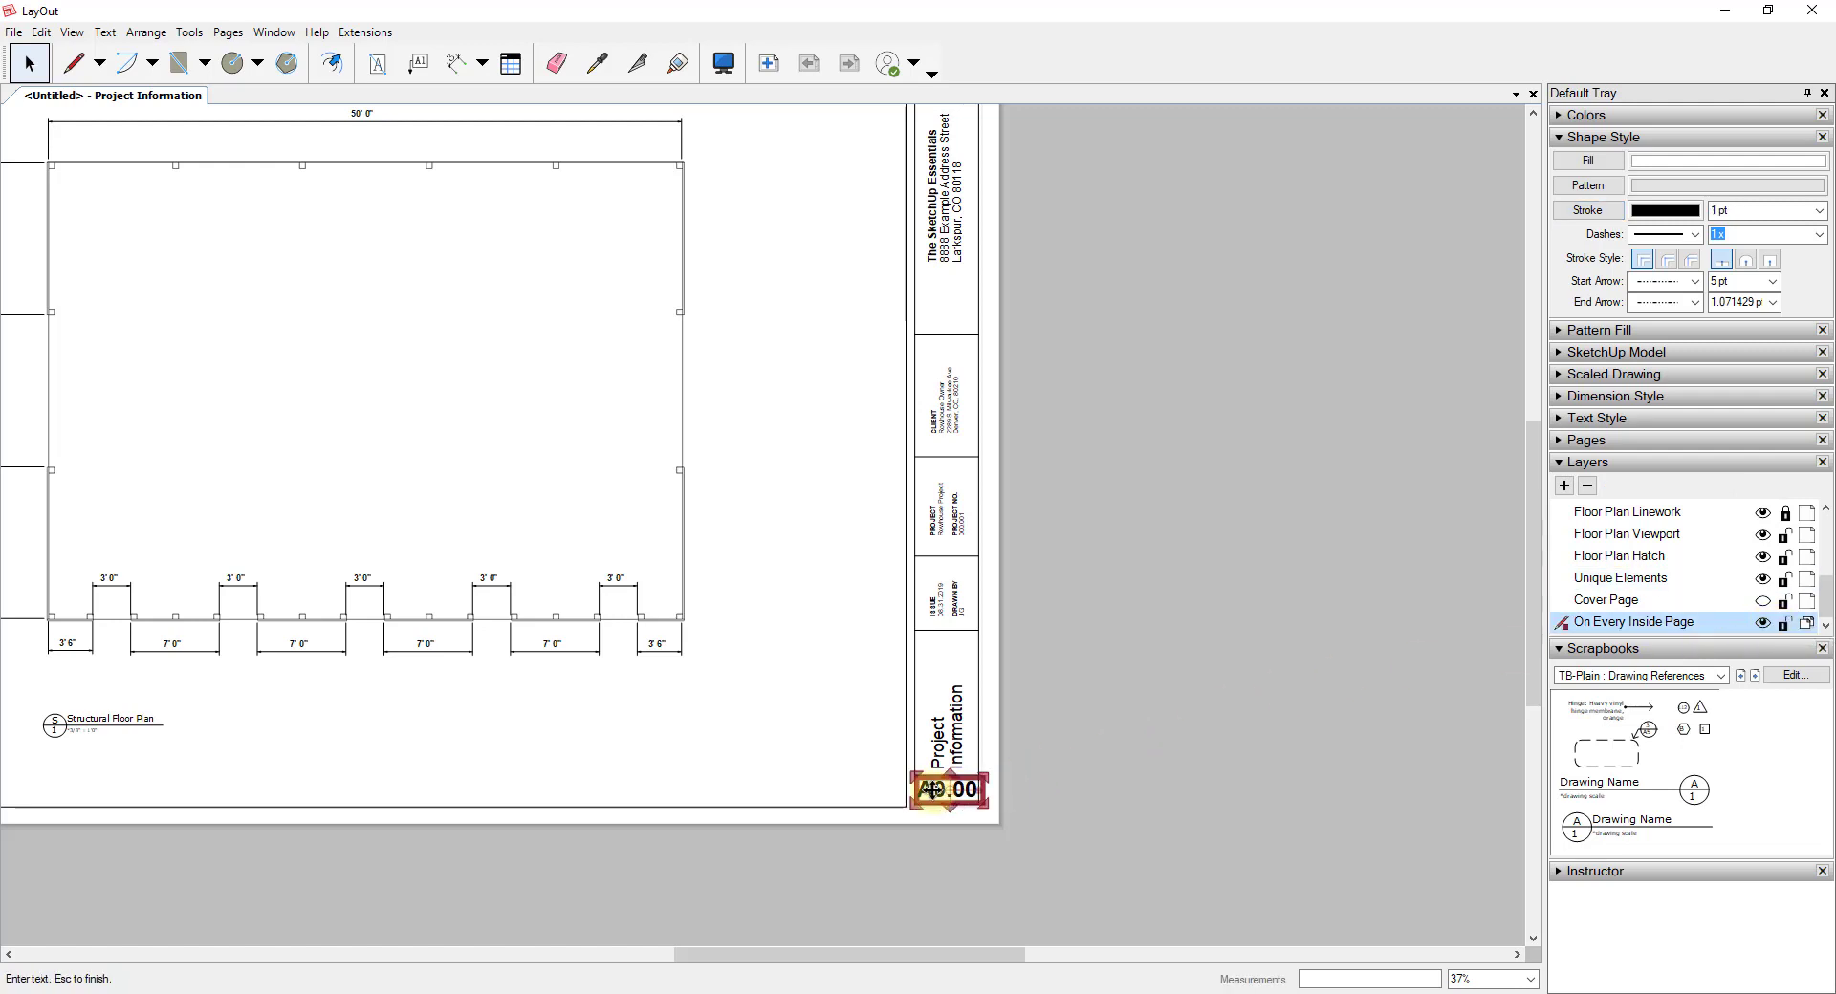
{"action": "left_click", "coordinate": [932, 792]}
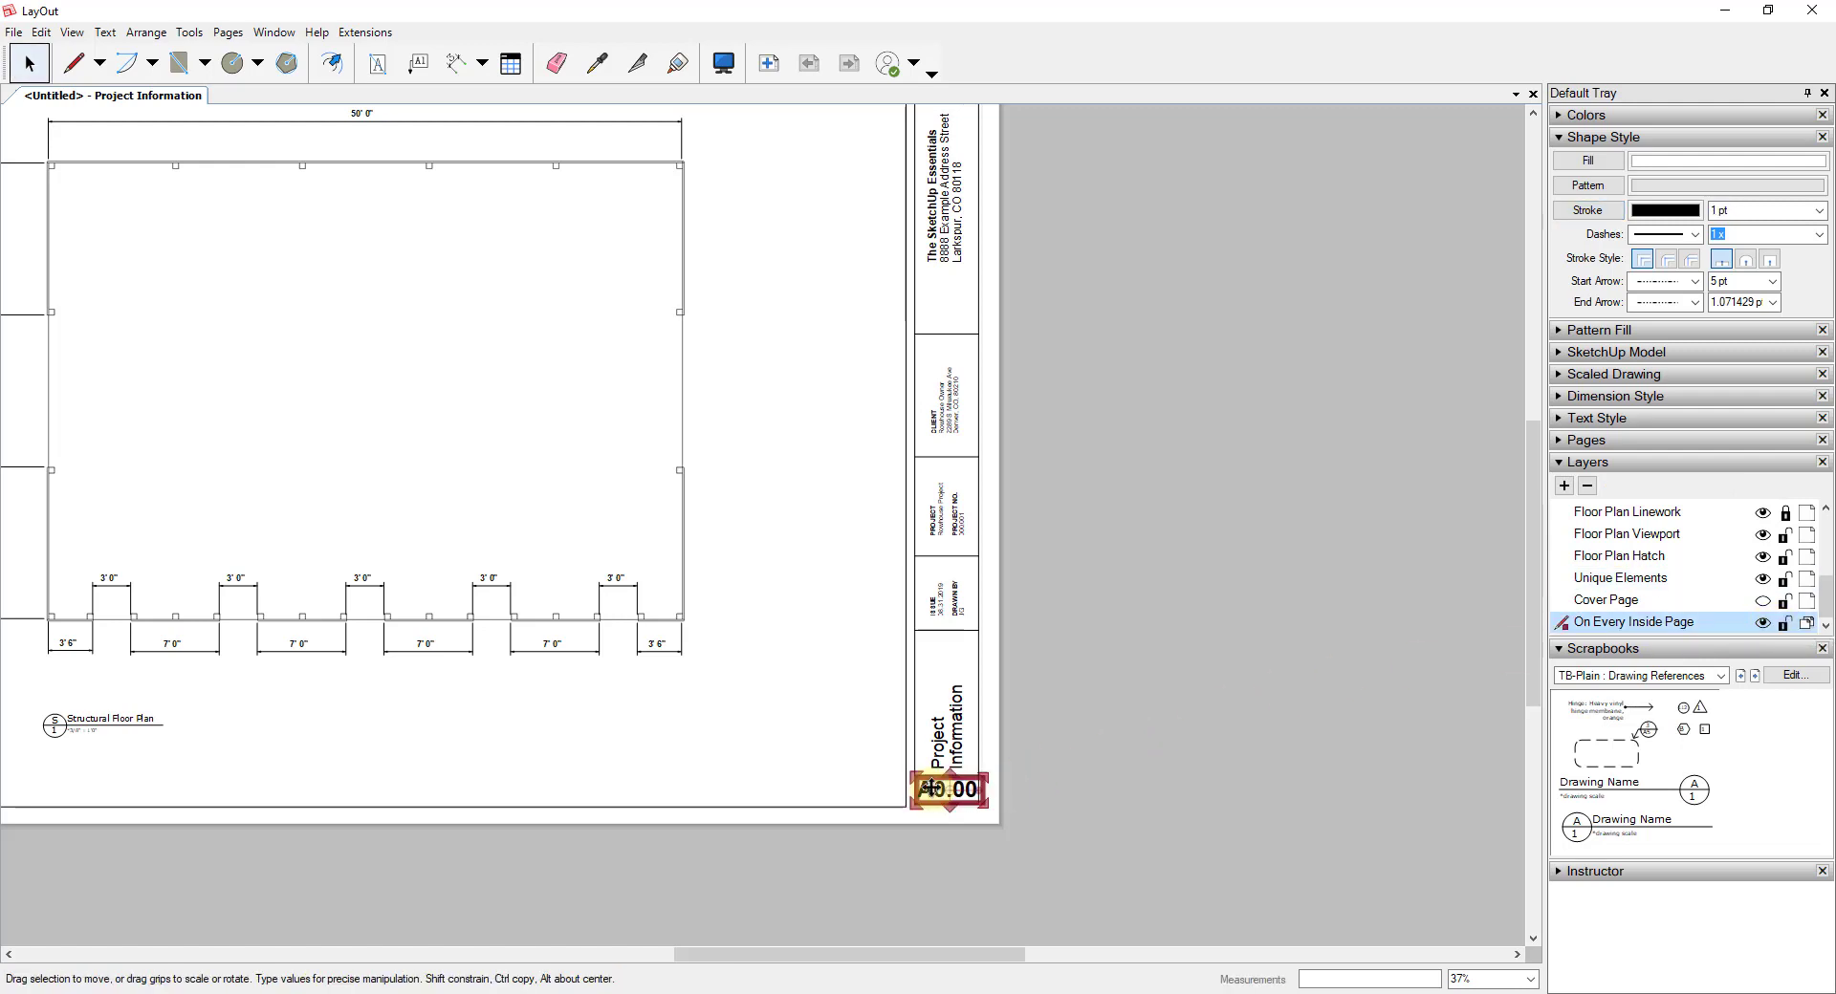
{"action": "left_click_drag", "start_coordinate": [933, 791], "coordinate": [923, 786]}
{"action": "type", "text": "S1"}
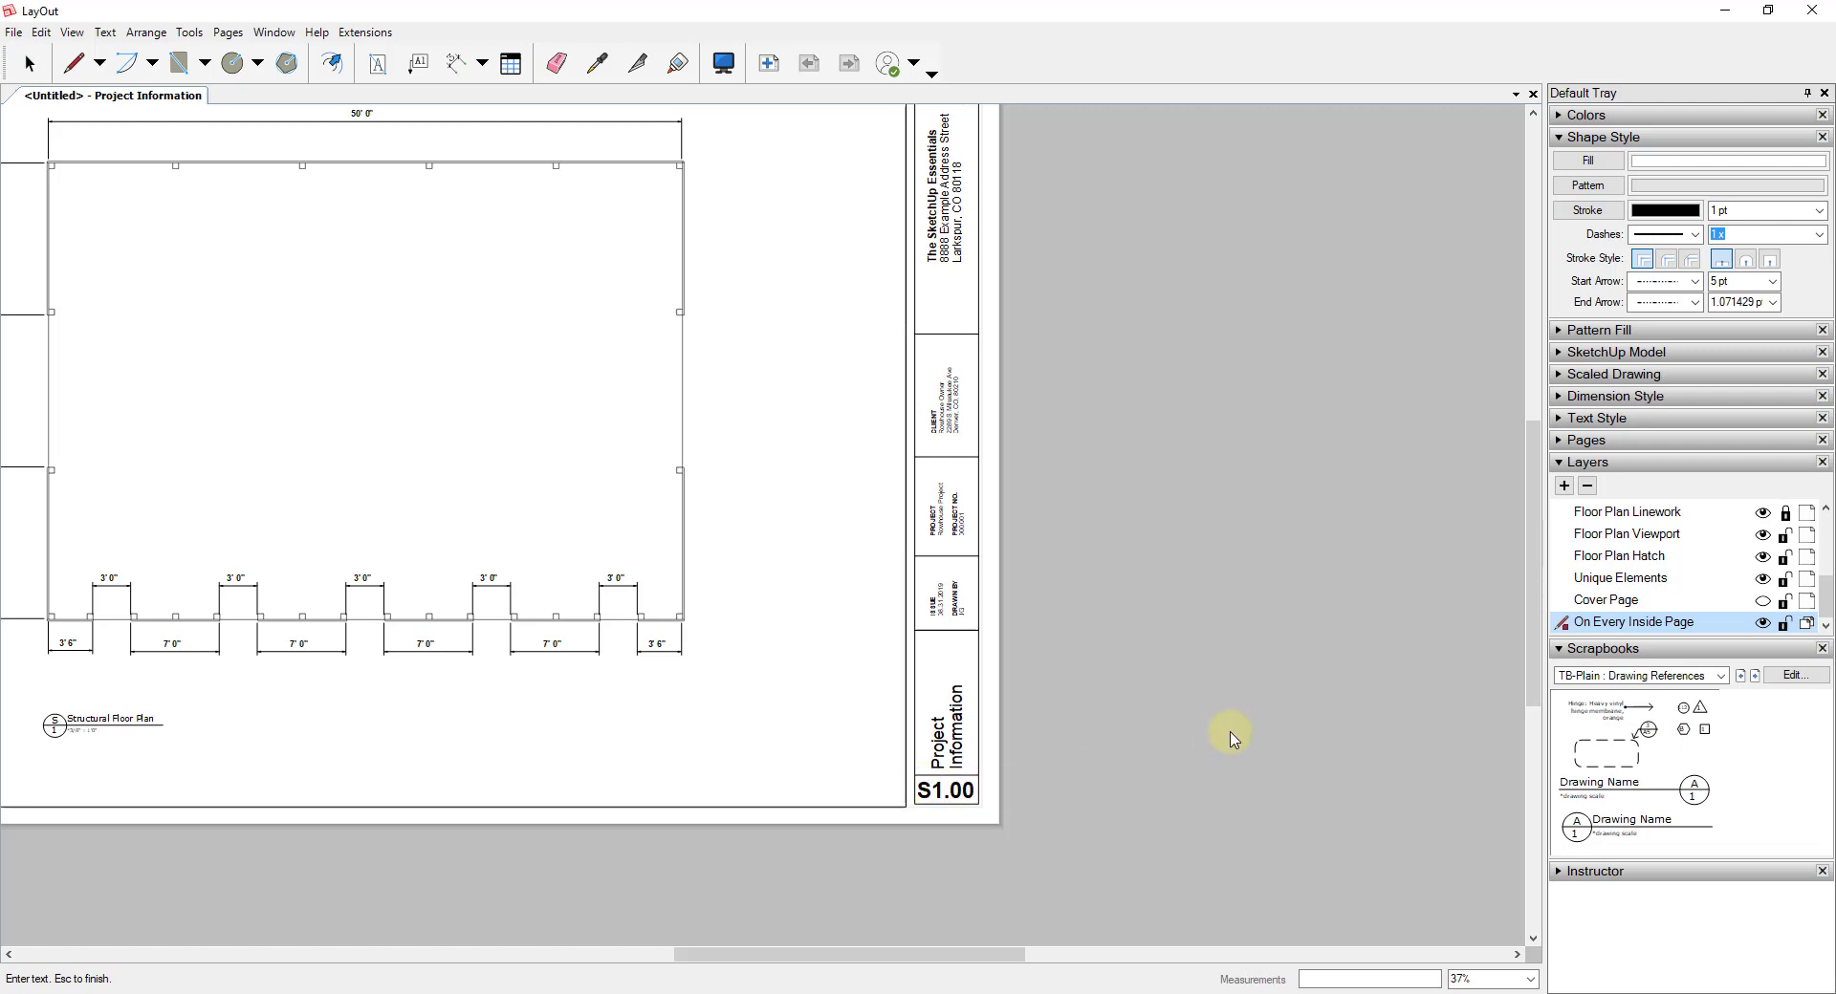
{"action": "left_click", "coordinate": [1224, 732]}
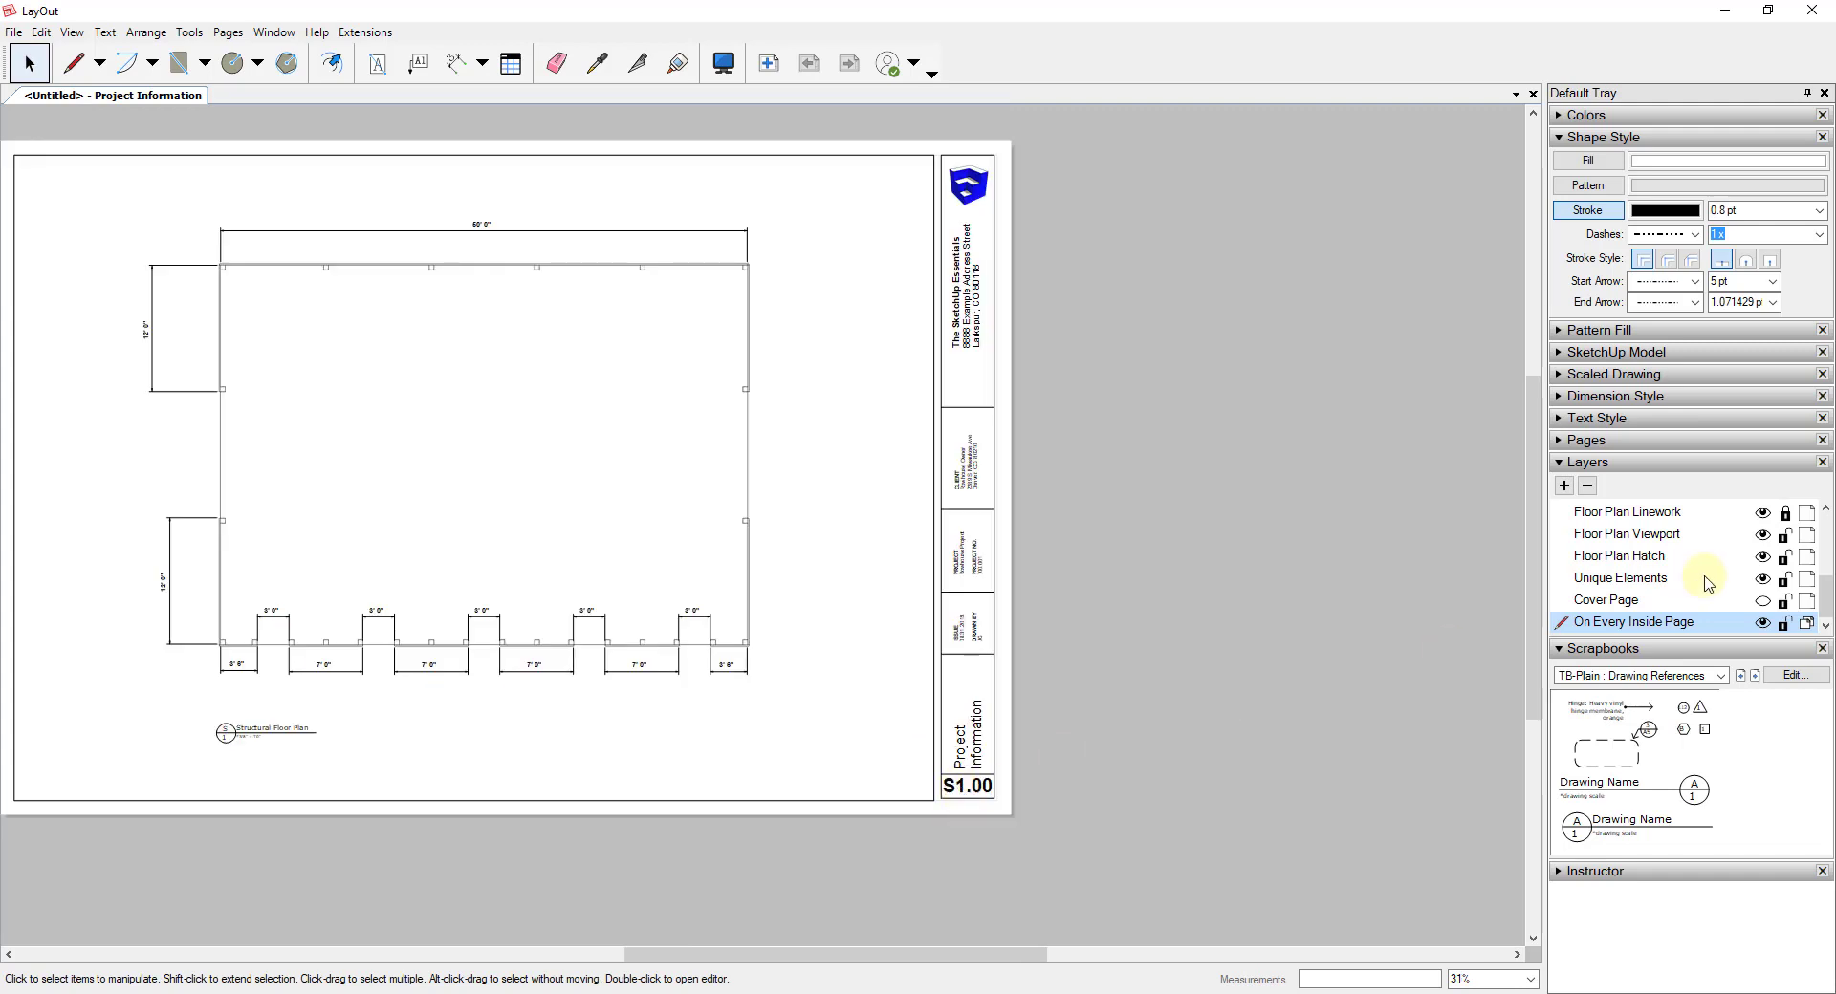
Step: Lock the On Every Inside Page layer again and review the whole sheet
{"action": "left_click", "coordinate": [1783, 622]}
{"action": "scroll", "coordinate": [1443, 647], "scroll_direction": "down", "scroll_amount": 3}
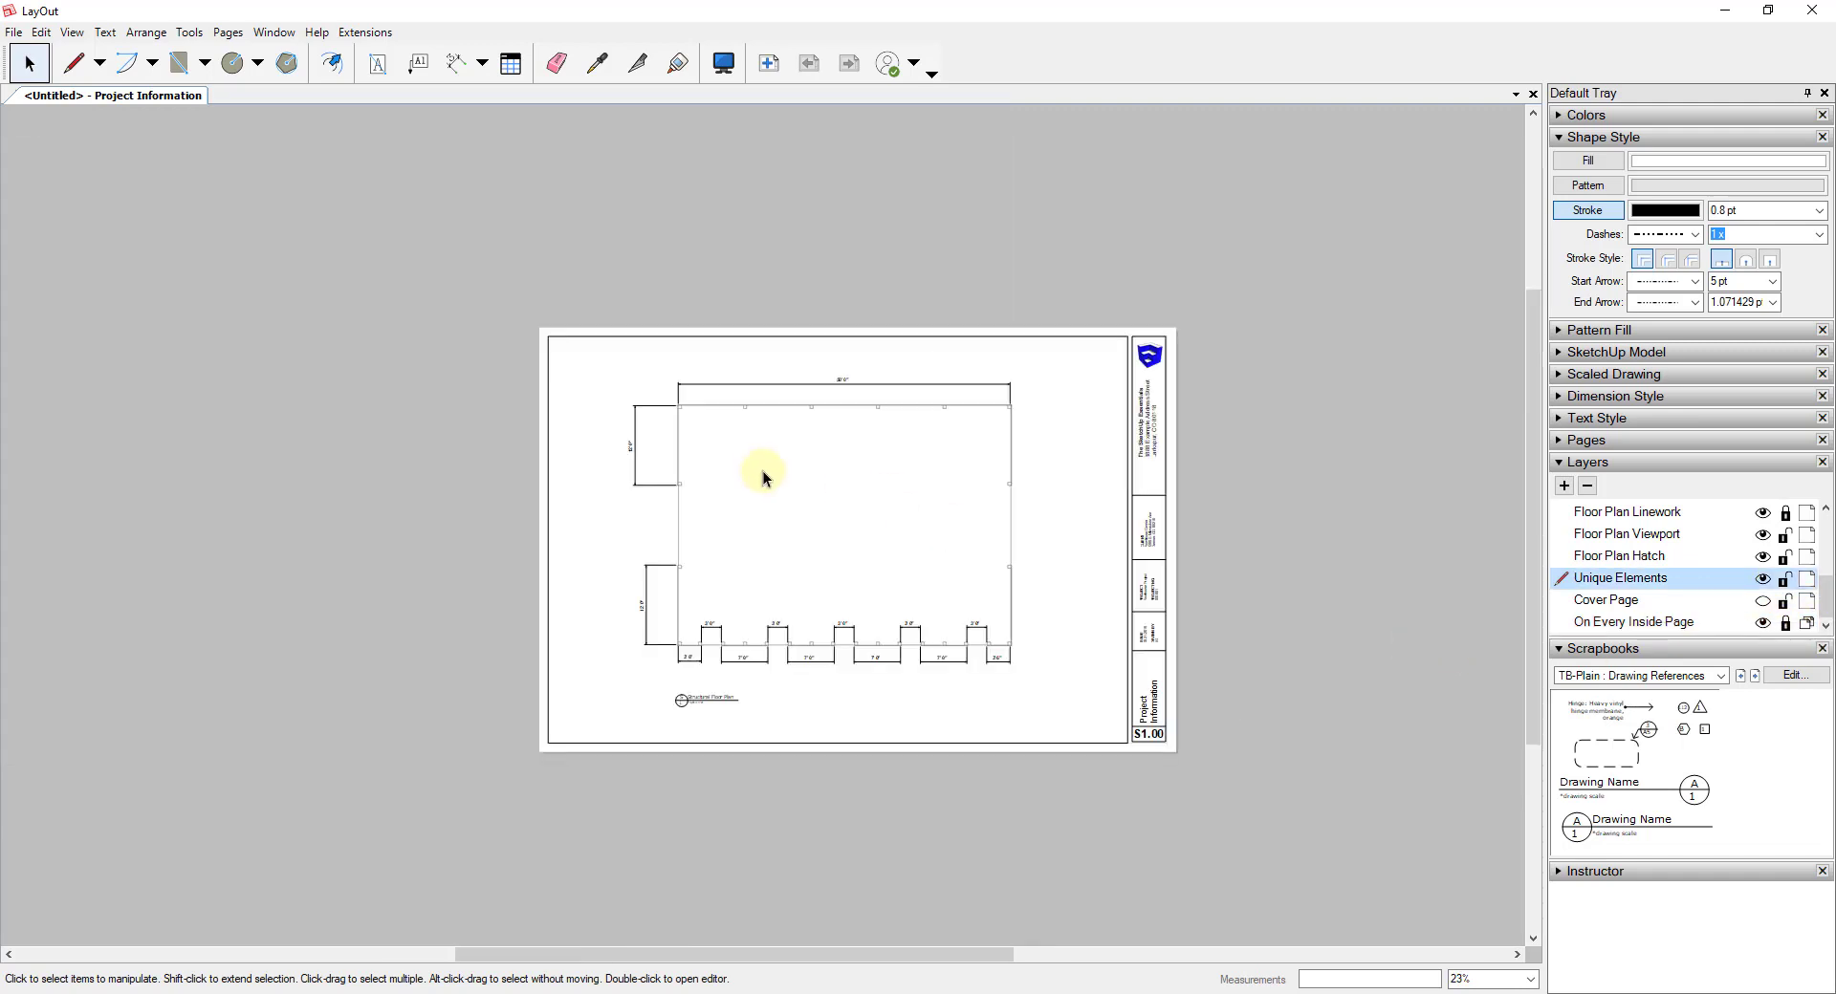
{"action": "scroll", "coordinate": [1047, 461], "scroll_direction": "up", "scroll_amount": 3}
{"action": "scroll", "coordinate": [1058, 468], "scroll_direction": "up", "scroll_amount": 1}
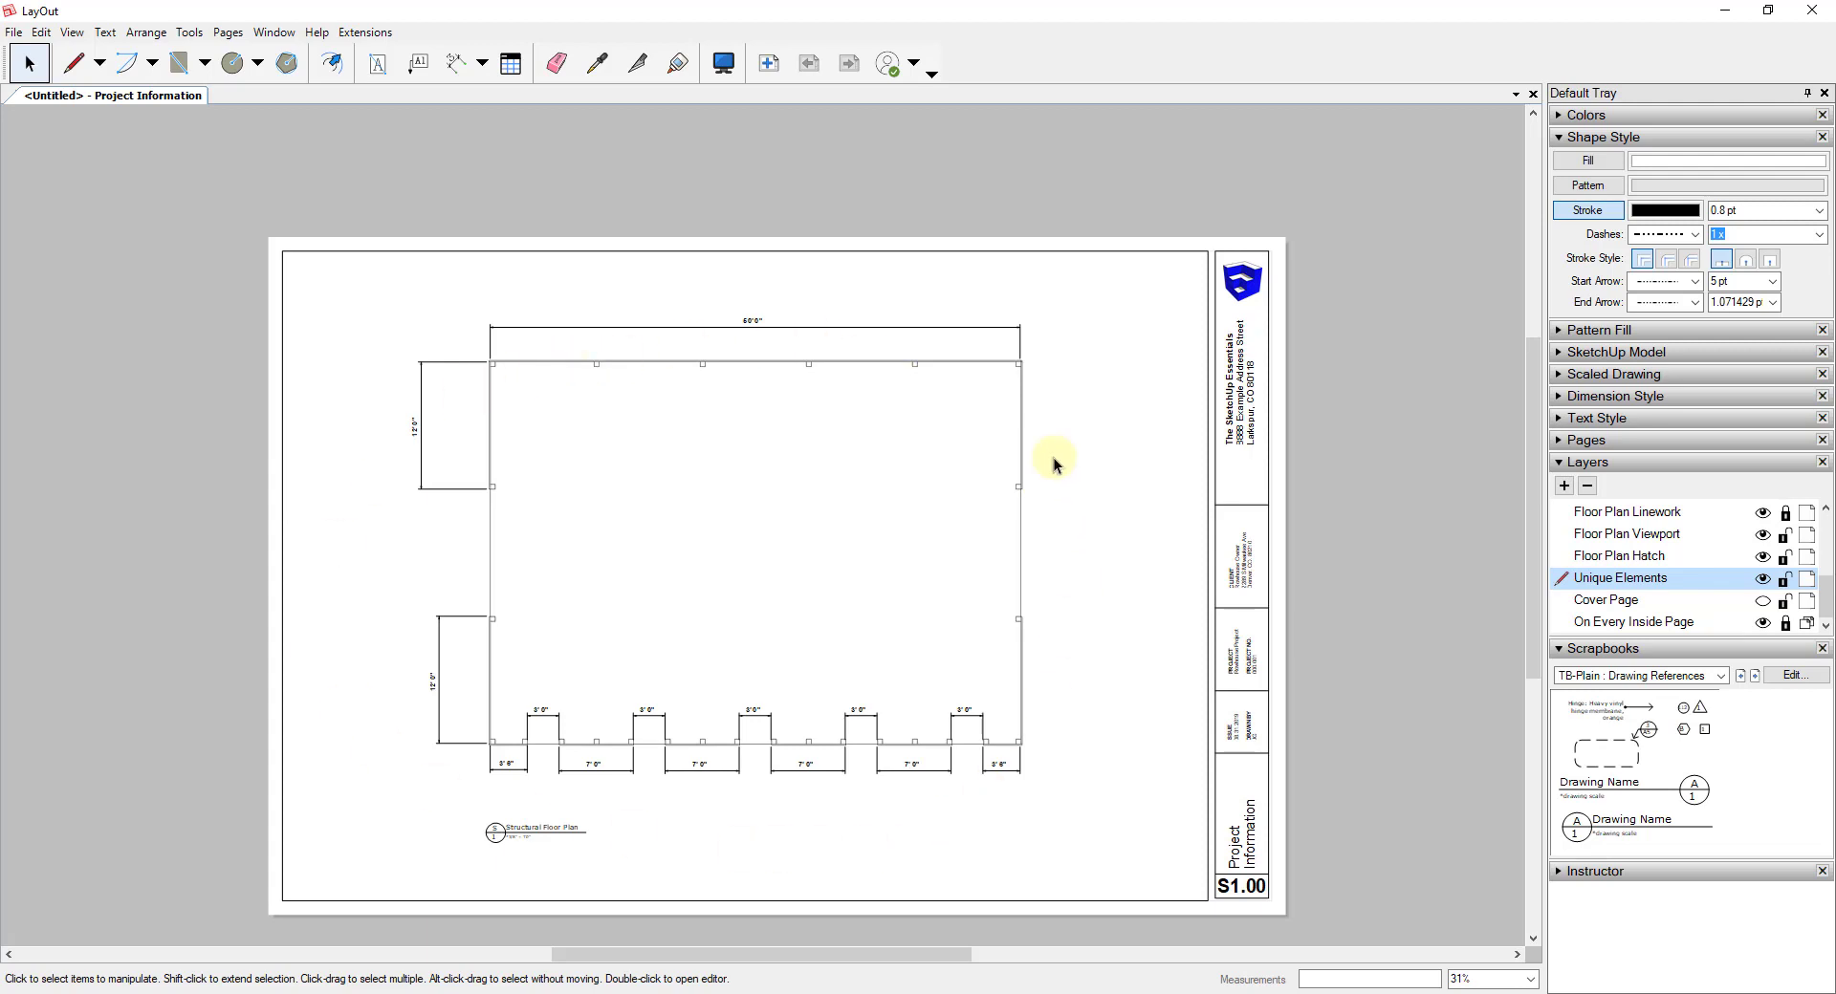
{"action": "middle_click_drag", "start_coordinate": [771, 627], "coordinate": [773, 520]}
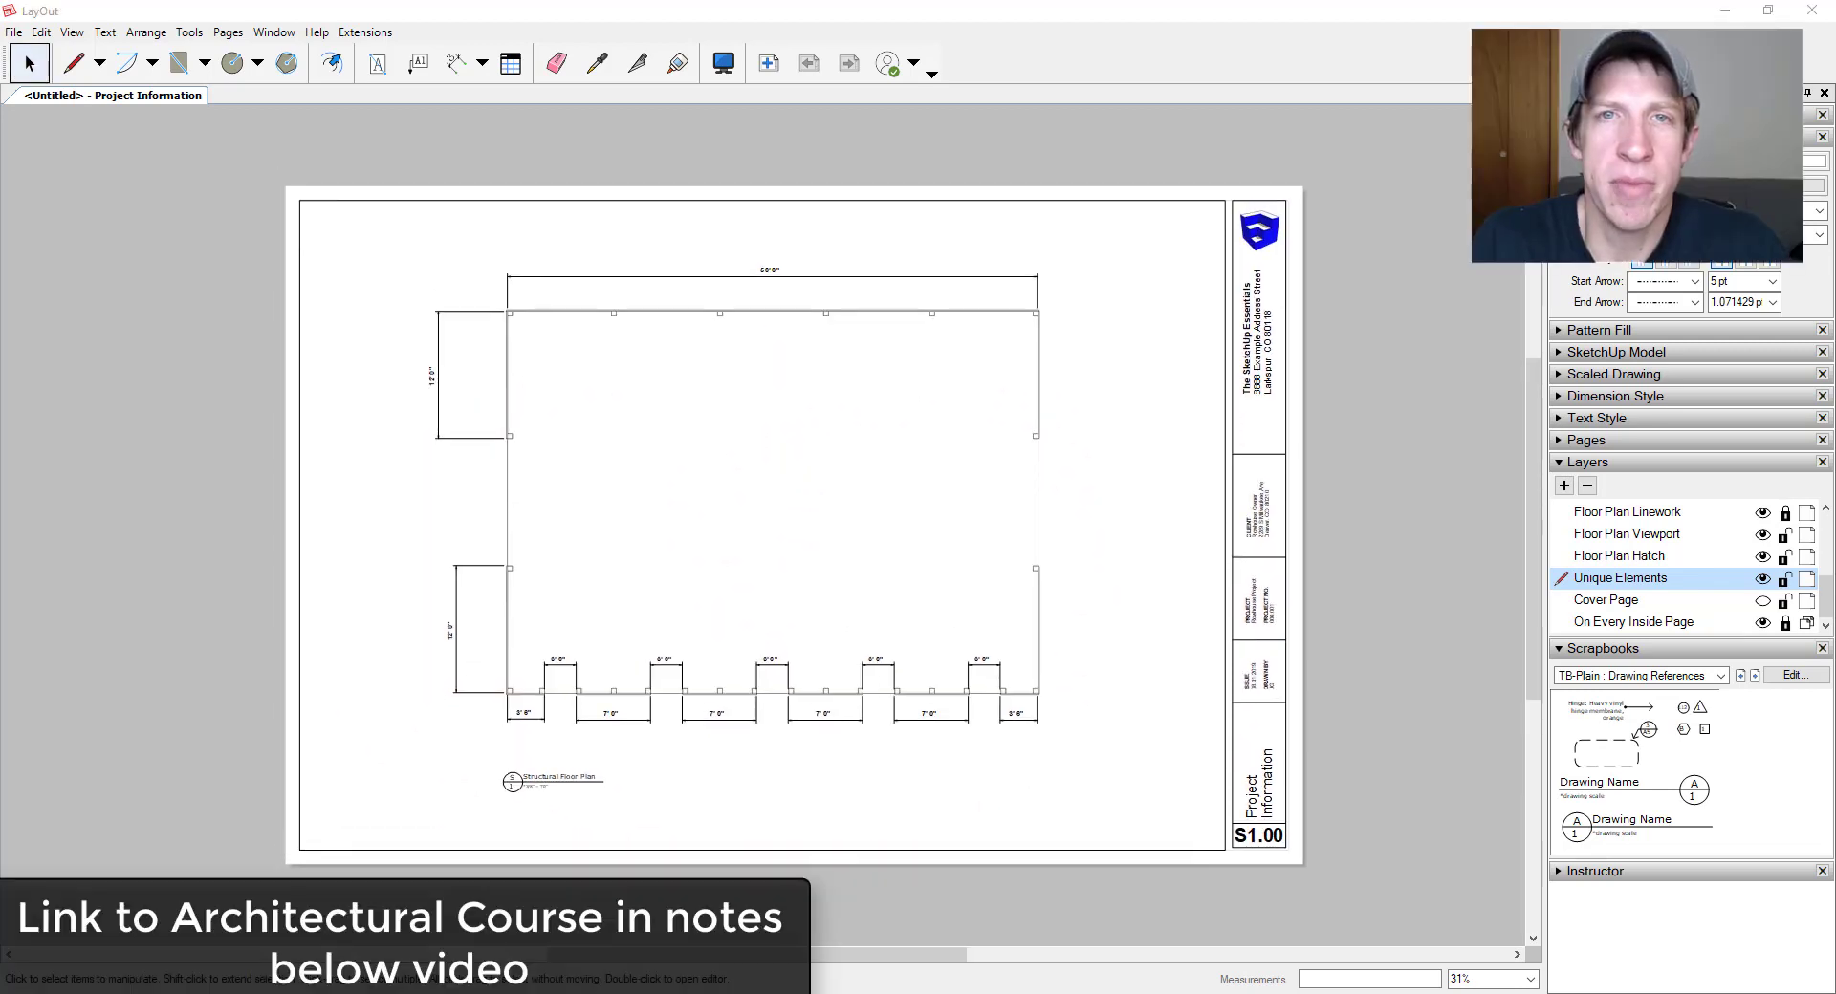